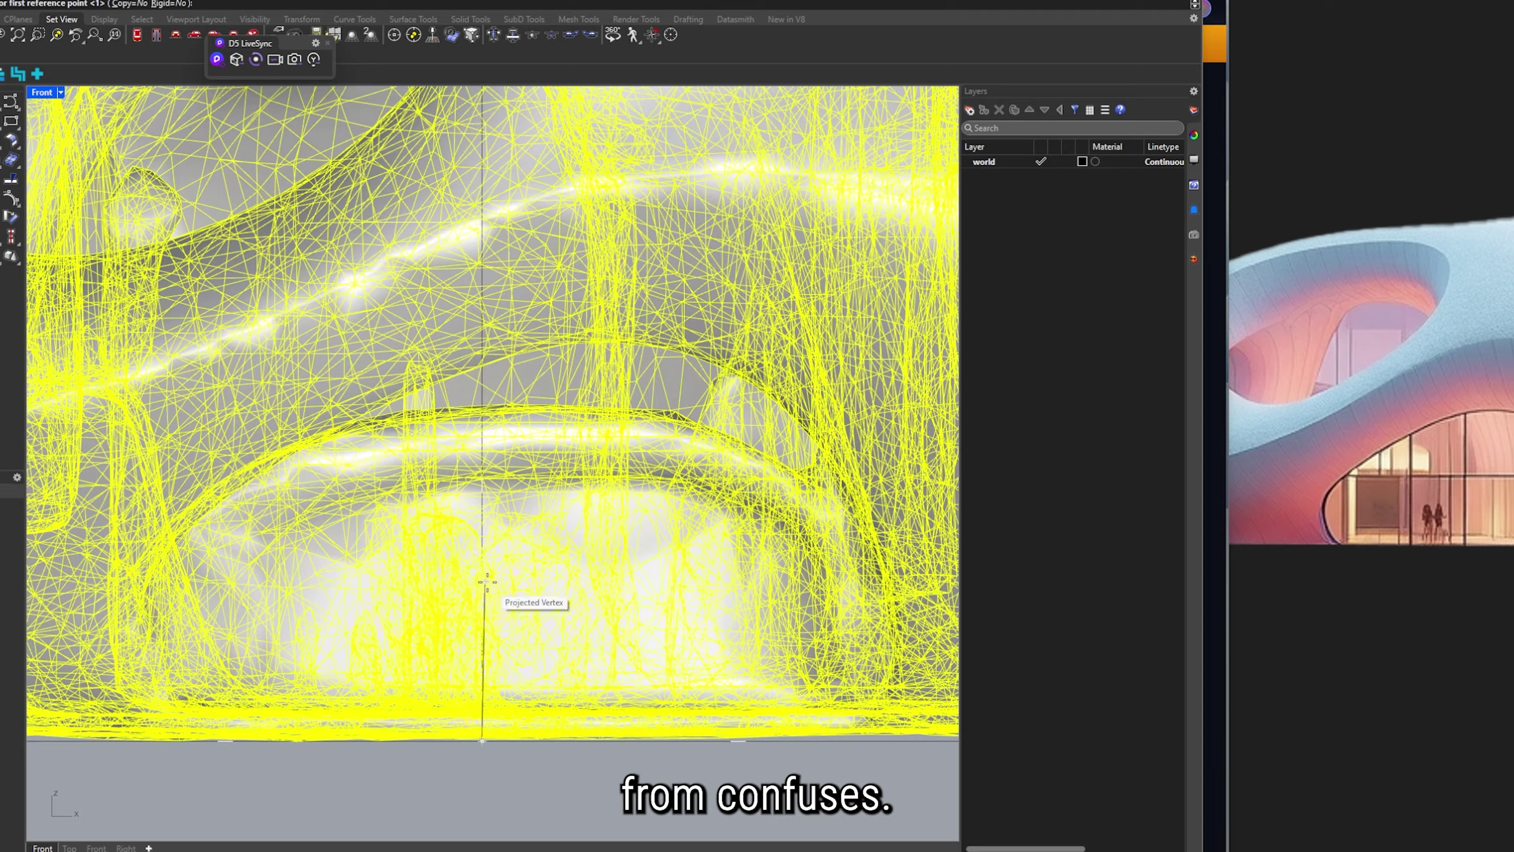
Scale the building mesh in the Front view, using the height of the entrance opening as the reference.
scroll(520, 552, "down", 3)
key("Escape")
left_click(523, 455)
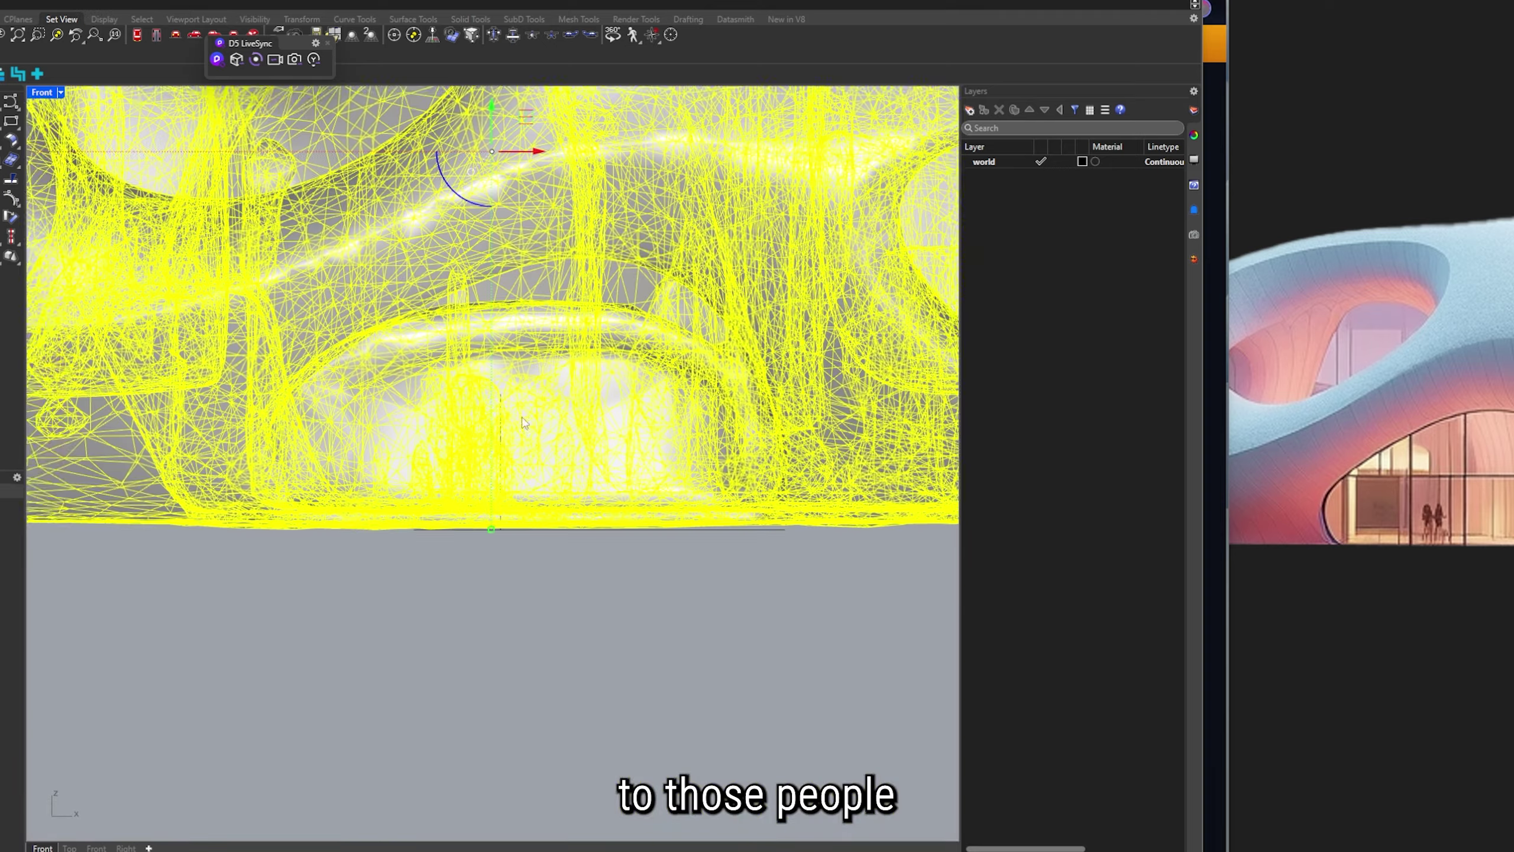
scroll(465, 418, "up", 5)
scroll(465, 537, "down", 5)
scroll(322, 585, "up", 5)
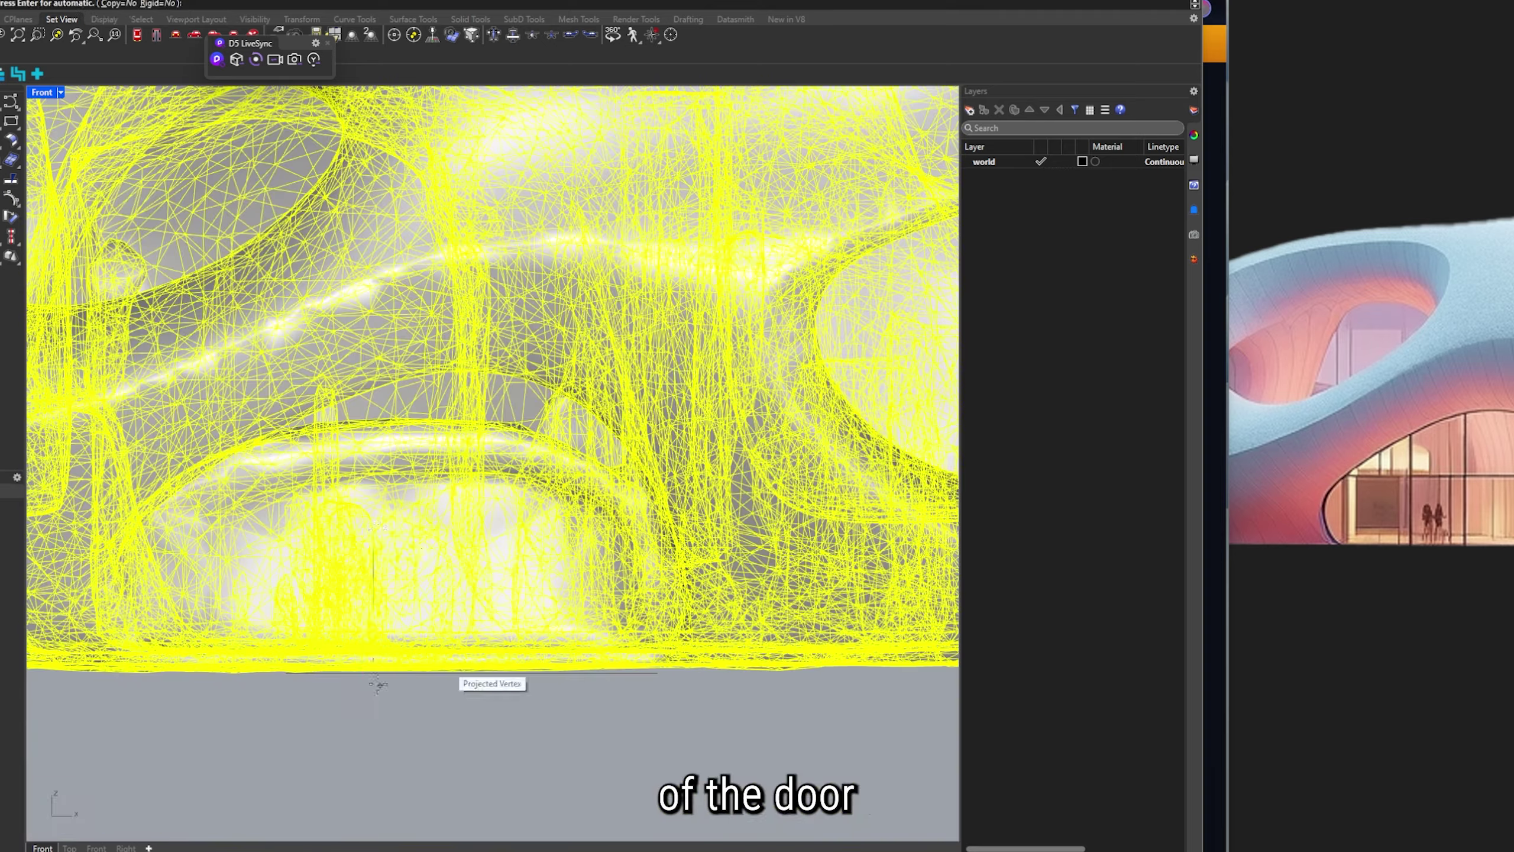
scroll(464, 537, "down", 3)
key("Escape")
scroll(465, 538, "down", 5)
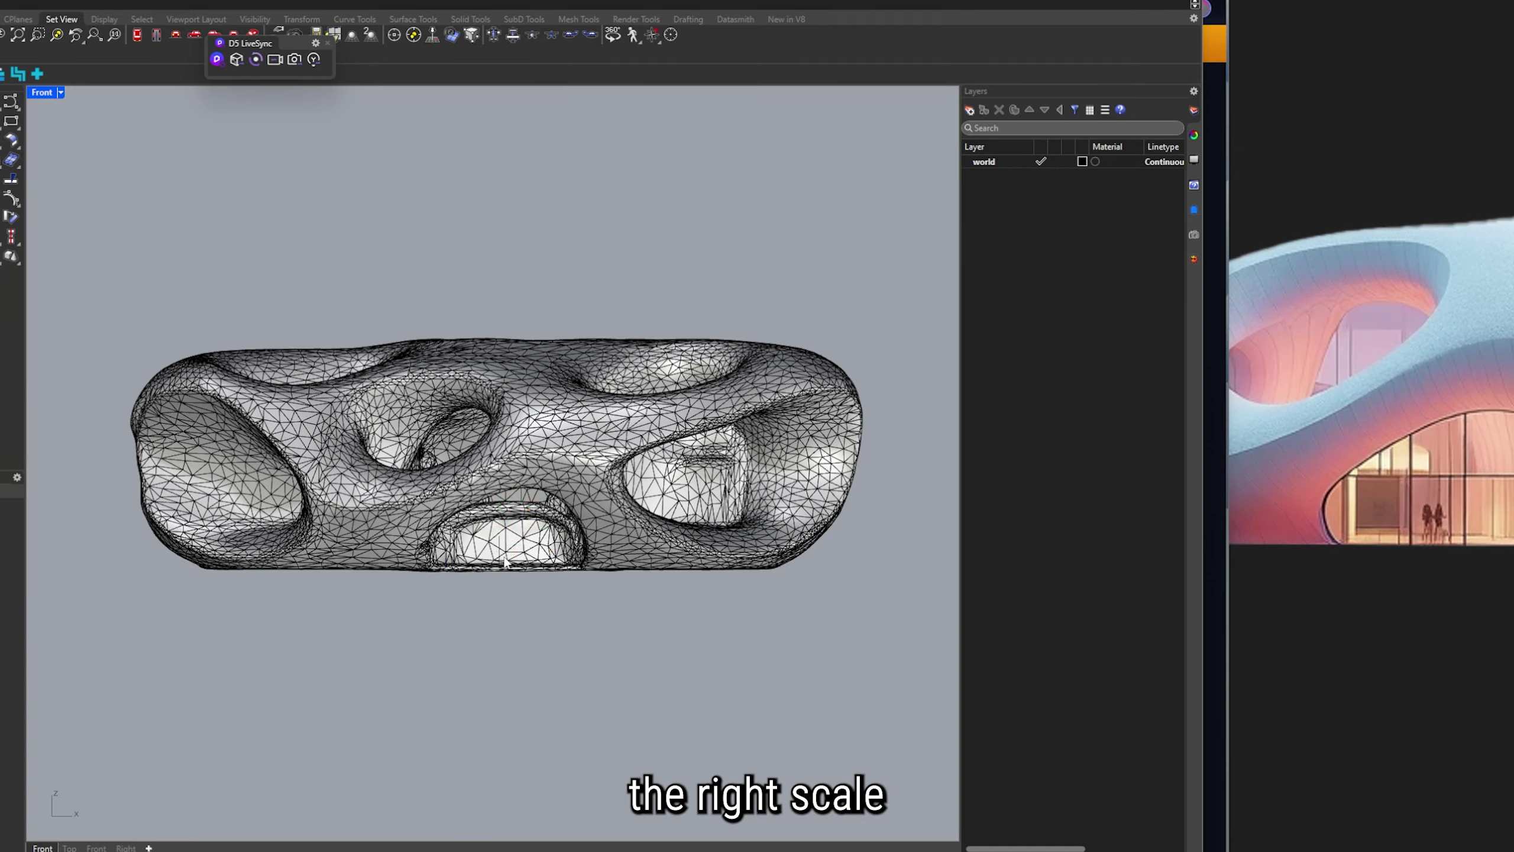
Switch to the Top view and draw a closed, tilted four-sided site outline around the building mesh.
key("ctrl+F1")
scroll(509, 569, "down", 2)
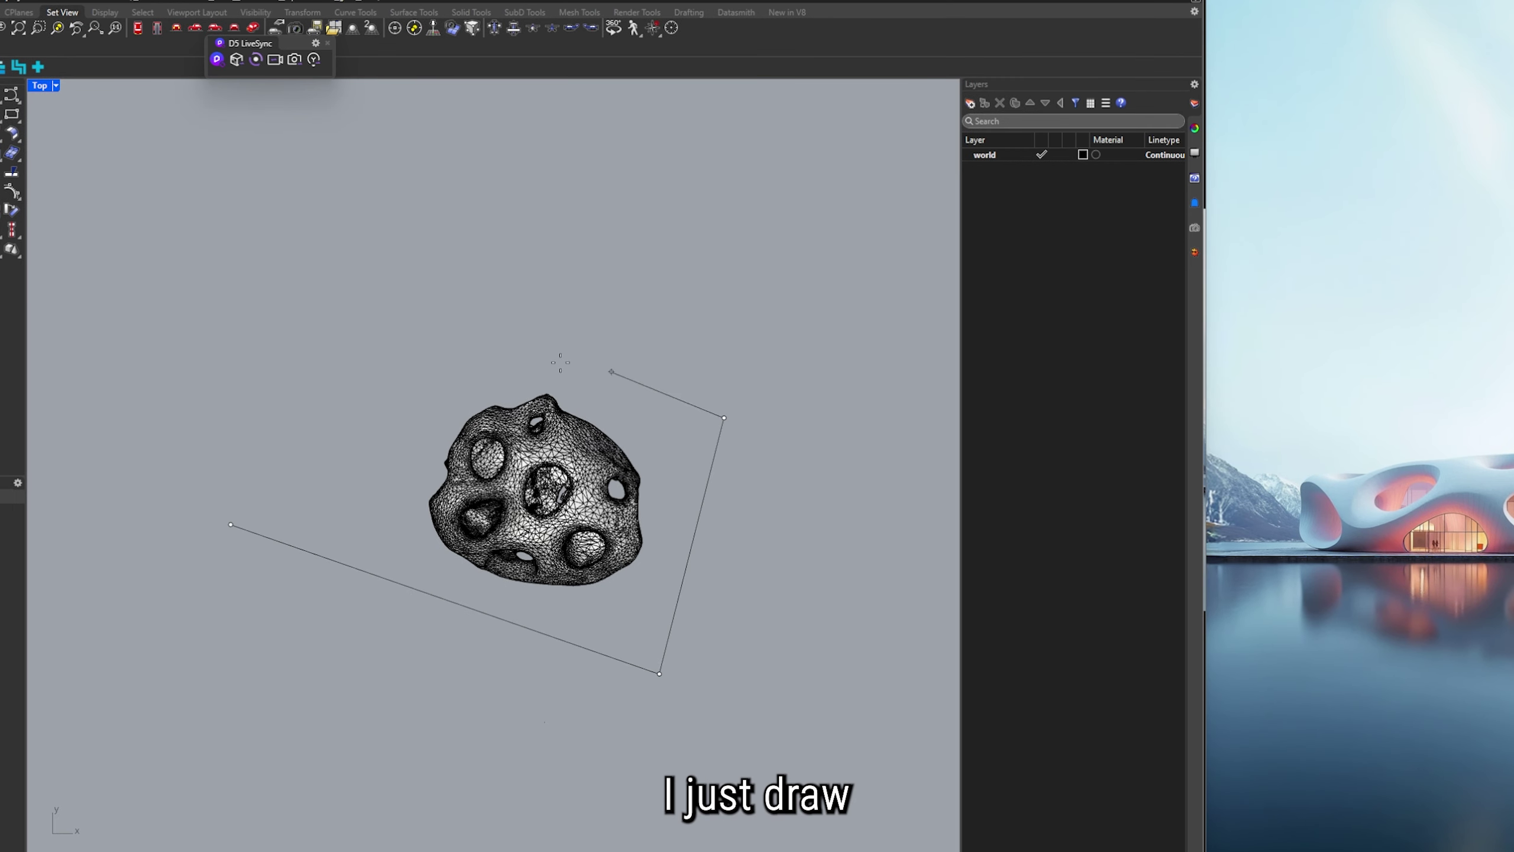
left_click(560, 362)
scroll(297, 440, "down", 2)
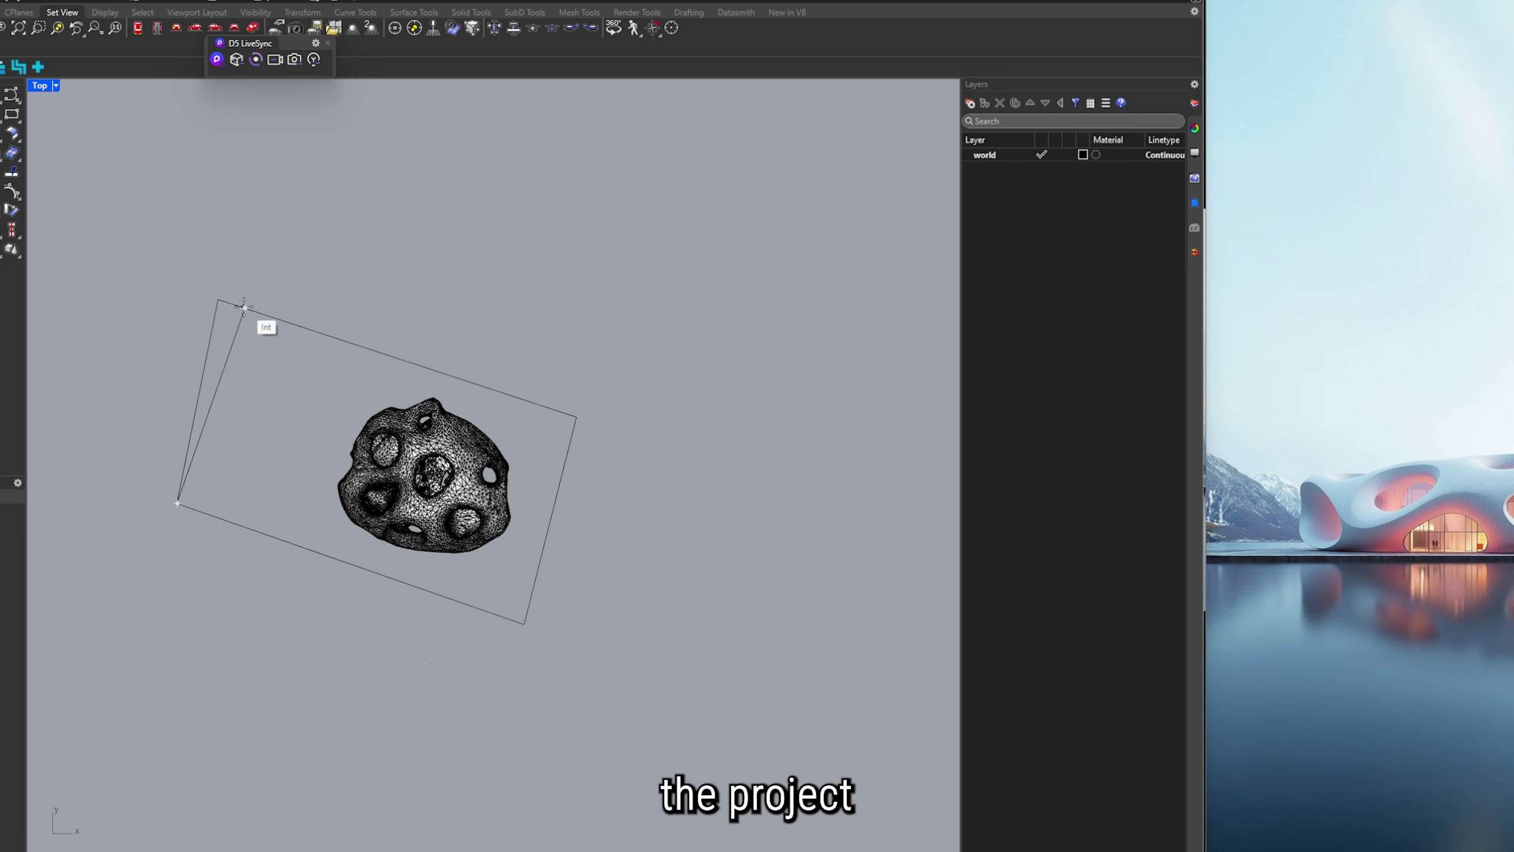
Draw axis-aligned rectangles around the building mesh in the Top view as the base outlines.
key("ctrl+a")
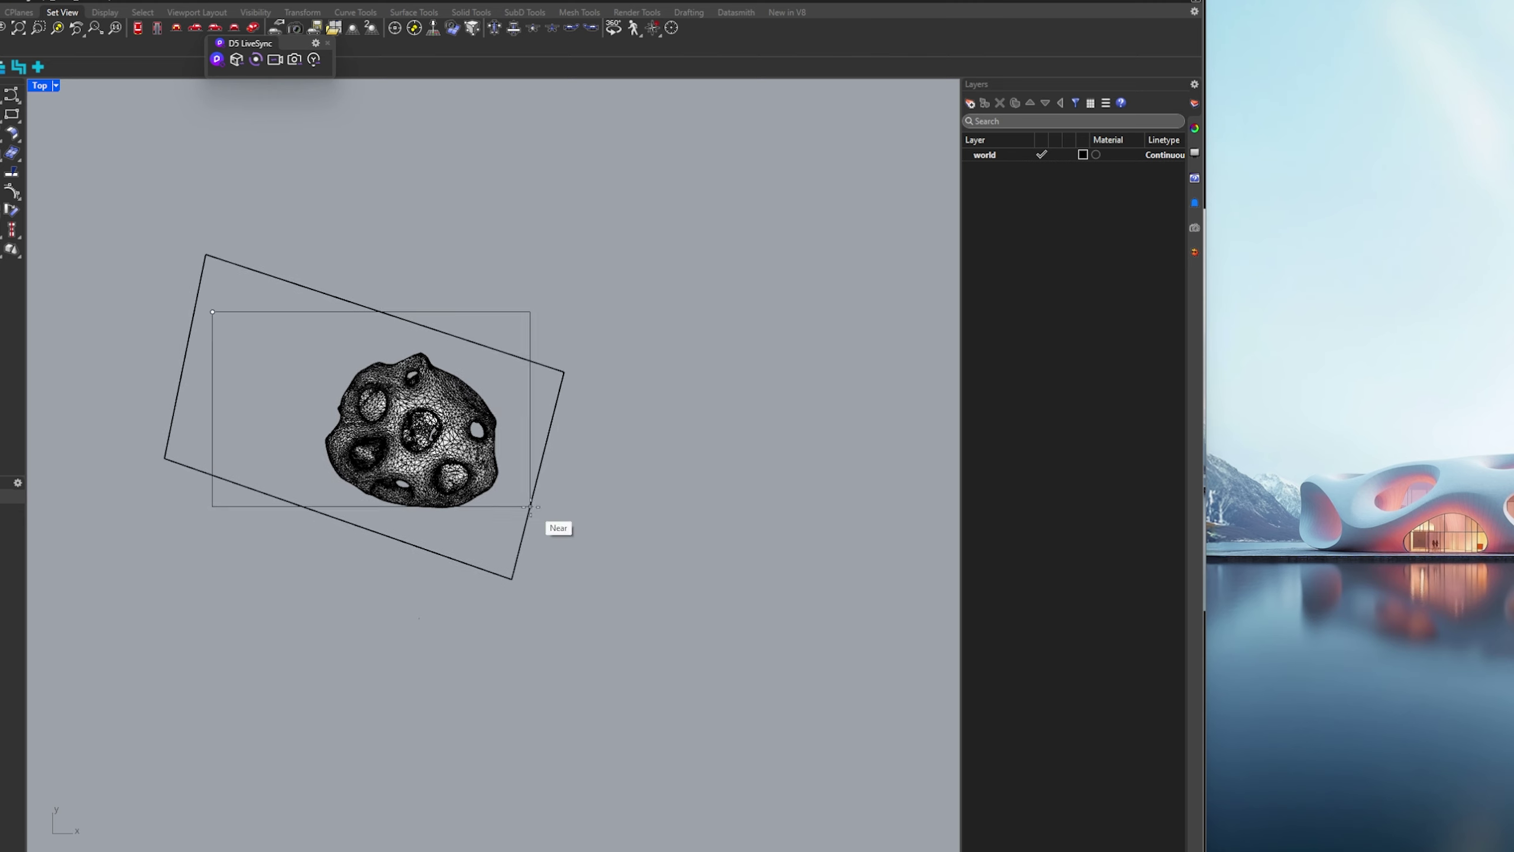
scroll(473, 567, "down", 2)
left_click(553, 587)
scroll(362, 404, "up", 2)
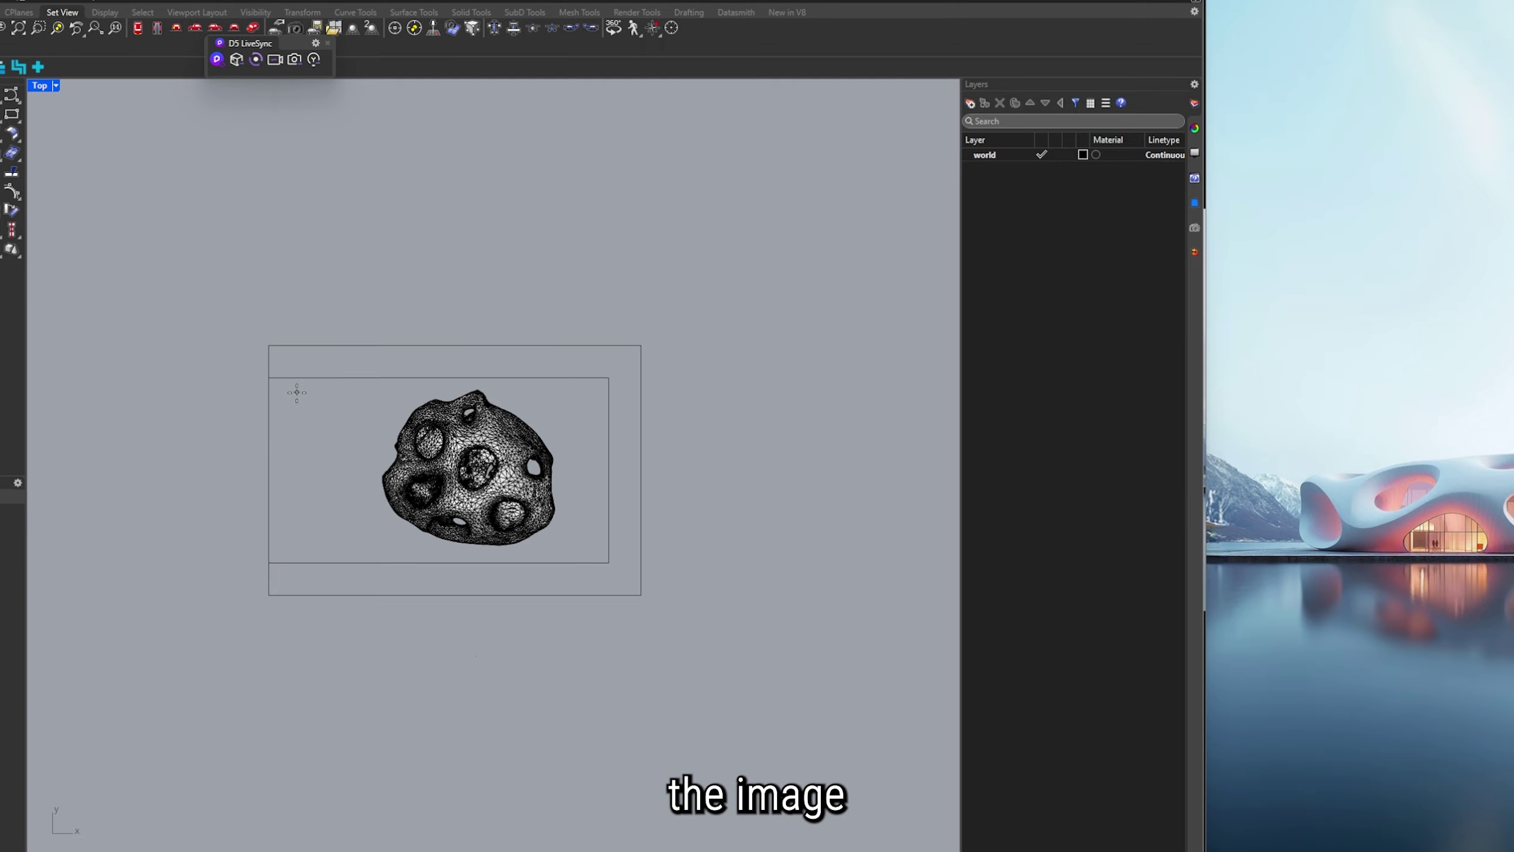
key("ctrl+a")
key("Escape")
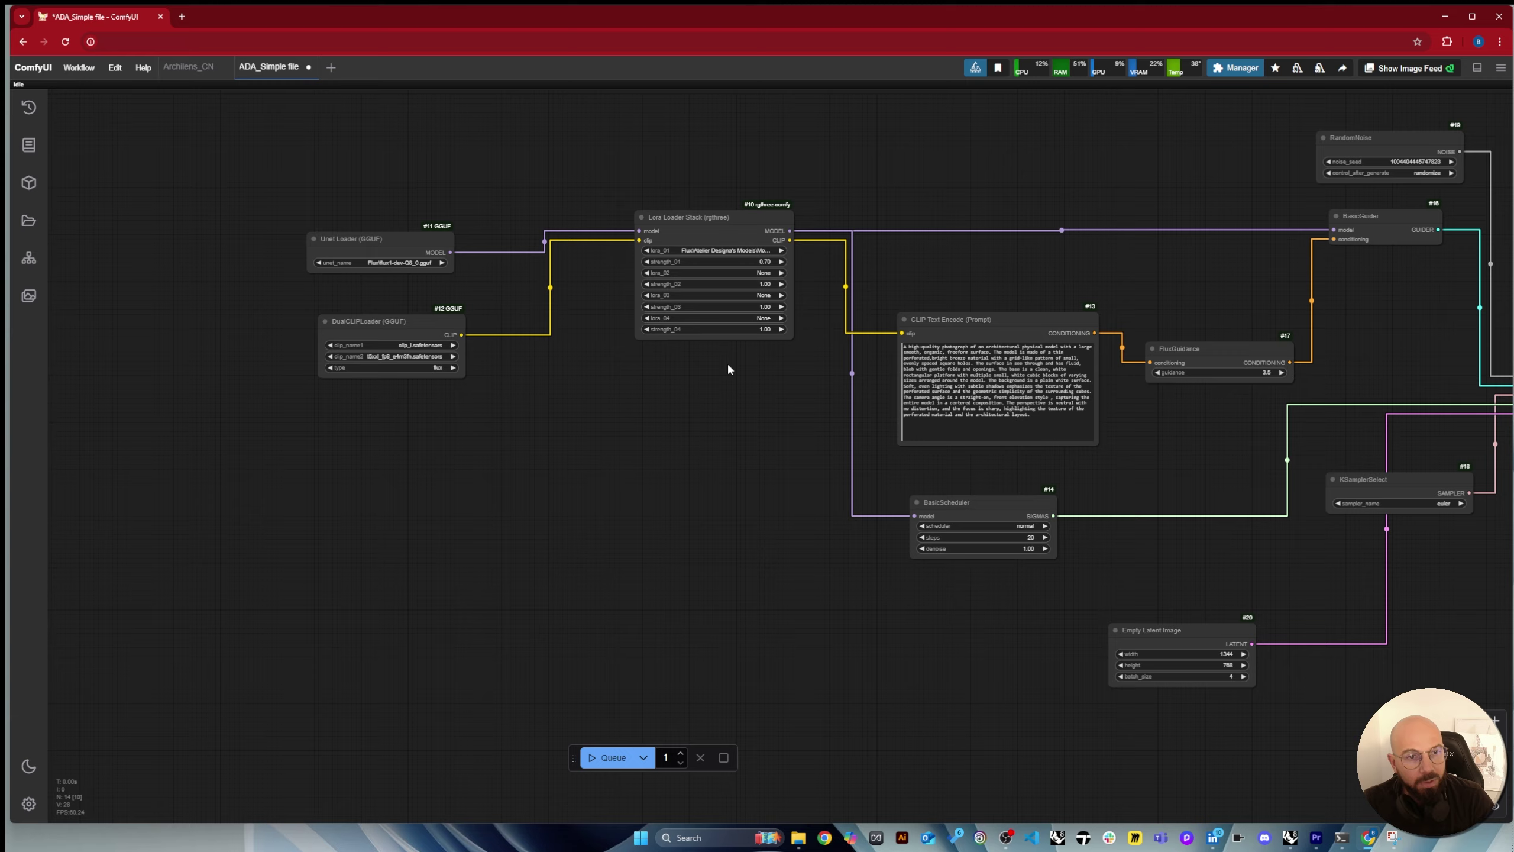
In ComfyUI, move the DualCLIPLoader node lower beneath the Unet Loader and shift the Lora Loader Stack node down beside them.
scroll(658, 442, "up", 5)
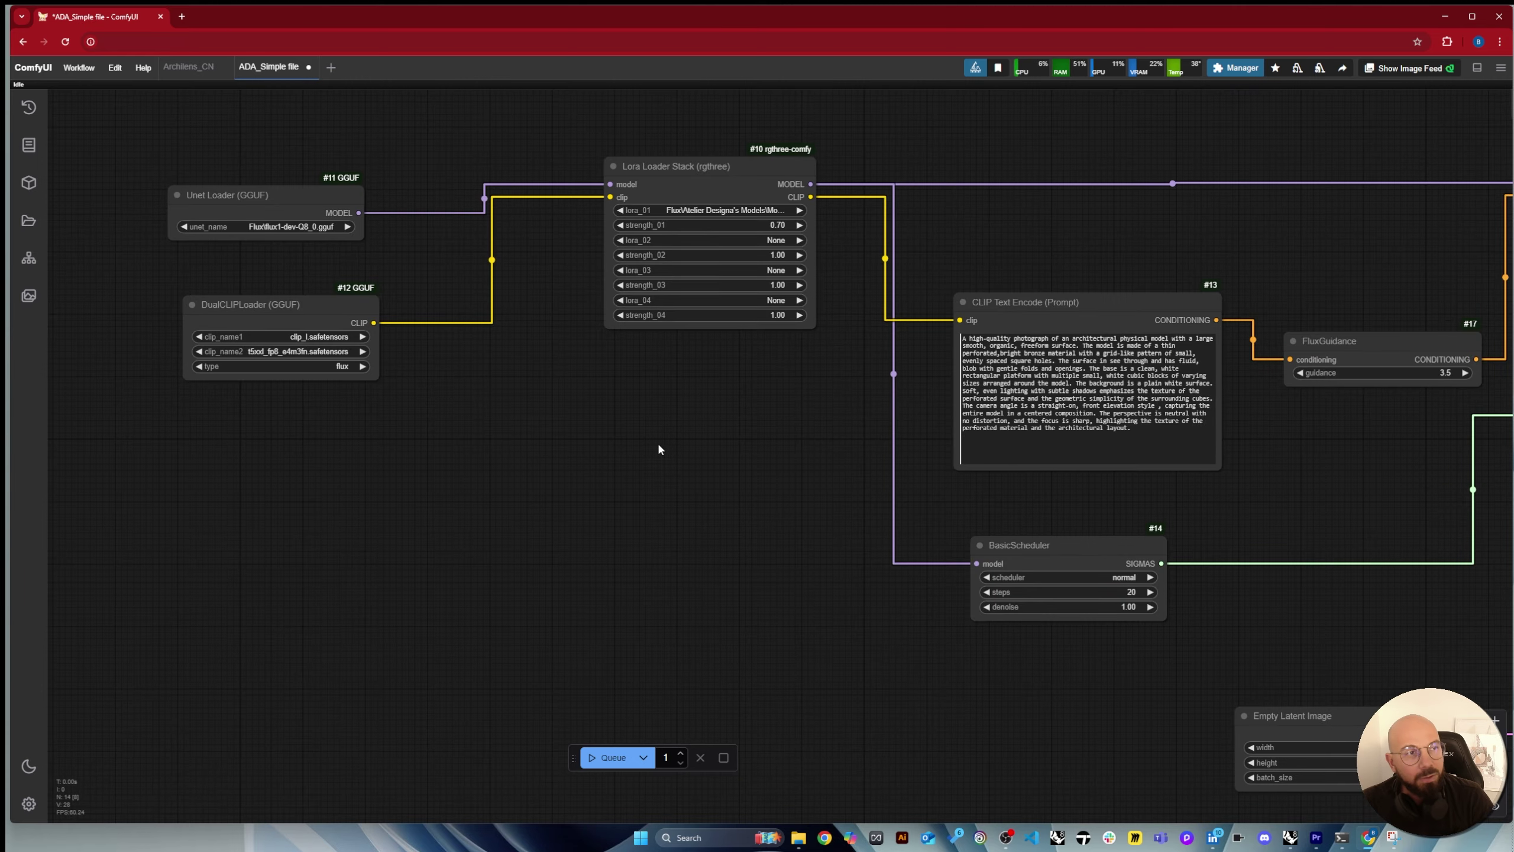
scroll(533, 440, "down", 3)
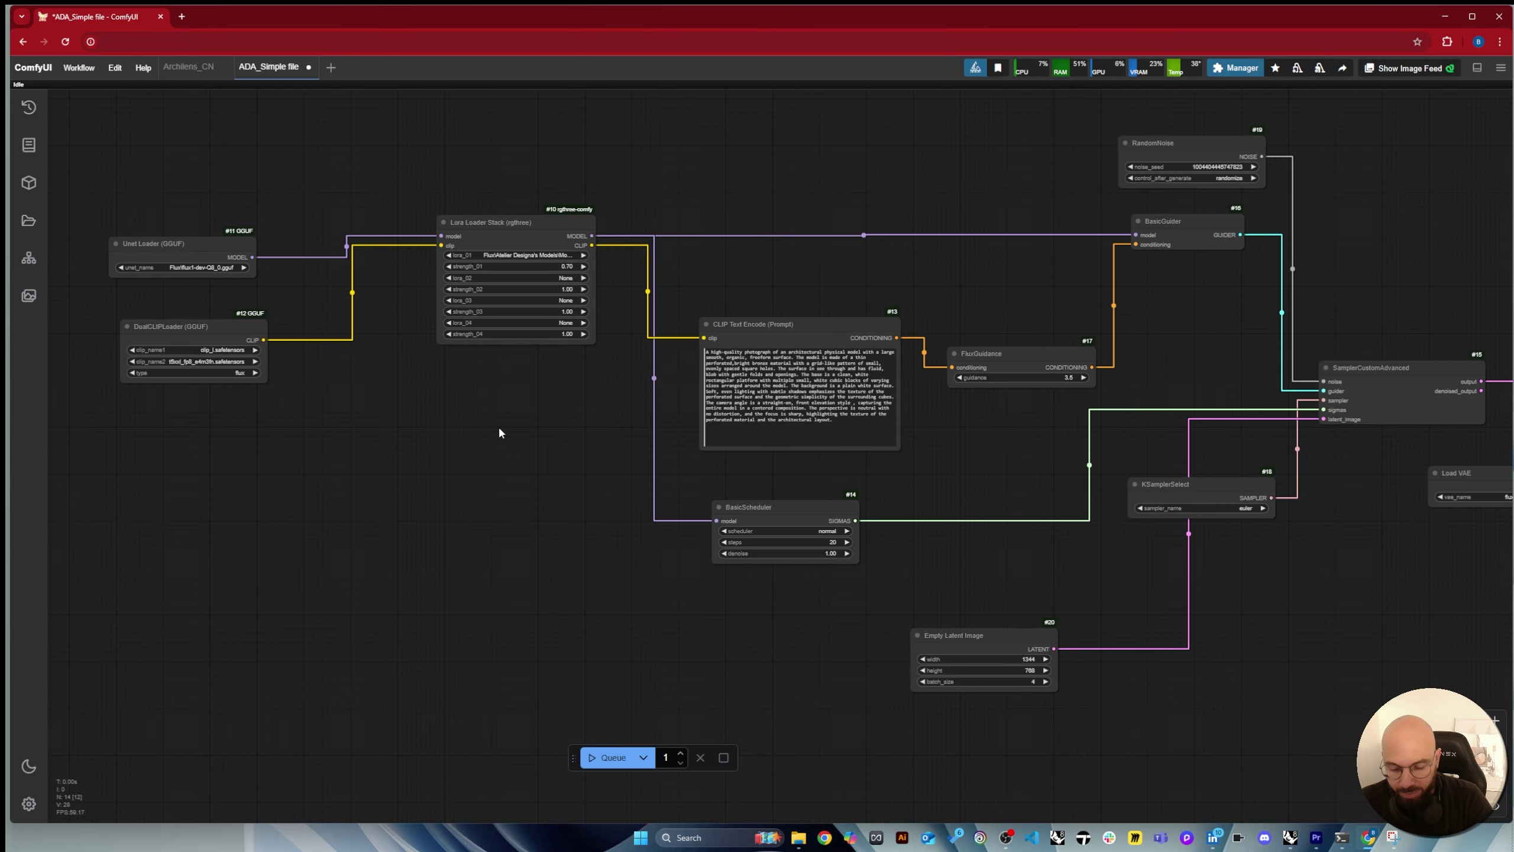
mouse_move(576, 491)
left_mouse_down()
mouse_move(632, 415)
mouse_move(550, 467)
mouse_move(577, 477)
left_mouse_up()
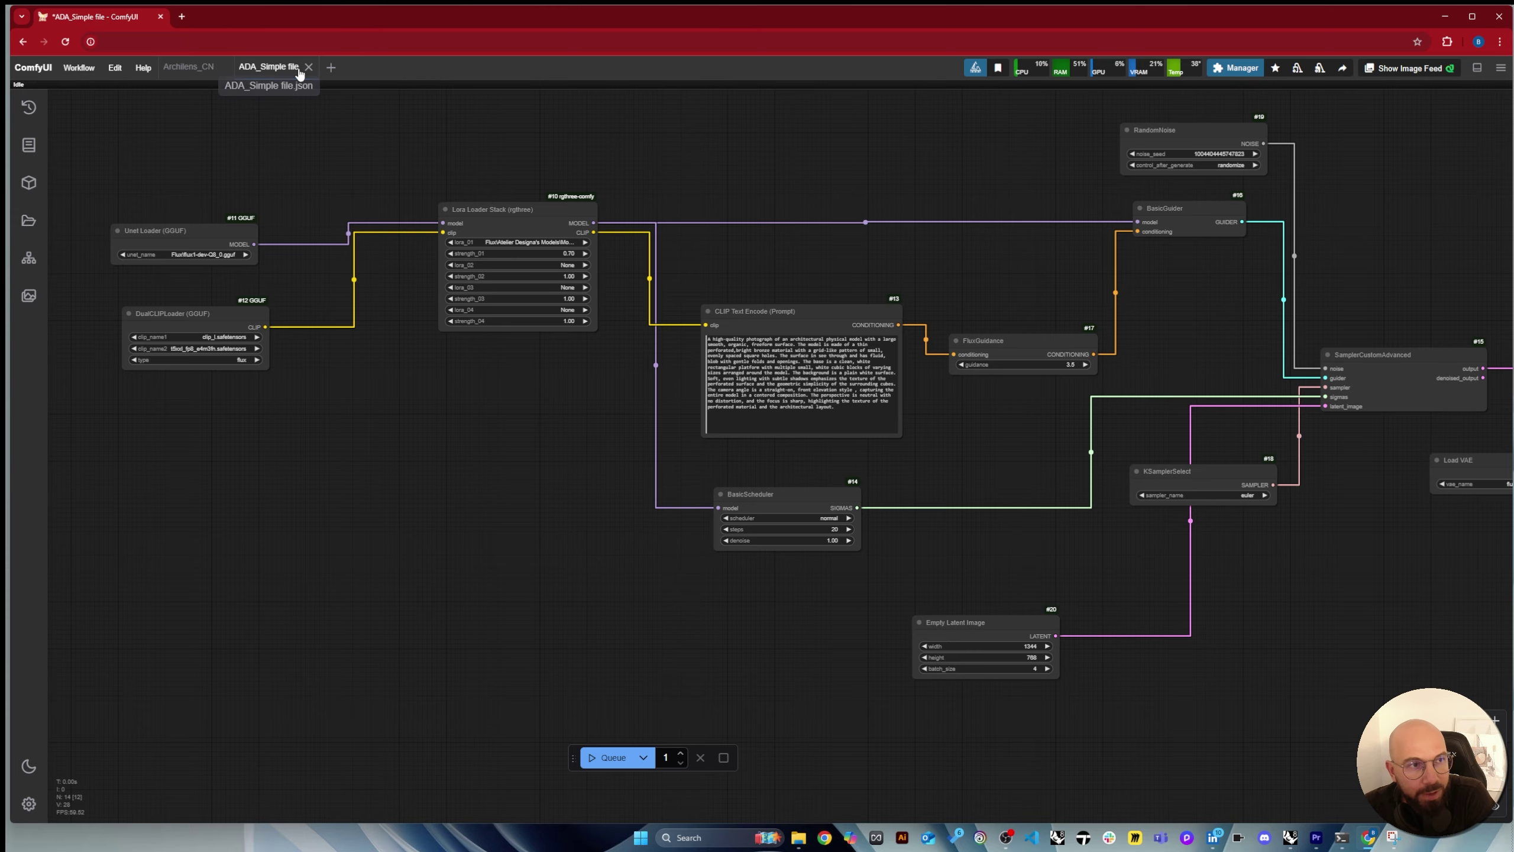
scroll(592, 473, "down", 2)
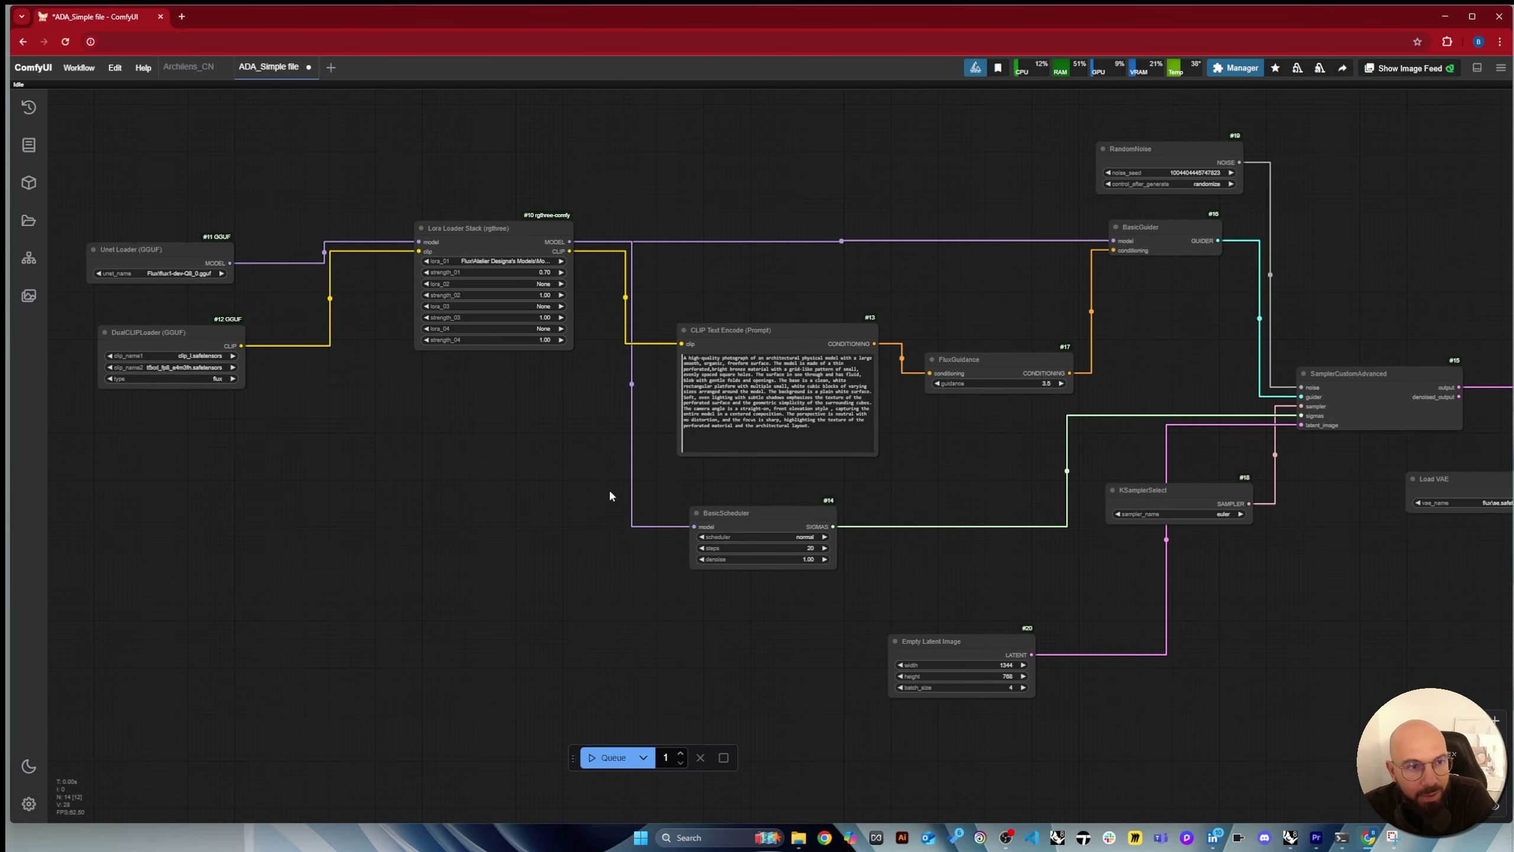
scroll(154, 315, "up", 2)
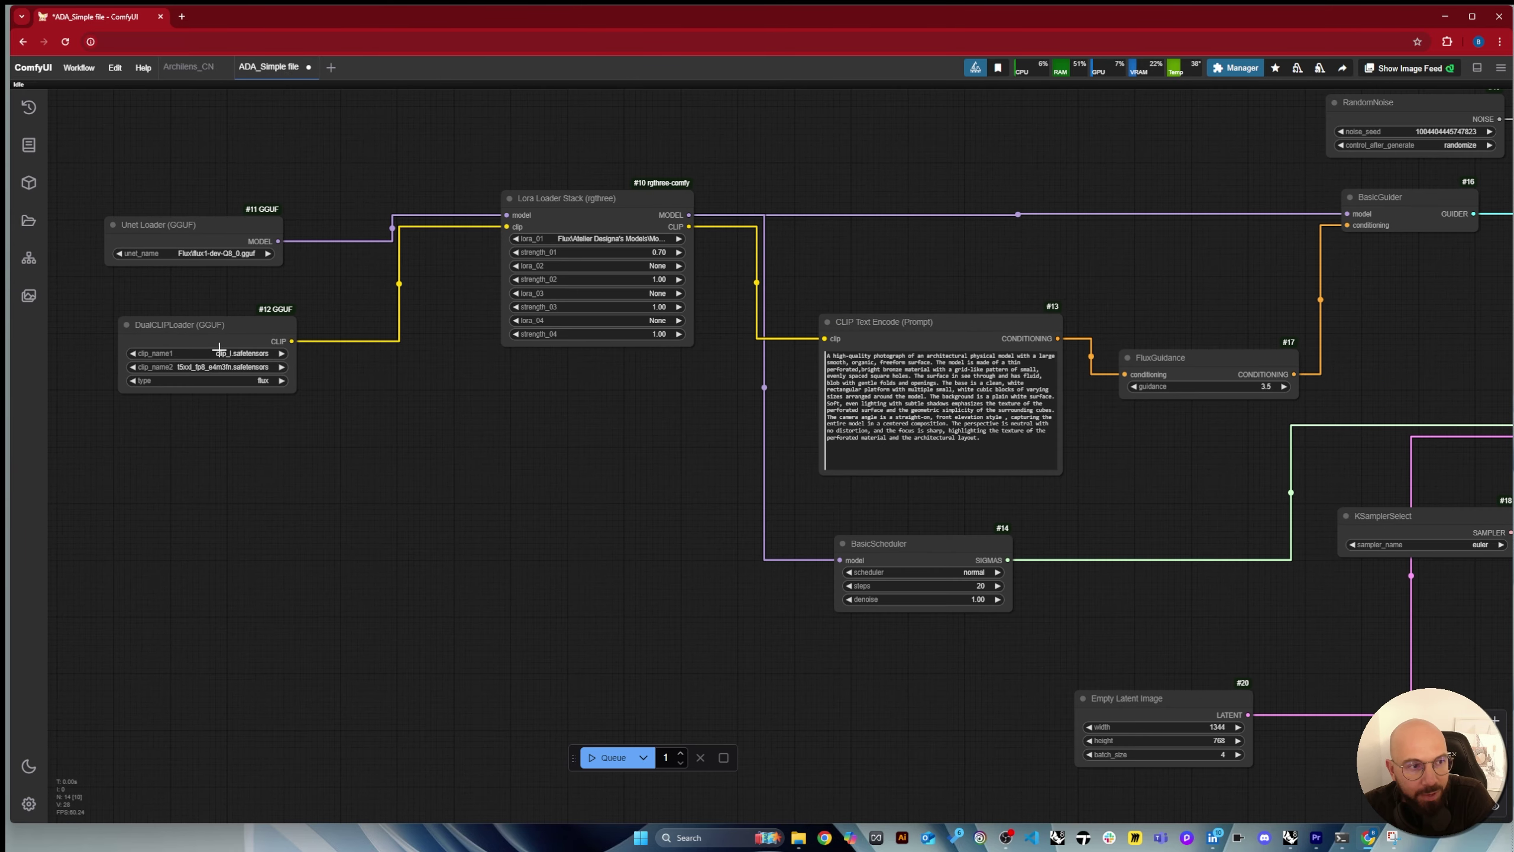
left_click_drag(156, 328, 131, 361)
left_click_drag(393, 327, 399, 261)
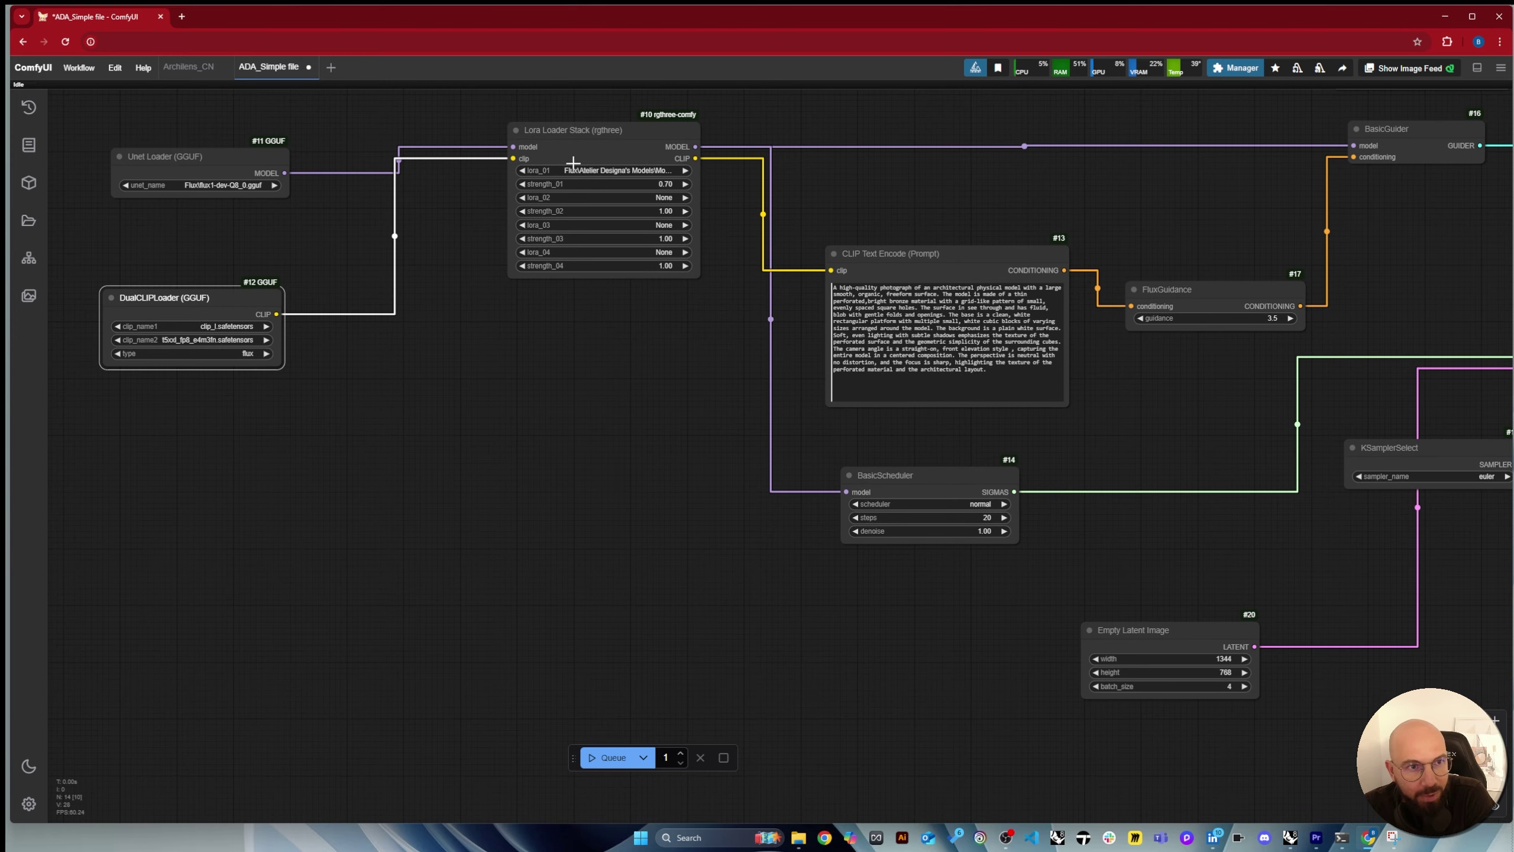
left_click_drag(580, 134, 550, 186)
scroll(464, 346, "down", 2)
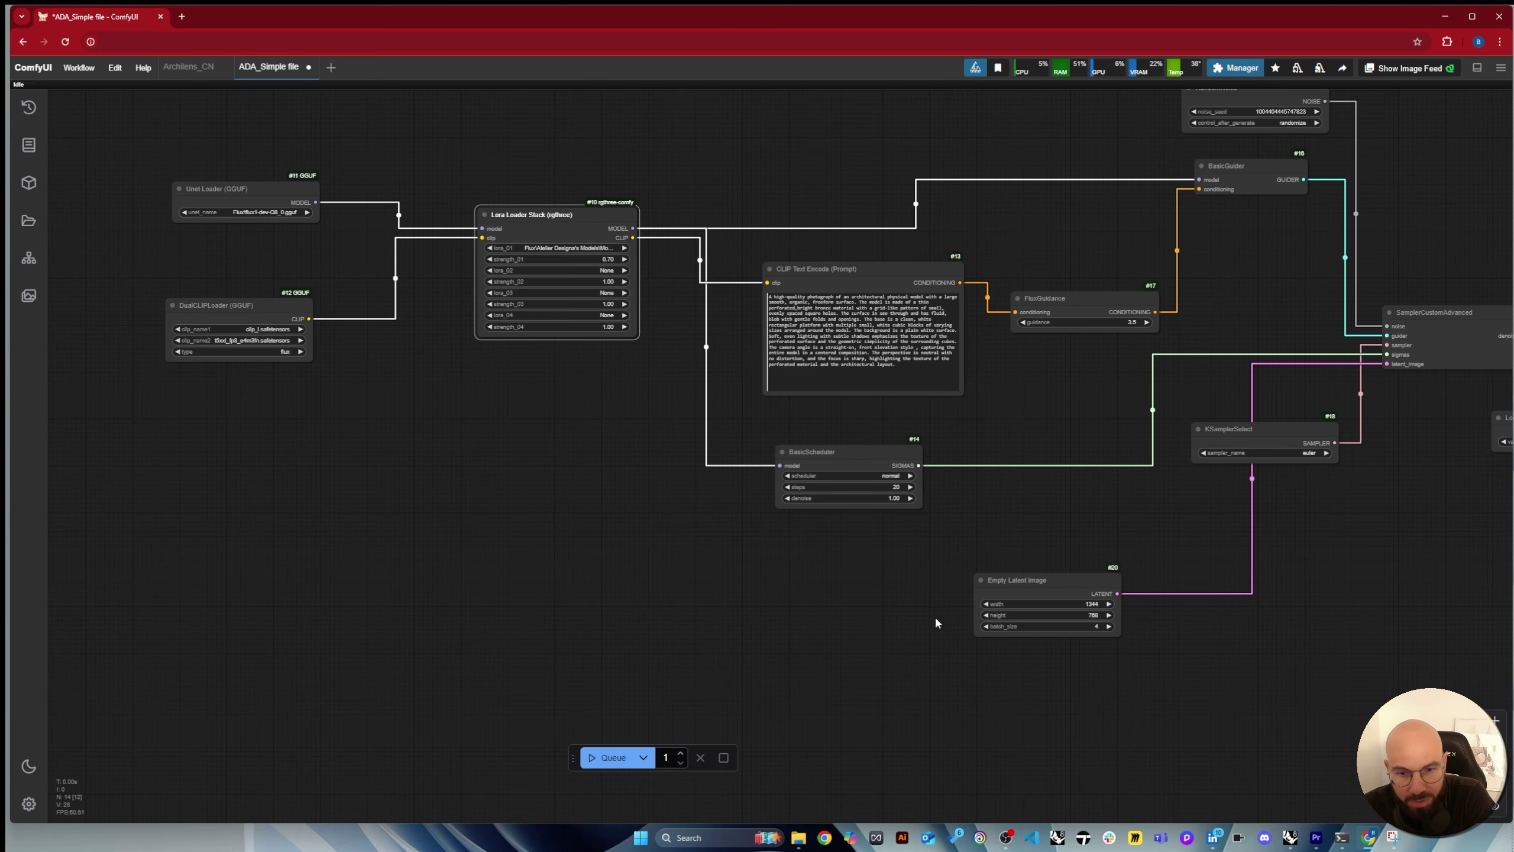
Move the Empty Latent Image node away from the sampler area to sit below the DualCLIPLoader node.
left_click_drag(936, 623, 731, 539)
left_click_drag(847, 486, 325, 487)
scroll(954, 448, "down", 2)
scroll(281, 487, "up", 2)
scroll(322, 426, "up", 1)
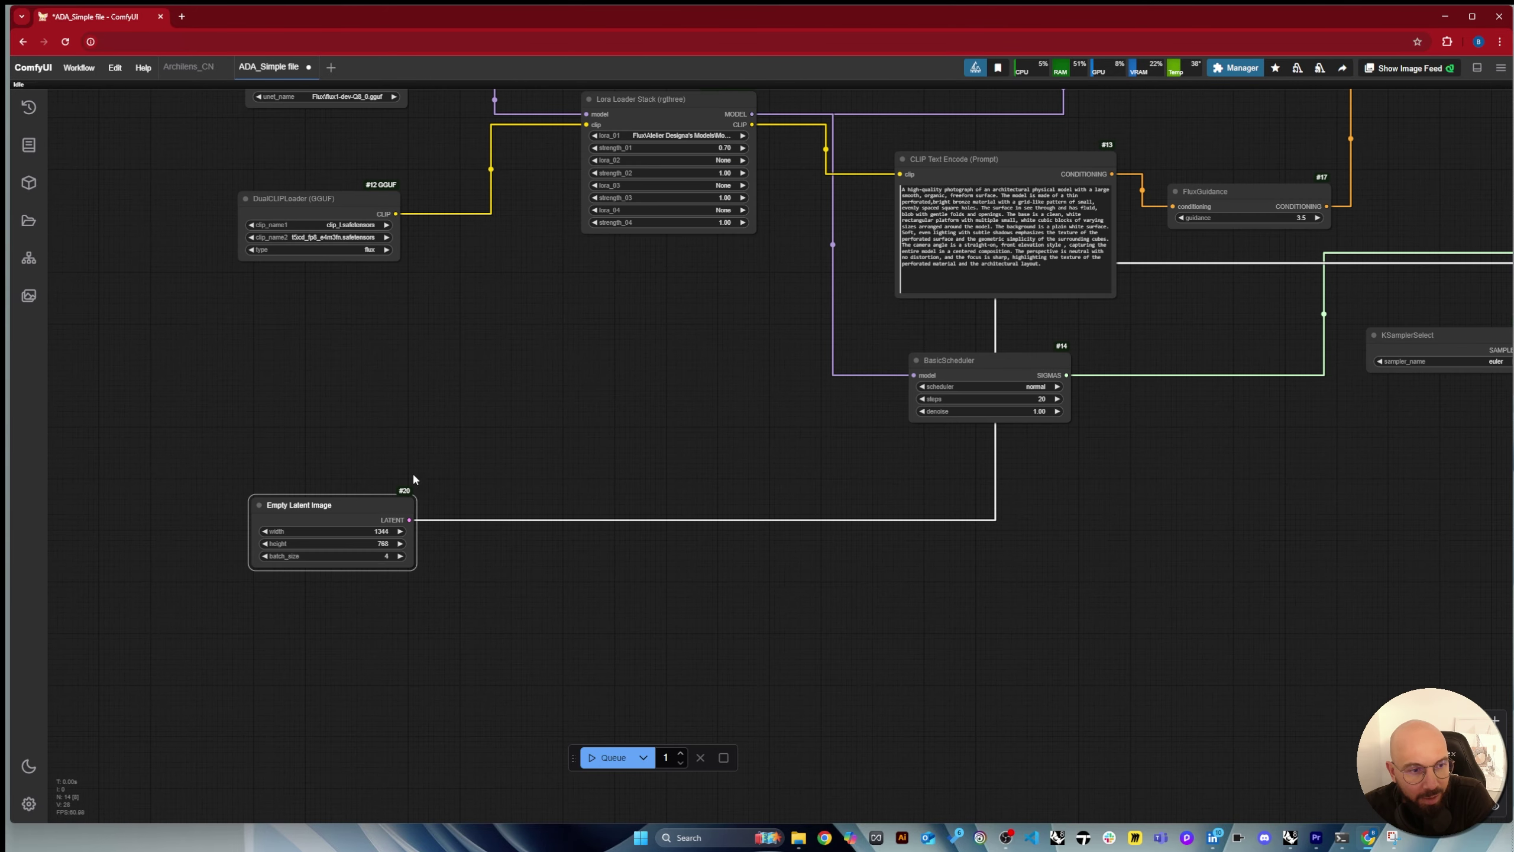
Queue one run of the workflow and check the size and batch settings of the Empty Latent Image node.
left_click(591, 758)
scroll(326, 623, "up", 2)
scroll(310, 584, "down", 3)
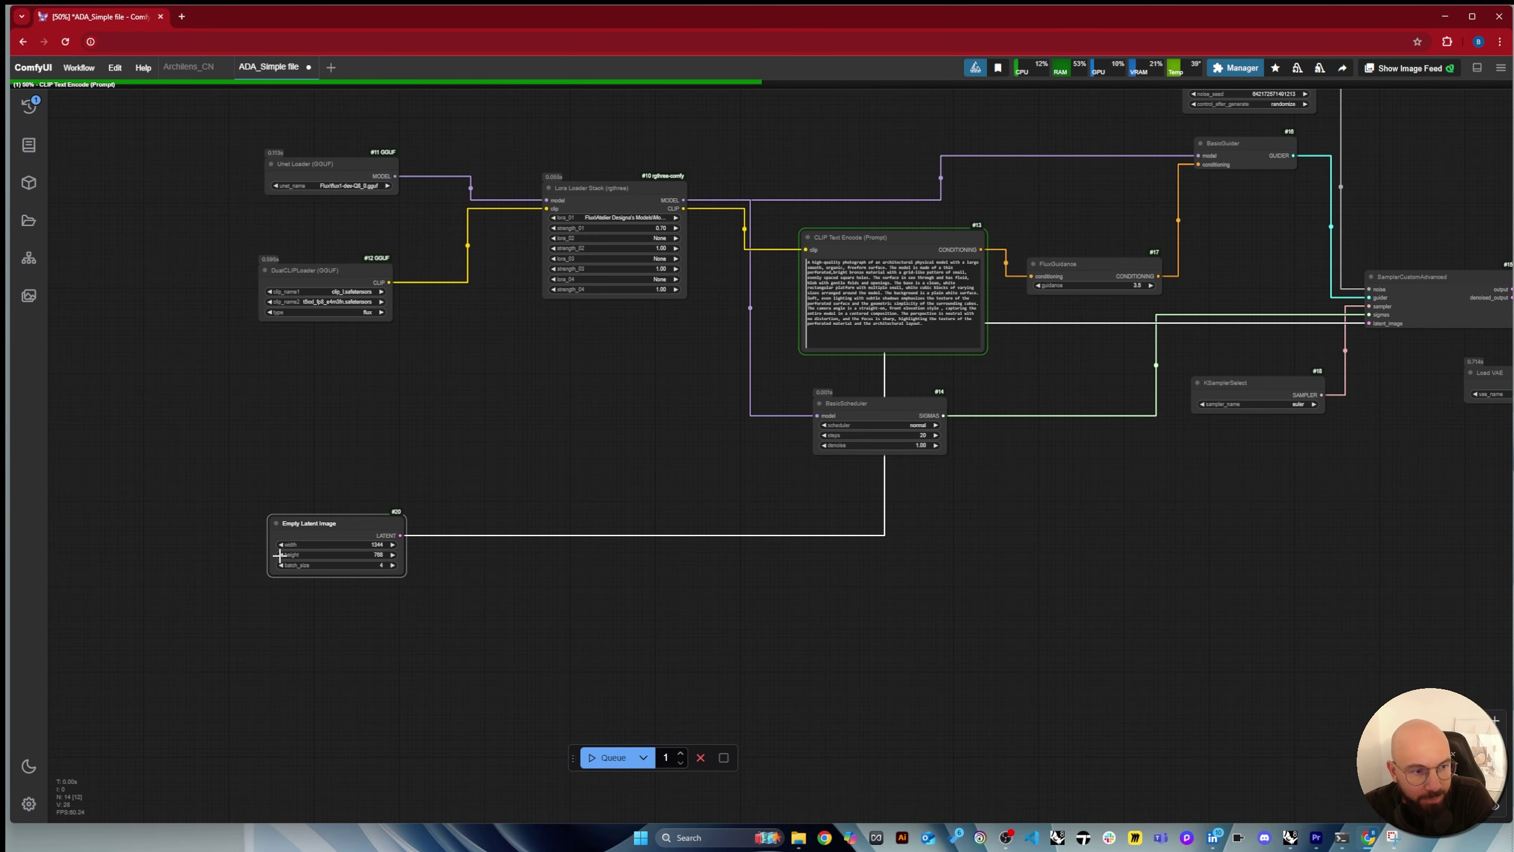
scroll(279, 555, "up", 6)
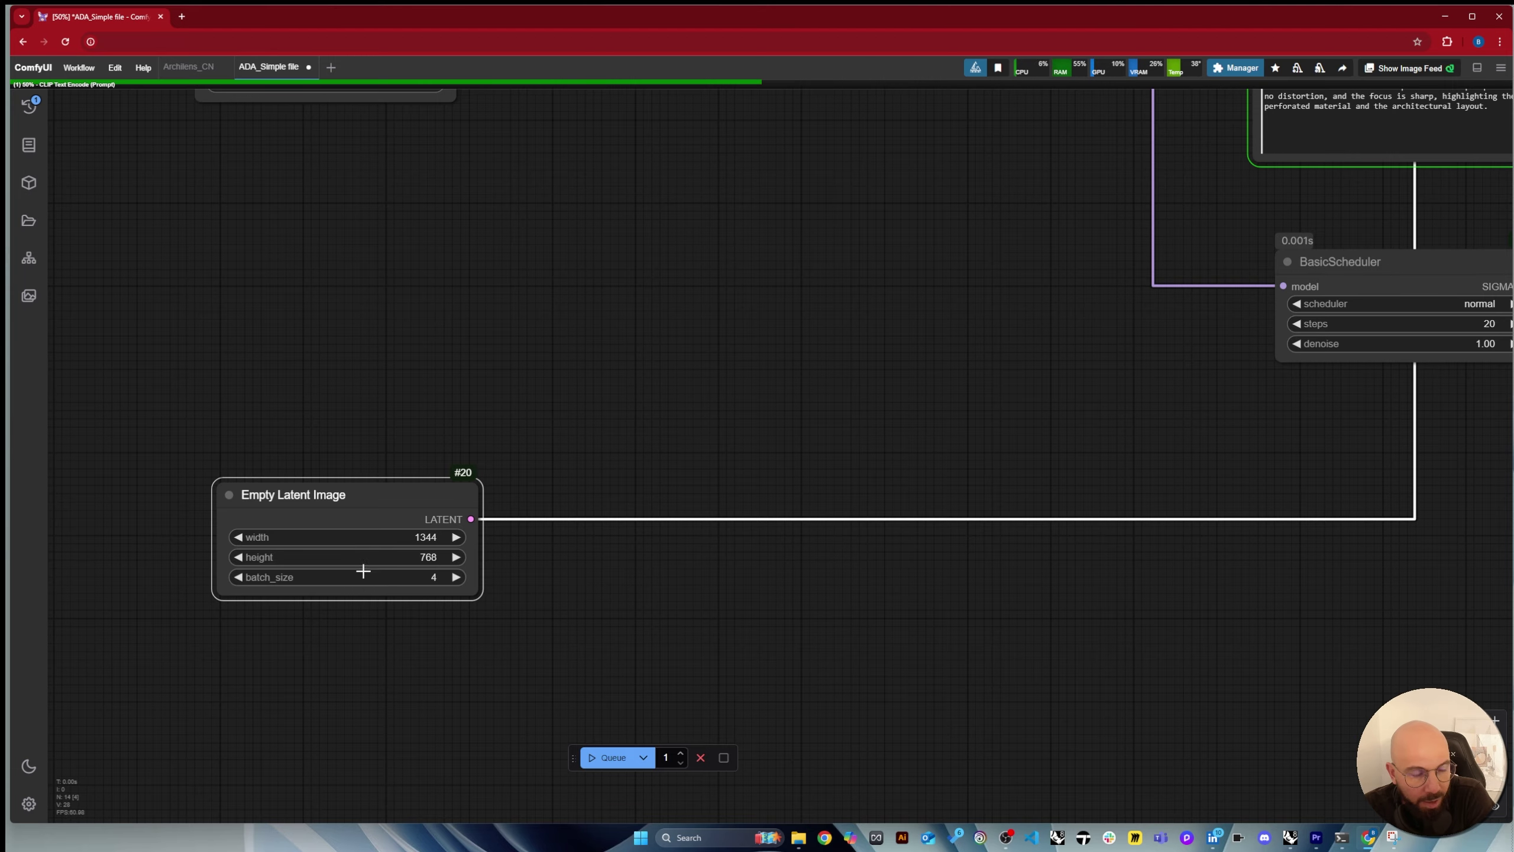
scroll(358, 597, "down", 8)
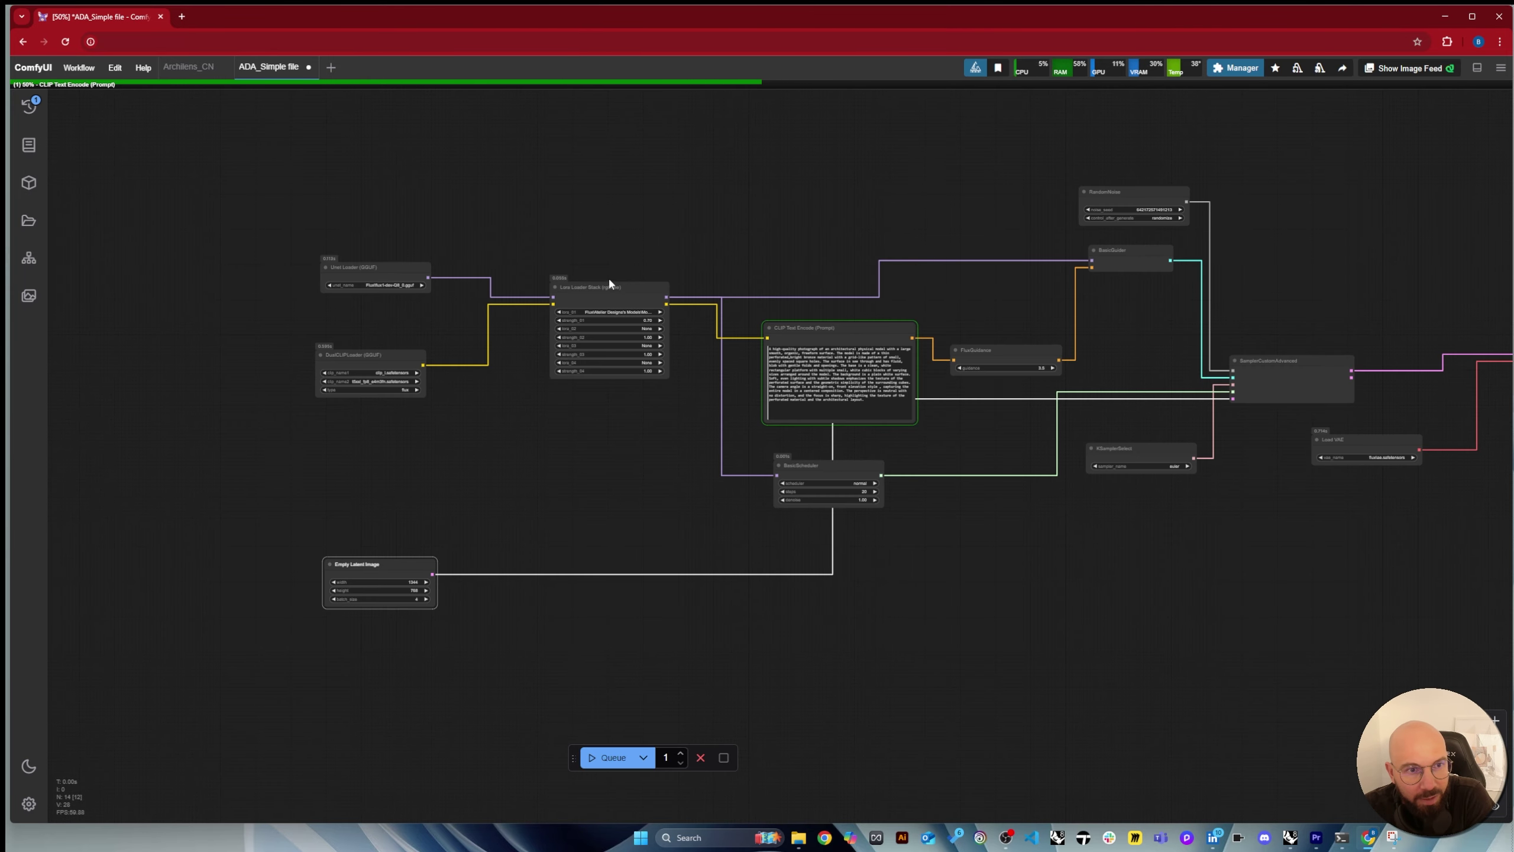
View the models available for lora_01 in the Lora Loader Stack and close the list without choosing another.
scroll(617, 292, "up", 5)
scroll(624, 307, "up", 3)
left_click(626, 328)
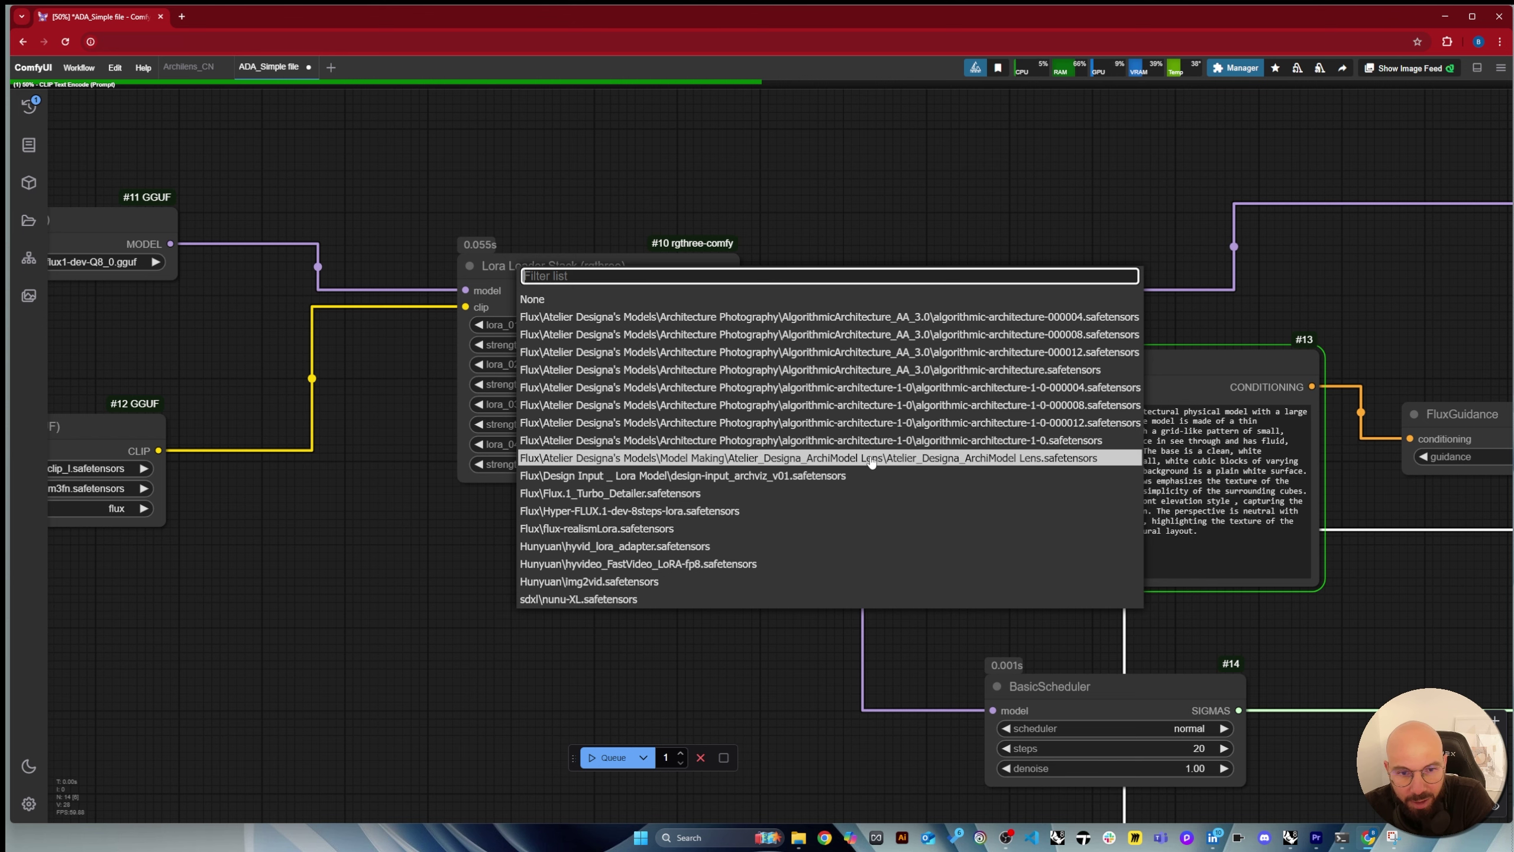
left_click(921, 232)
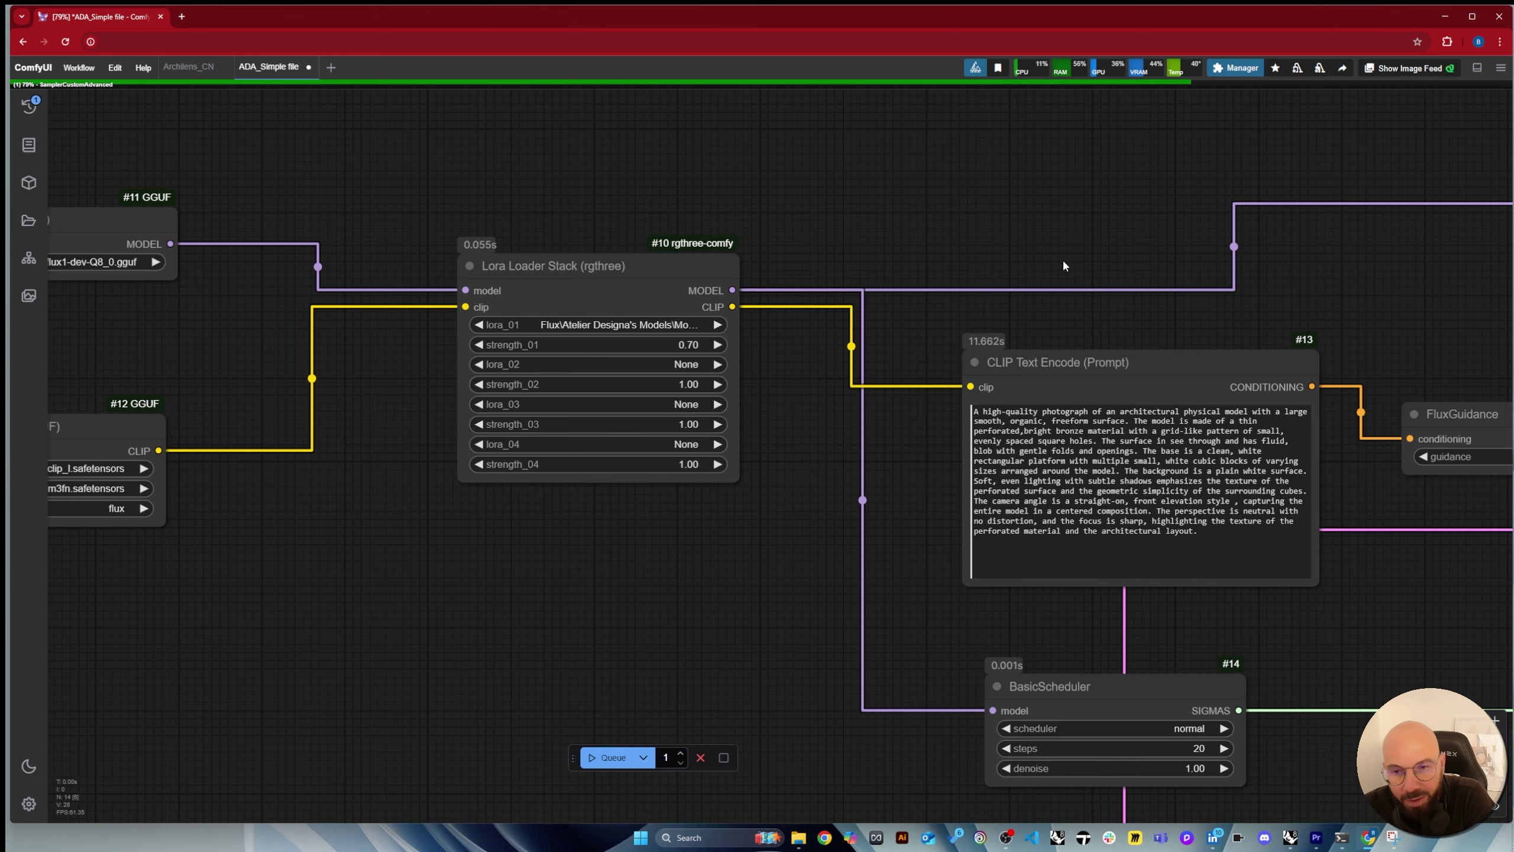
Follow the workflow from the prompt through the sampler and VAE Decode to Save Image, and examine the generated images.
left_click_drag(1063, 259, 505, 231)
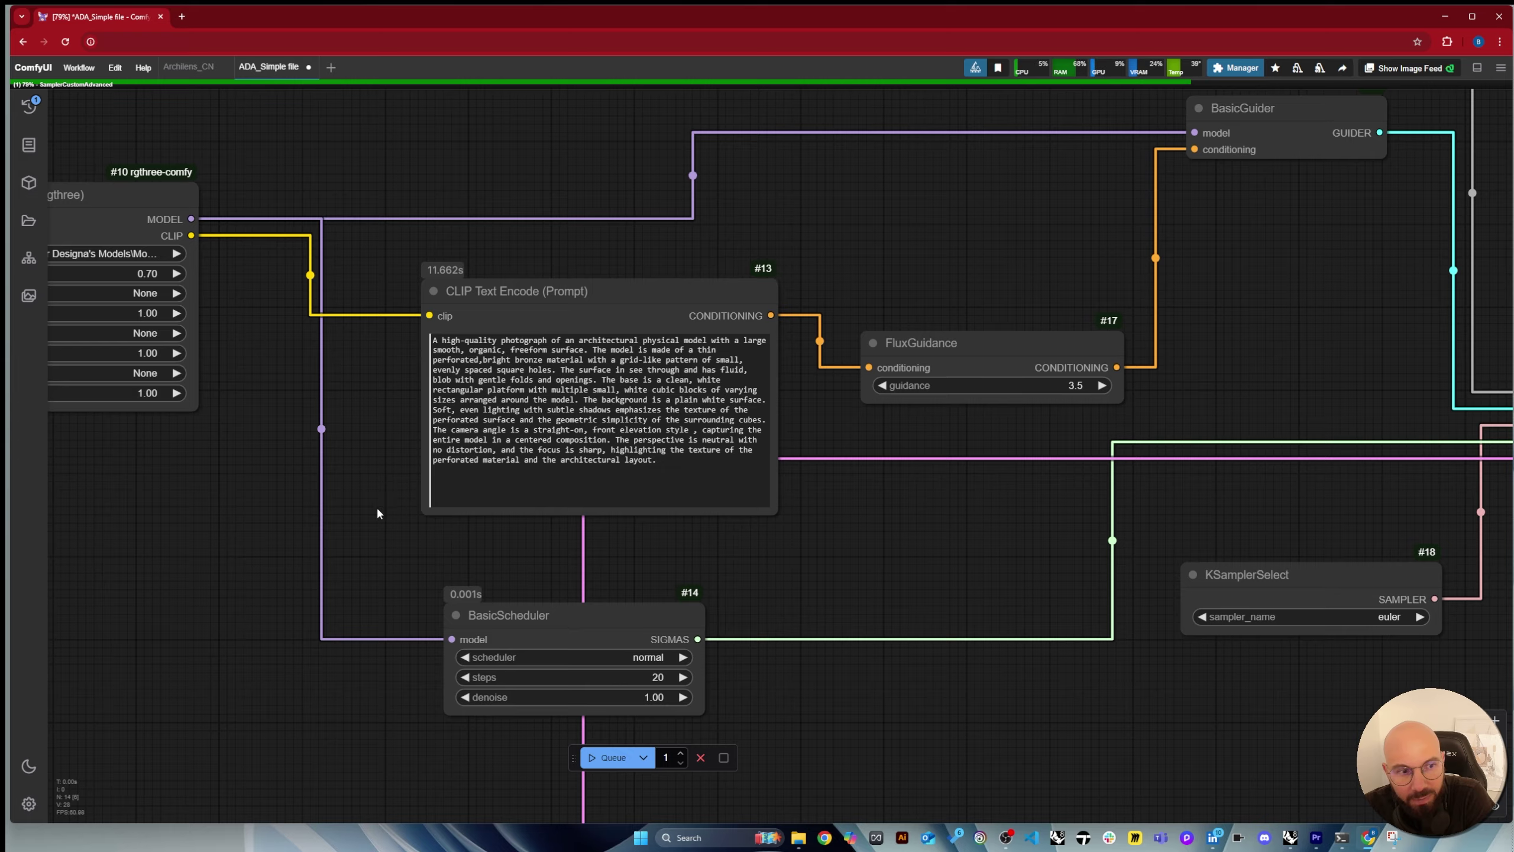
scroll(377, 513, "down", 6)
left_click_drag(1352, 474, 1109, 471)
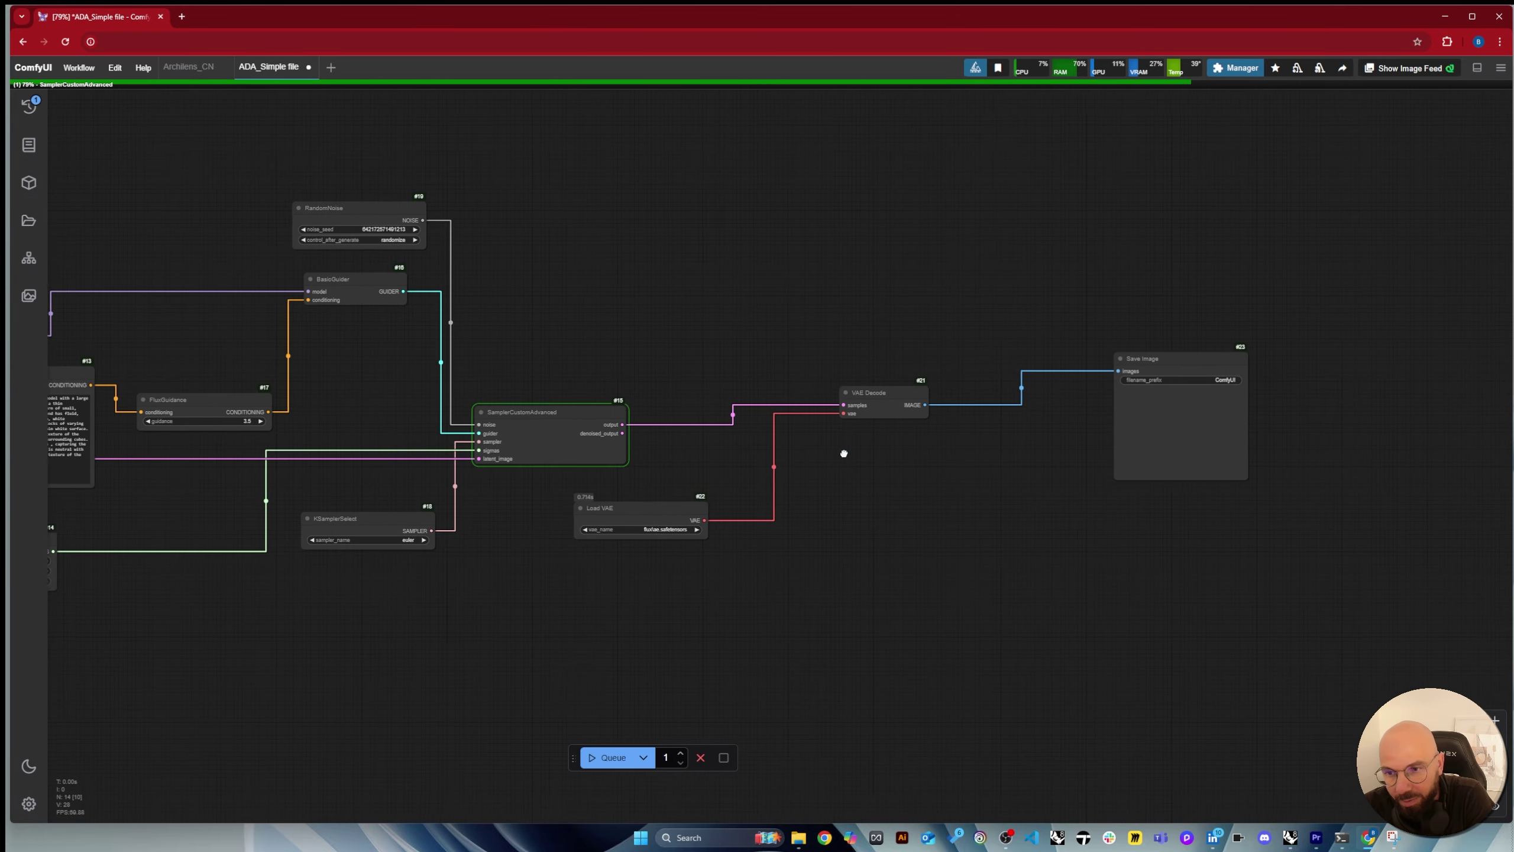
scroll(1342, 449, "up", 12)
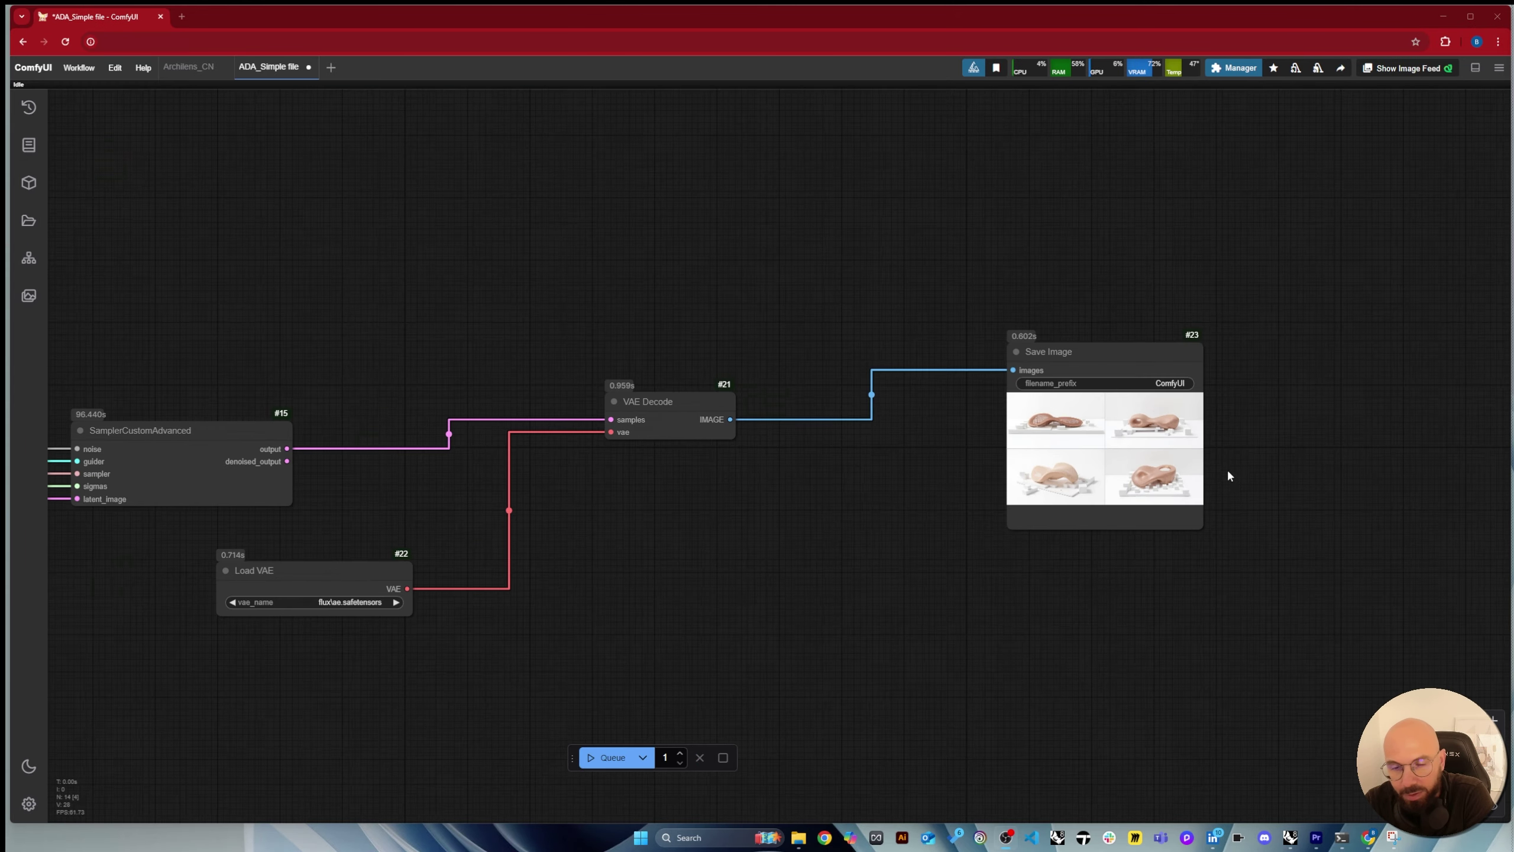
scroll(747, 415, "up", 3)
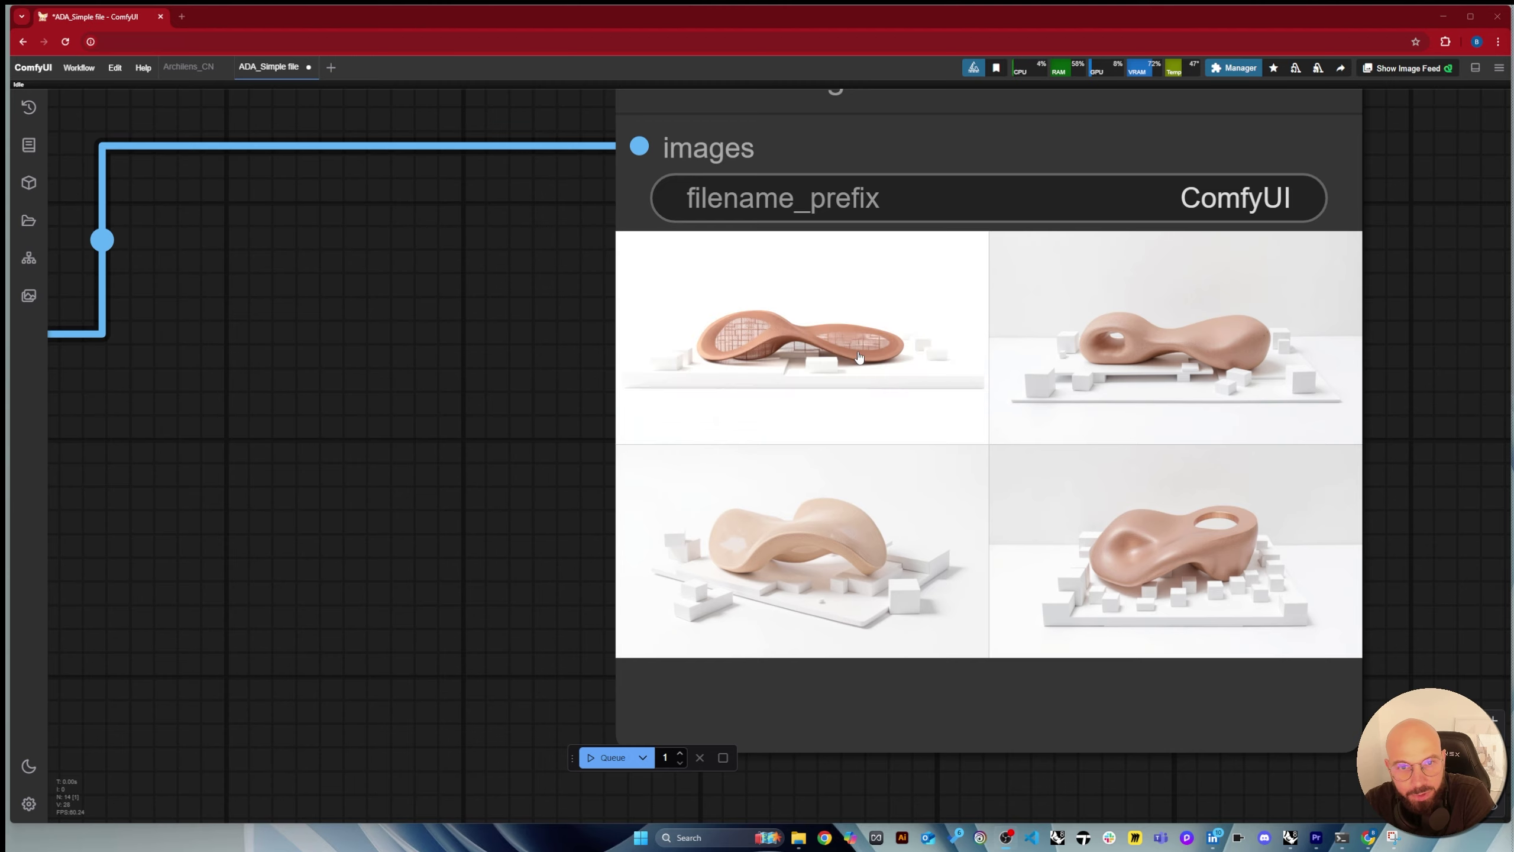
scroll(1442, 578, "down", 2)
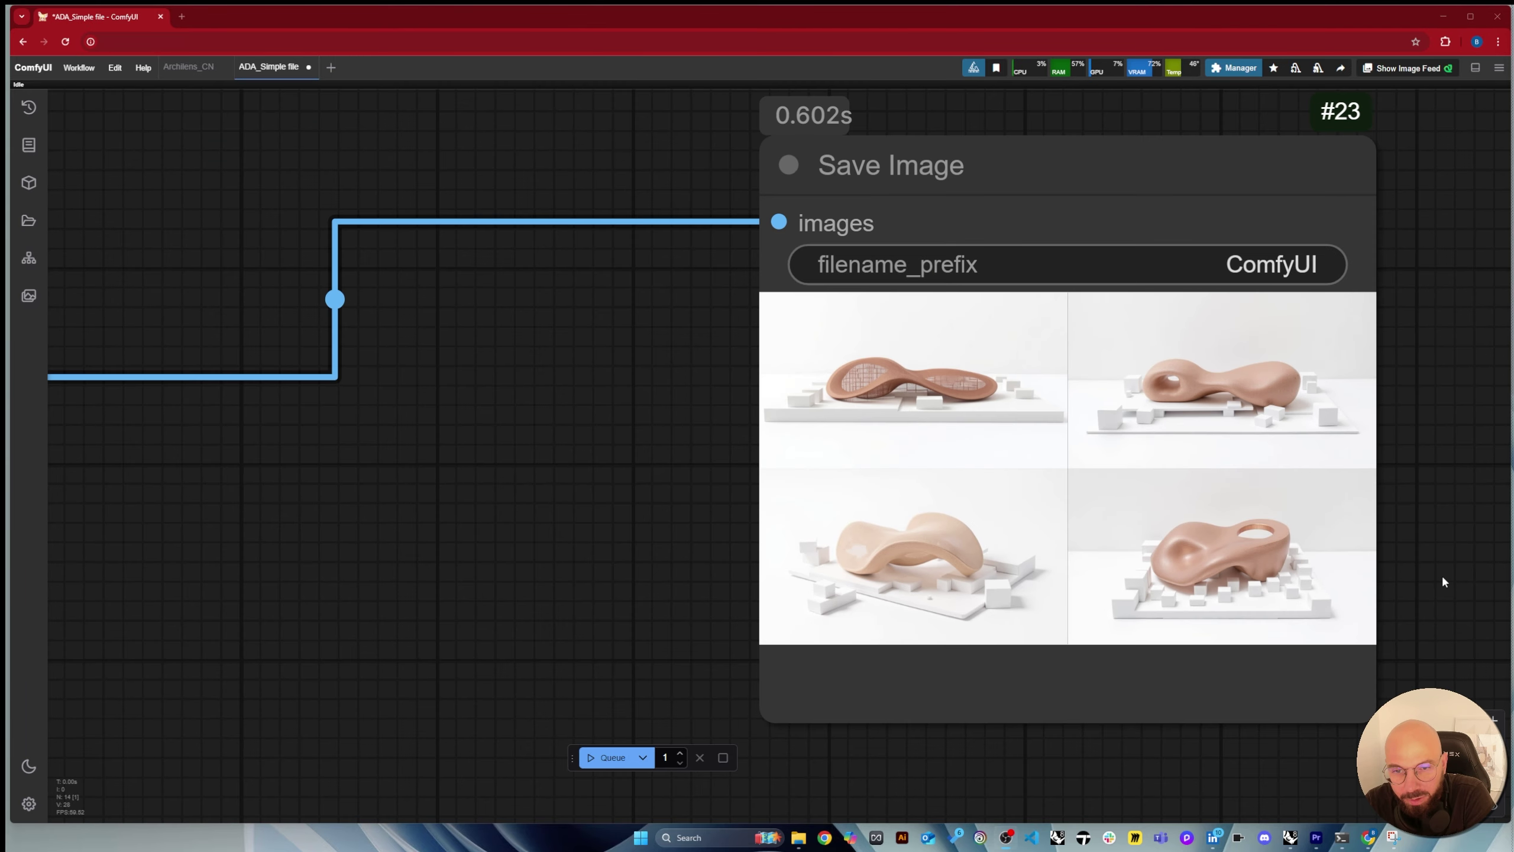
scroll(1431, 576, "up", 3)
scroll(1413, 423, "down", 6)
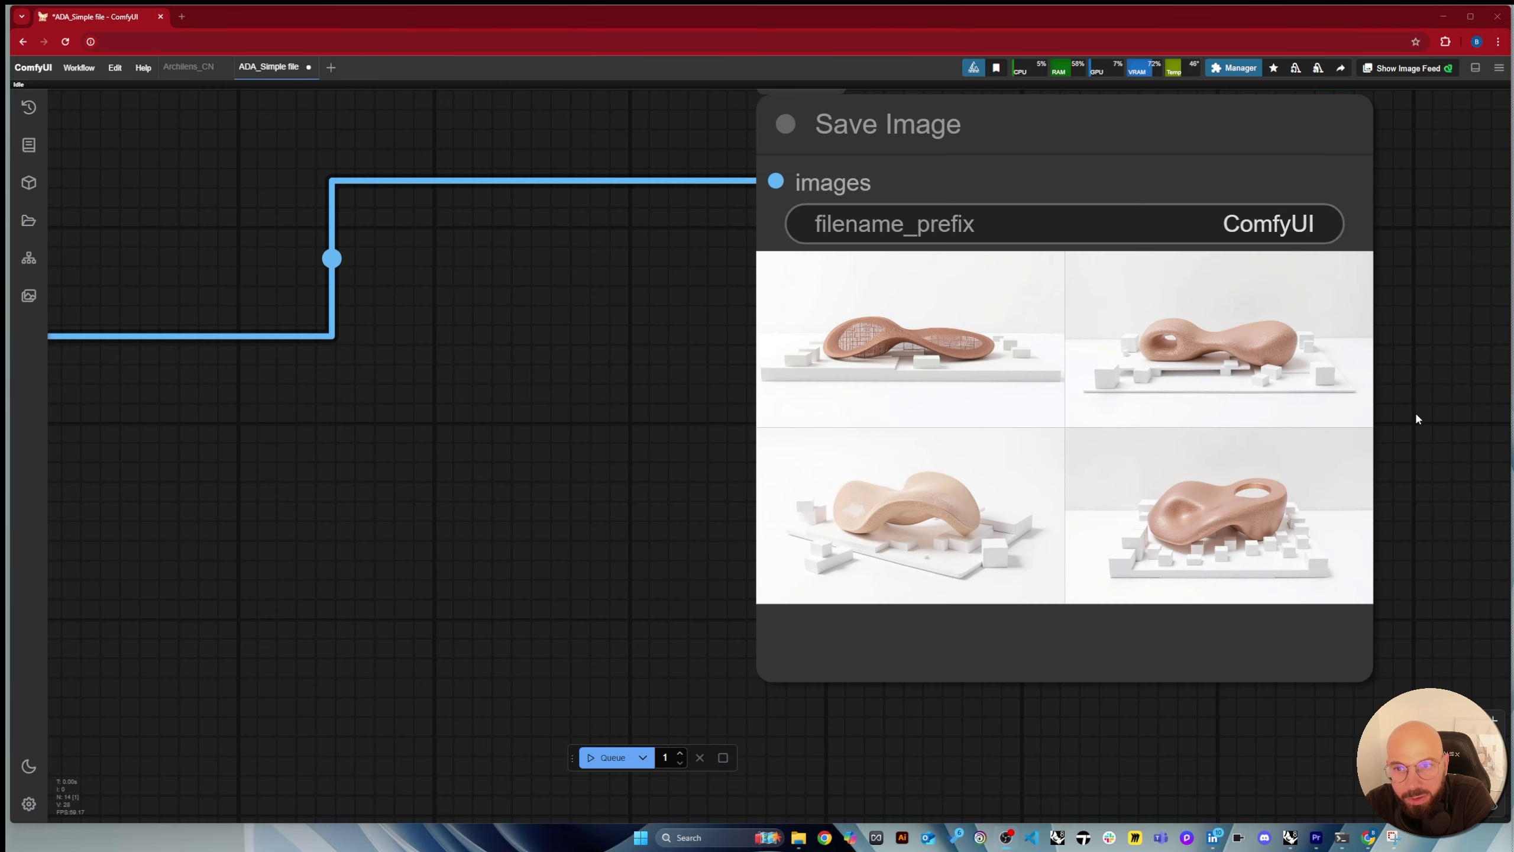
Go back through the node graph and select the Empty Latent Image node.
scroll(1417, 416, "down", 4)
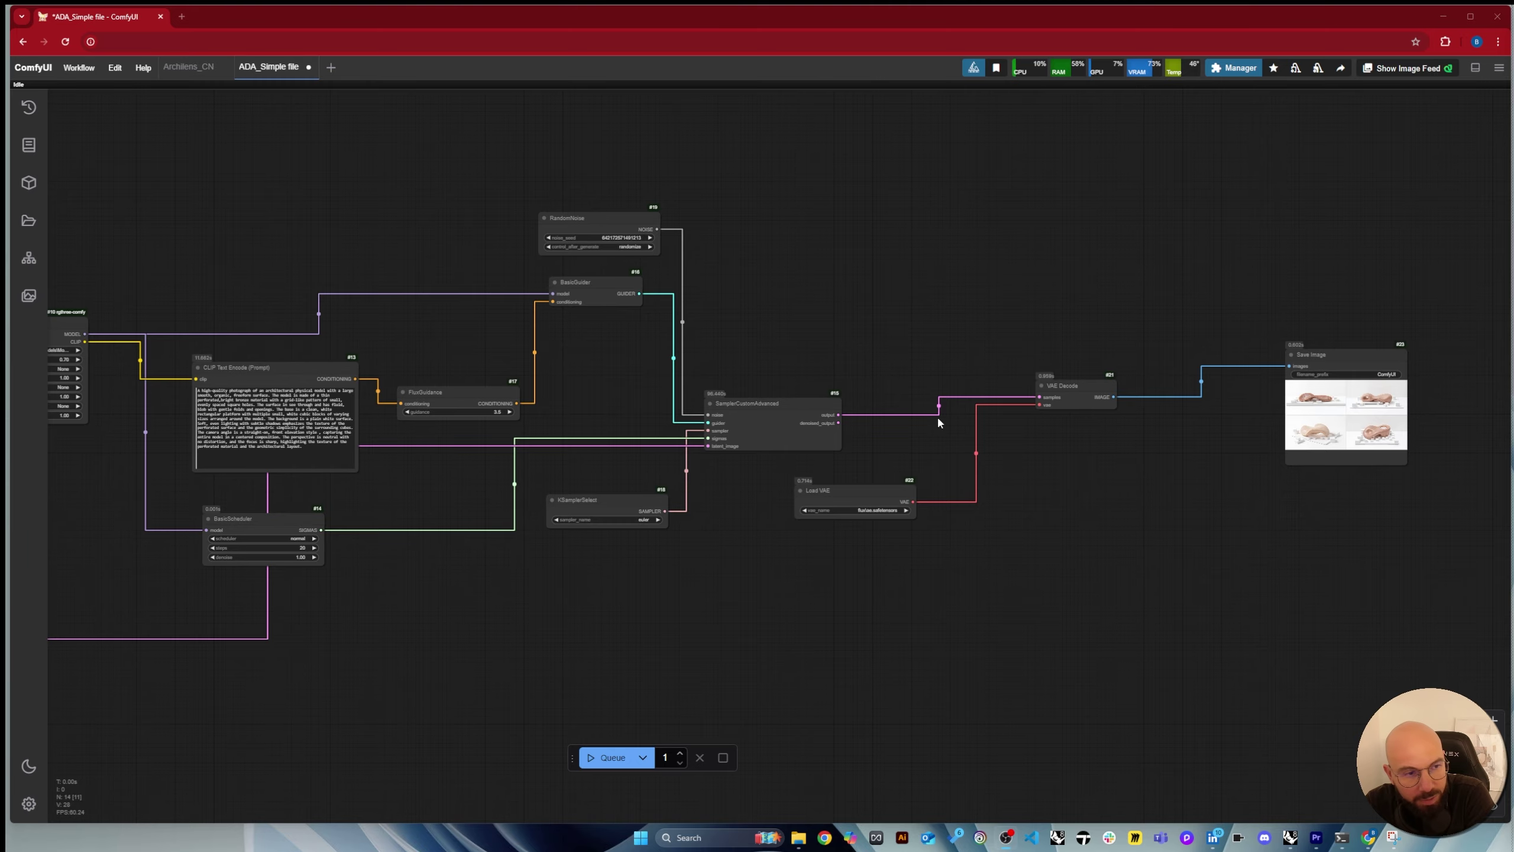
scroll(1008, 366, "down", 3)
scroll(382, 535, "up", 4)
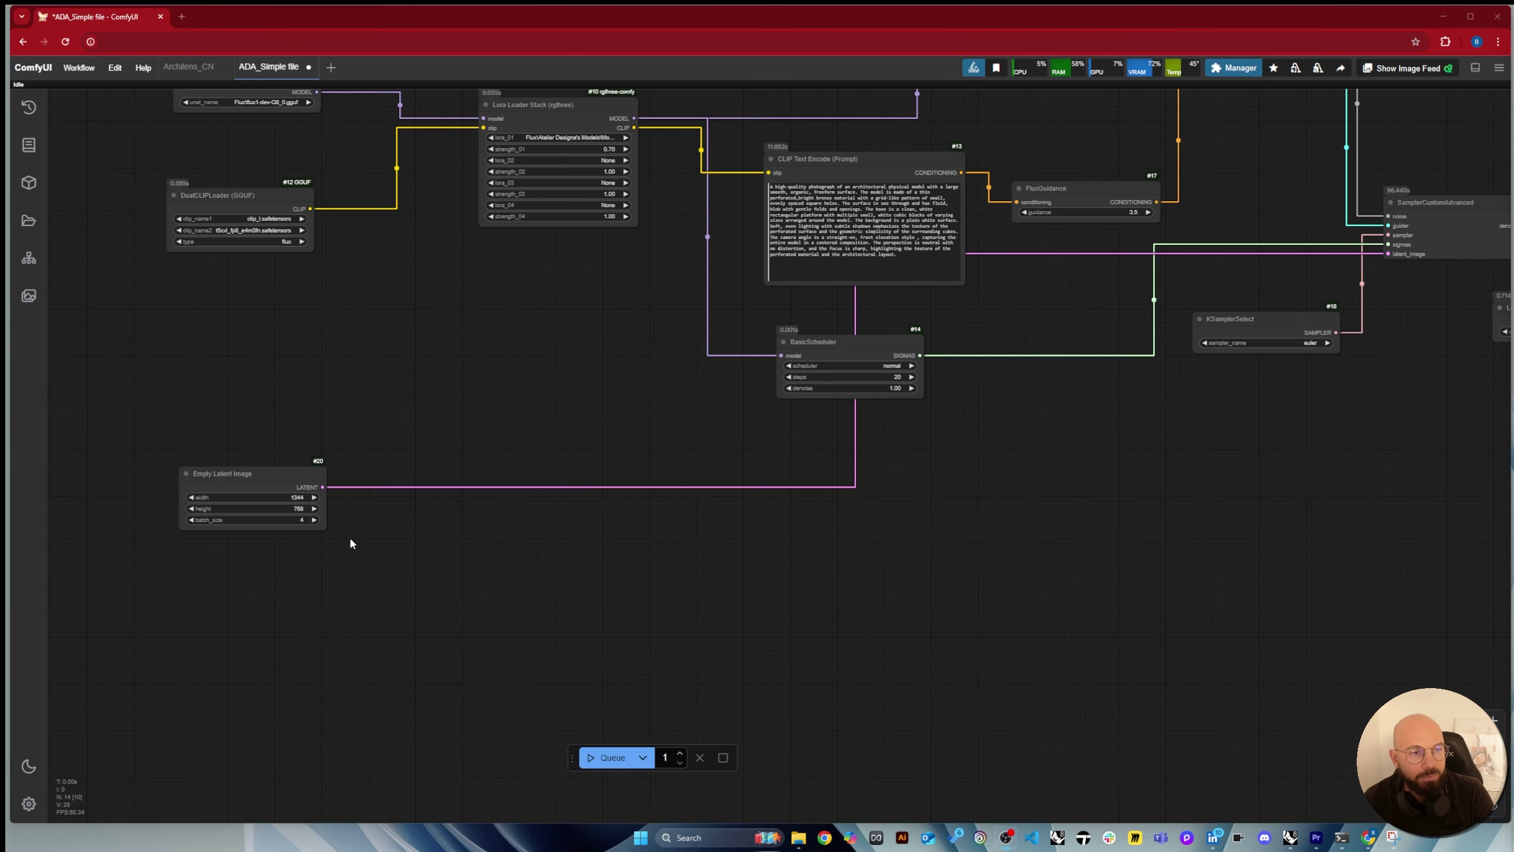
left_click(288, 476)
scroll(660, 417, "down", 2)
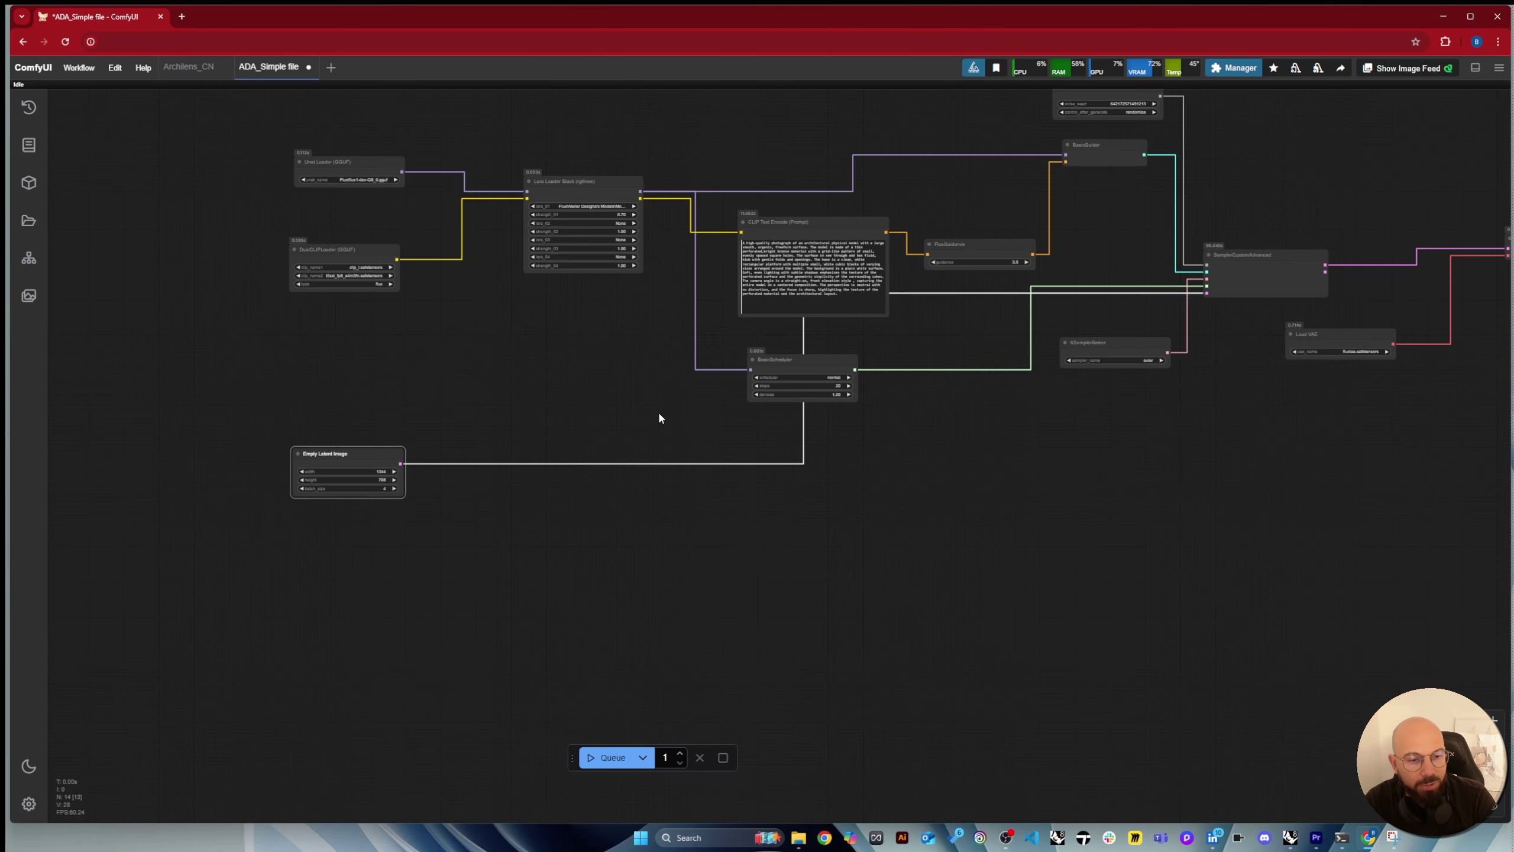
Switch to Rhino, widen the Perspective viewport and examine the building mesh on its base and water slabs from several angles.
left_click(1289, 838)
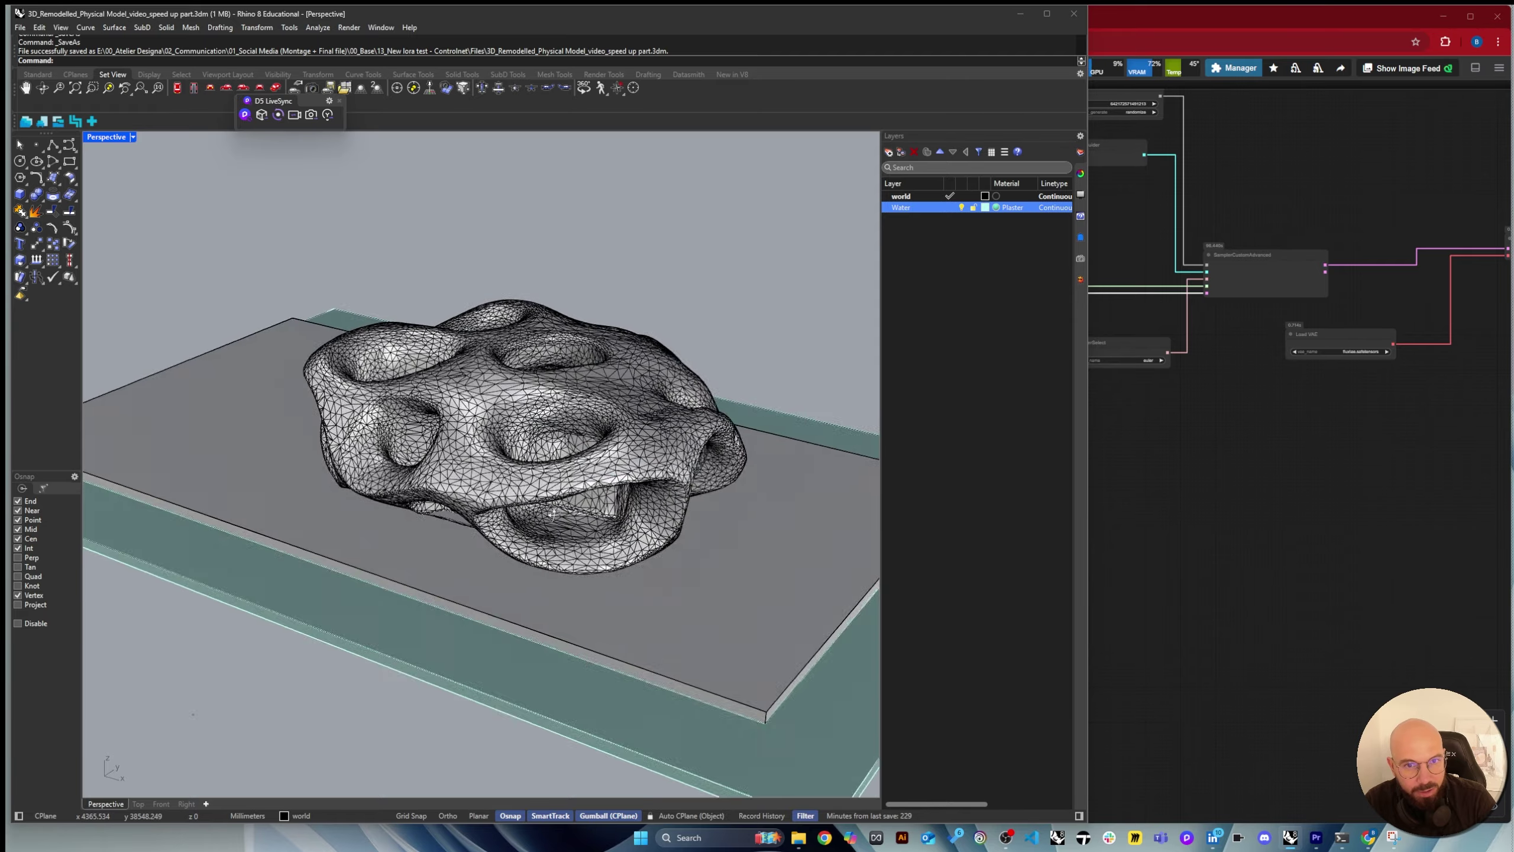
left_click_drag(553, 514, 874, 404)
left_click_drag(975, 394, 978, 394)
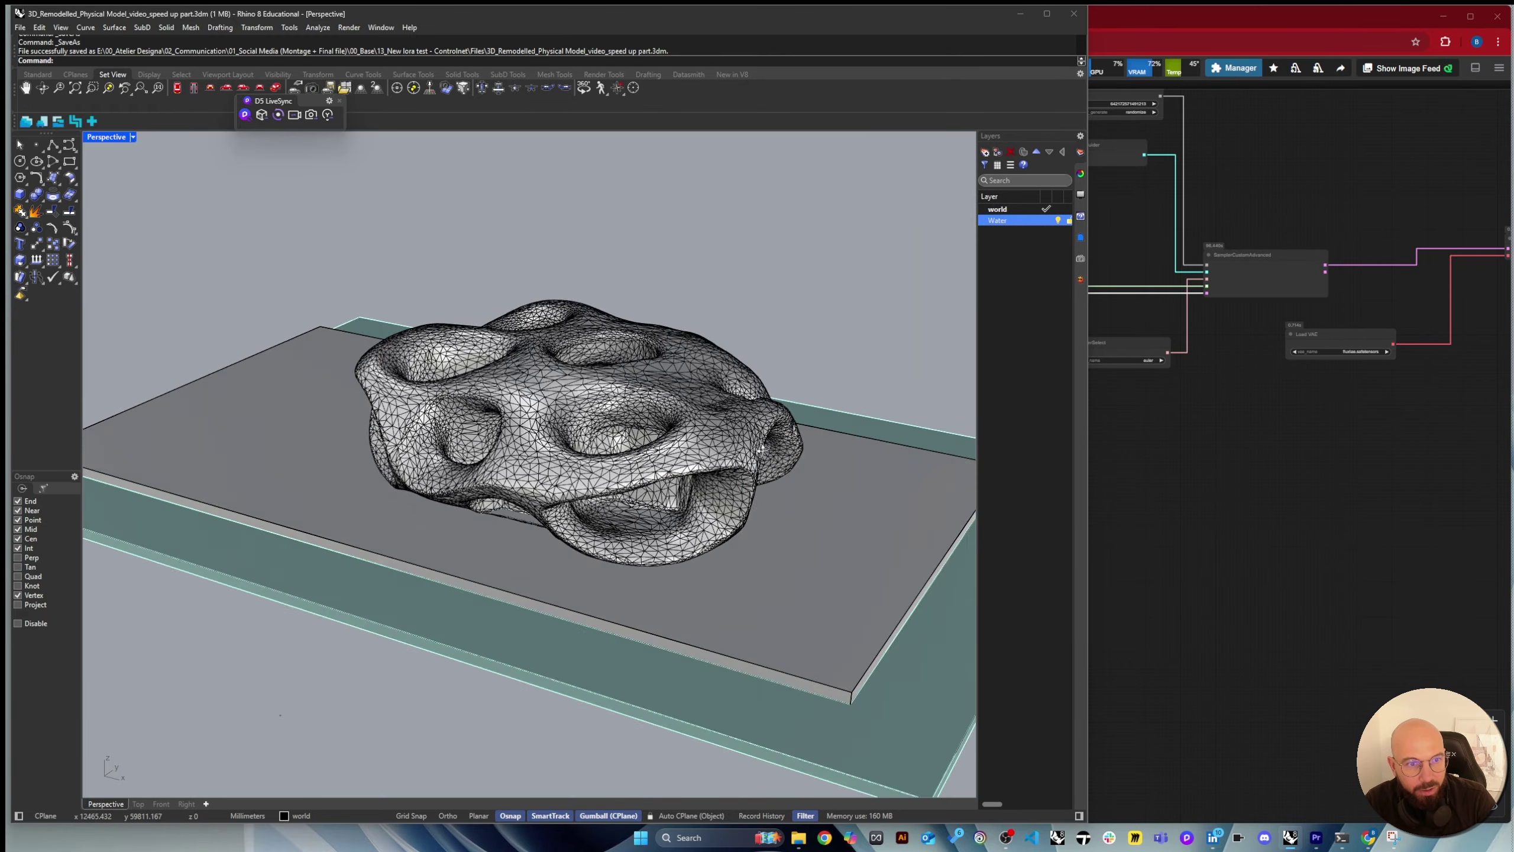
left_click_drag(894, 442, 742, 470)
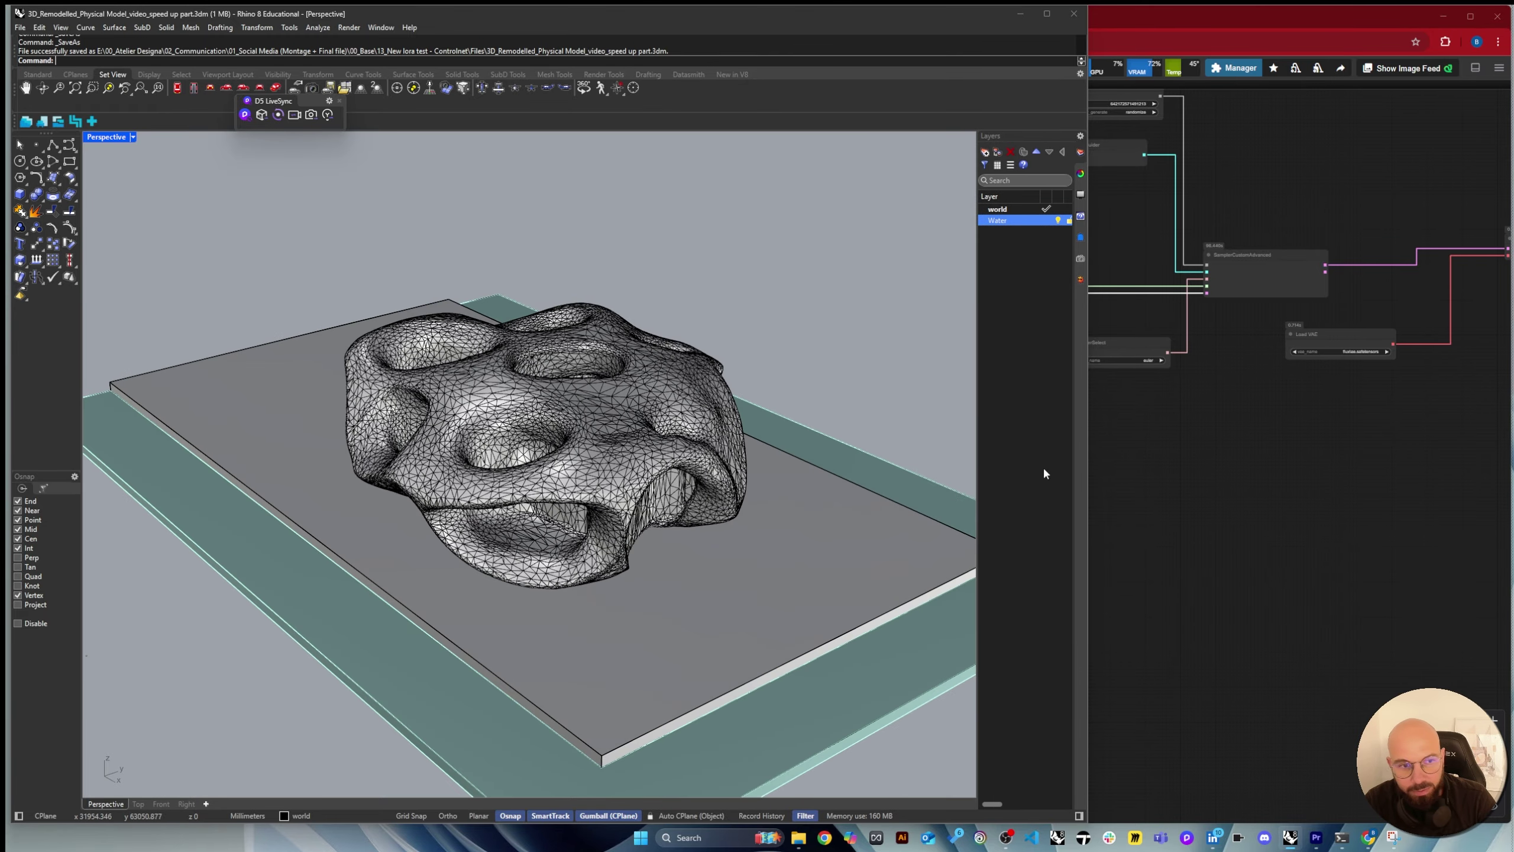
left_click_drag(930, 453, 316, 309)
scroll(1152, 497, "down", 10)
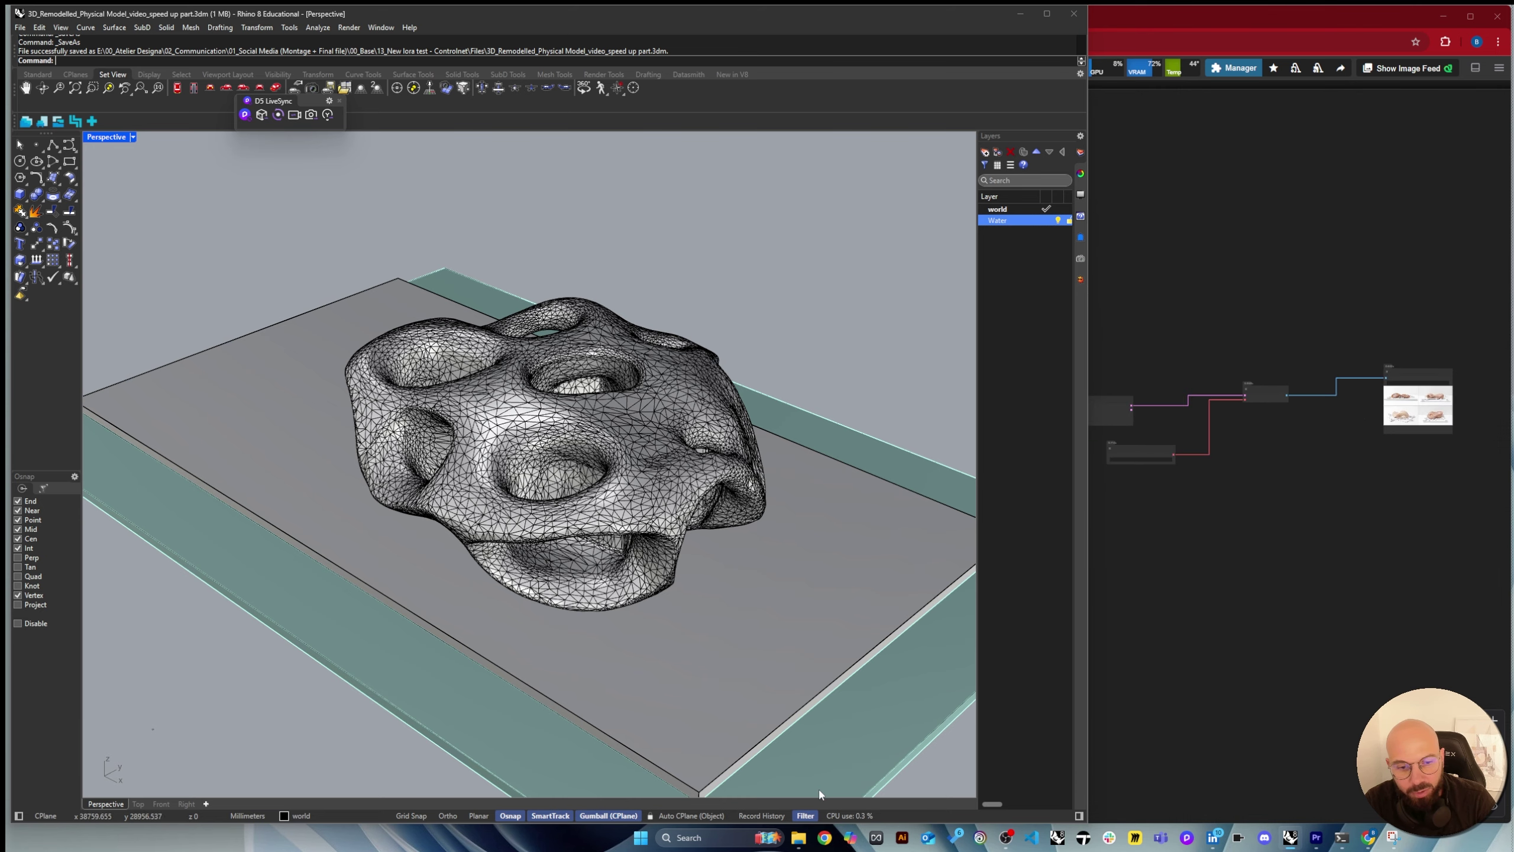
left_click_drag(695, 573, 624, 560)
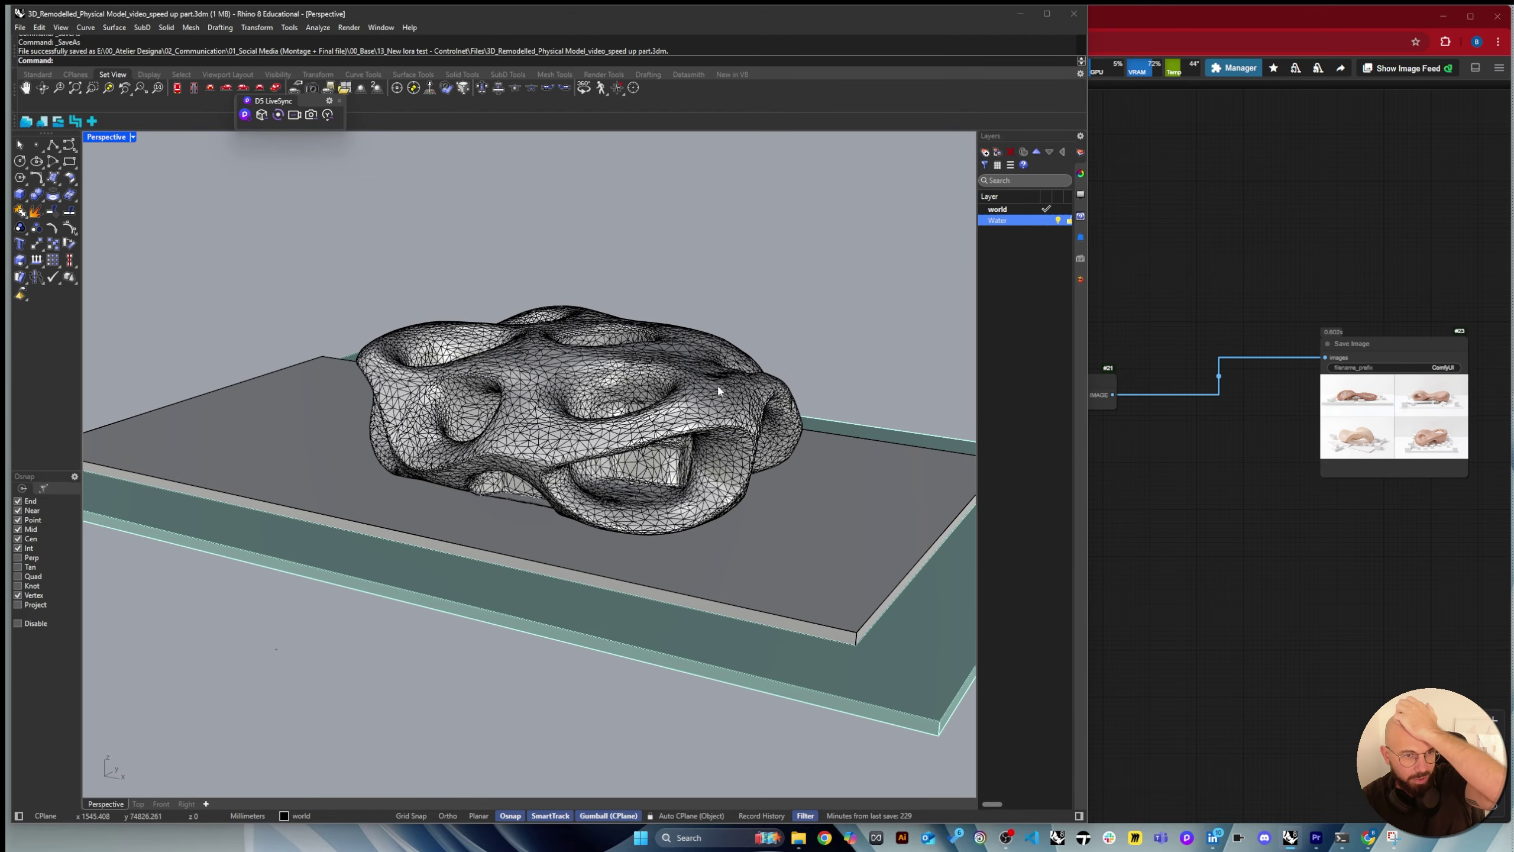
Switch from Rhino back to ComfyUI and return to the Empty Latent Image node in the graph.
left_click_drag(775, 391, 529, 466)
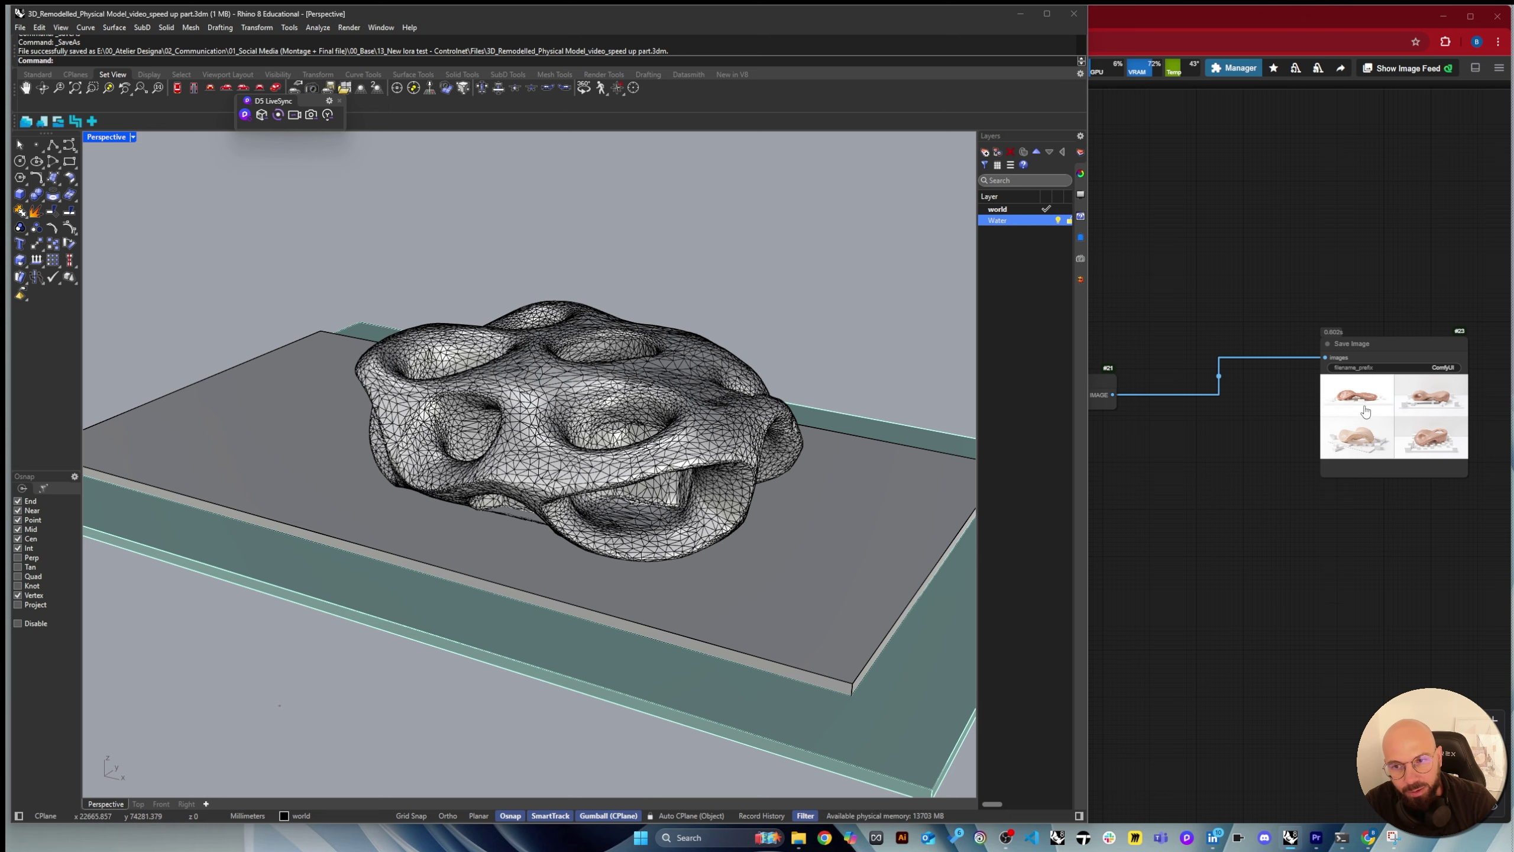
scroll(1366, 415, "up", 2)
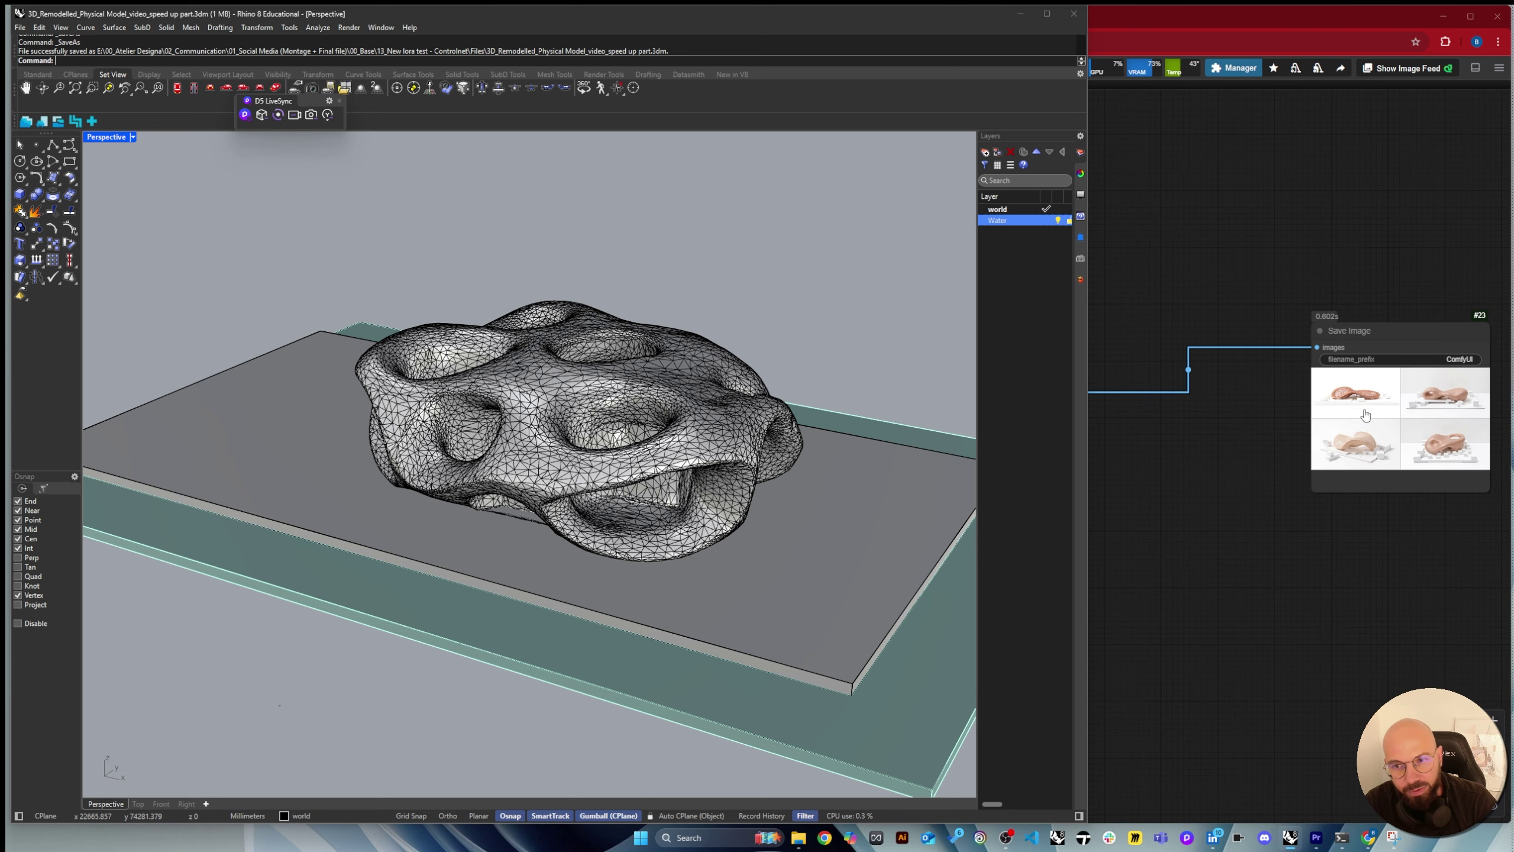
left_click(1192, 446)
right_click(1123, 462)
right_click(1103, 384)
scroll(1203, 268, "down", 7)
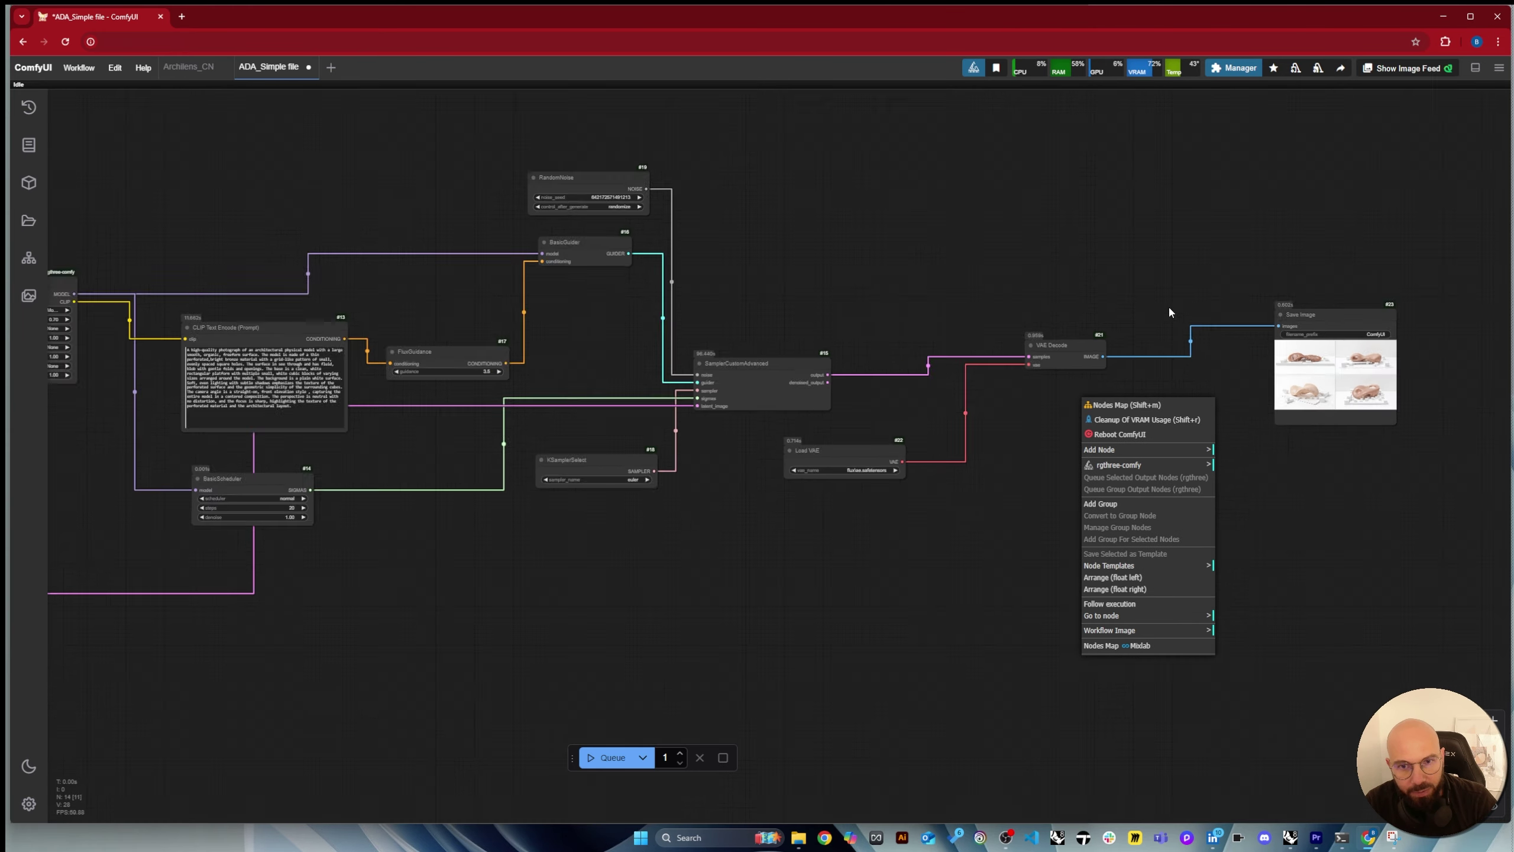
scroll(677, 440, "up", 2)
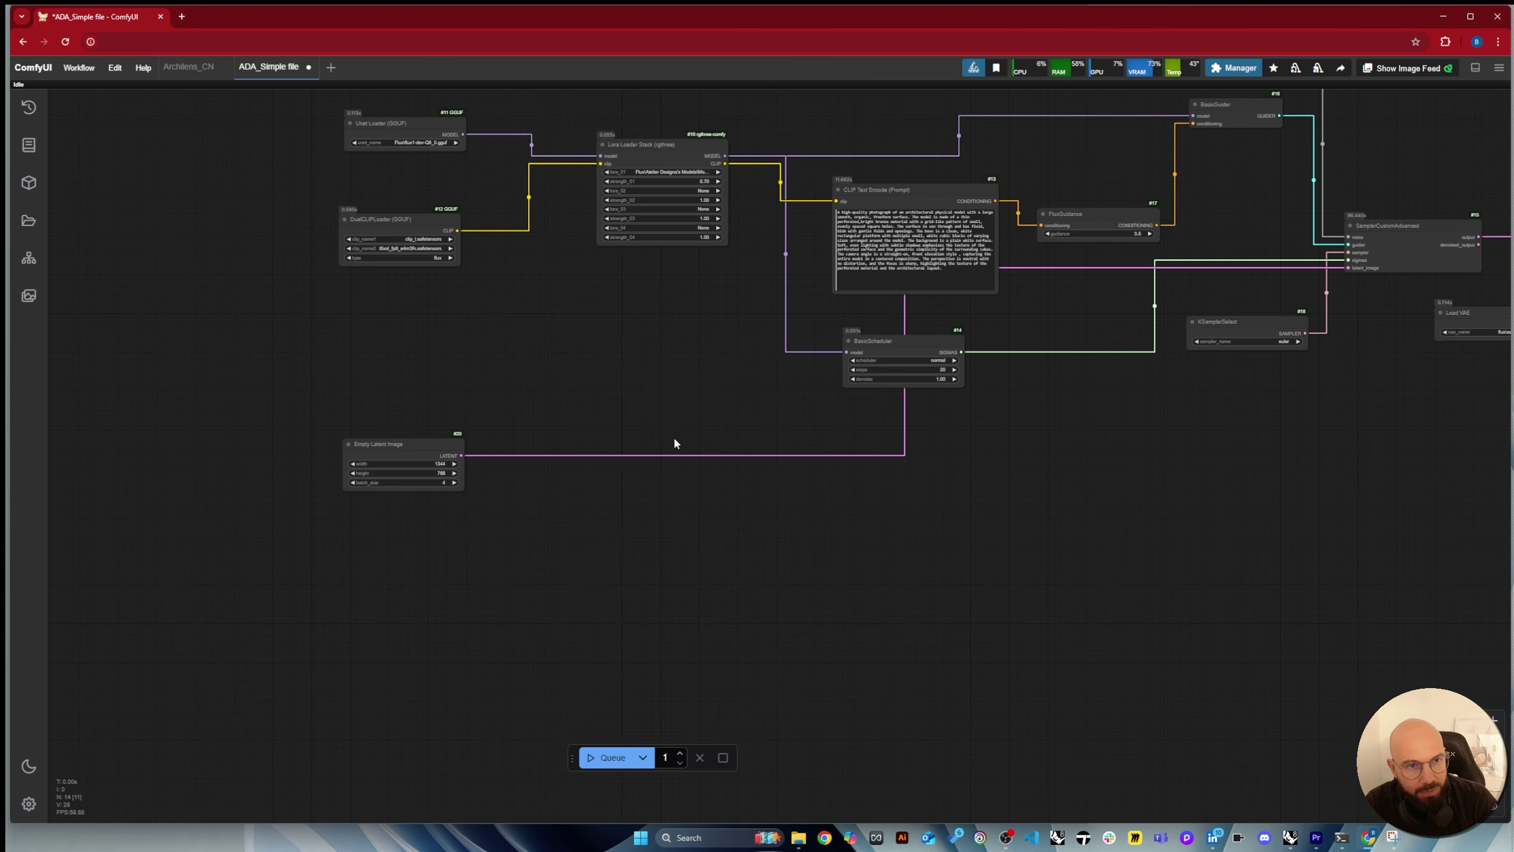
scroll(598, 270, "up", 1)
scroll(663, 599, "up", 2)
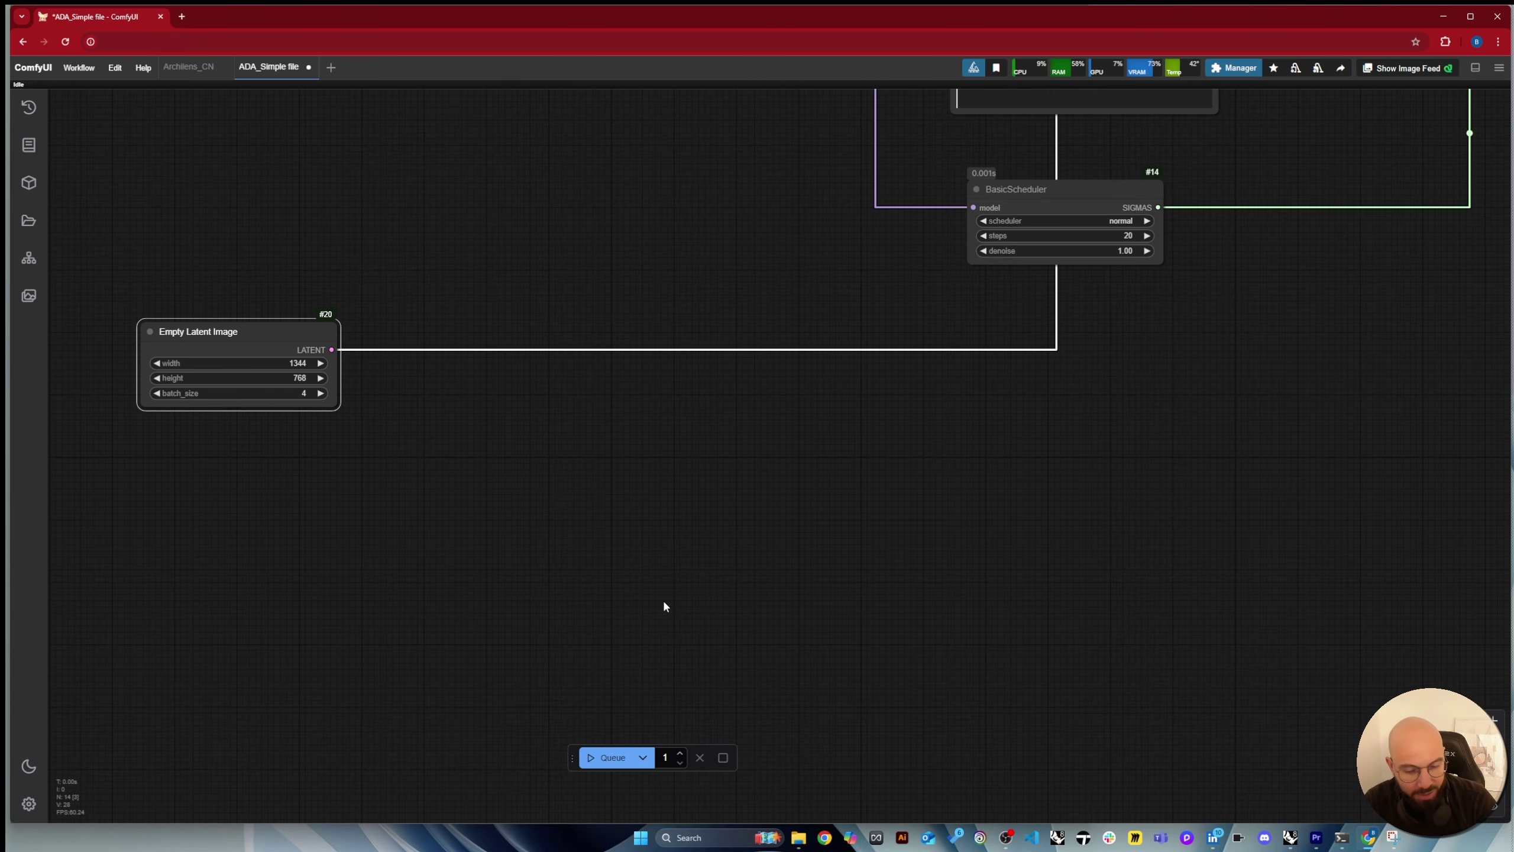
Add a Load ControlNet Model node below Empty Latent Image and set its model to flux\Flux1-dev-controlnet_union.safetensors.
double_click(678, 596)
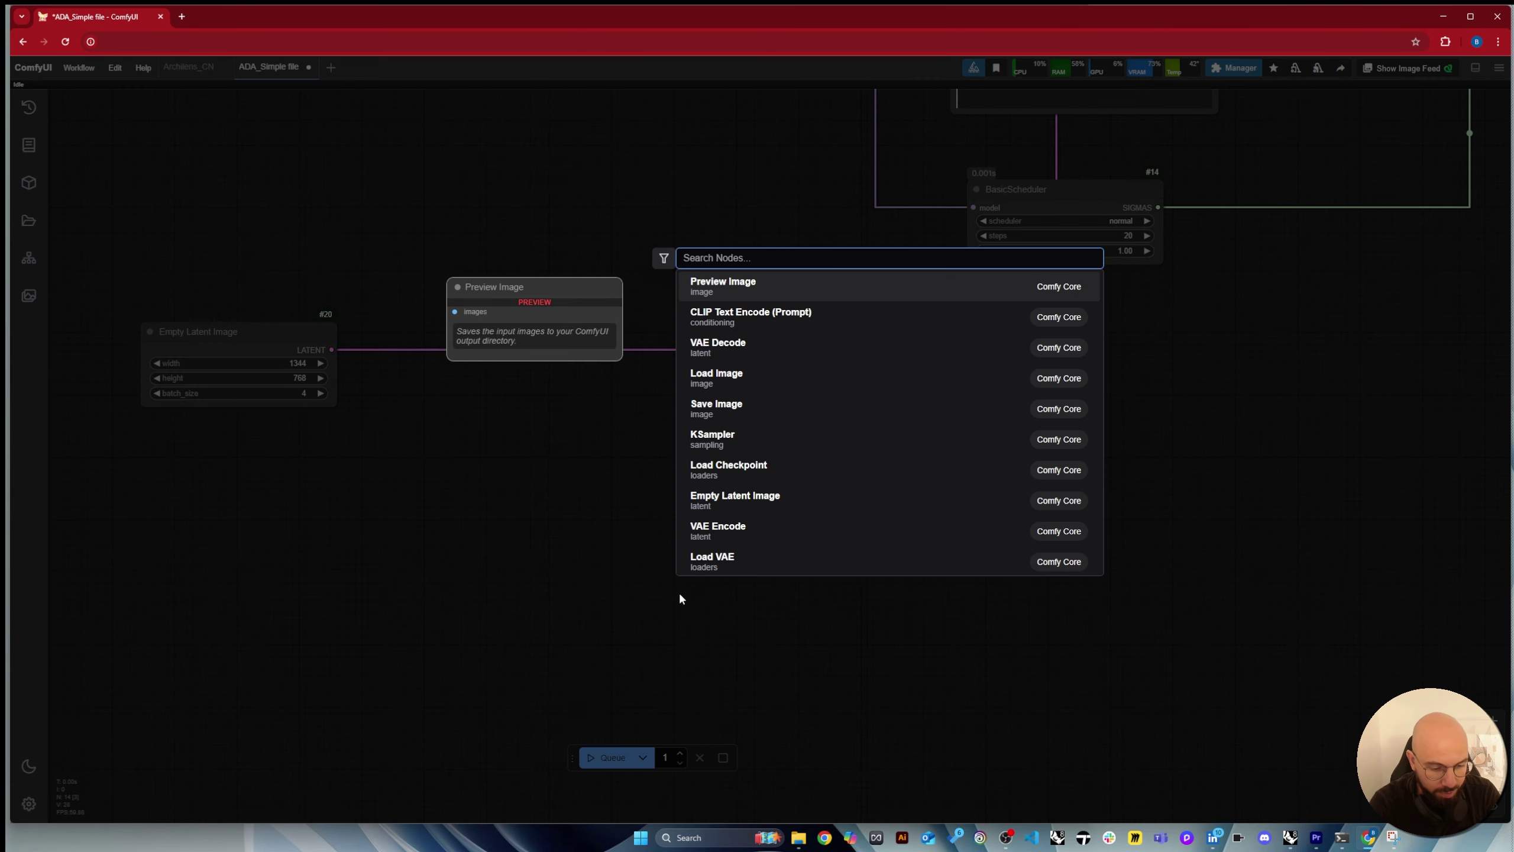
type("load")
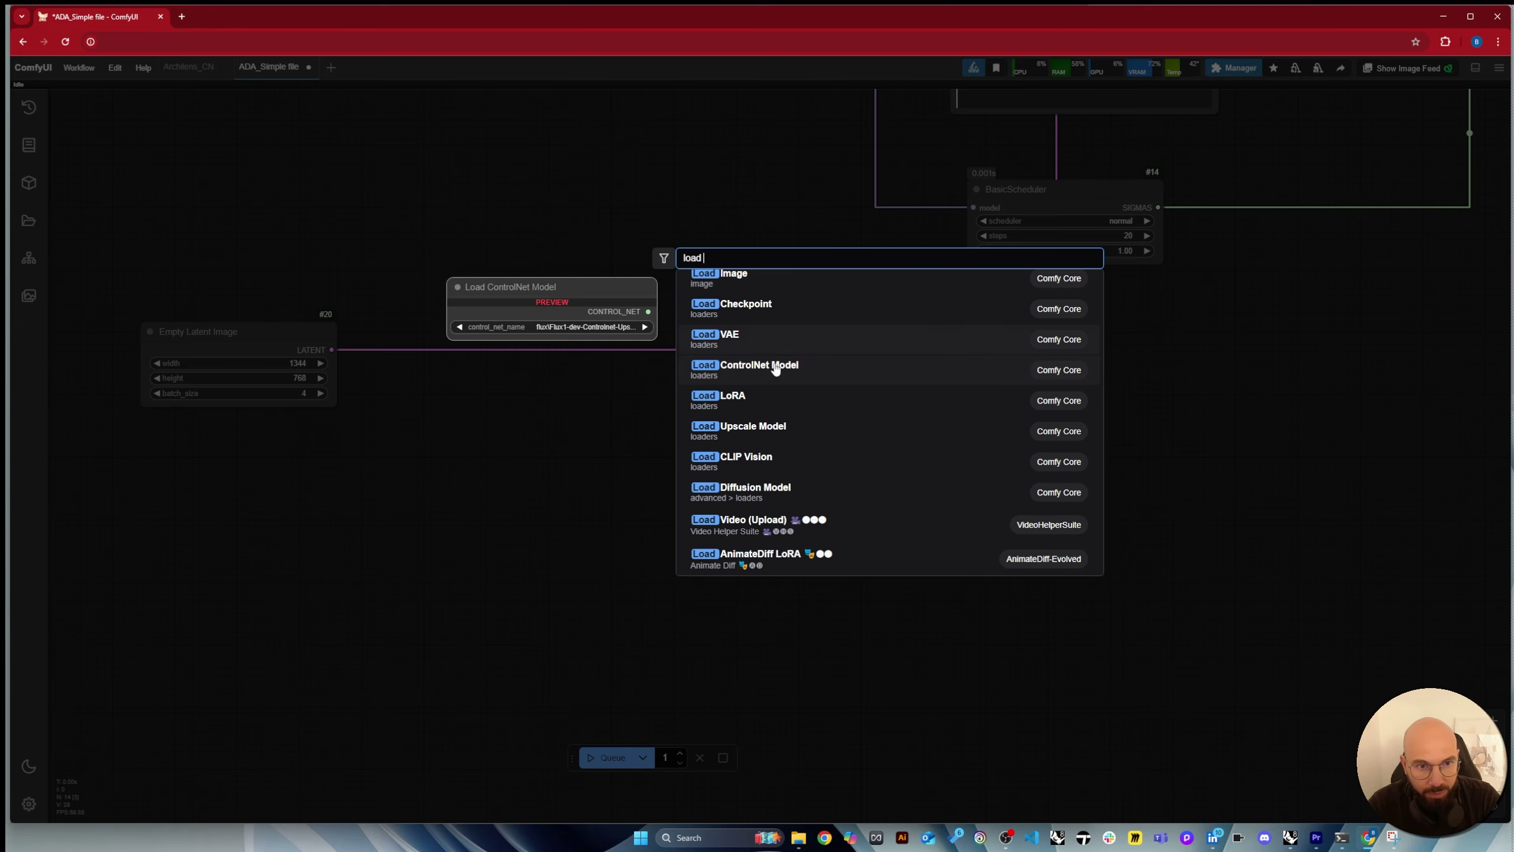
left_click(775, 369)
left_click_drag(787, 603, 438, 557)
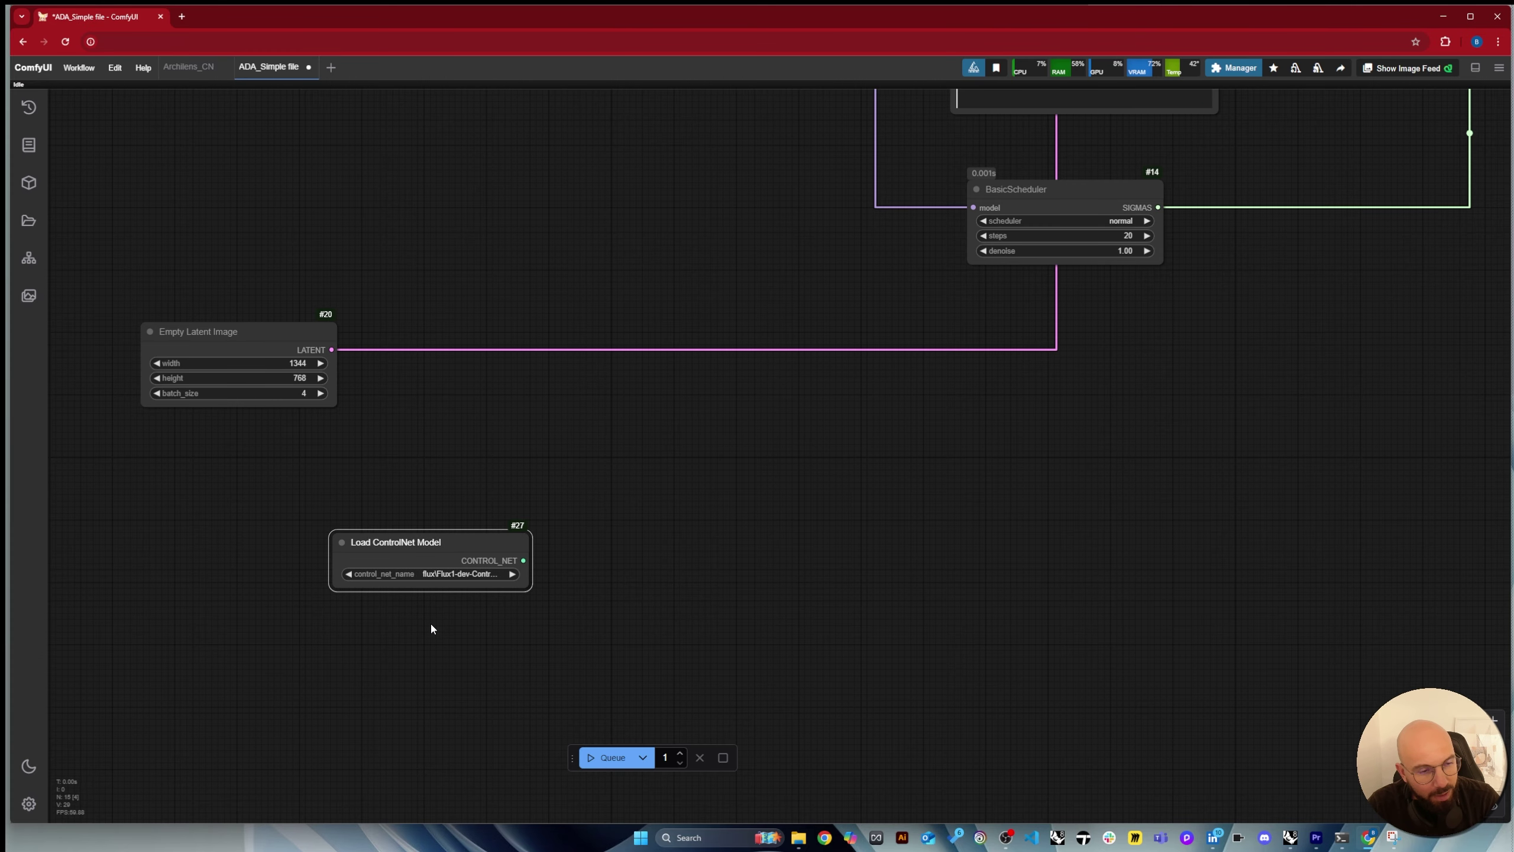
scroll(432, 628, "up", 3)
left_click(485, 561)
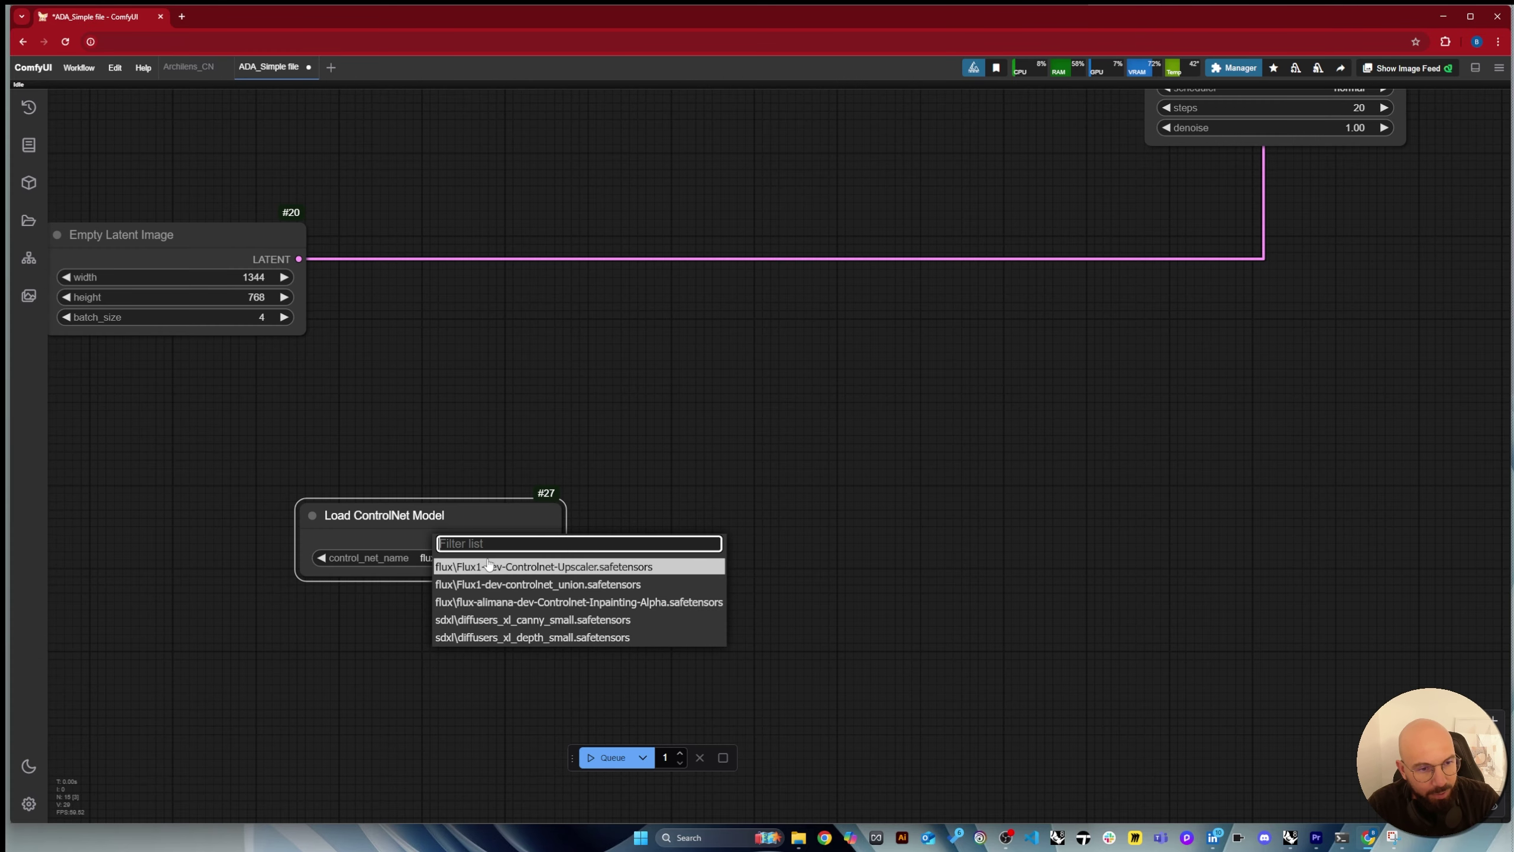
left_click(513, 585)
scroll(846, 412, "down", 4)
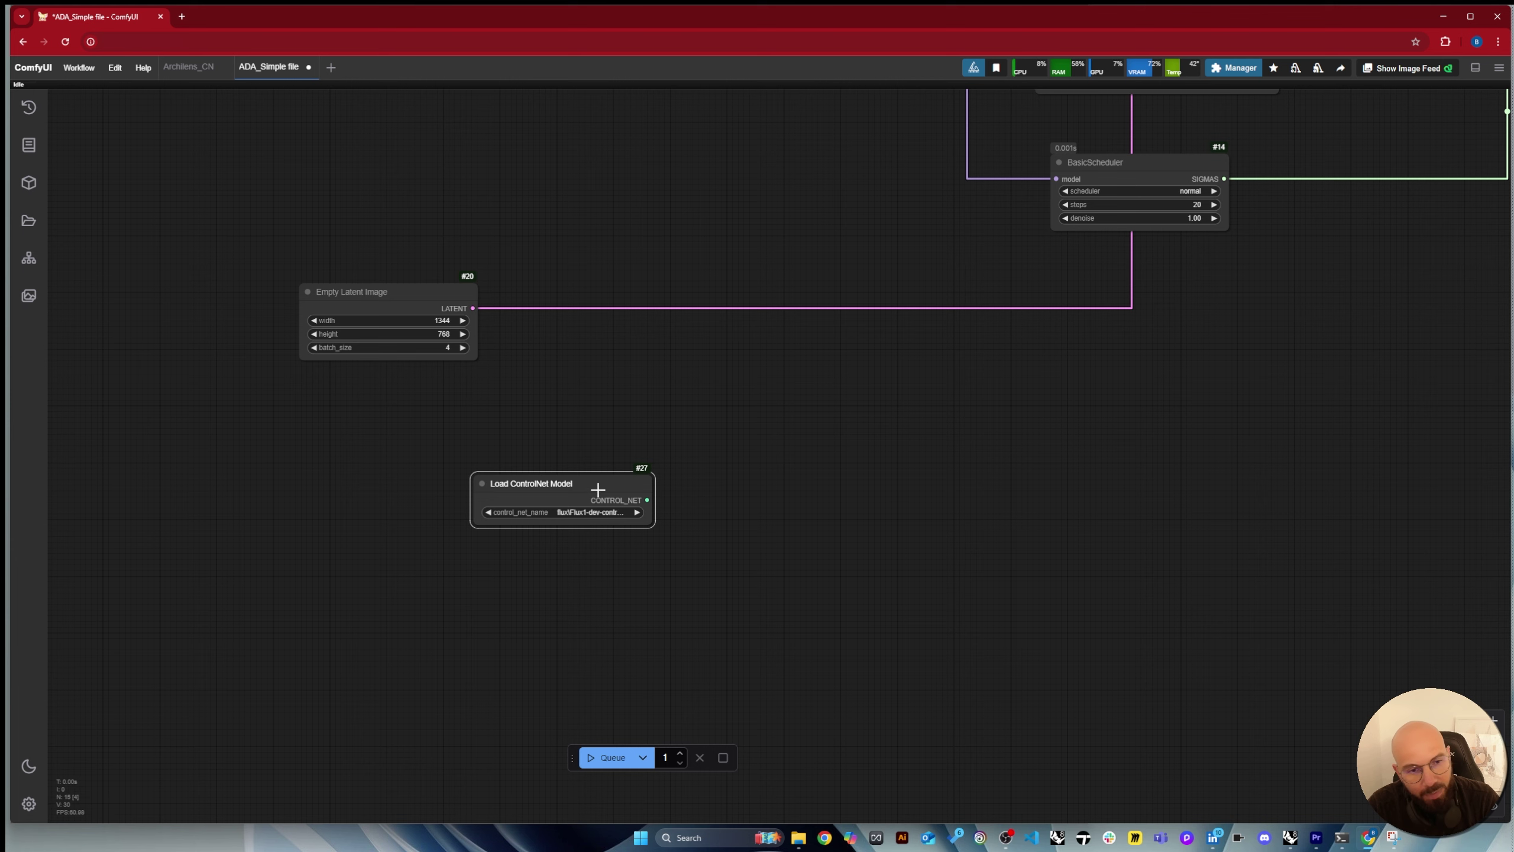
Add a SetUnionControlNetType node fed by Load ControlNet Model and set its type to canny/lineart/anime_lineart/mlsd.
double_click(1019, 541)
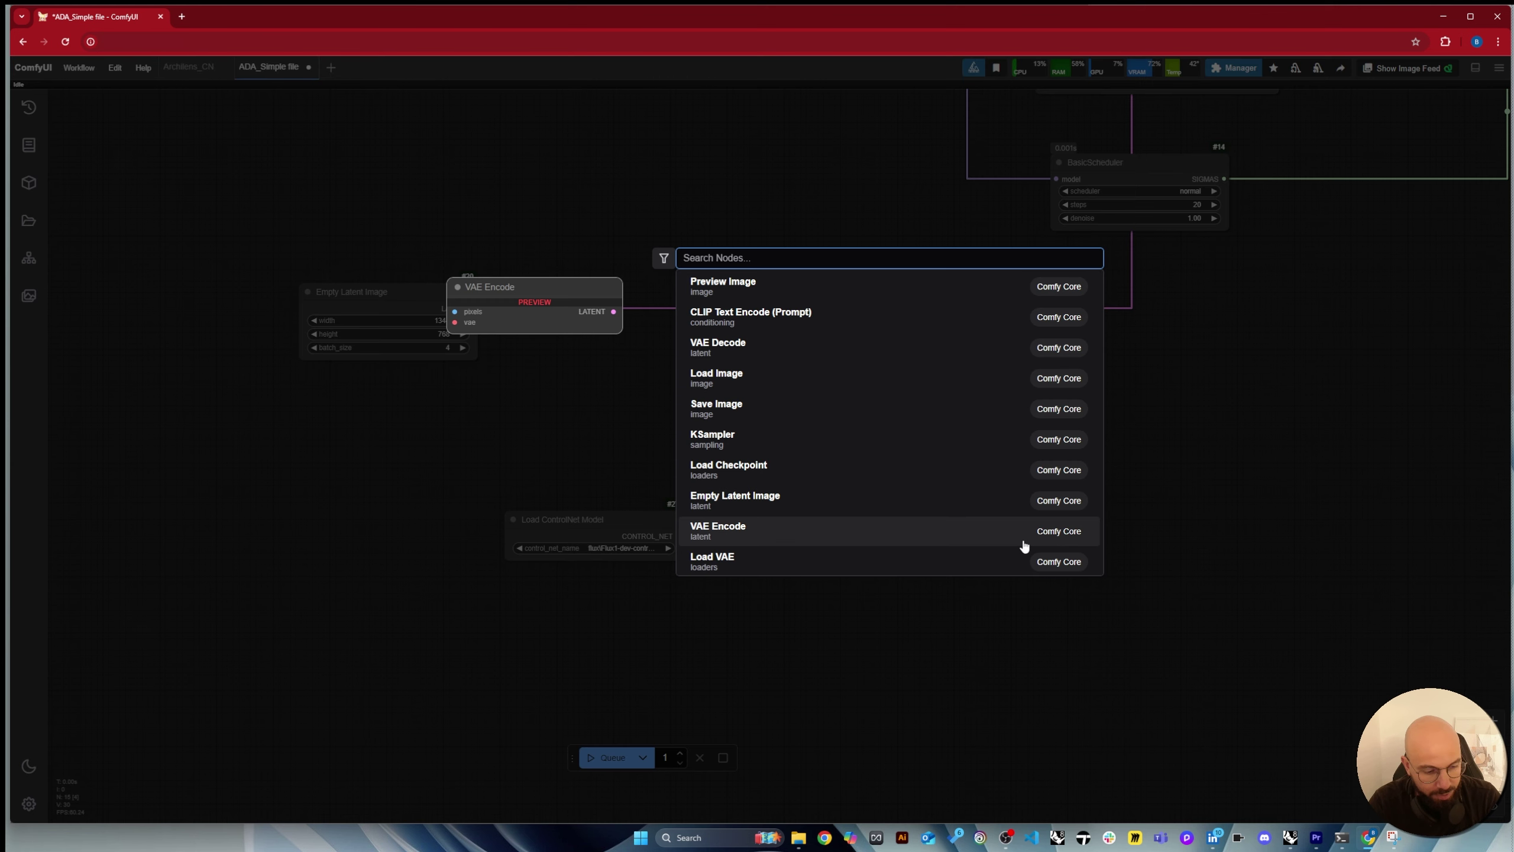
type("se")
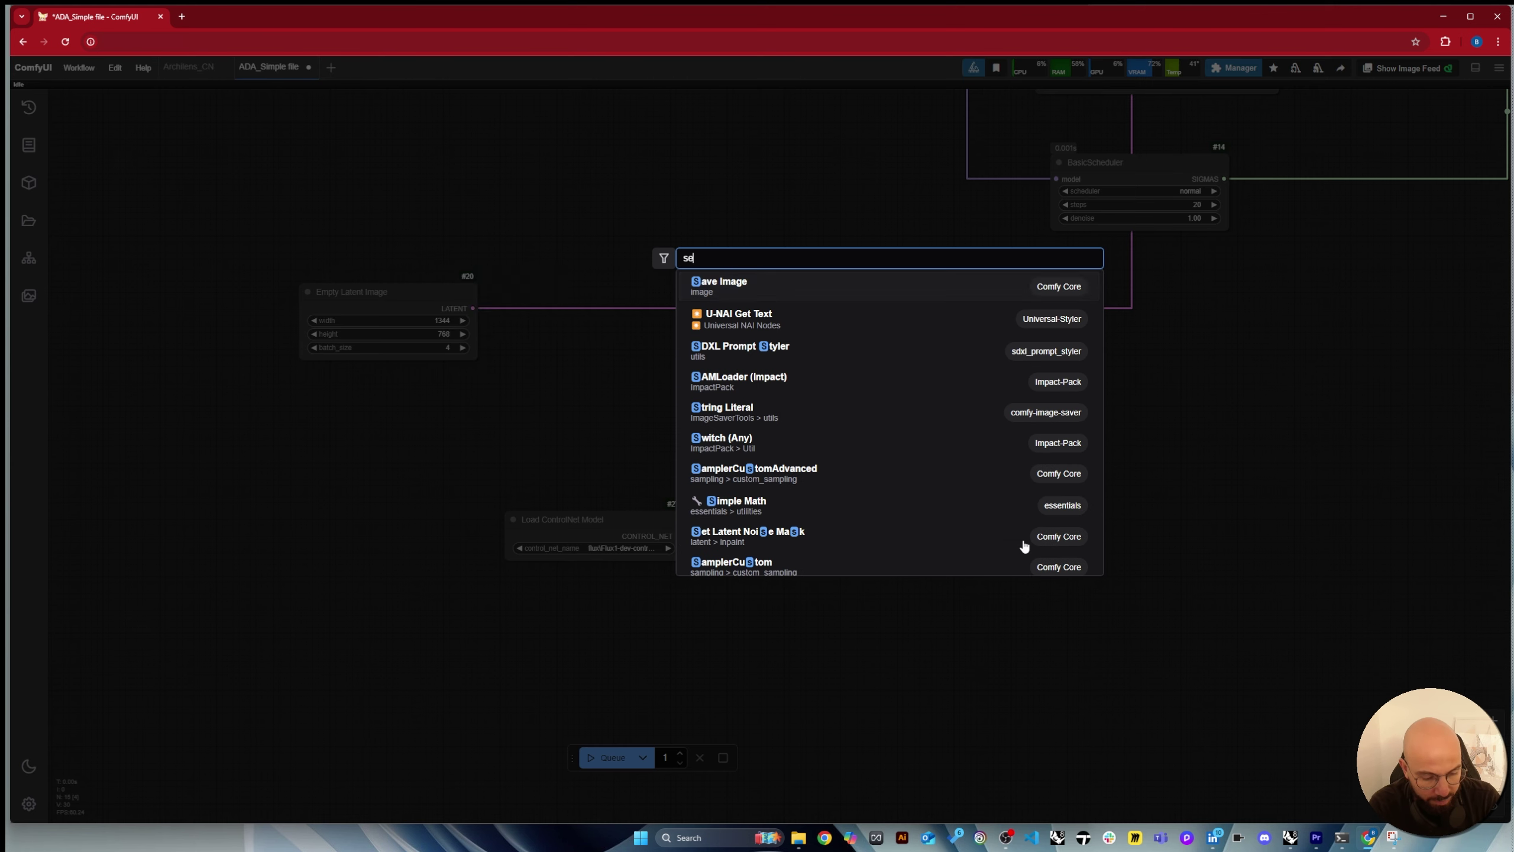
type("t contr")
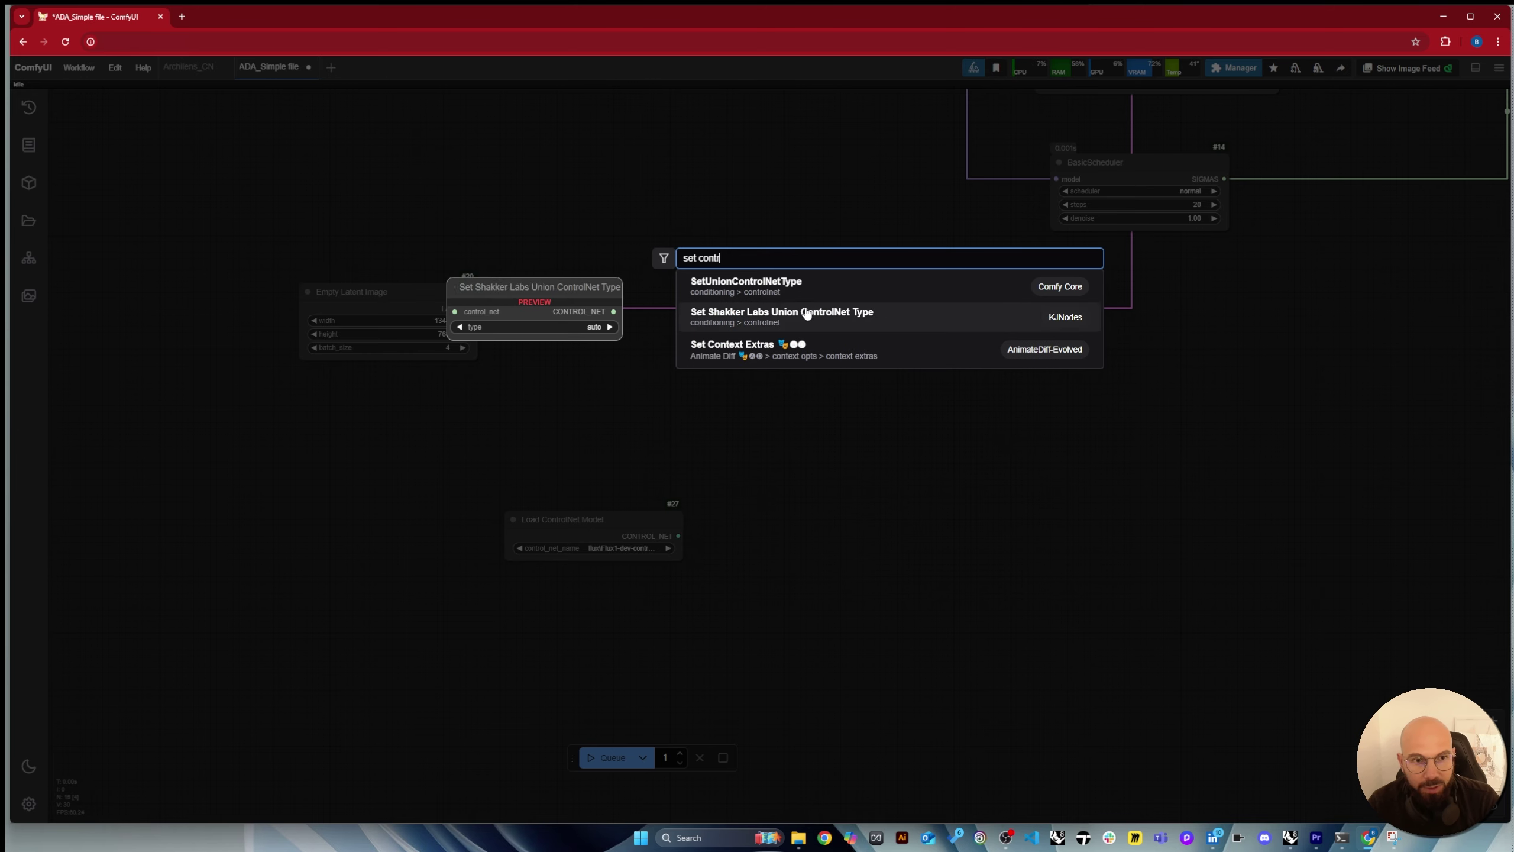
left_click(772, 285)
left_click_drag(1093, 538, 768, 533)
left_click(883, 558)
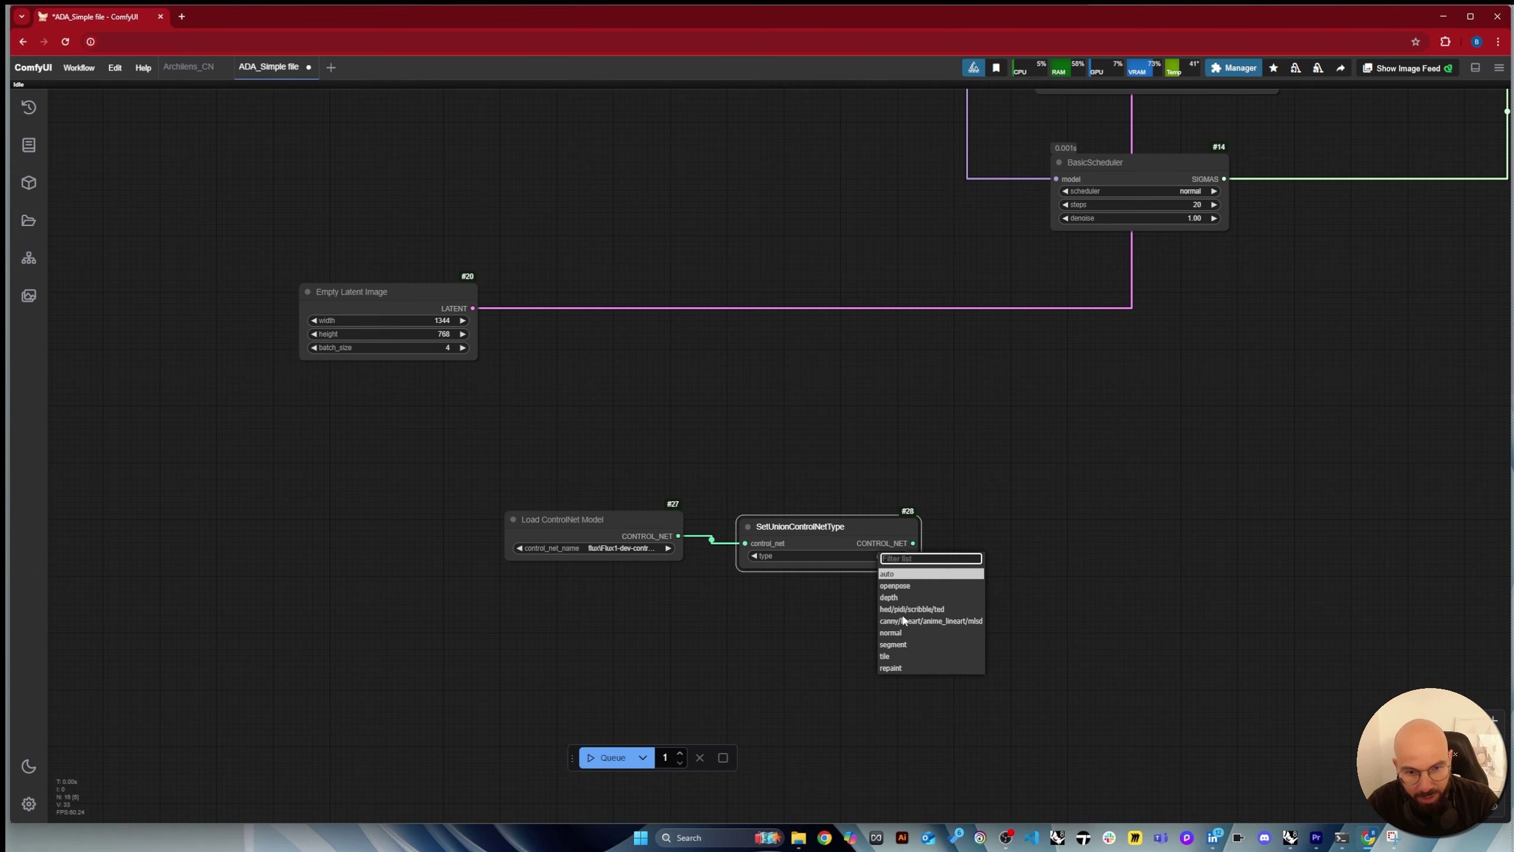
left_click(914, 621)
left_click_drag(852, 527, 897, 507)
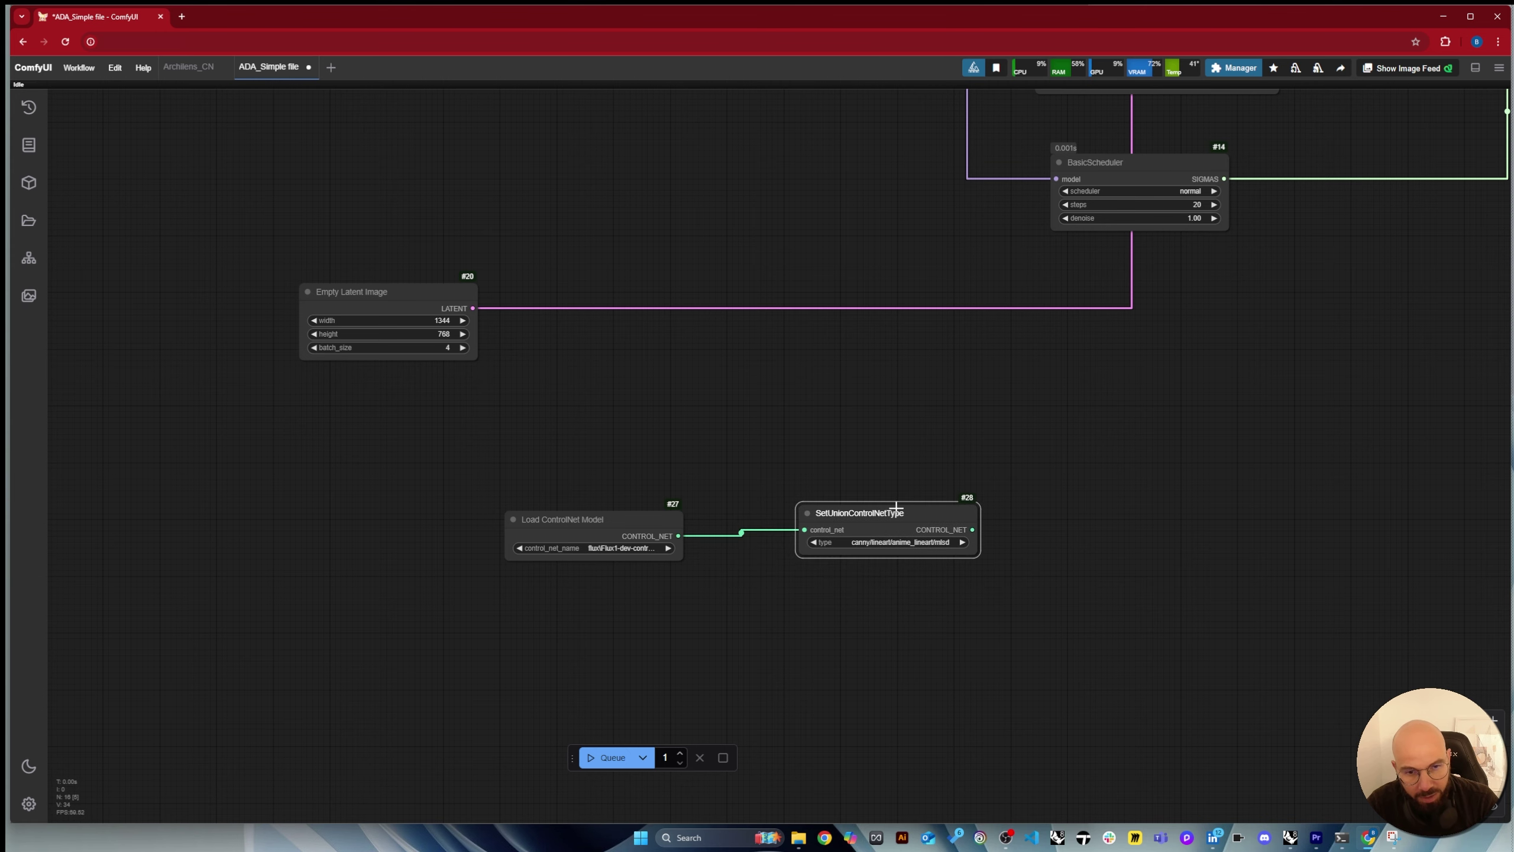
Add an Apply ControlNet node beside SetUnionControlNetType and connect the CONTROL_NET output to it.
scroll(891, 463, "down", 5)
scroll(802, 545, "up", 4)
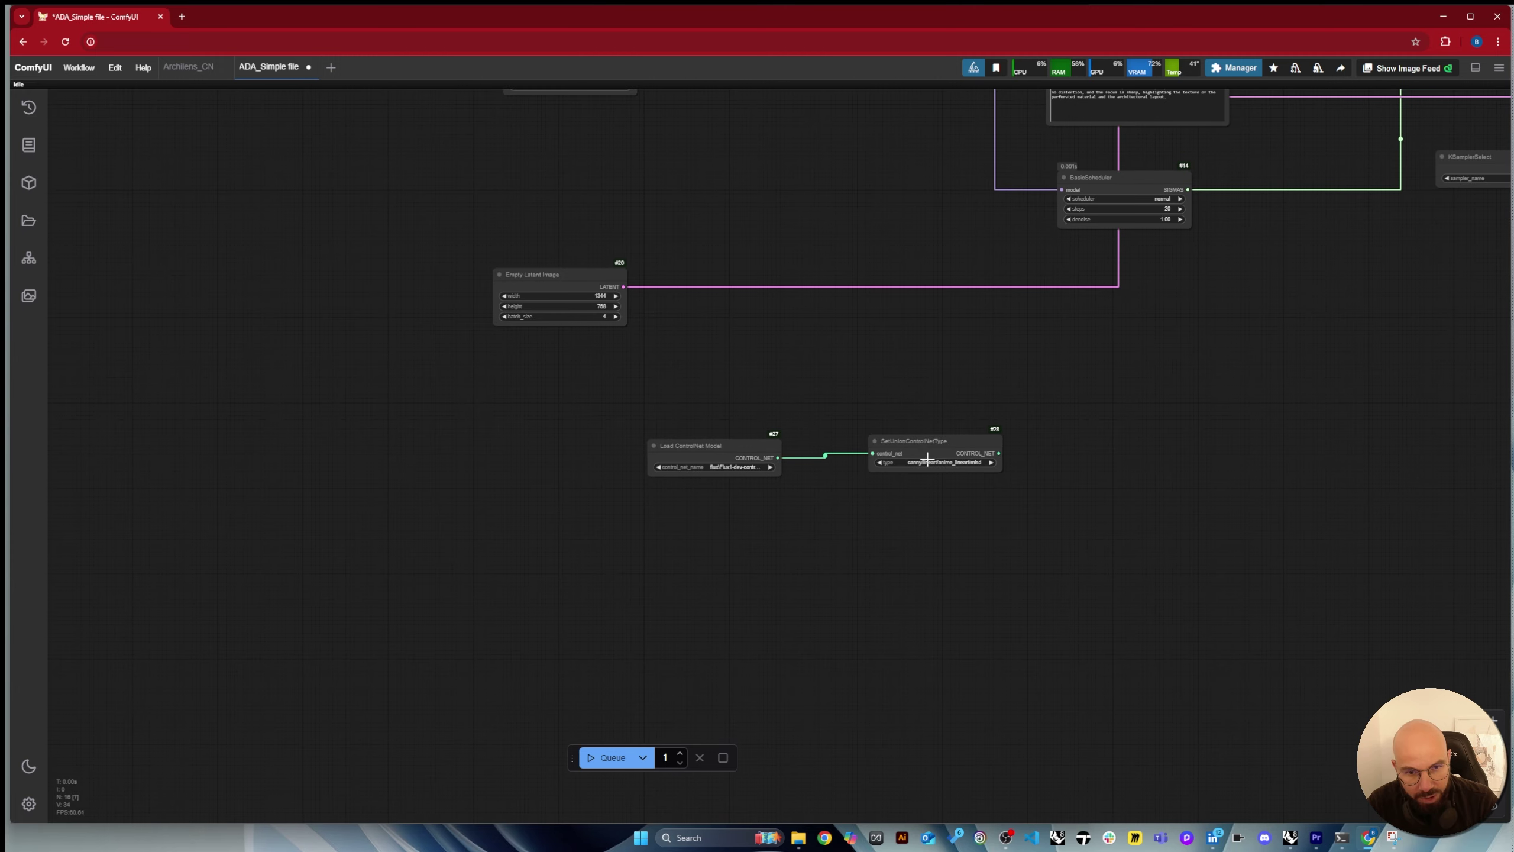
double_click(1038, 582)
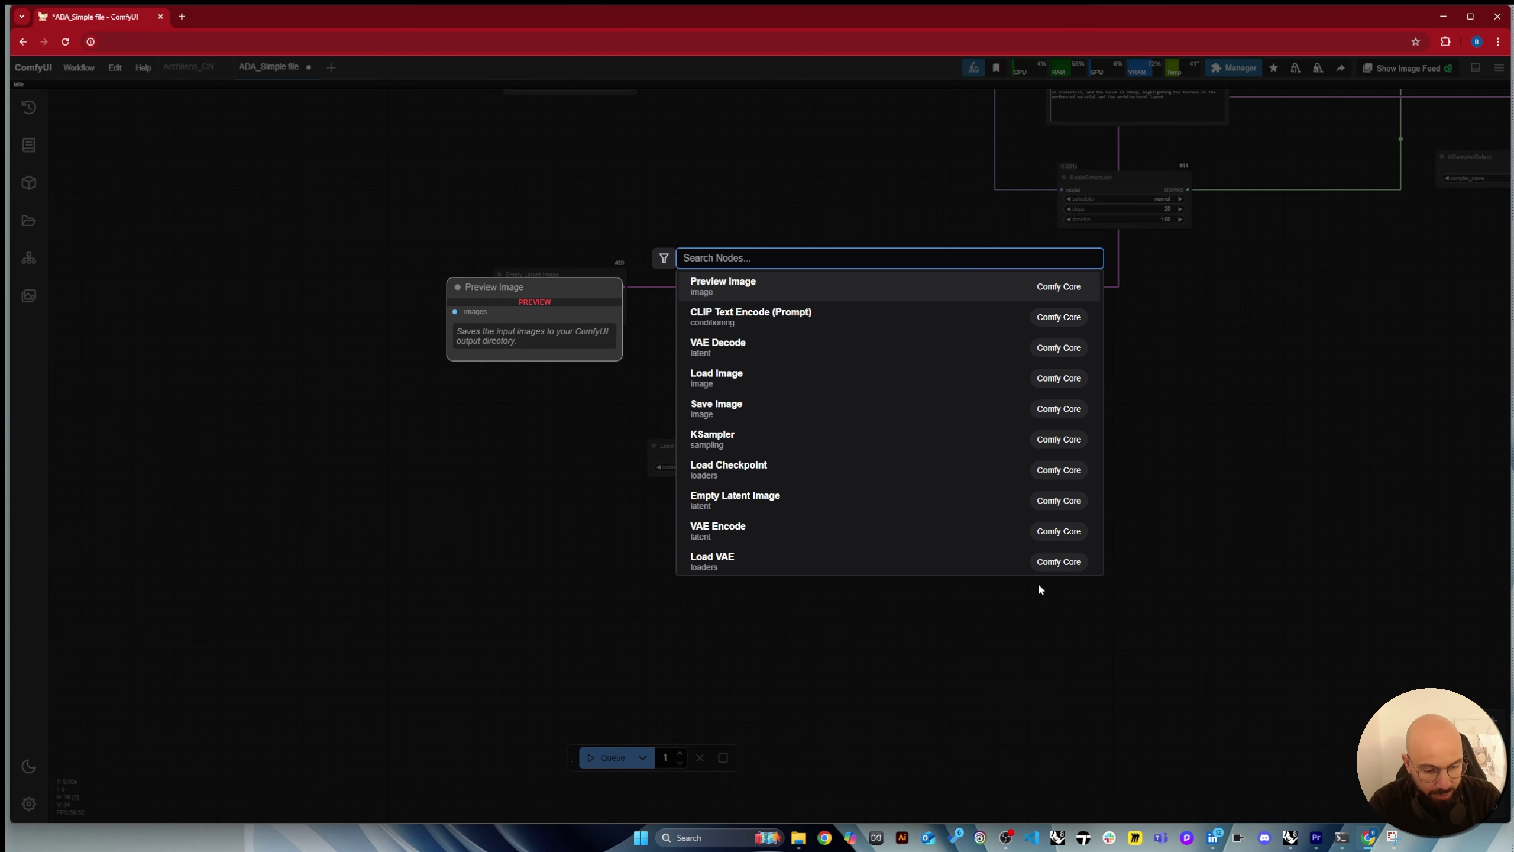
type("apply")
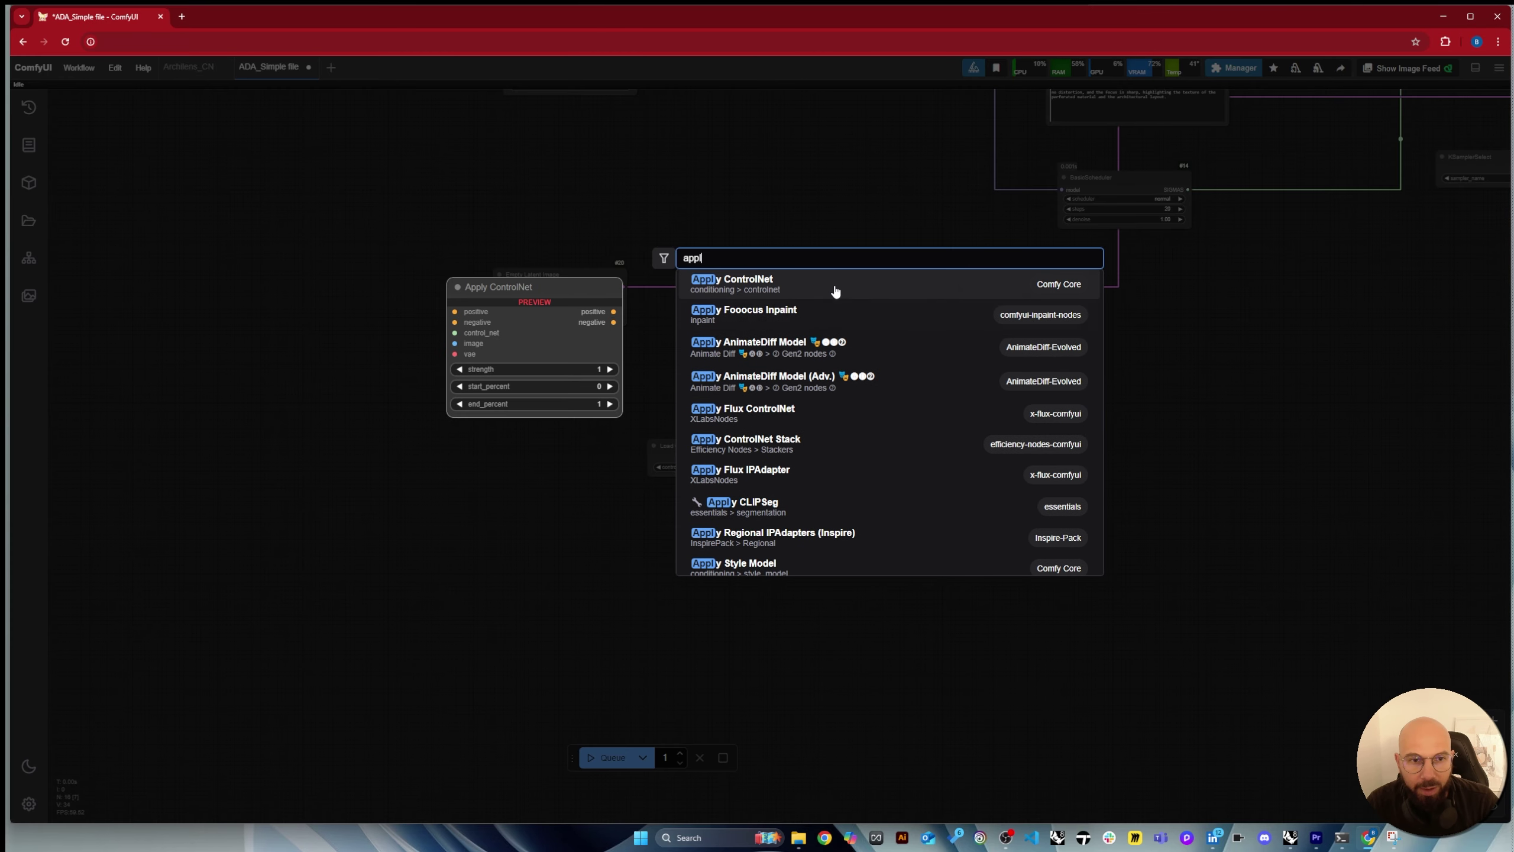
left_click(835, 288)
left_click_drag(1067, 577, 1121, 435)
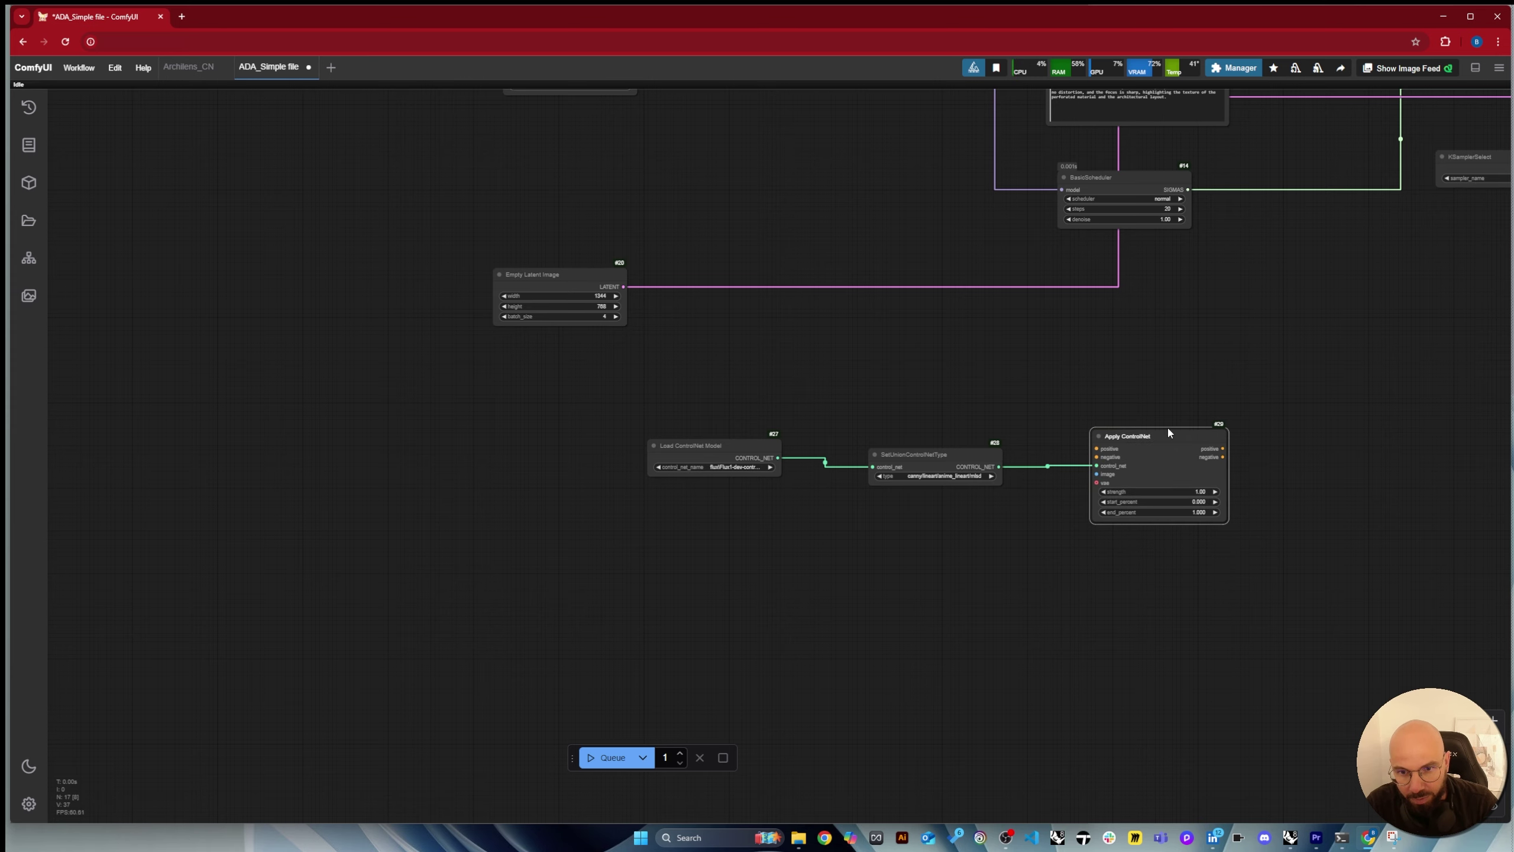
Move Apply ControlNet below the Load VAE node and connect the VAE output to its vae input.
scroll(1169, 432, "up", 2)
scroll(802, 385, "down", 5)
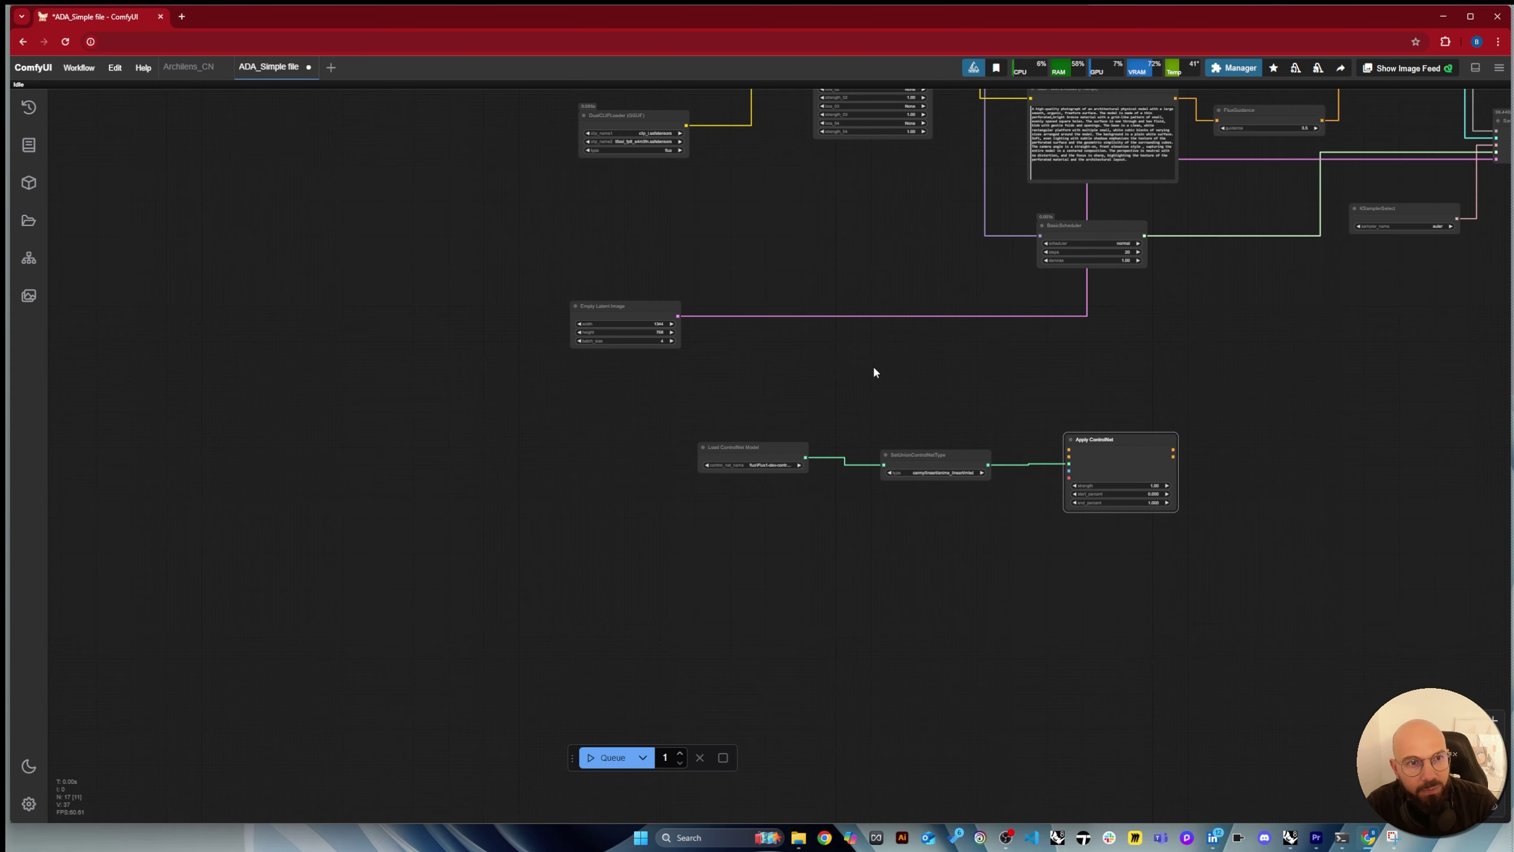
scroll(991, 396, "up", 2)
scroll(1151, 425, "down", 2)
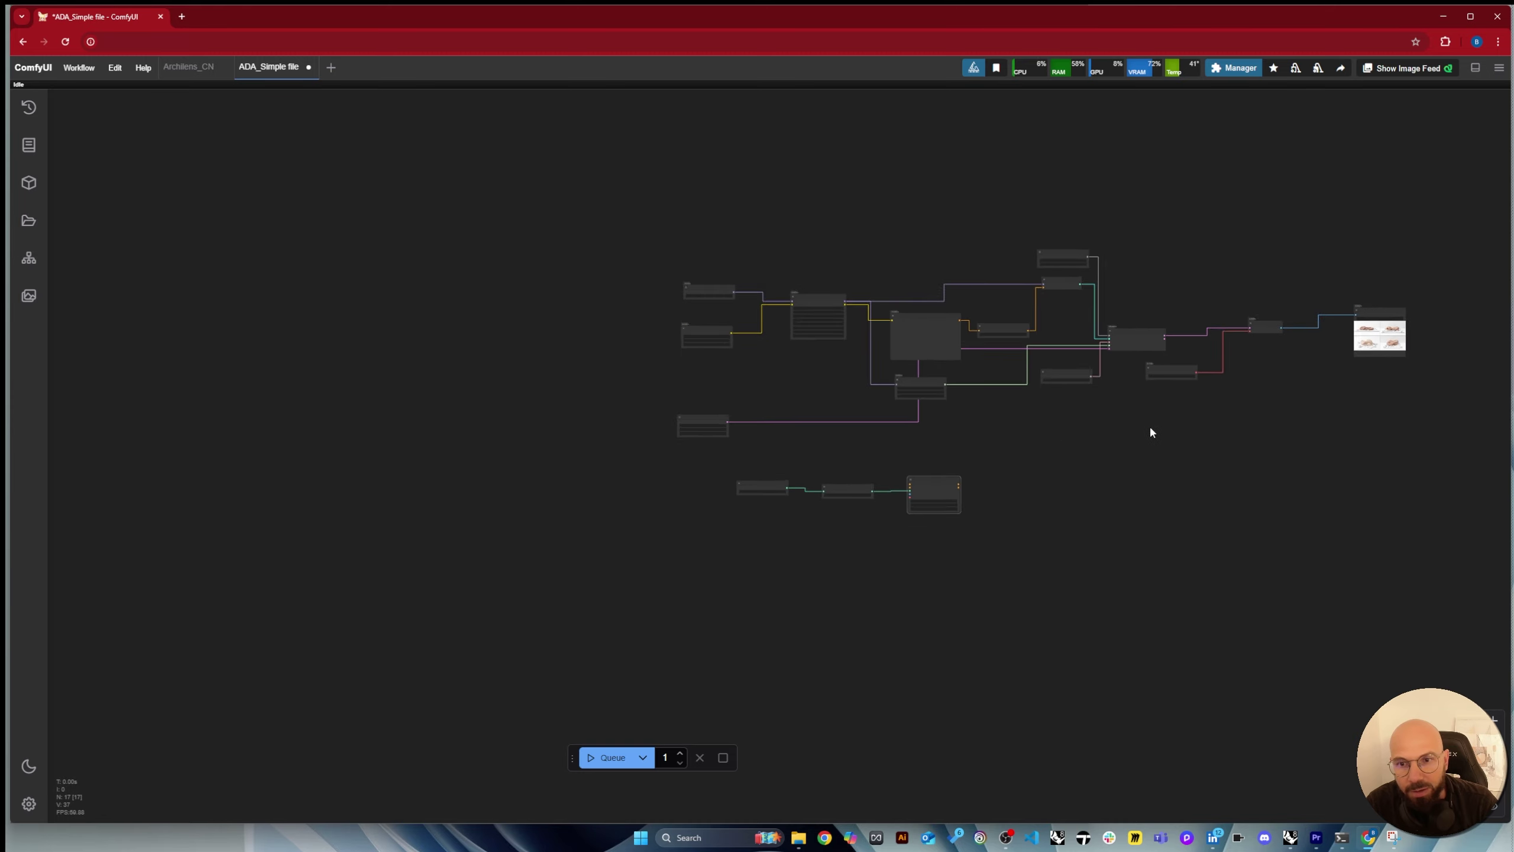
scroll(1159, 376, "up", 5)
left_click_drag(1077, 405, 1036, 439)
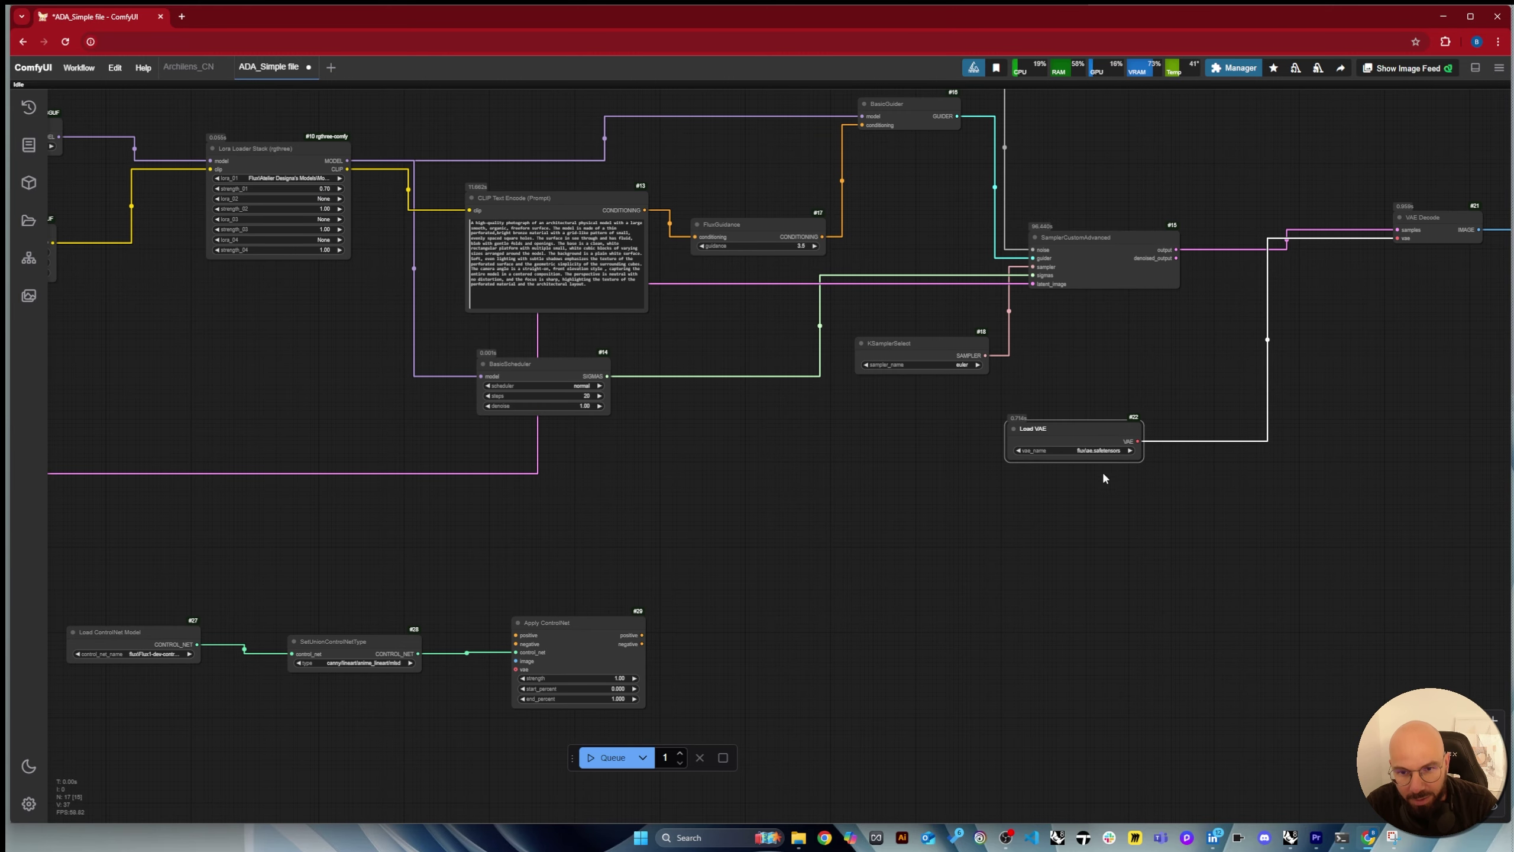
scroll(1121, 472, "up", 3)
scroll(1133, 388, "down", 3)
left_click_drag(1144, 430, 1391, 510)
scroll(891, 454, "up", 2)
scroll(676, 485, "down", 1)
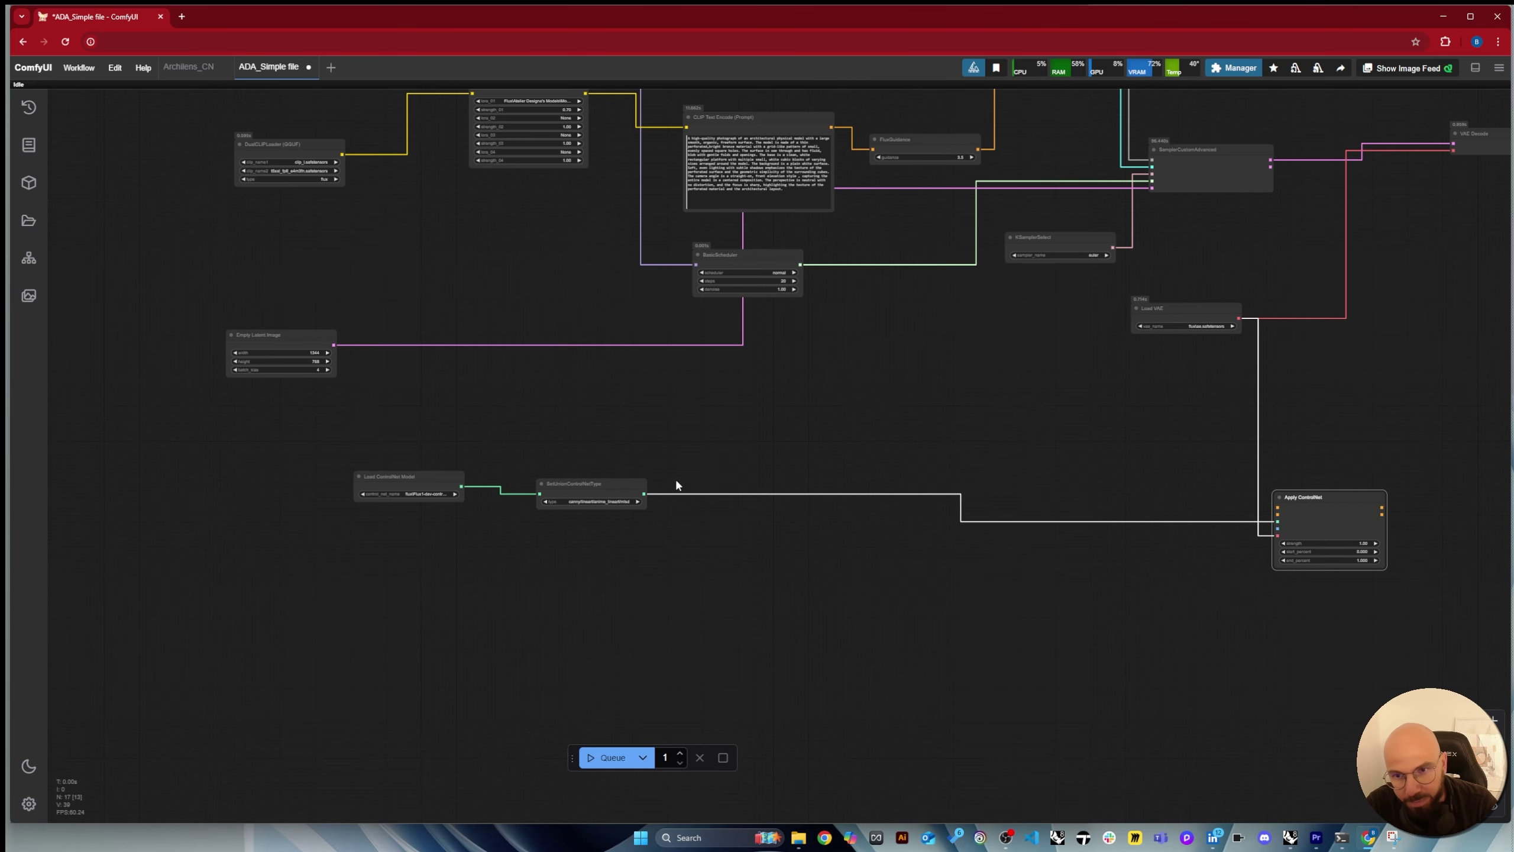
Move Load VAE beneath Empty Latent Image and line up the three ControlNet nodes in a lower row.
scroll(1278, 582, "up", 2)
scroll(1325, 433, "down", 1)
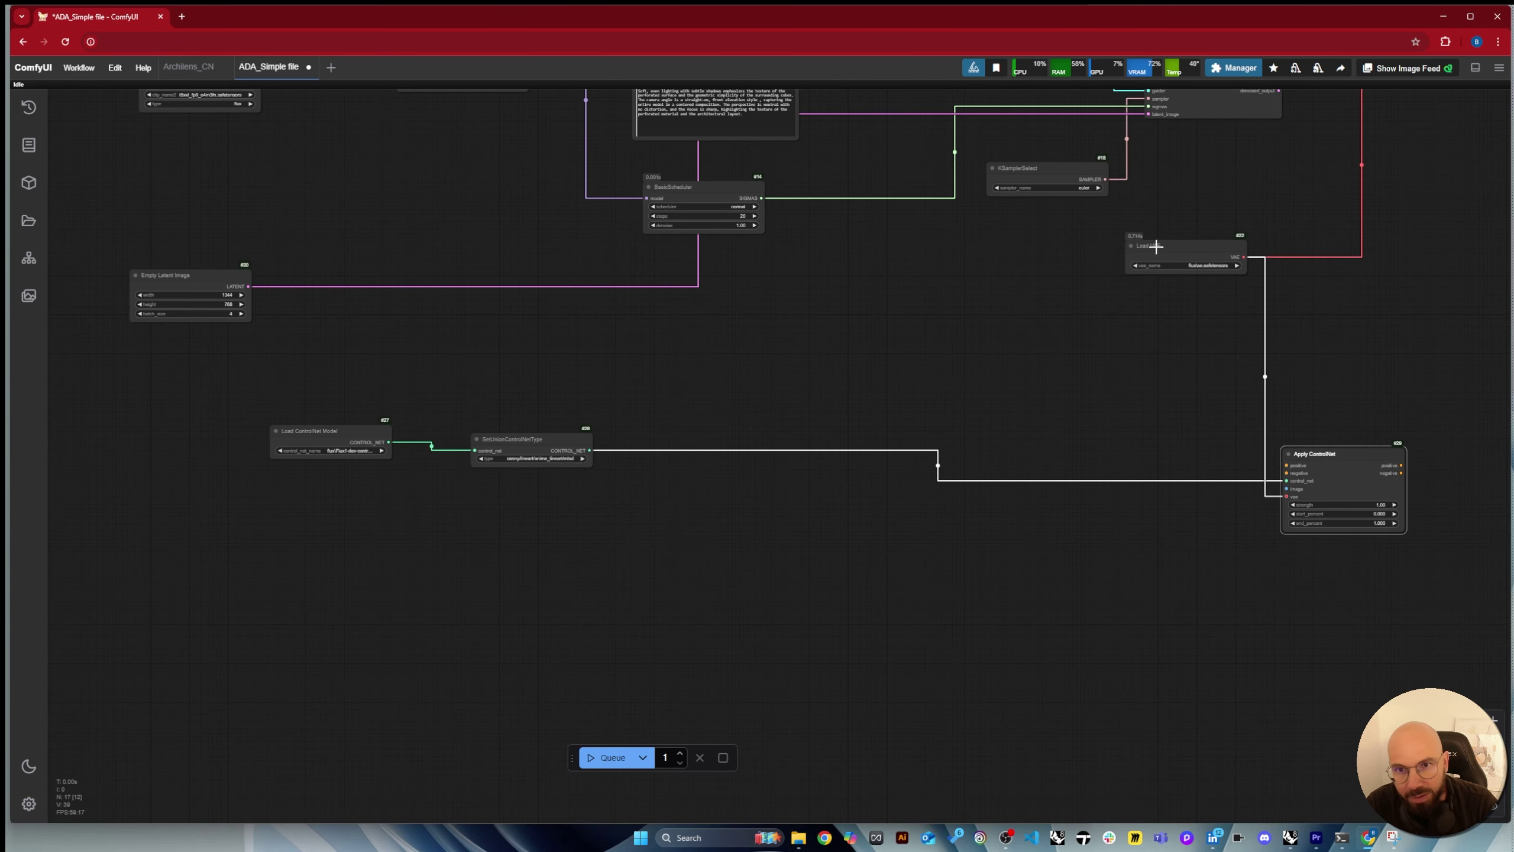
left_click_drag(1156, 247, 173, 356)
left_click_drag(293, 426, 326, 598)
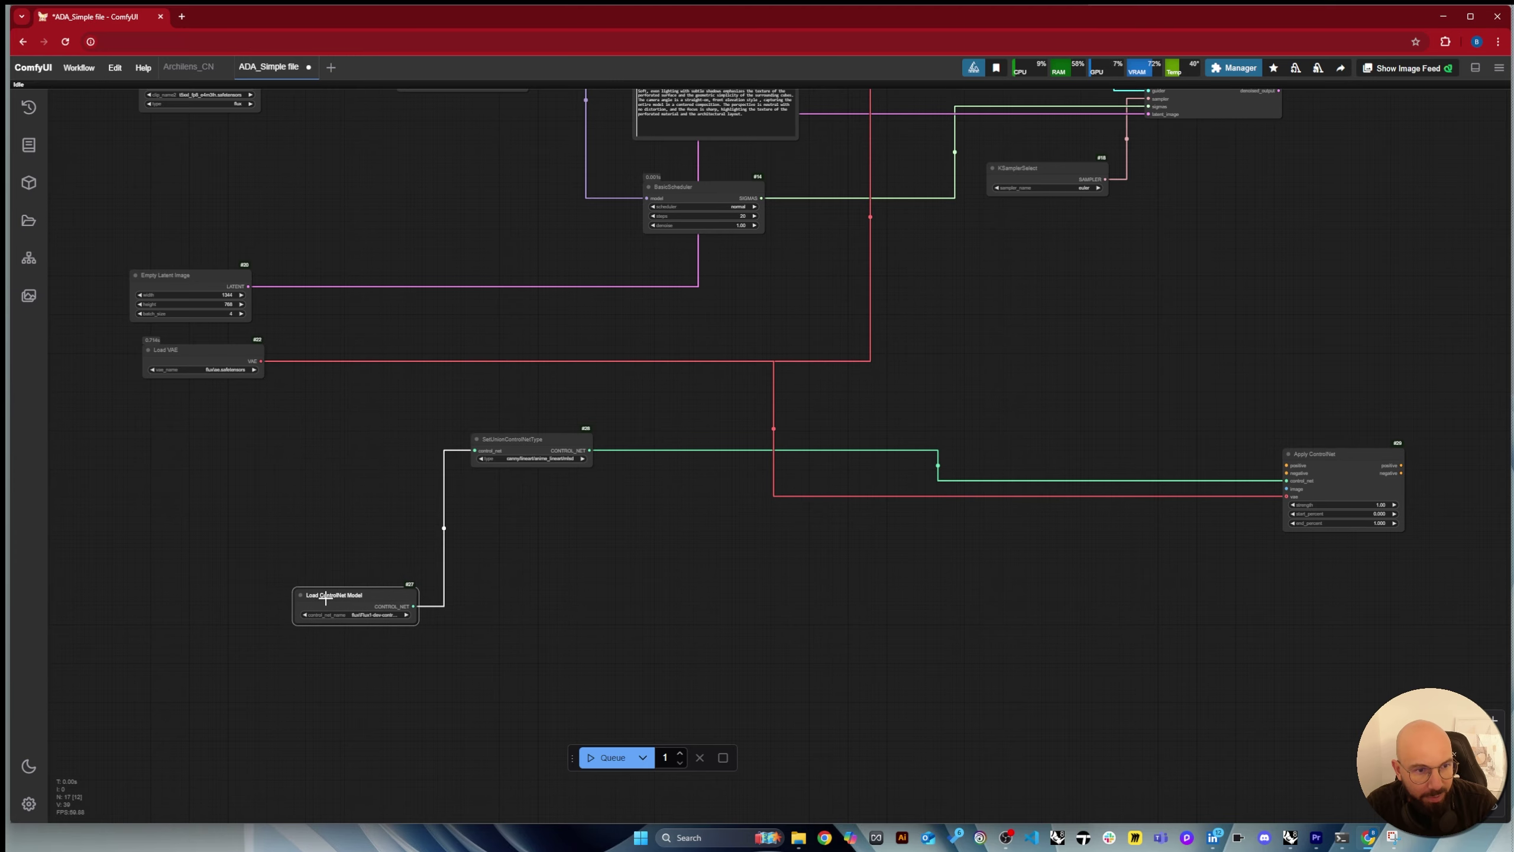
left_click_drag(531, 440, 582, 601)
left_click_drag(1339, 456, 1031, 620)
Connect the CLIP Text Encode prompt's CONDITIONING output to the positive input of Apply ControlNet.
scroll(807, 510, "down", 4)
scroll(791, 167, "up", 5)
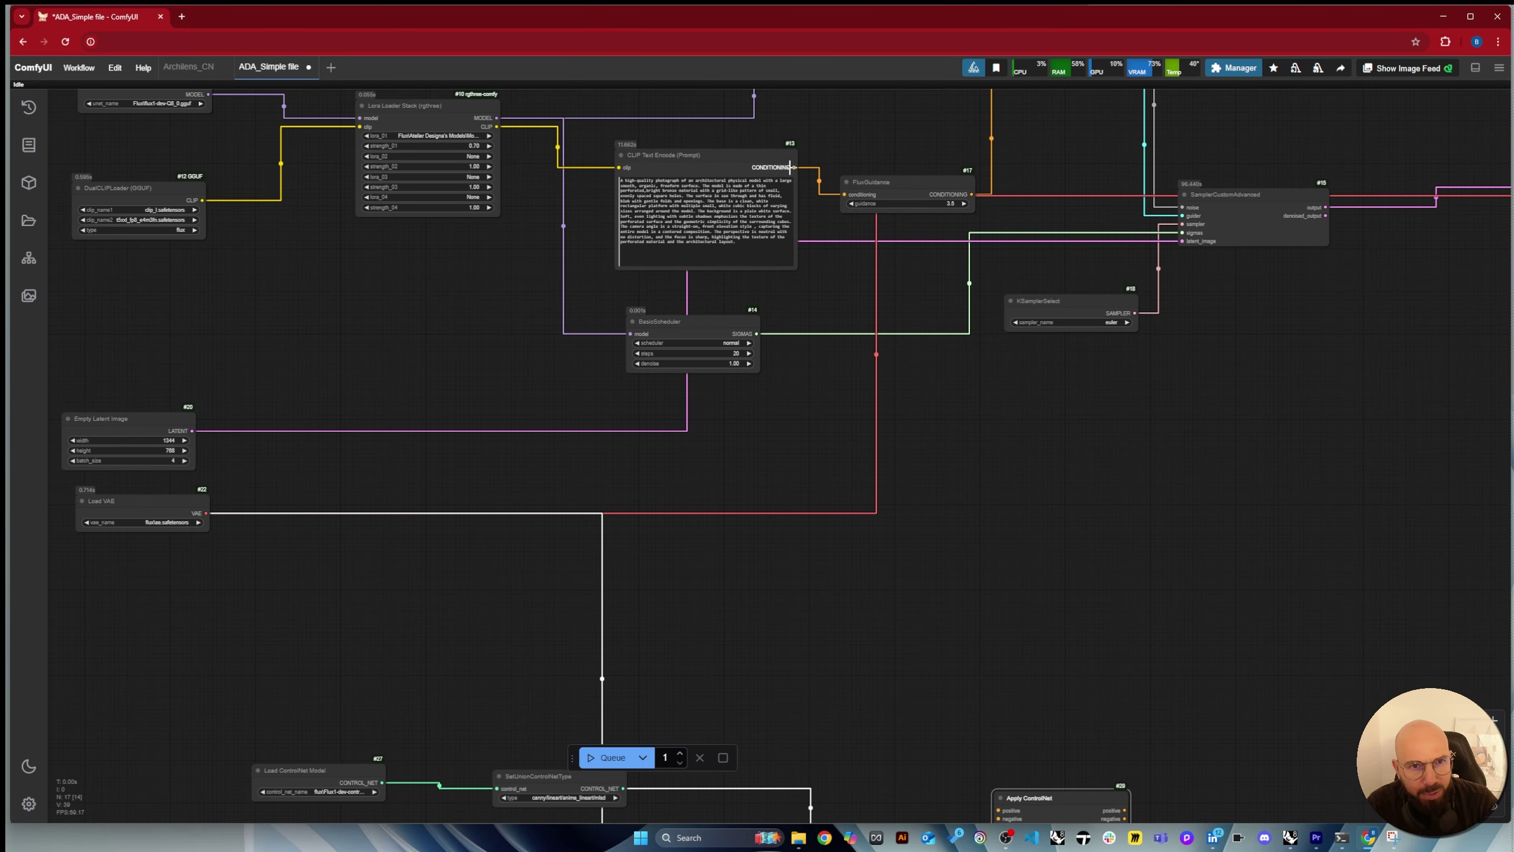
scroll(782, 126, "down", 3)
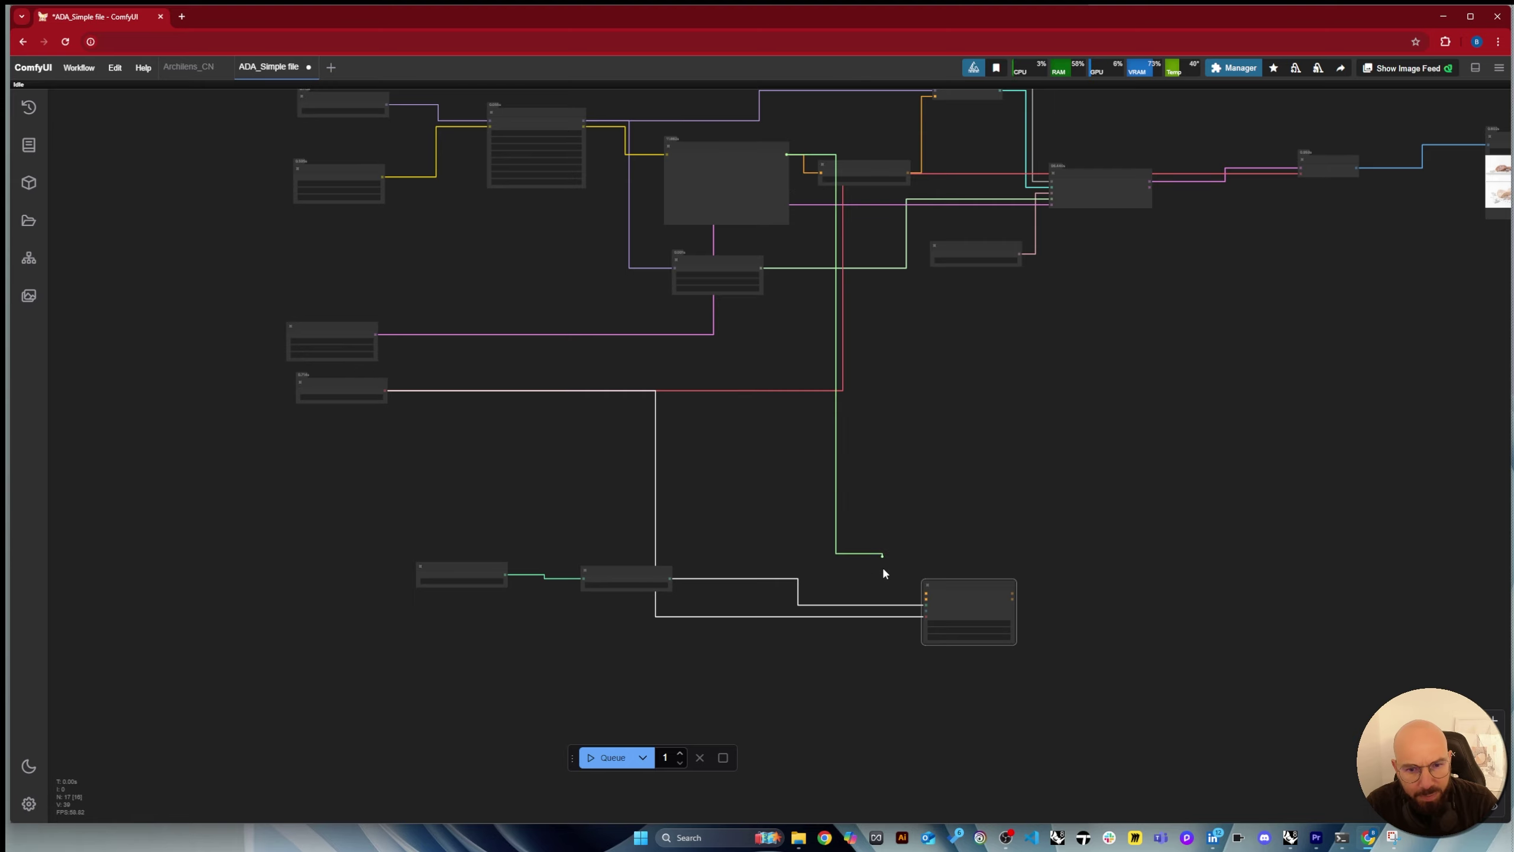
scroll(884, 573, "up", 3)
left_click_drag(884, 572, 955, 606)
scroll(907, 475, "down", 1)
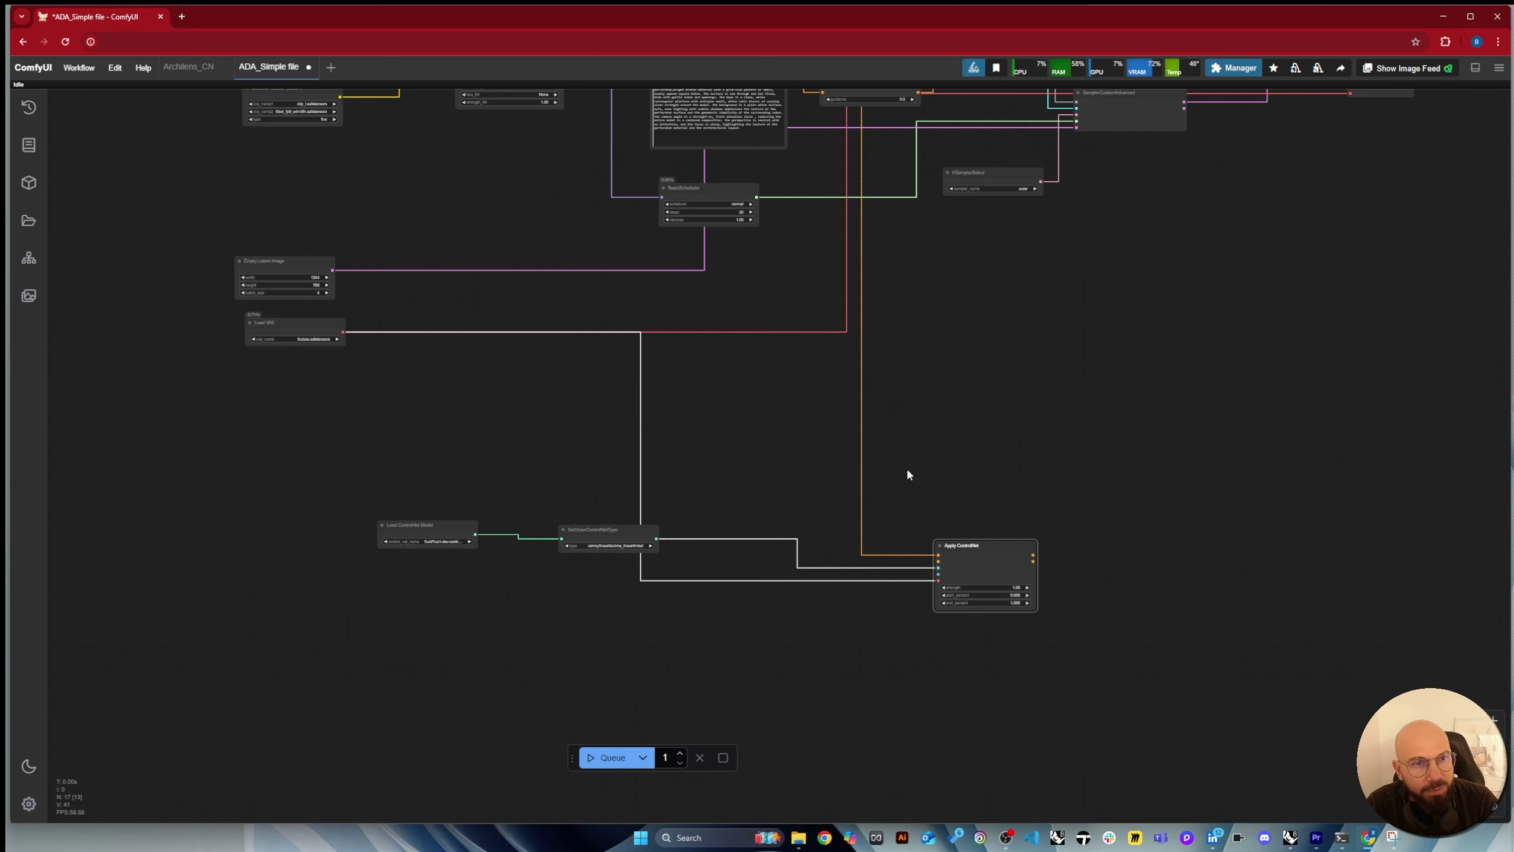
Try to duplicate the CLIP Text Encode (Prompt) node, and delete the pasted Load Image node.
scroll(900, 459, "down", 2)
scroll(743, 156, "up", 5)
left_click(723, 173)
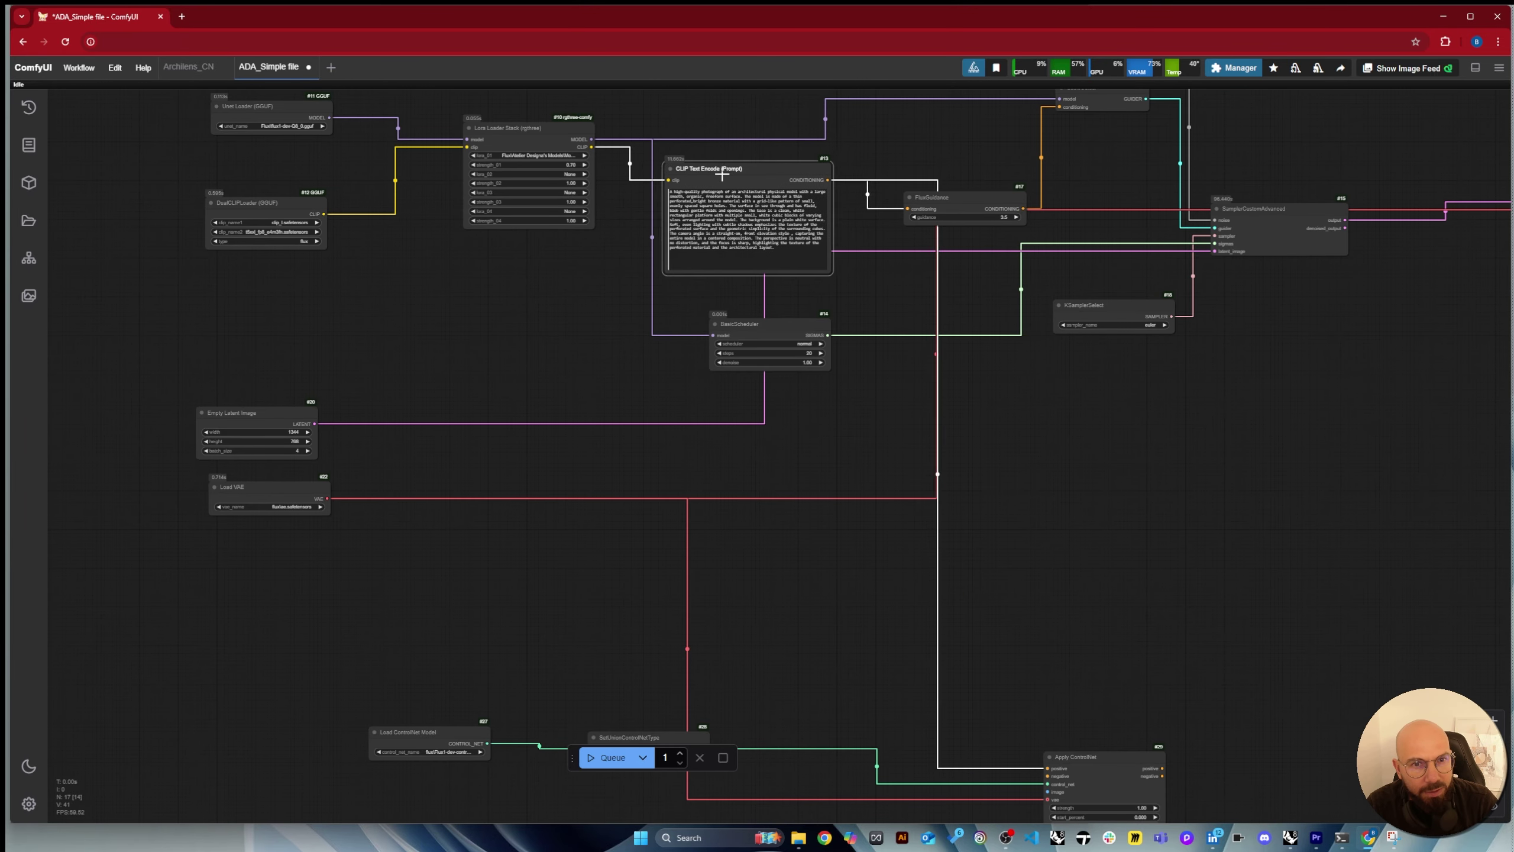
left_click_drag(723, 172, 738, 171)
key("ctrl+v")
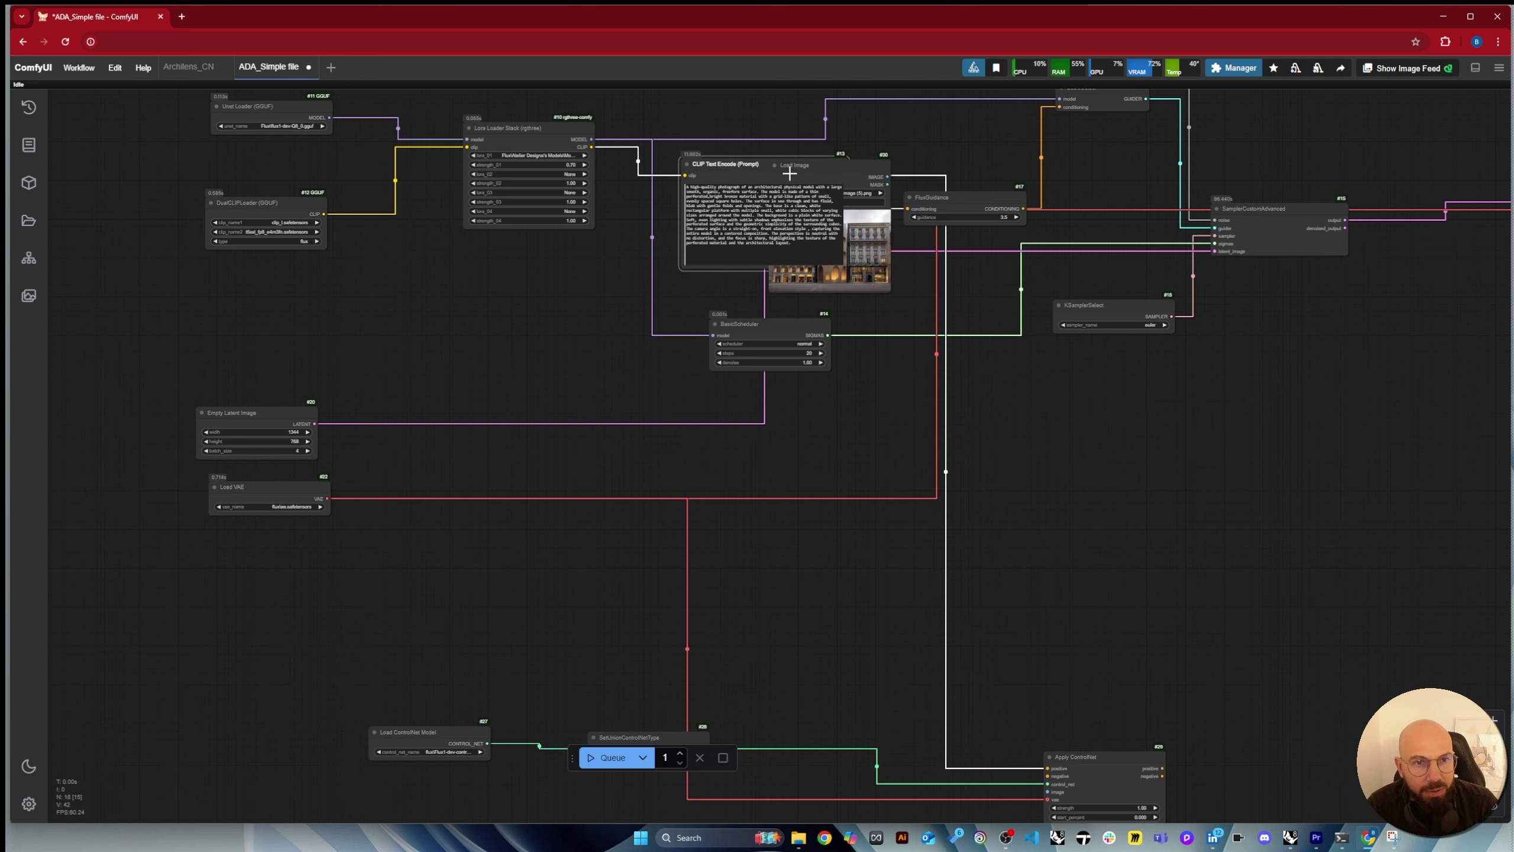
key("Delete")
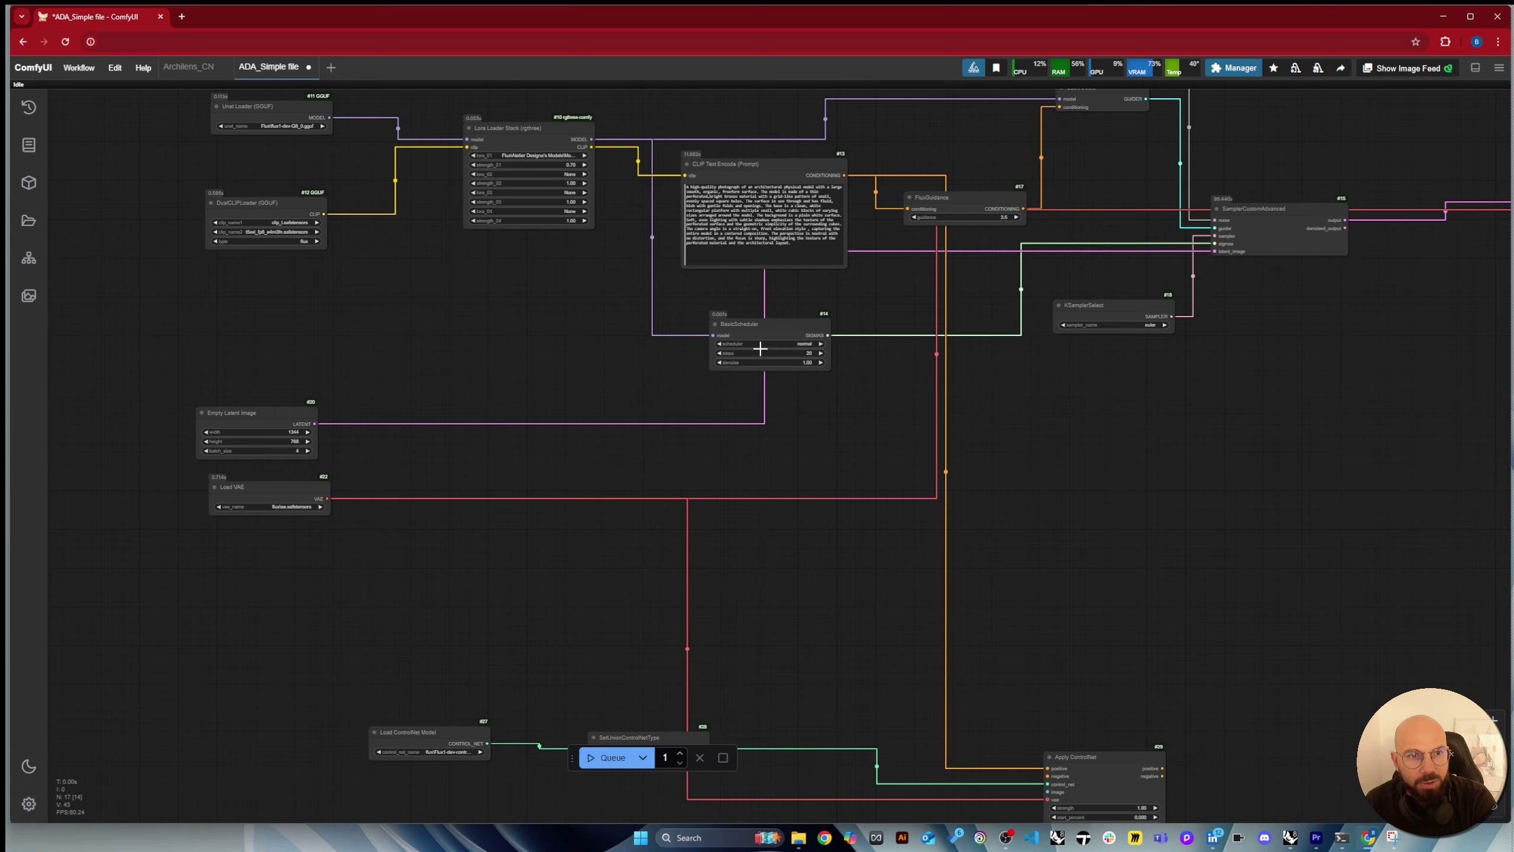
Add an empty CLIP Text Encode (Prompt) node below BasicScheduler and connect it to the Lora Loader Stack's CLIP output.
double_click(764, 451)
type("clip")
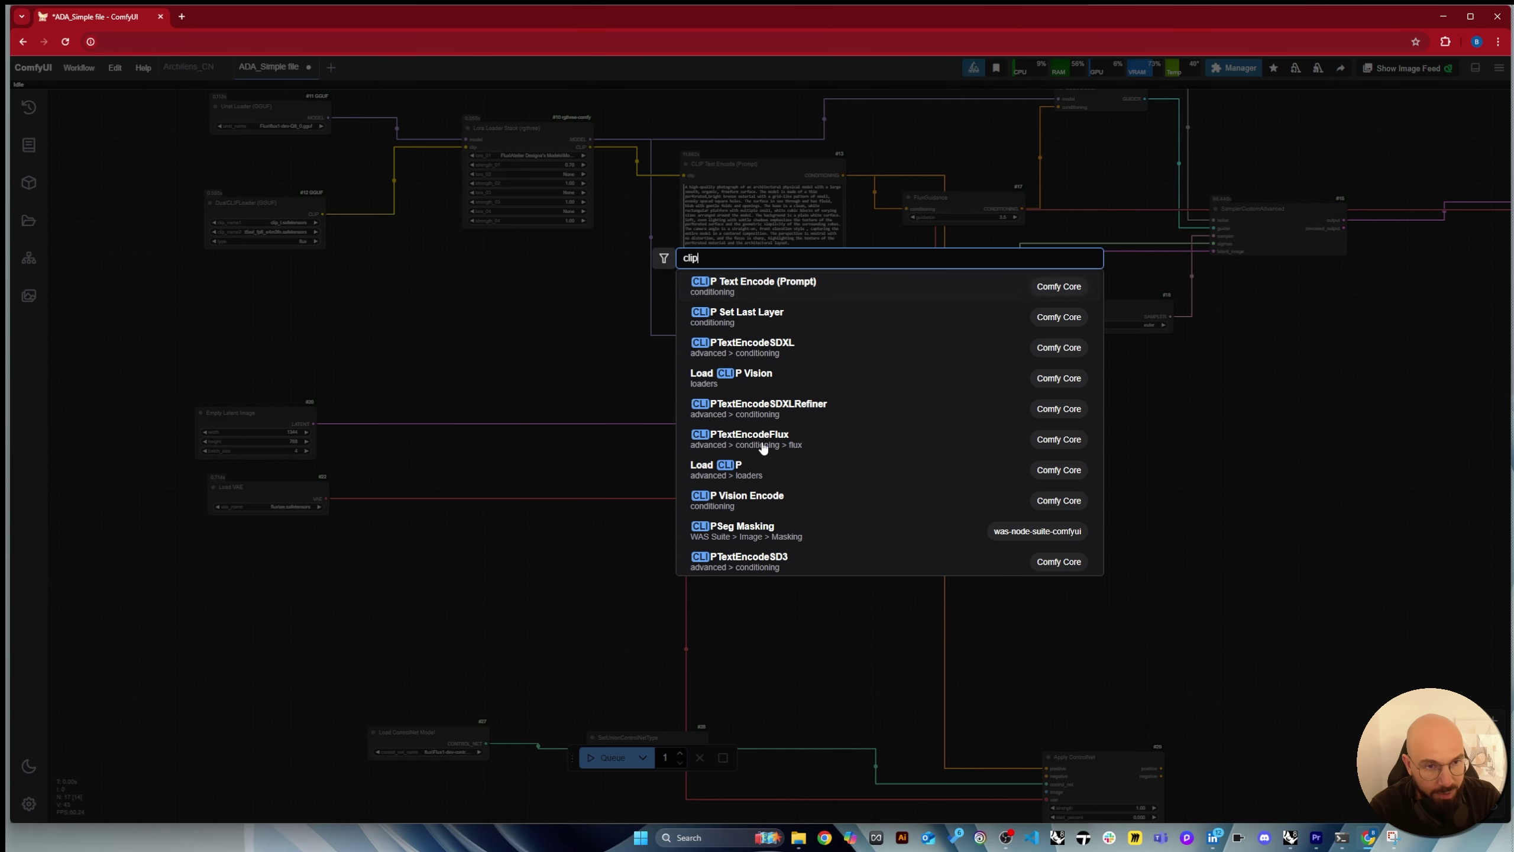
type("a")
key("Down")
left_click(769, 323)
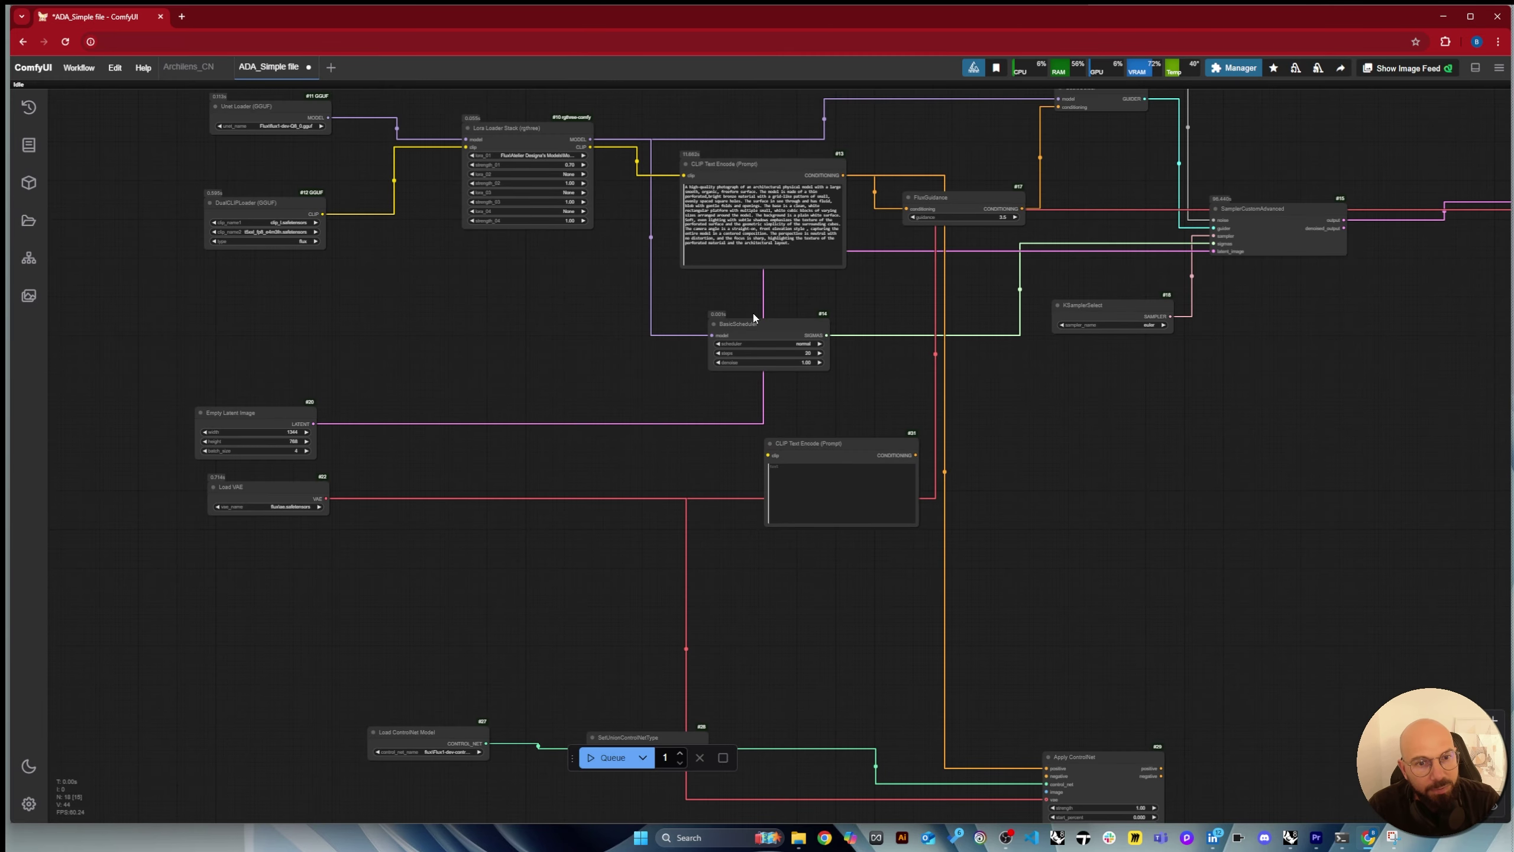
left_click_drag(822, 438, 721, 422)
left_click_drag(725, 425, 696, 415)
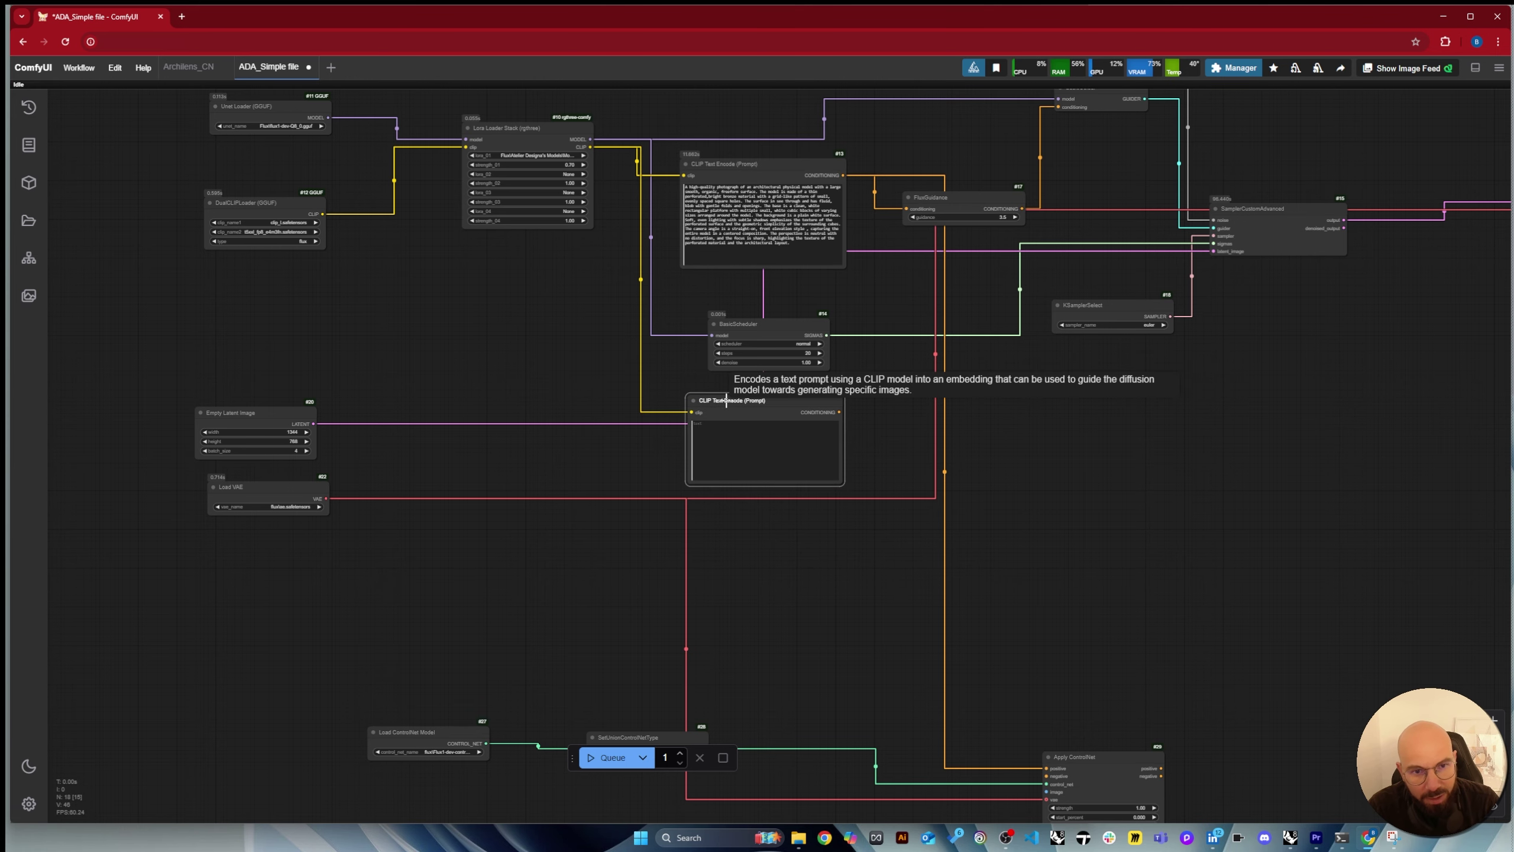
Connect the empty prompt node's CONDITIONING output to Apply ControlNet's negative input and reposition the node.
scroll(862, 396, "down", 3)
left_click_drag(842, 412, 990, 636)
scroll(984, 677, "up", 4)
left_click_drag(704, 225, 672, 230)
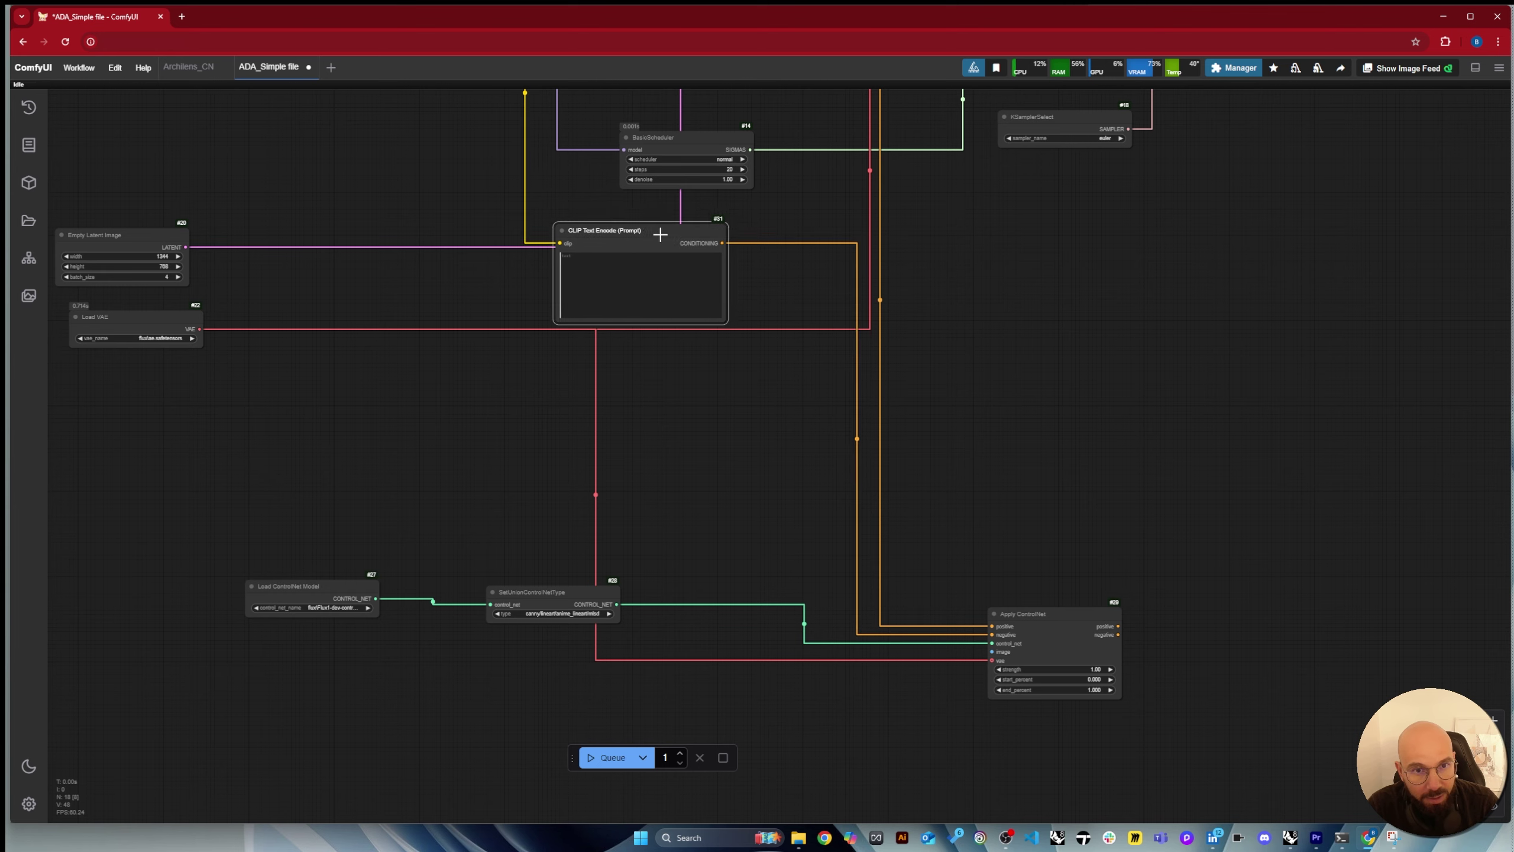
Move the FluxGuidance and BasicGuider nodes farther from the CLIP Text Encode prompt to make room between them.
scroll(823, 343, "down", 4)
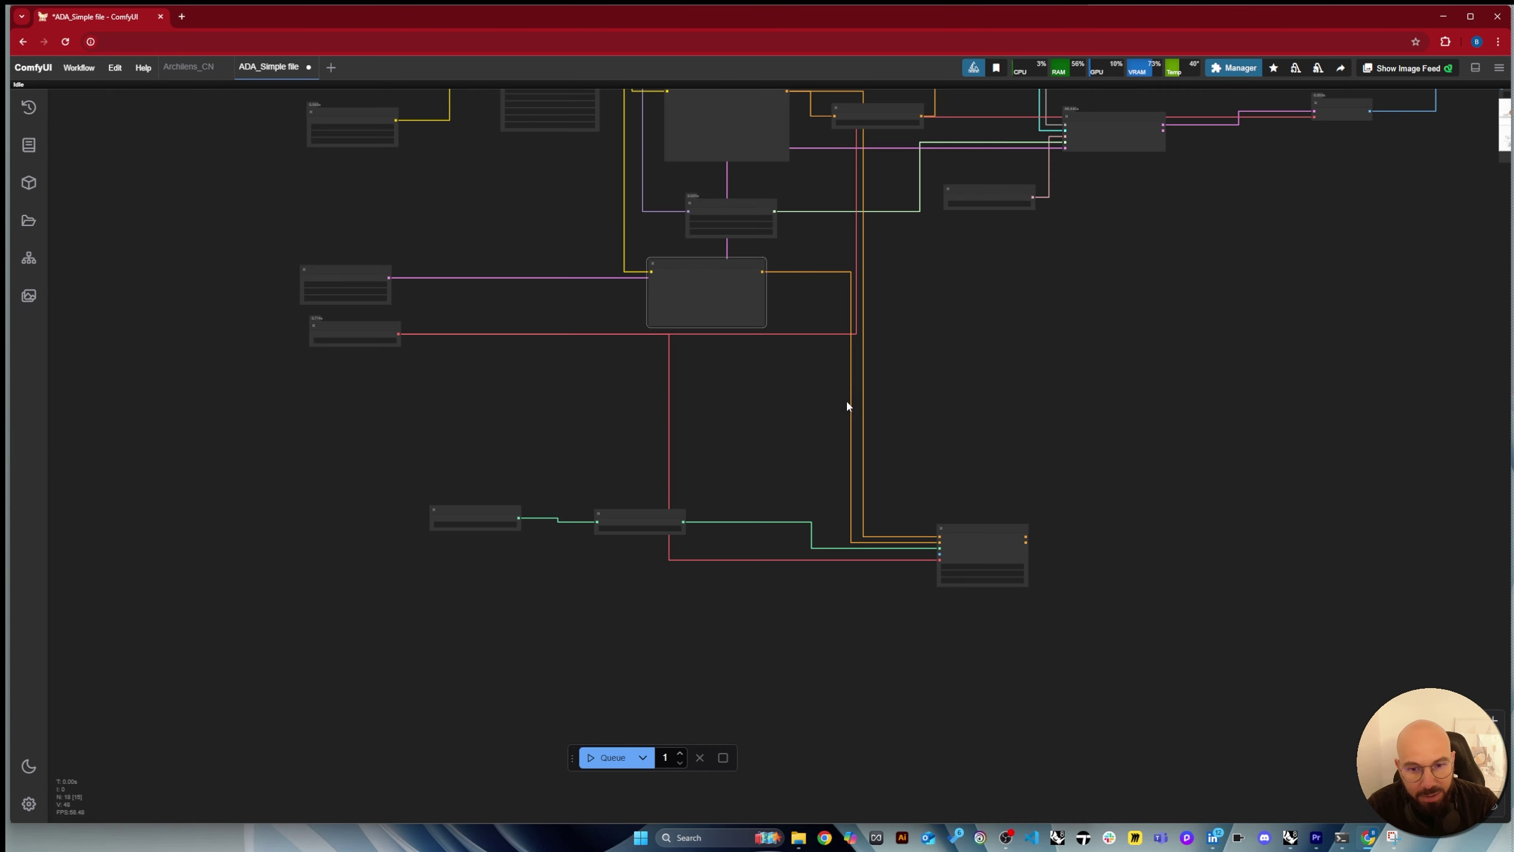
scroll(926, 544, "down", 2)
scroll(895, 203, "up", 1)
left_click_drag(879, 175, 917, 172)
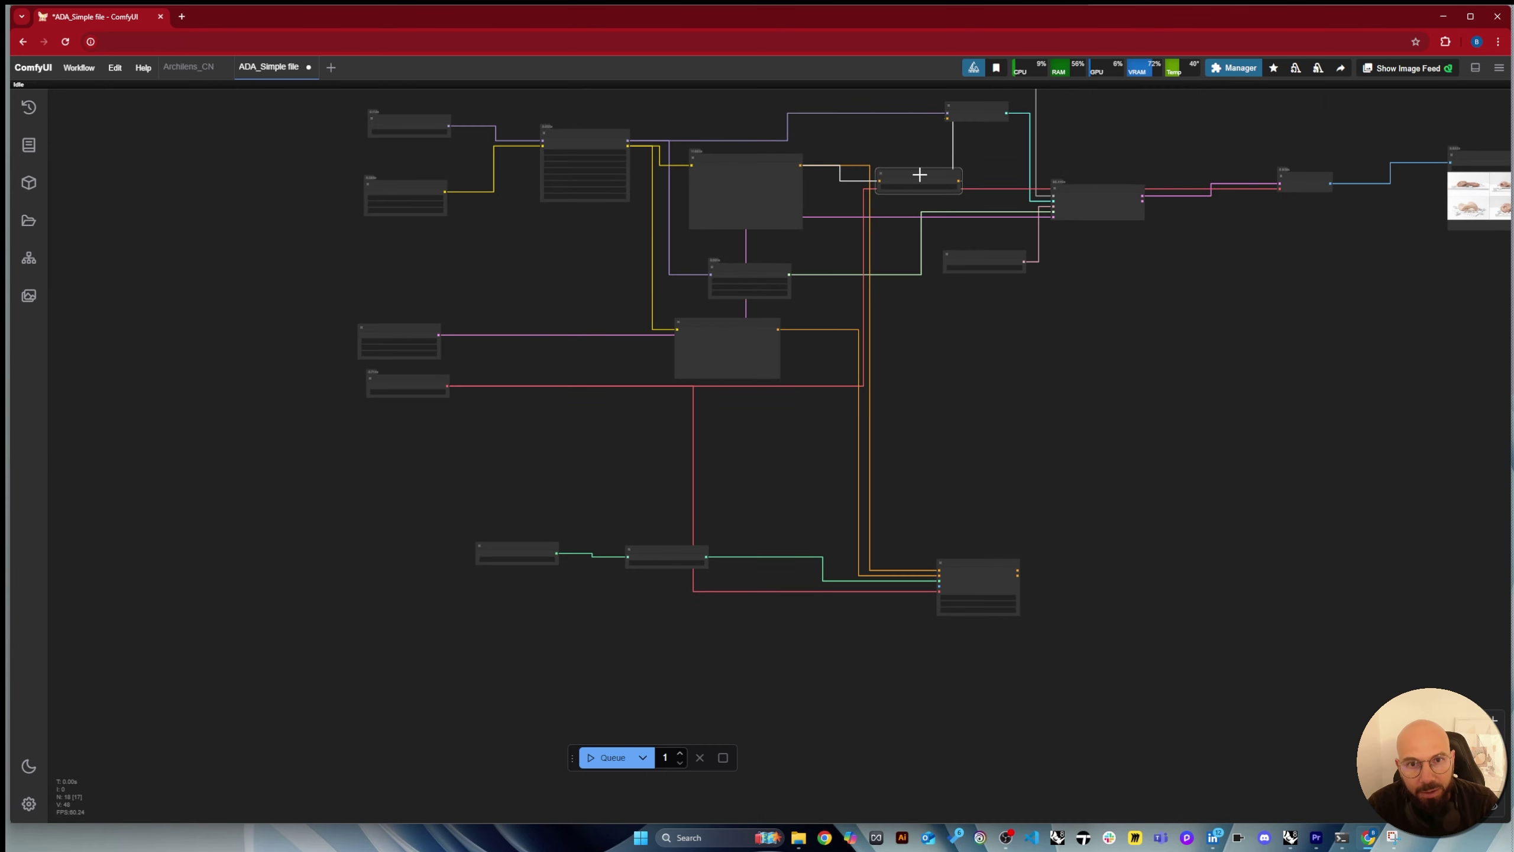
scroll(960, 110, "up", 2)
left_click_drag(964, 103, 1054, 111)
left_click_drag(927, 194, 982, 167)
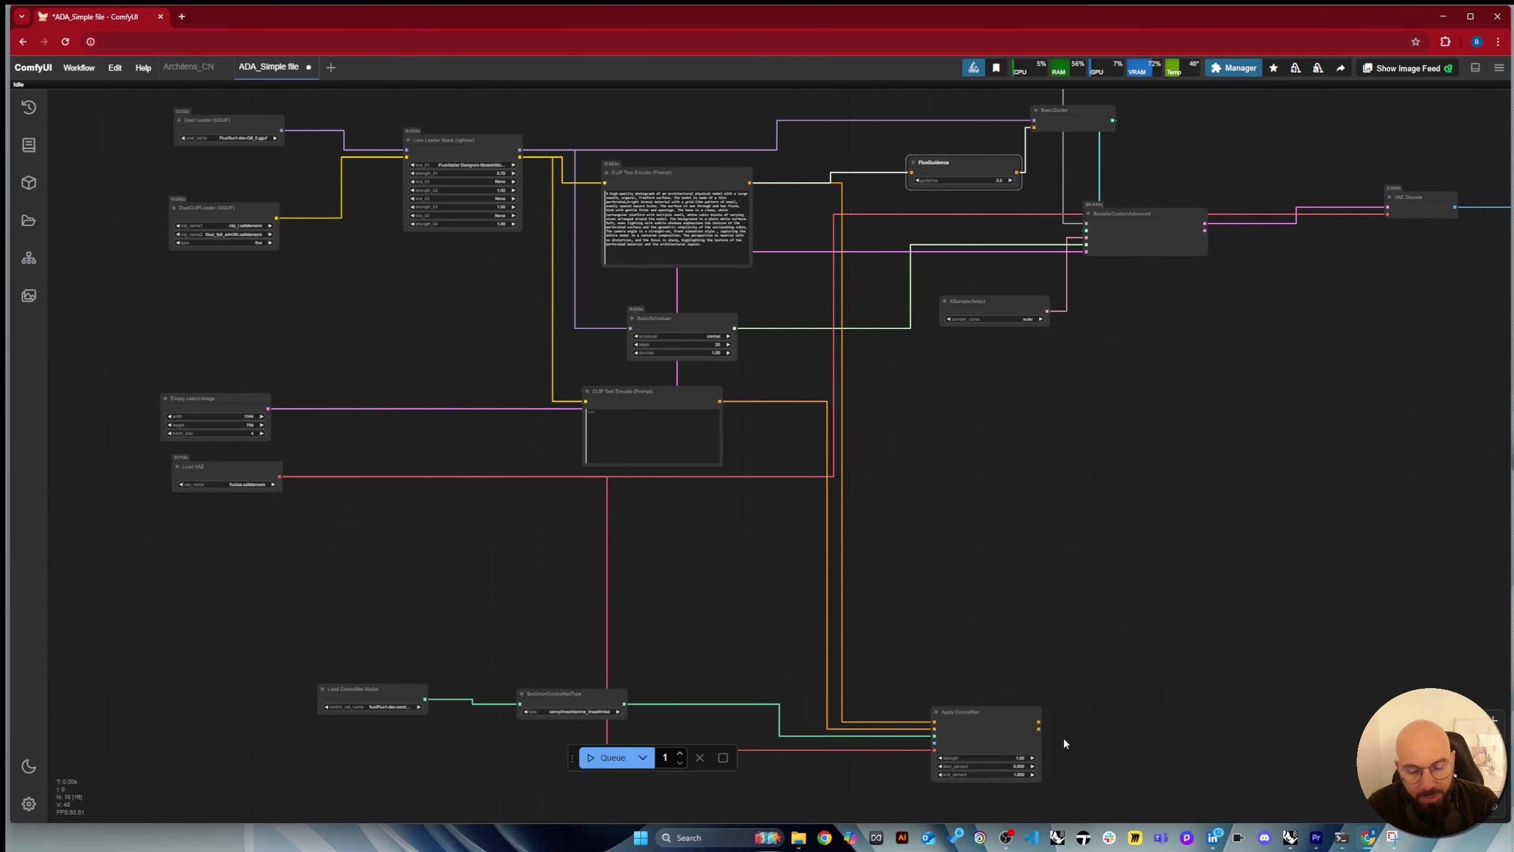
Connect Apply ControlNet's positive output to the conditioning input of FluxGuidance, replacing the direct prompt link.
scroll(1063, 736, "up", 1)
left_click_drag(1039, 722, 947, 211)
scroll(927, 411, "down", 3)
scroll(889, 210, "up", 4)
scroll(938, 207, "up", 5)
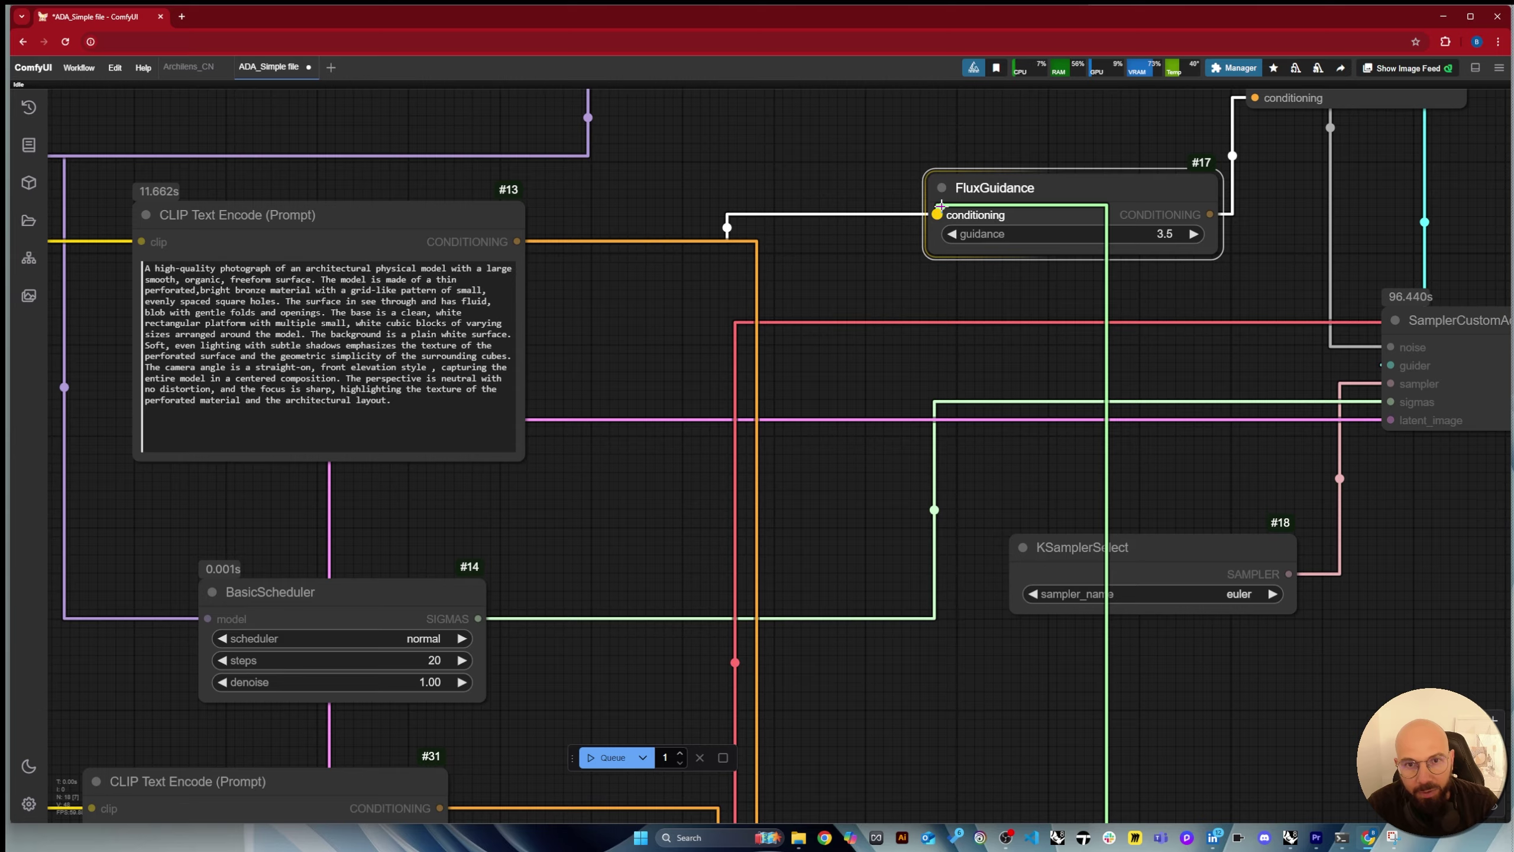
scroll(935, 210, "up", 5)
scroll(934, 221, "down", 4)
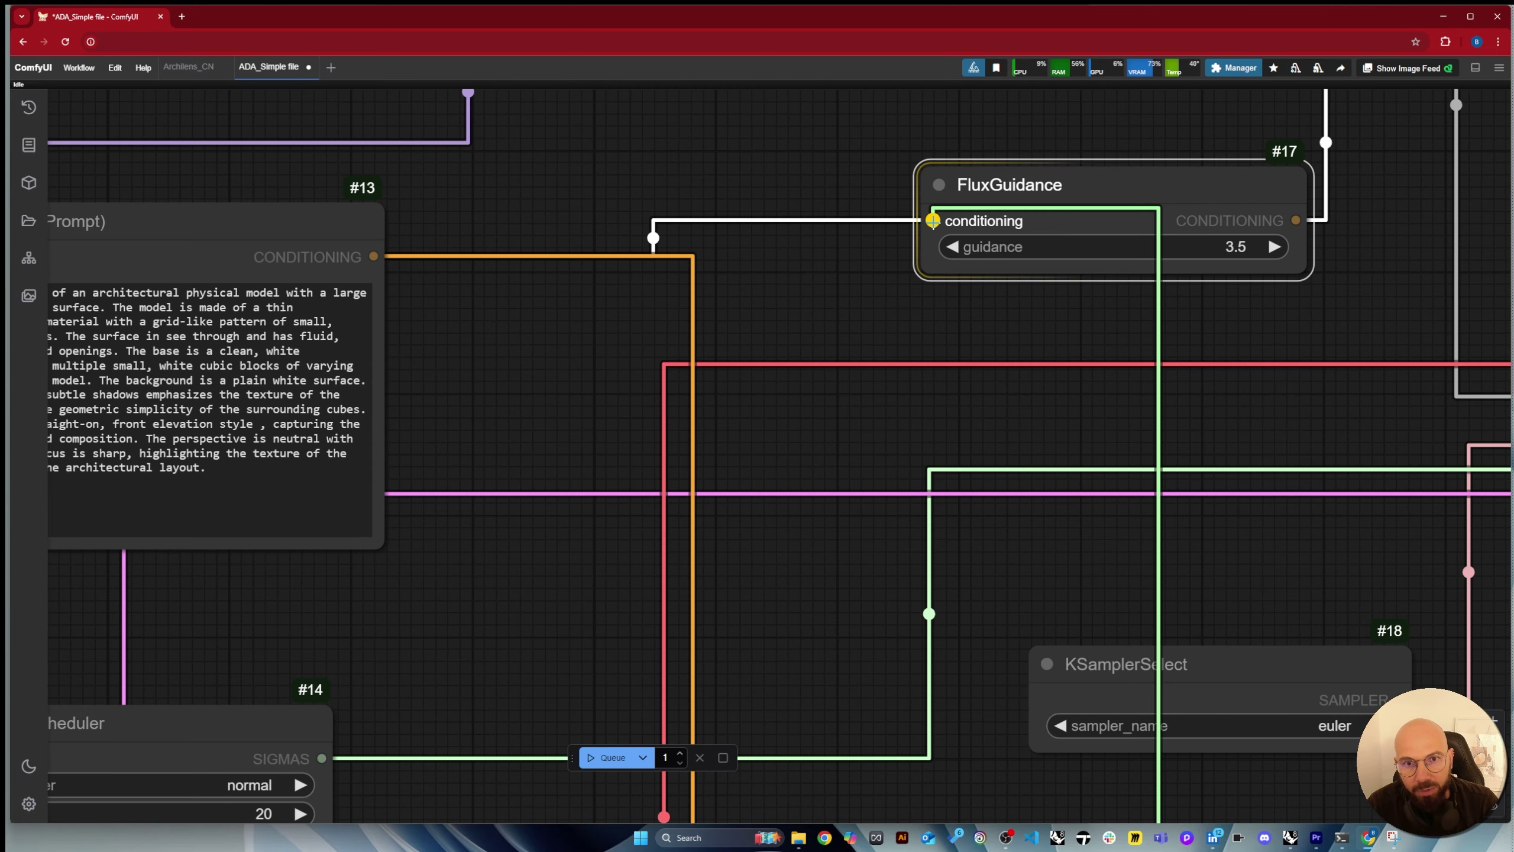
scroll(933, 220, "down", 5)
Rearrange the FluxGuidance, BasicGuider, SamplerCustomAdvanced and Apply ControlNet nodes to tidy the spacing of the graph.
left_click_drag(1086, 203, 1136, 213)
scroll(1111, 228, "down", 2)
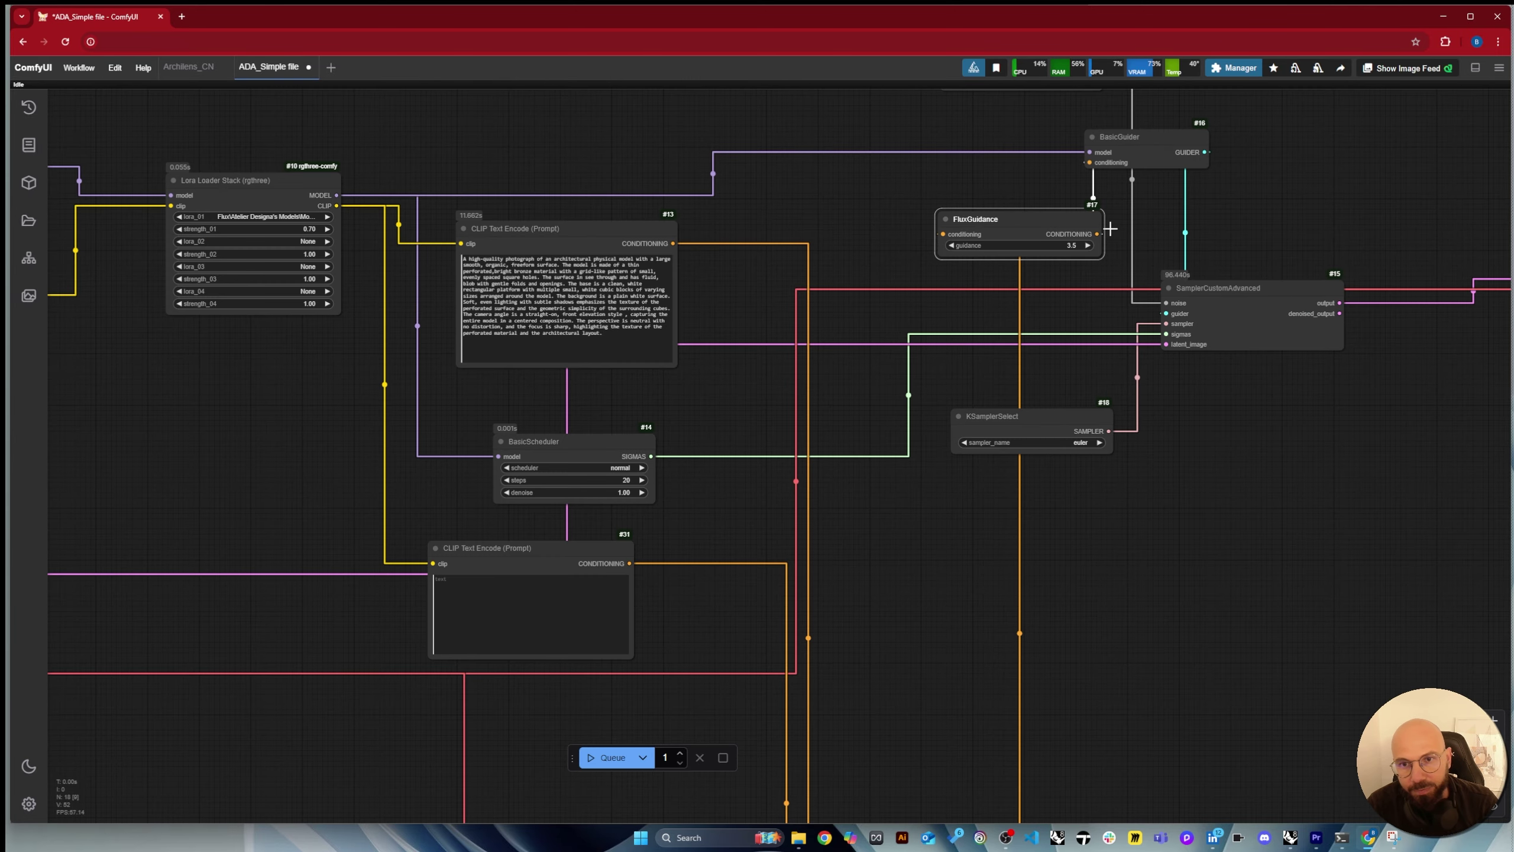
scroll(1110, 228, "down", 3)
left_click(1243, 293)
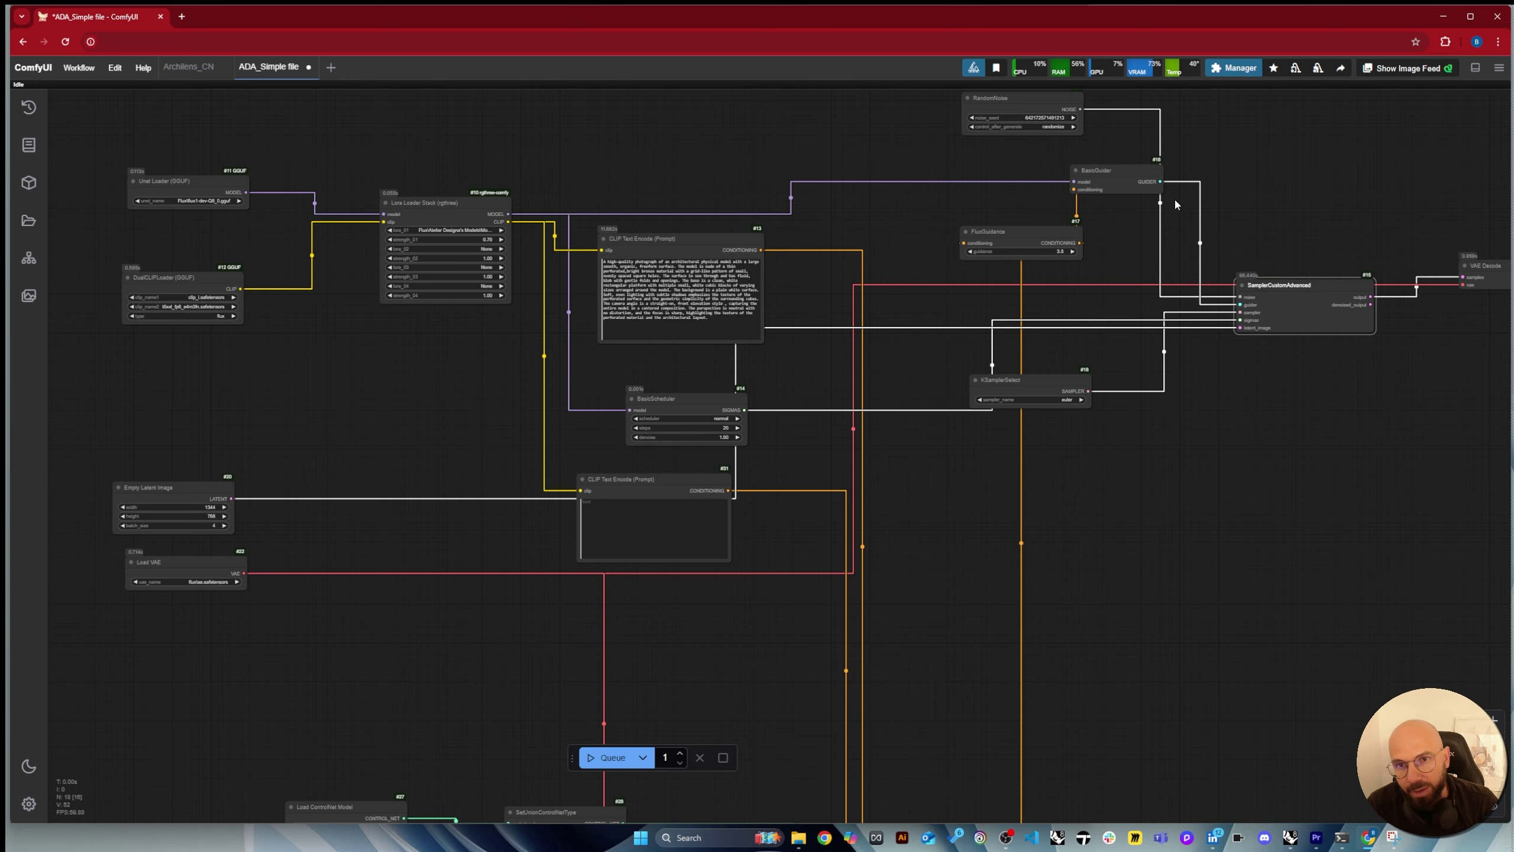
left_click_drag(1121, 171, 1211, 190)
left_click_drag(1052, 237, 1149, 263)
scroll(1002, 357, "down", 4)
left_click_drag(1000, 642, 940, 632)
Add a Screen Share Mixlab node and place it below the Load ControlNet Model node.
scroll(833, 708, "up", 2)
scroll(833, 708, "up", 1)
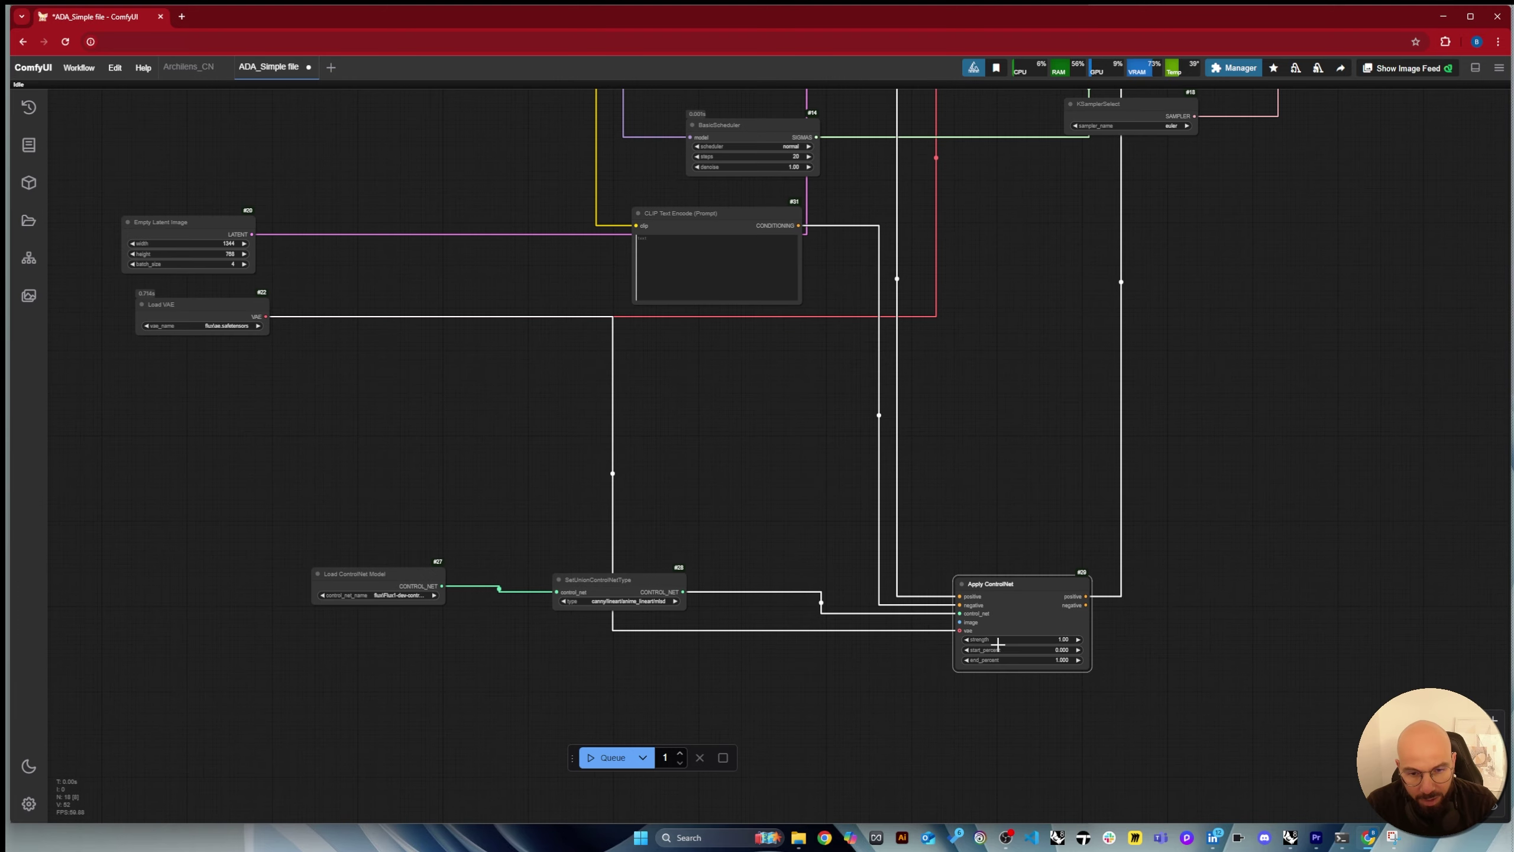
scroll(1095, 413, "down", 2)
scroll(565, 677, "up", 4)
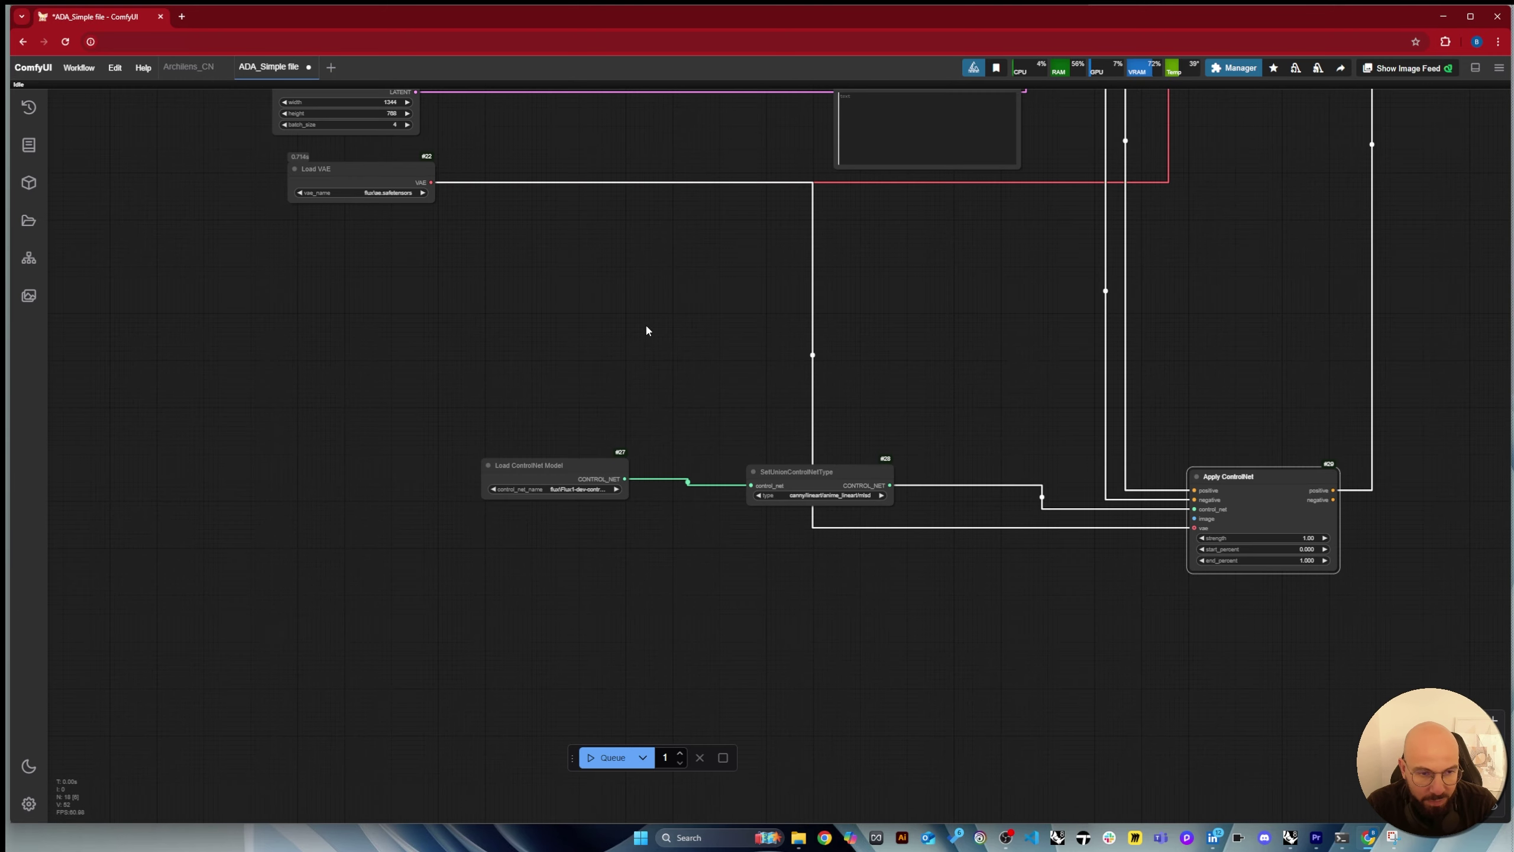
scroll(708, 627, "up", 2)
scroll(362, 568, "down", 1)
scroll(547, 636, "up", 1)
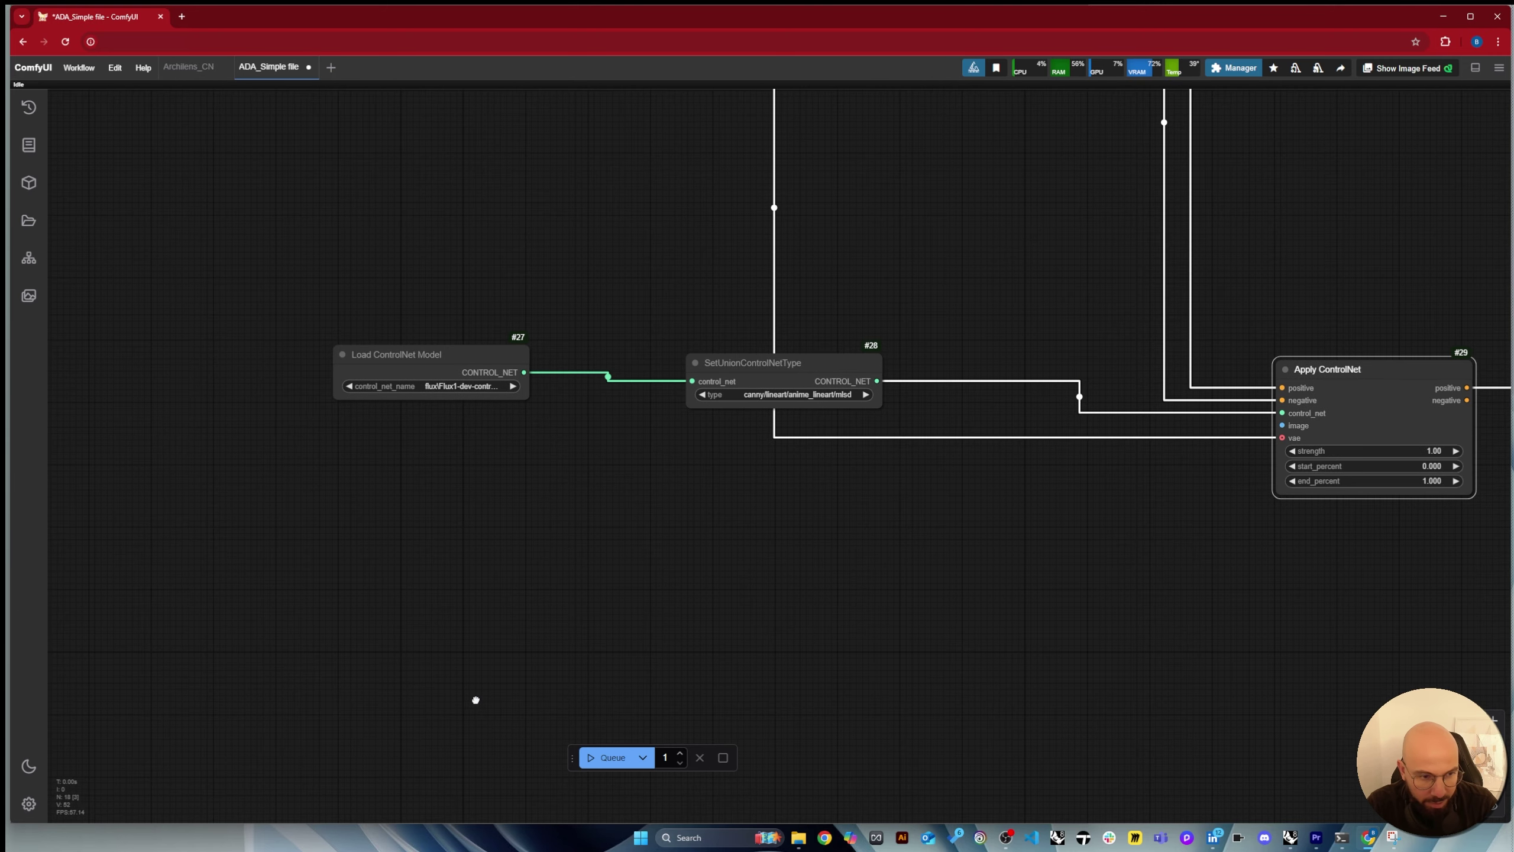
double_click(475, 704)
type("scre")
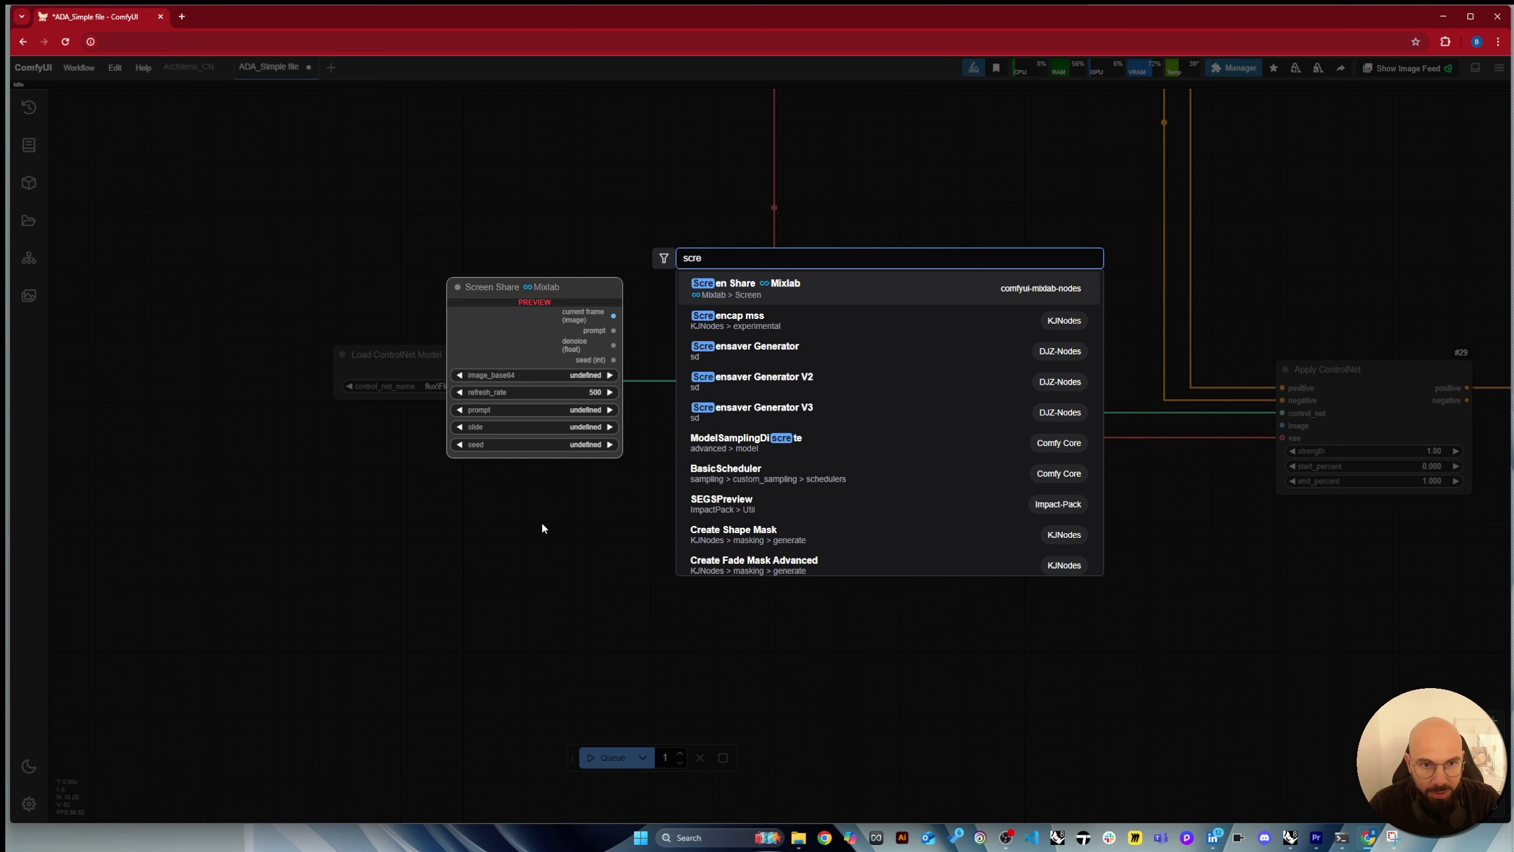
left_click(778, 290)
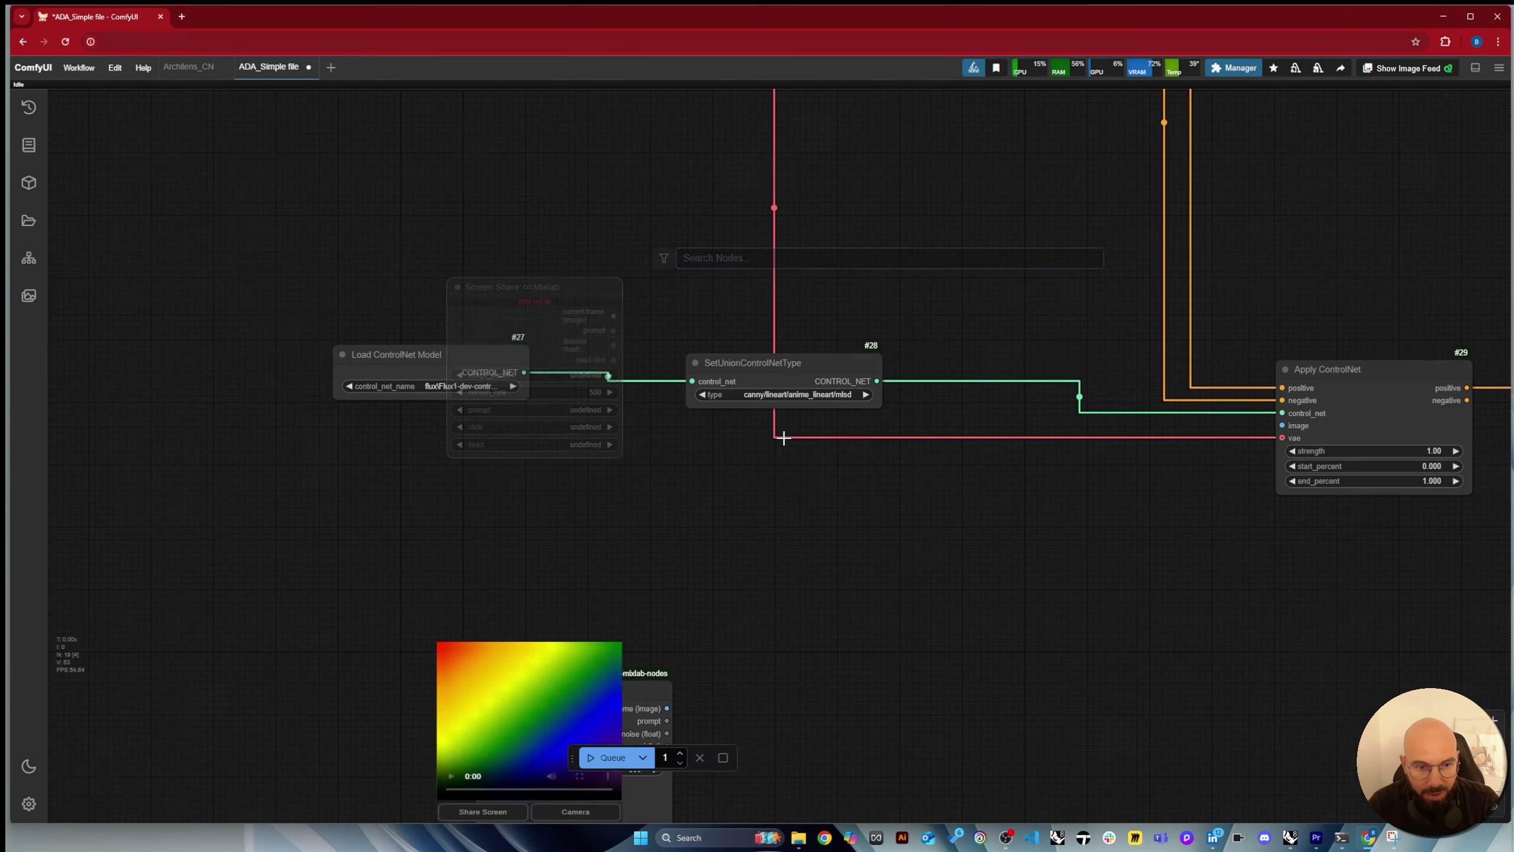
left_click_drag(534, 654, 414, 627)
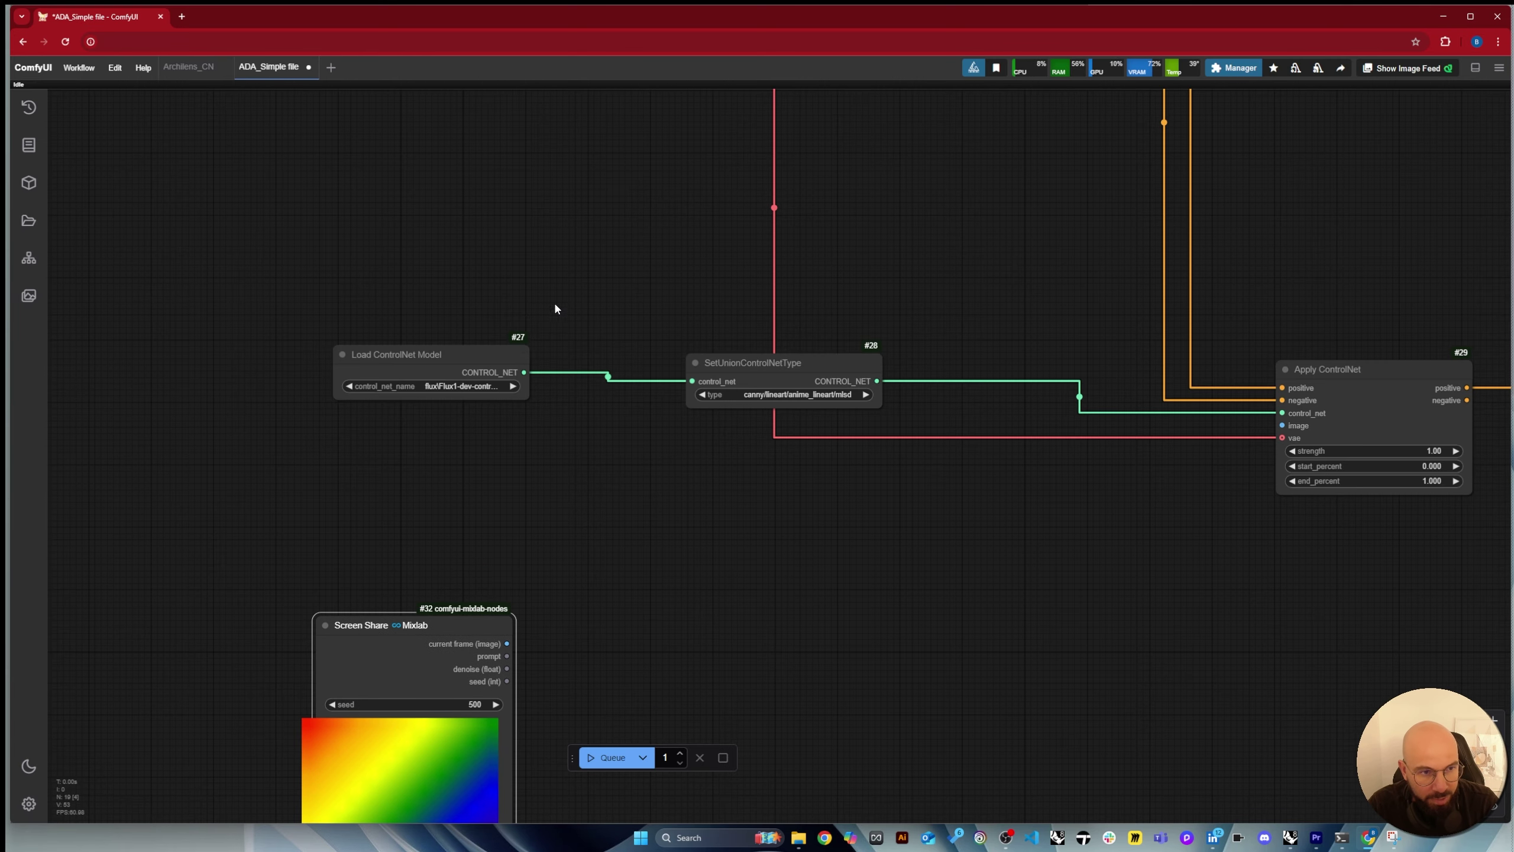
scroll(557, 304, "down", 3)
left_click_drag(460, 546, 468, 575)
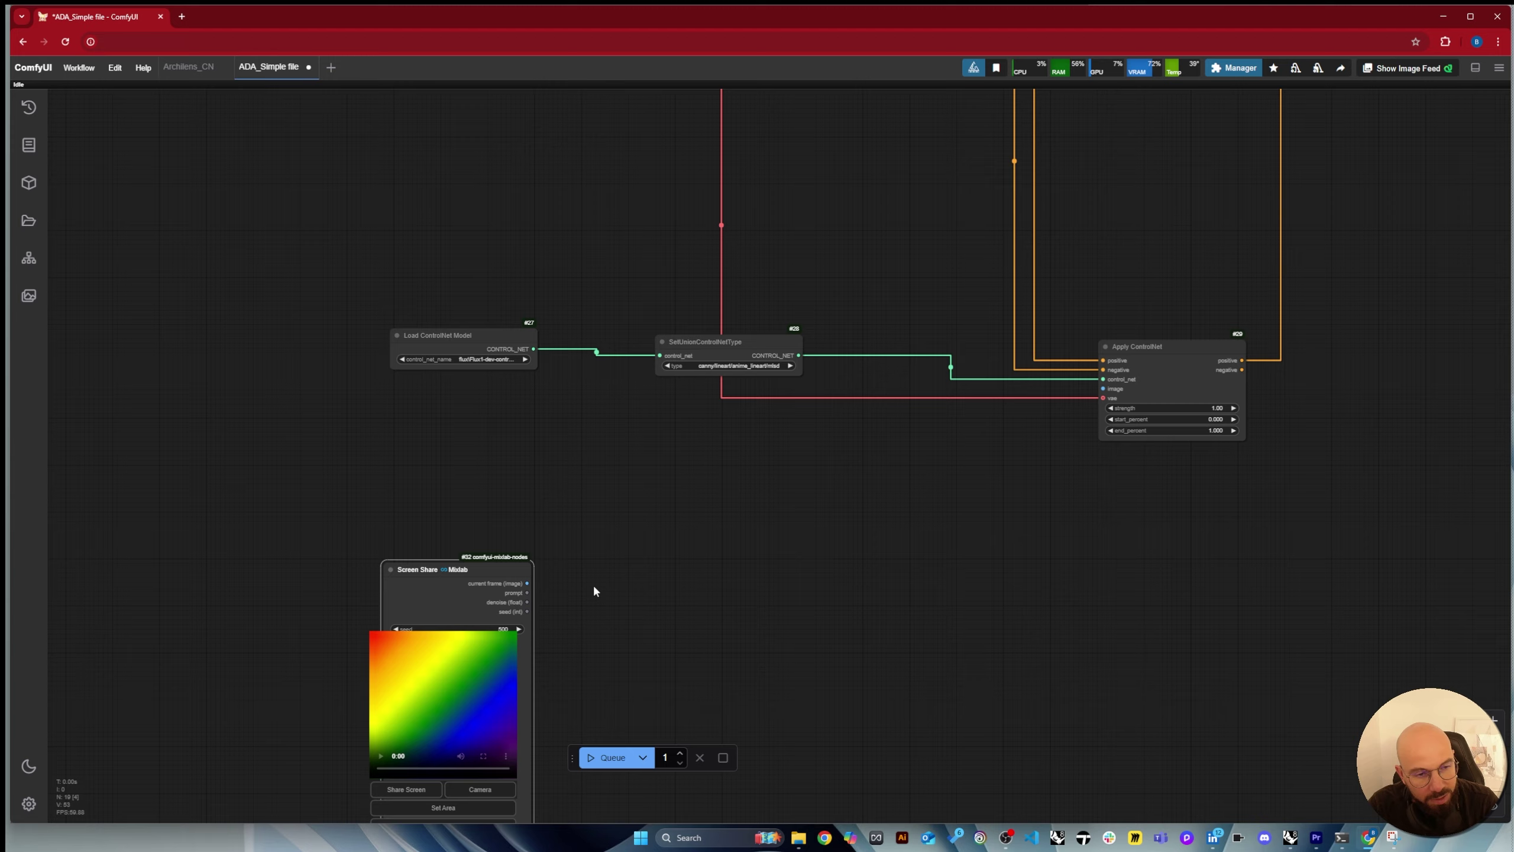
Add the KJNodes Resize Image node beside Screen Share and connect Screen Share's current frame output to its image input.
double_click(632, 593)
type("resize")
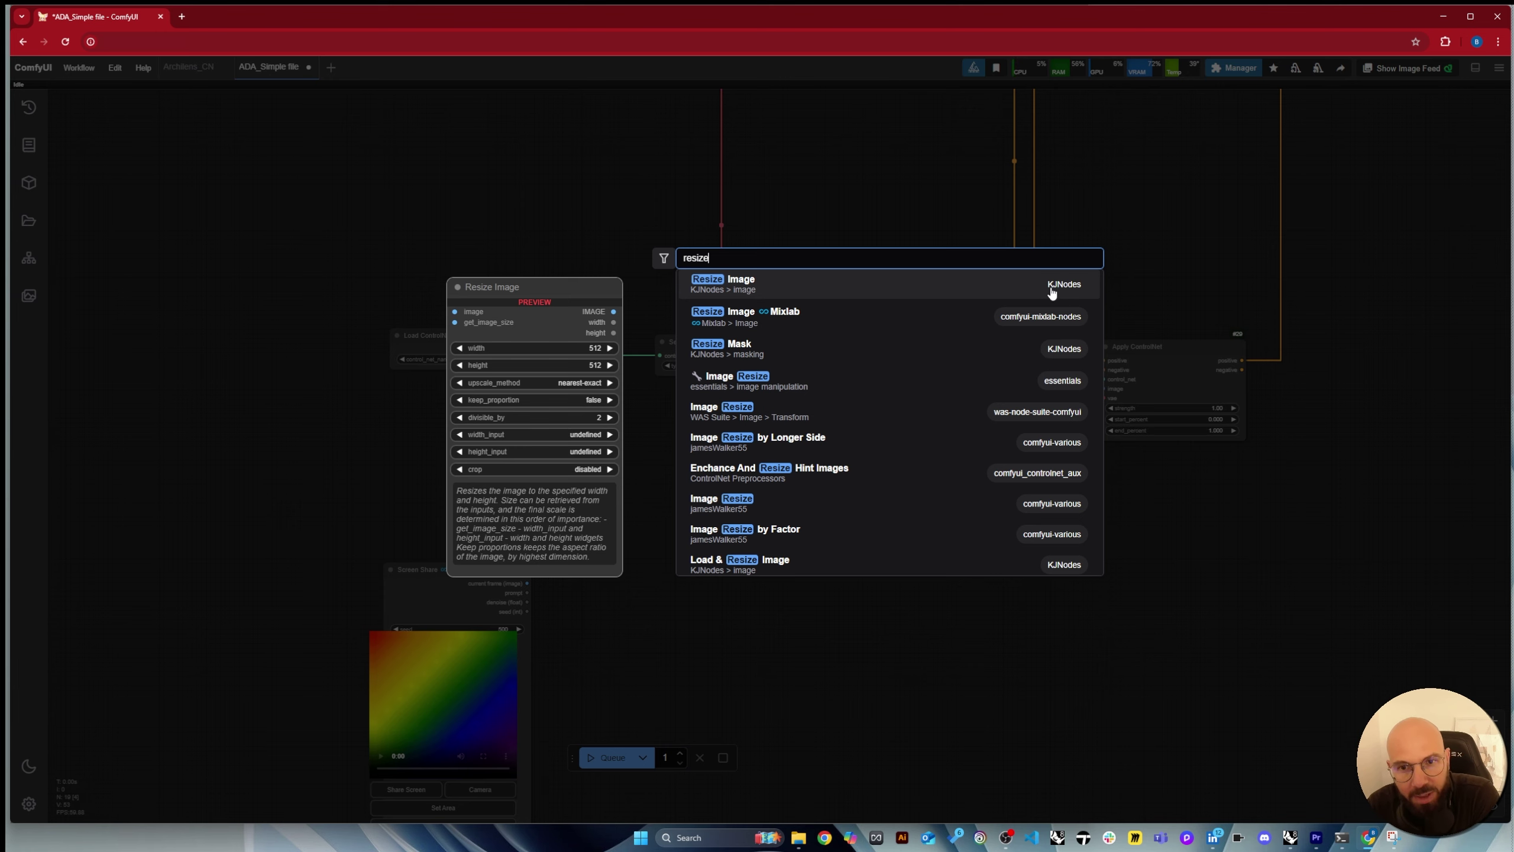
left_click(990, 290)
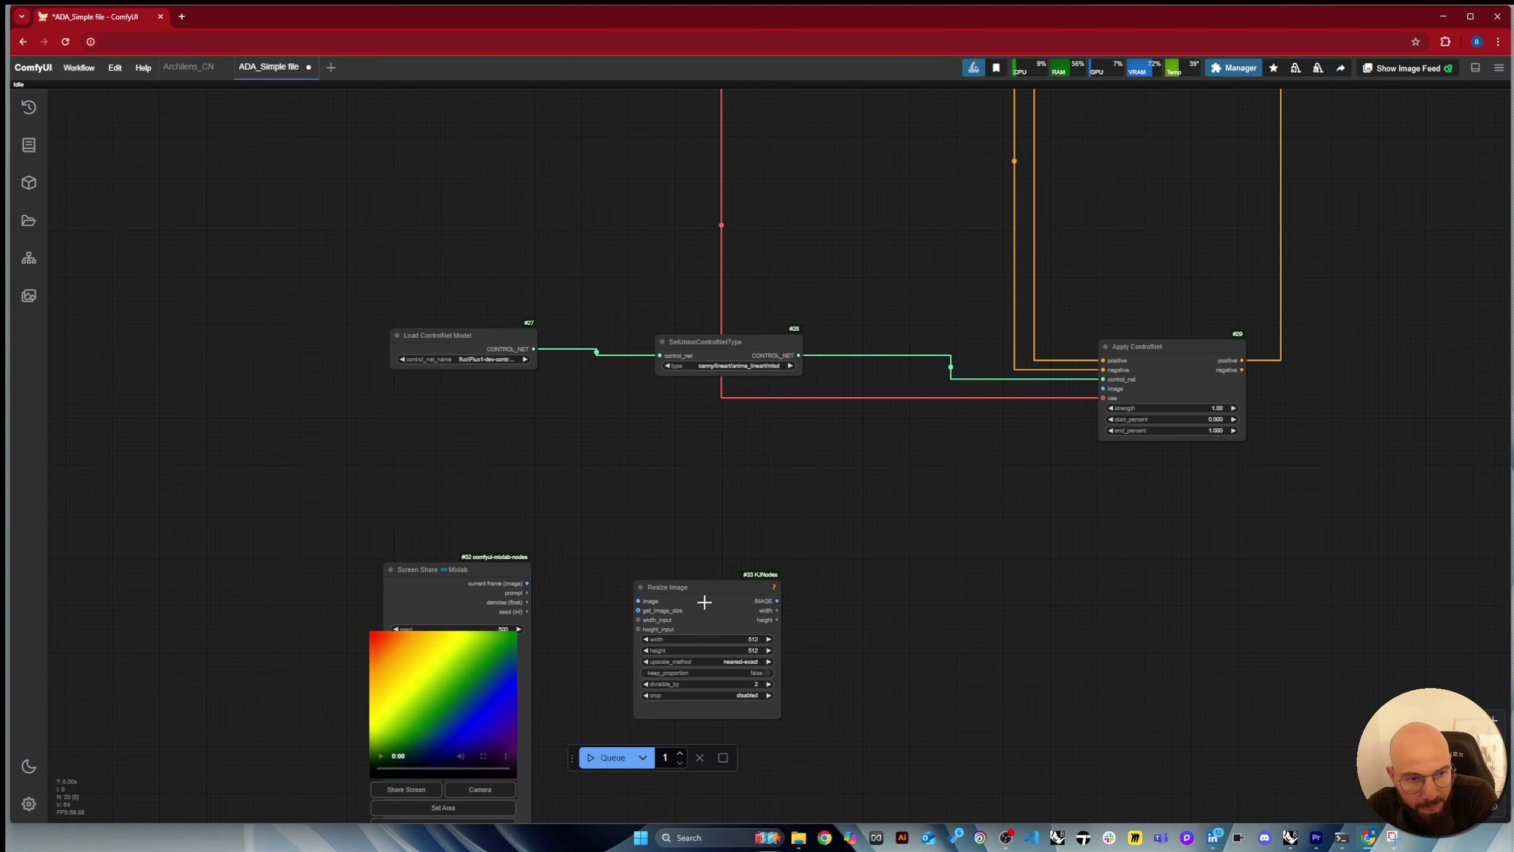
left_click_drag(704, 602, 677, 569)
scroll(558, 618, "up", 2)
left_click_drag(523, 574, 738, 523)
scroll(742, 669, "up", 4)
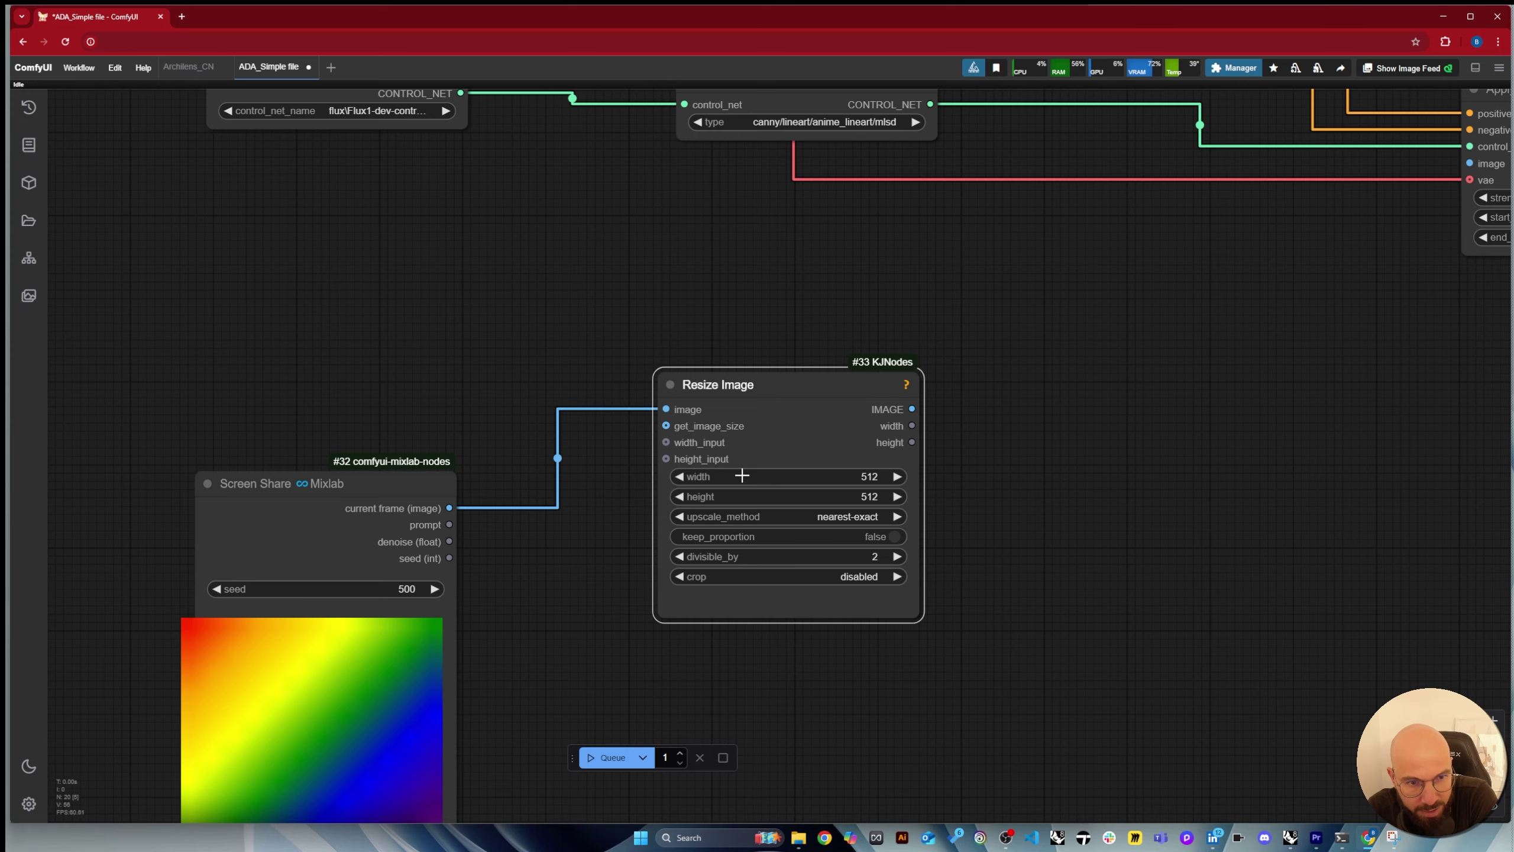
Convert the width and height widgets of the Resize Image node to inputs.
scroll(861, 695, "down", 9)
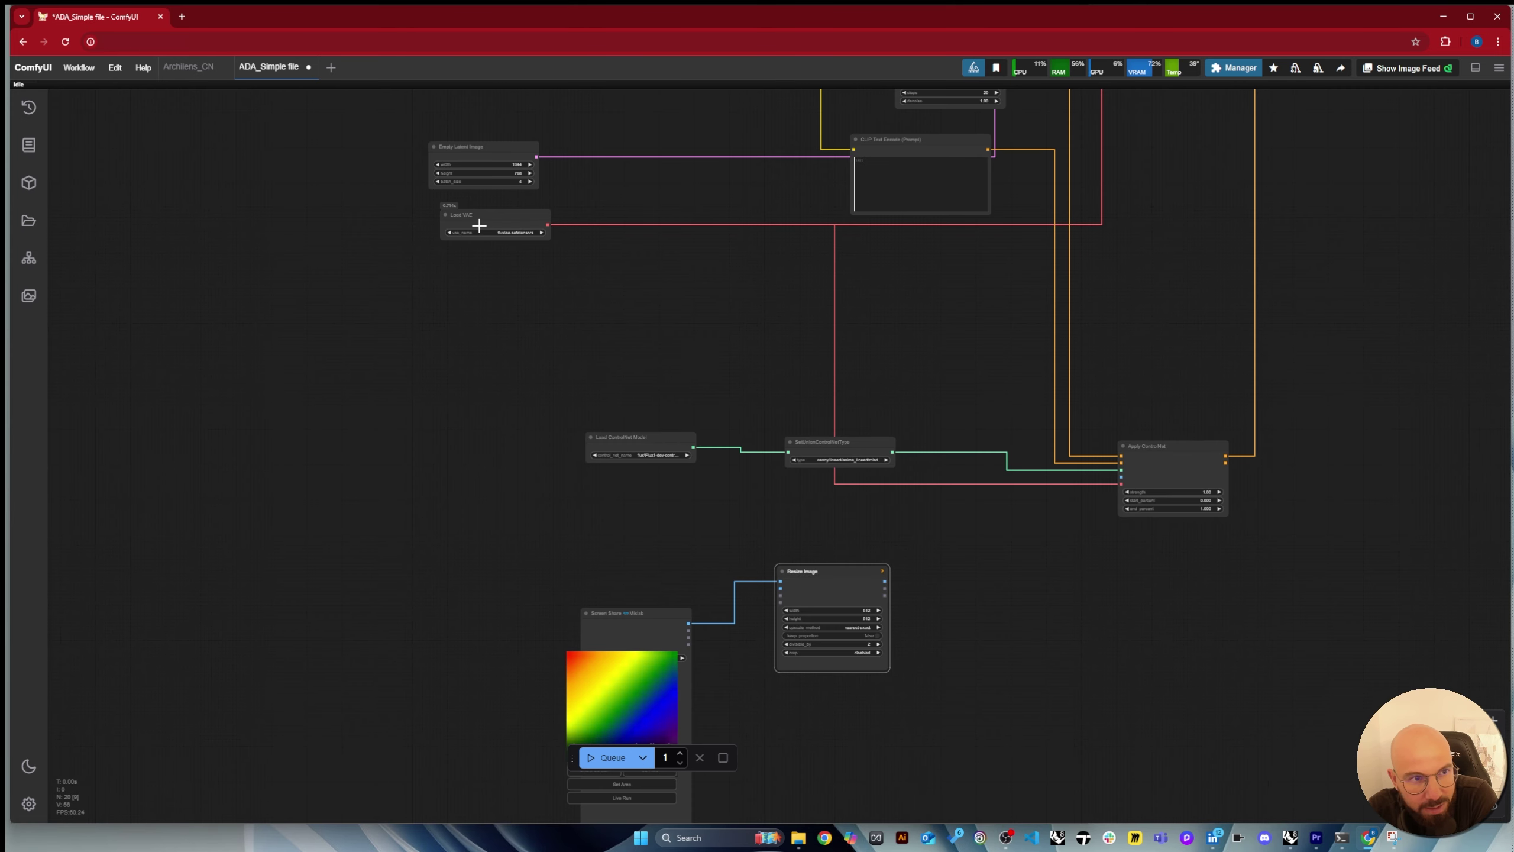
scroll(509, 138, "up", 4)
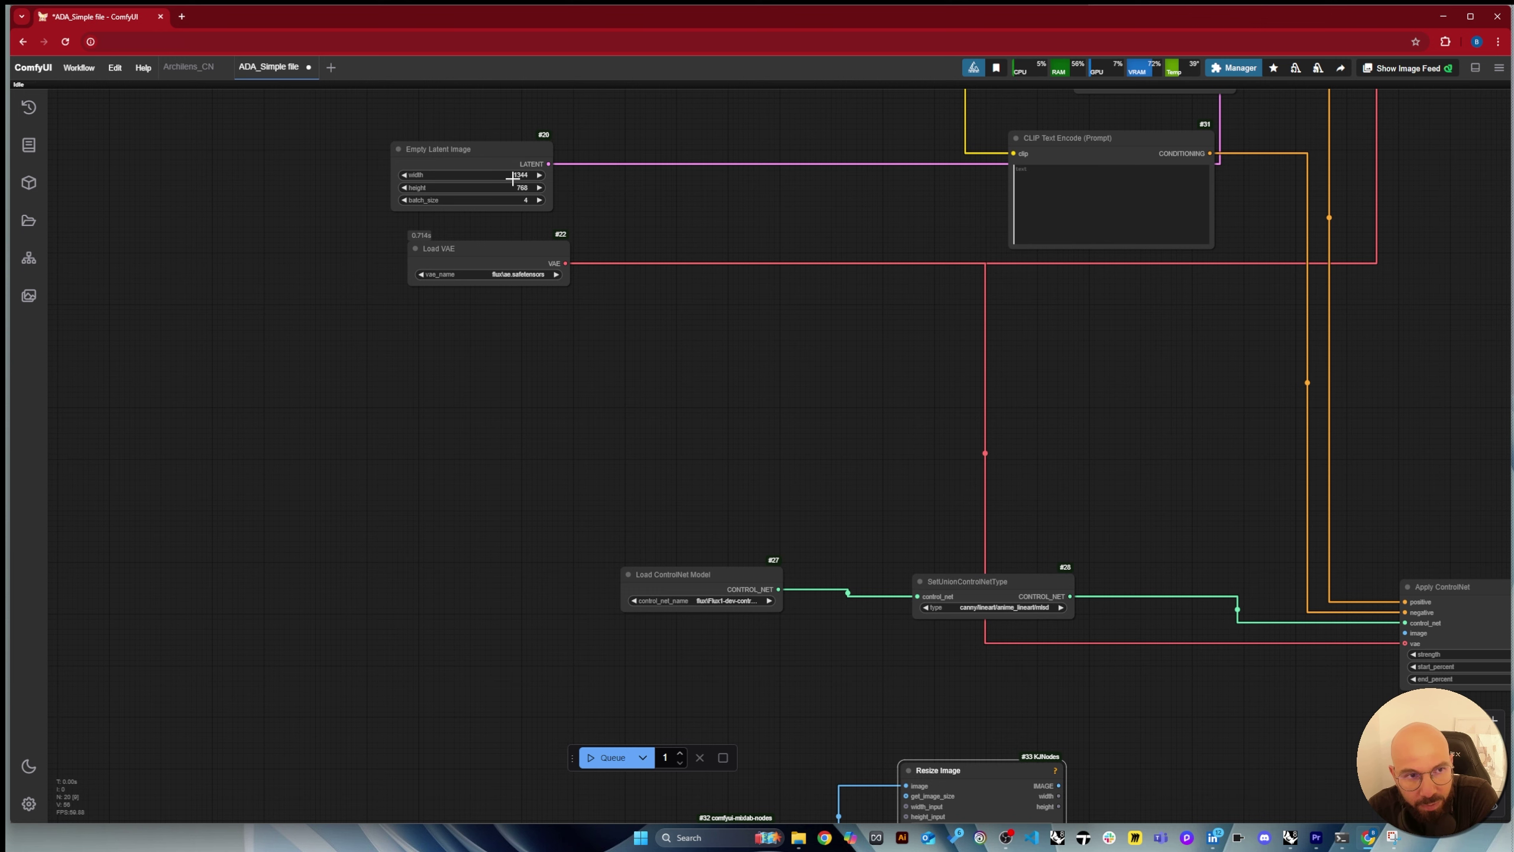
scroll(539, 192, "down", 2)
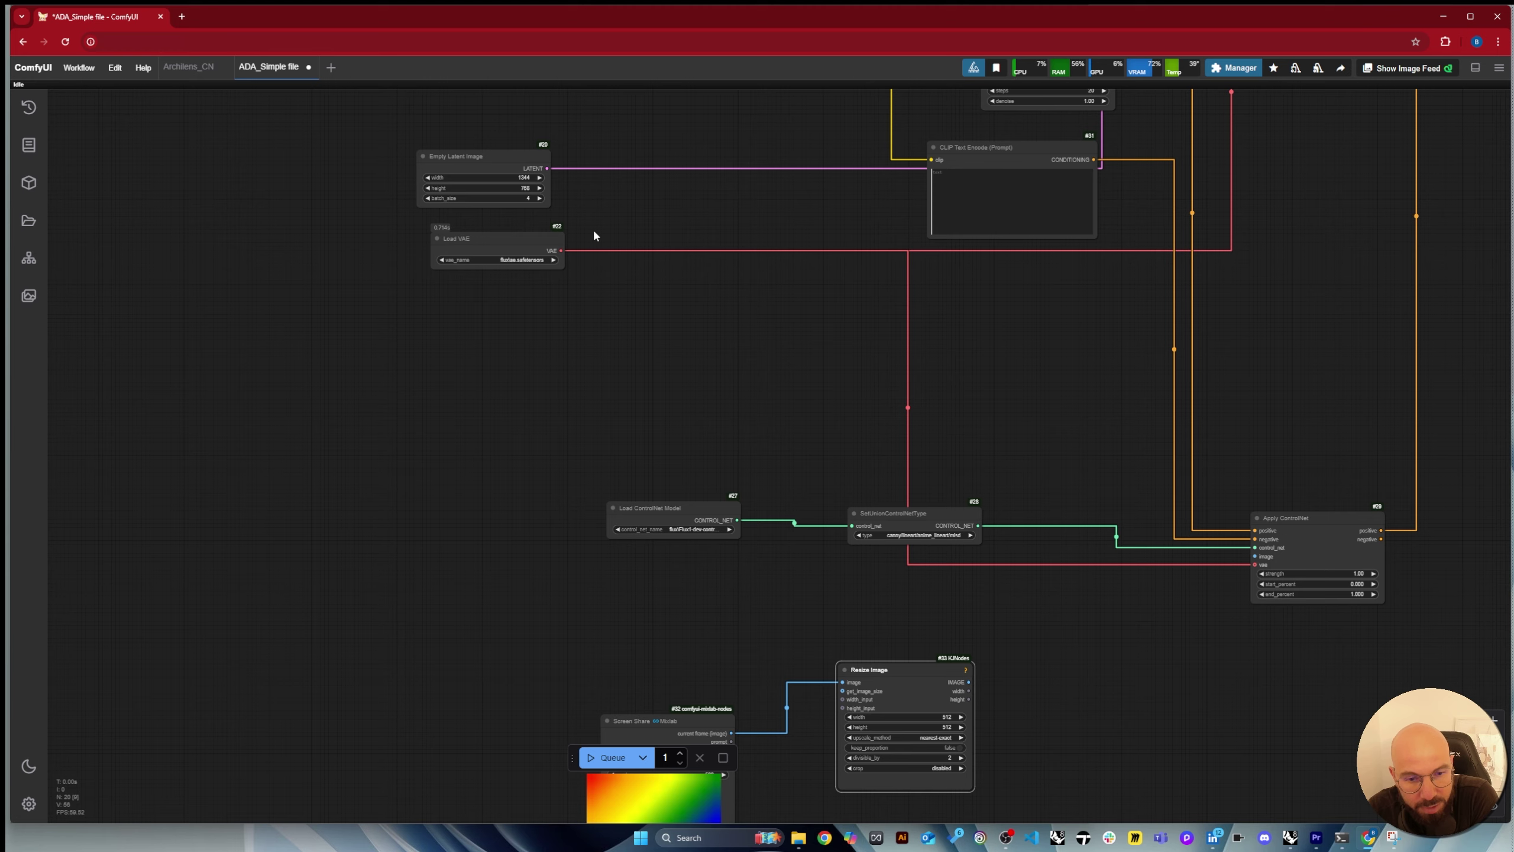
scroll(903, 781, "down", 1)
scroll(886, 777, "up", 8)
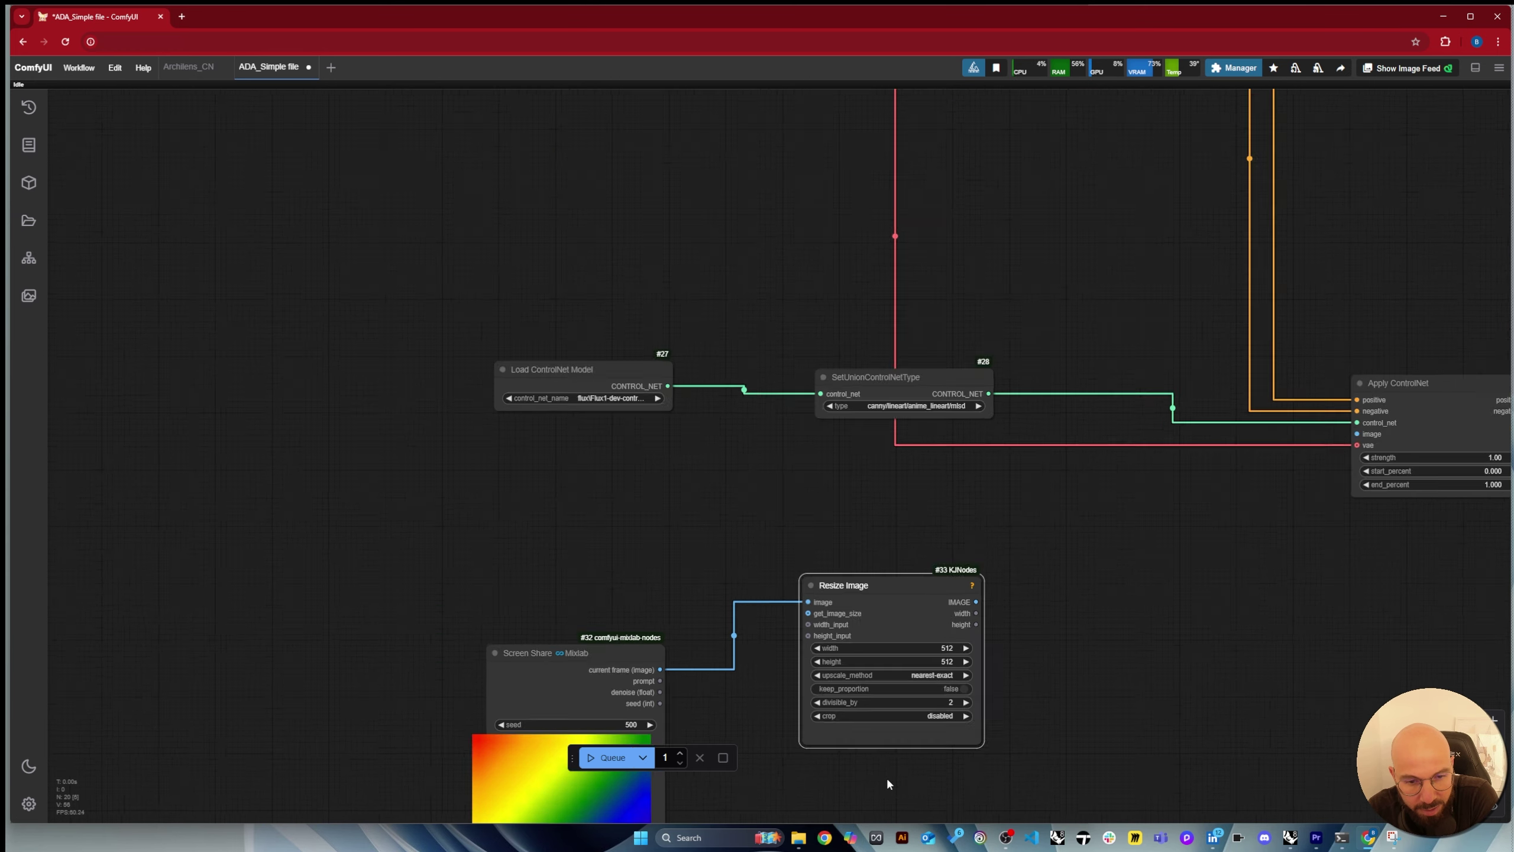
right_click(877, 722)
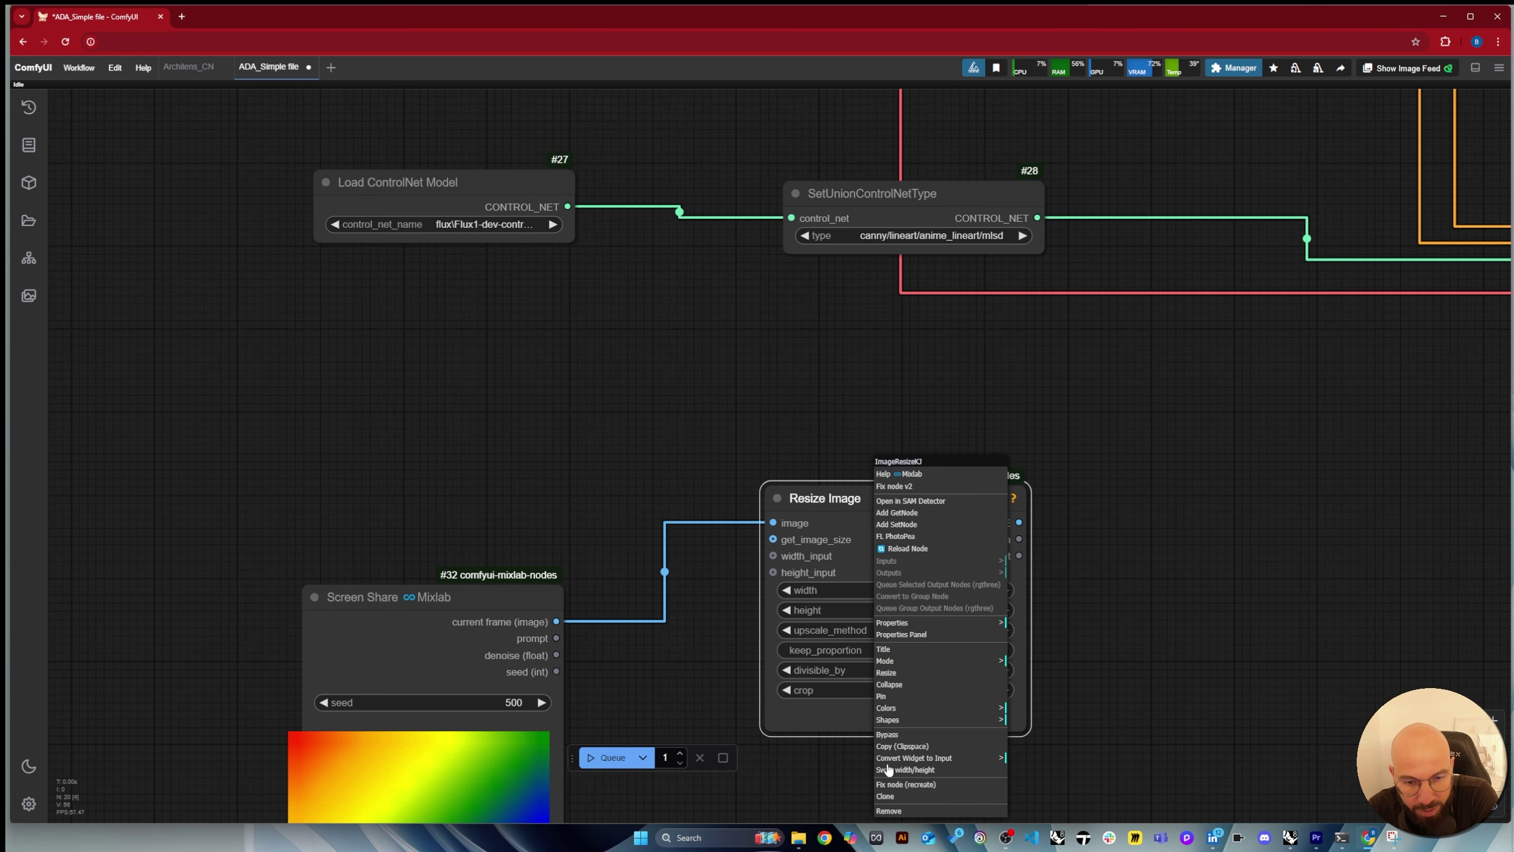
left_click(934, 759)
left_click(1036, 757)
right_click(894, 722)
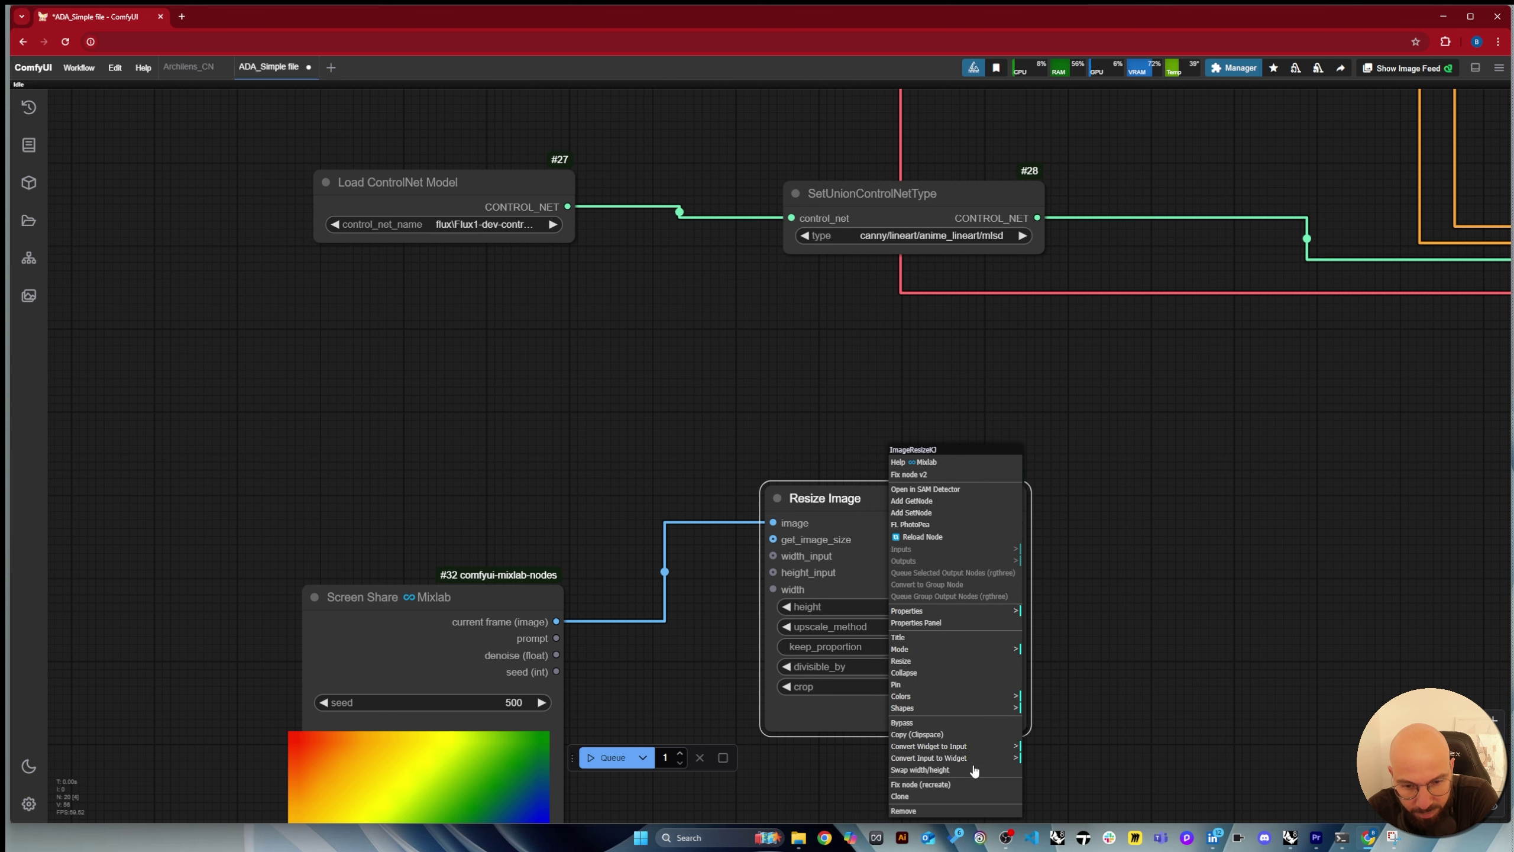
left_click(981, 746)
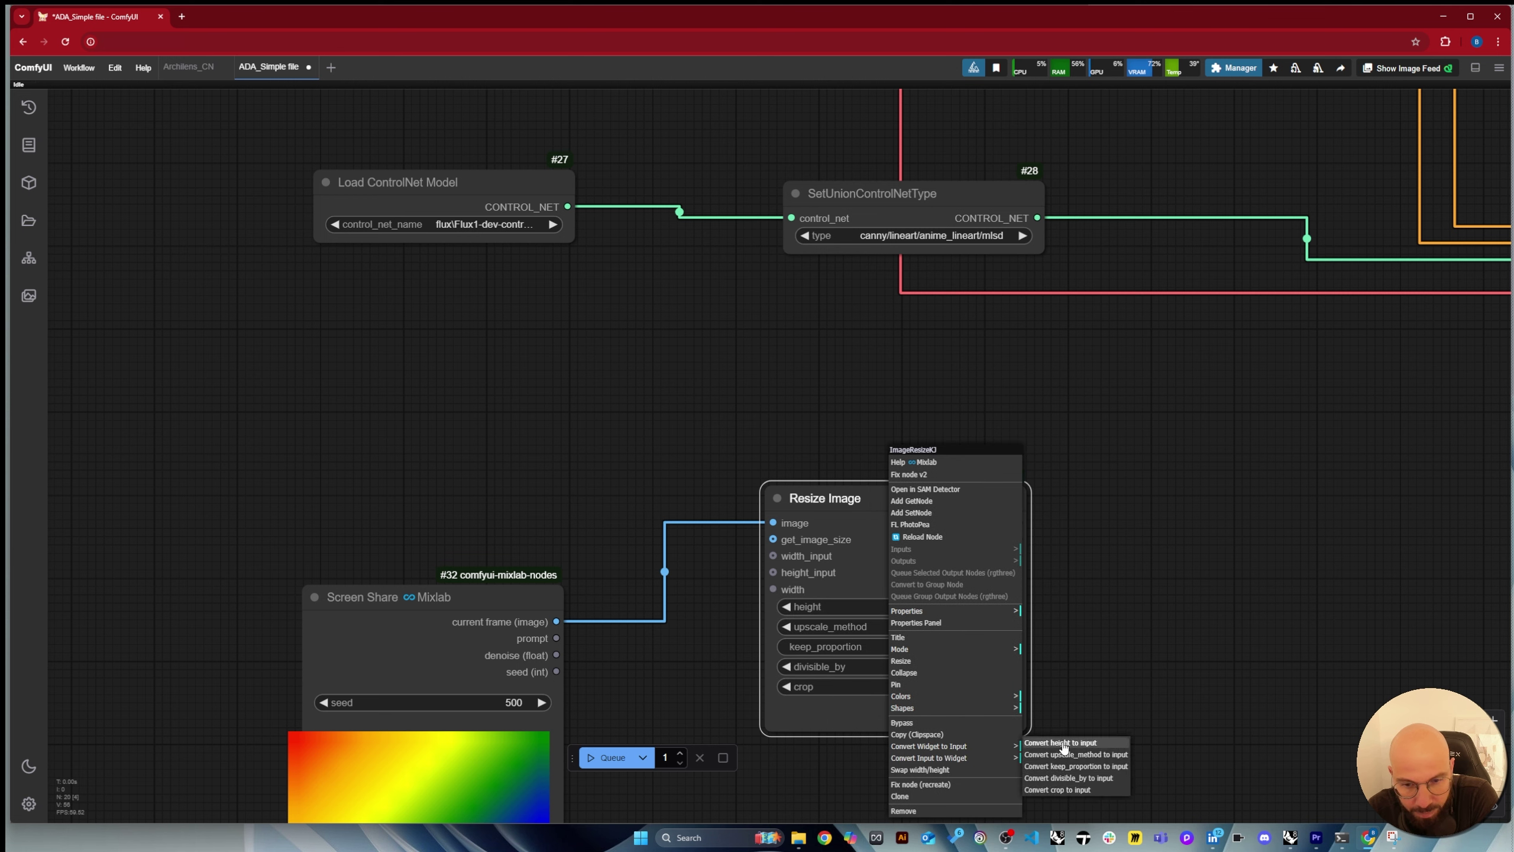
left_click(1065, 743)
Add a comfyui-various Integer node beside Empty Latent Image and set its value to 768.
scroll(843, 709, "down", 5)
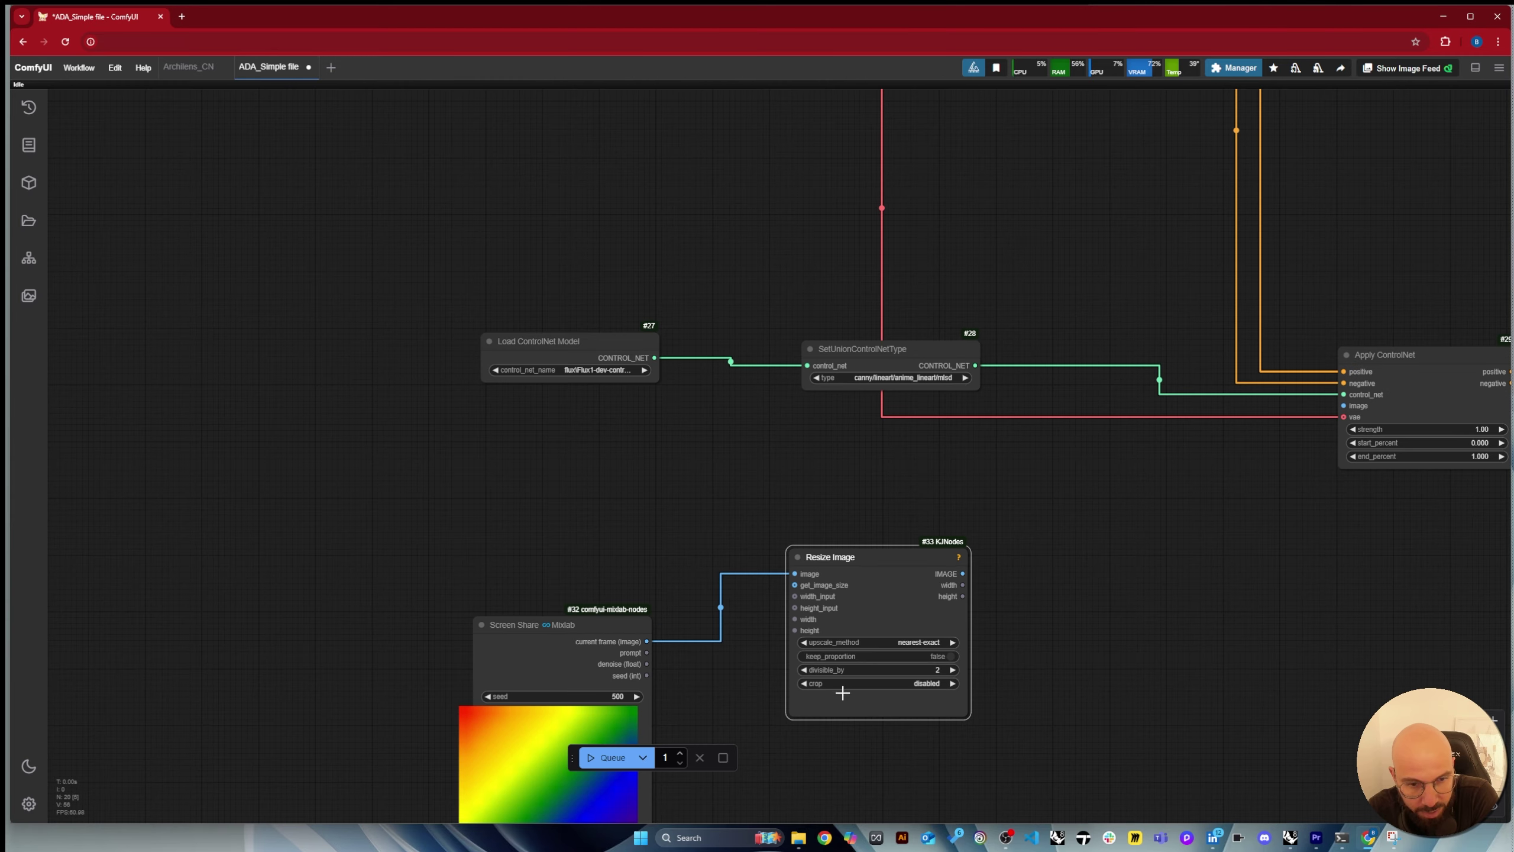
scroll(625, 418, "down", 1)
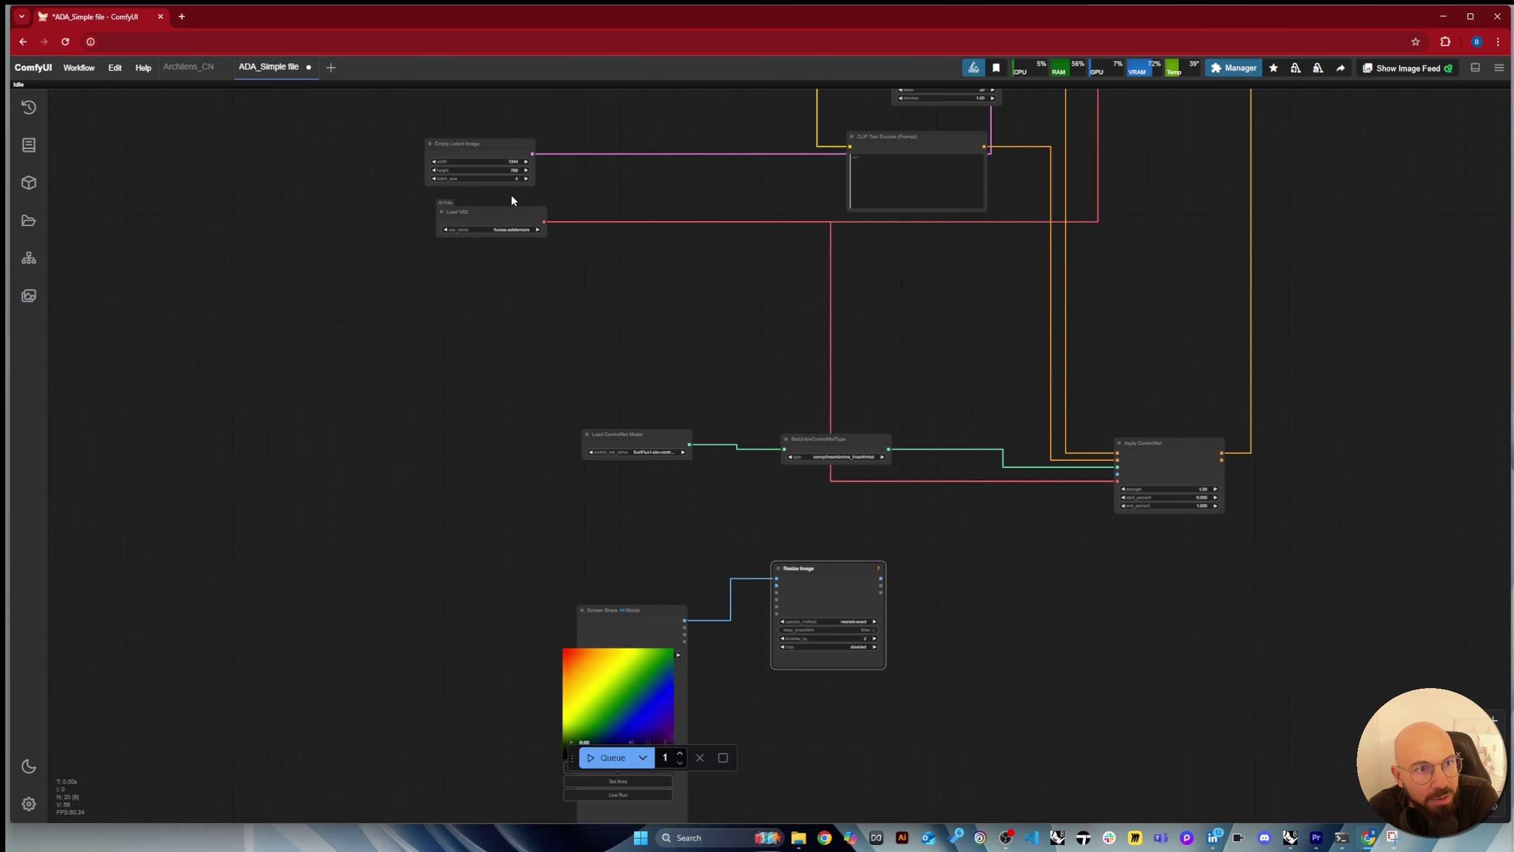
scroll(355, 271, "up", 5)
double_click(355, 271)
type("inte")
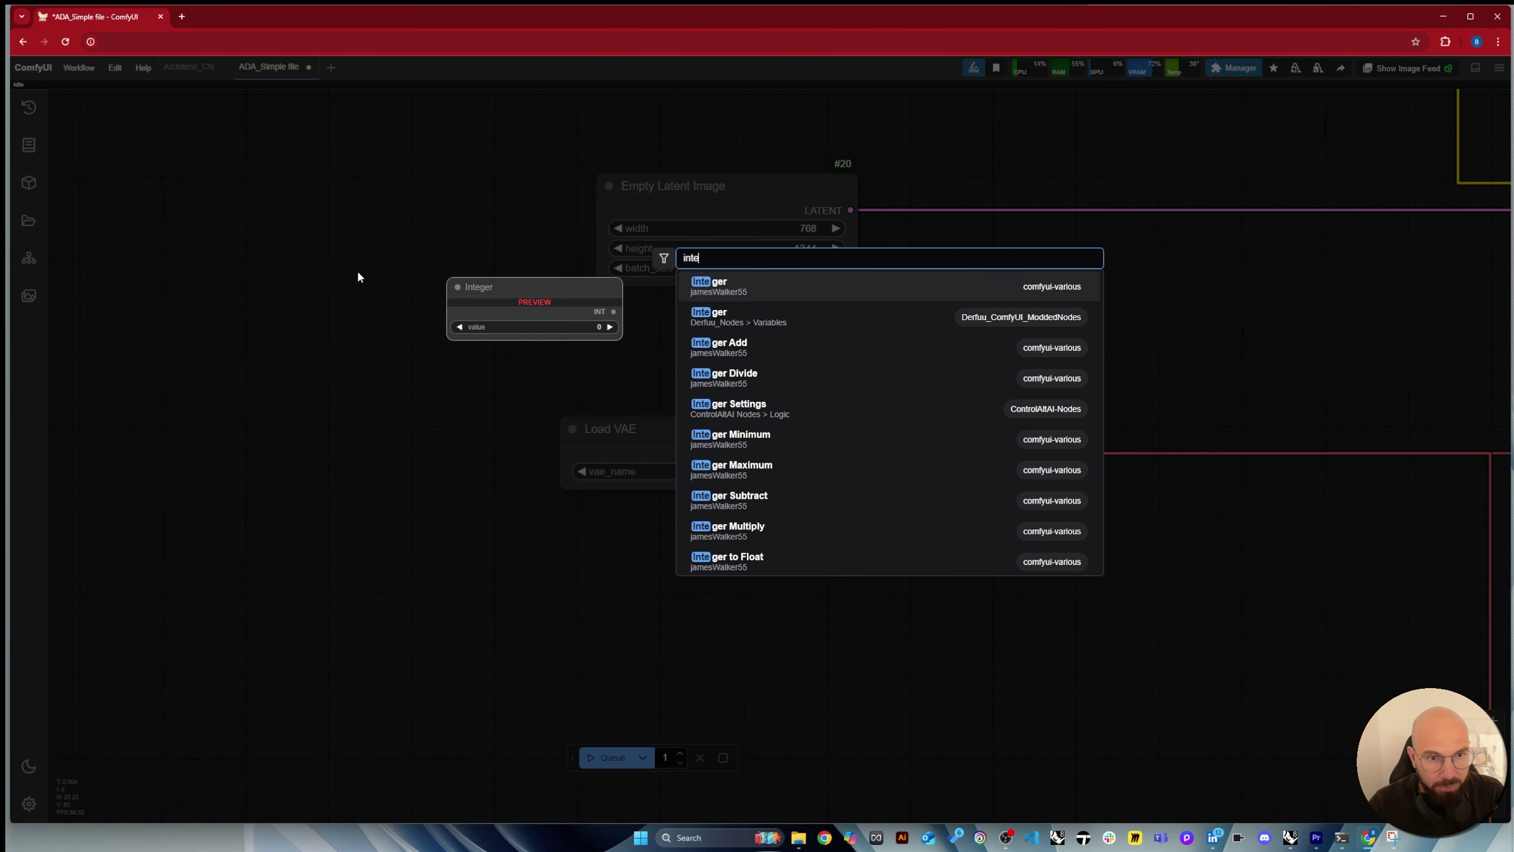
left_click(867, 284)
left_click_drag(477, 256, 388, 260)
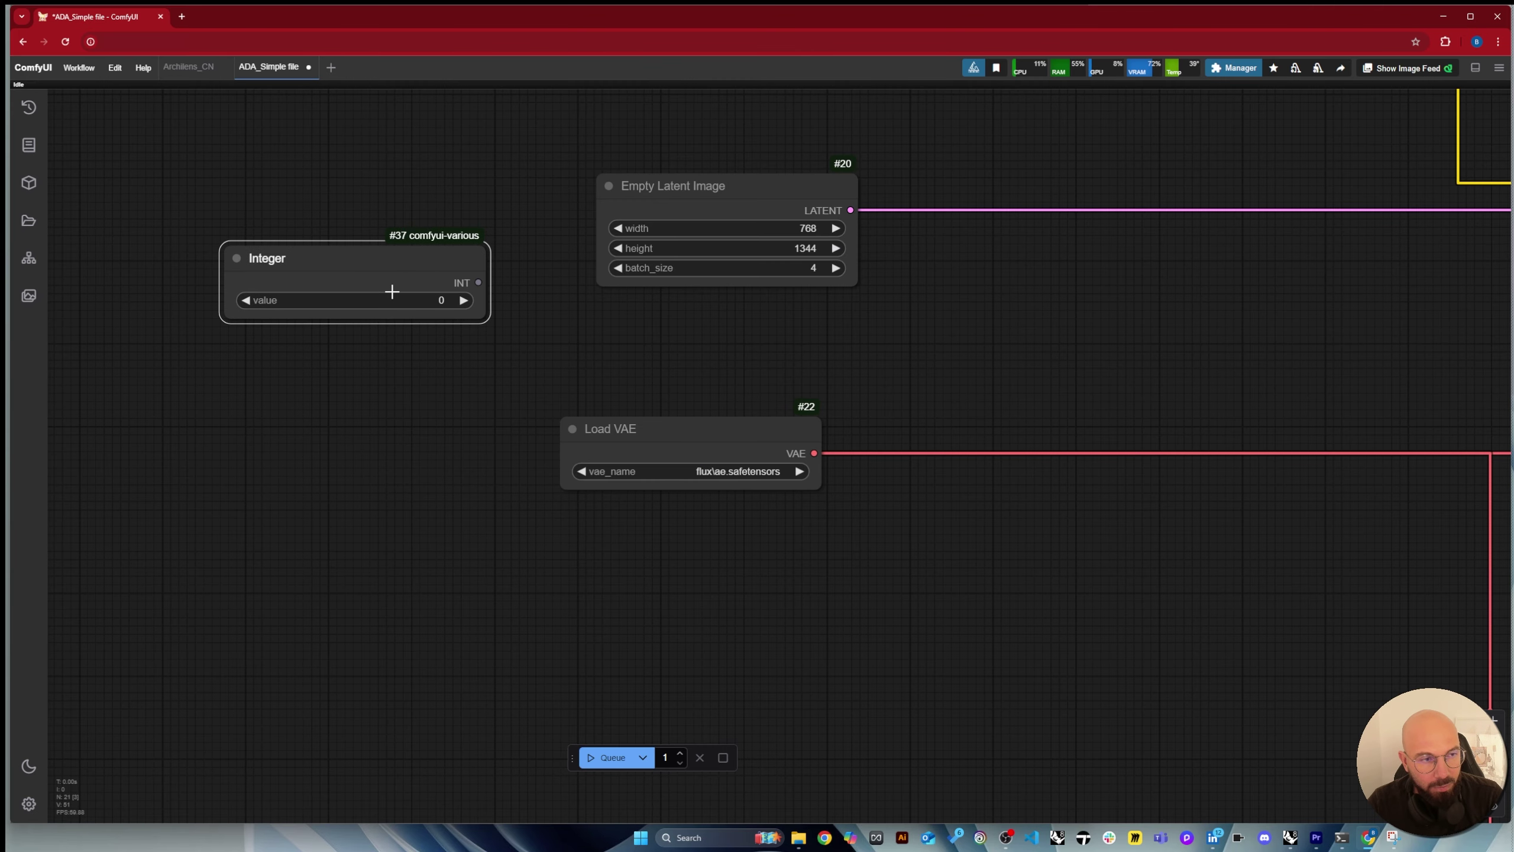
left_click(411, 302)
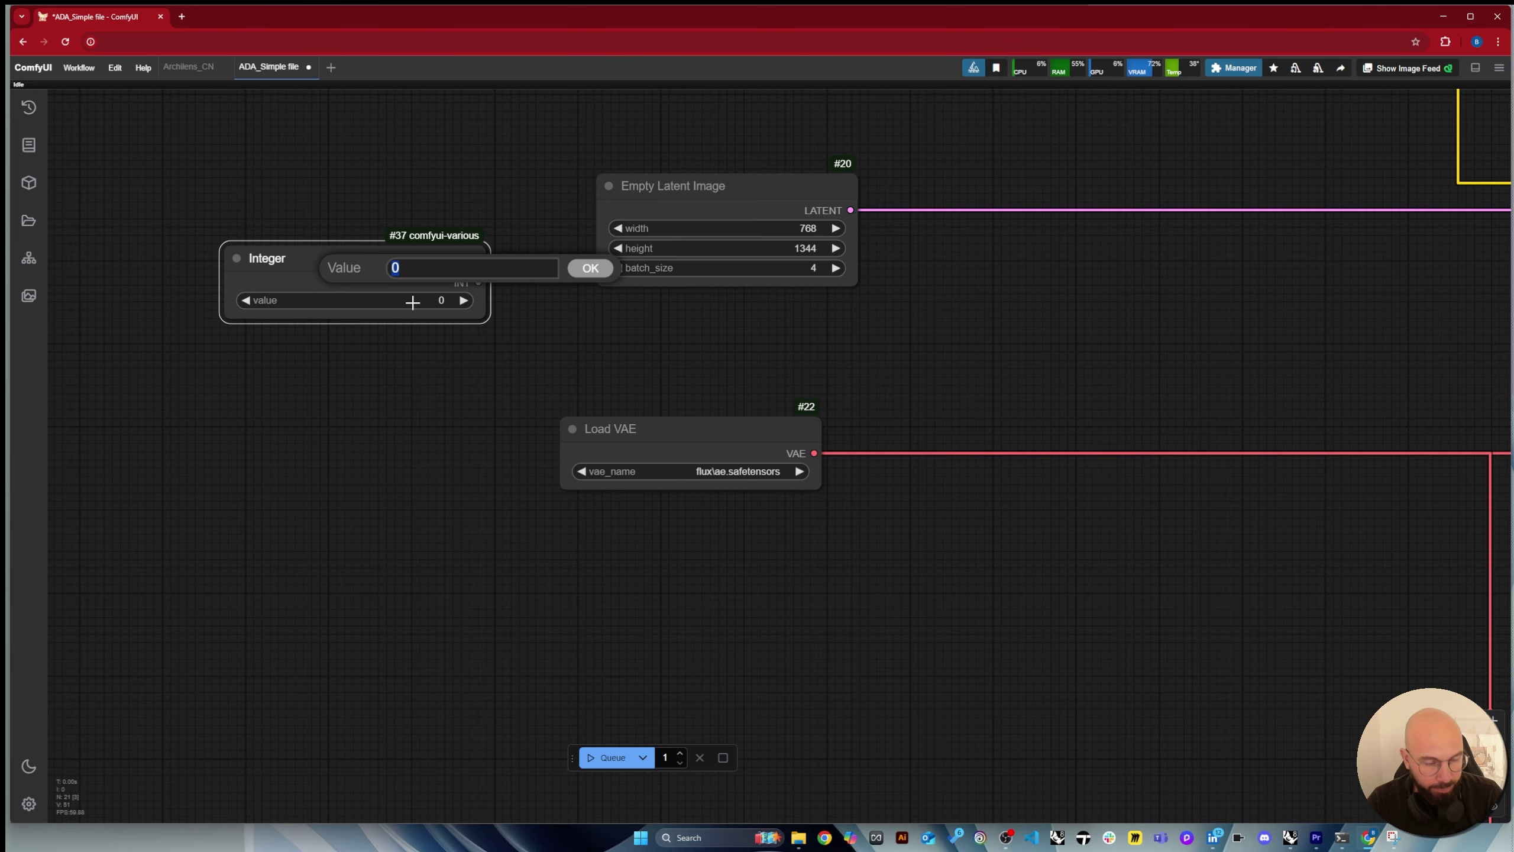
type("768")
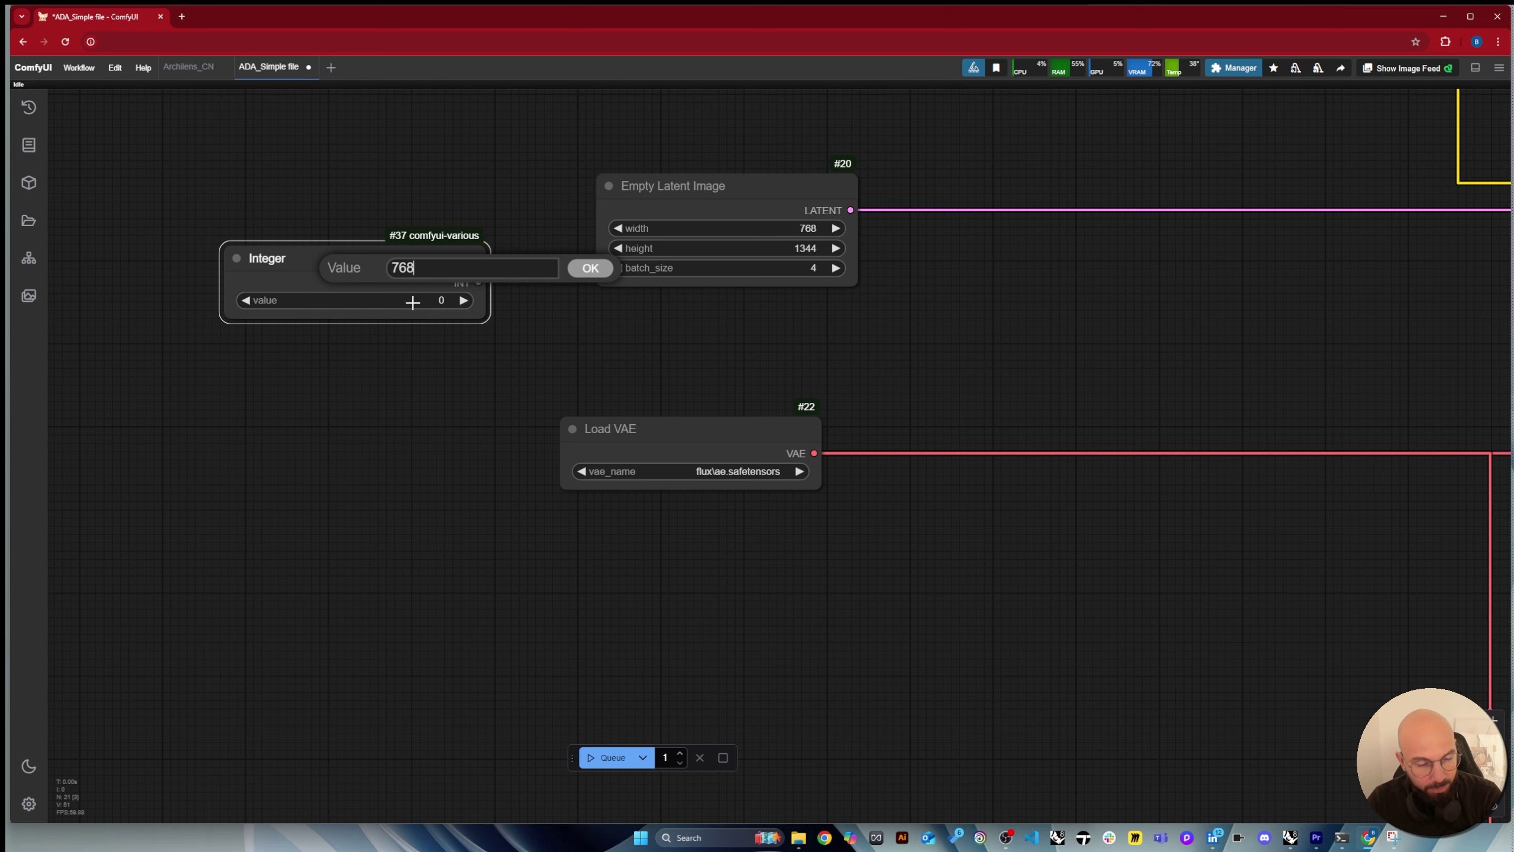
key("Return")
left_click_drag(479, 282, 611, 338)
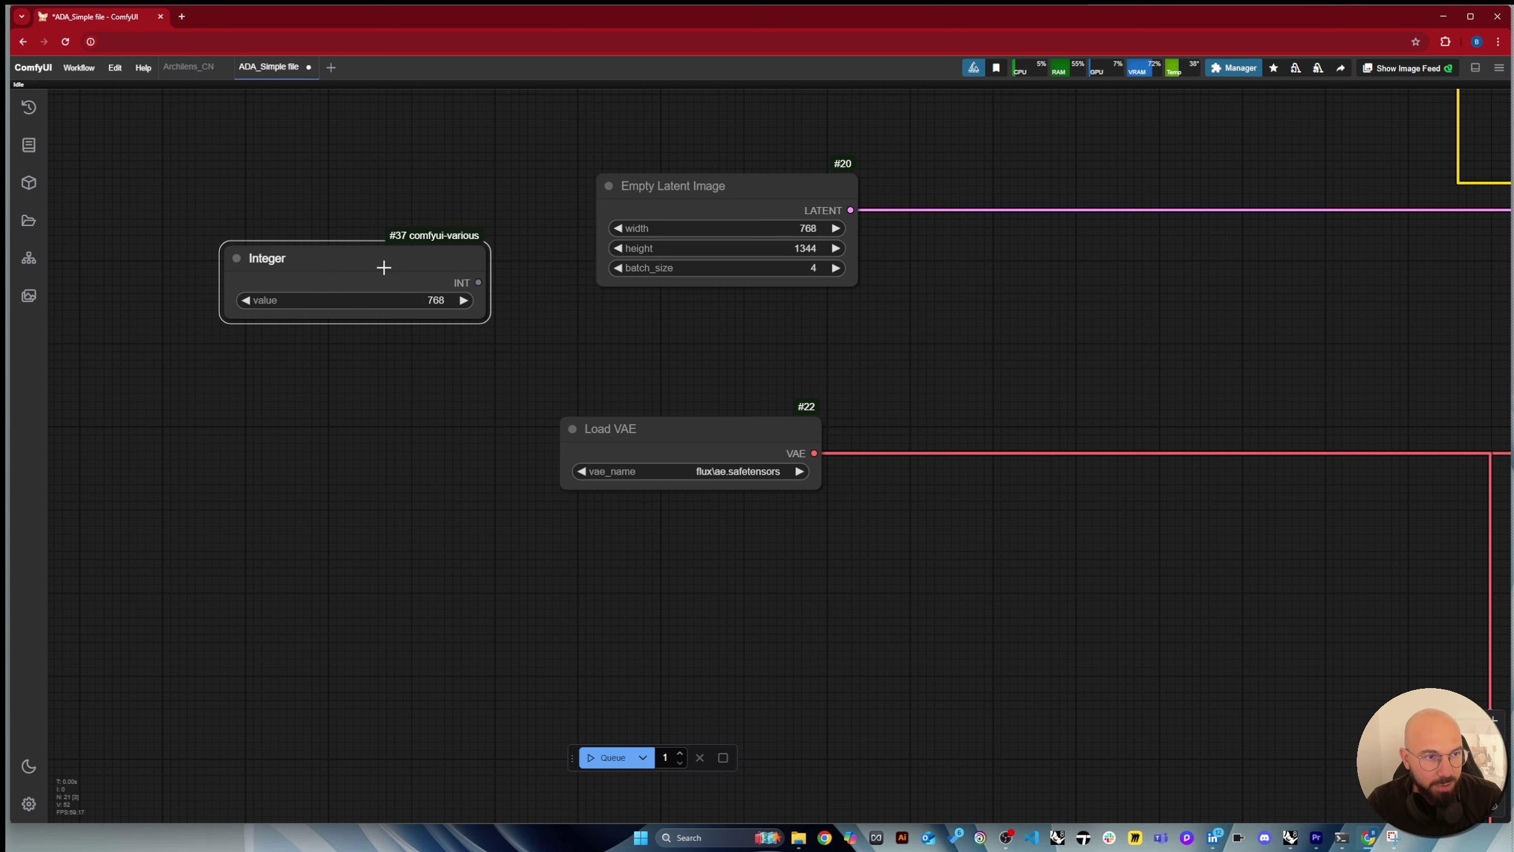
left_click_drag(385, 268, 370, 250)
Add a second comfyui-various Integer node and place it directly below the 768 one.
double_click(299, 370)
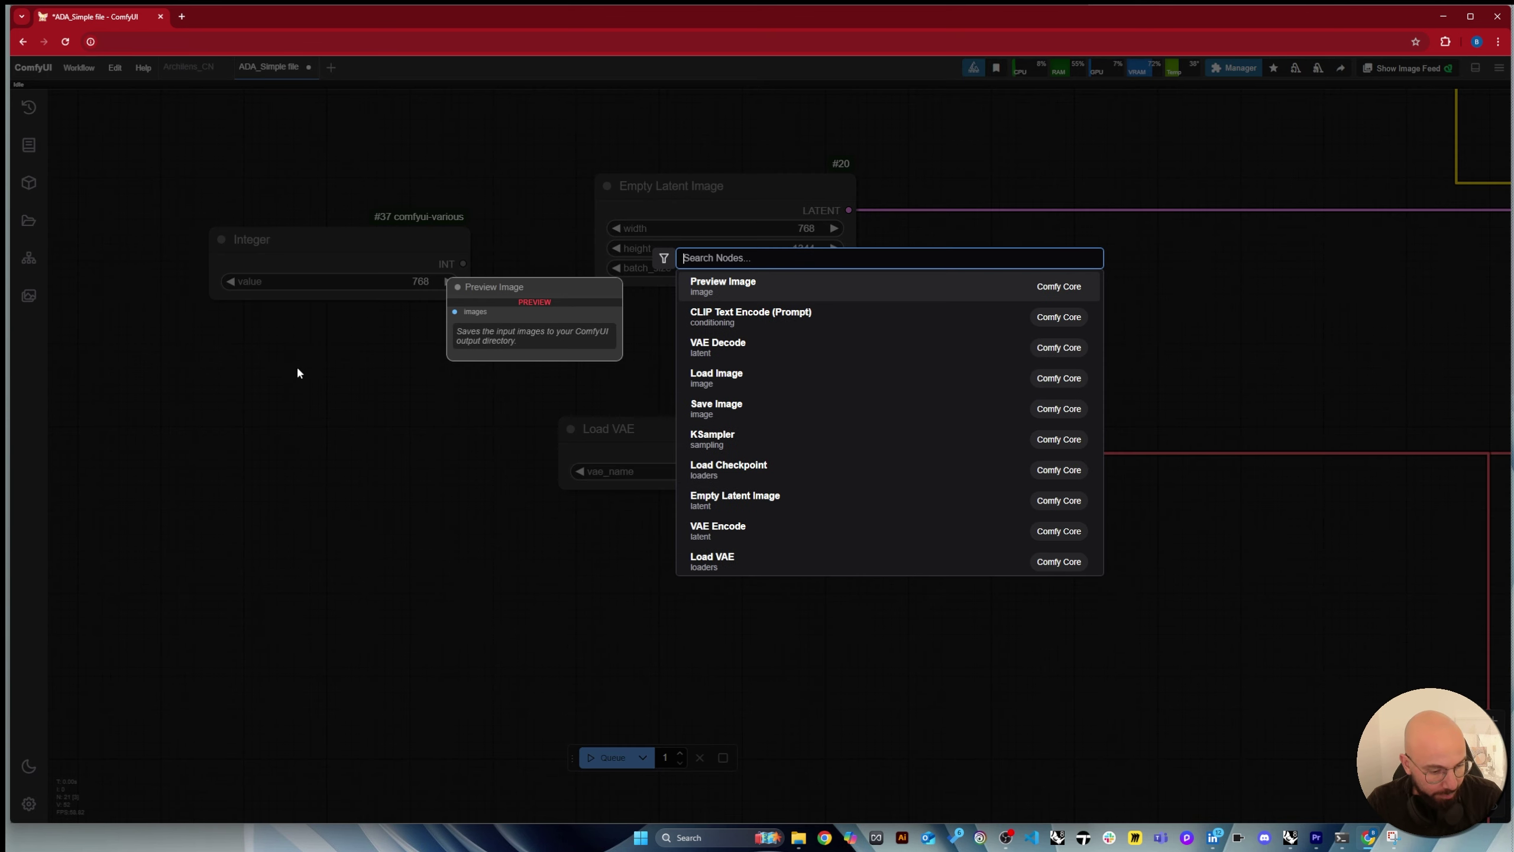
type("integ")
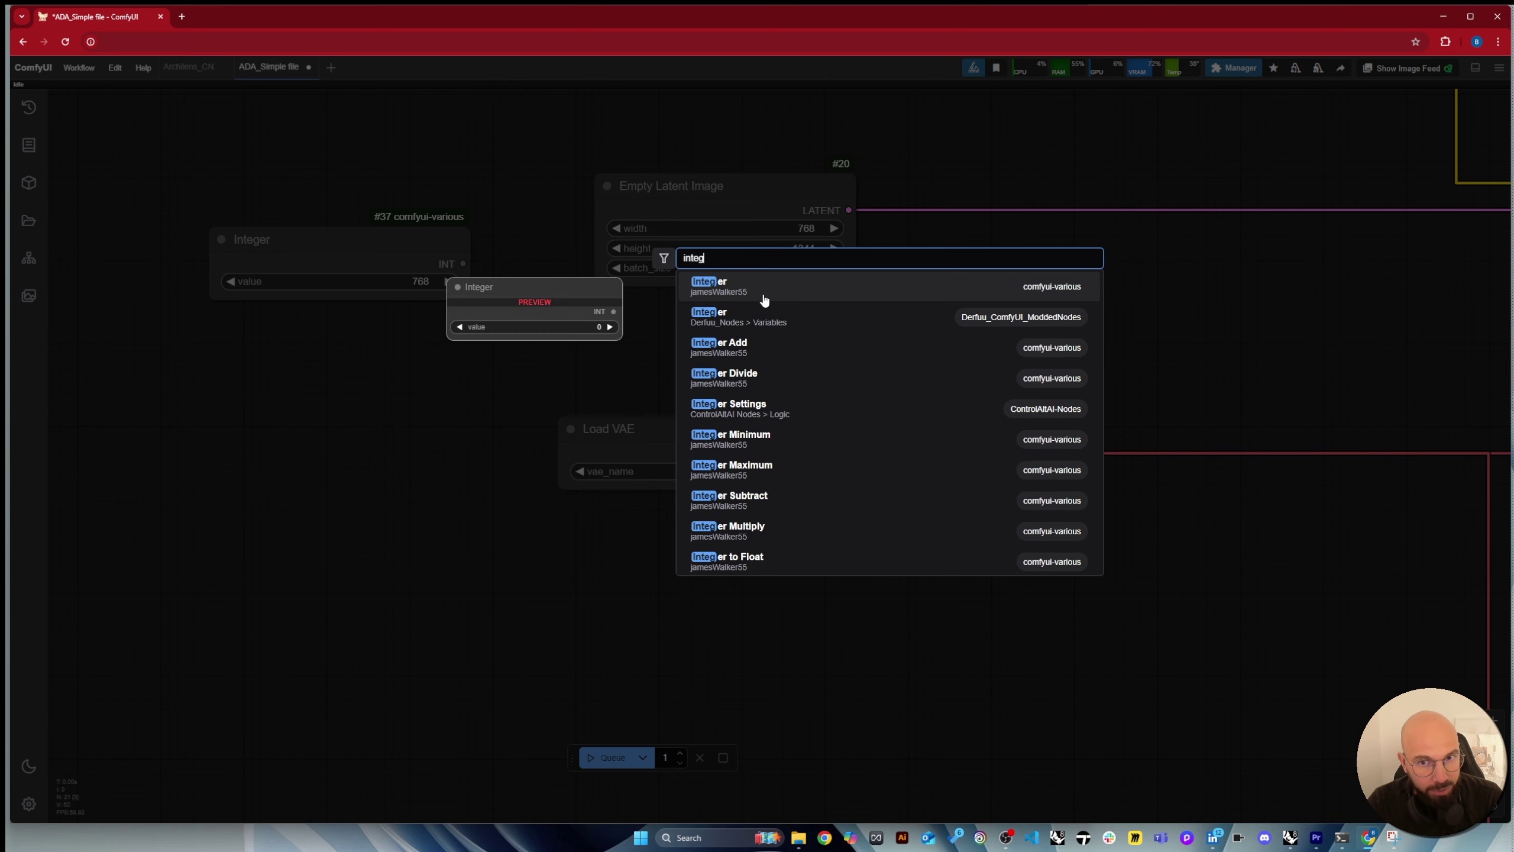
left_click(765, 300)
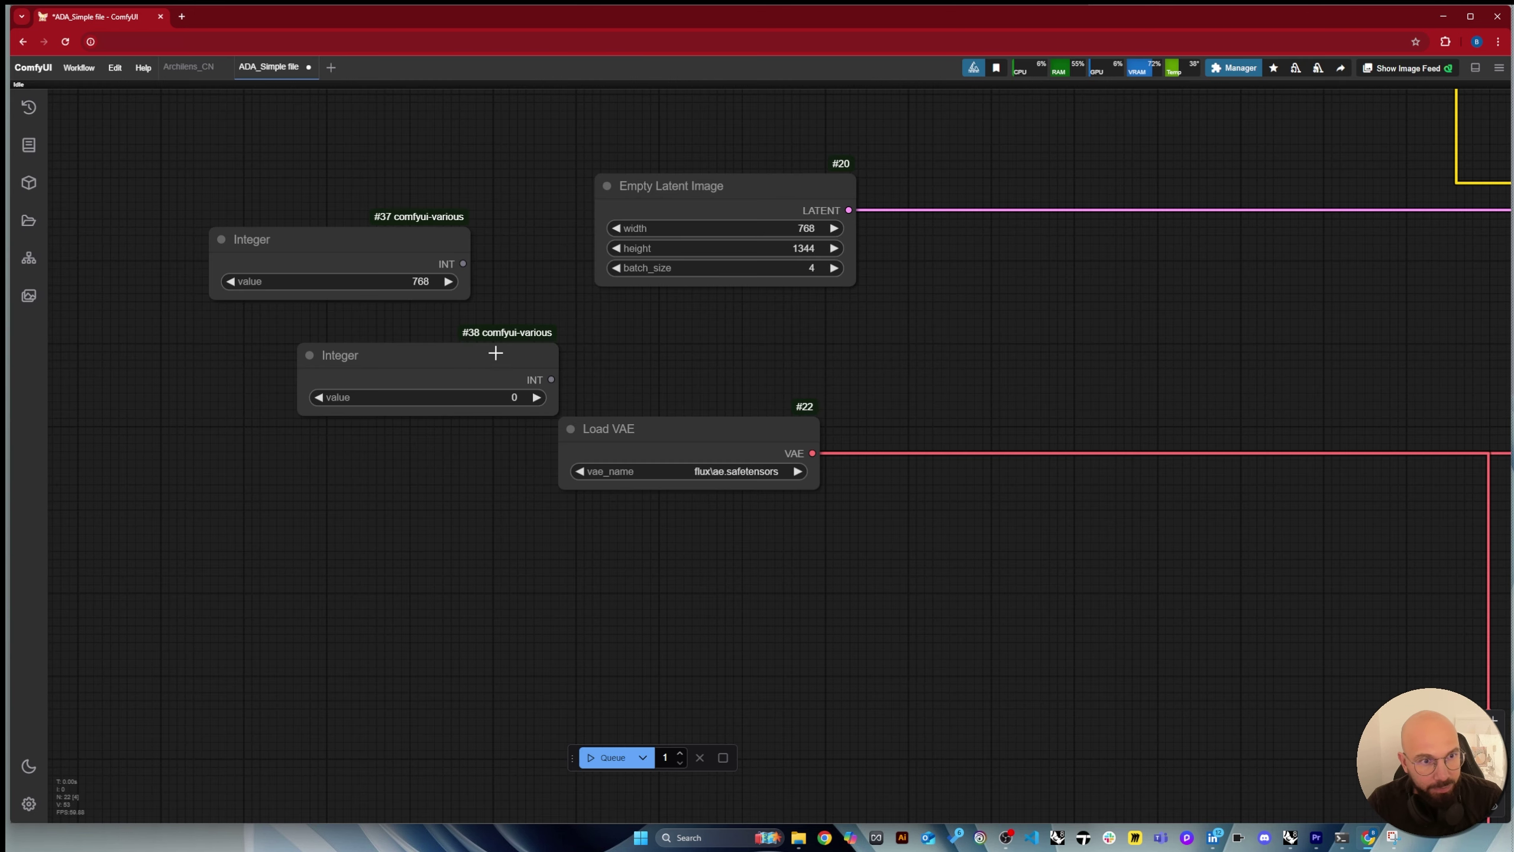
left_click_drag(494, 349, 384, 336)
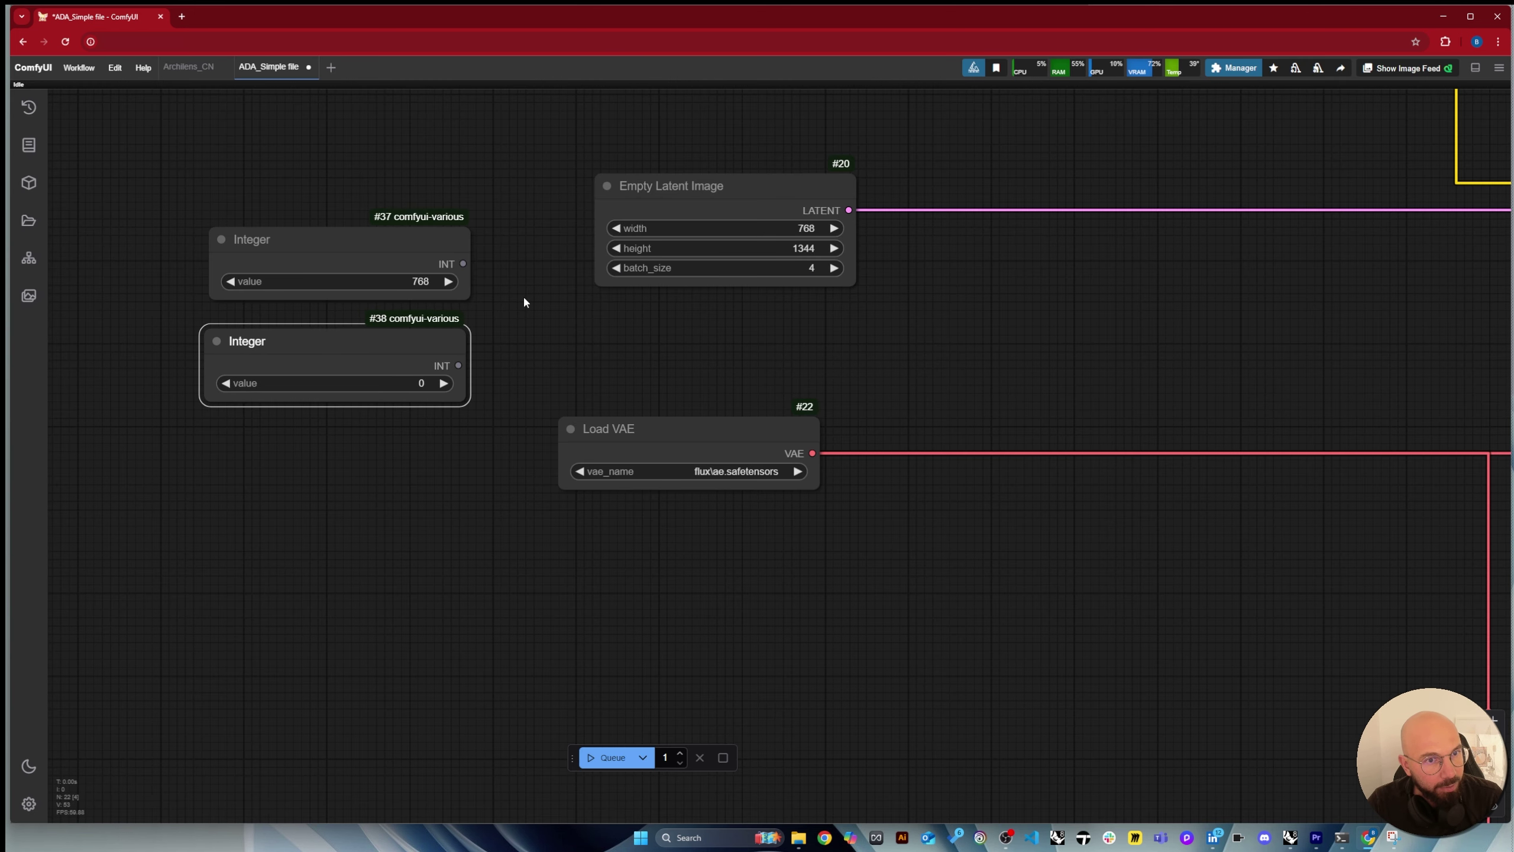
Set the value of the second Integer node, the one below the 768 node, to 1344.
left_click(415, 383)
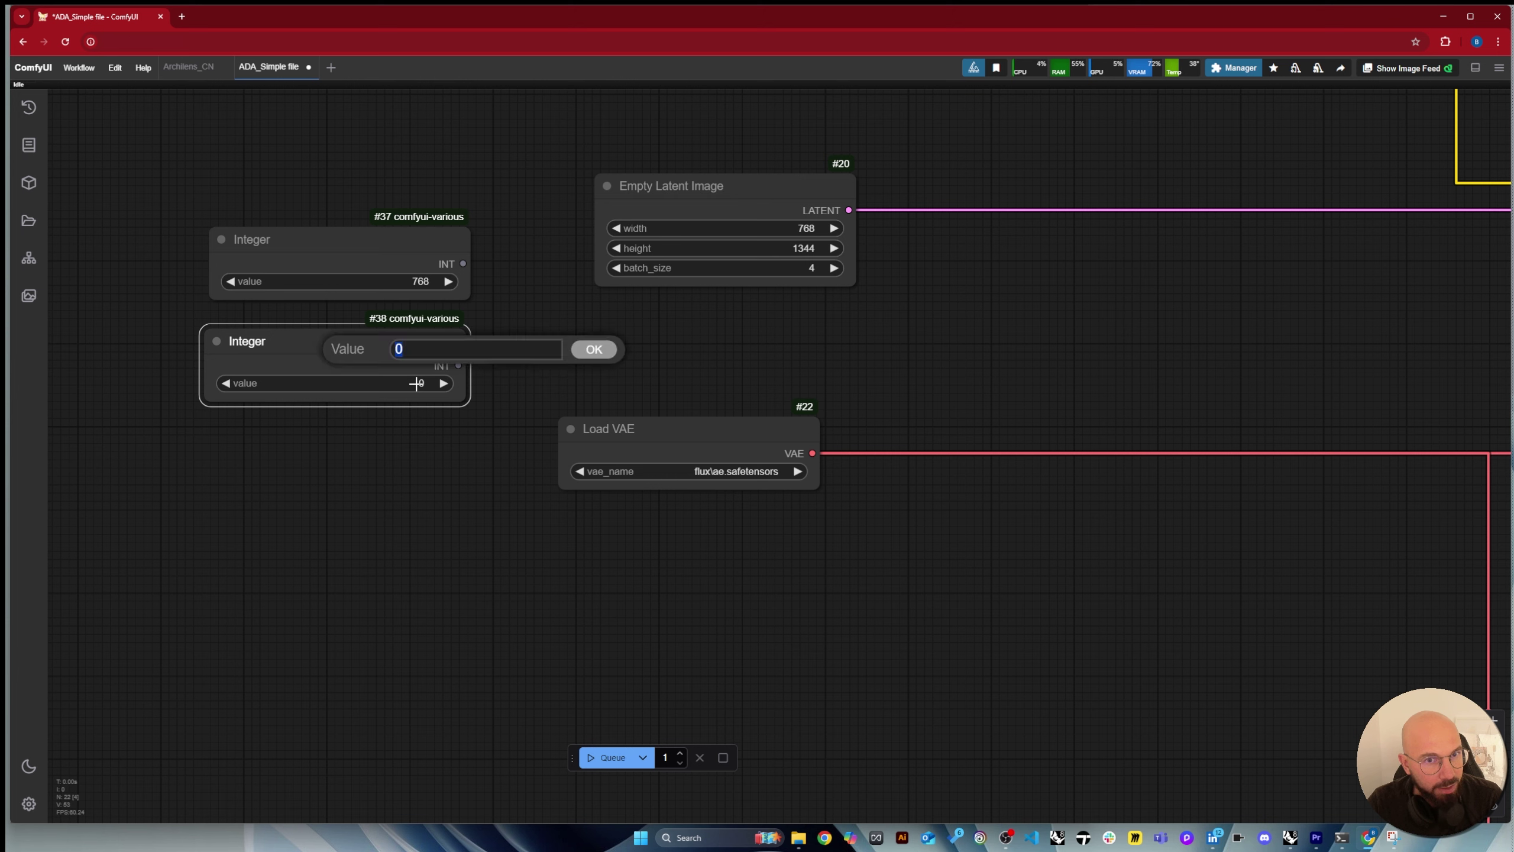
type("1344")
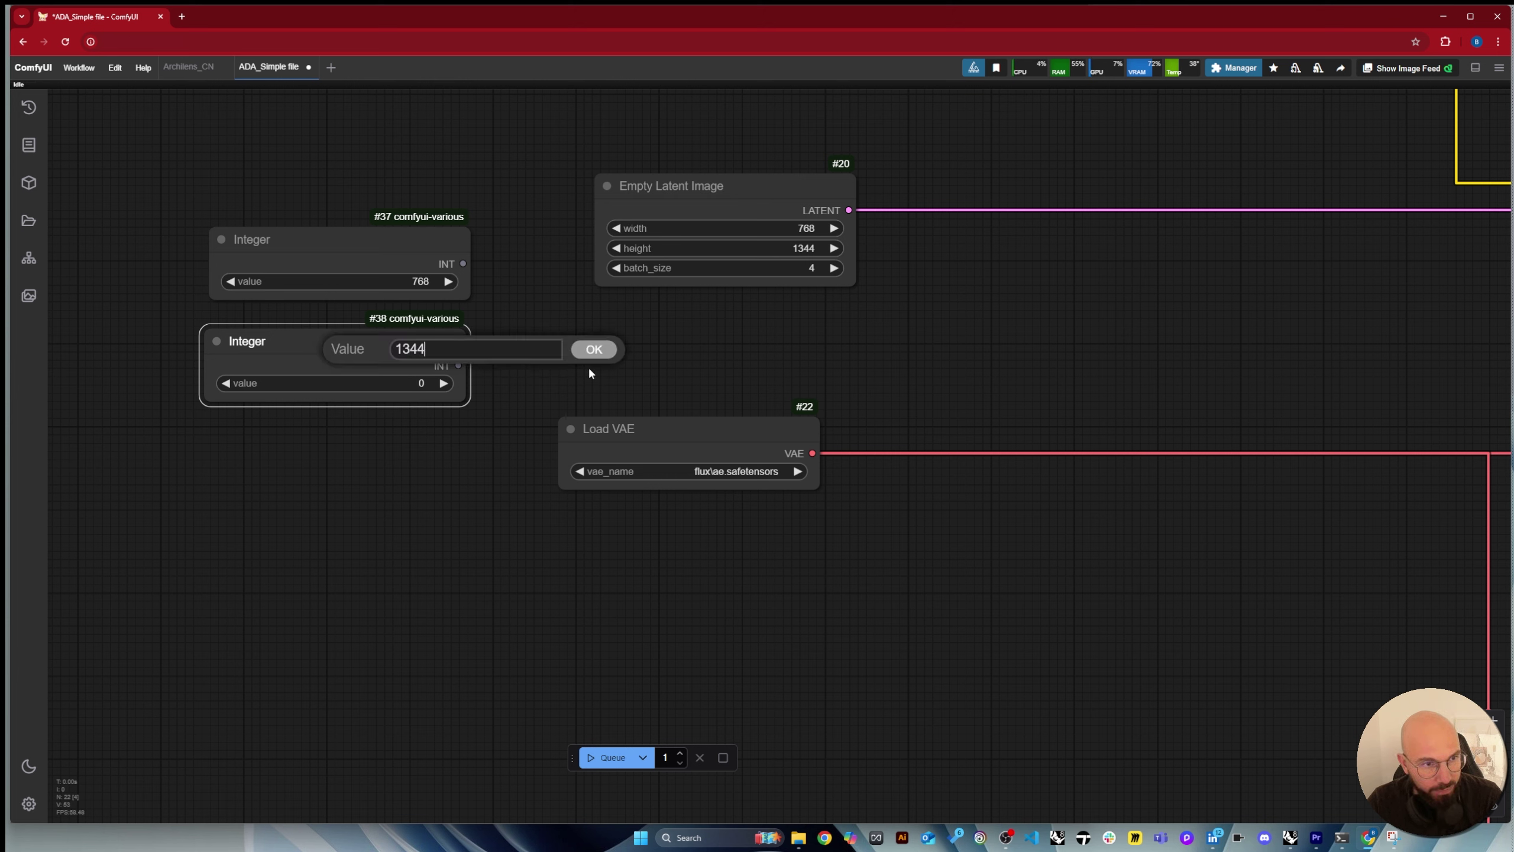
key("Return")
Convert the width and height widgets of the Empty Latent Image node to inputs.
left_click_drag(466, 267, 673, 207)
left_click(673, 206)
right_click(674, 201)
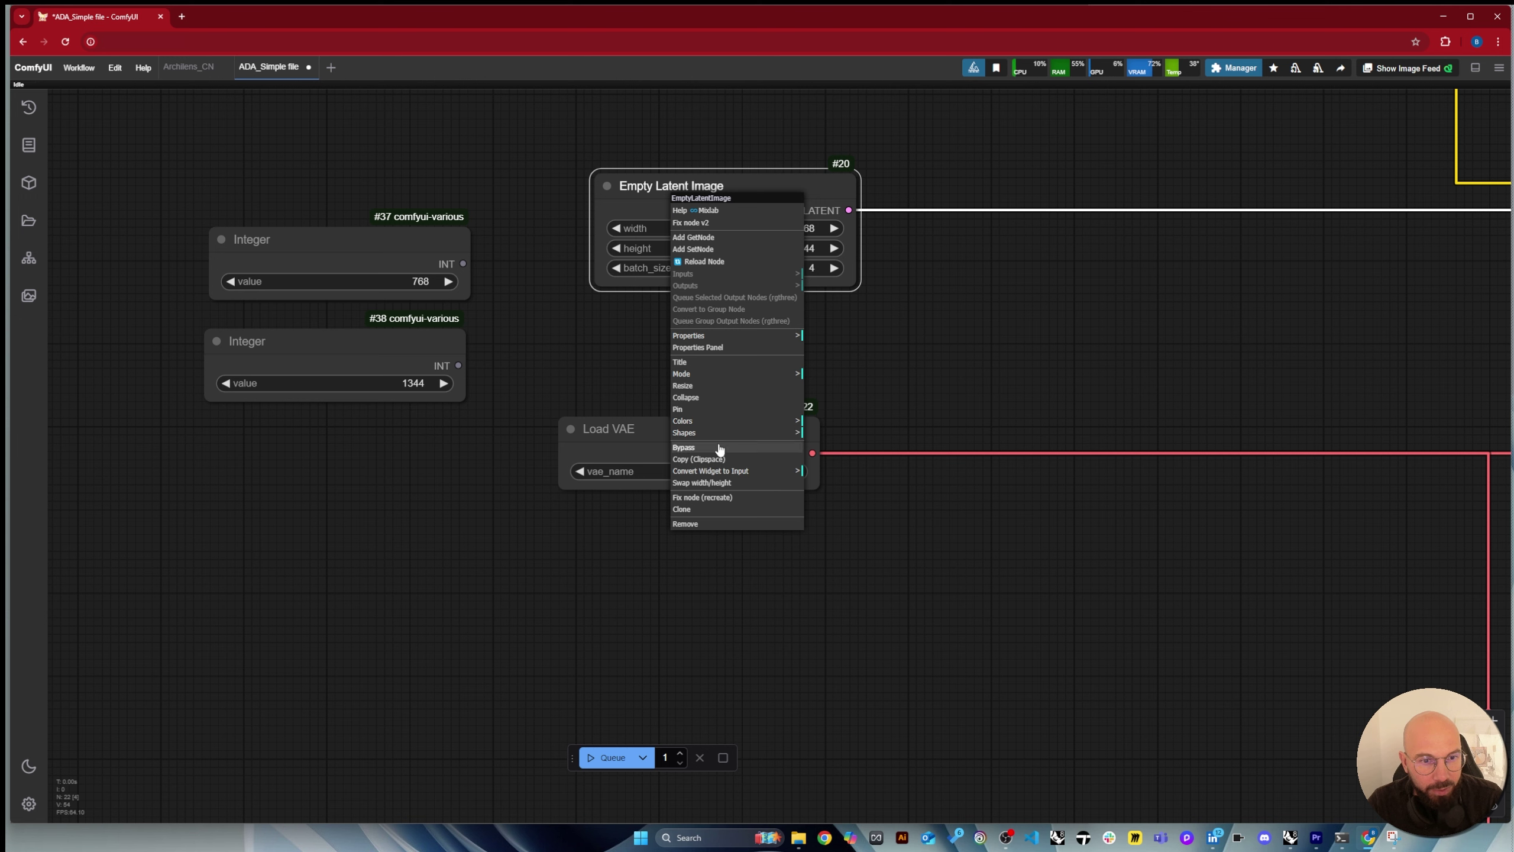
left_click(727, 471)
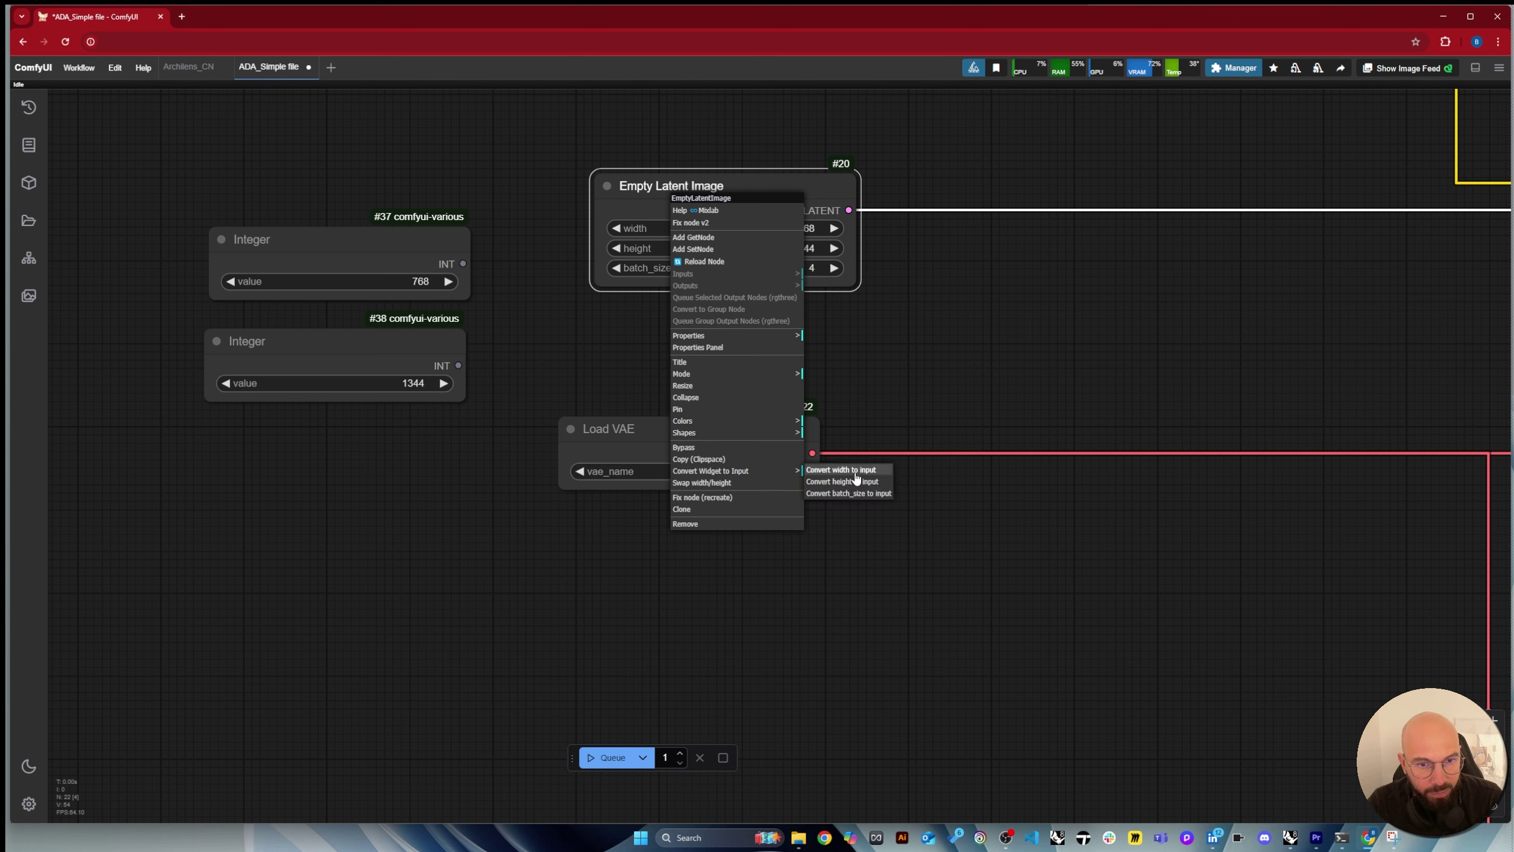
left_click(856, 471)
right_click(693, 210)
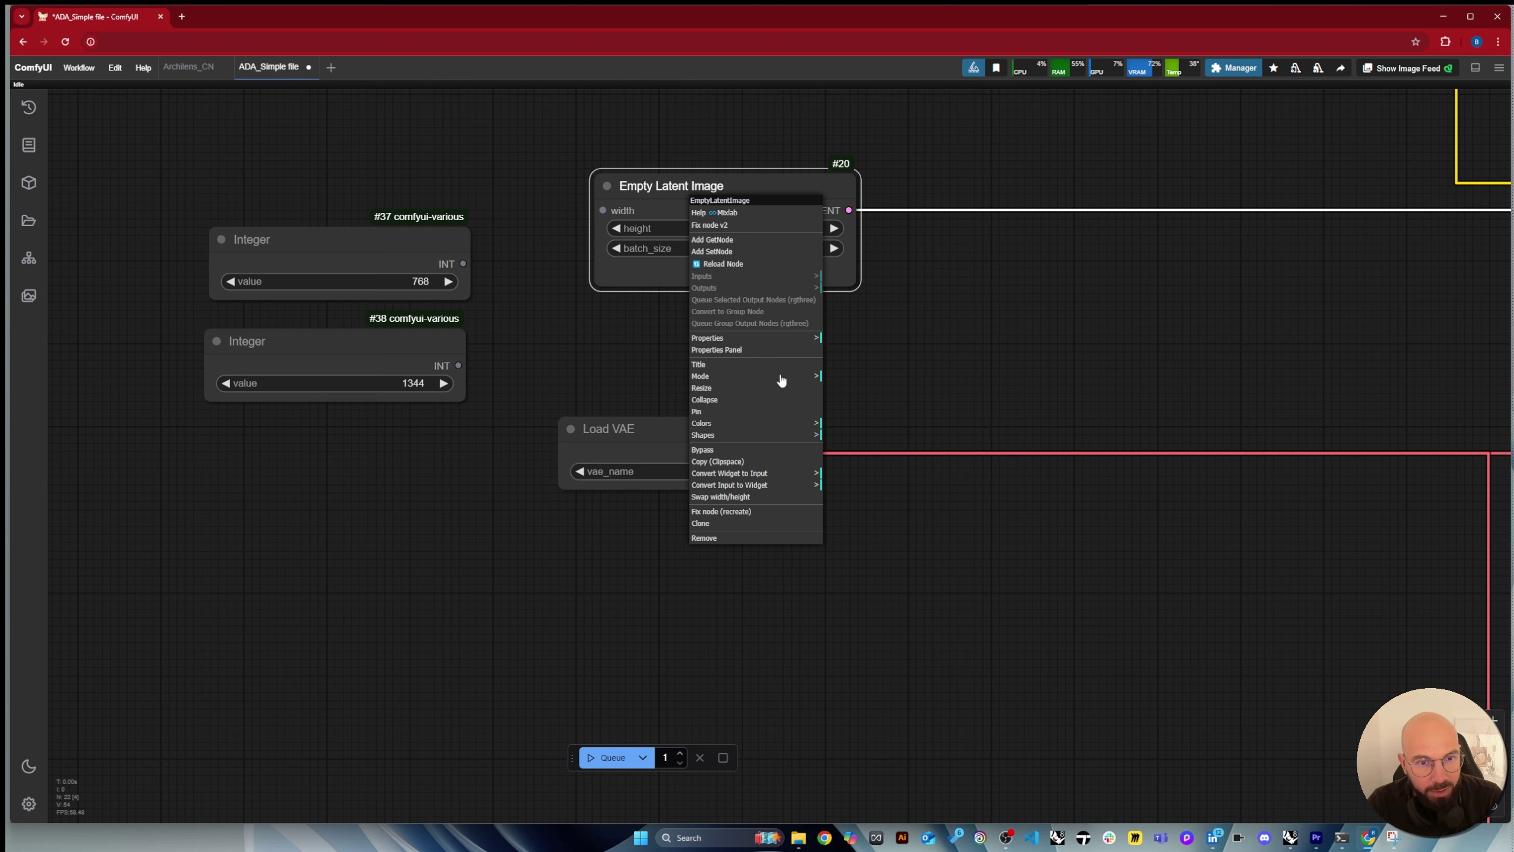
left_click(760, 474)
left_click(872, 472)
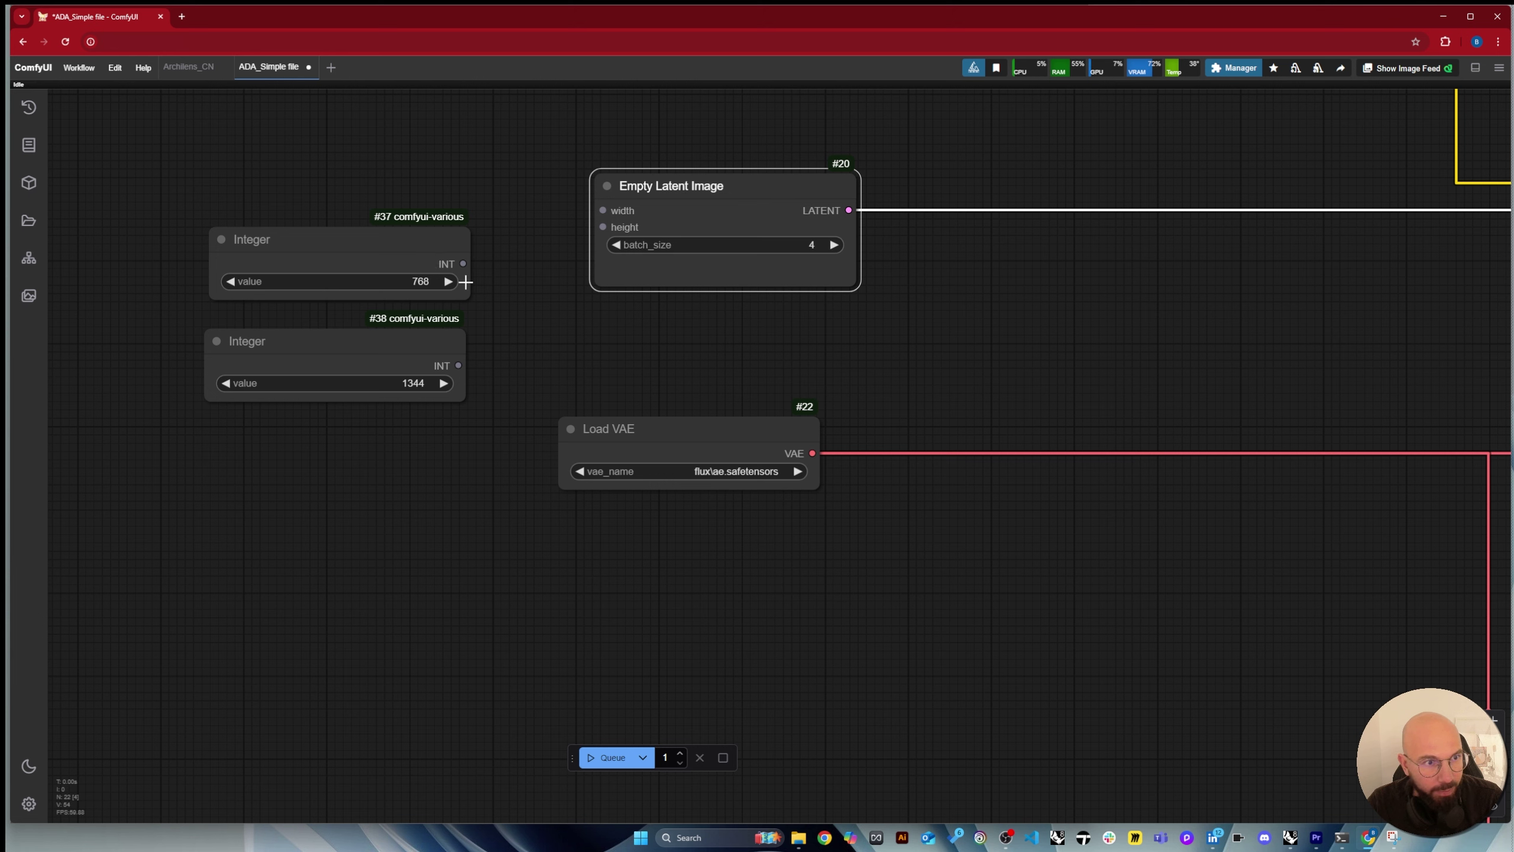
Connect the 768 Integer to Empty Latent Image's height and the 1344 Integer, placed above it, to width.
left_click_drag(464, 264, 469, 264)
left_click_drag(567, 244, 604, 226)
left_click_drag(406, 347, 603, 210)
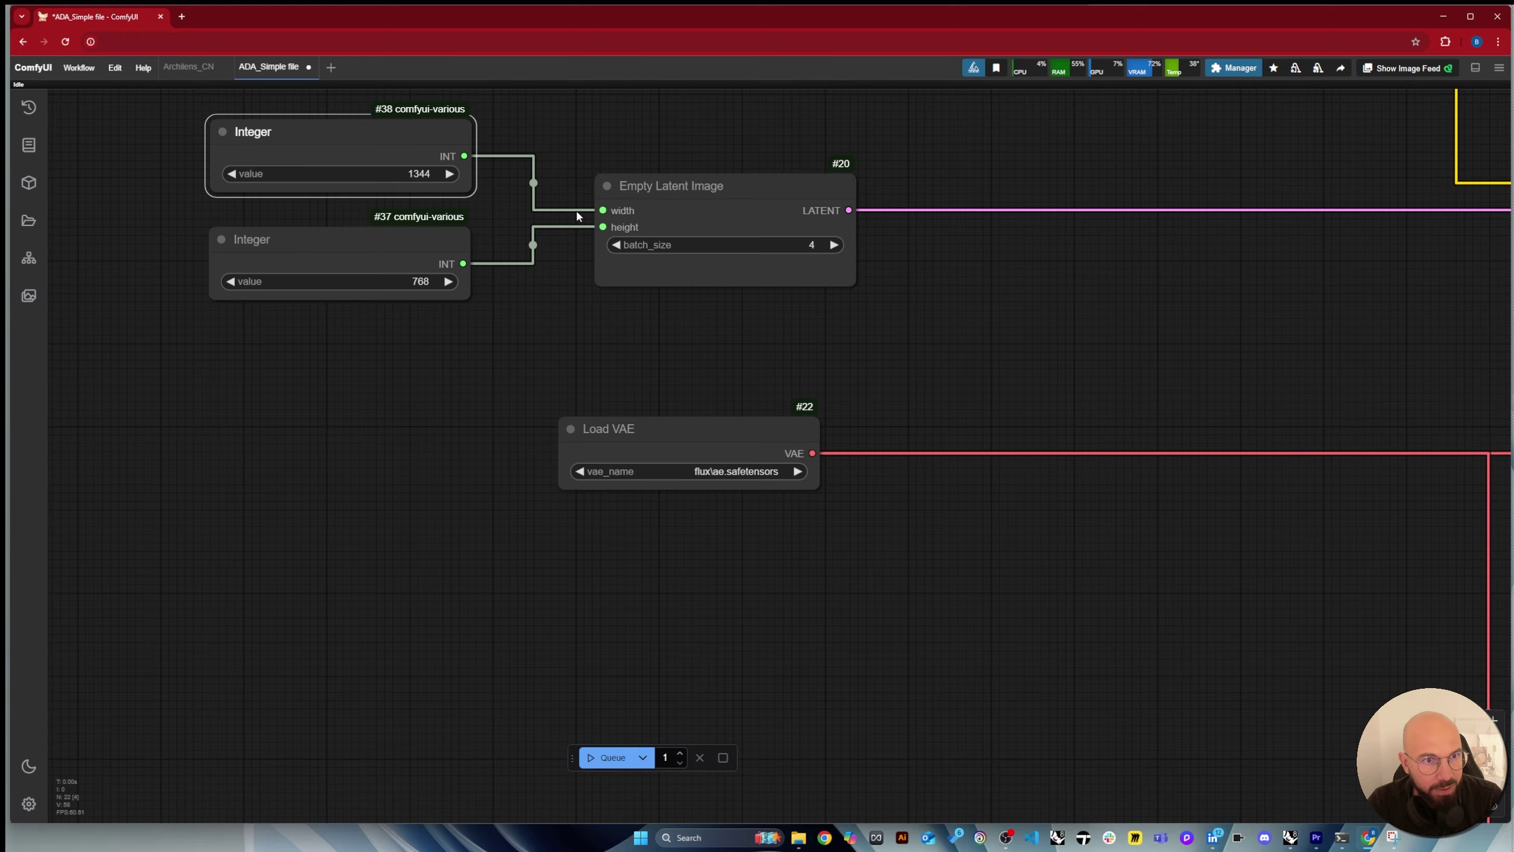
Connect the 1344 Integer to the Resize Image node's width input and the 768 Integer to its height input.
scroll(525, 152, "down", 3)
scroll(542, 149, "down", 3)
scroll(677, 181, "down", 2)
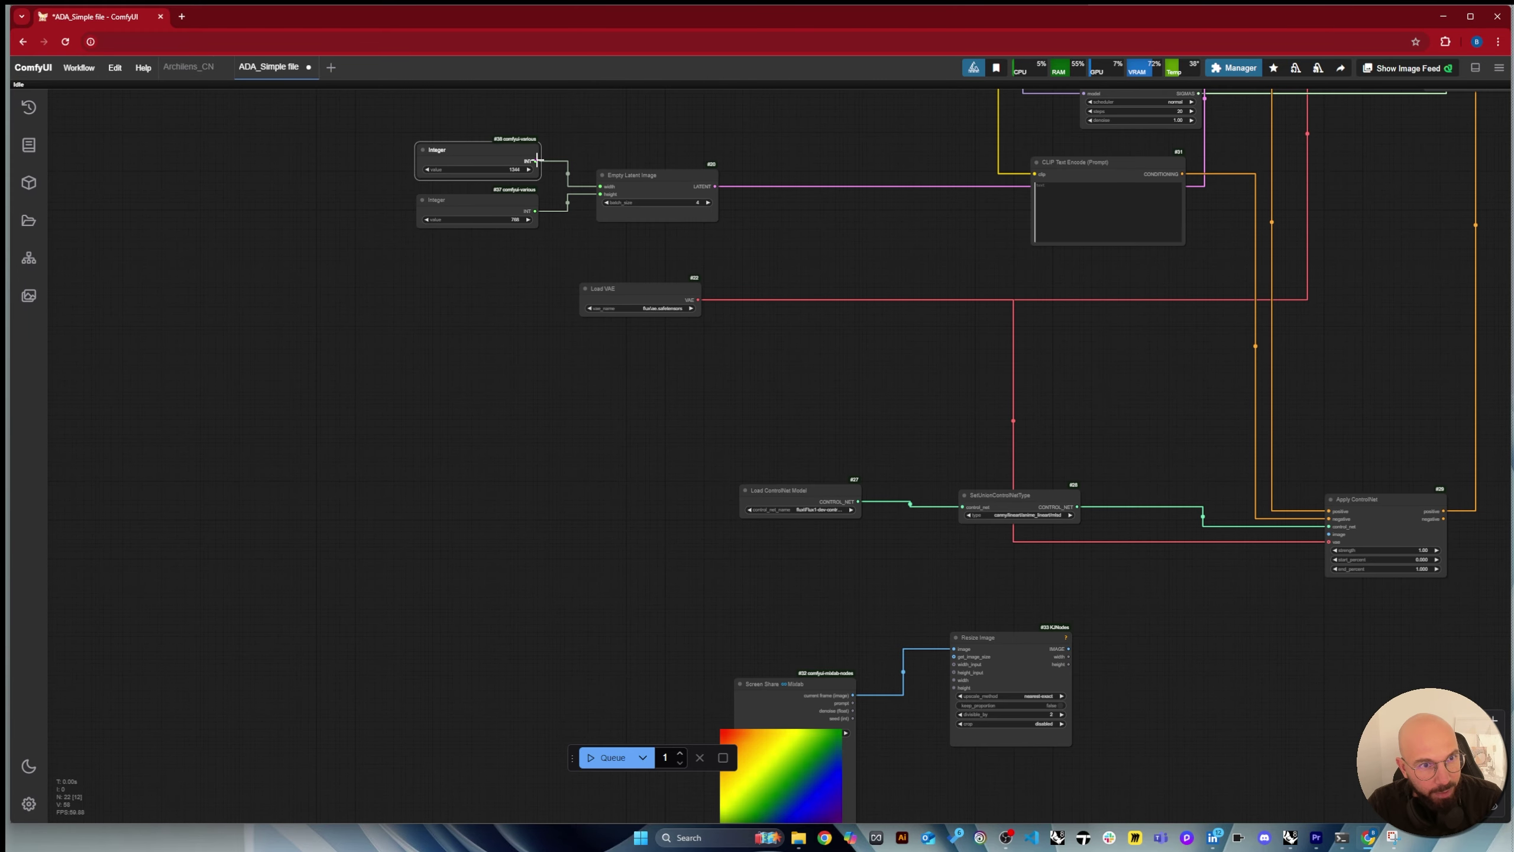
left_click_drag(537, 157, 956, 681)
scroll(956, 681, "up", 4)
scroll(894, 698, "down", 3)
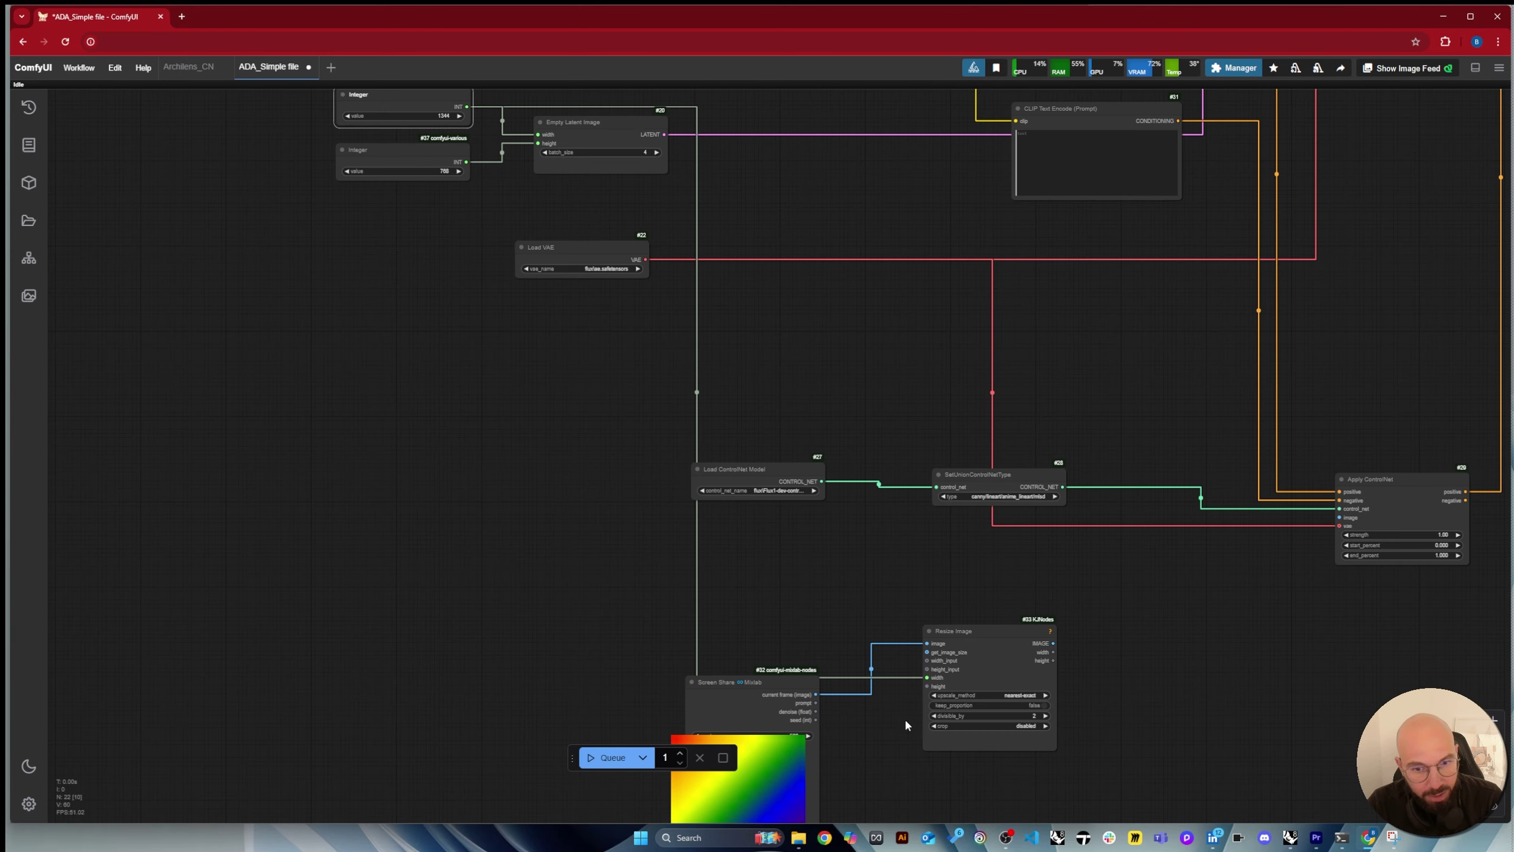
left_click_drag(466, 162, 925, 687)
Reposition the Resize Image and Screen Share nodes neatly below the ControlNet loader nodes.
scroll(1129, 729, "up", 6)
scroll(656, 421, "down", 4)
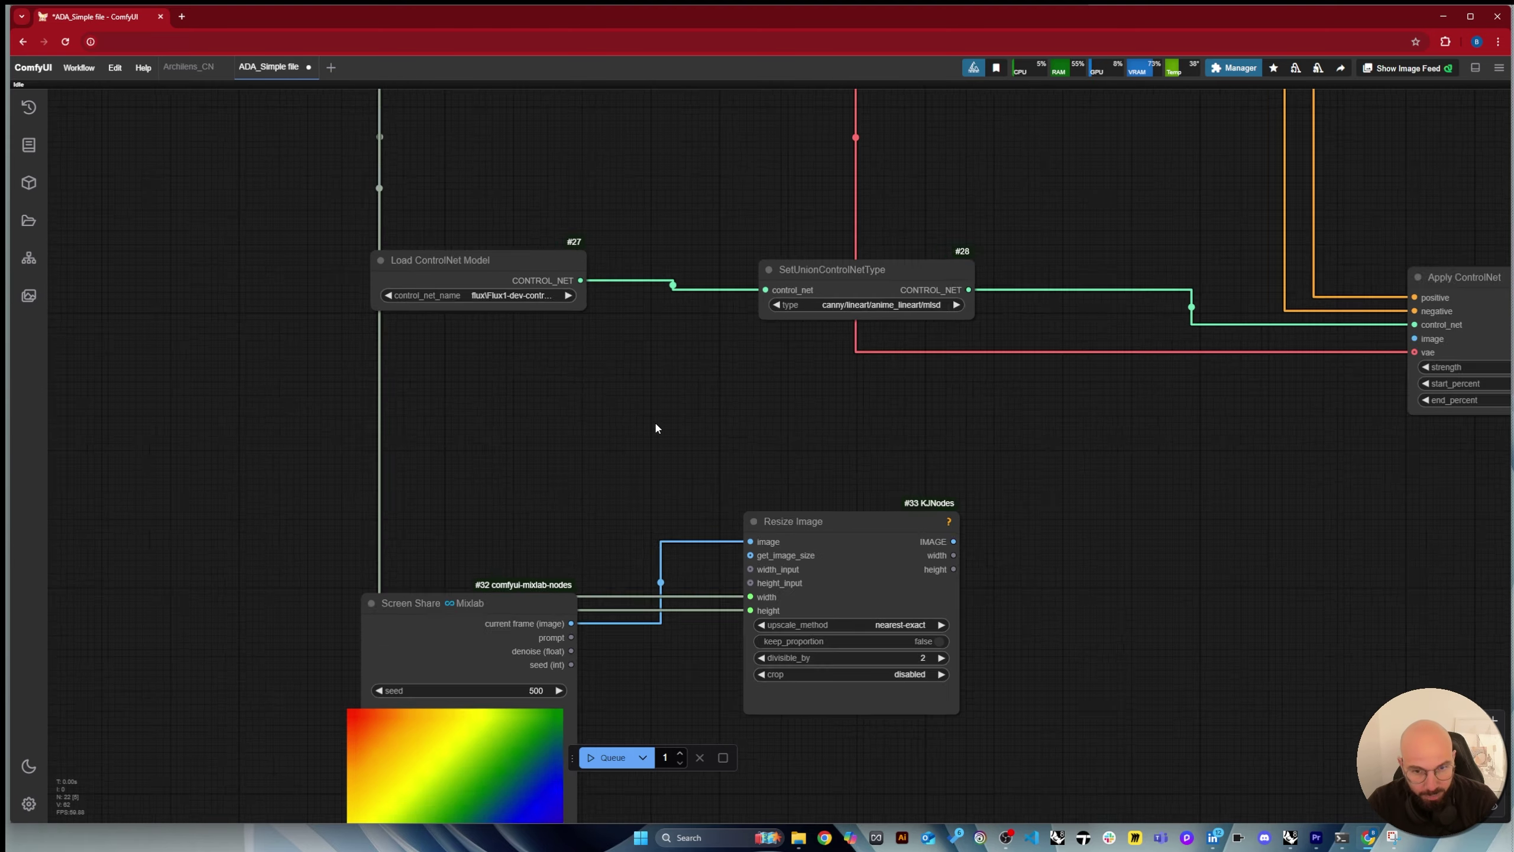
left_click_drag(785, 520, 757, 471)
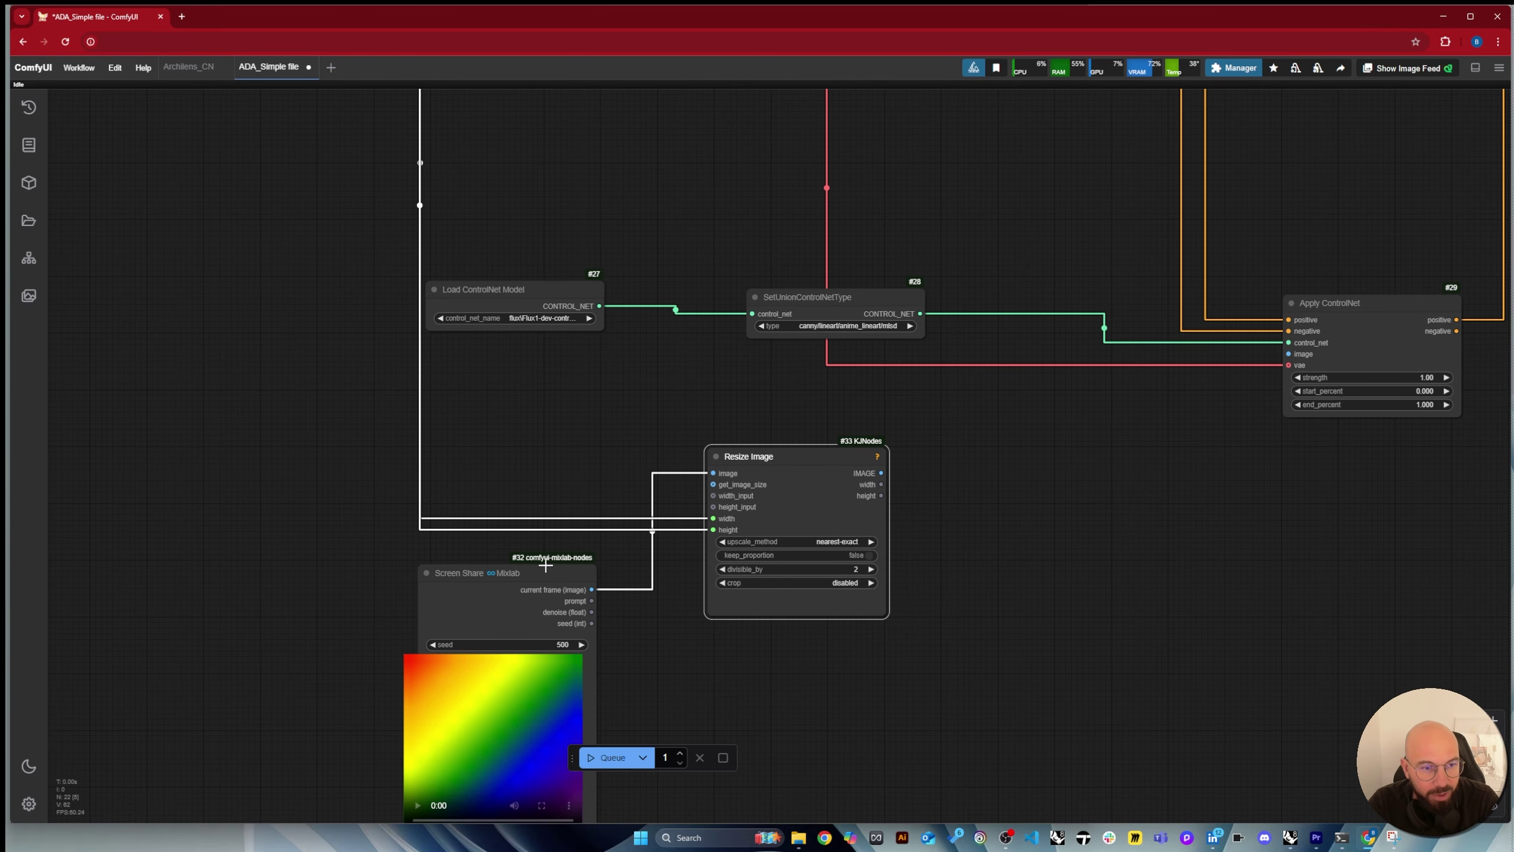
left_click_drag(543, 570, 563, 568)
scroll(783, 446, "down", 1)
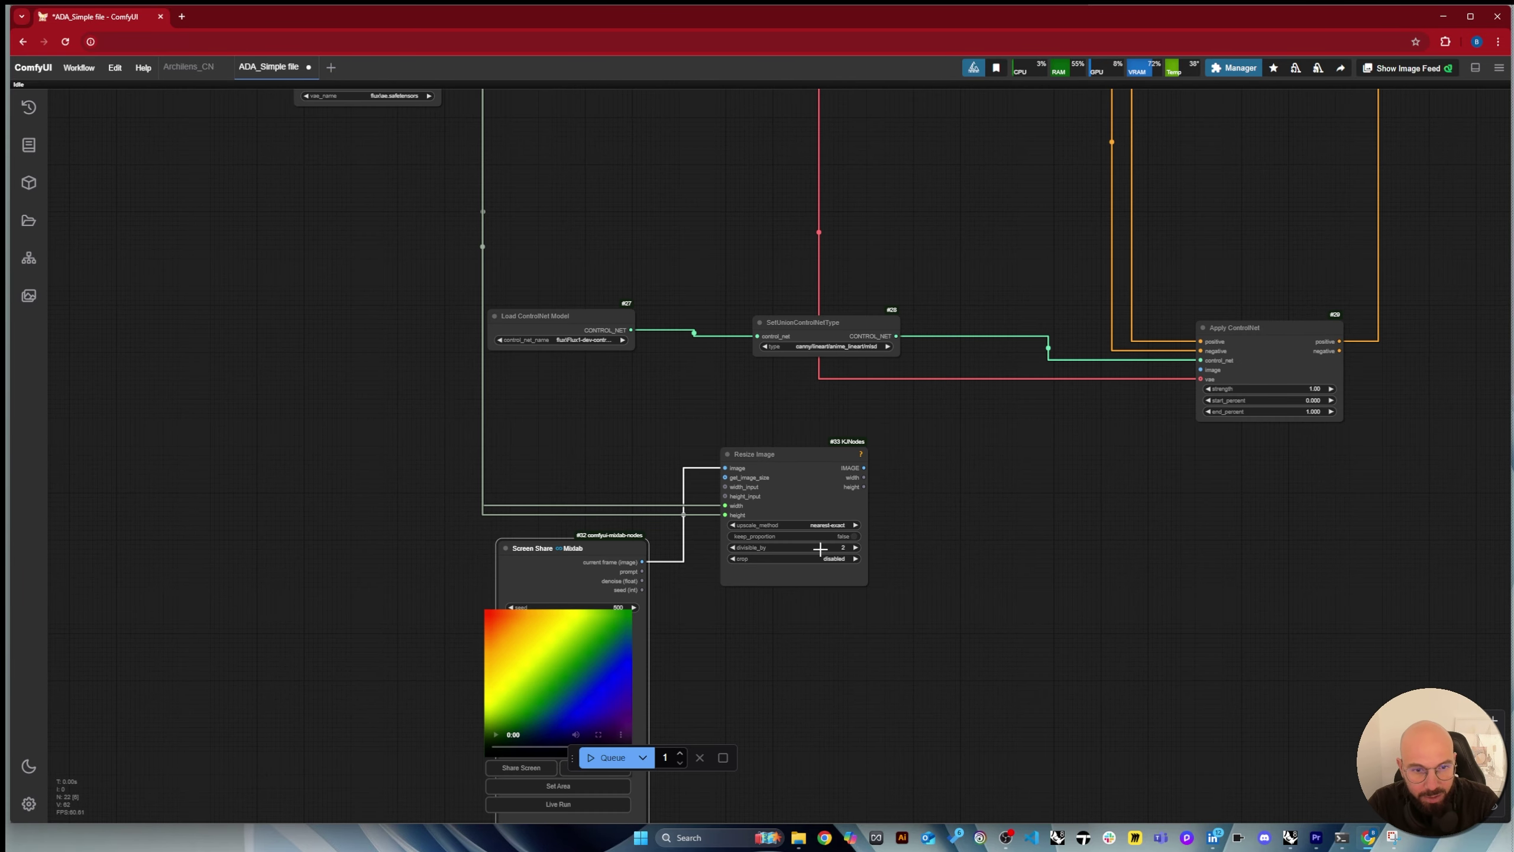
scroll(727, 562, "down", 2)
scroll(901, 545, "up", 1)
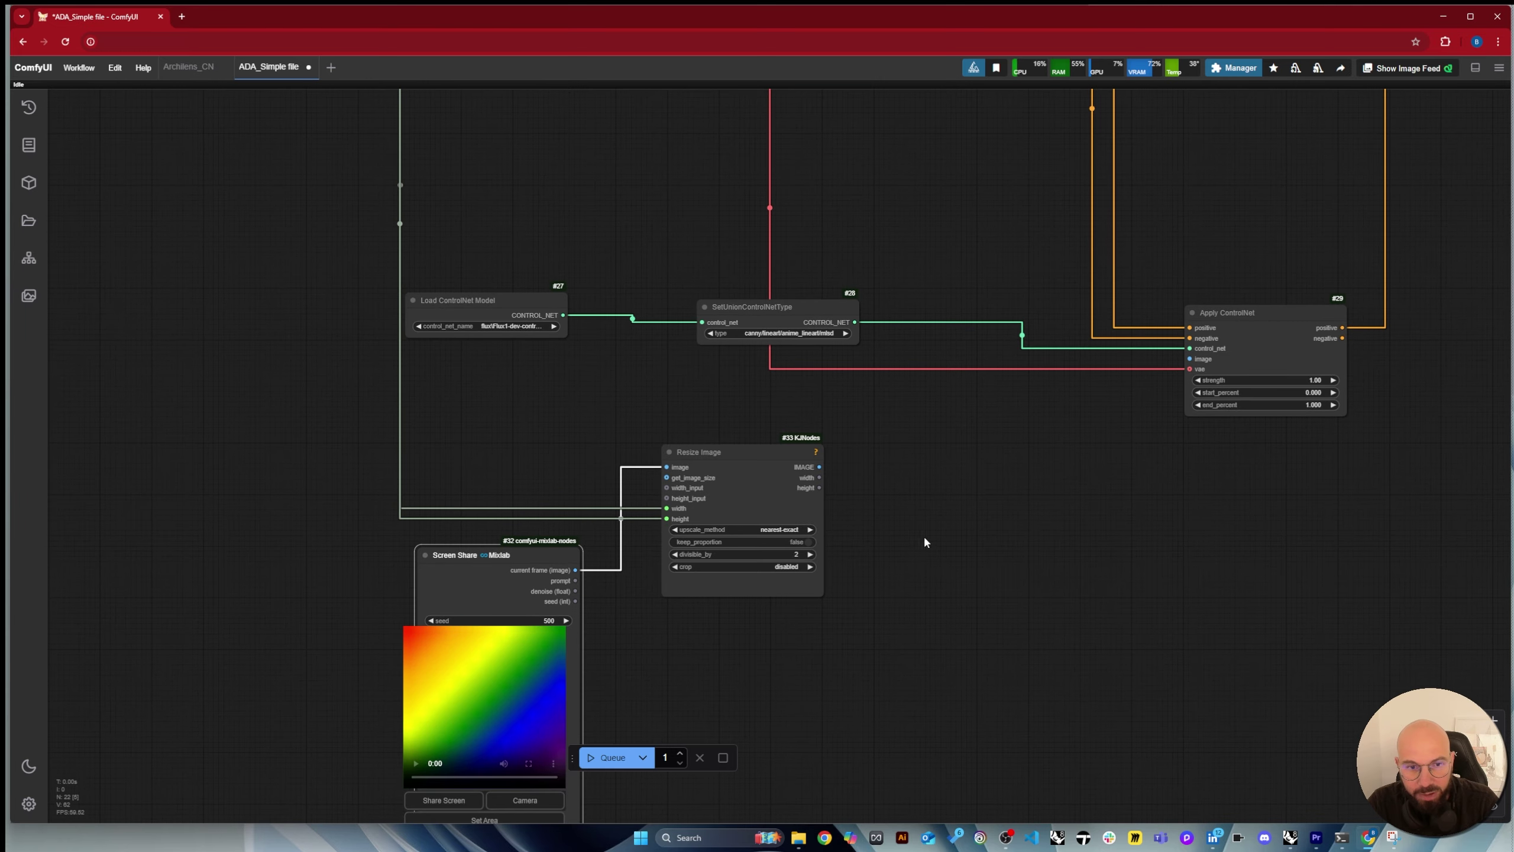
scroll(852, 519, "up", 3)
scroll(724, 427, "down", 1)
left_click_drag(718, 432, 700, 422)
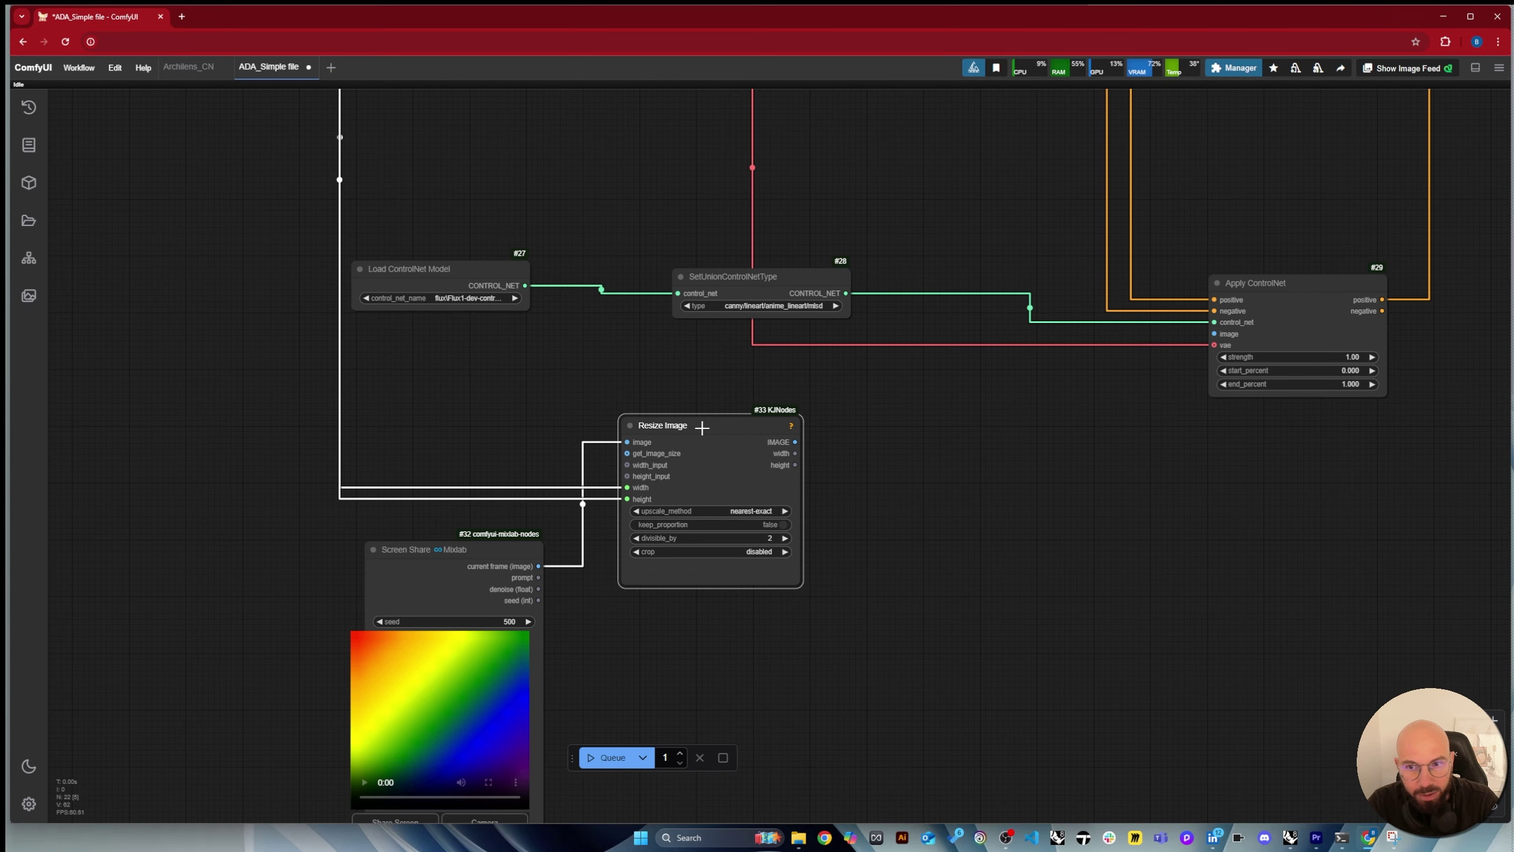
scroll(703, 425, "down", 1)
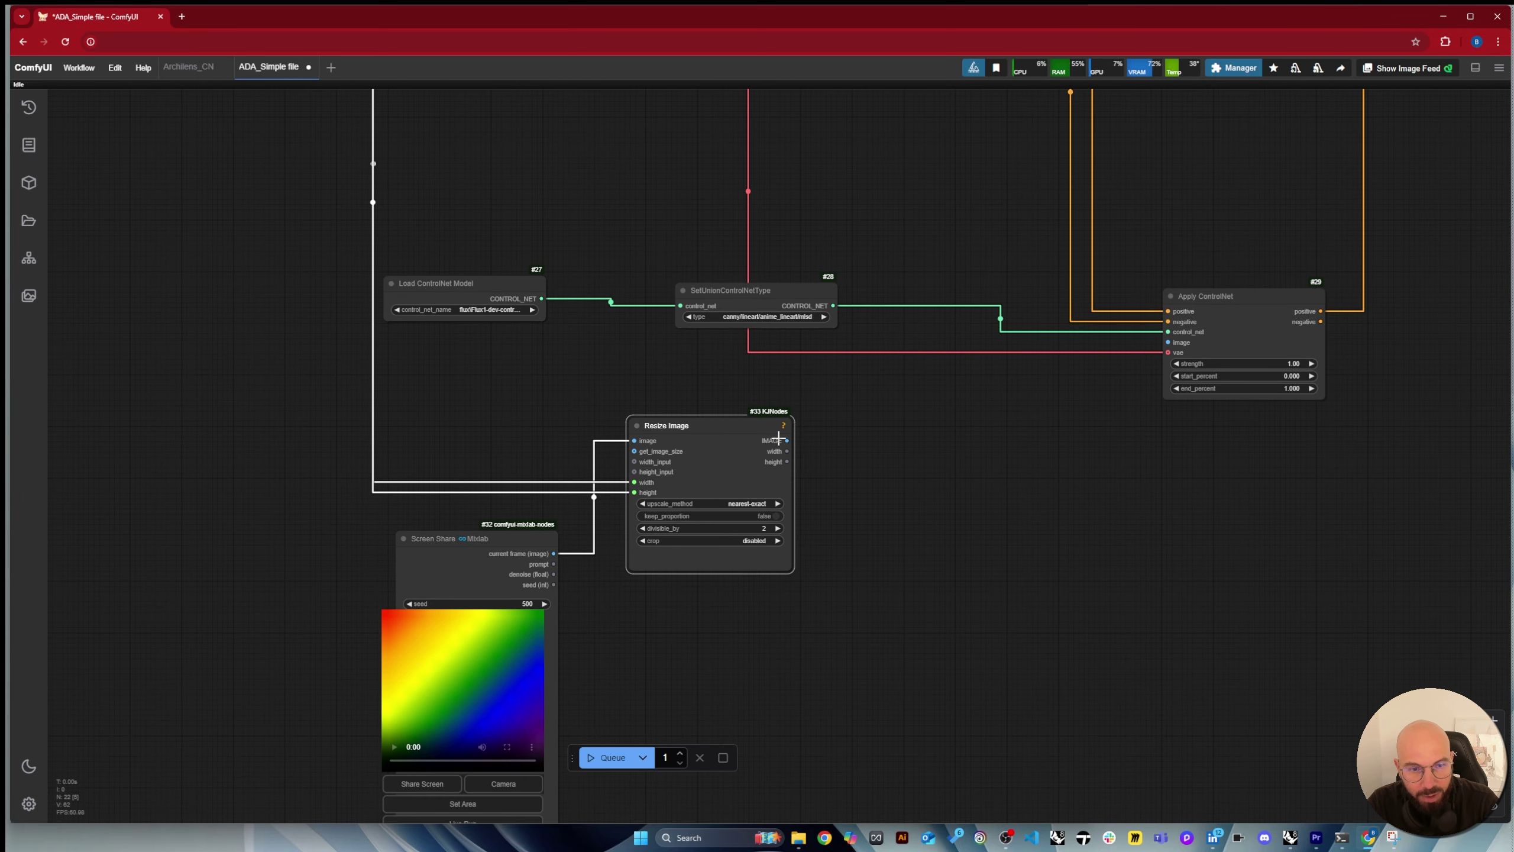
Add an AIO Aux Preprocessor node beside Resize Image and connect Resize Image's IMAGE output to its image input.
double_click(980, 486)
type("a")
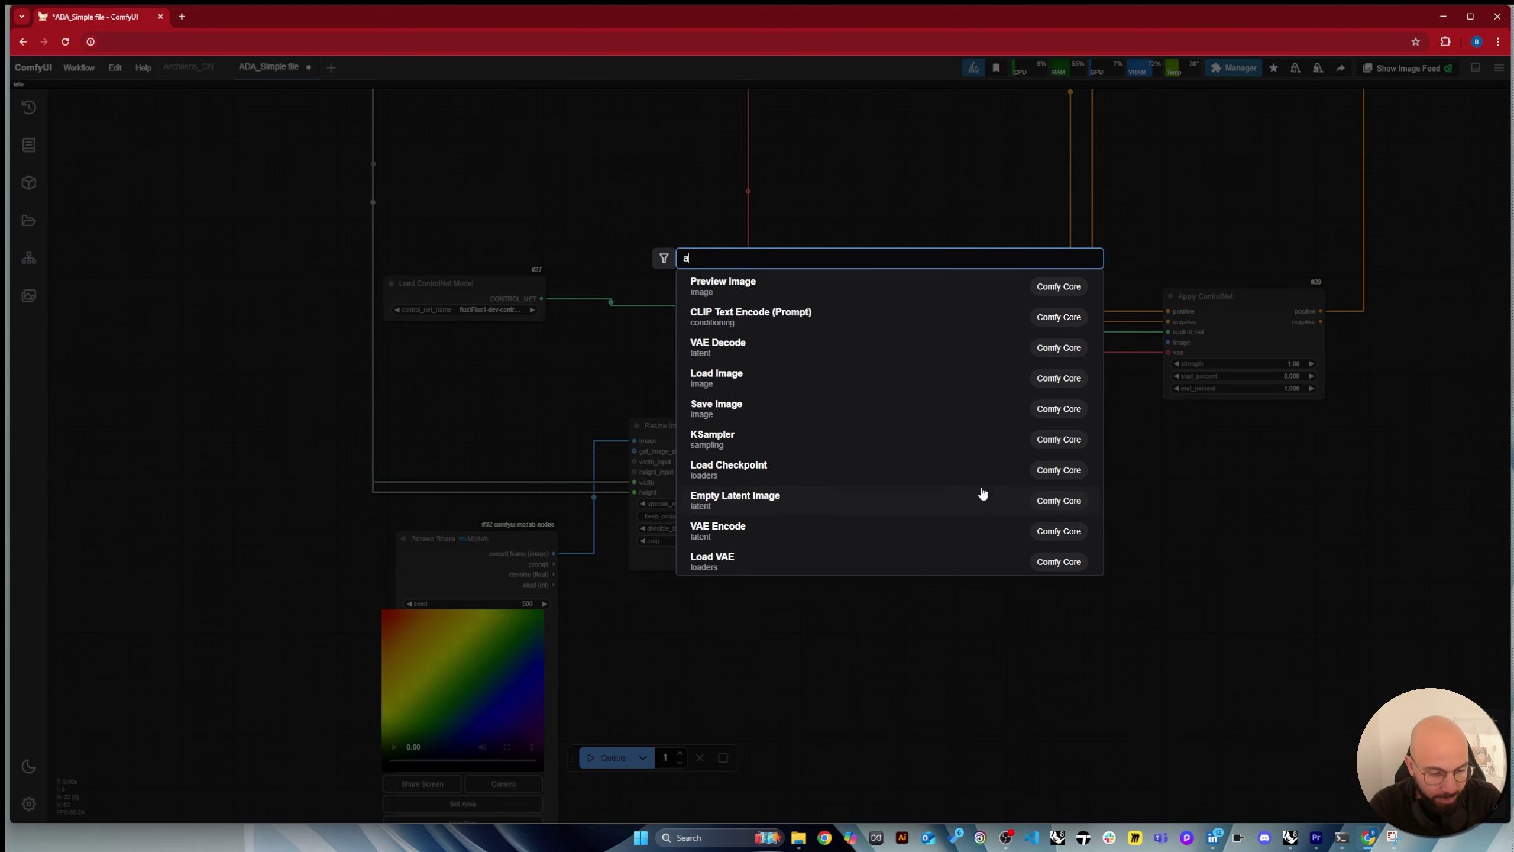
type("io")
left_click(922, 285)
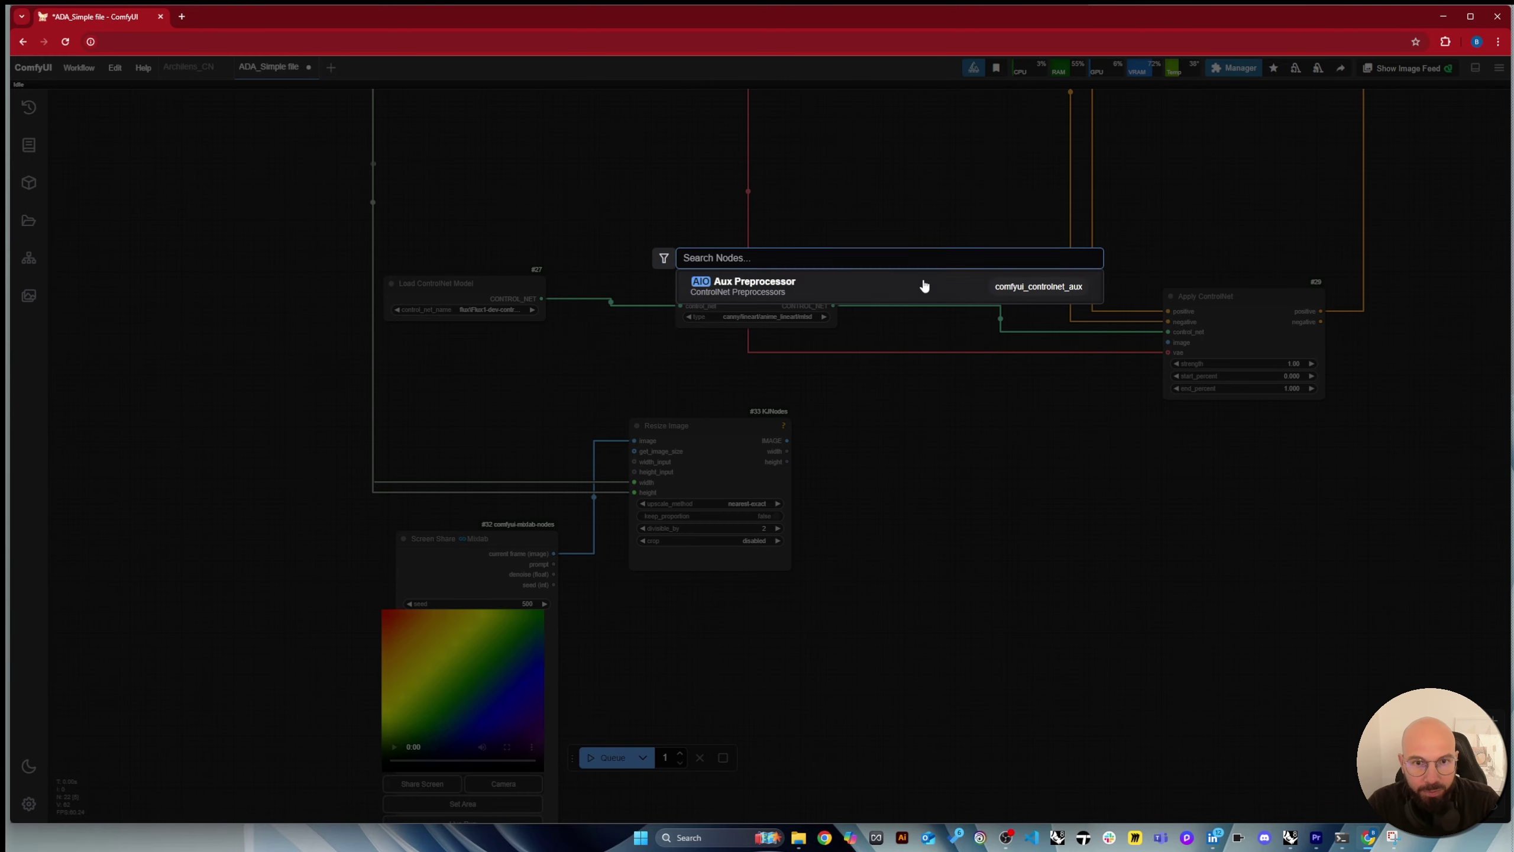
left_click_drag(1036, 471, 923, 447)
left_click_drag(787, 440, 873, 472)
left_click_drag(1004, 495, 999, 480)
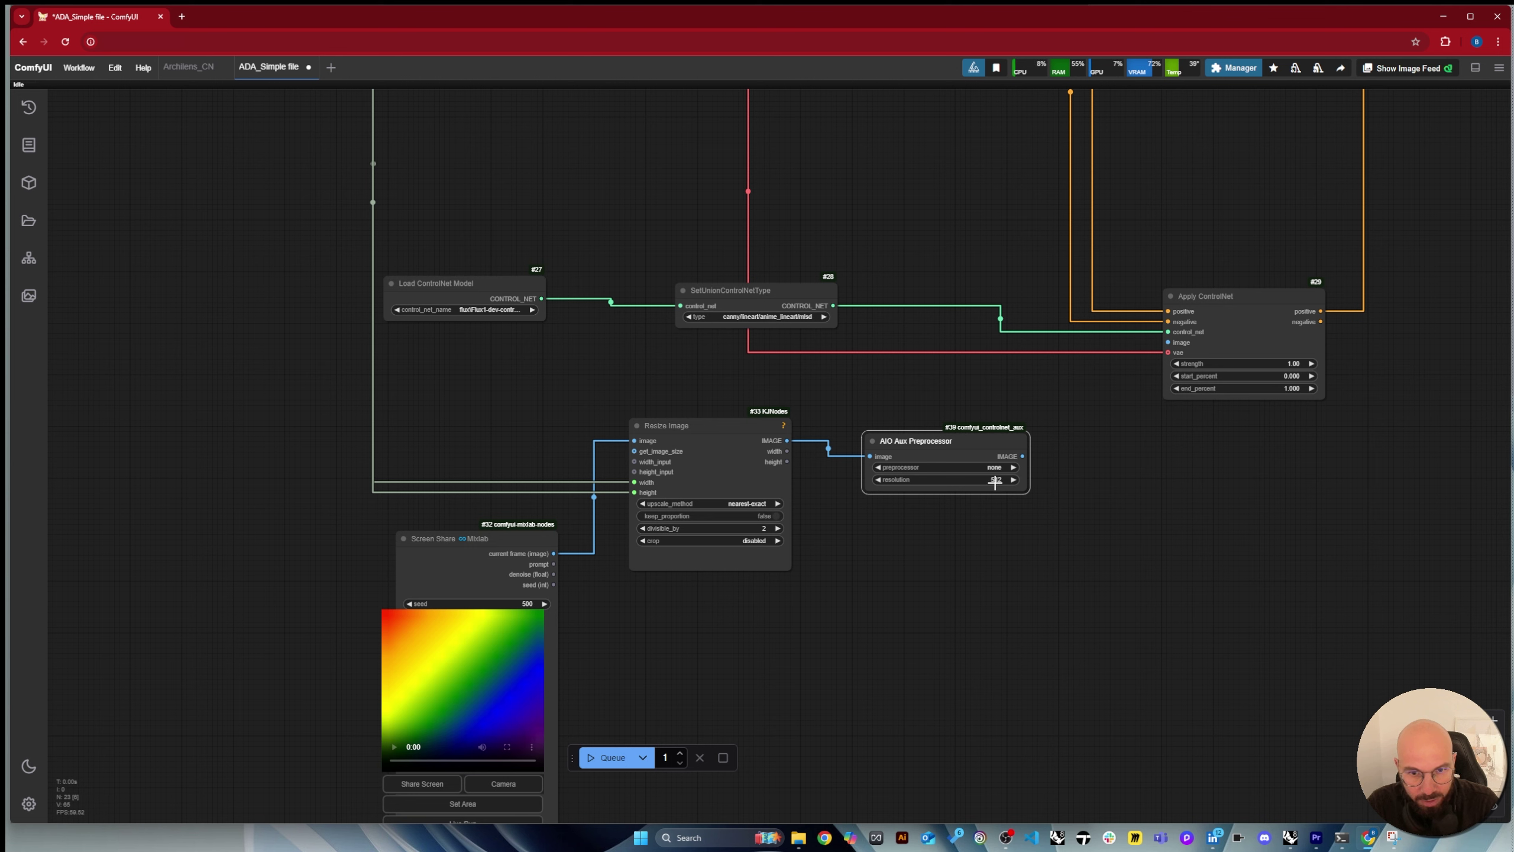
Set the AIO Aux Preprocessor's resolution to 1024 and its preprocessor to CannyEdgePreprocessor.
left_click(995, 481)
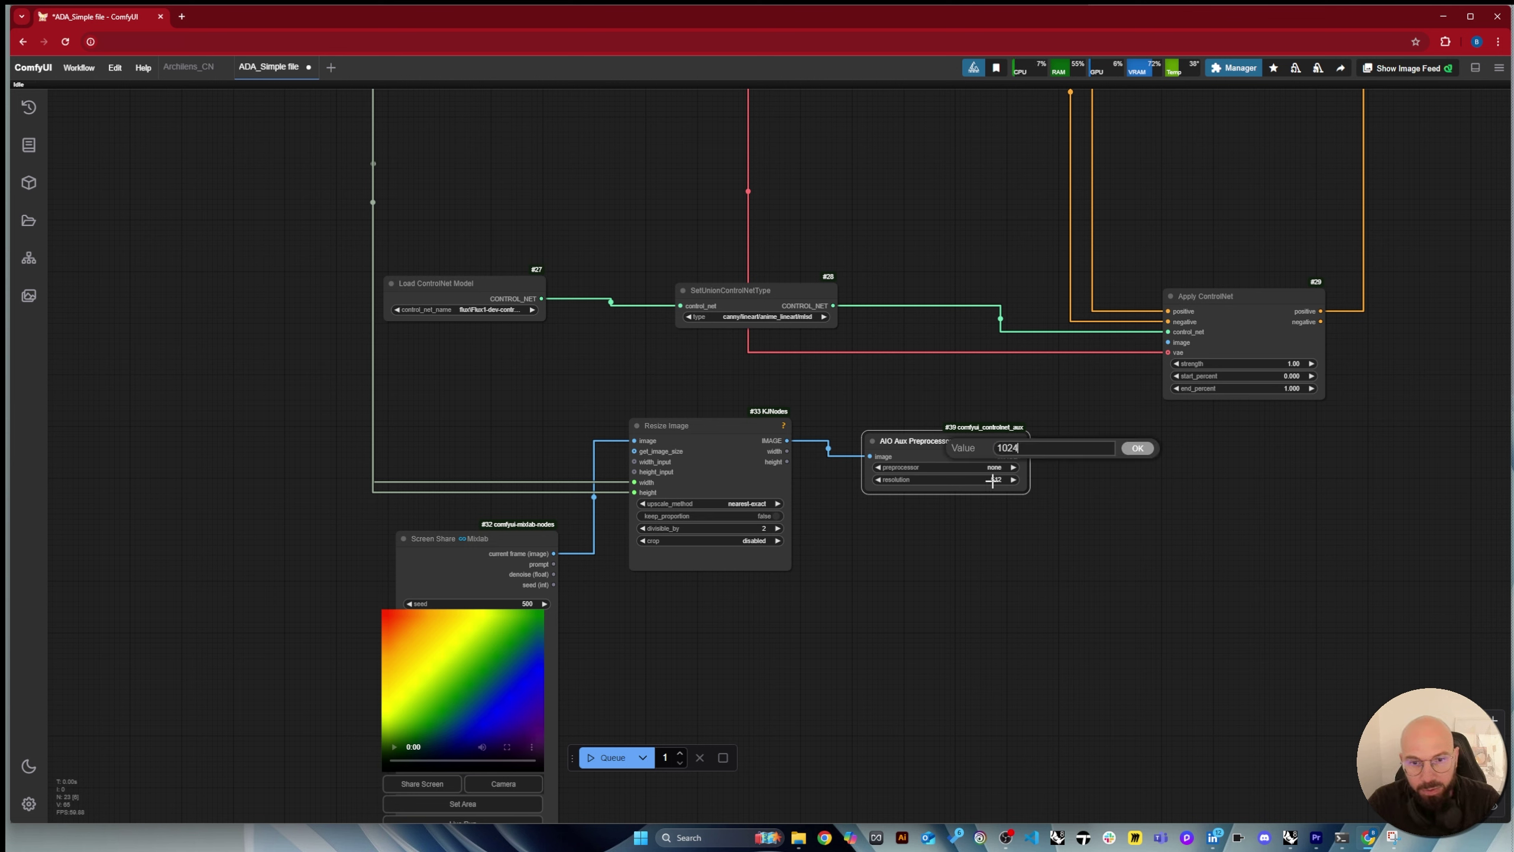
type("1024")
left_click(1136, 449)
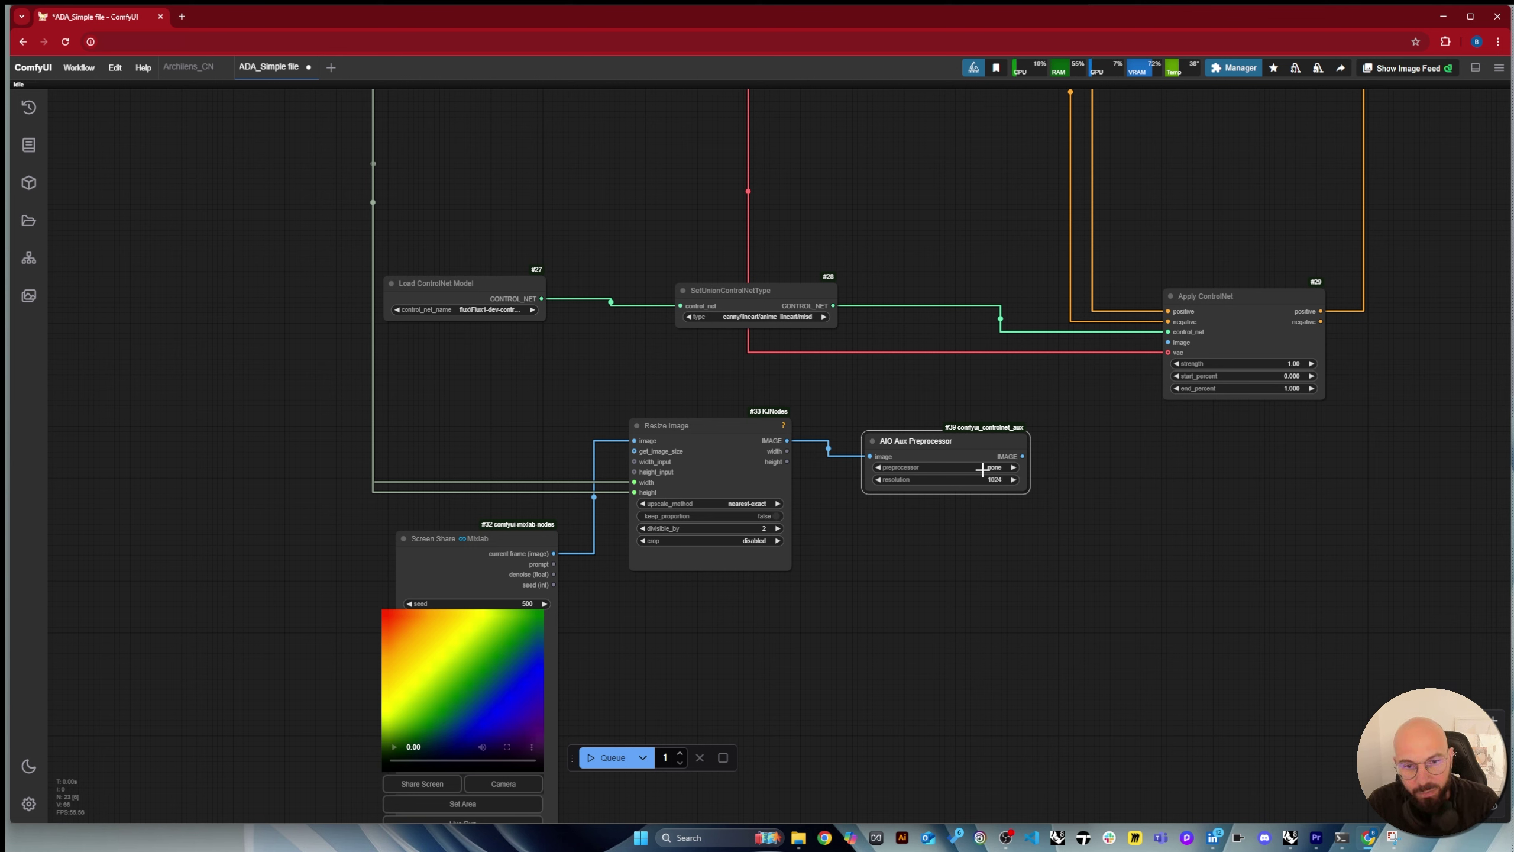
left_click(982, 469)
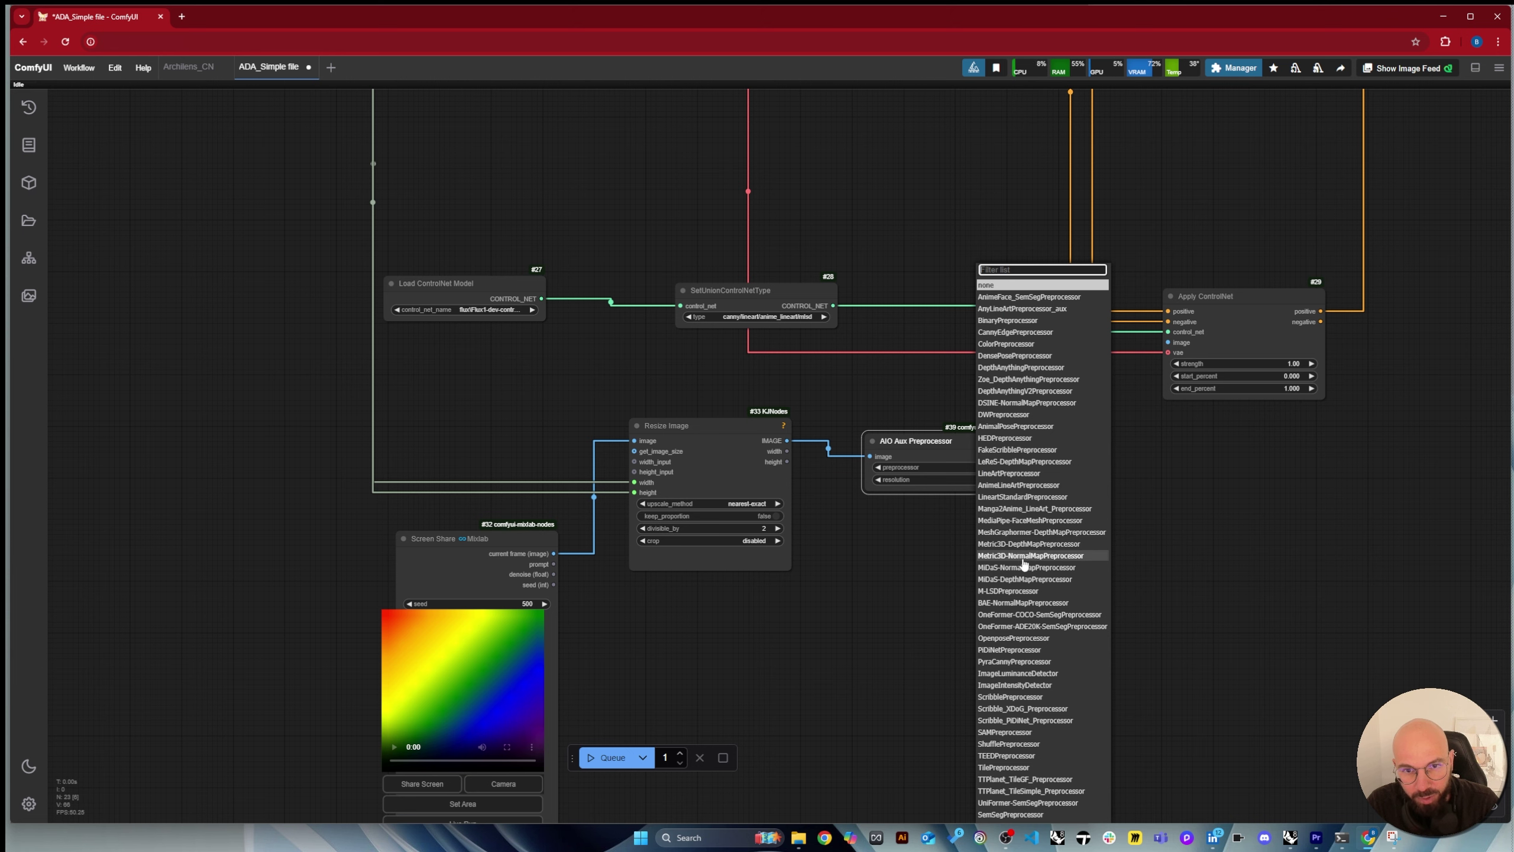
left_click(1002, 332)
Add a Preview Image node and connect the AIO Aux Preprocessor's output to it and to Apply ControlNet's image input.
double_click(1137, 583)
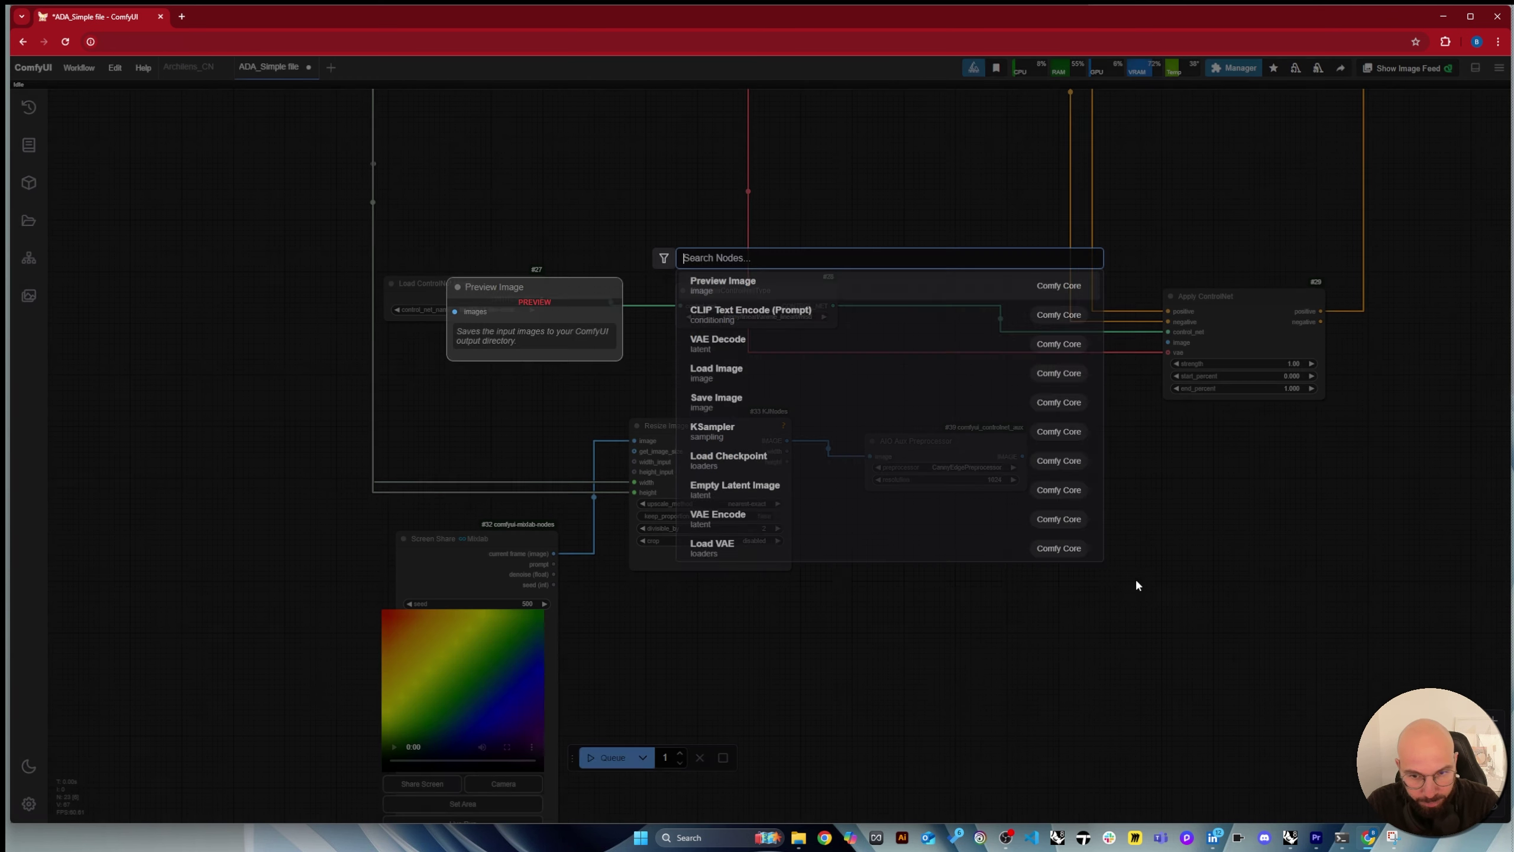
type("pre")
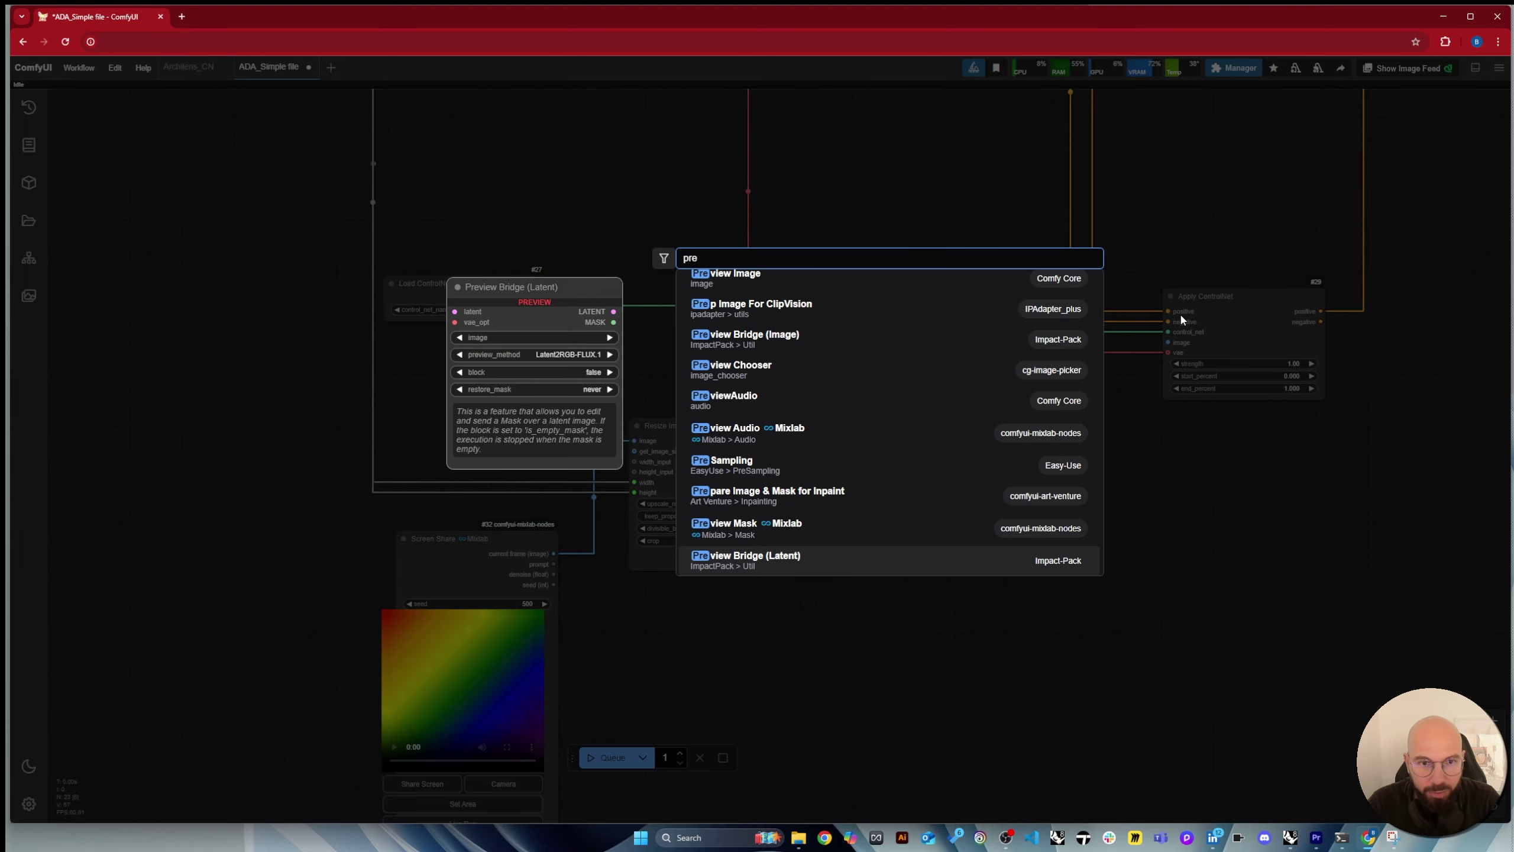
left_click(815, 292)
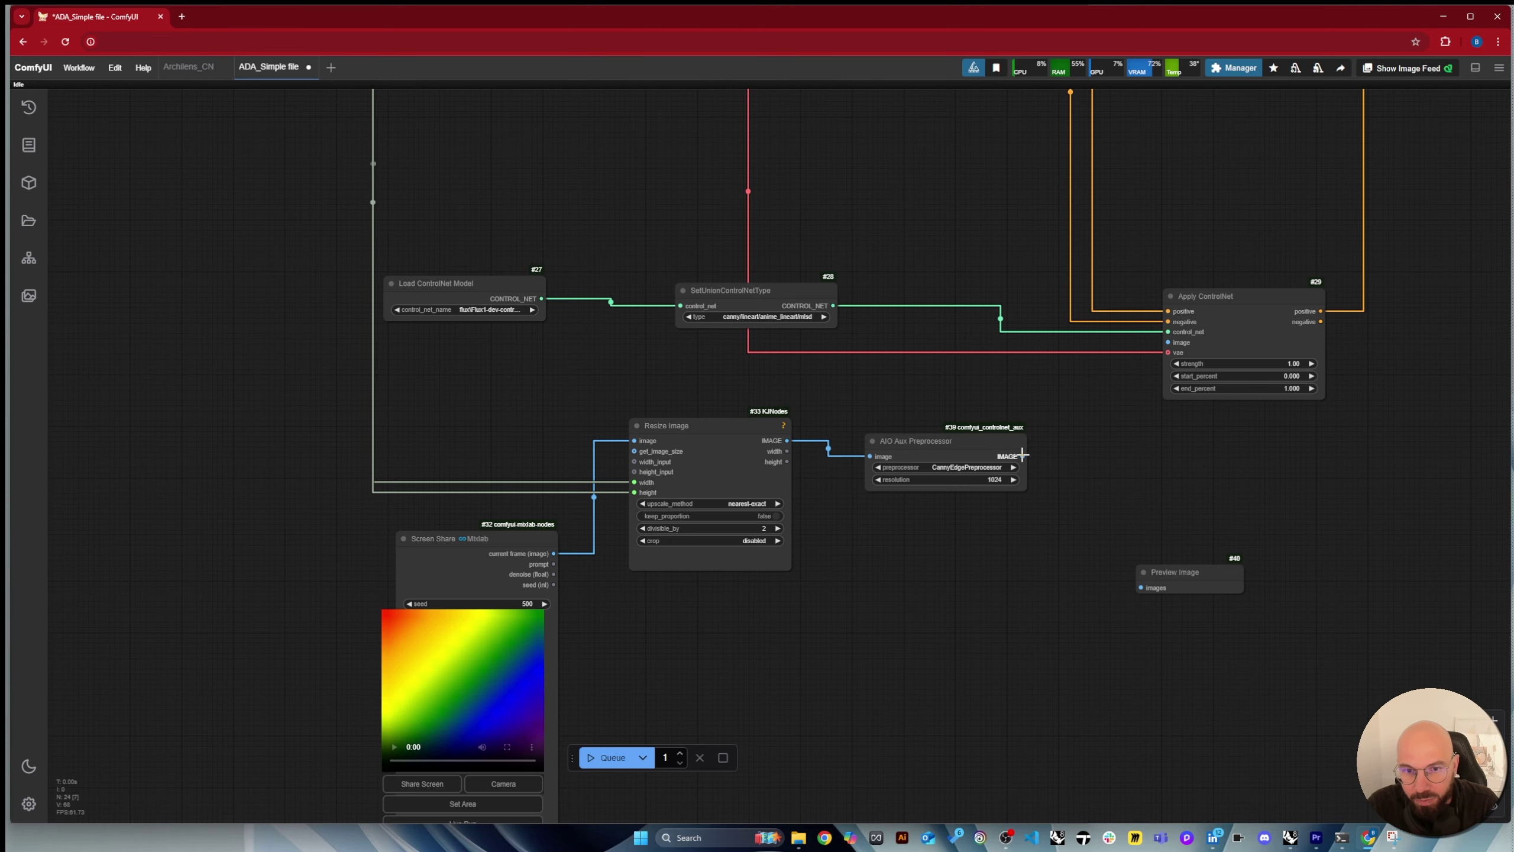
left_click_drag(1022, 455, 1234, 550)
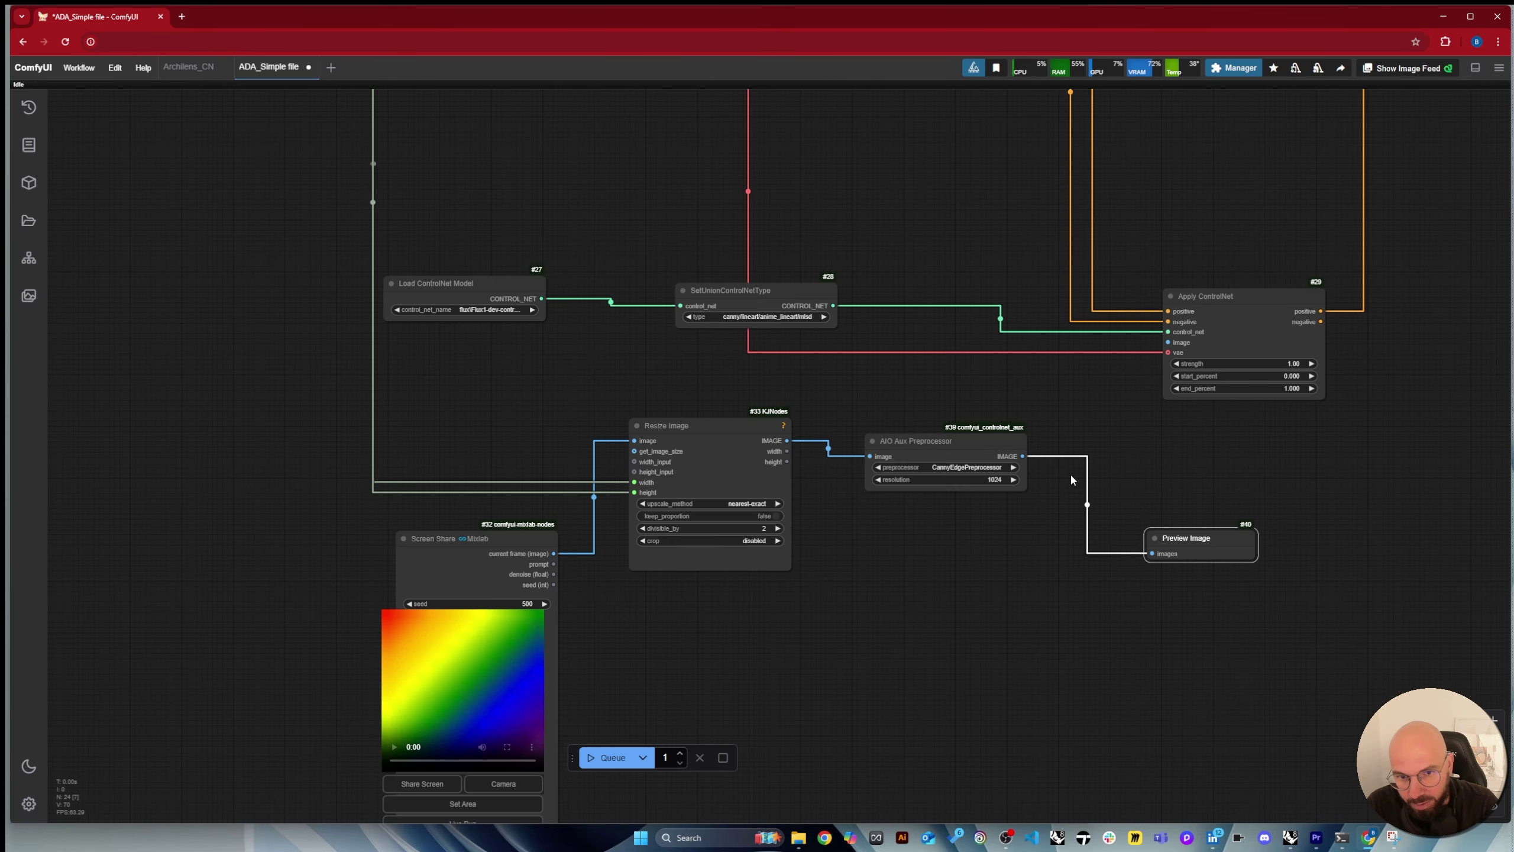
left_click_drag(1024, 456, 1168, 343)
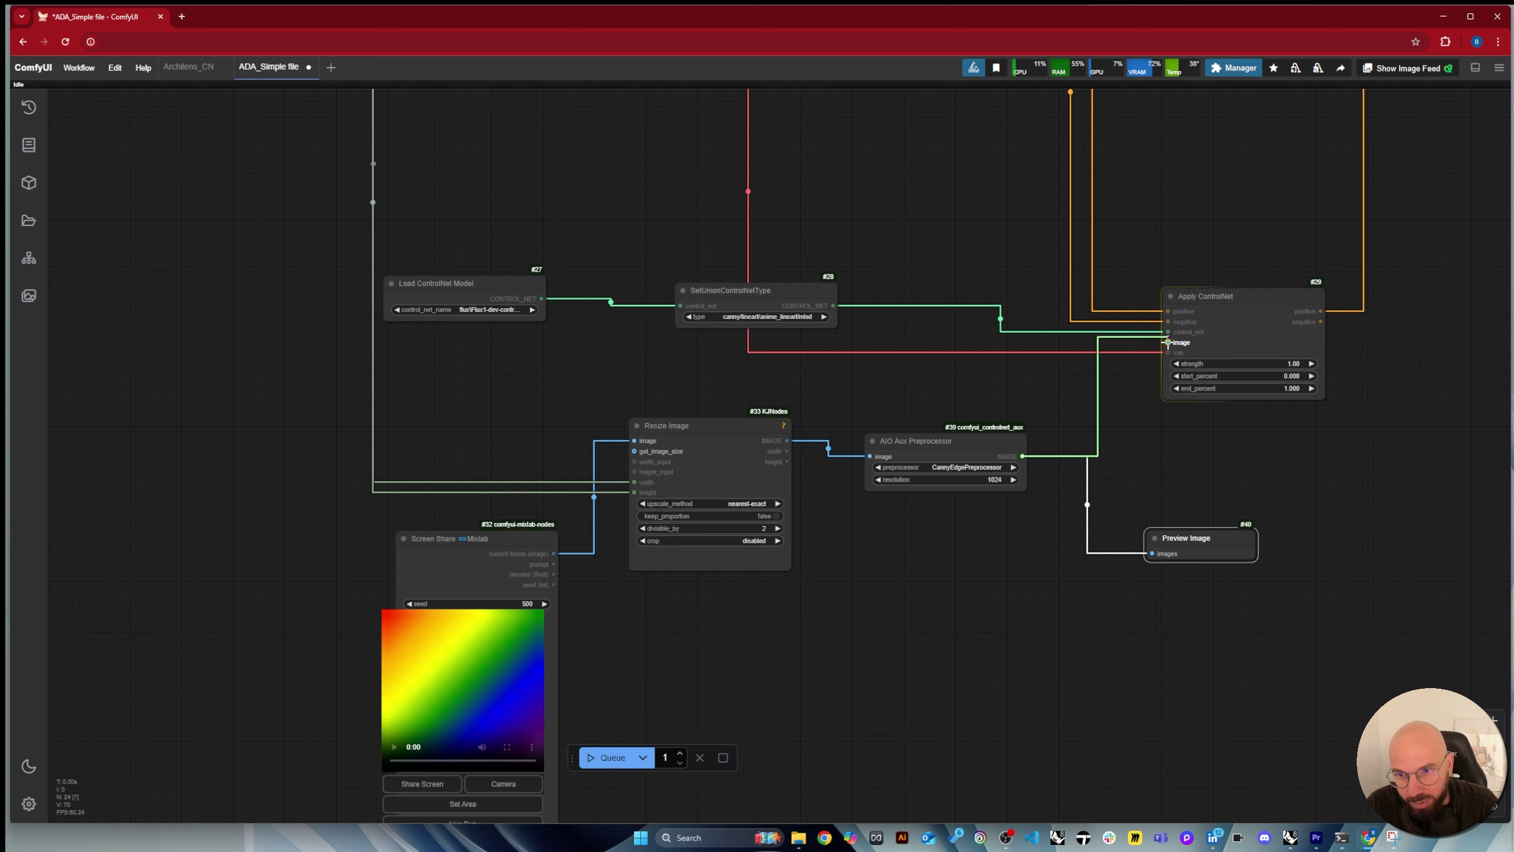
Set the Apply ControlNet node's strength to 0.70 and its end_percent to 0.6.
left_click(1297, 363)
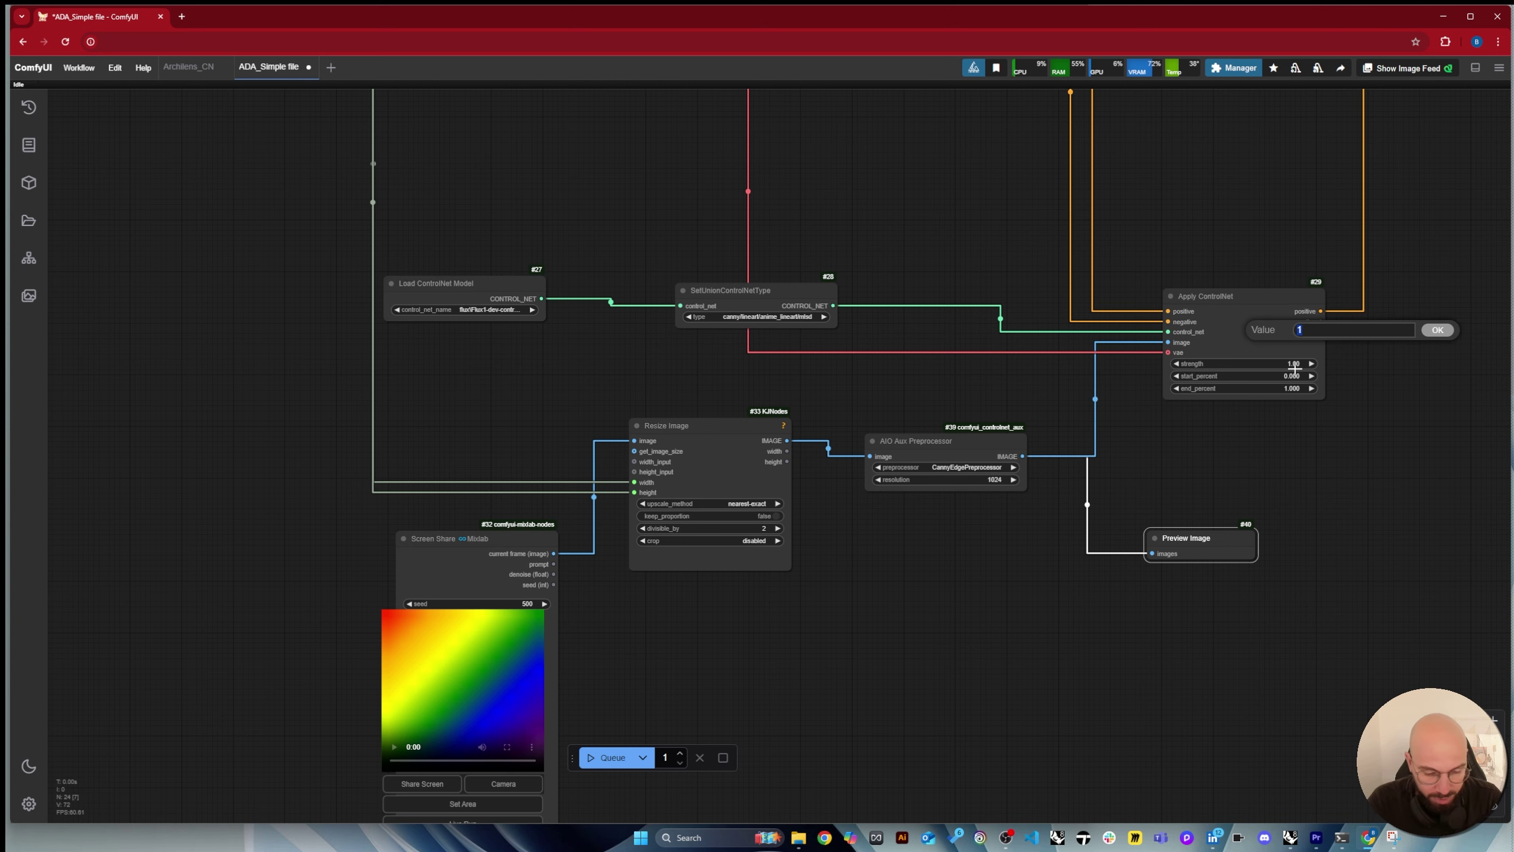
key("Return")
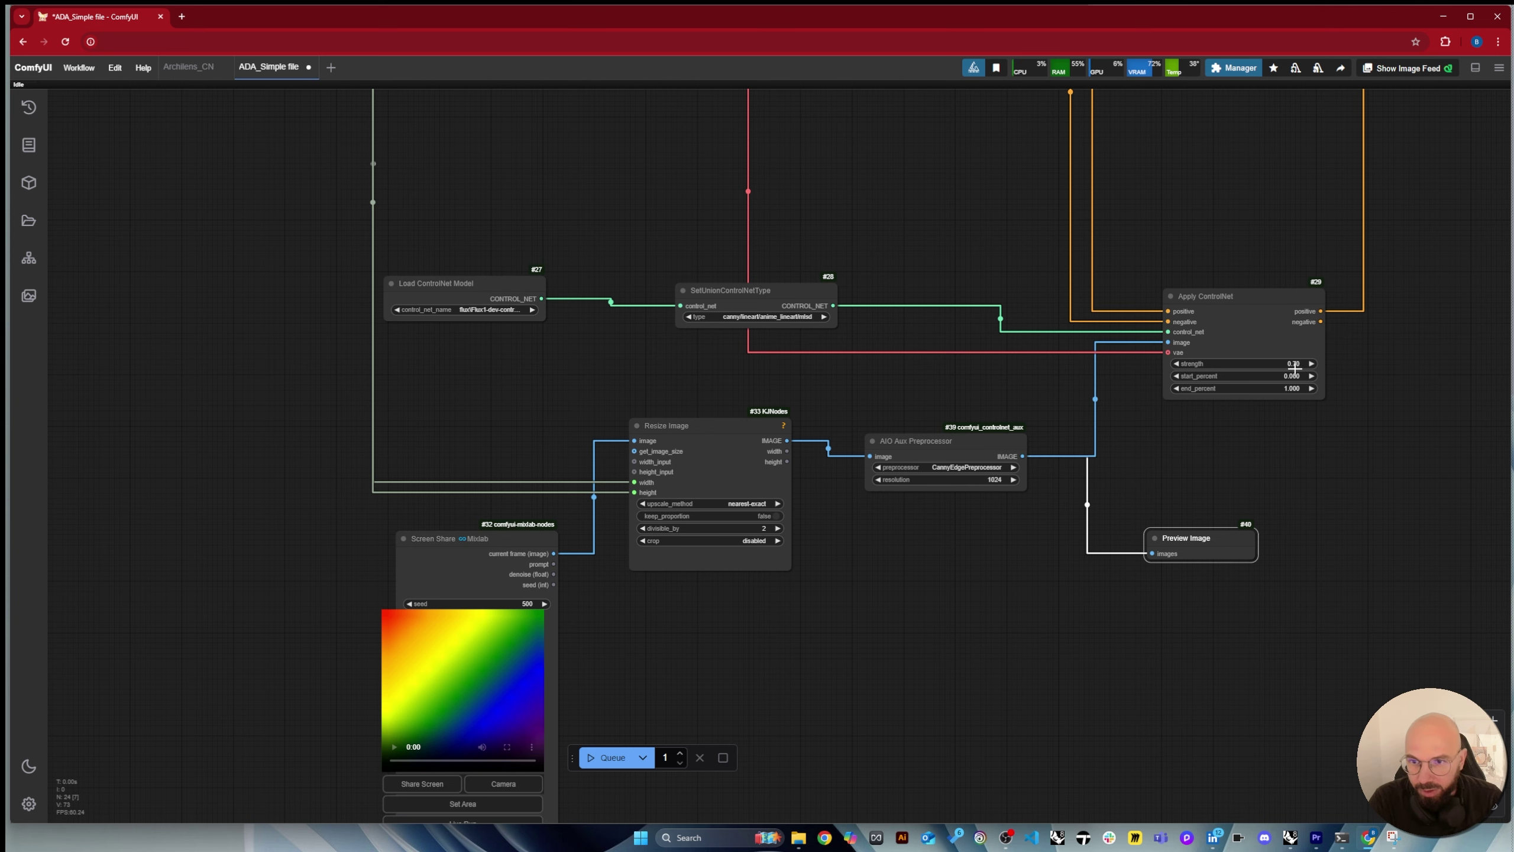
scroll(1382, 366, "up", 5)
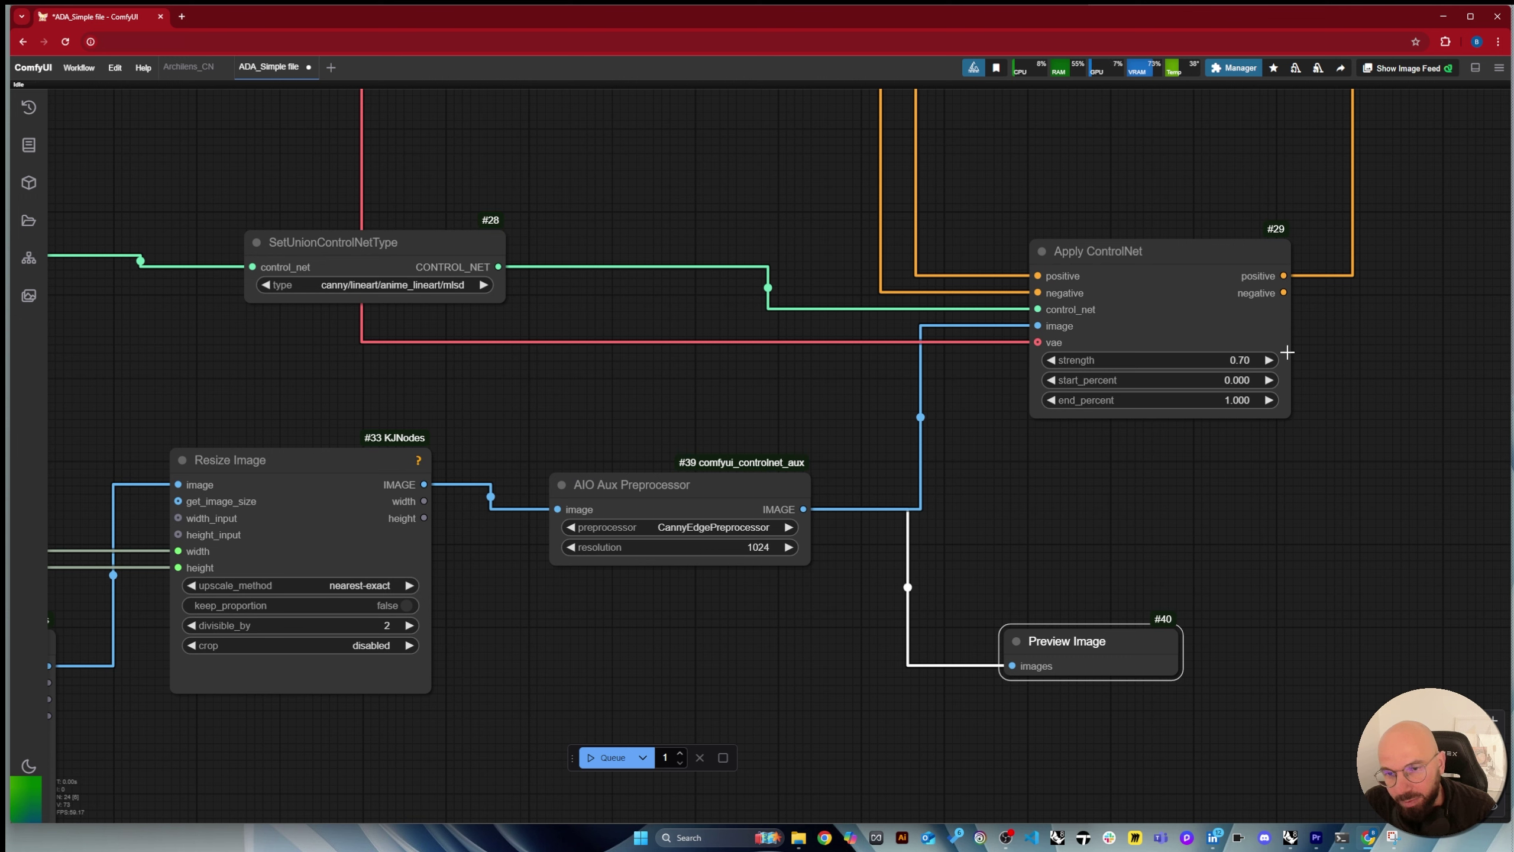
left_click(1243, 399)
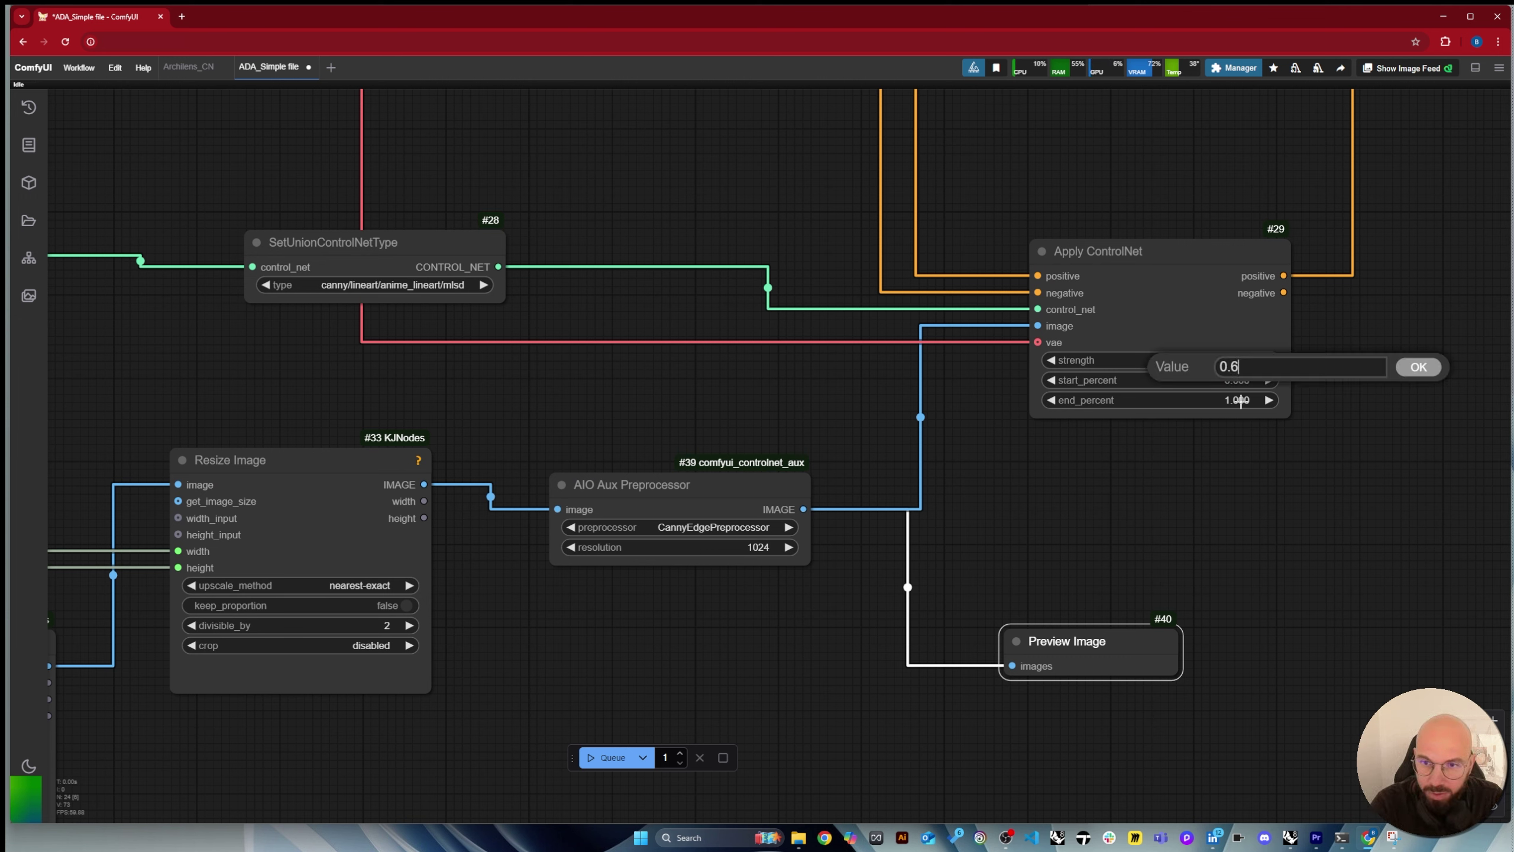
key("Return")
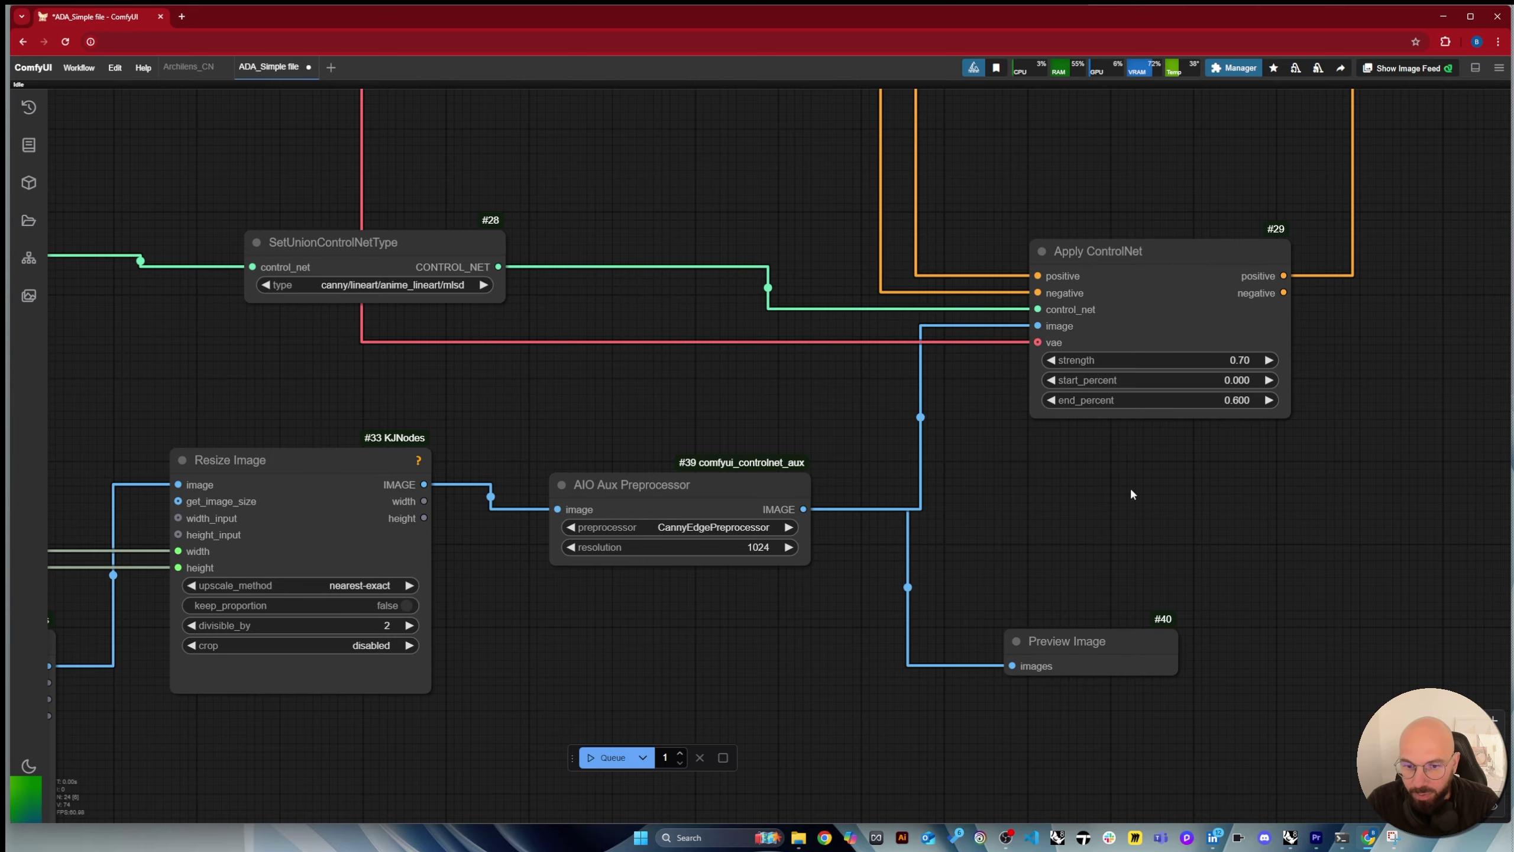
Review the wiring of the whole workflow, from the guidance nodes down to the ControlNet and Screen Share nodes.
scroll(914, 479, "down", 8)
scroll(1099, 192, "up", 6)
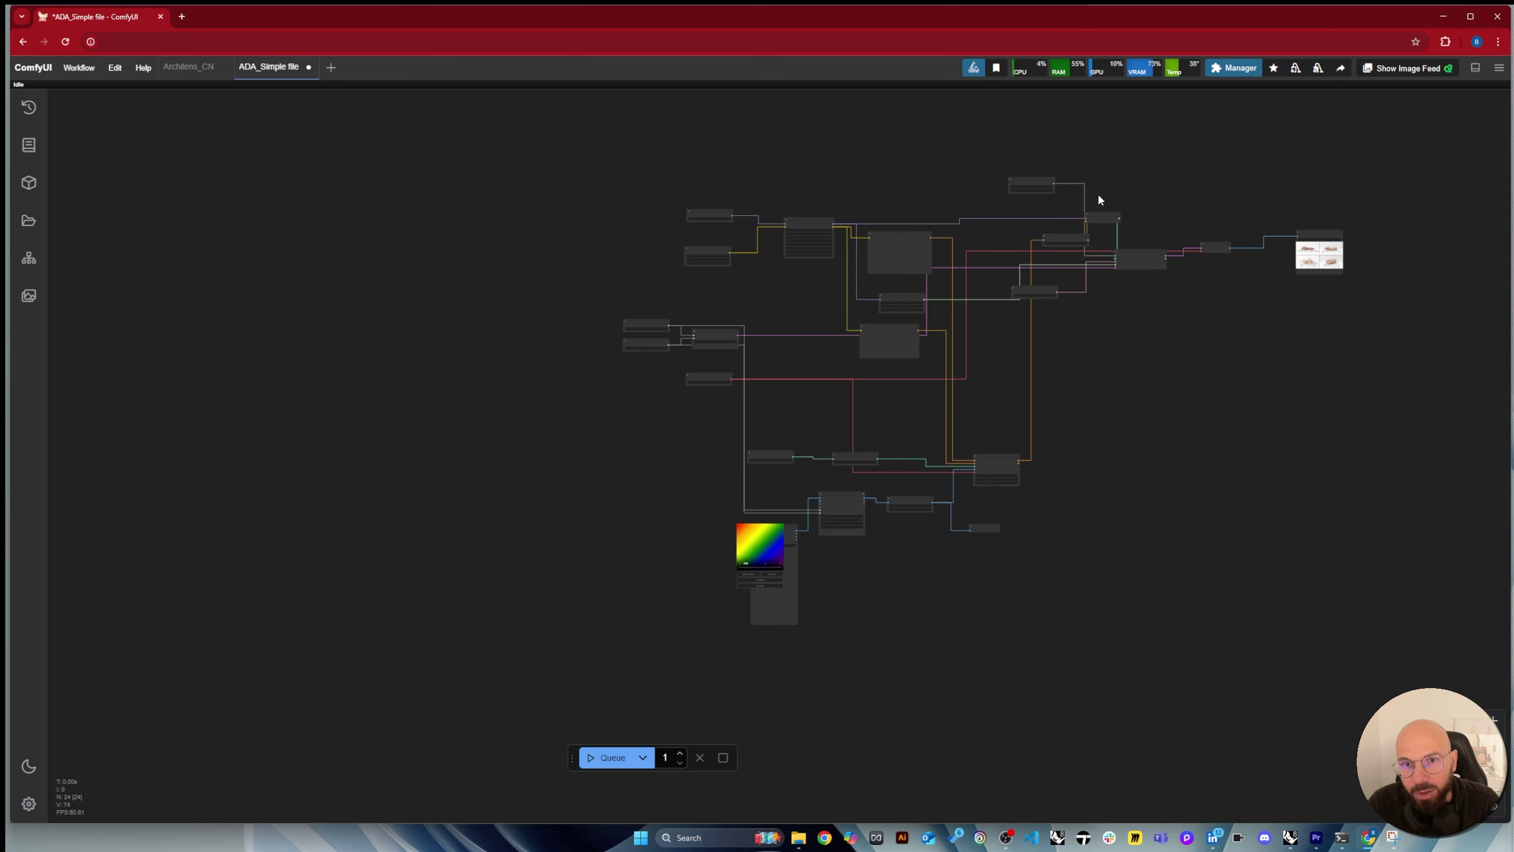
left_click(1079, 216)
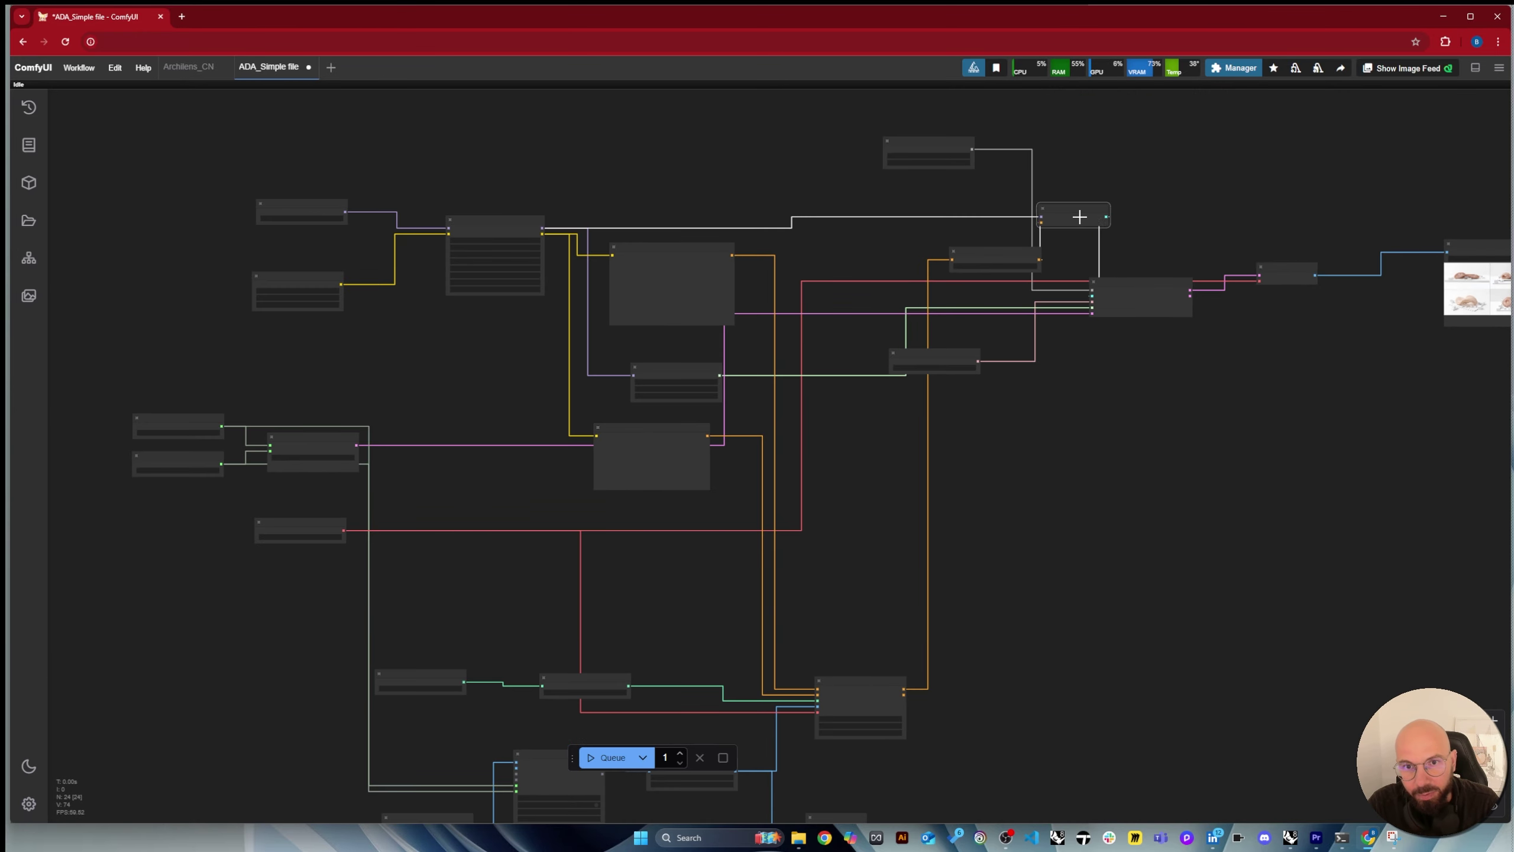
left_click(1004, 257)
scroll(953, 187, "up", 3)
scroll(1115, 172, "down", 5)
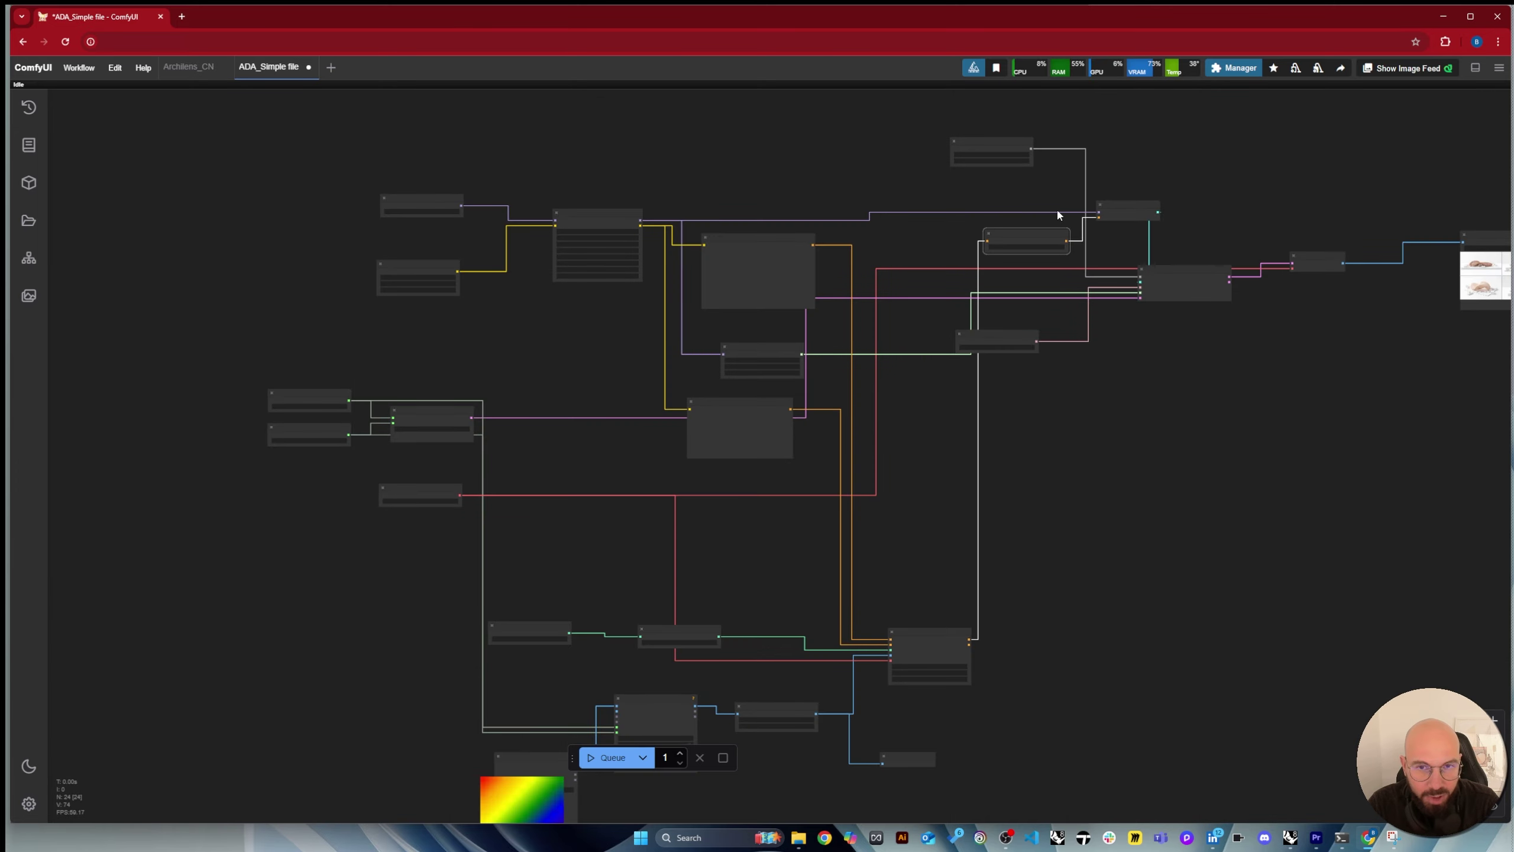
scroll(753, 642, "up", 5)
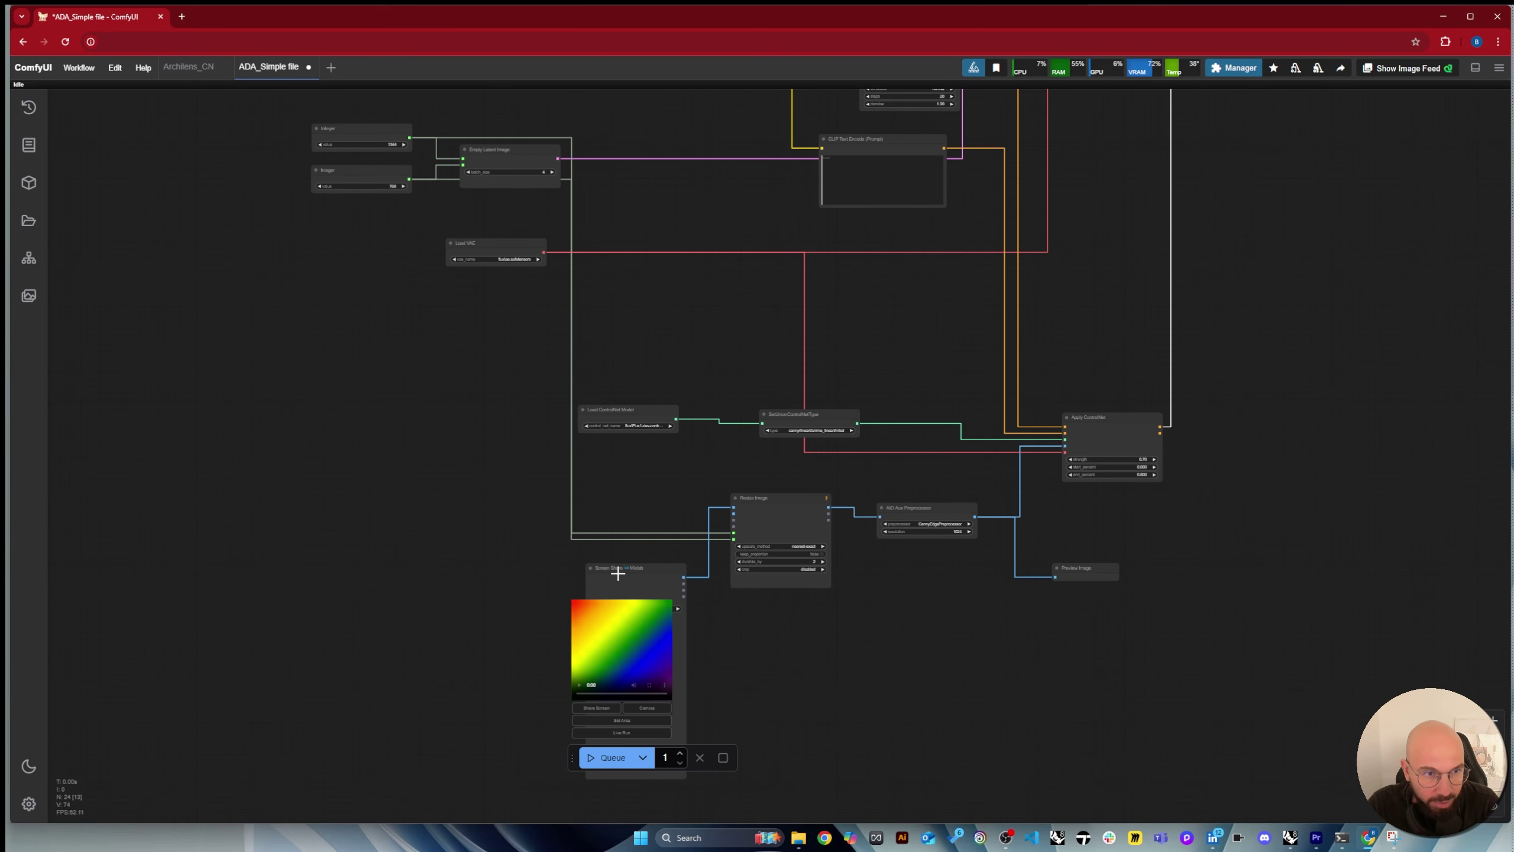
Share the Rhino window showing the 3D_Remodelled_Physical model through the Screen Share node.
scroll(597, 478, "up", 3)
scroll(669, 448, "down", 3)
scroll(669, 448, "down", 2)
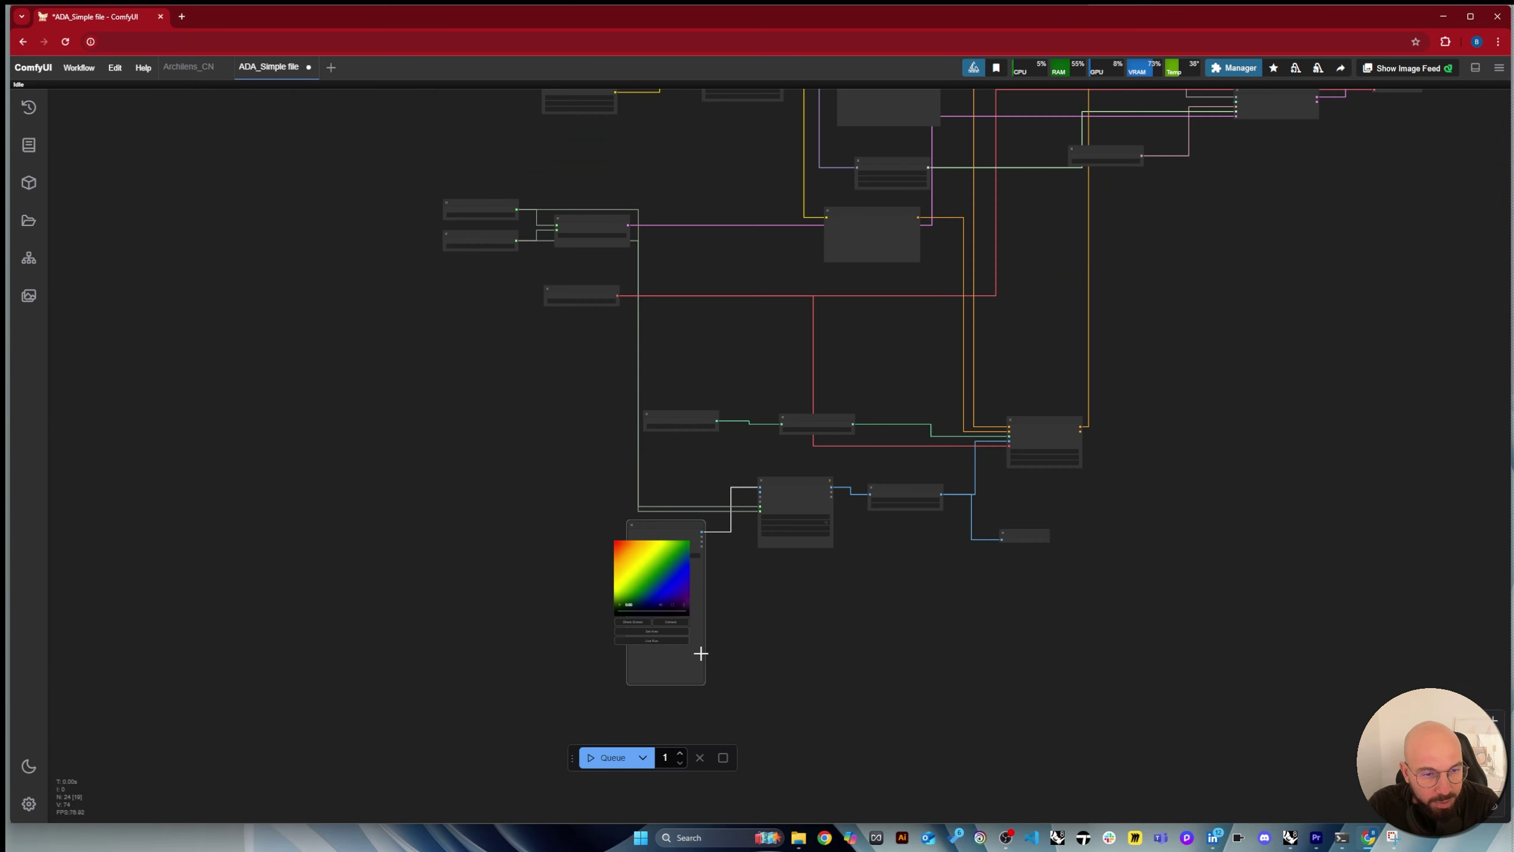
scroll(697, 656, "up", 8)
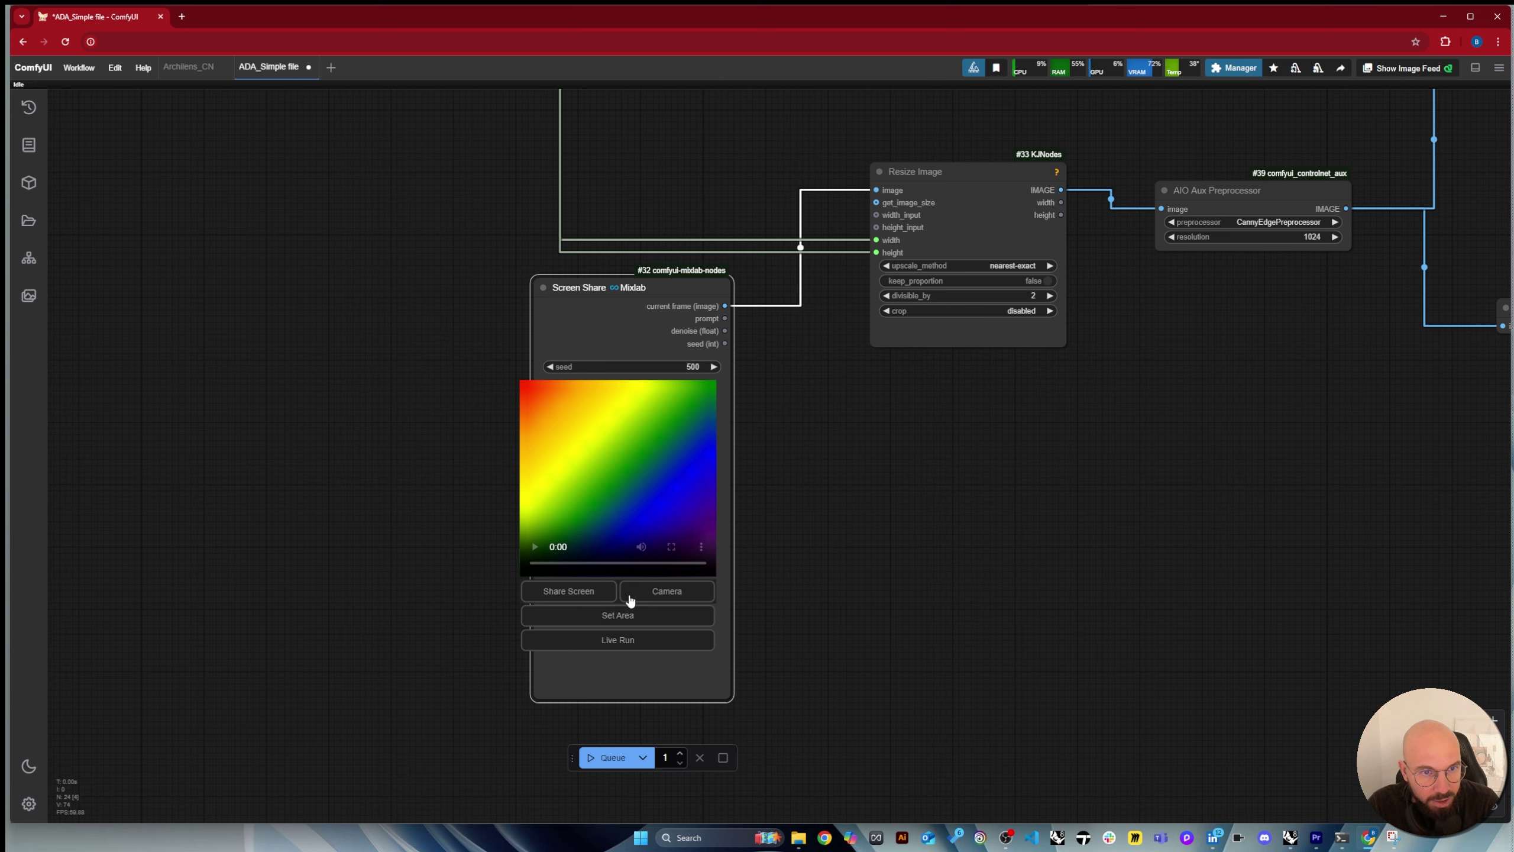
left_click(570, 592)
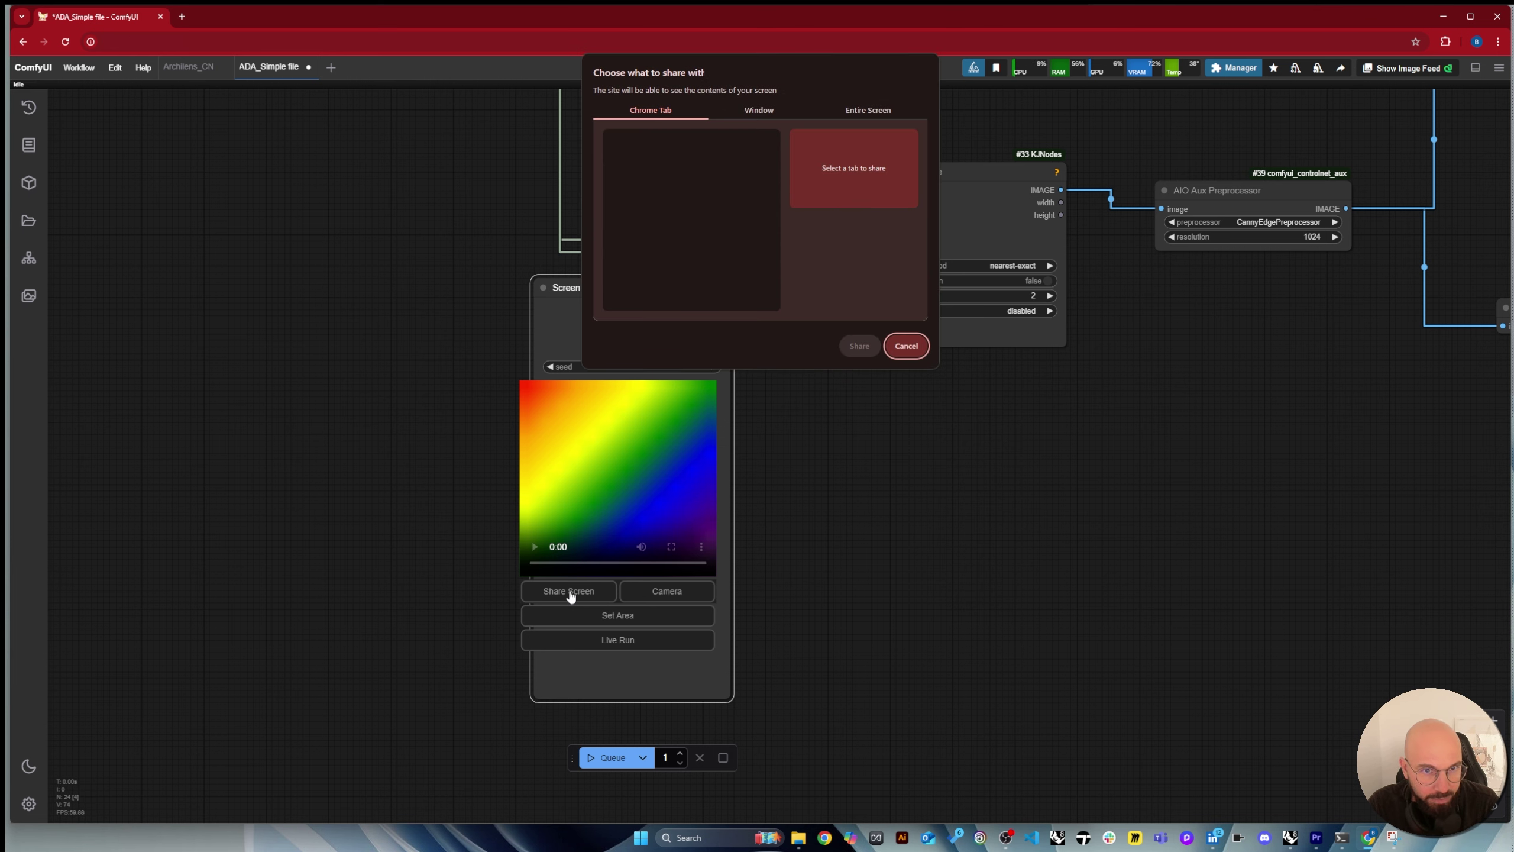
left_click(769, 114)
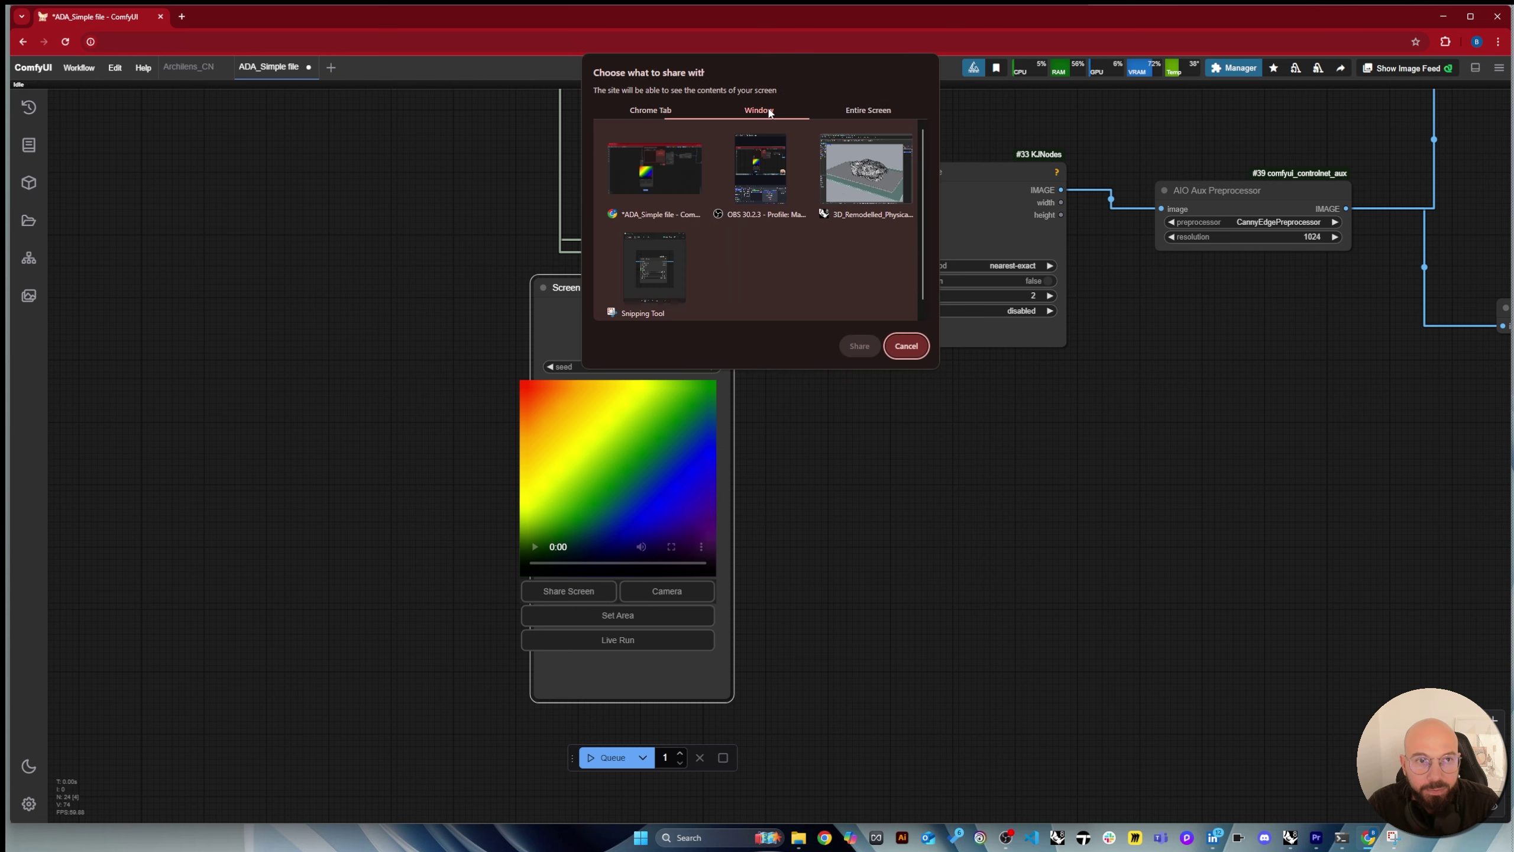
left_click(882, 173)
left_click(859, 349)
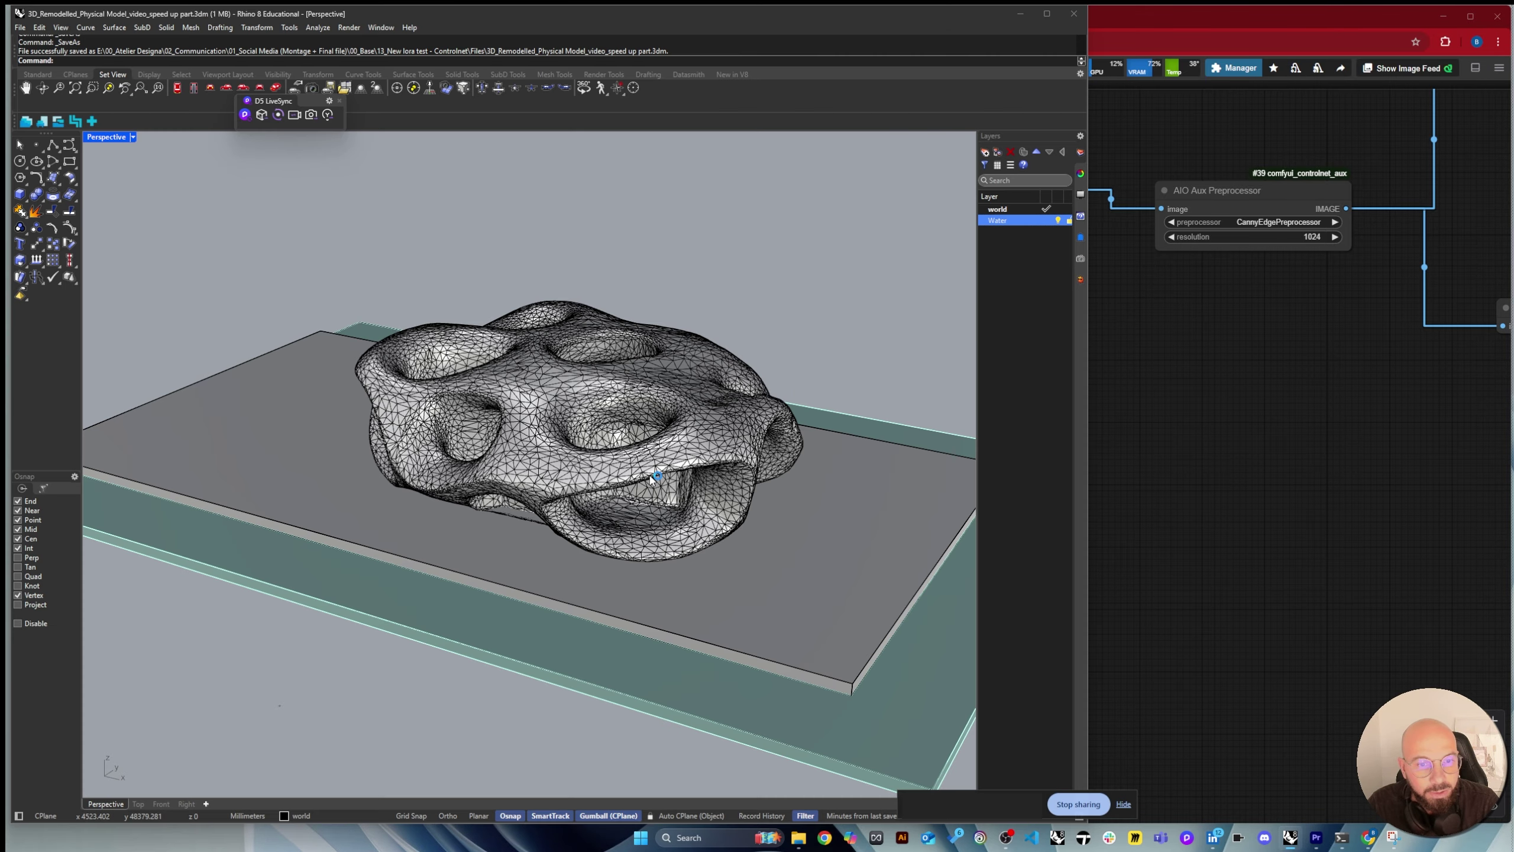
Switch to Rhino, orbit the Perspective view around the mesh and set its display mode to Rendered.
left_click_drag(652, 479, 497, 452)
left_click_drag(542, 466, 740, 436)
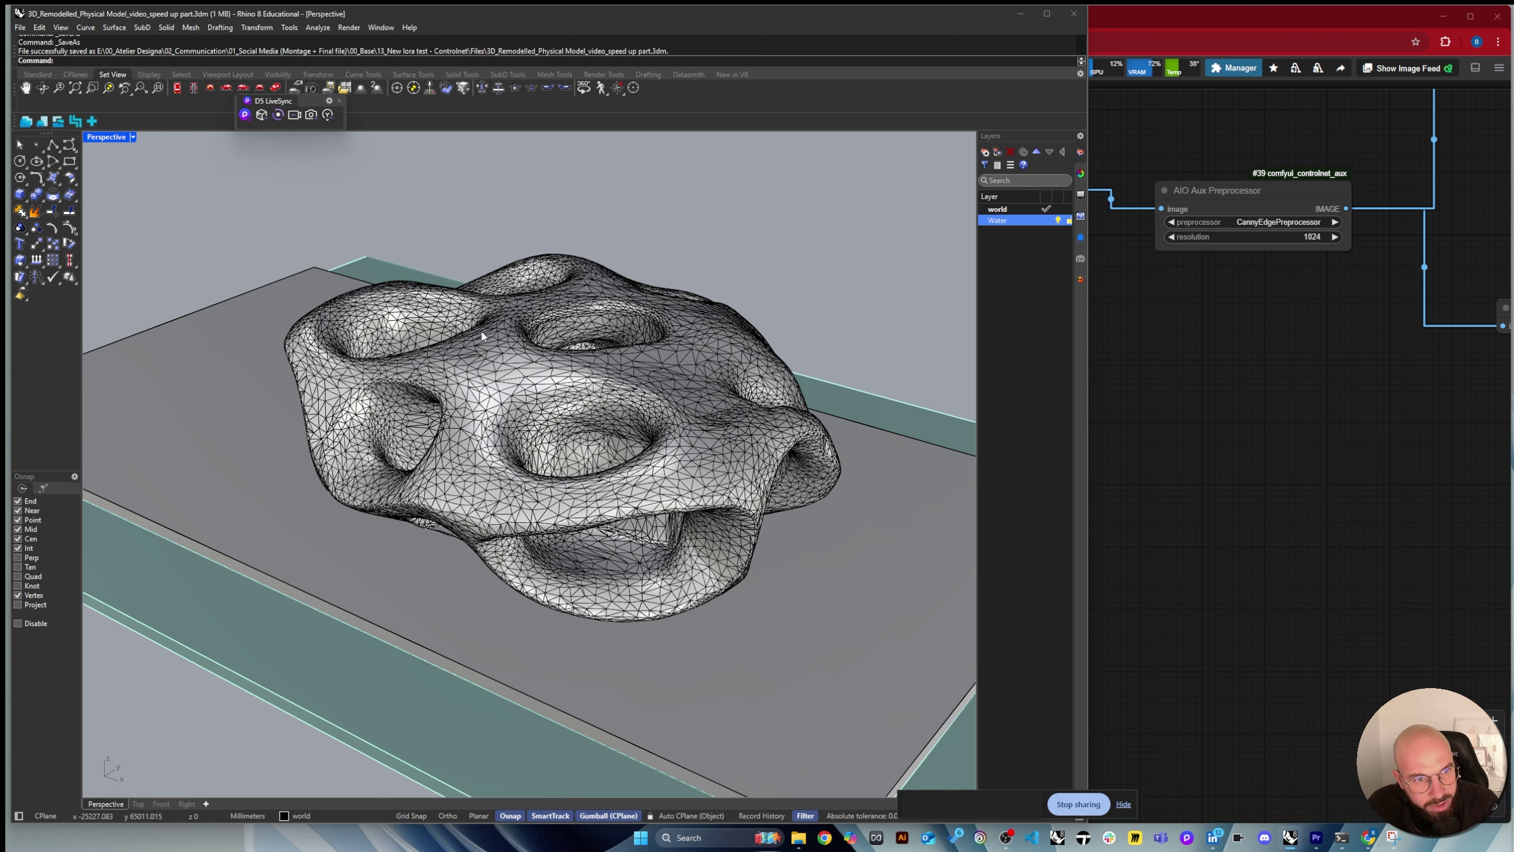
left_click(132, 138)
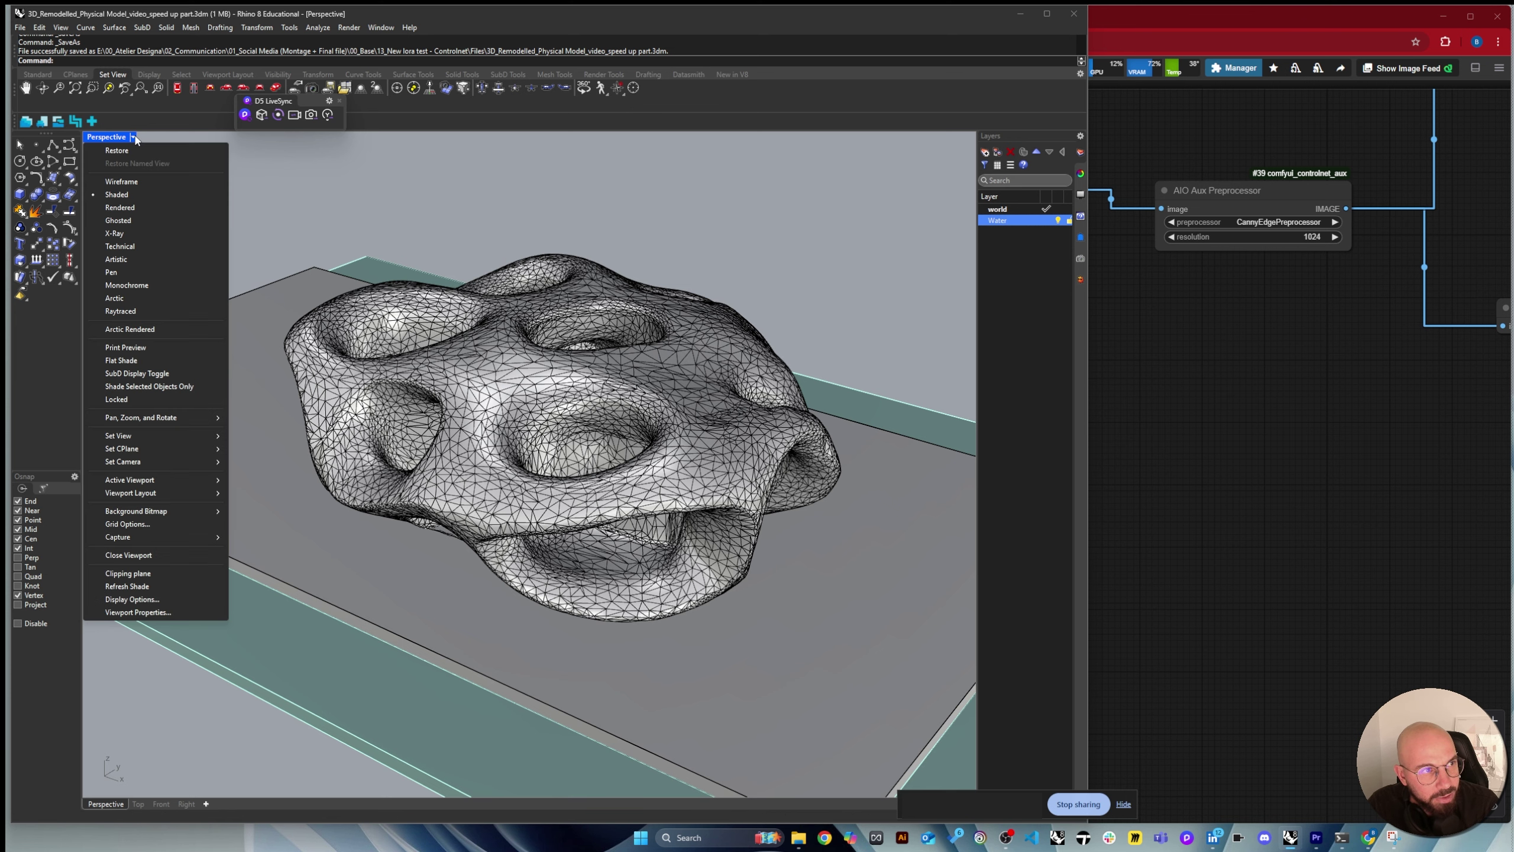
left_click(120, 208)
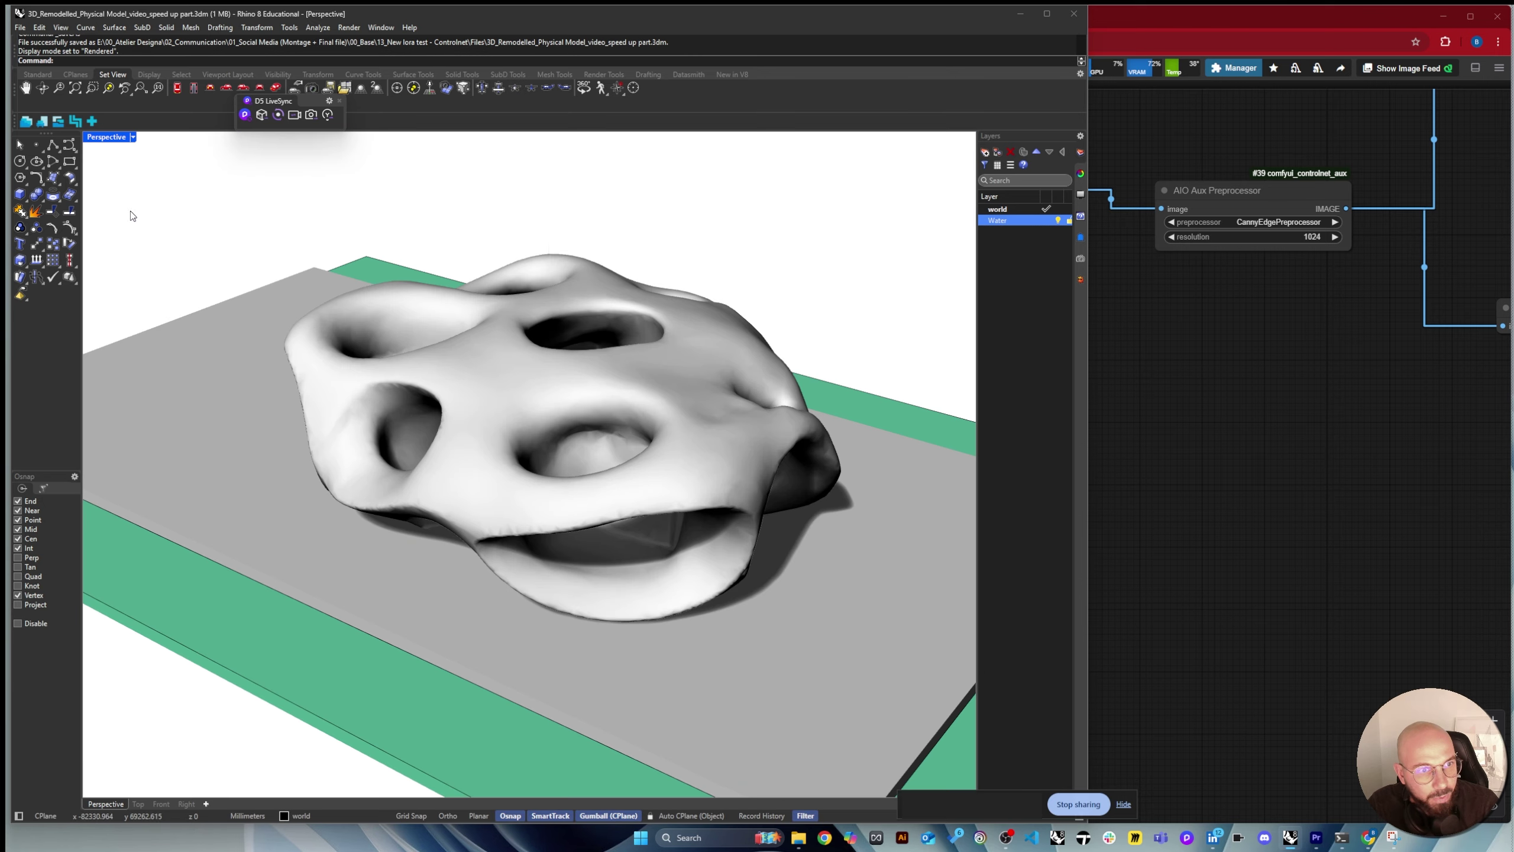
Try the Arctic display mode on the Perspective viewport and return it to Rendered.
left_click(130, 137)
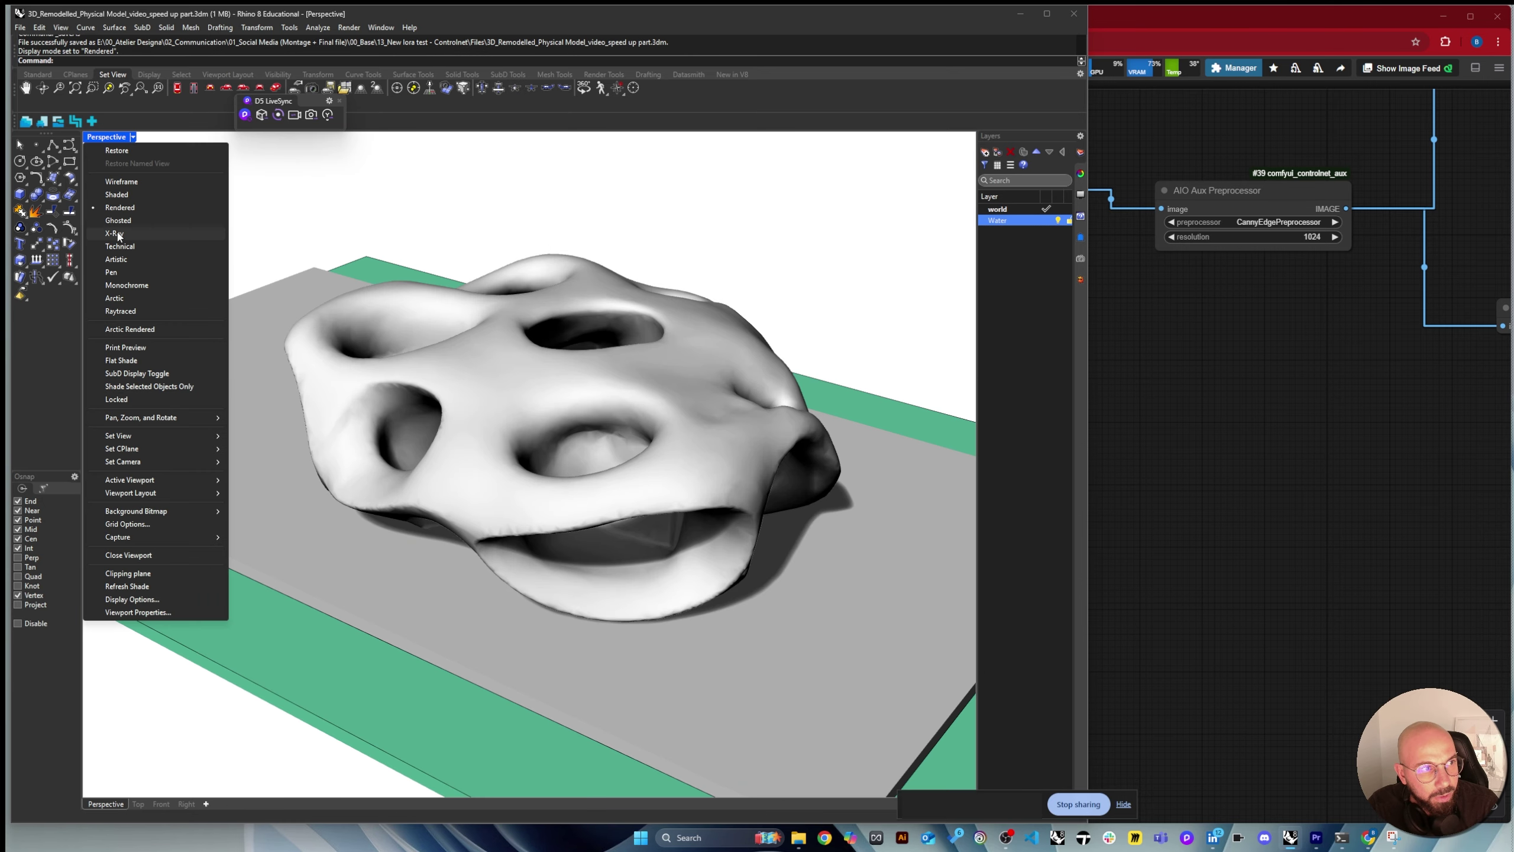
left_click(124, 298)
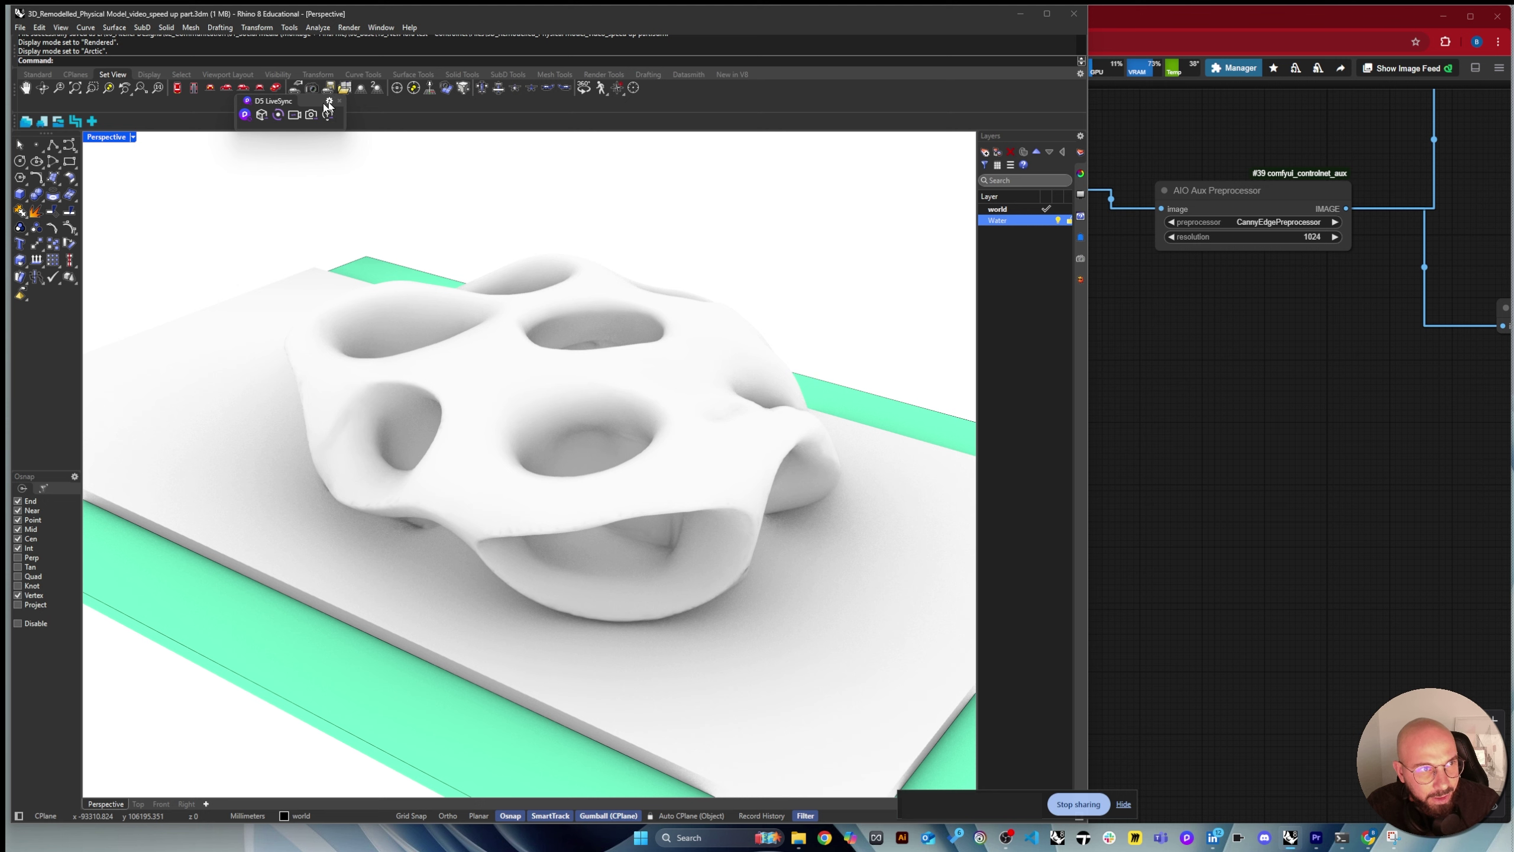
left_click(134, 138)
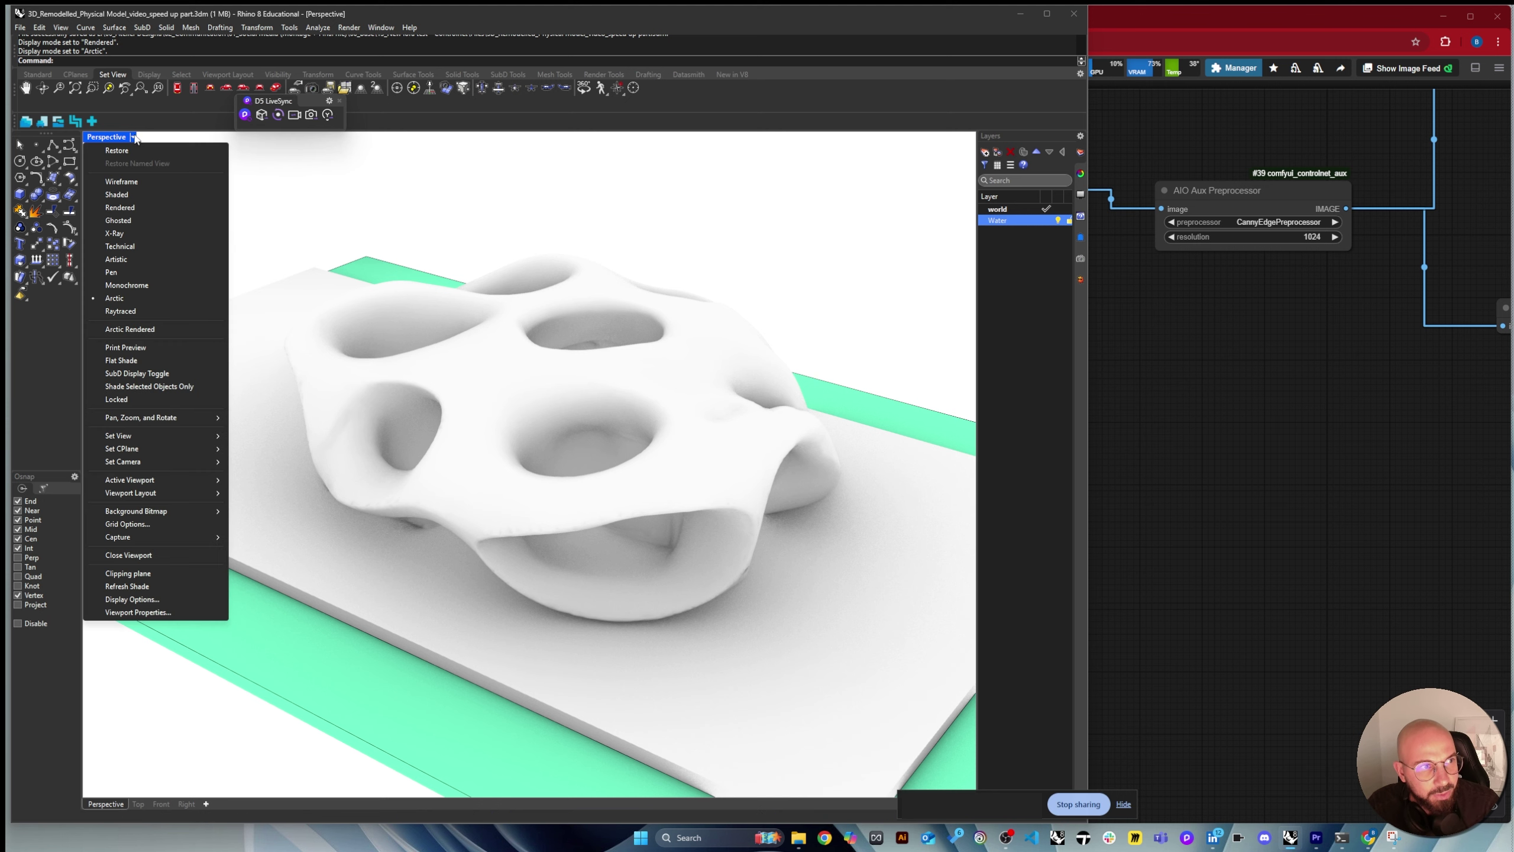
left_click(160, 208)
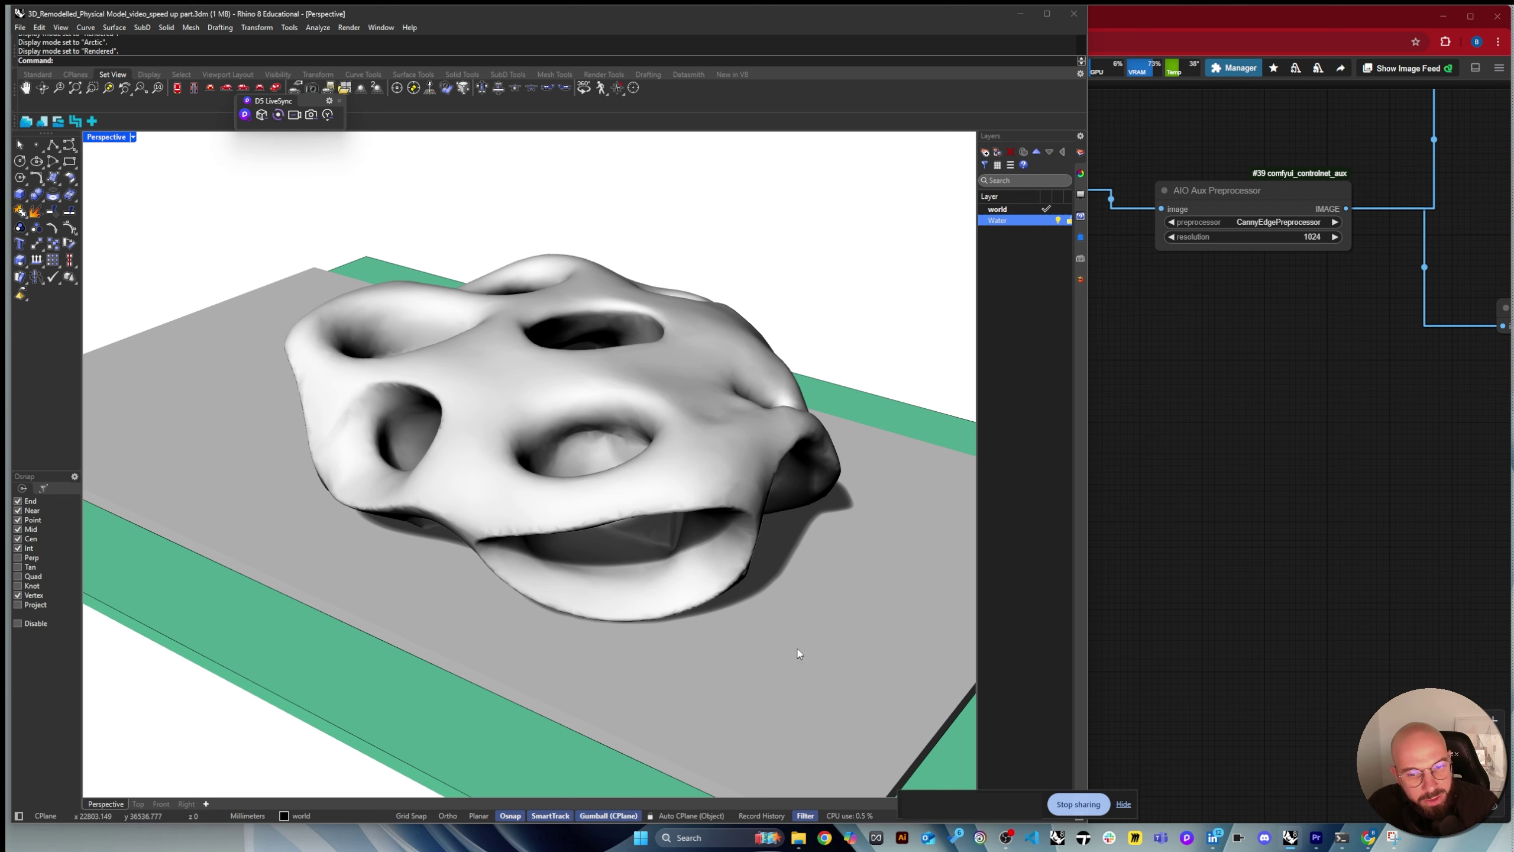
Change the Water layer's Plaster material colour to the cyan #74F9FB.
left_click_drag(825, 620, 802, 598)
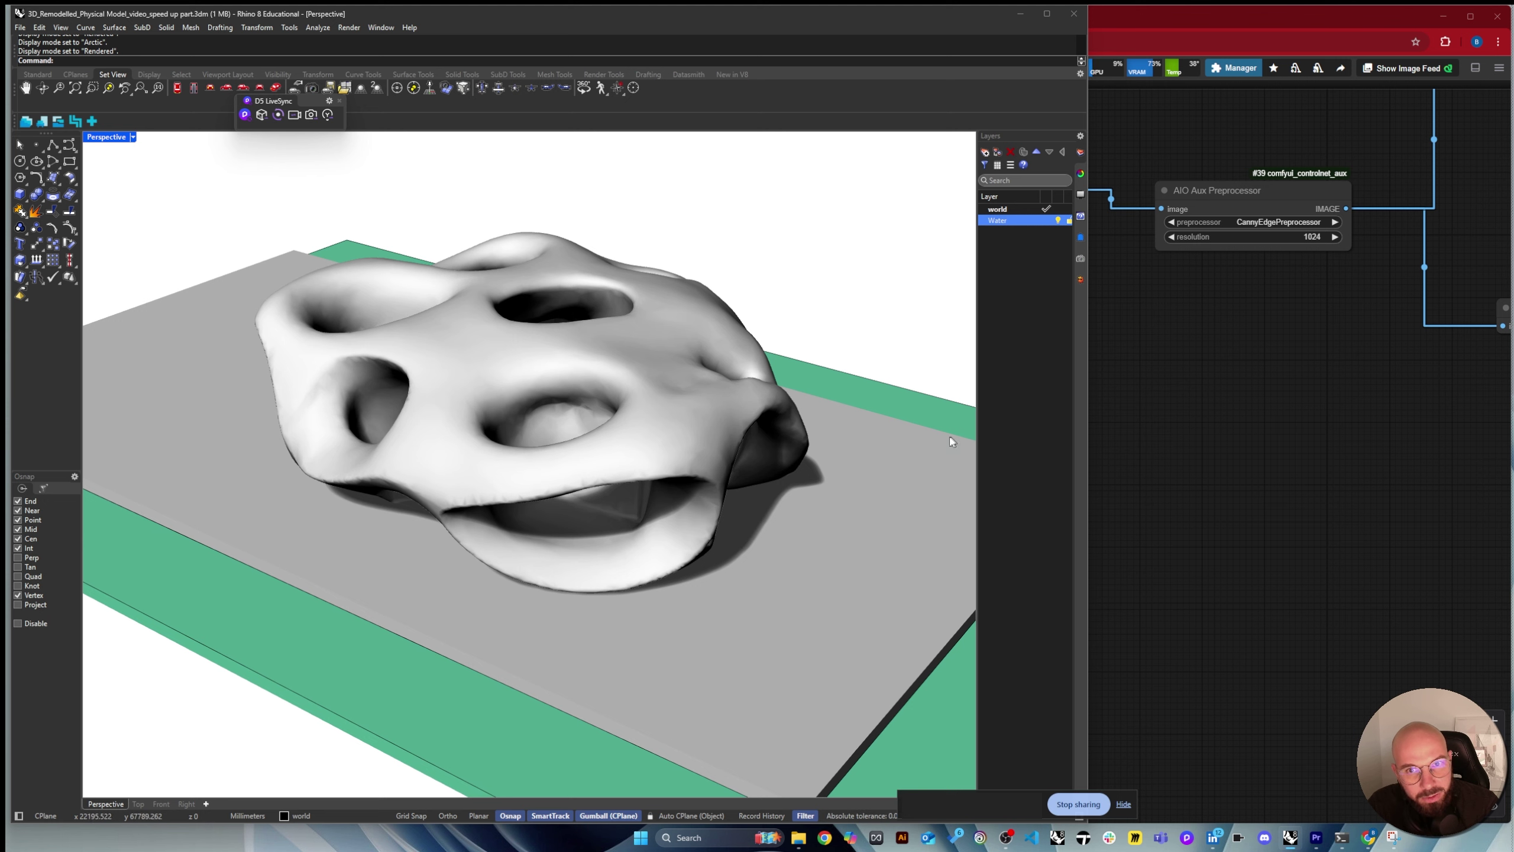
left_click_drag(976, 321, 922, 310)
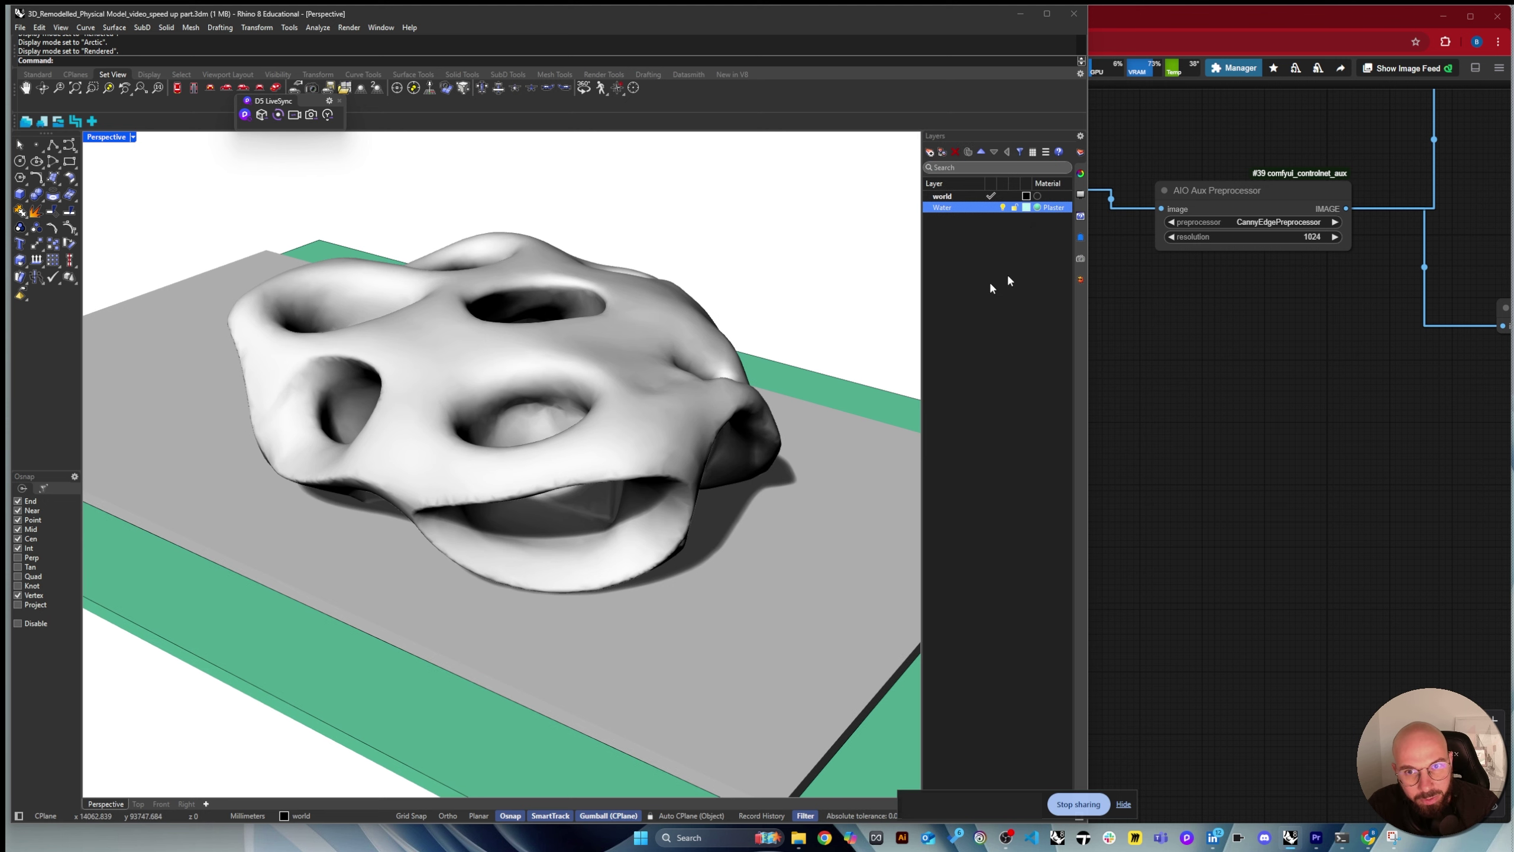
left_click(1040, 209)
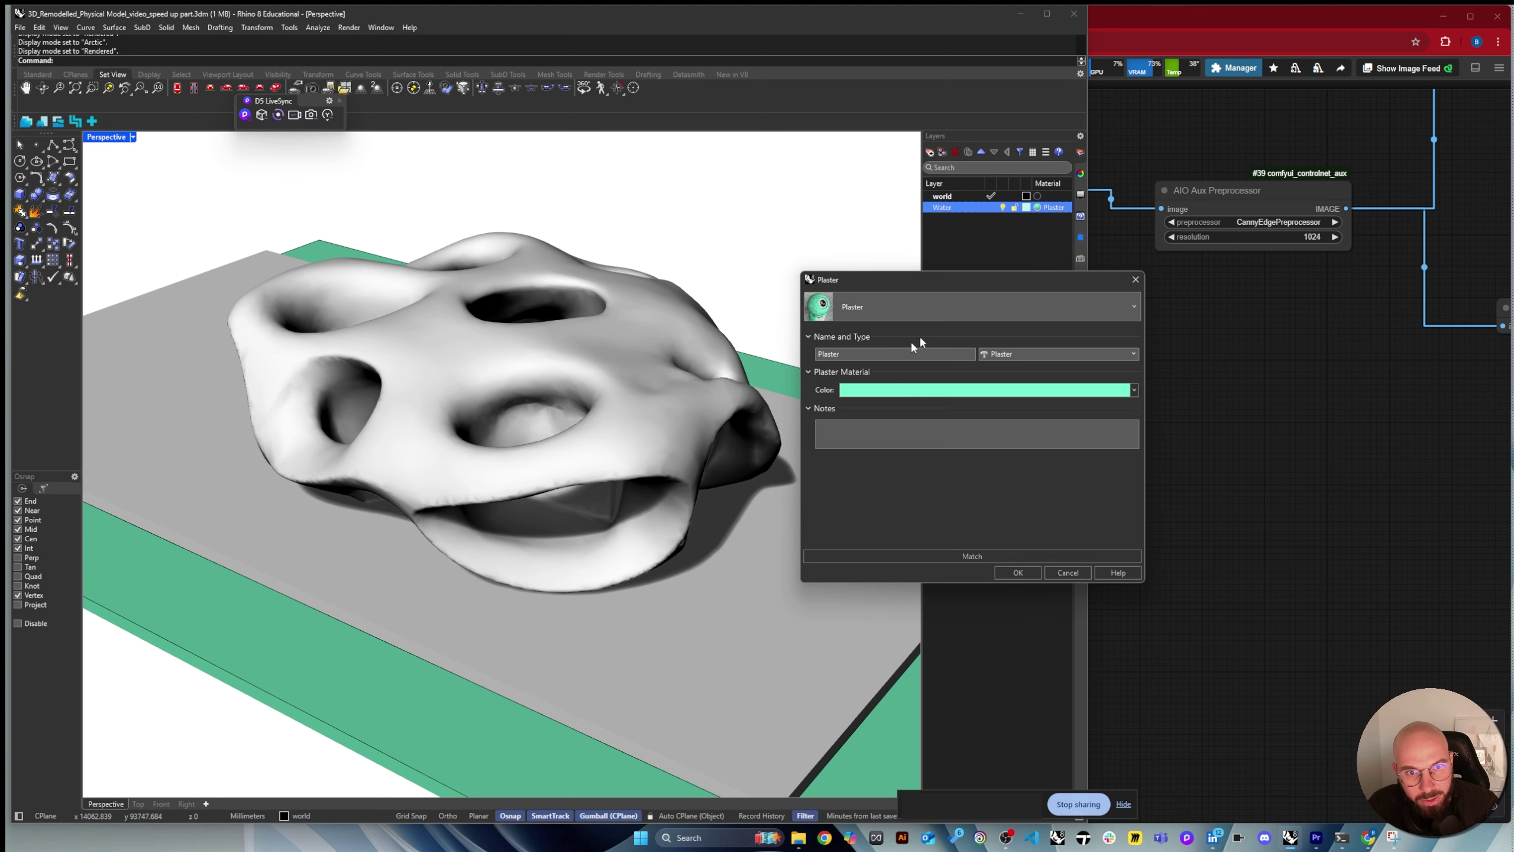
left_click(941, 392)
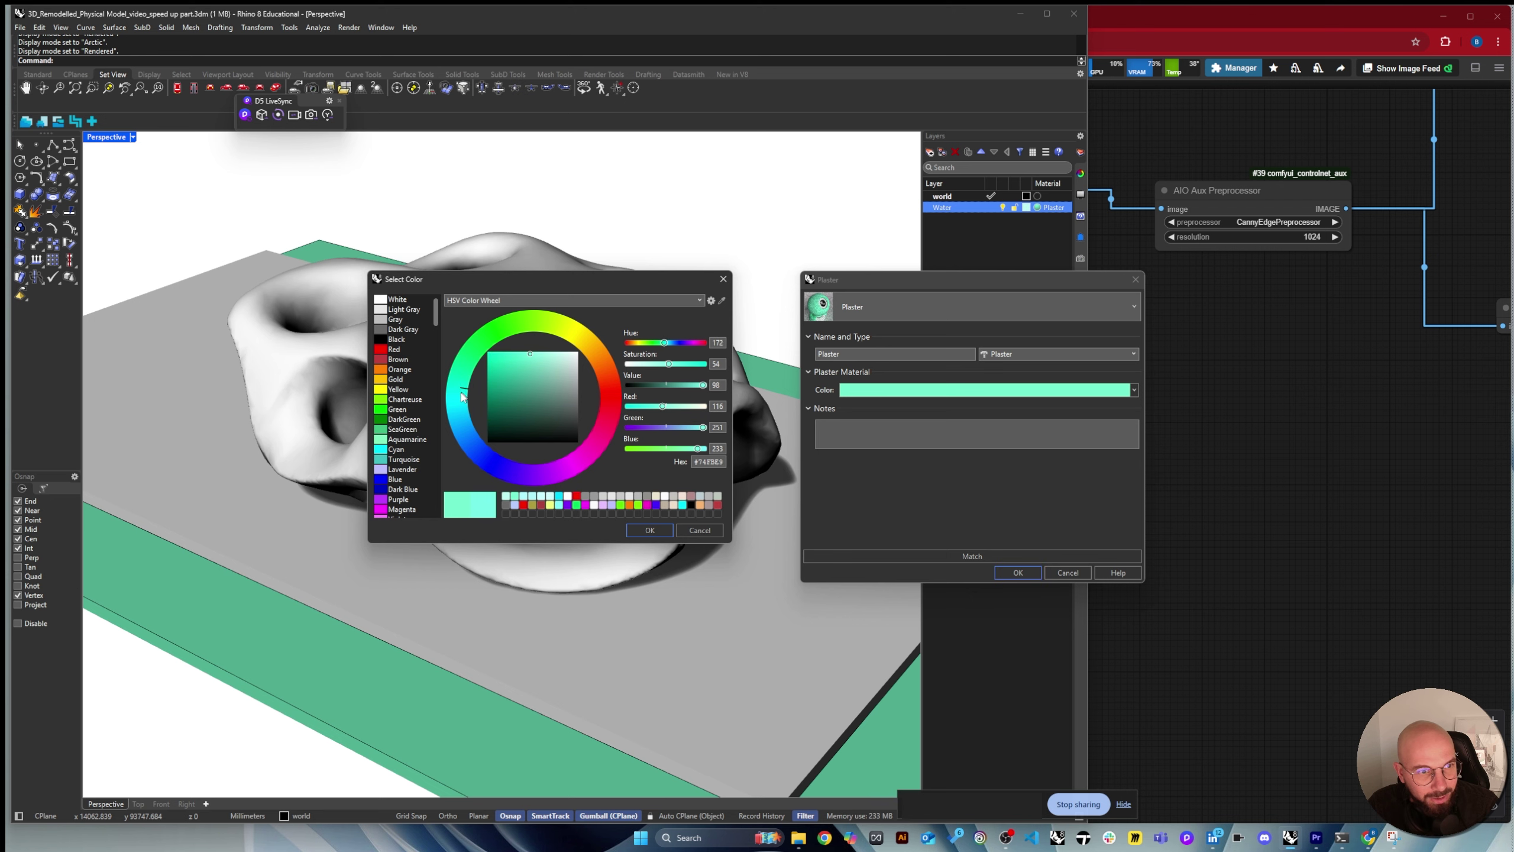
left_click_drag(463, 397, 464, 403)
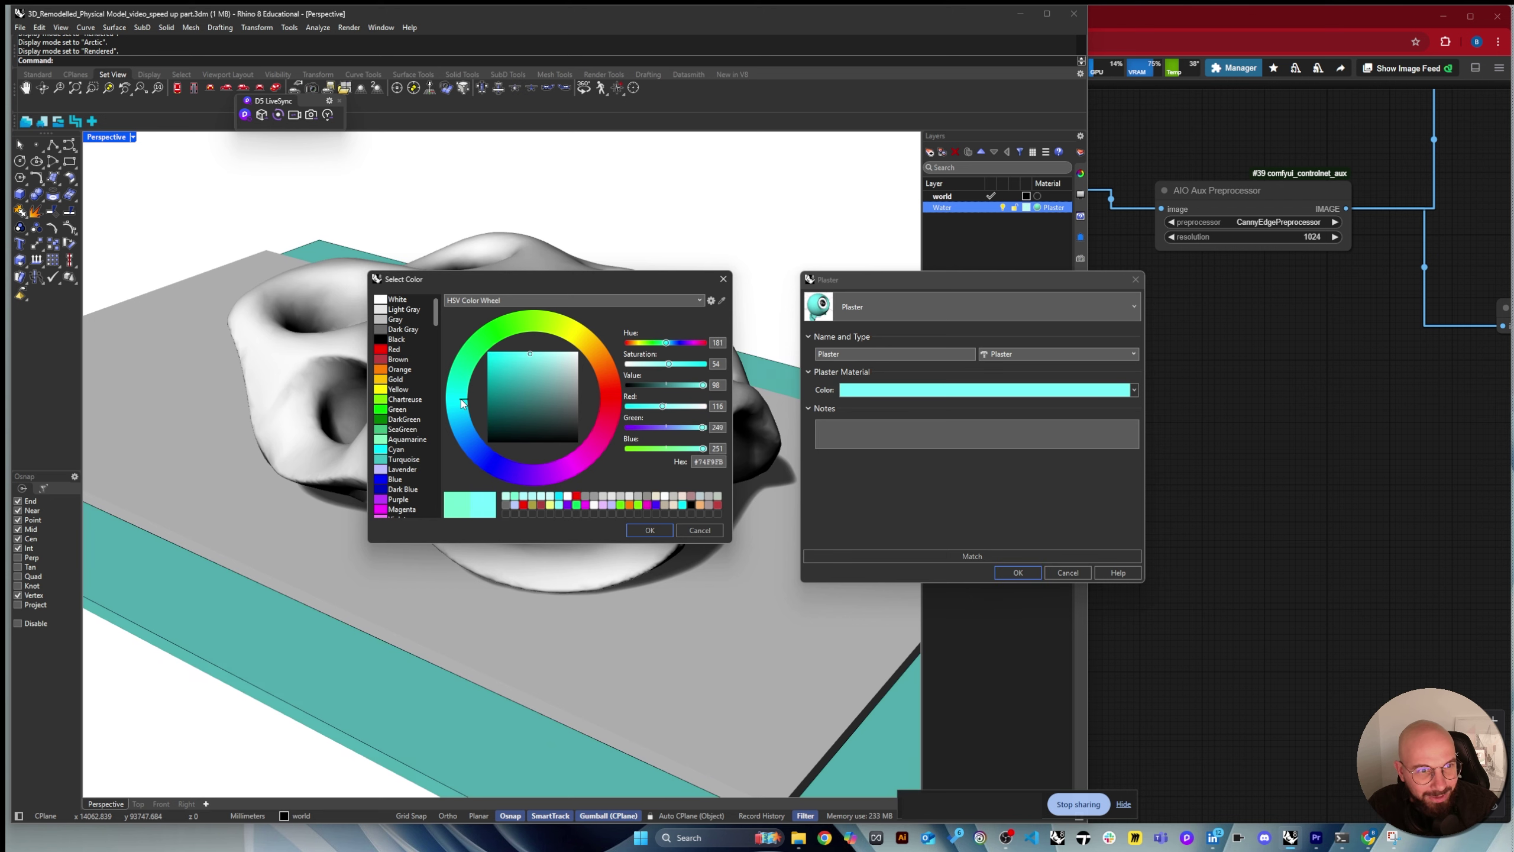
left_click(650, 529)
left_click(1017, 572)
Widen the Rhino window and frame the mesh with its base and surrounding water in the Perspective view.
mouse_move(779, 350)
left_mouse_down()
mouse_move(788, 311)
mouse_move(791, 325)
left_mouse_up()
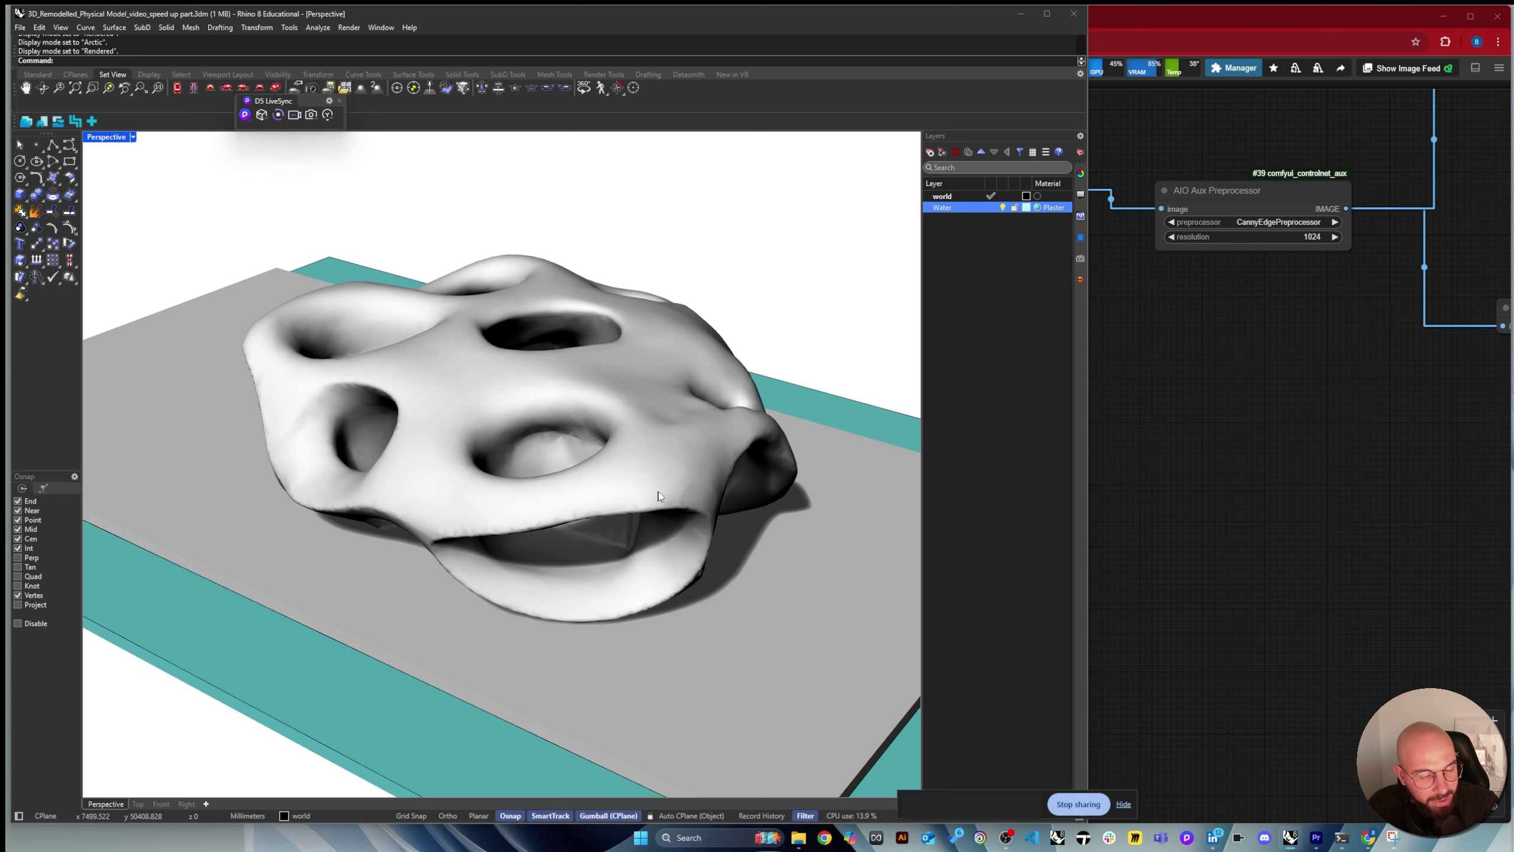
left_click_drag(647, 504, 665, 453)
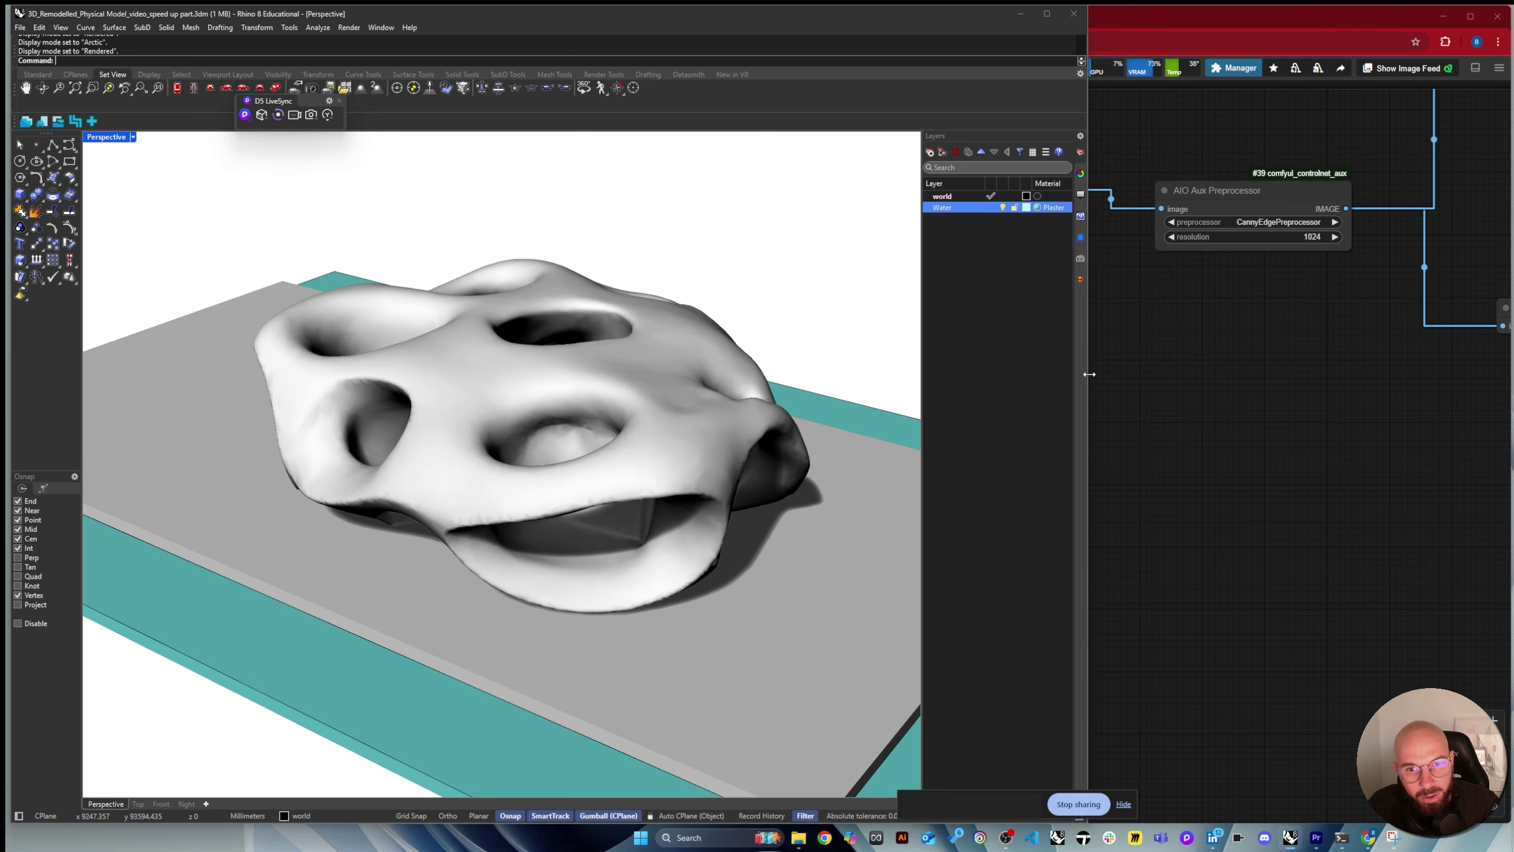
left_click_drag(1089, 374, 1423, 374)
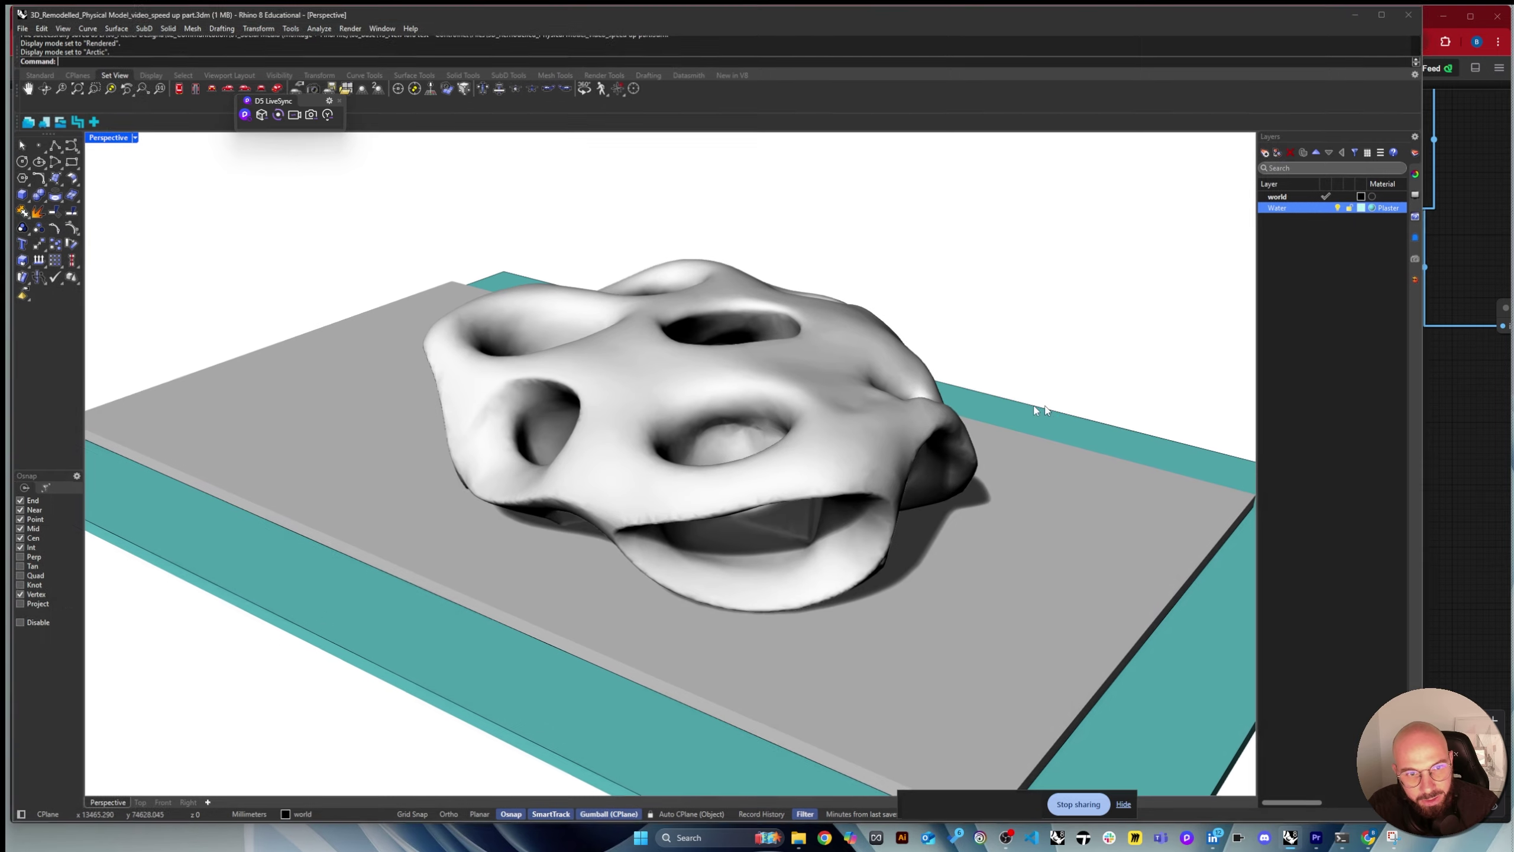
left_click_drag(1045, 410, 967, 422)
Return to ComfyUI and set the Screen Share node's capture area to the Rhino viewport around the model, excluding the toolbars and layer list.
left_click(1472, 475)
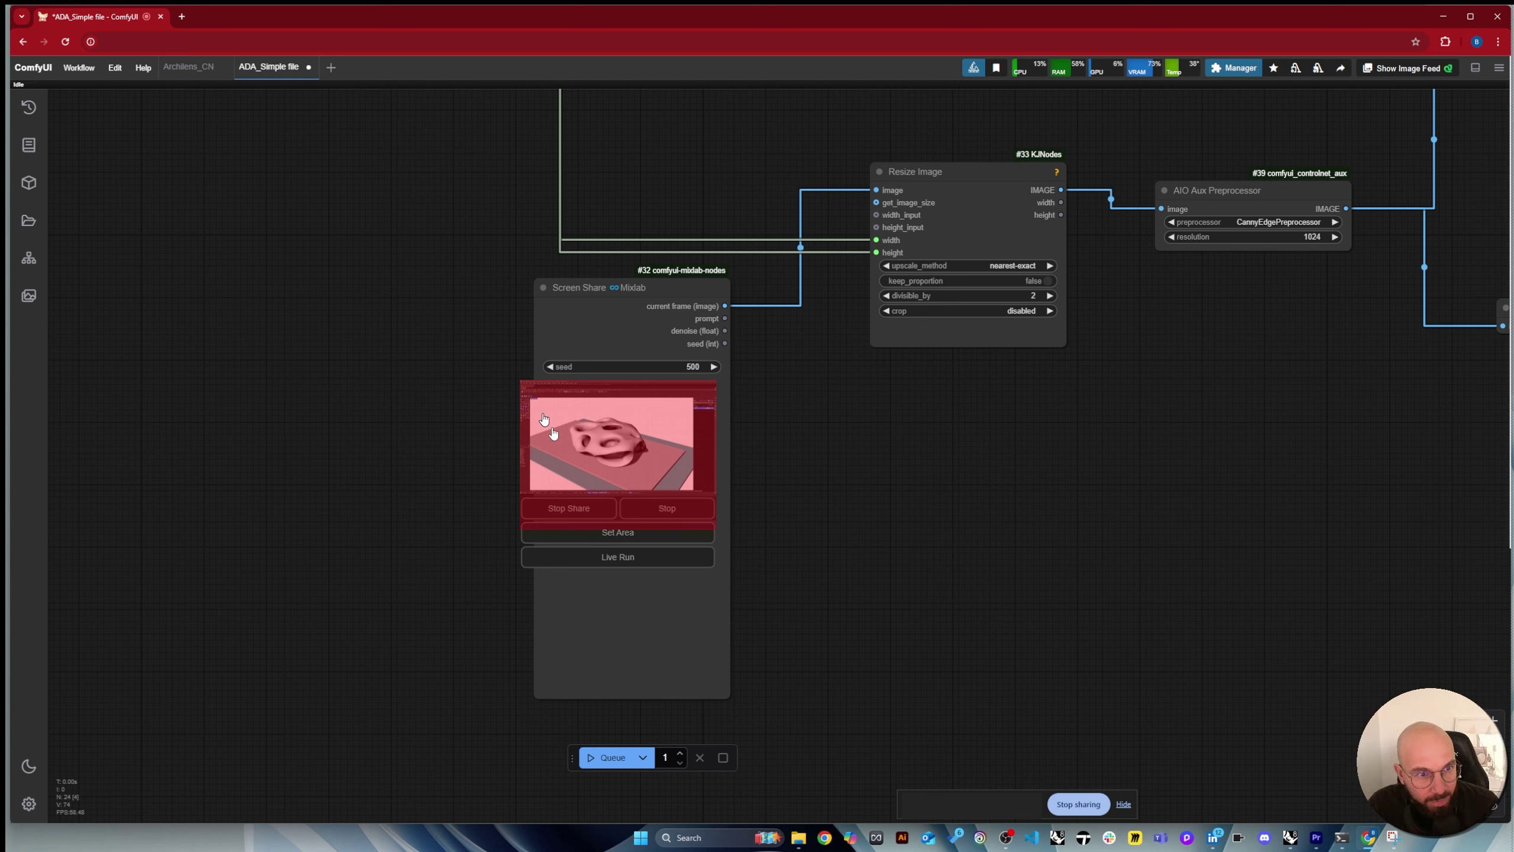
left_click(601, 545)
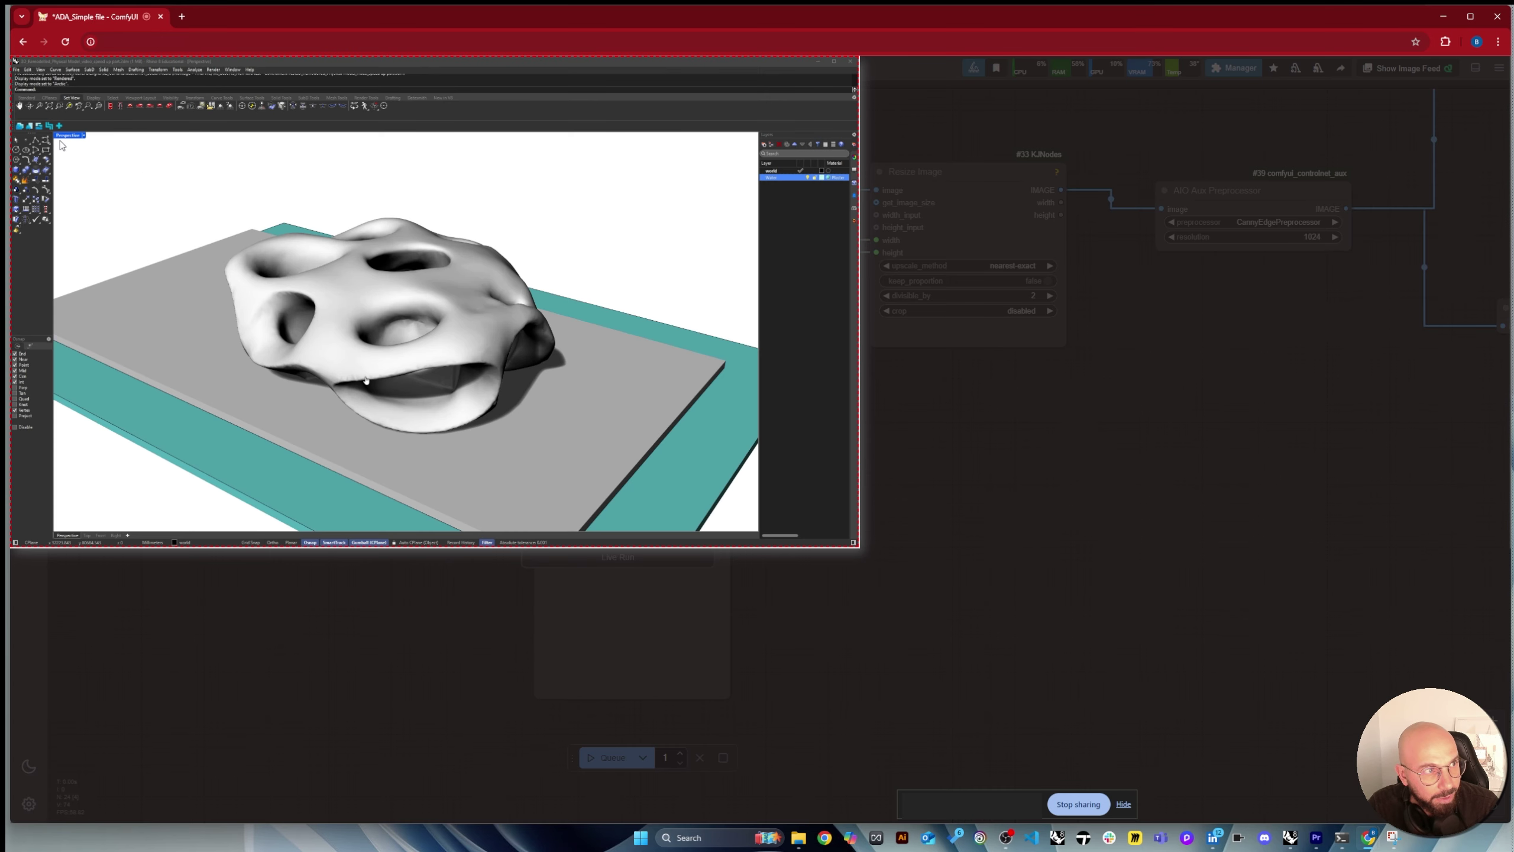
left_click_drag(79, 142, 718, 535)
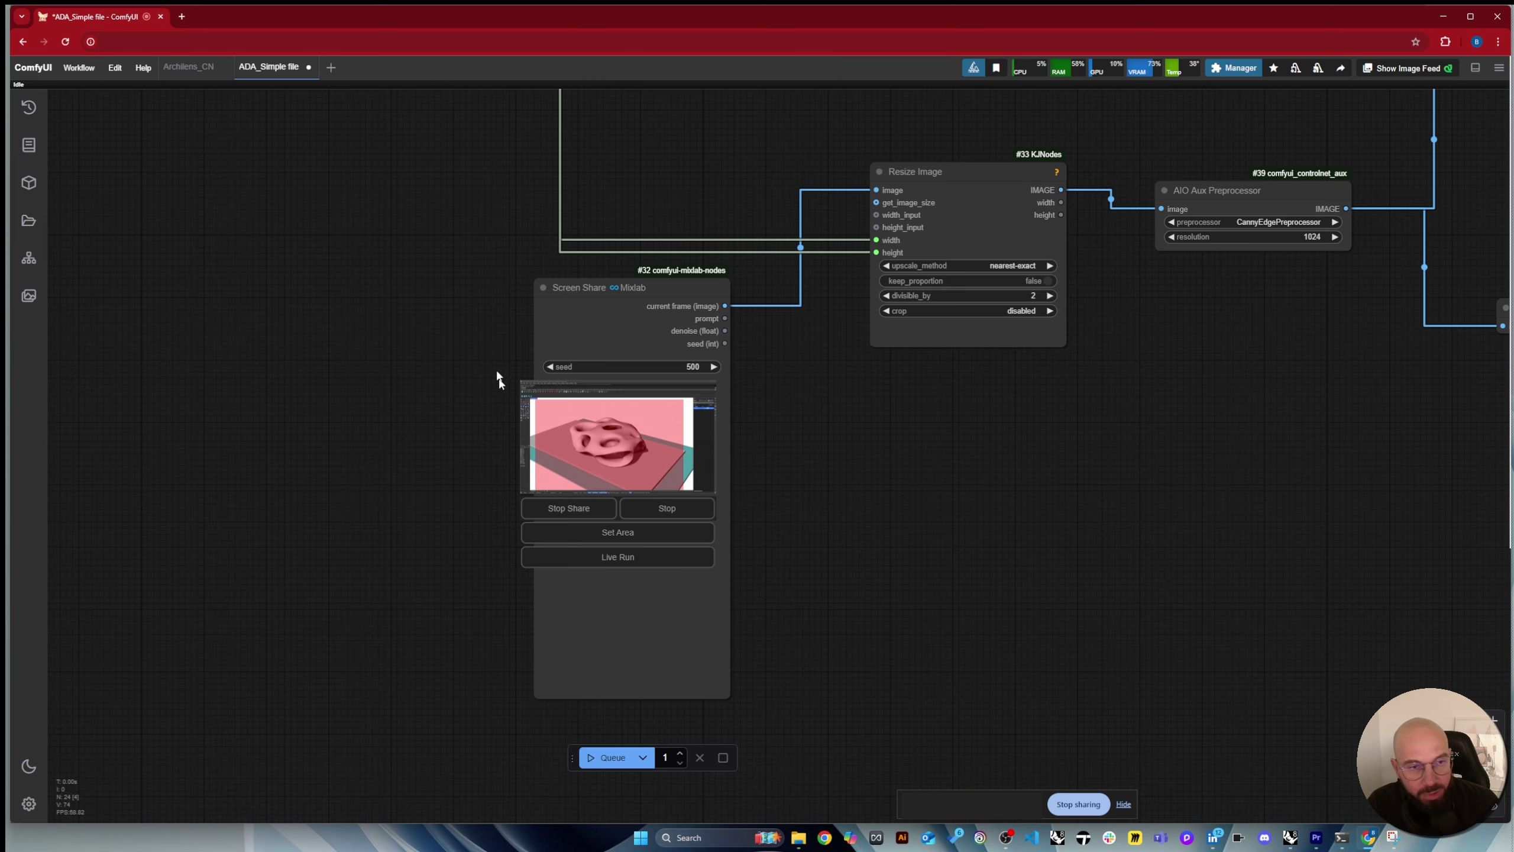
Queue one run of the workflow with the captured Rhino viewport as ControlNet input.
scroll(338, 462, "down", 5)
scroll(387, 576, "down", 3)
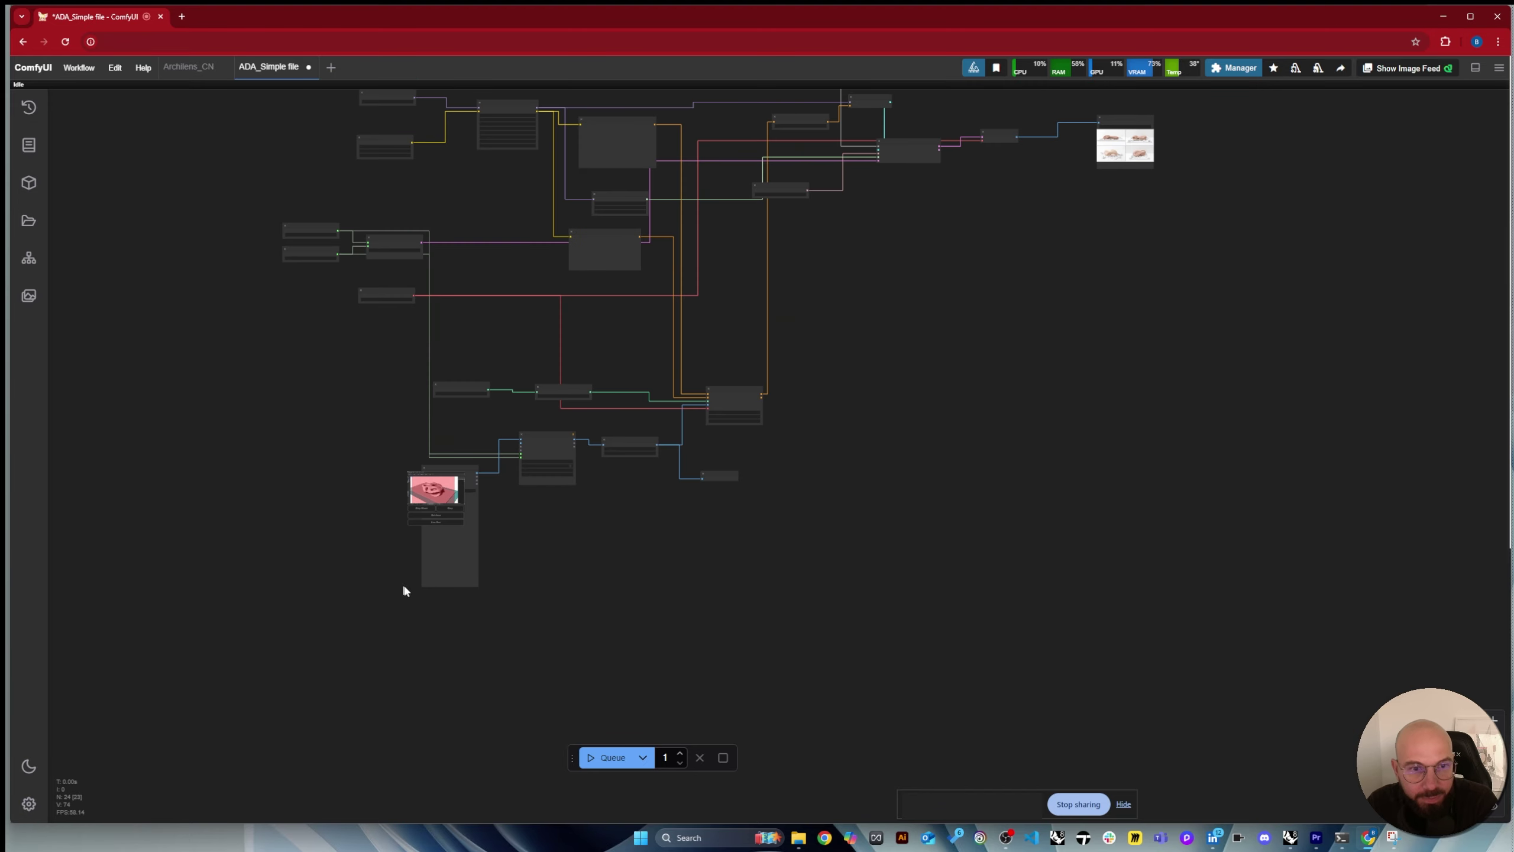
scroll(402, 582, "up", 10)
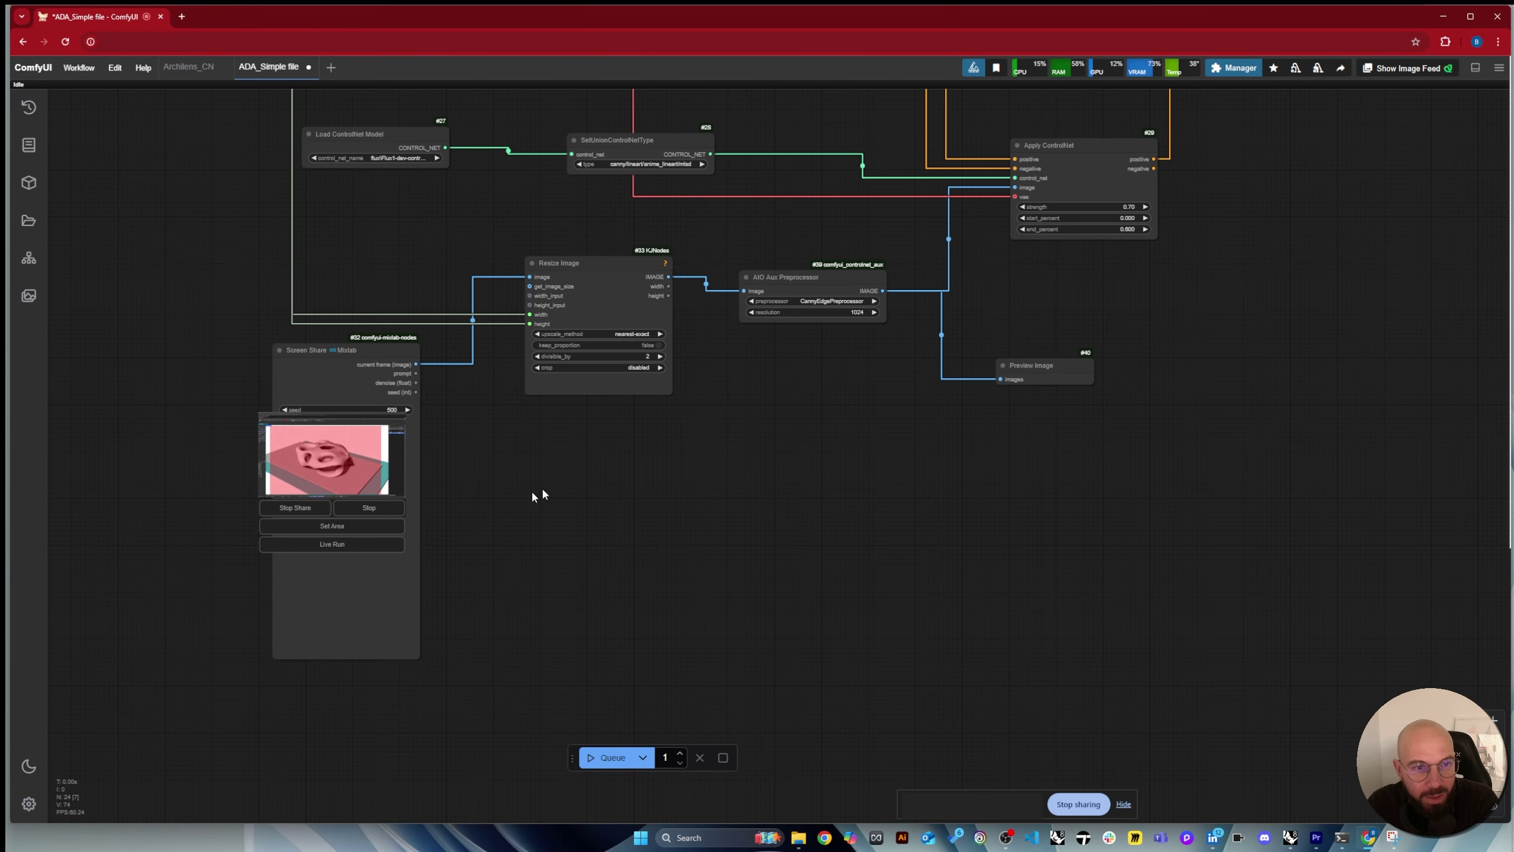
left_click(609, 758)
Examine the canny edge result in the Preview Image node up close and check it against the surrounding workflow nodes.
scroll(680, 655, "down", 3)
scroll(686, 652, "down", 2)
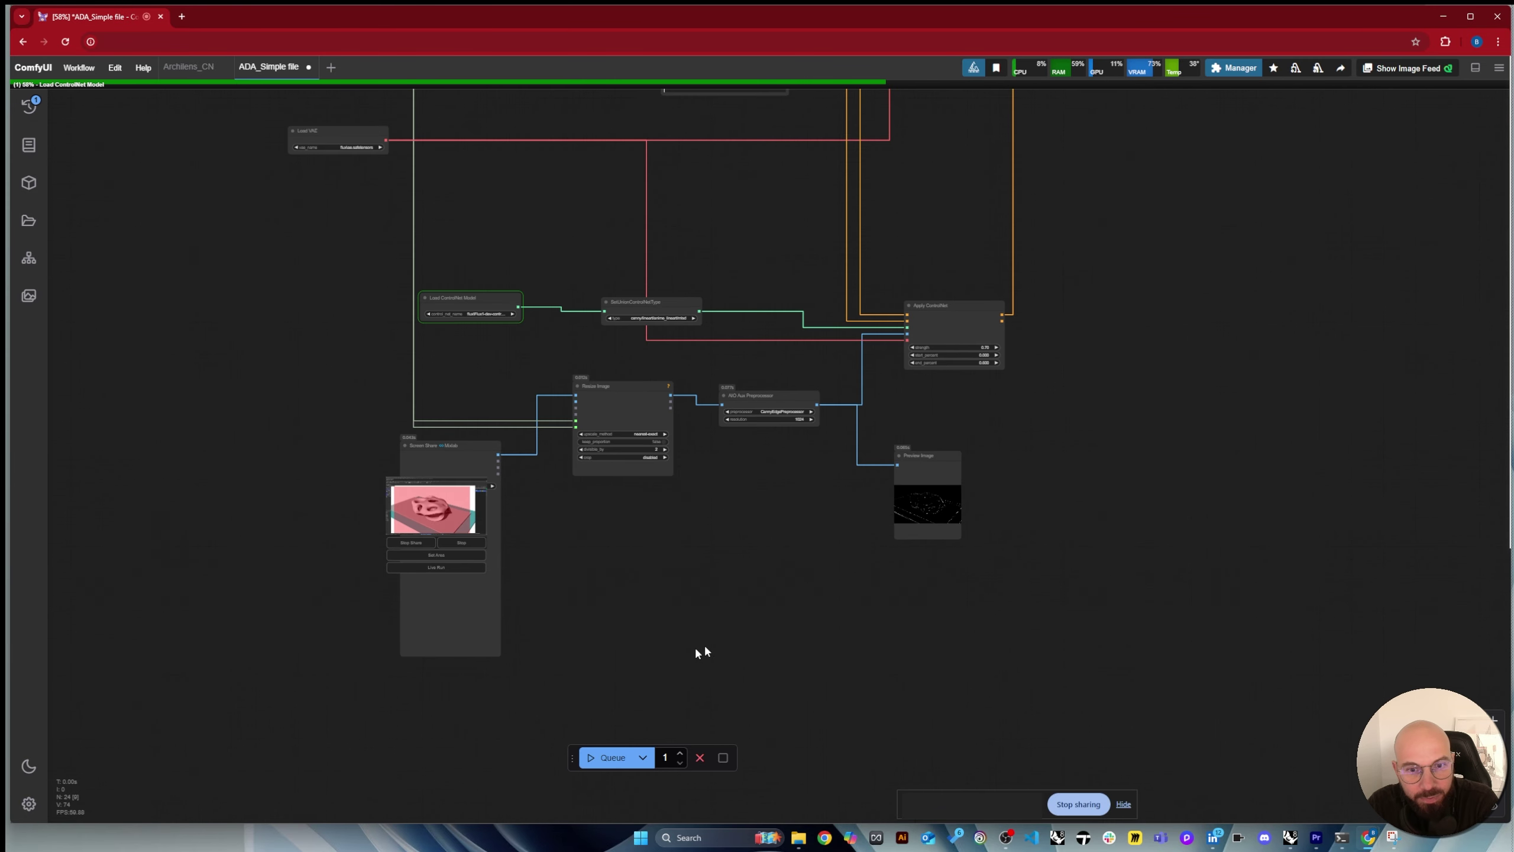
scroll(1006, 530, "up", 8)
scroll(862, 405, "up", 6)
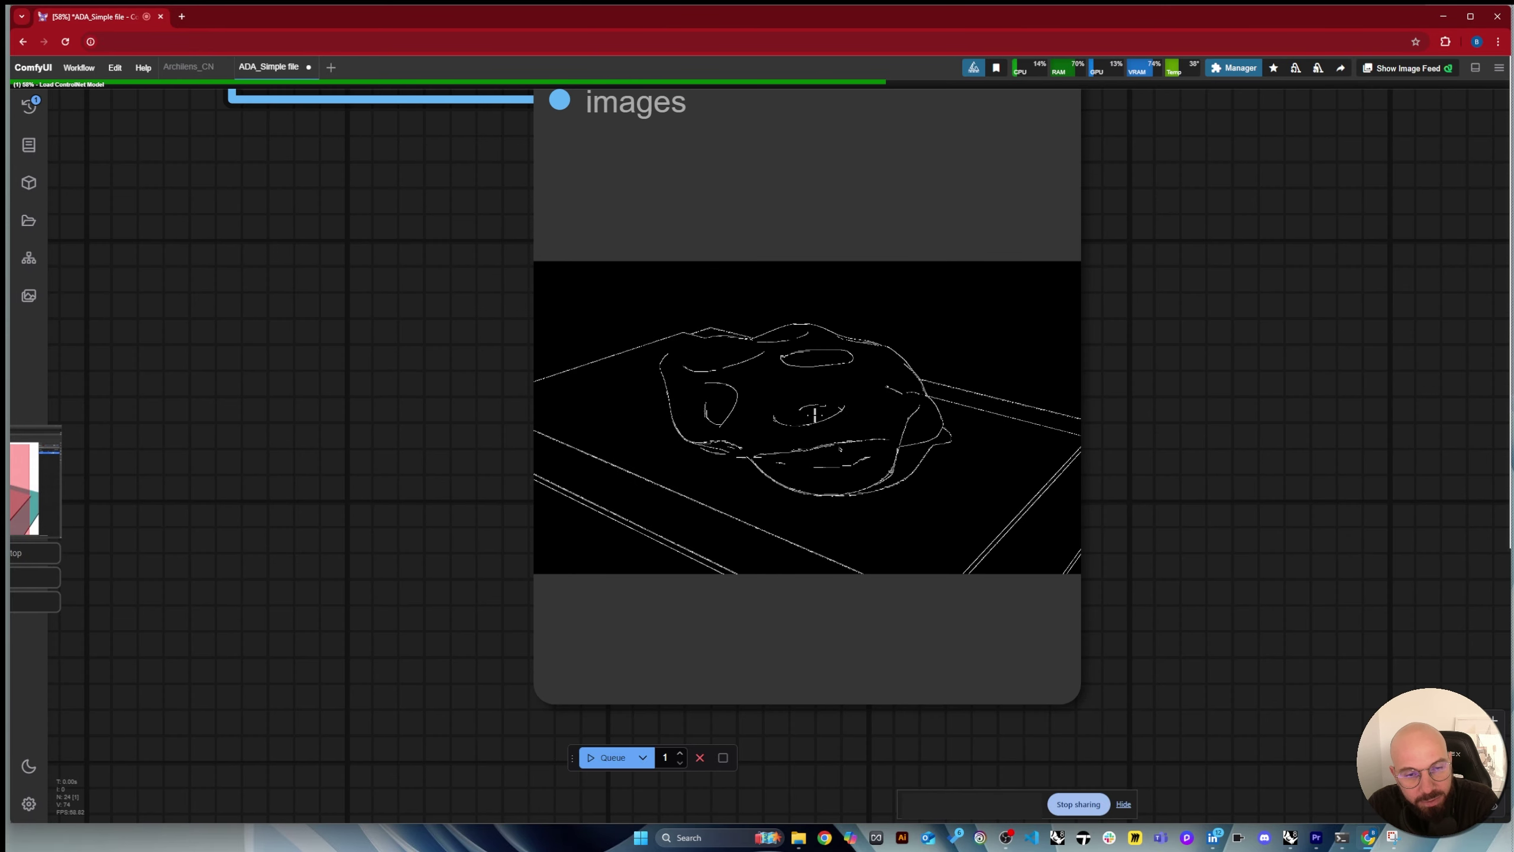
scroll(841, 391, "up", 2)
scroll(859, 438, "up", 3)
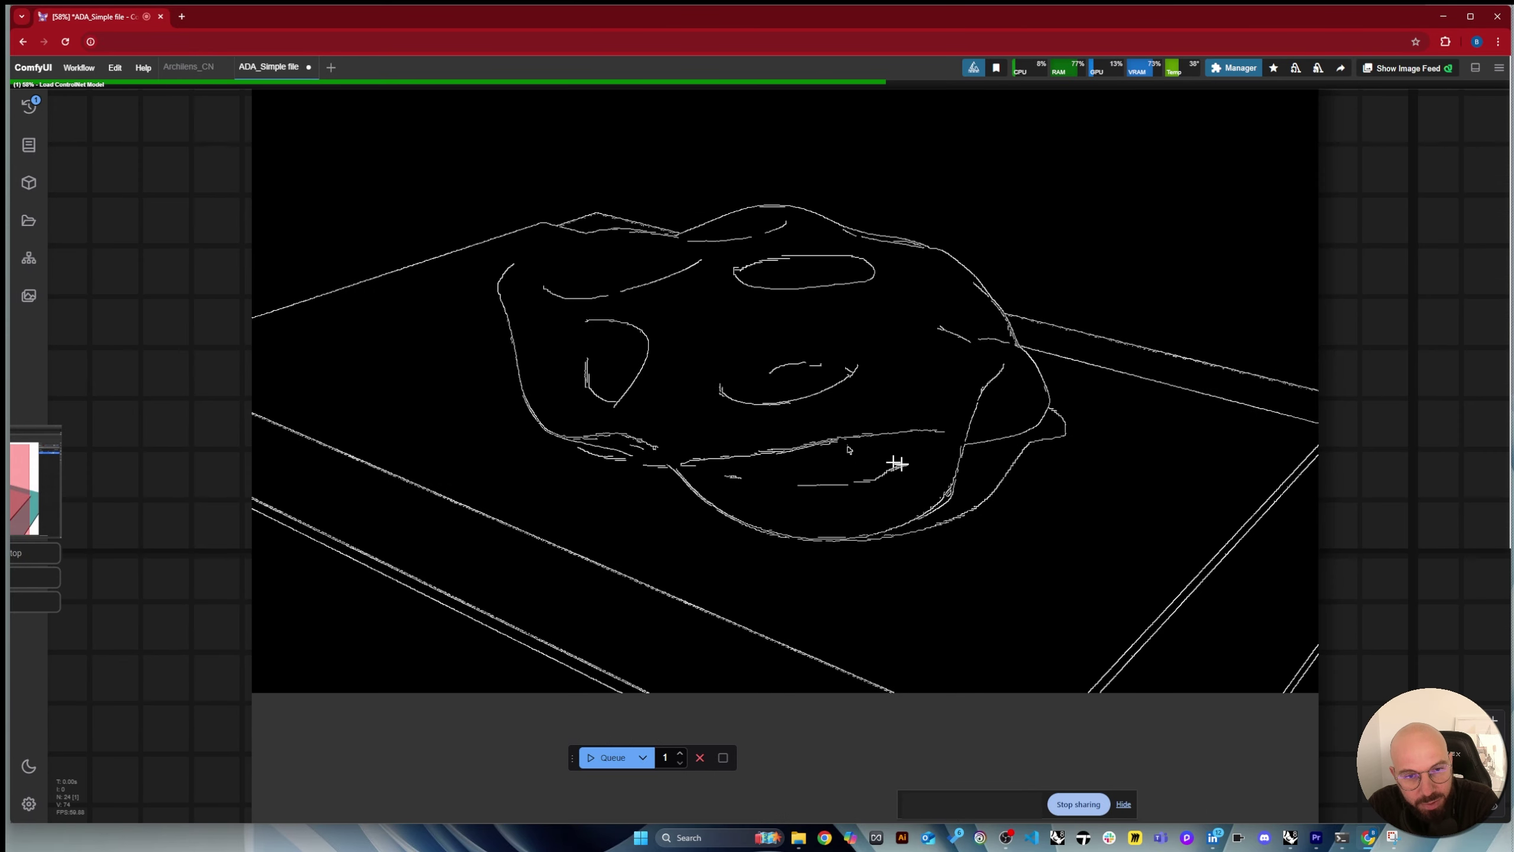
mouse_move(598, 8)
left_mouse_down()
mouse_move(557, 676)
mouse_move(595, 126)
mouse_move(578, 55)
mouse_move(596, 34)
left_mouse_up()
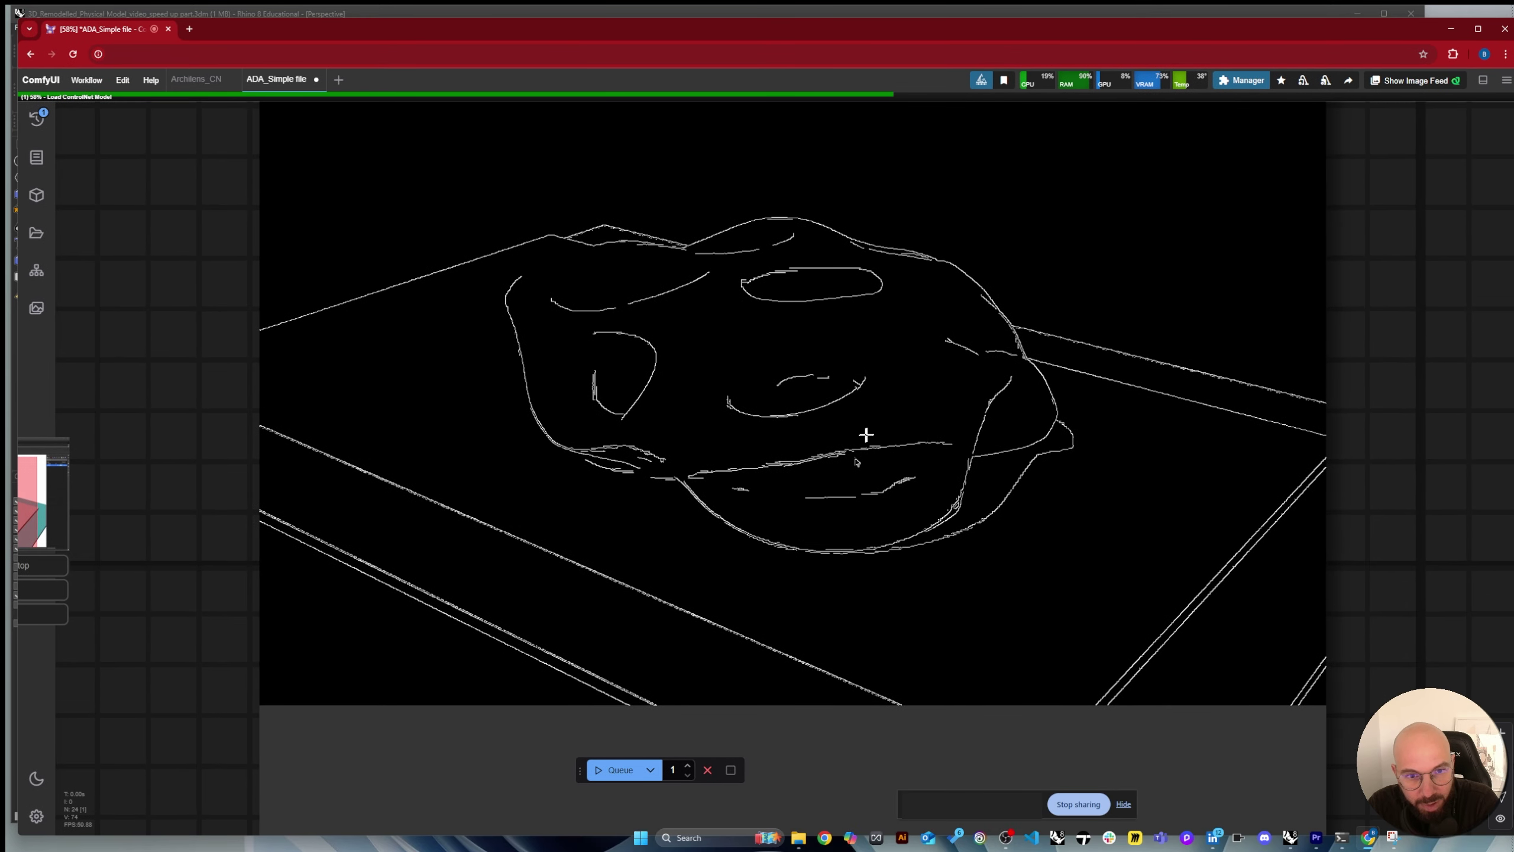
scroll(857, 461, "down", 10)
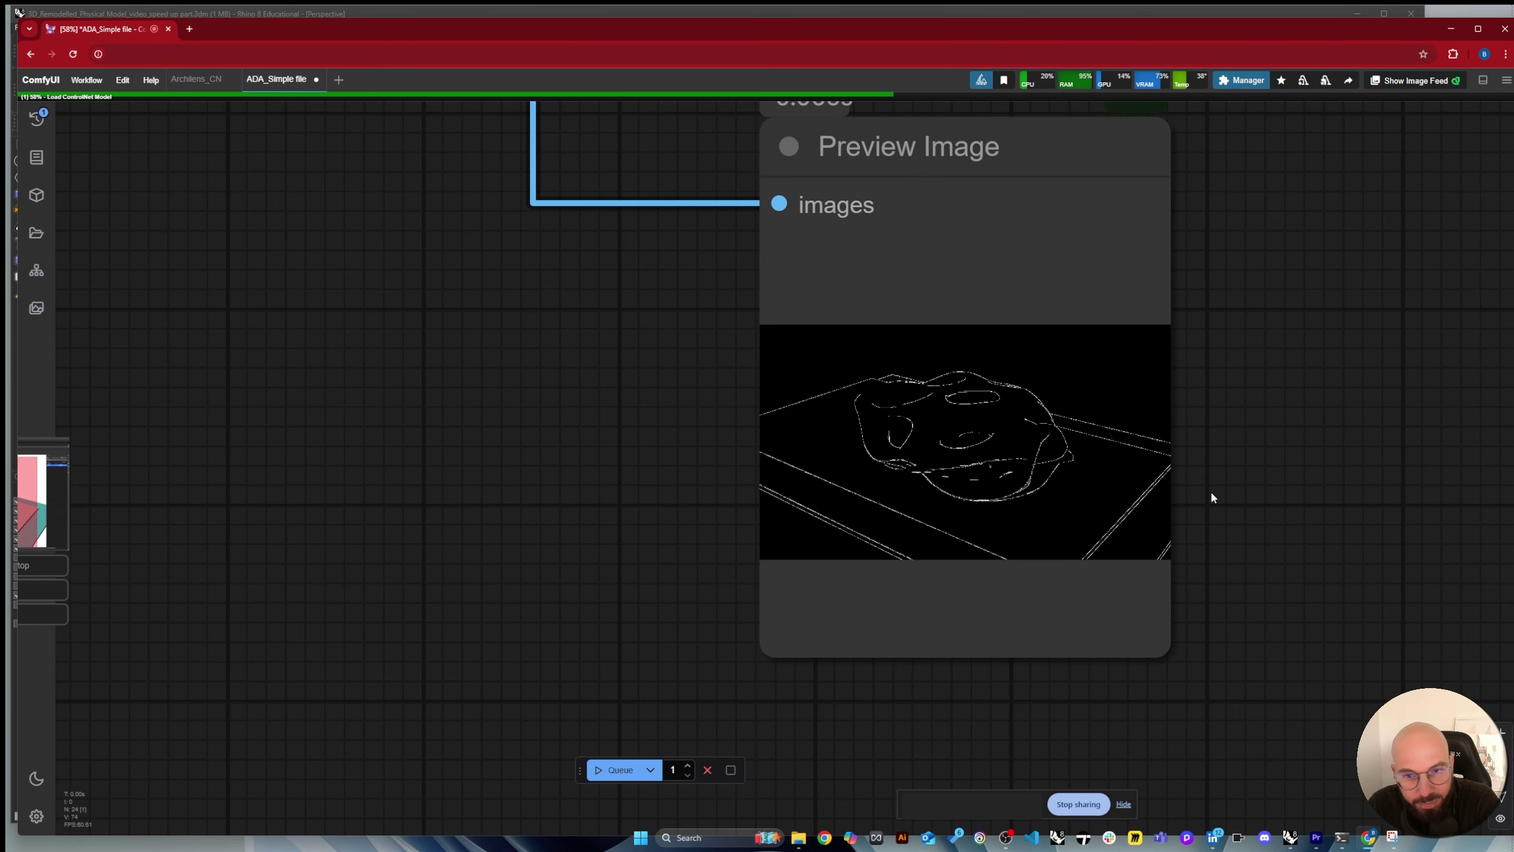
scroll(1293, 466, "down", 3)
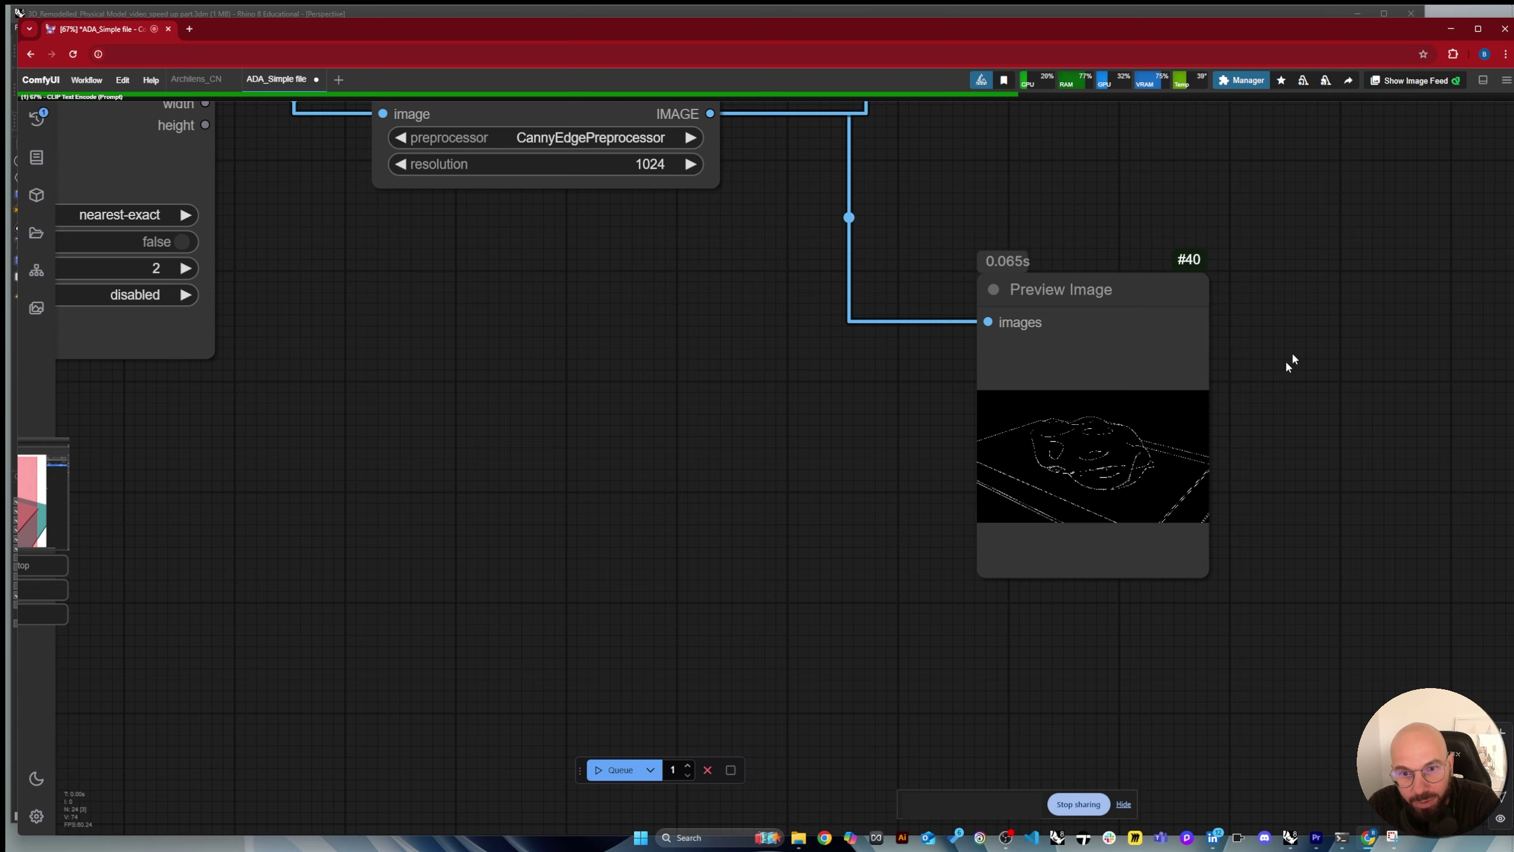
scroll(856, 589, "down", 6)
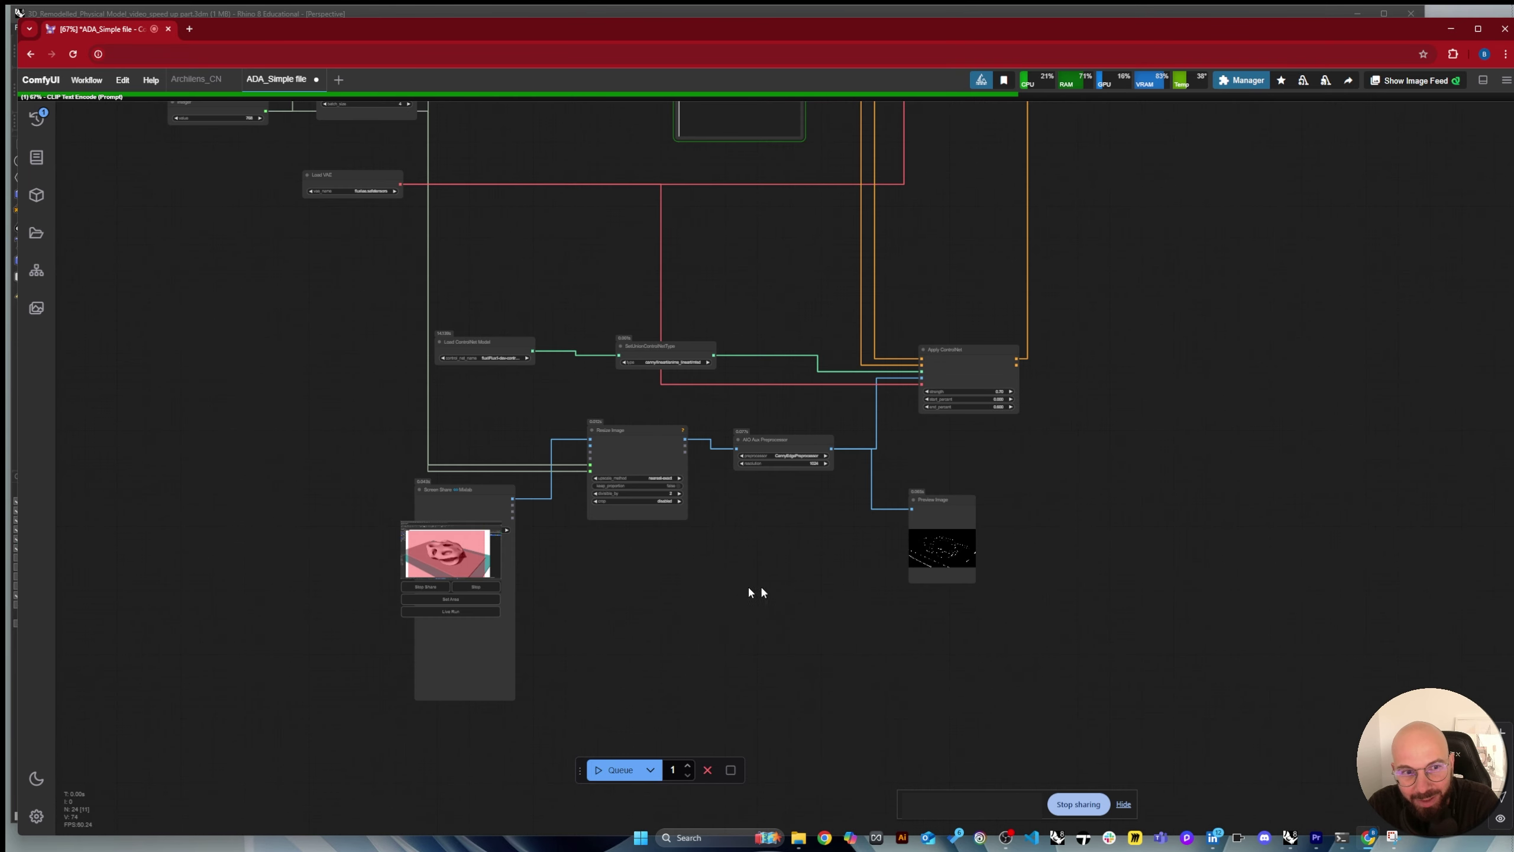
Switch to the ChatGPT physical model prompt and bring up both museum reference images side by side.
key("alt+Tab")
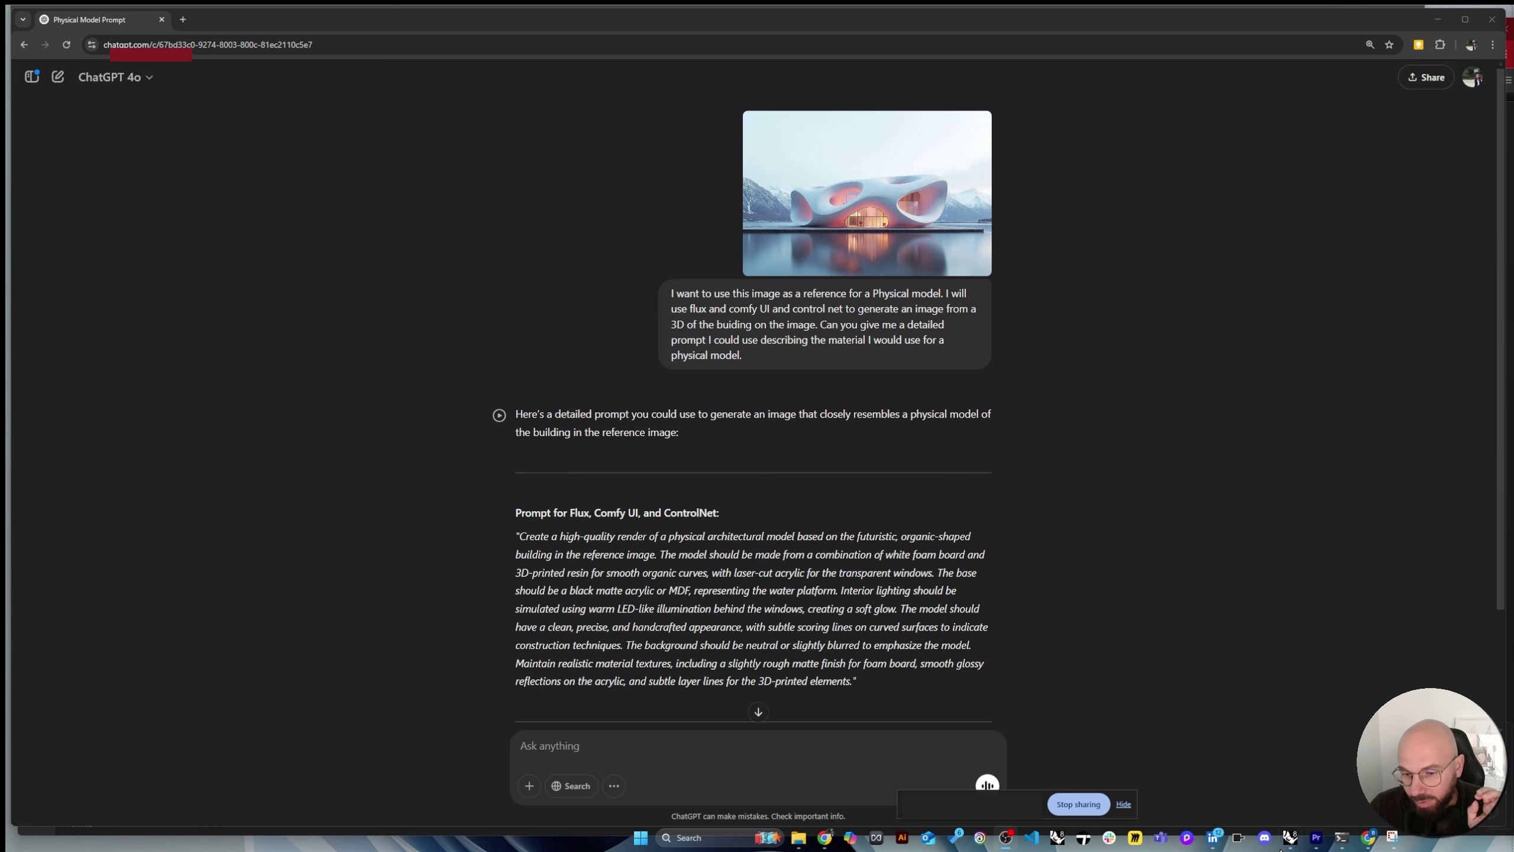
mouse_move(796, 839)
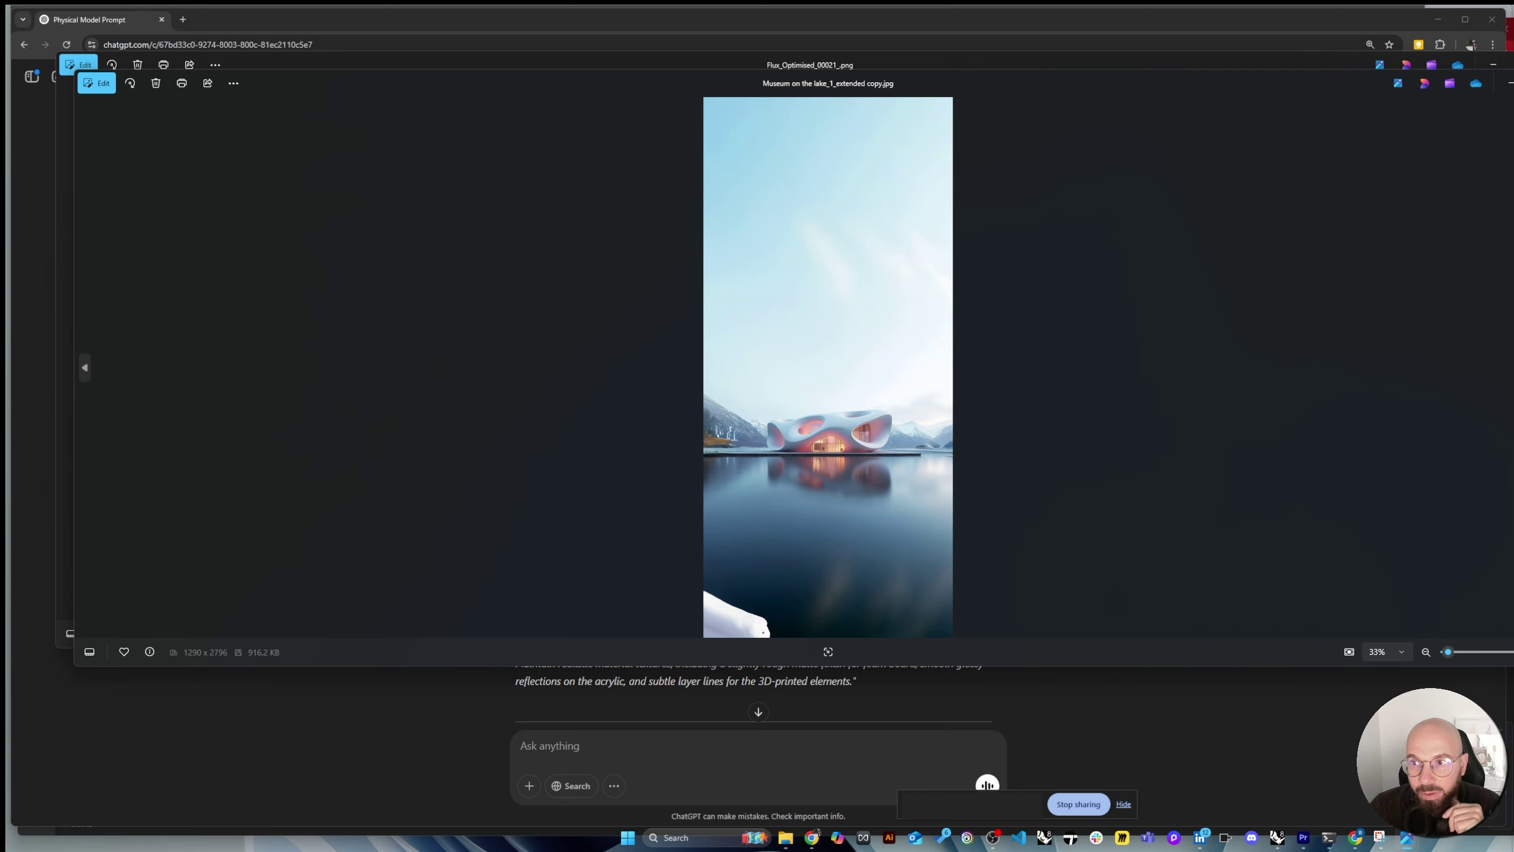
left_click_drag(1444, 286, 543, 263)
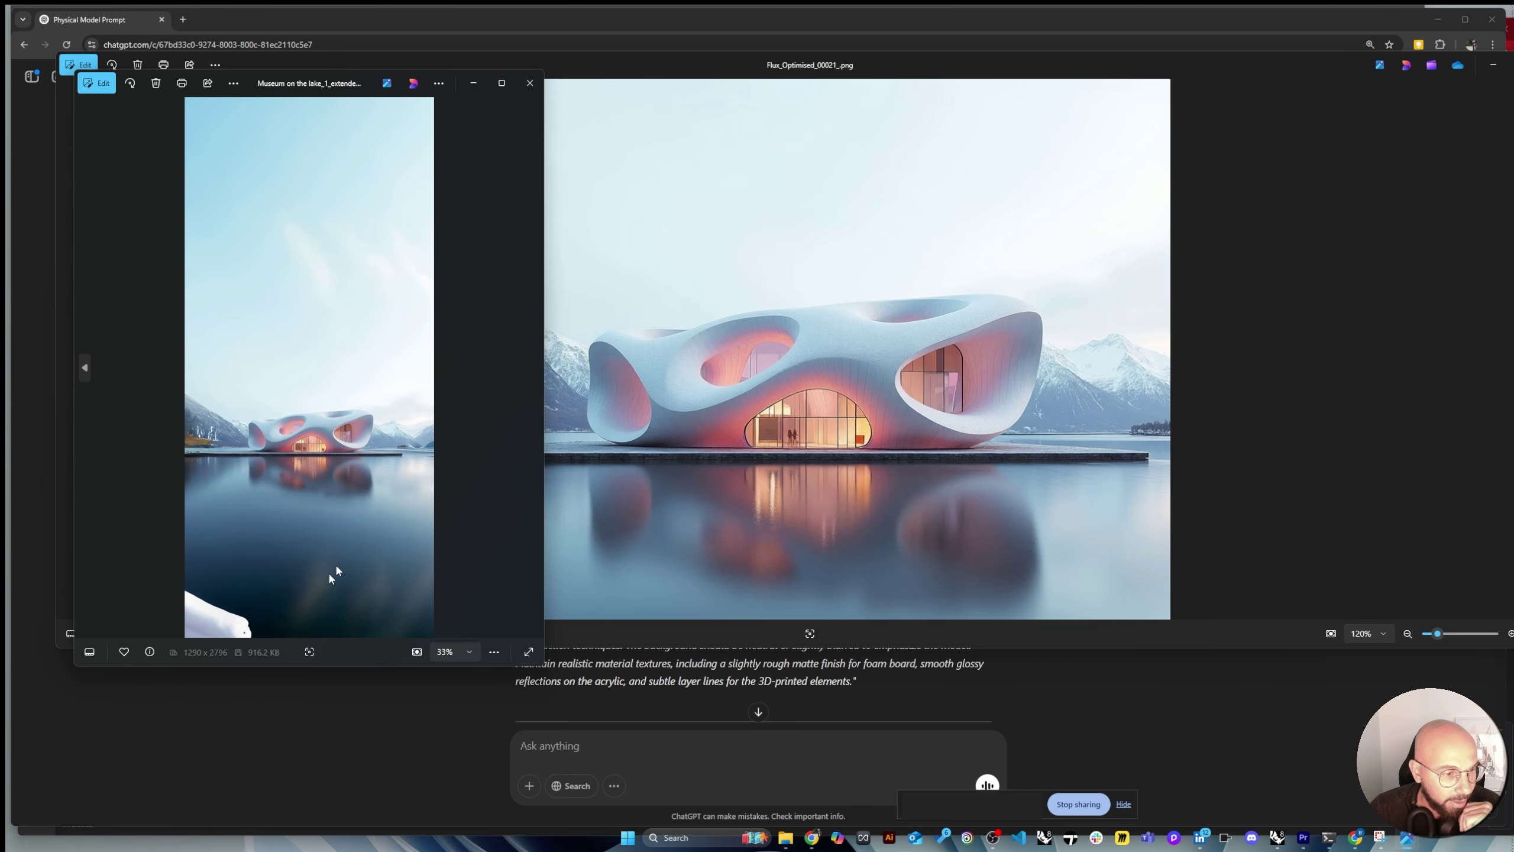
Compare the extended portrait museum image with the original lake render, enlarging each to examine the building and its surroundings.
left_click_drag(274, 669, 274, 844)
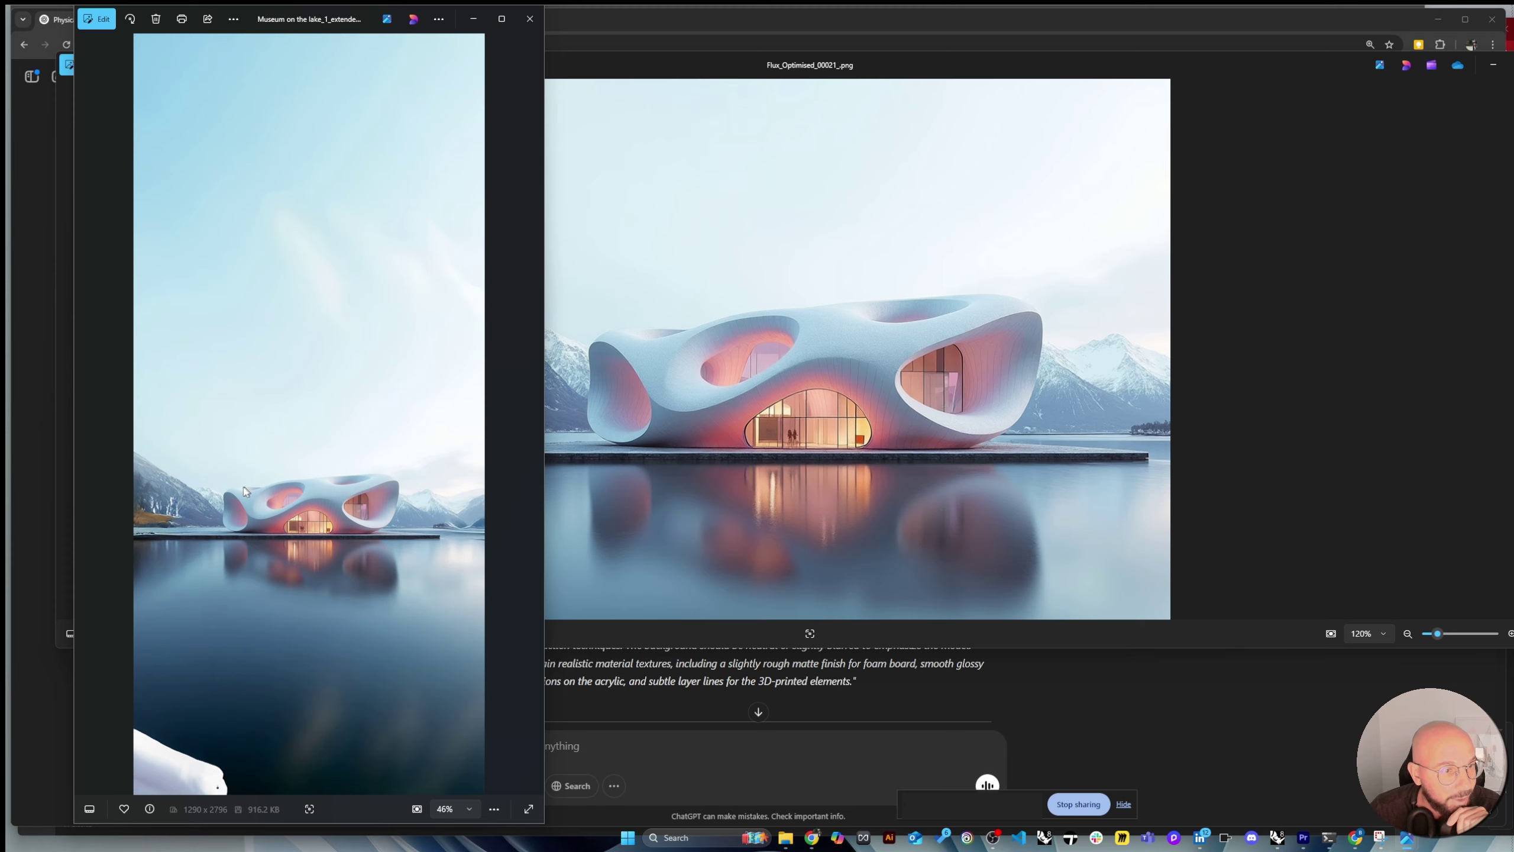
scroll(243, 489, "up", 3)
scroll(243, 488, "down", 1)
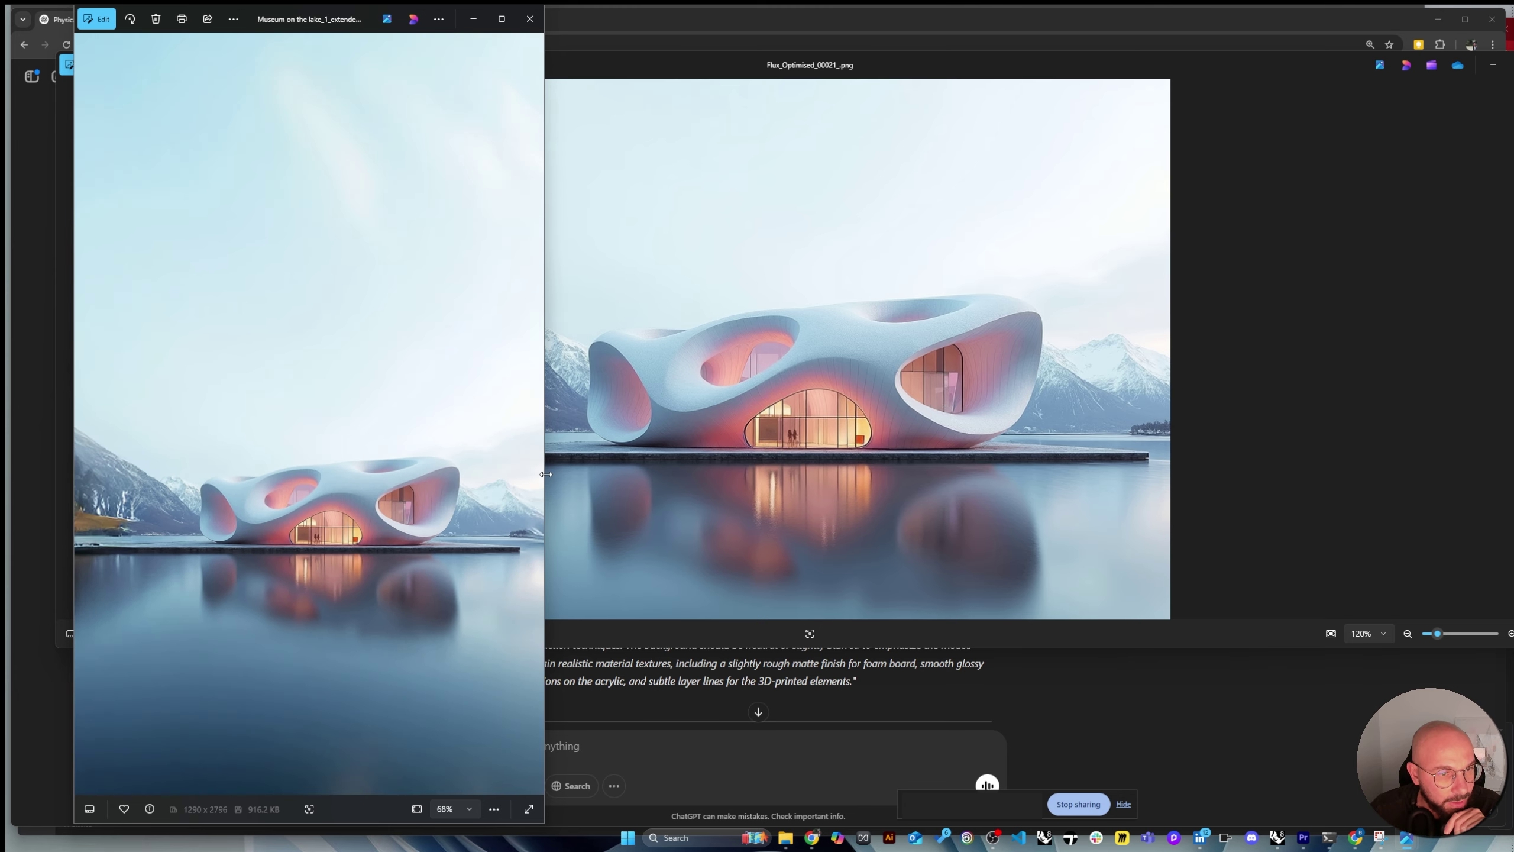
left_click_drag(546, 475, 807, 473)
scroll(488, 516, "up", 2)
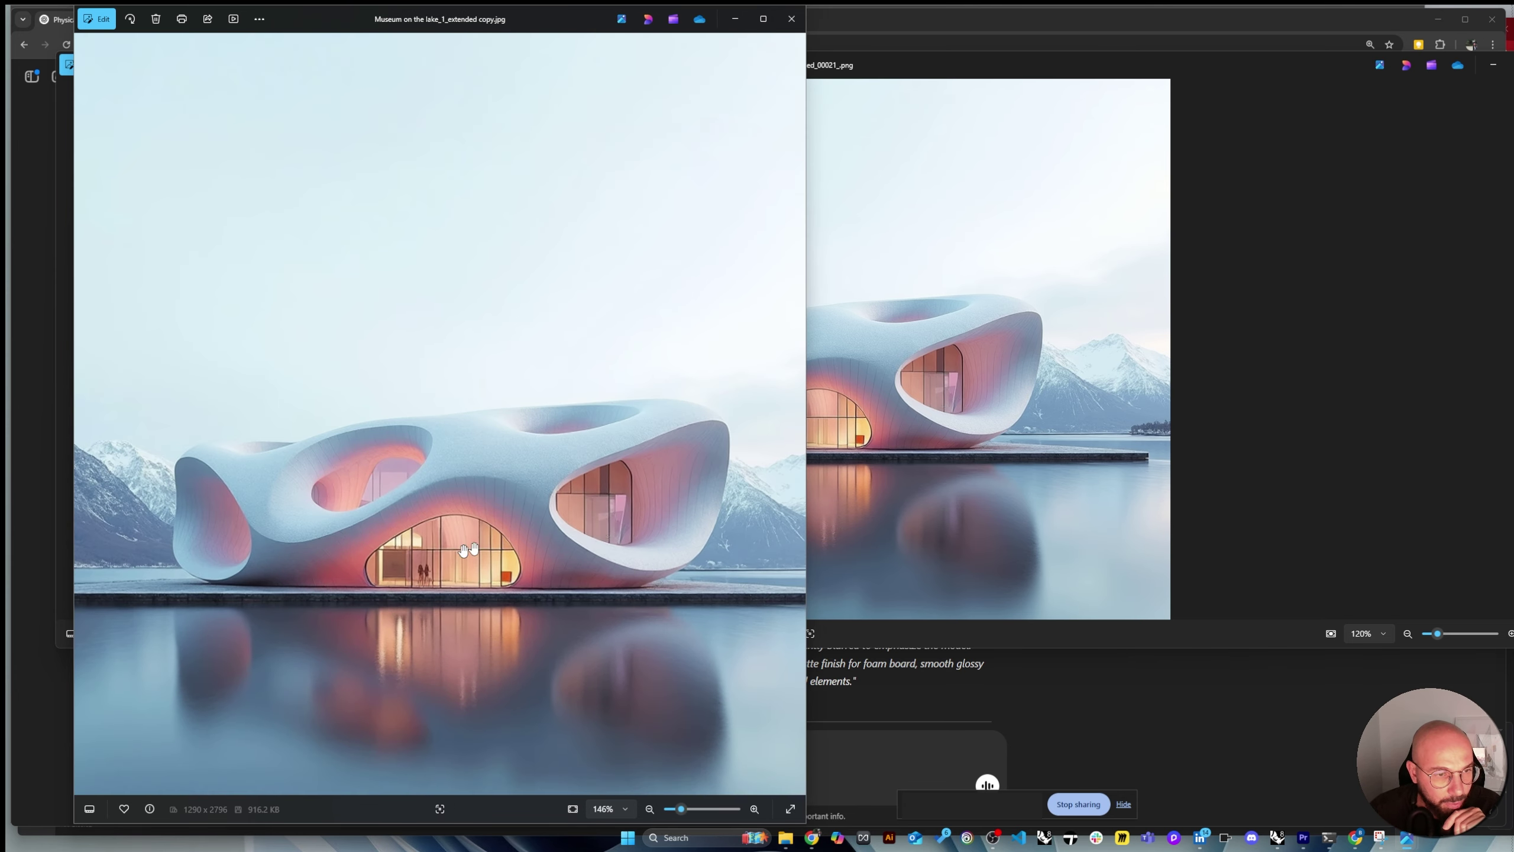
scroll(462, 552, "down", 1)
scroll(462, 552, "down", 2)
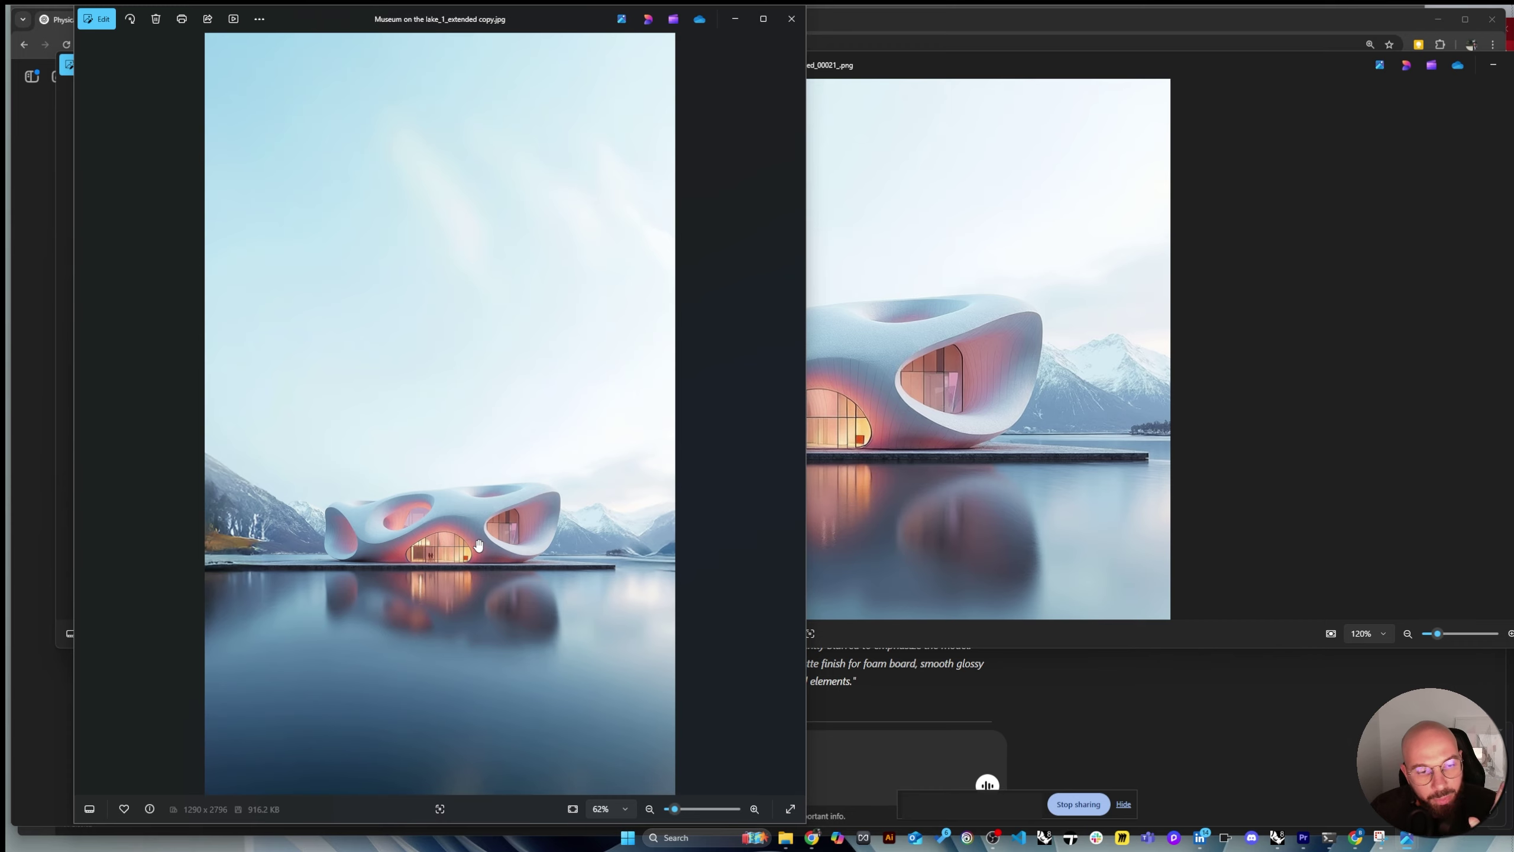
left_click(1111, 425)
scroll(1111, 425, "up", 2)
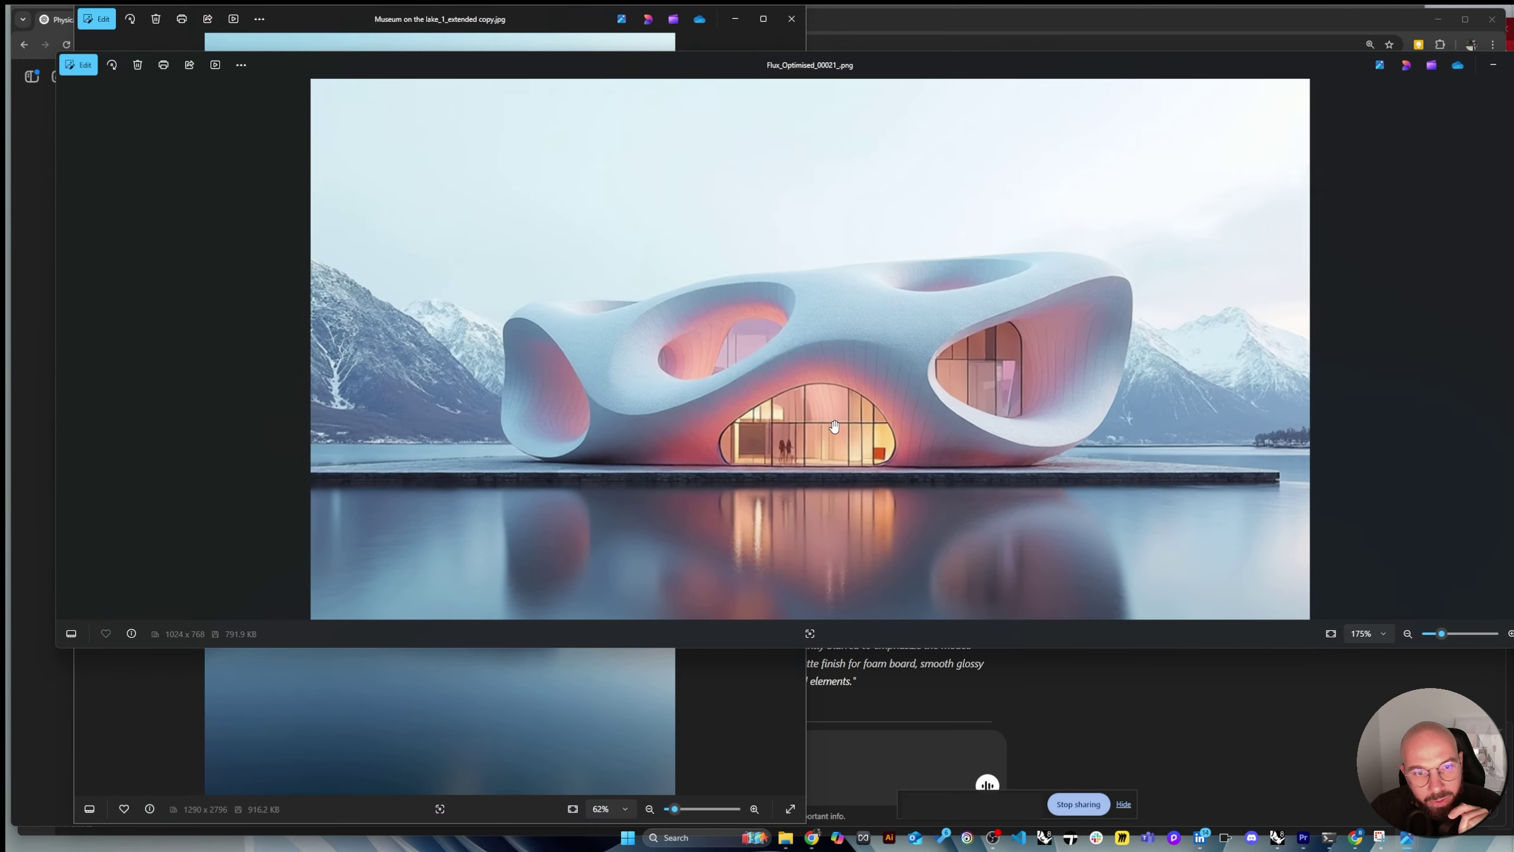
scroll(947, 458, "down", 3)
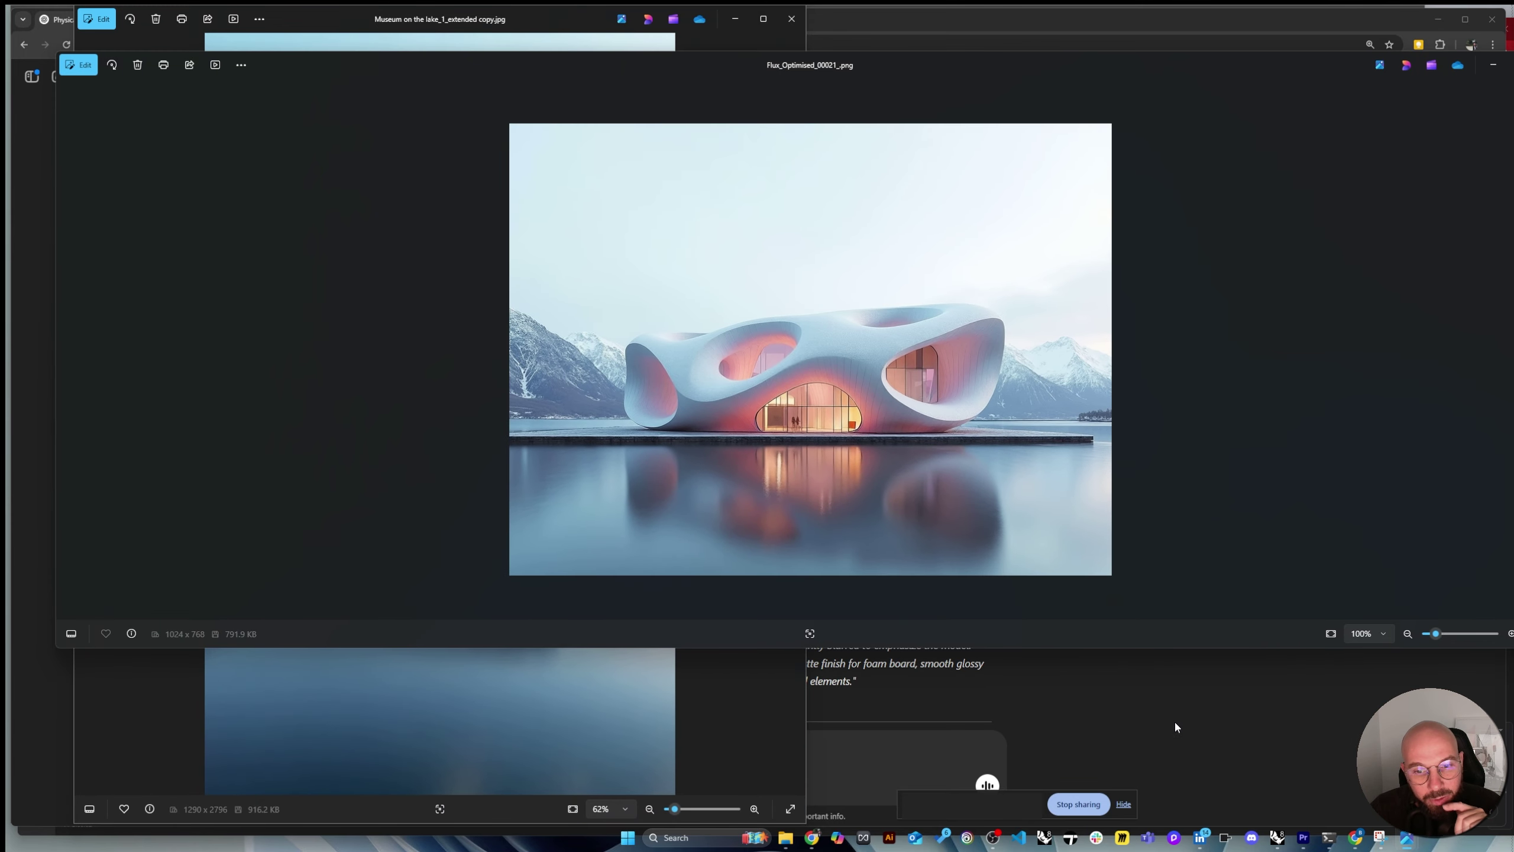
Return to the ChatGPT conversation and read through the physical model request and the start of its reply.
left_click(1173, 717)
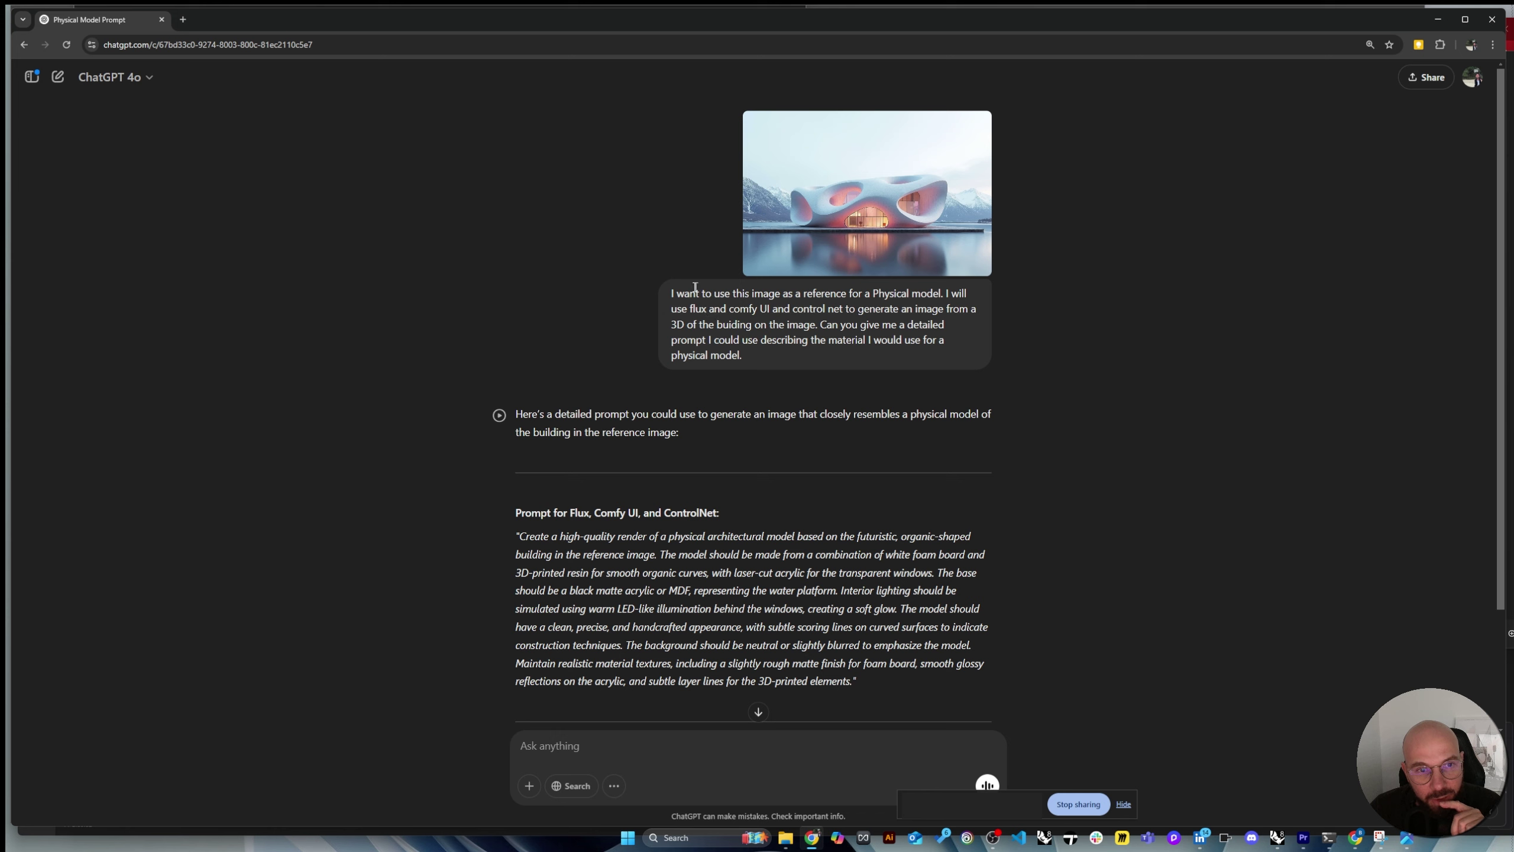
left_click_drag(672, 293, 897, 288)
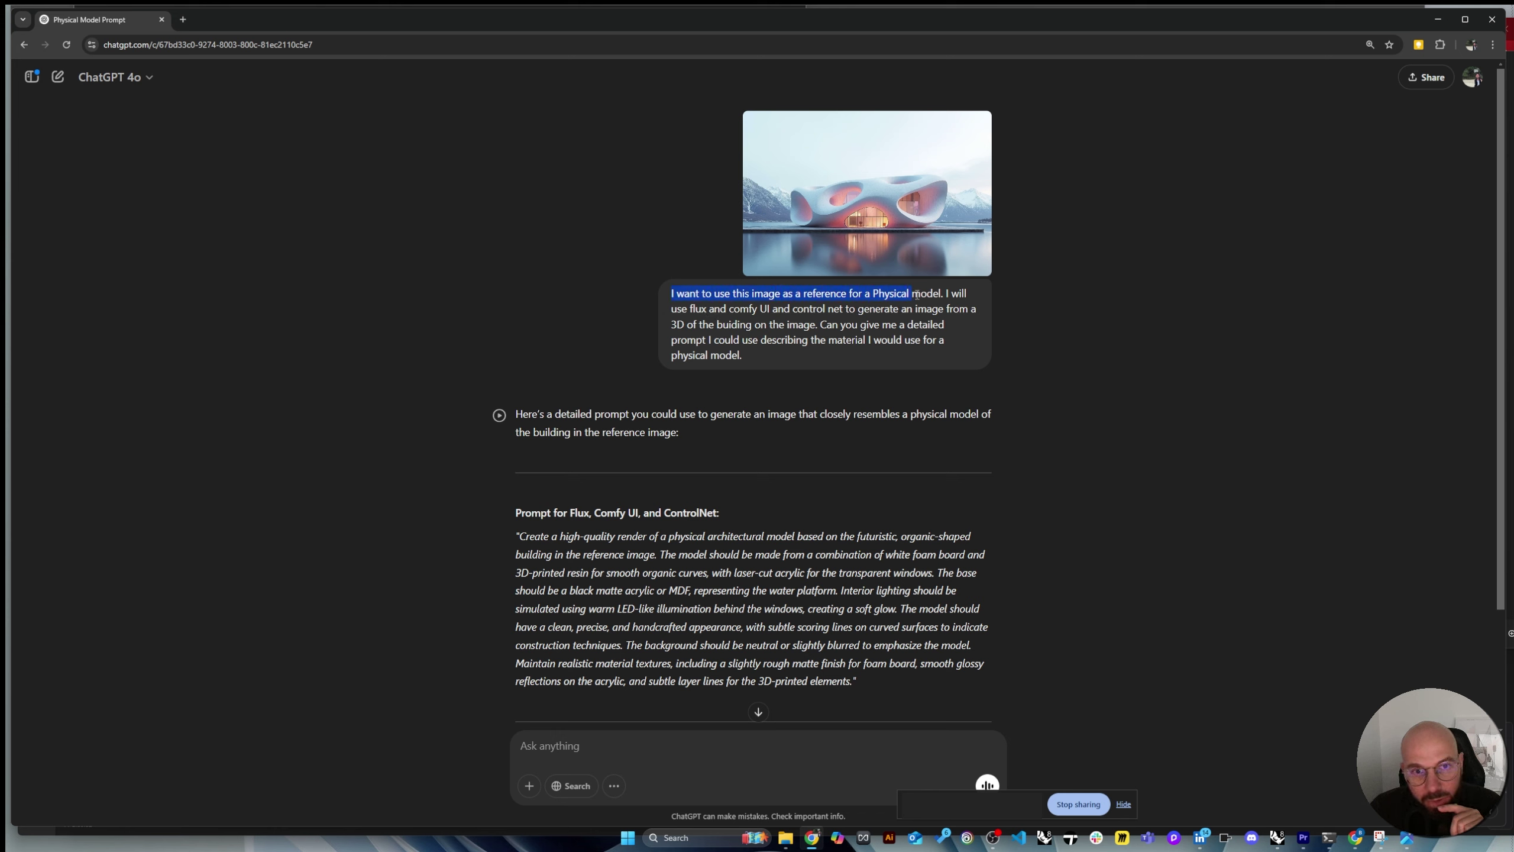
left_click(797, 292)
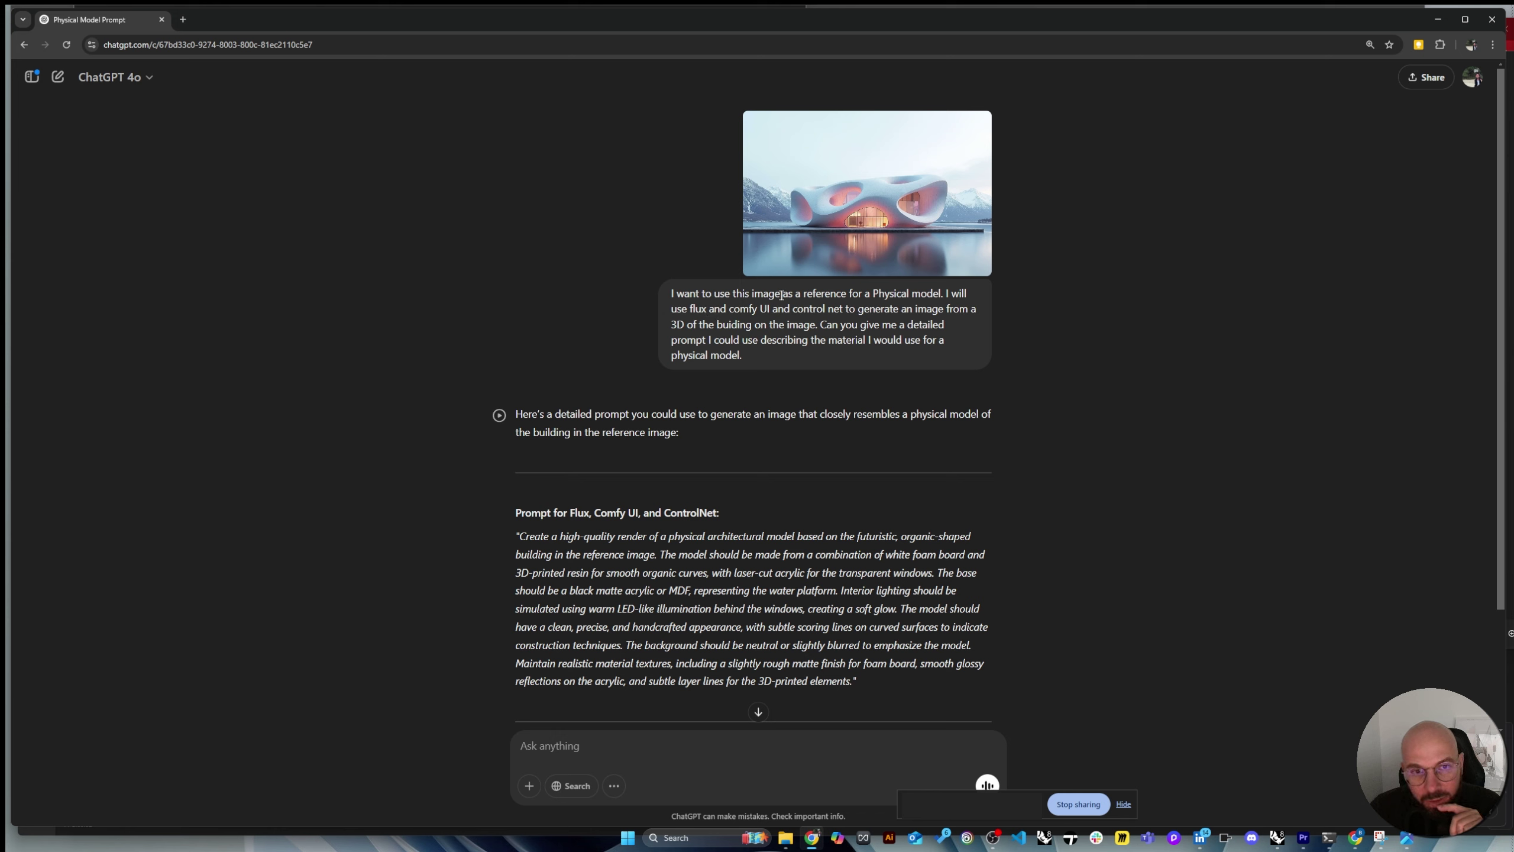
left_click_drag(781, 294, 928, 294)
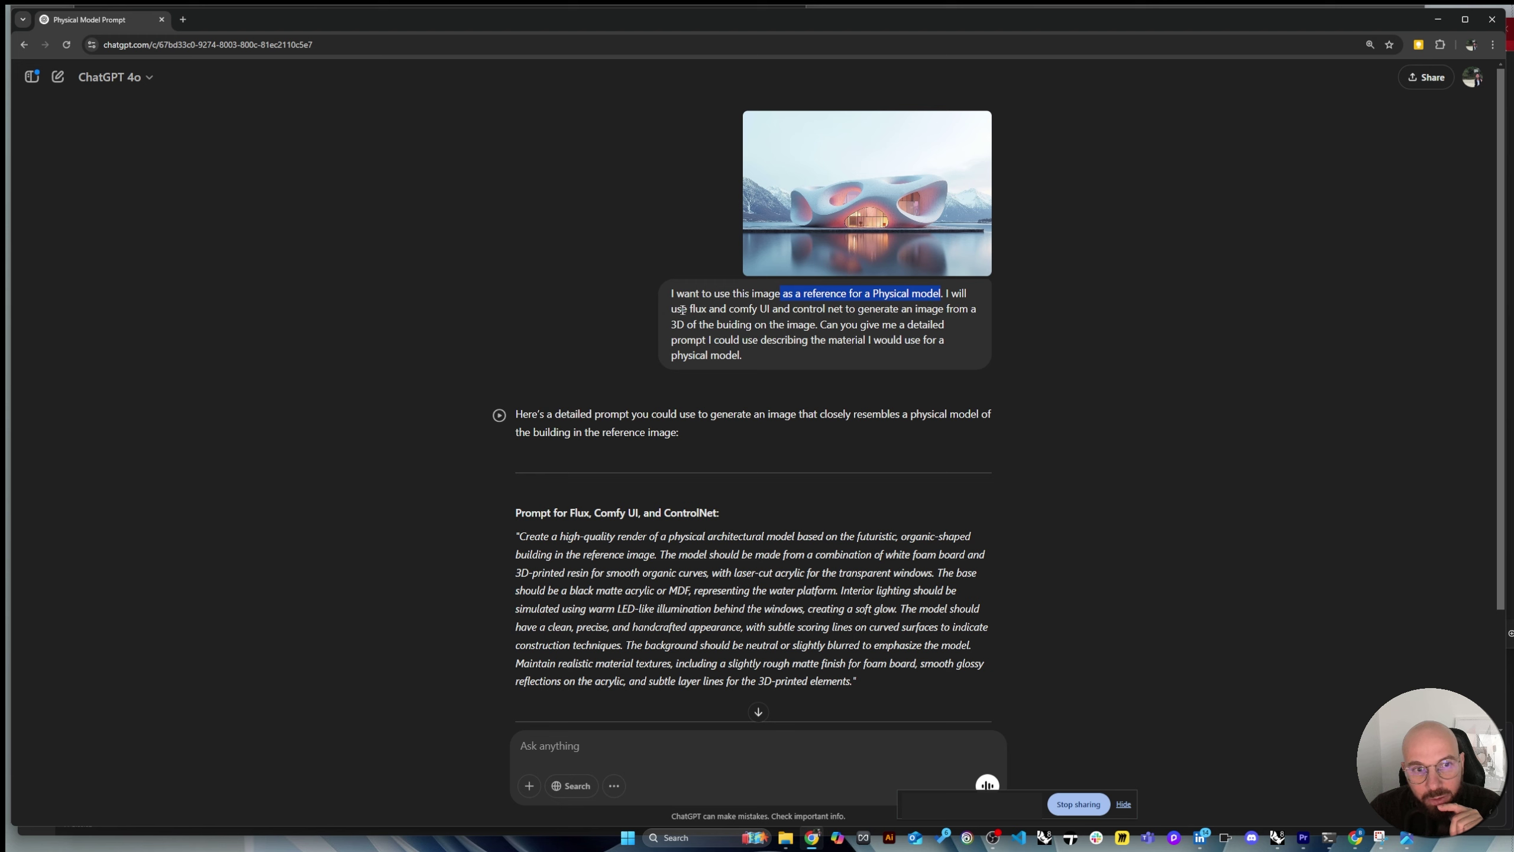
left_click_drag(672, 309, 965, 307)
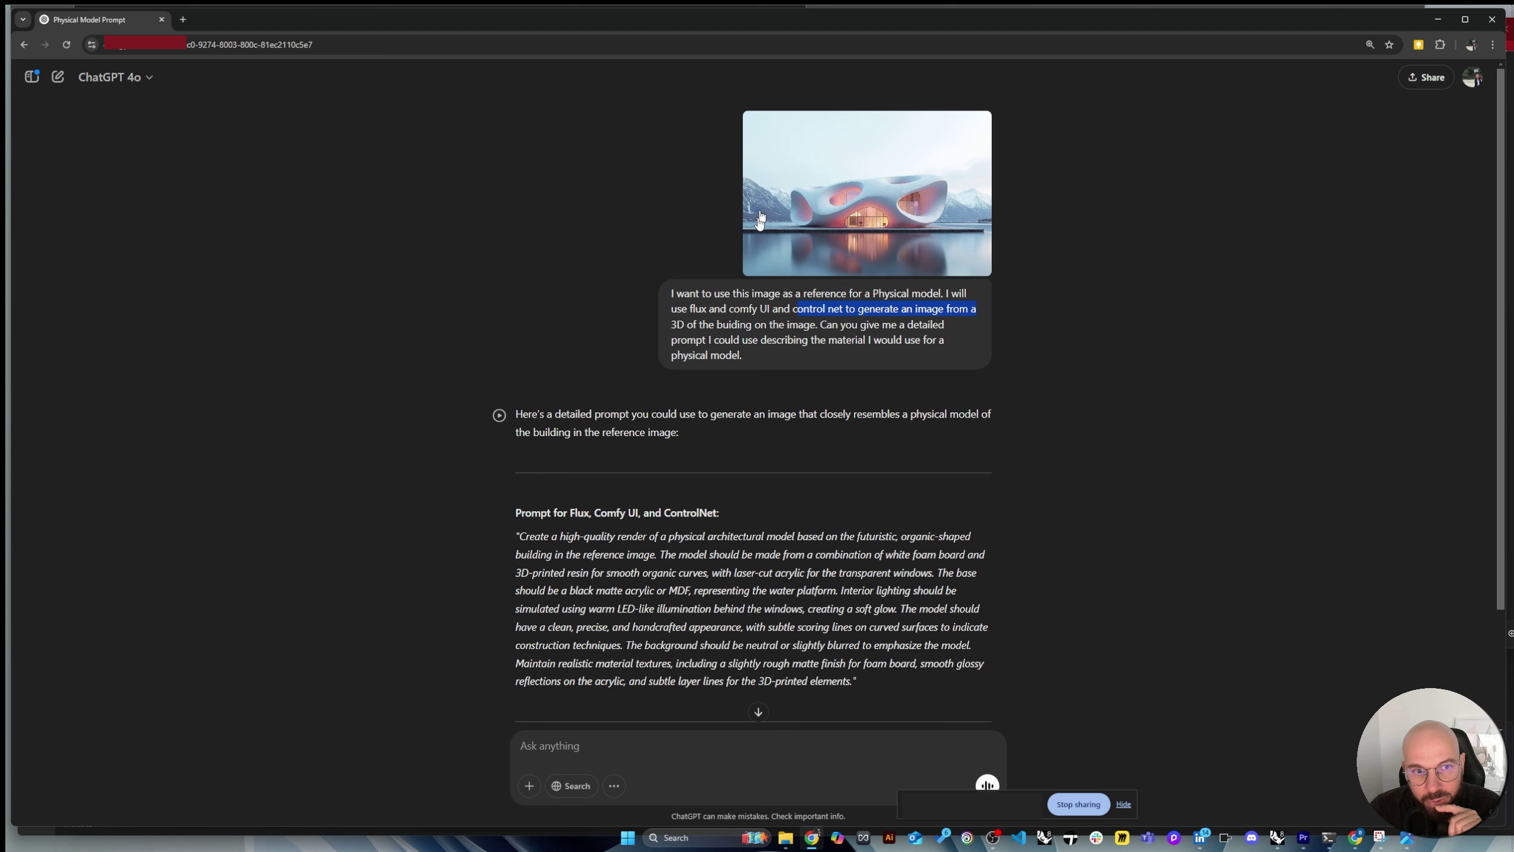
left_click(764, 327)
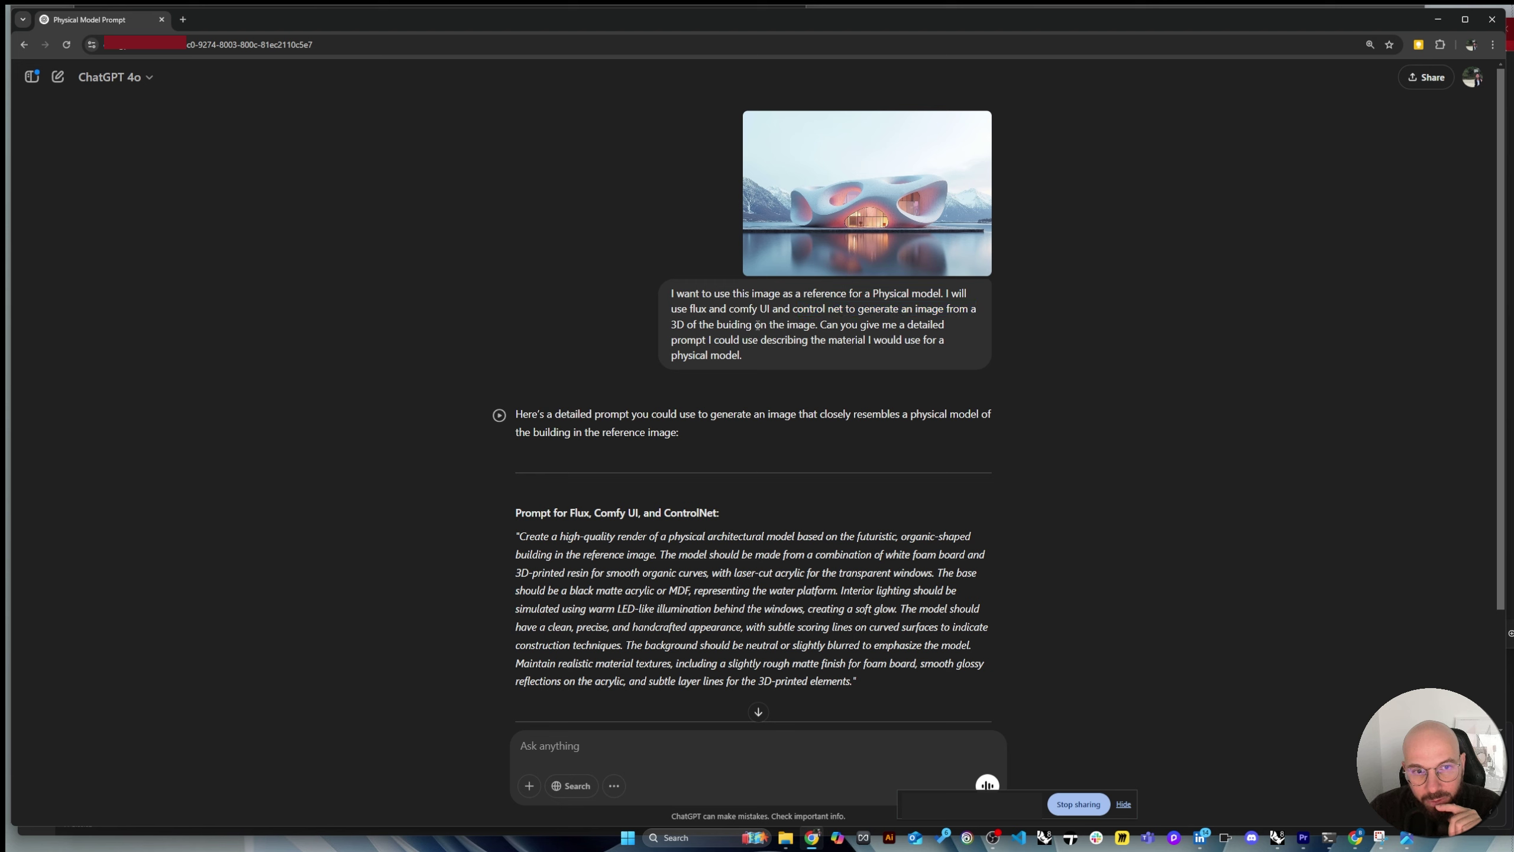
left_click_drag(825, 325, 866, 364)
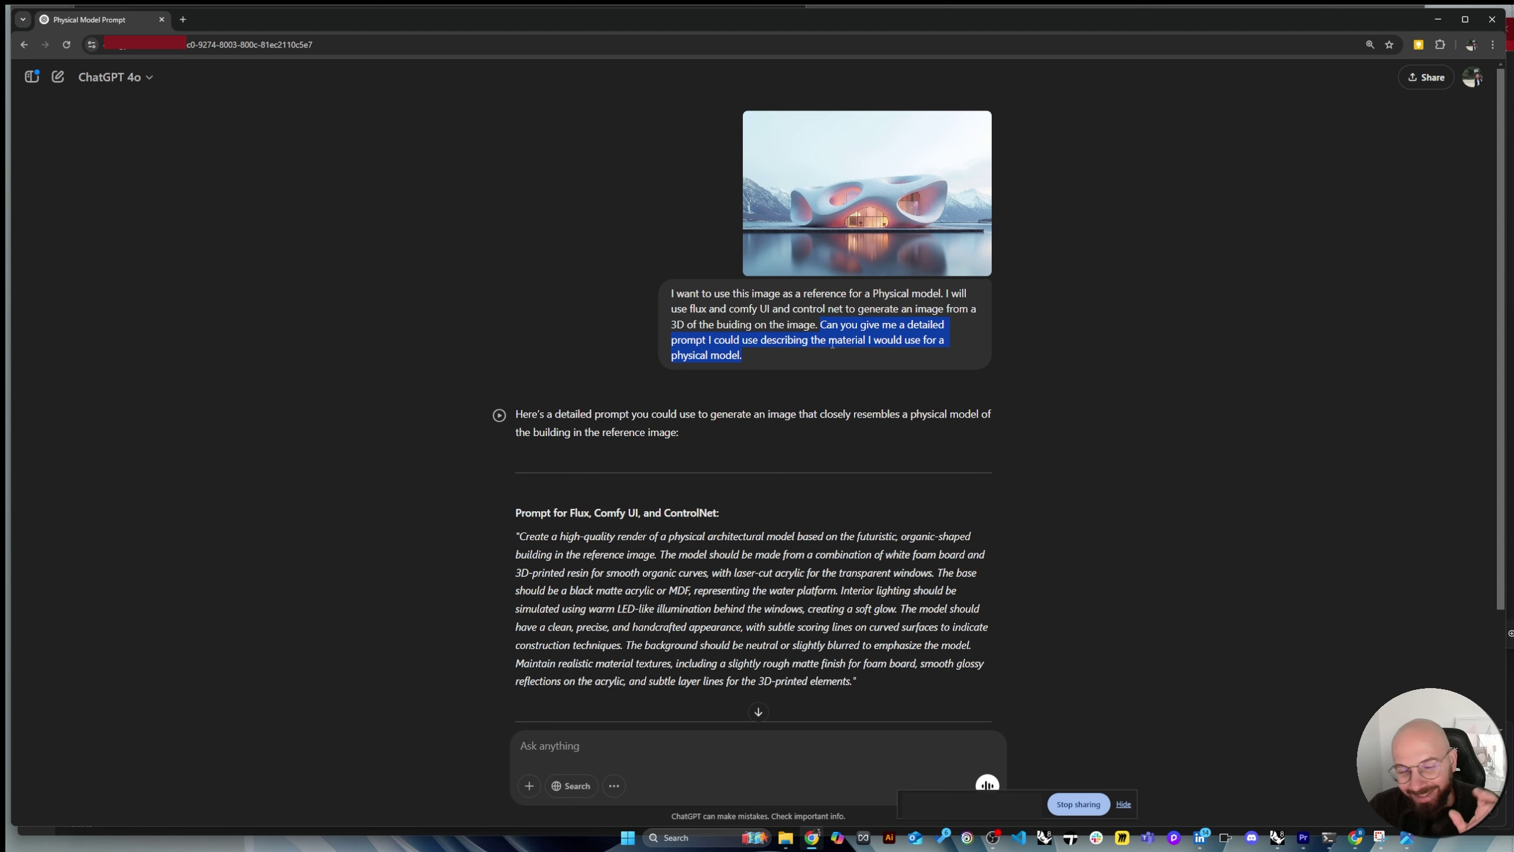
left_click(591, 431)
left_click_drag(519, 412, 648, 416)
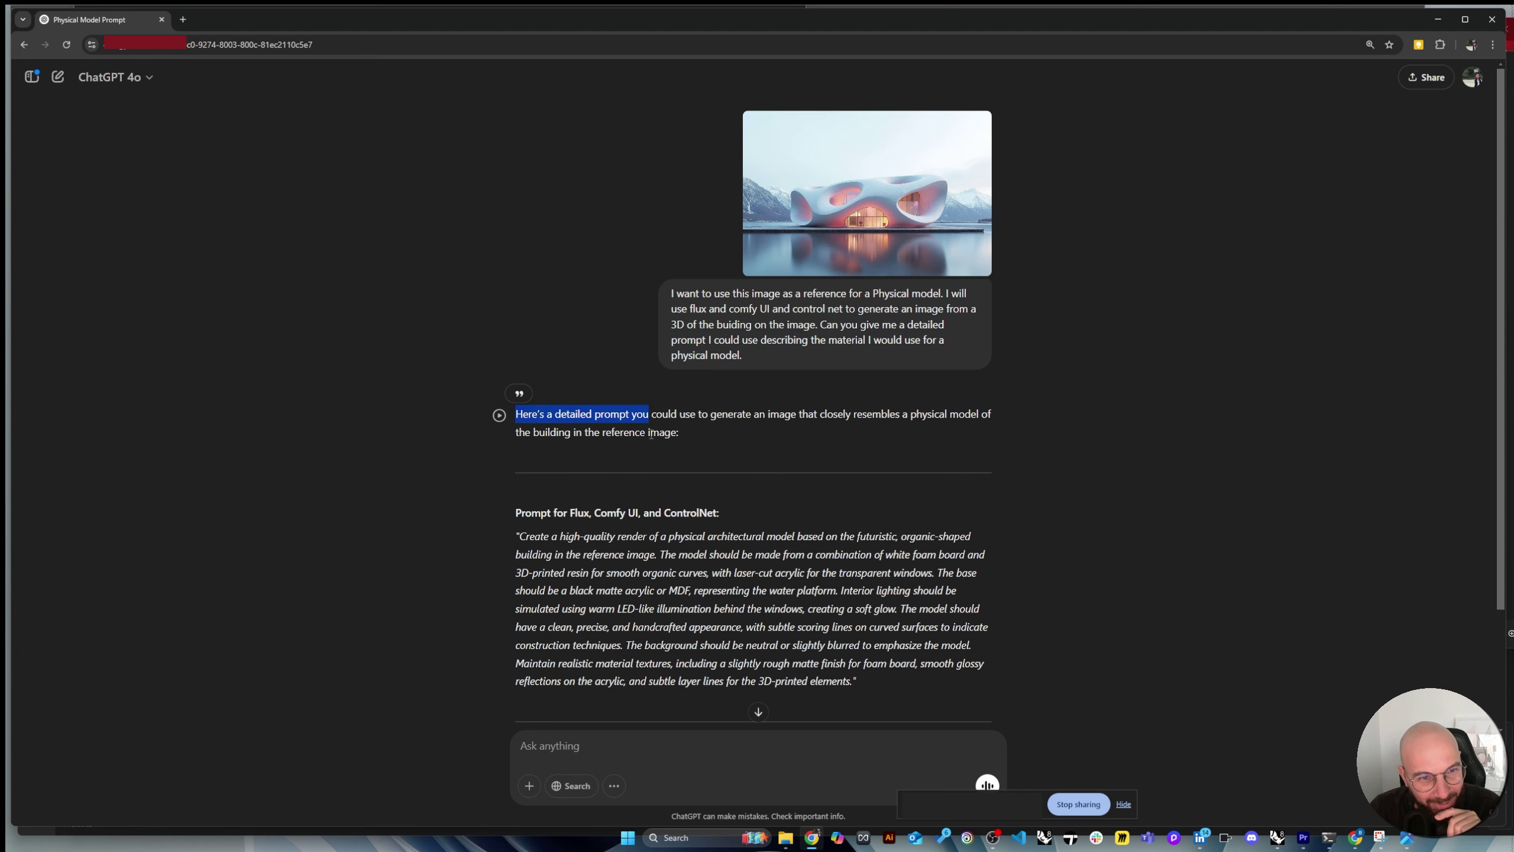
left_click(649, 416)
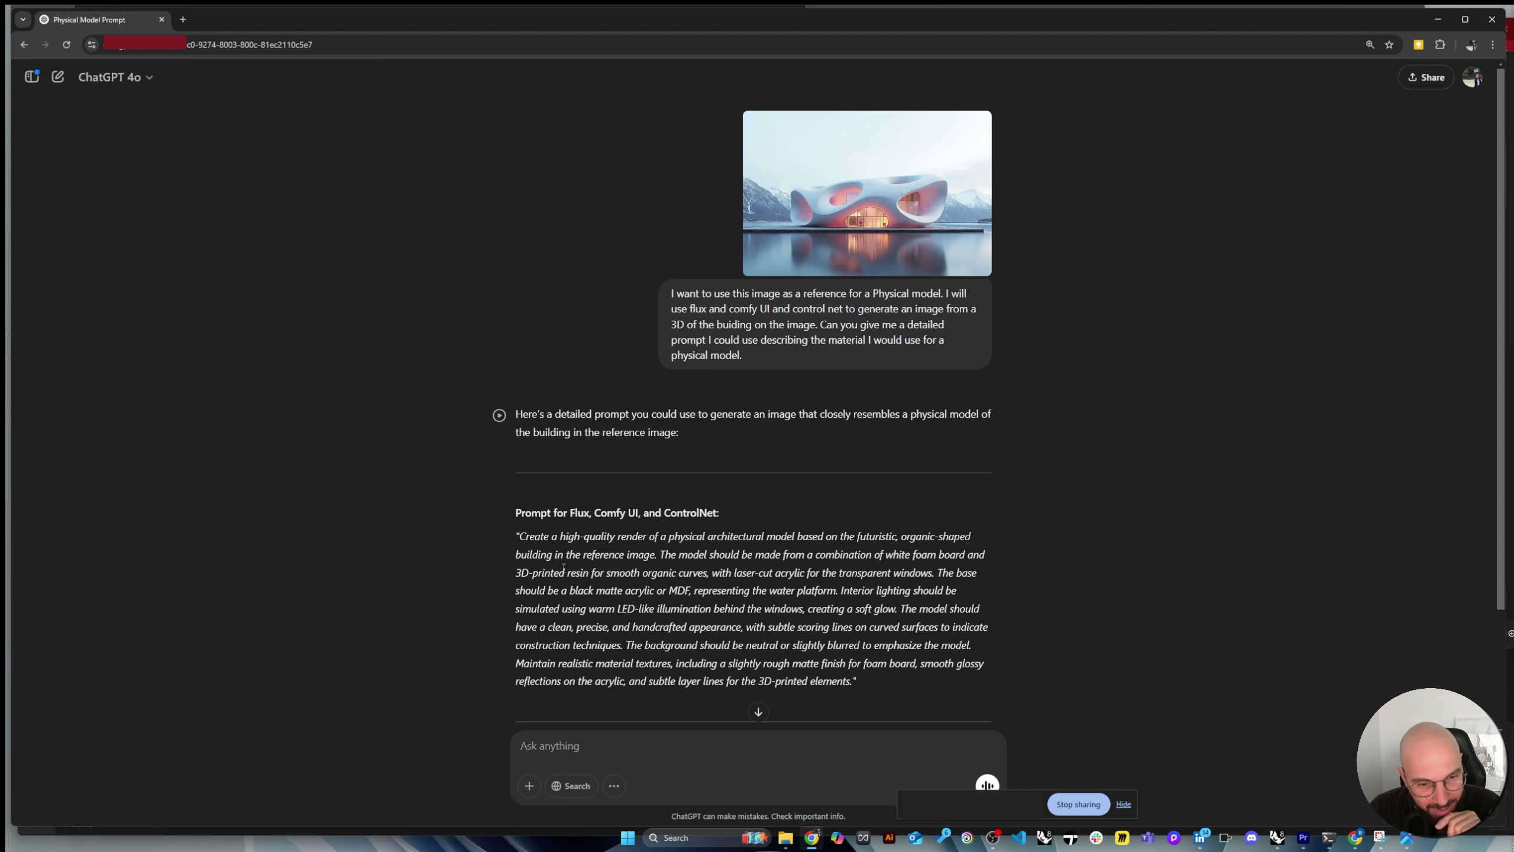
scroll(563, 568, "down", 3)
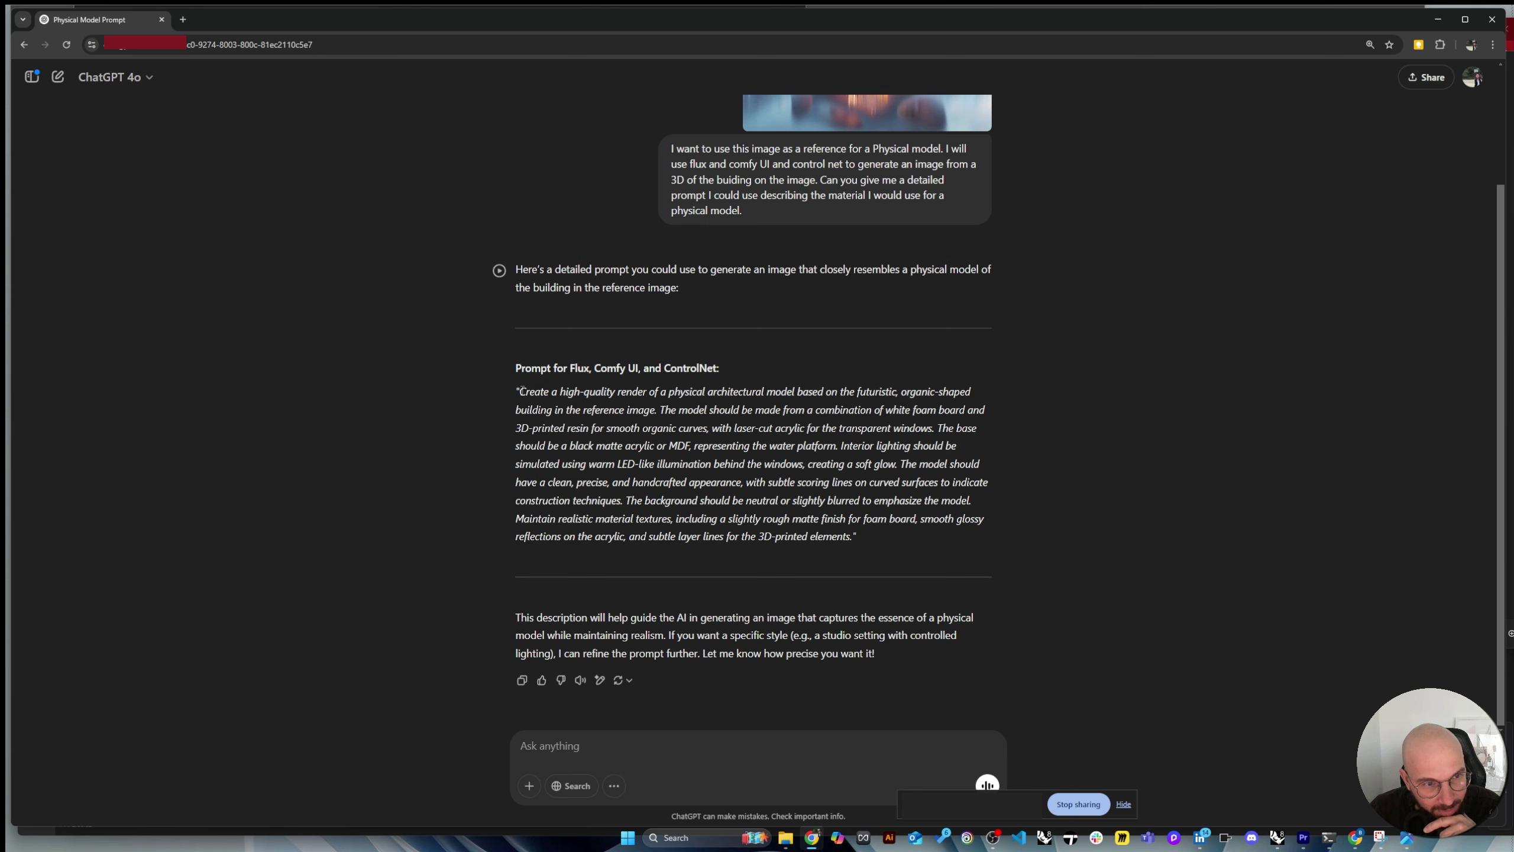
Copy ChatGPT's full physical model prompt and replace the text in ComfyUI's CLIP Text Encode node #13 with it.
left_click_drag(520, 393, 853, 541)
key("ctrl+c")
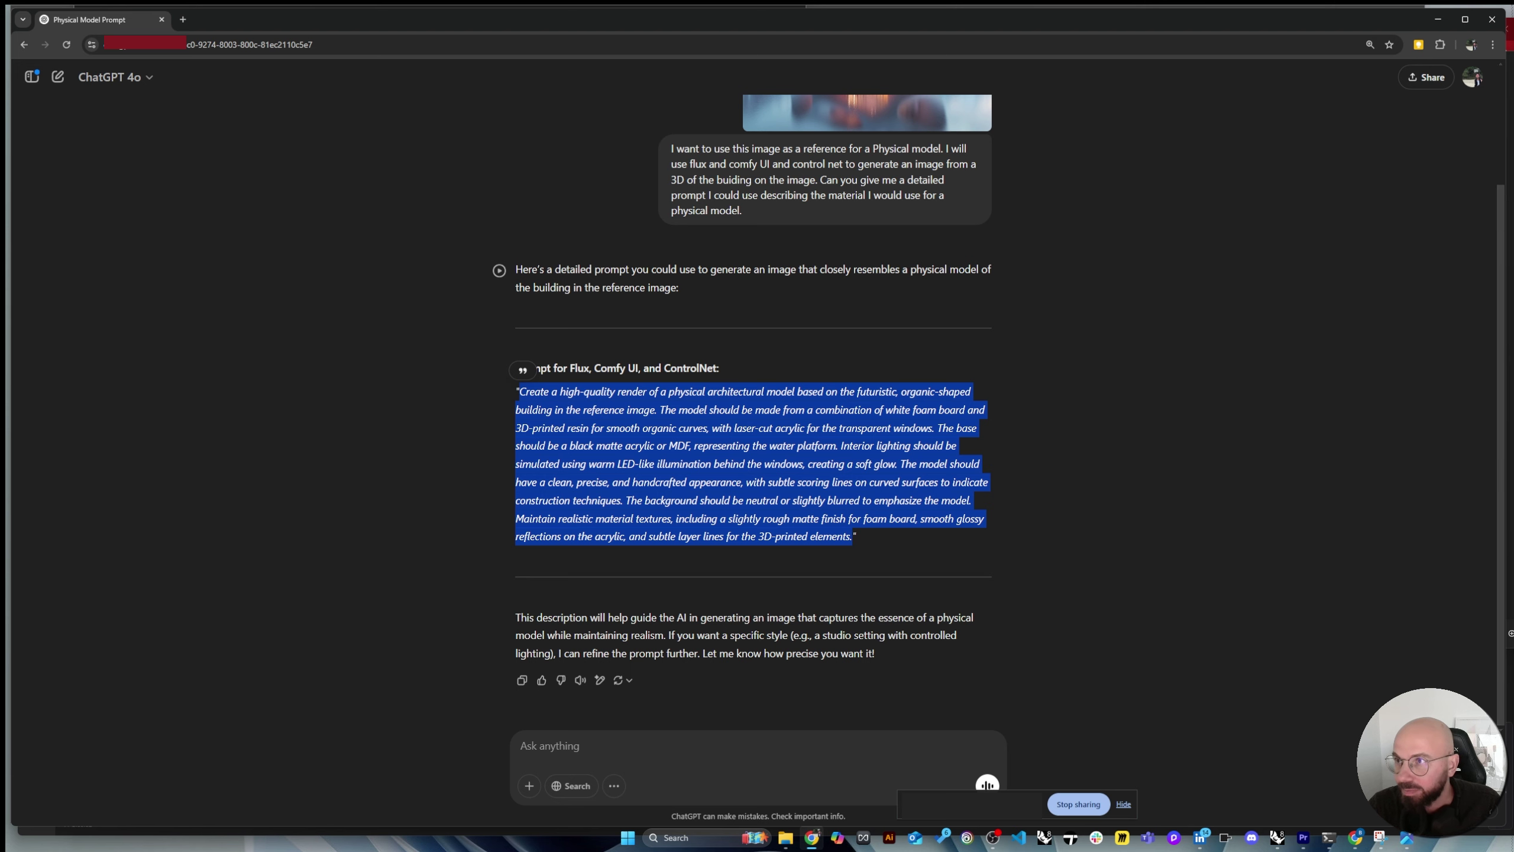
key("alt+Tab")
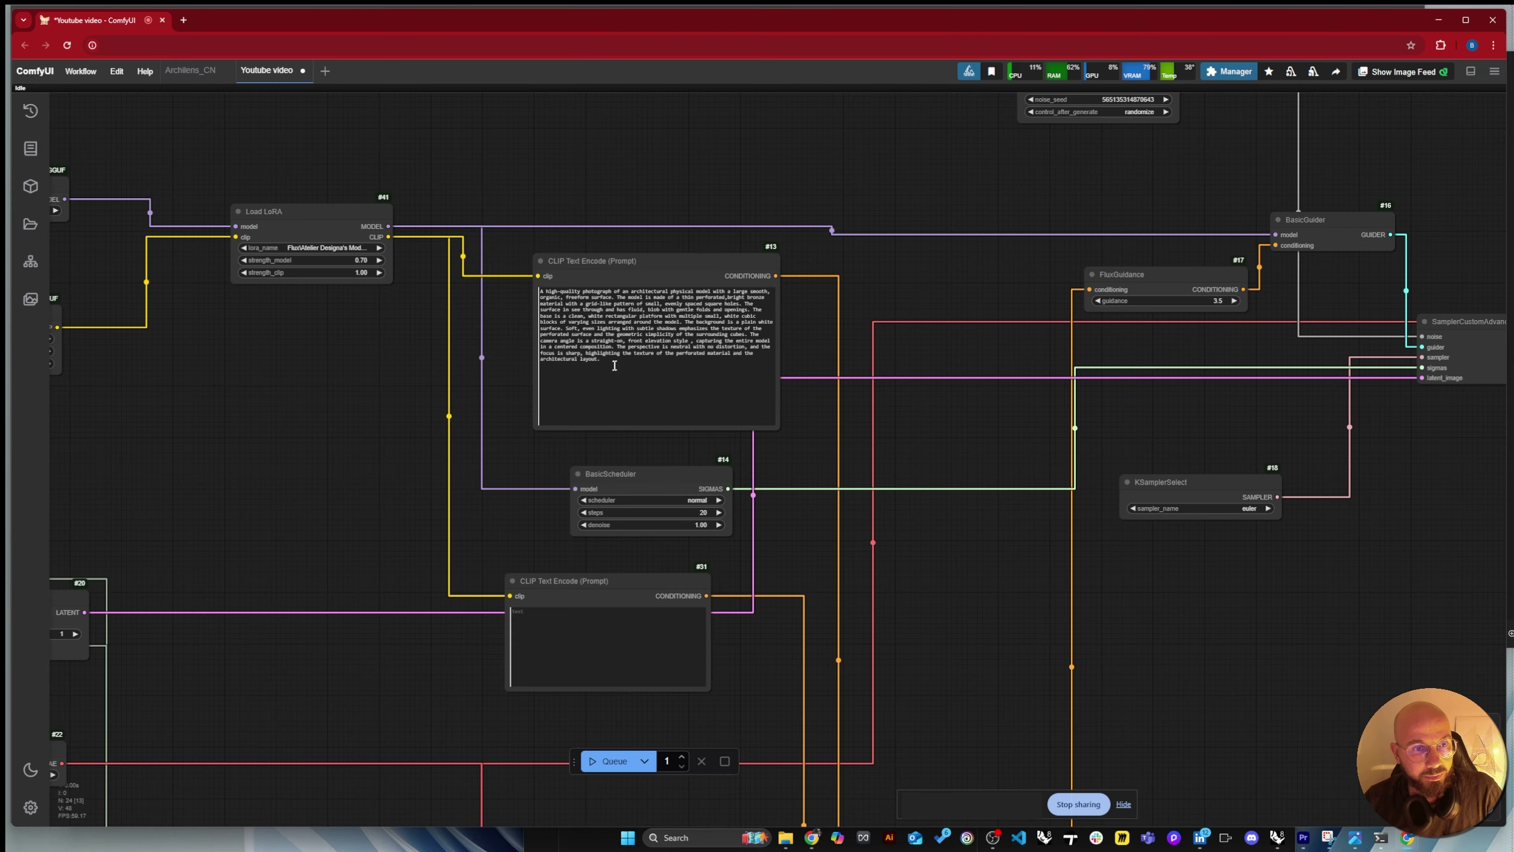
left_click(614, 365)
key("ctrl+a")
key("ctrl+v")
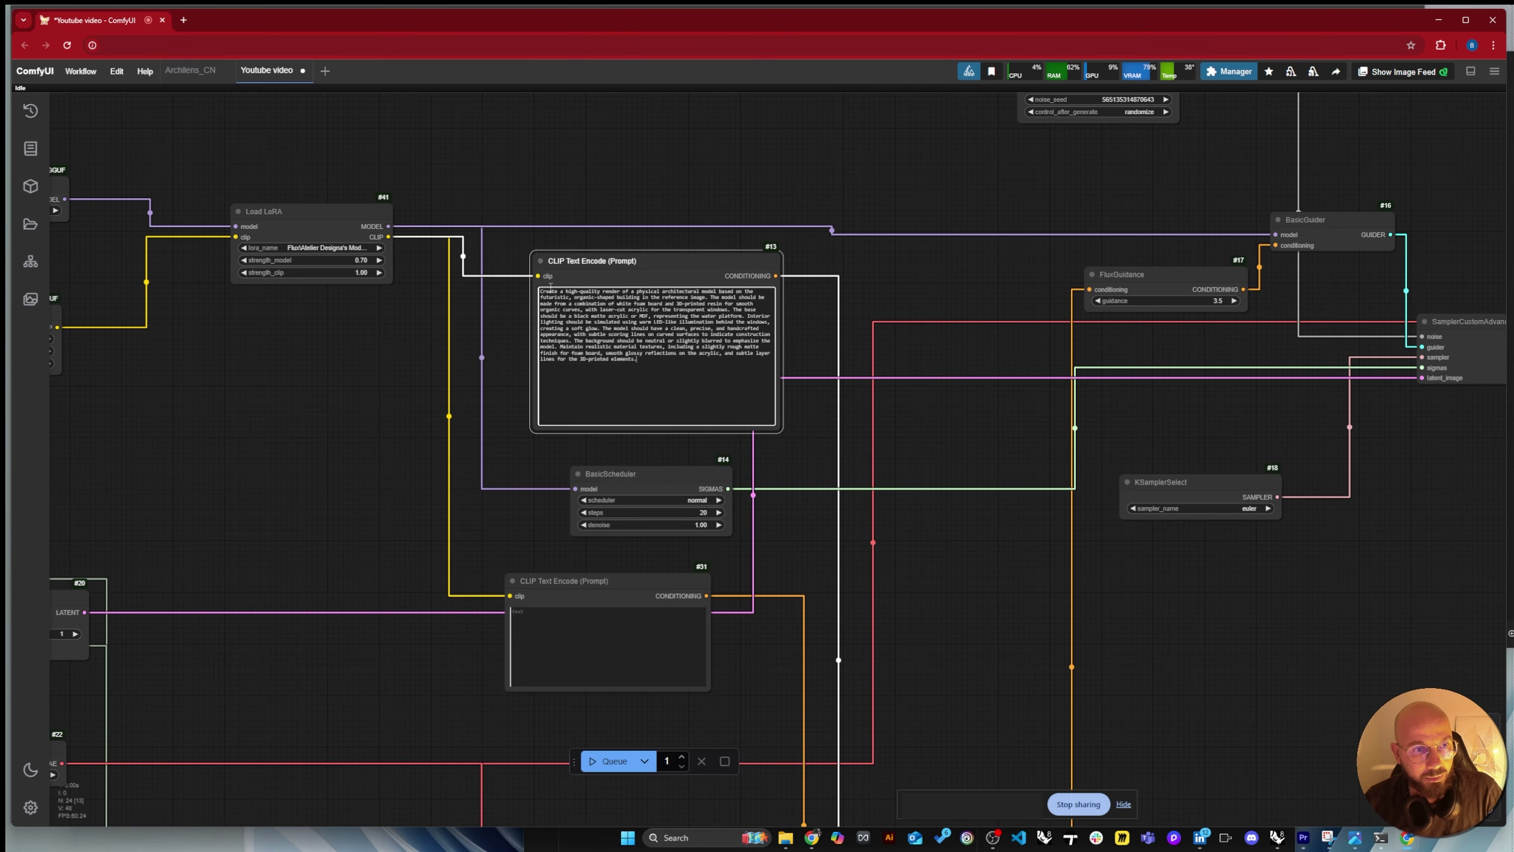
Reword the prompt's opening to "Photography of a physical architectural model based on organic-shaped and free from building" and "The model is made from".
scroll(550, 287, "up", 5)
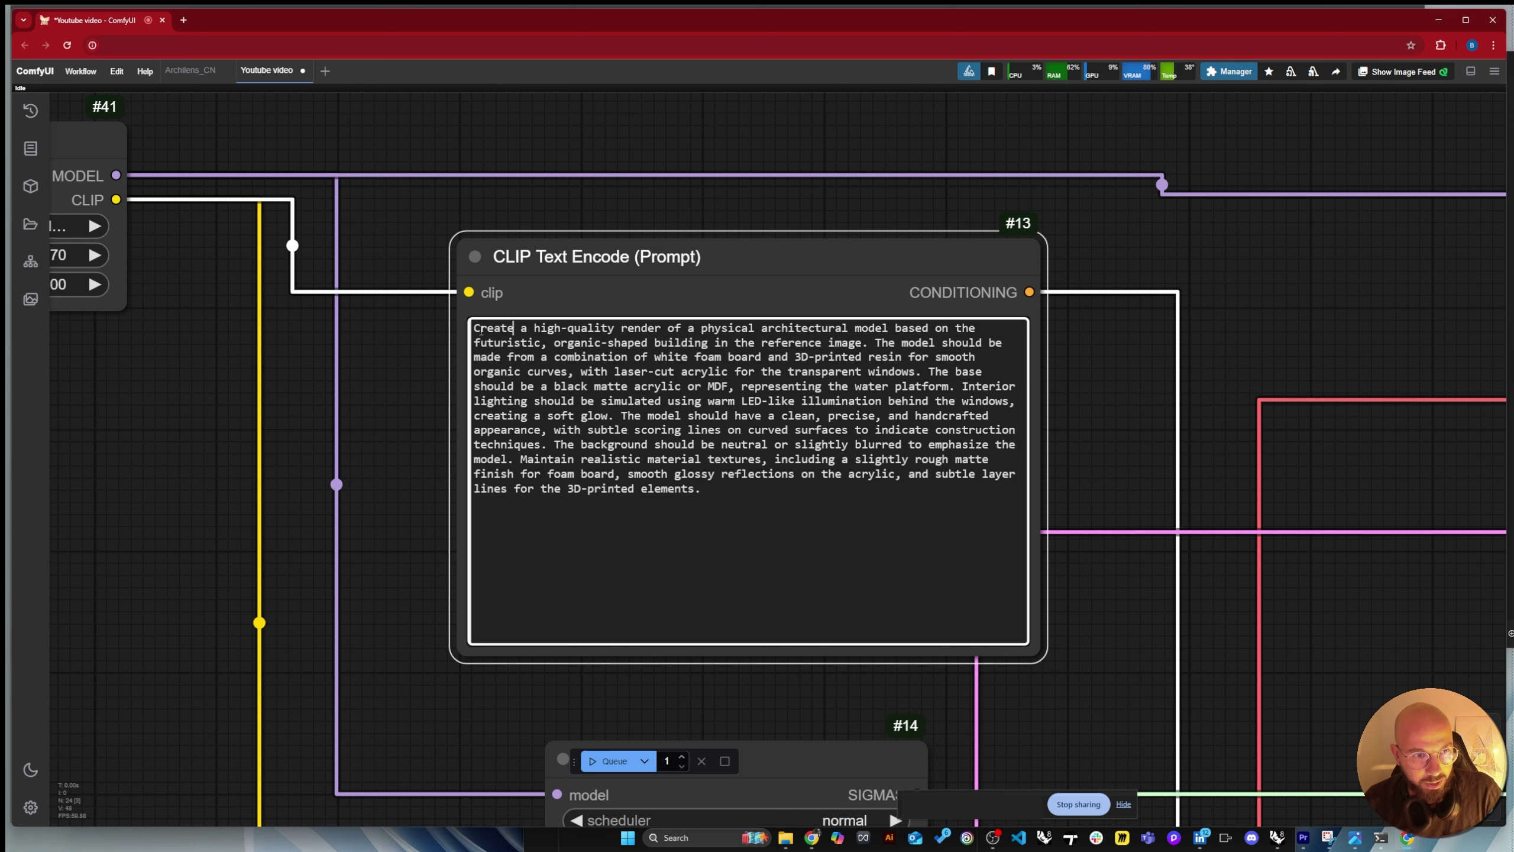
left_click_drag(475, 328, 682, 329)
type("Photography of")
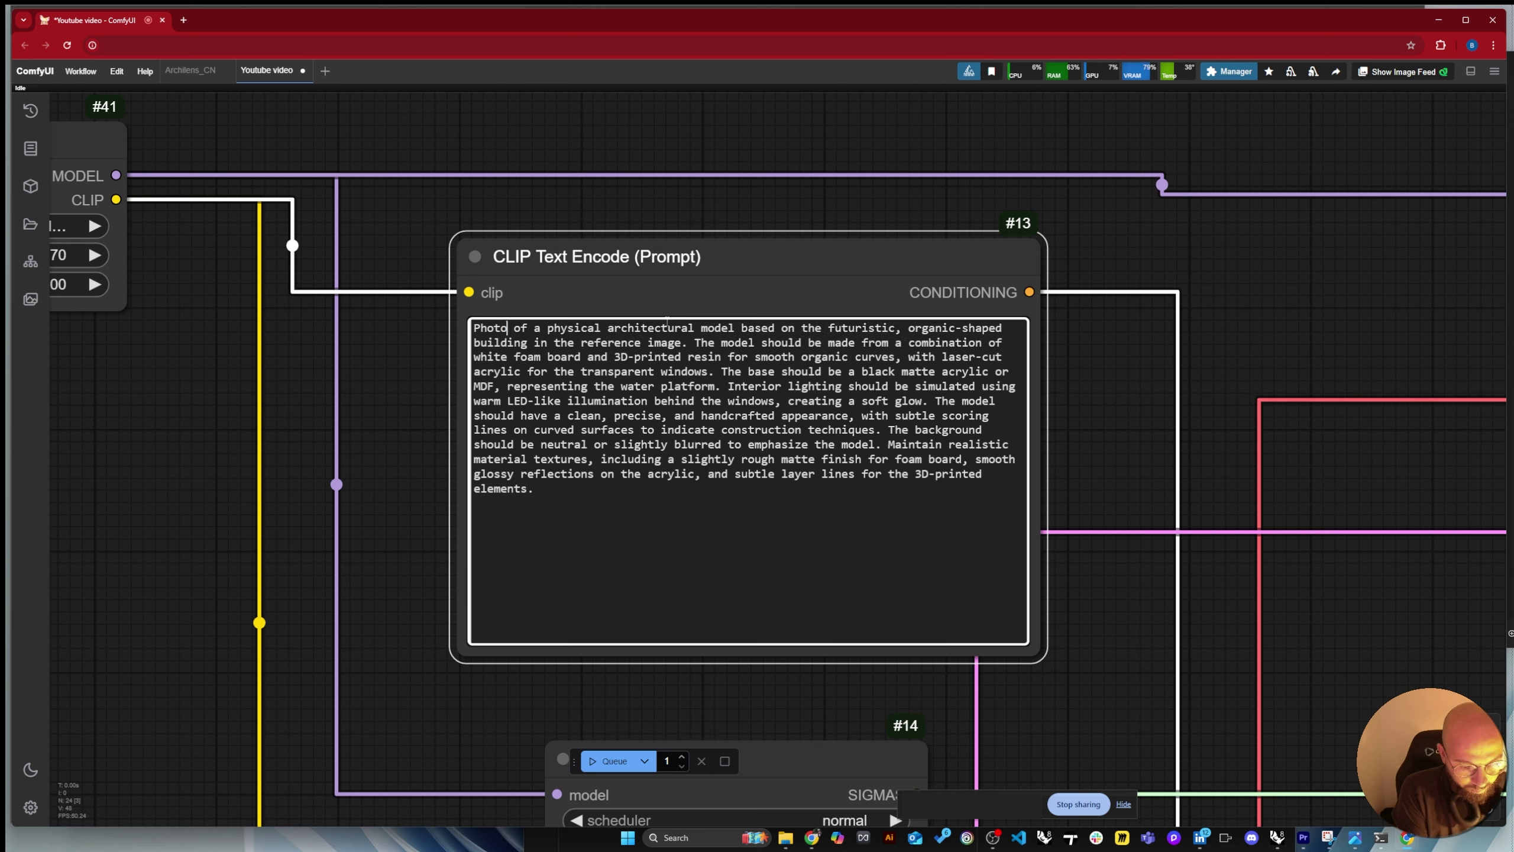
key("BackSpace")
left_click_drag(840, 329, 802, 372)
key("BackSpace")
key("ctrl+Left")
type("and free from ")
type("is made")
Change the base description in the prompt to "is a white acrylic, and a Blue translucent polycarbonate".
type("is a white")
key("BackSpace")
type("and a Blue translucent")
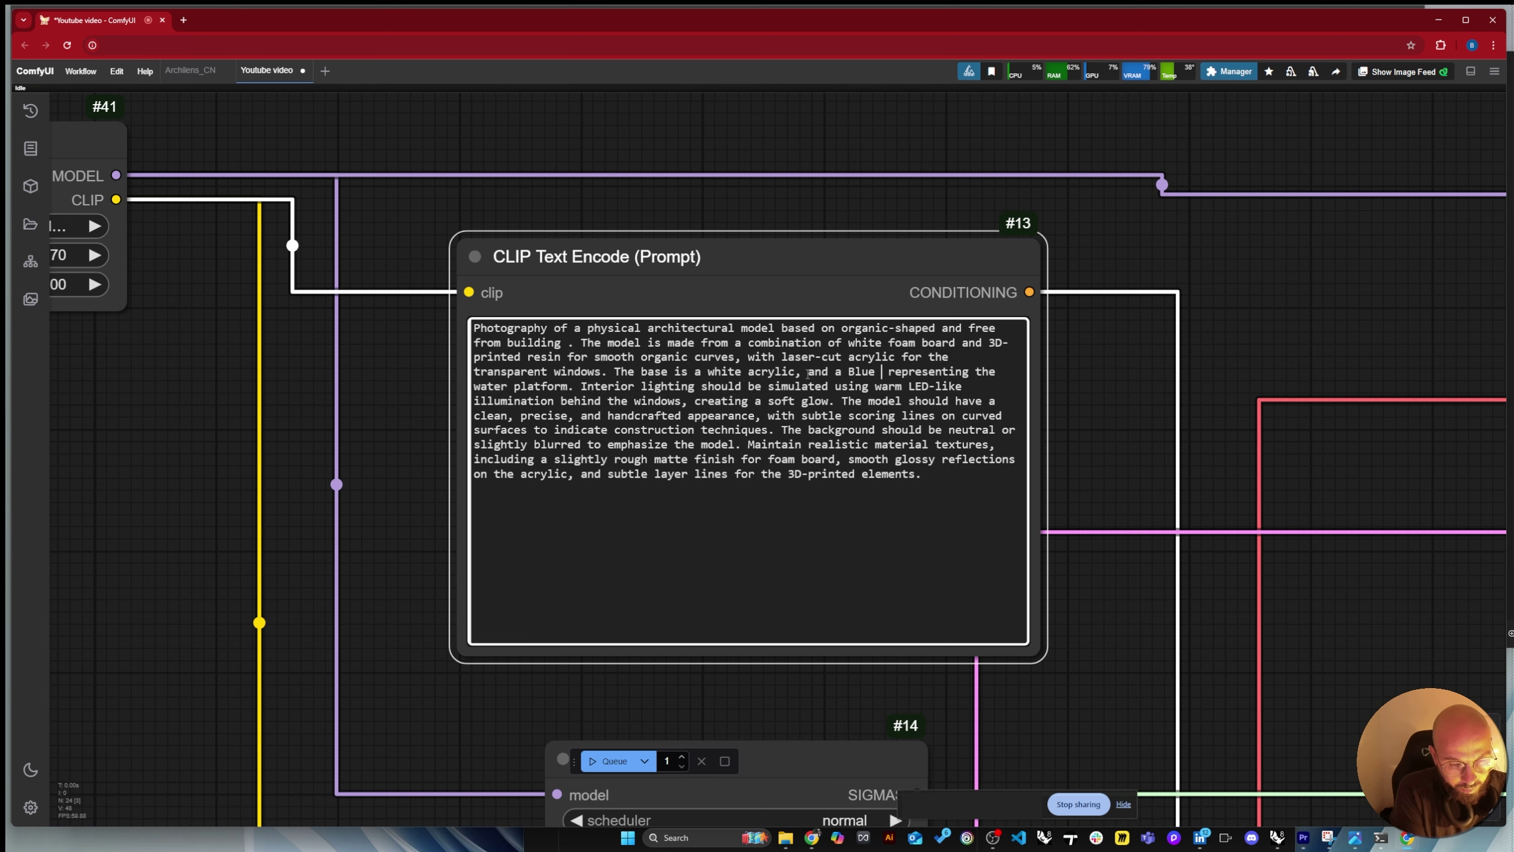
type(" polycarbonate")
Reword the polycarbonate clause so it reads "represent the water around the platform".
key("ctrl+Right")
key("Left")
key("BackSpace")
key("BackSpace")
key("BackSpace")
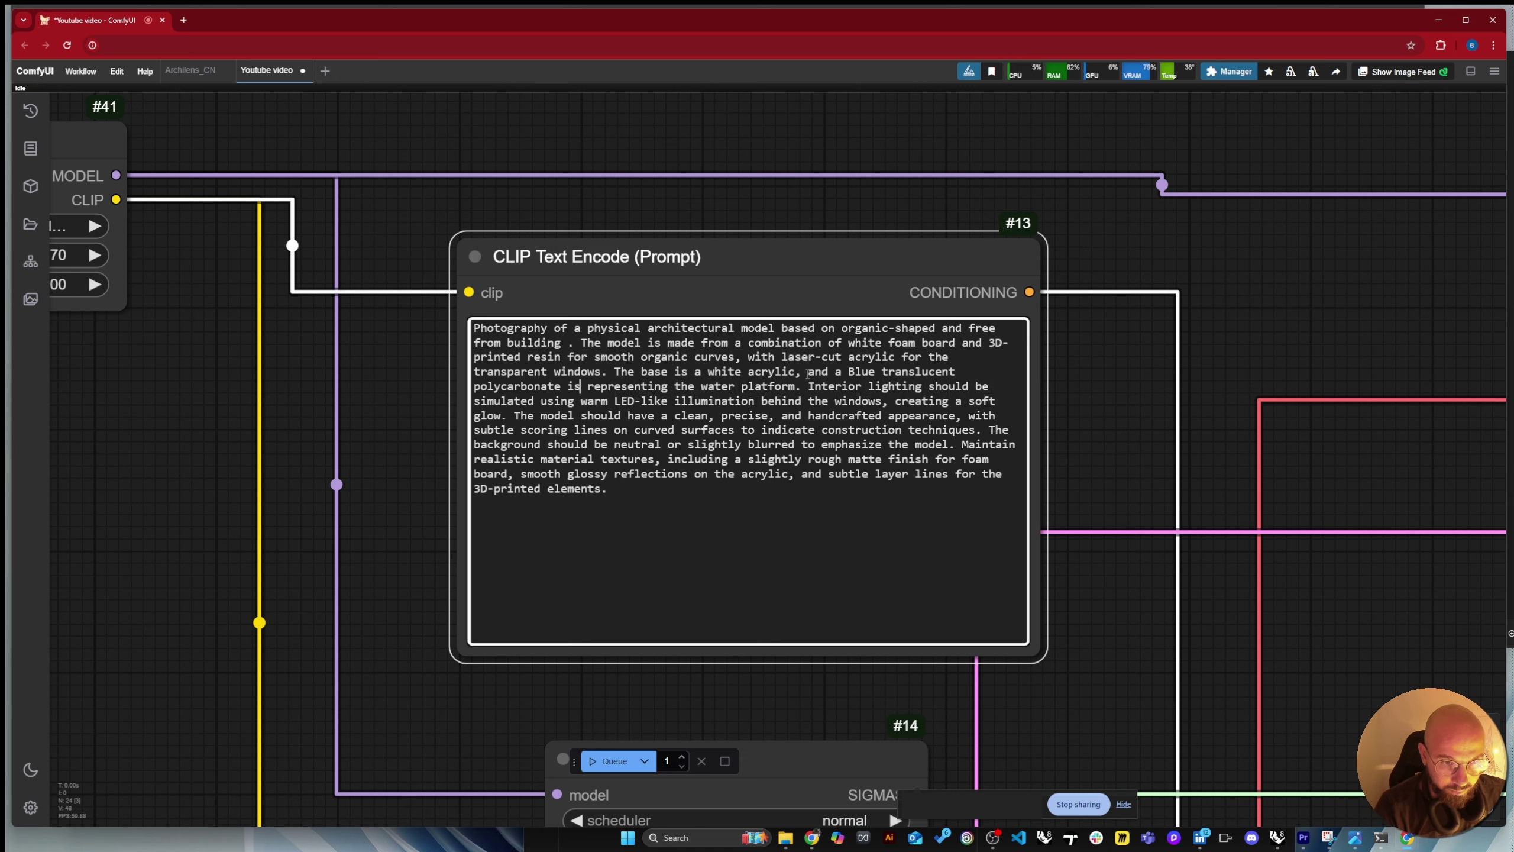
key("ctrl+Right")
key("ctrl+Right")
type("around")
key("ctrl+Right")
type("whw")
key("BackSpace")
key("BackSpace")
key("BackSpace")
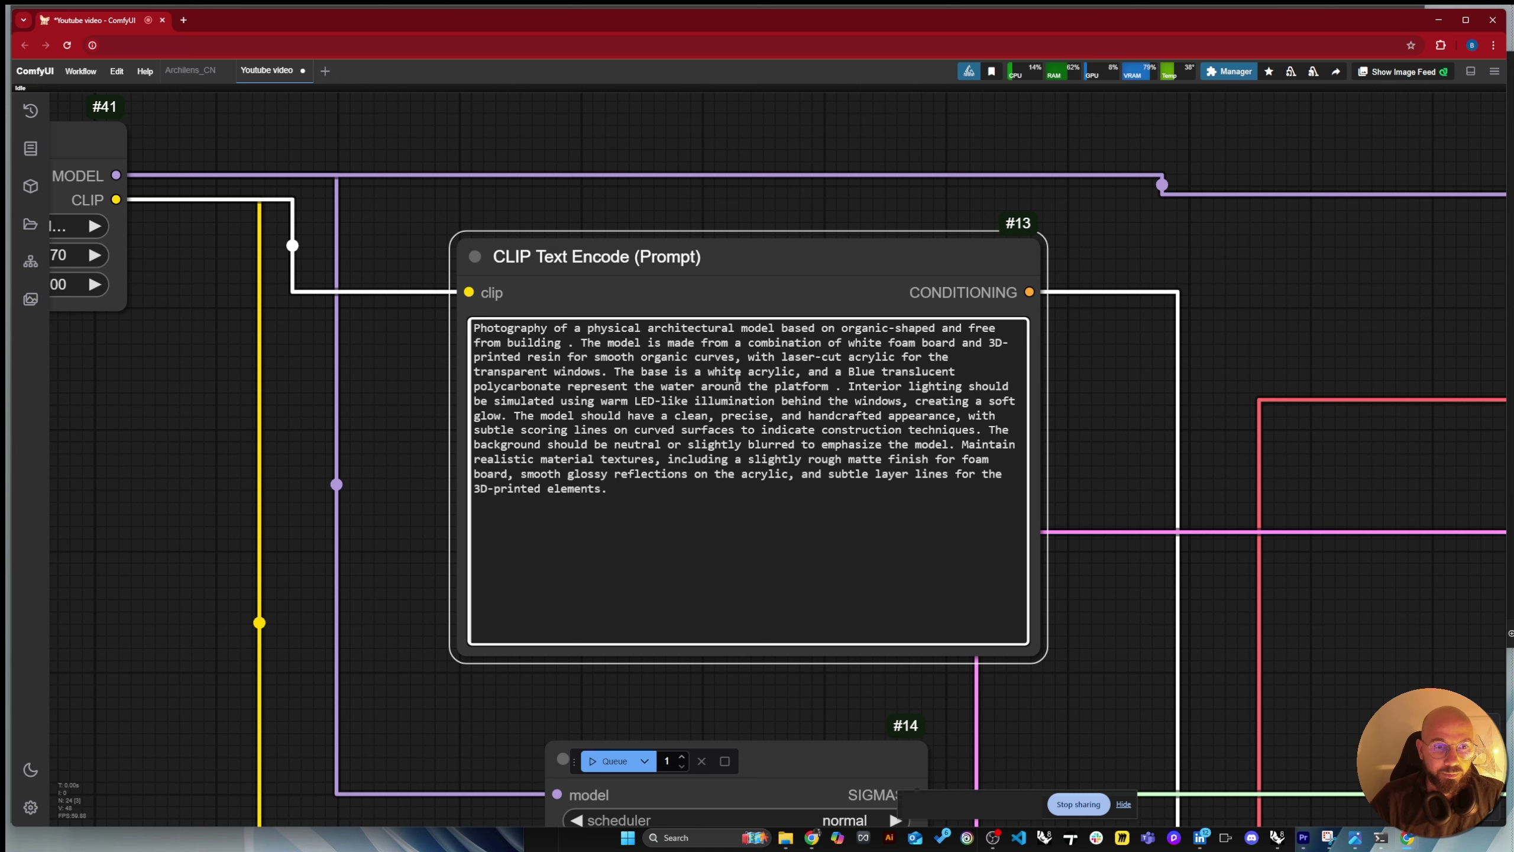
Reword the base sentence to begin "The building is on a minimal base made of white card" and save the workflow.
left_click(684, 372)
type("building is on a minimal base made")
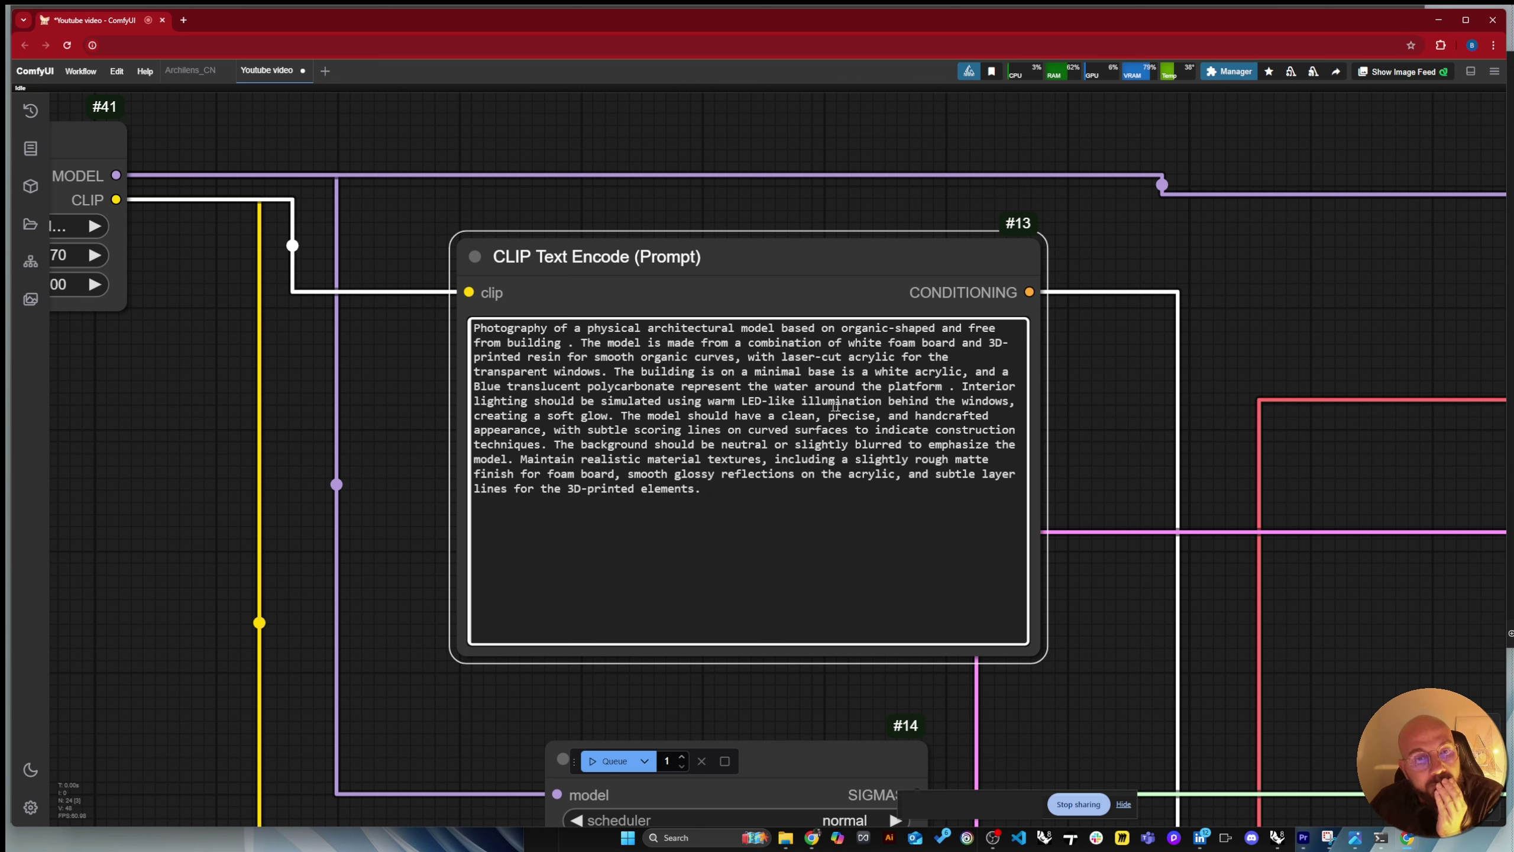
type(" of")
key("ctrl+Right")
key("ctrl+Right")
key("ctrl+Right")
key("BackSpace")
key("BackSpace")
key("BackSpace")
key("BackSpace")
key("BackSpace")
key("BackSpace")
key("BackSpace")
type("card")
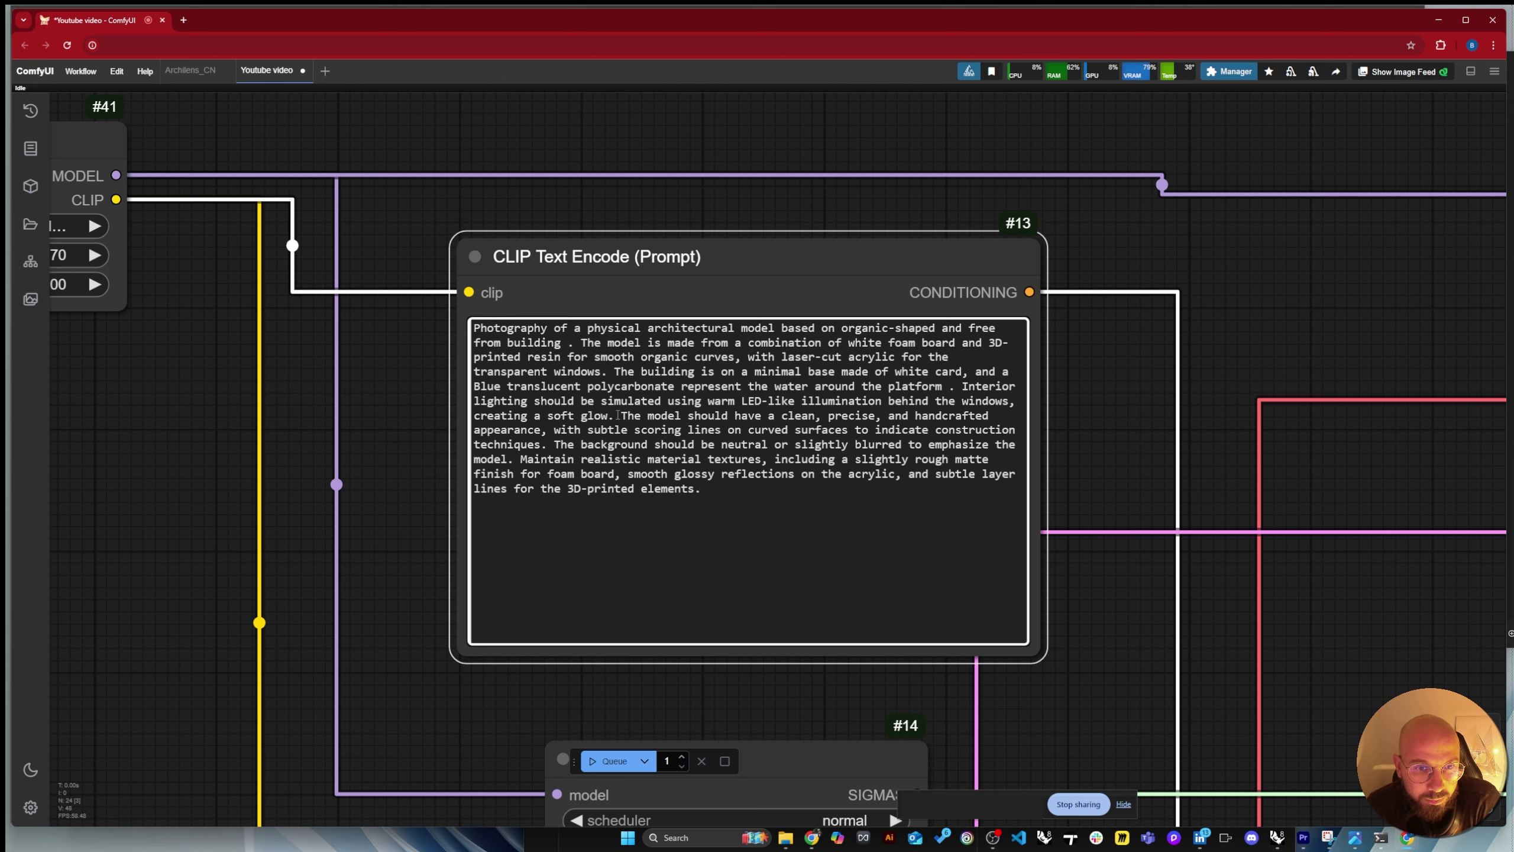
key("ctrl+s")
Add a Load LoRA node and place it just below the Lora Loader Stack.
scroll(683, 208, "down", 3)
scroll(948, 642, "up", 5)
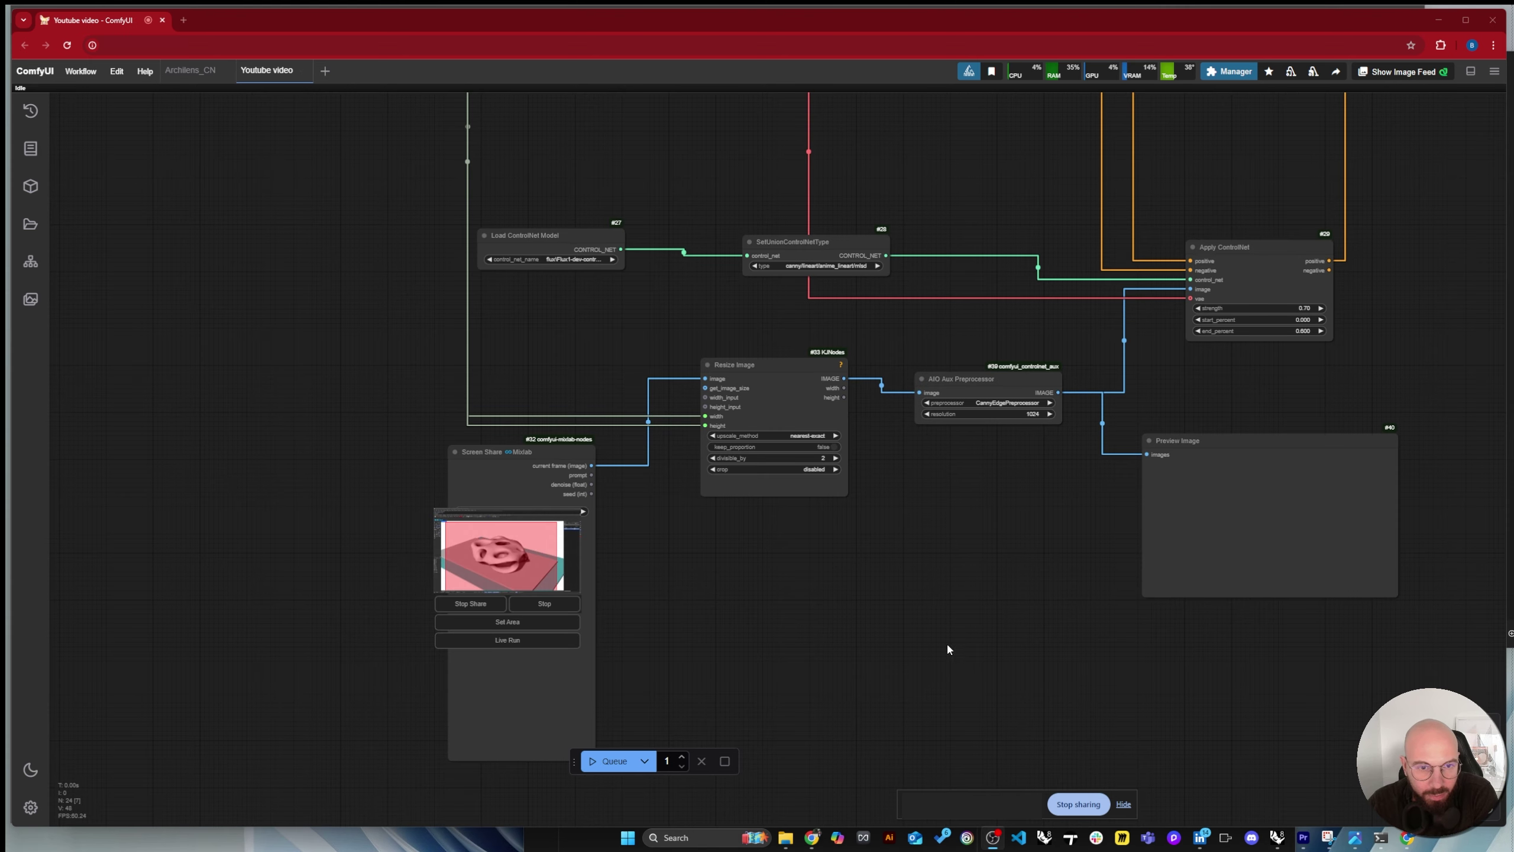
scroll(787, 680, "down", 8)
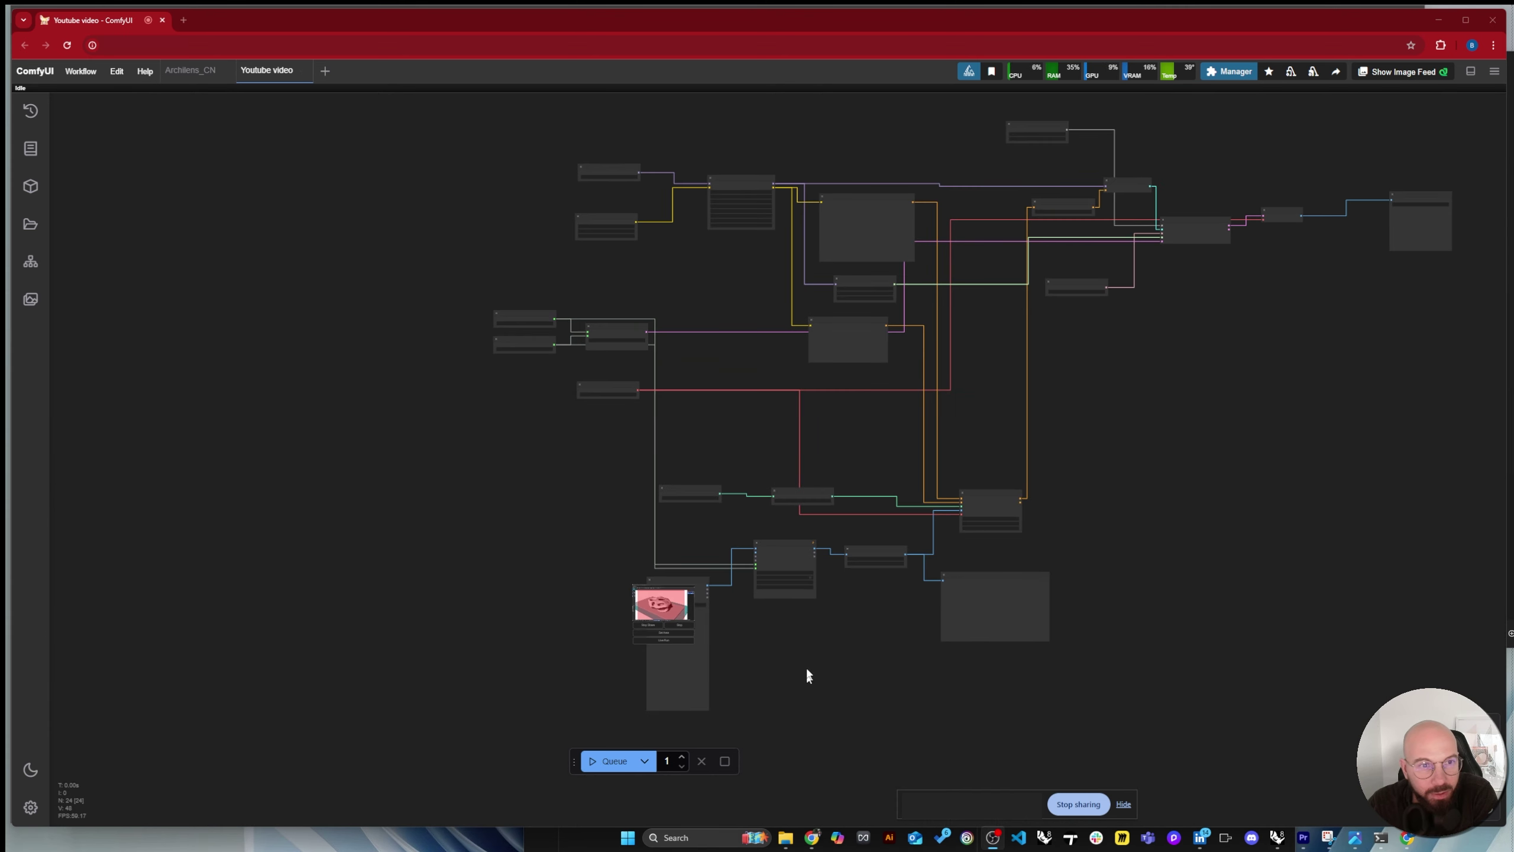
scroll(691, 284, "up", 4)
scroll(766, 95, "up", 5)
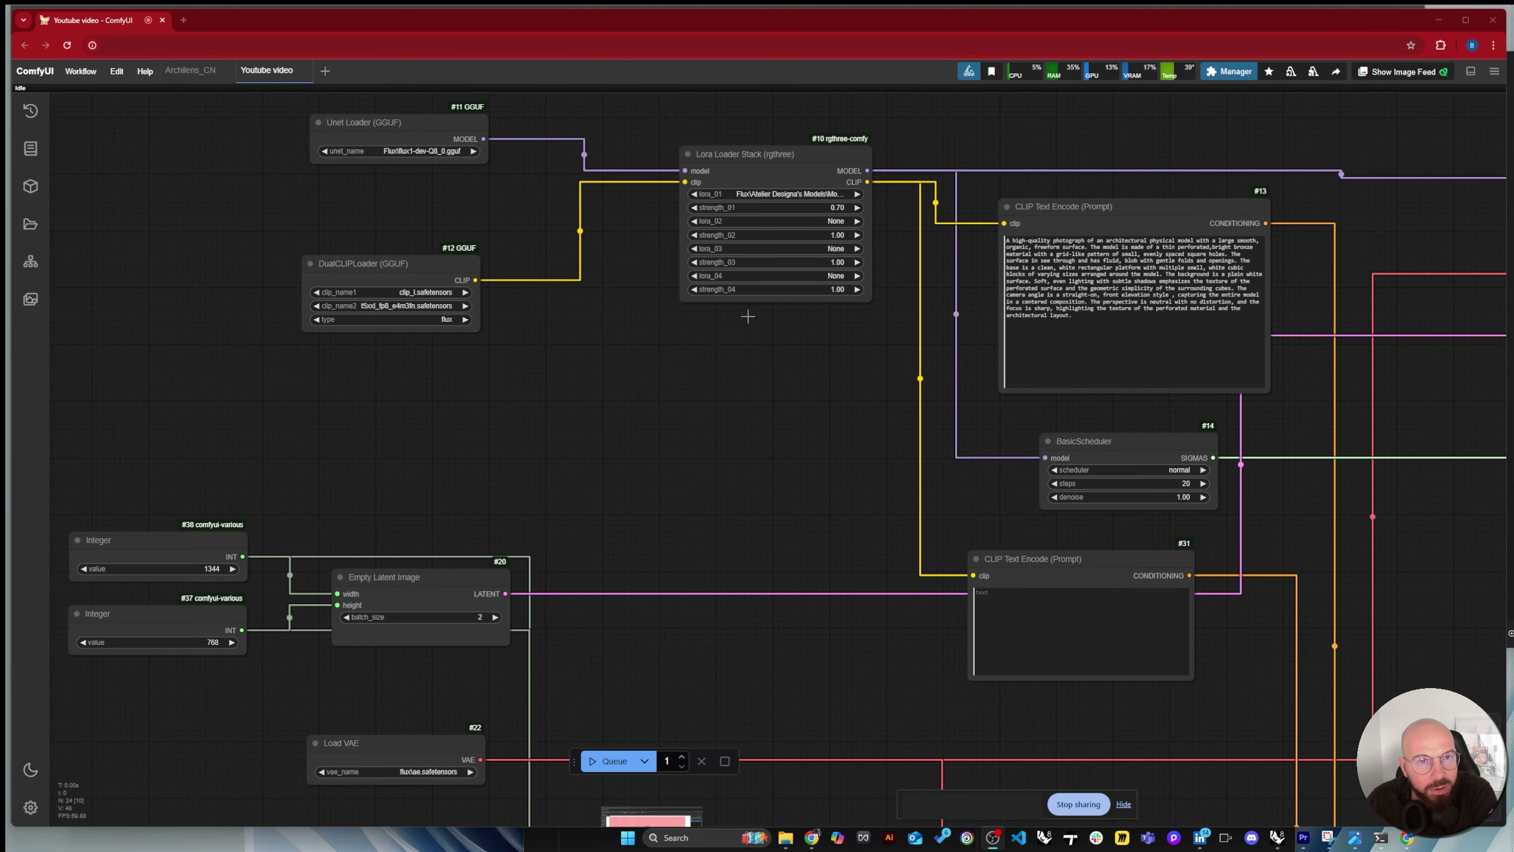
double_click(711, 424)
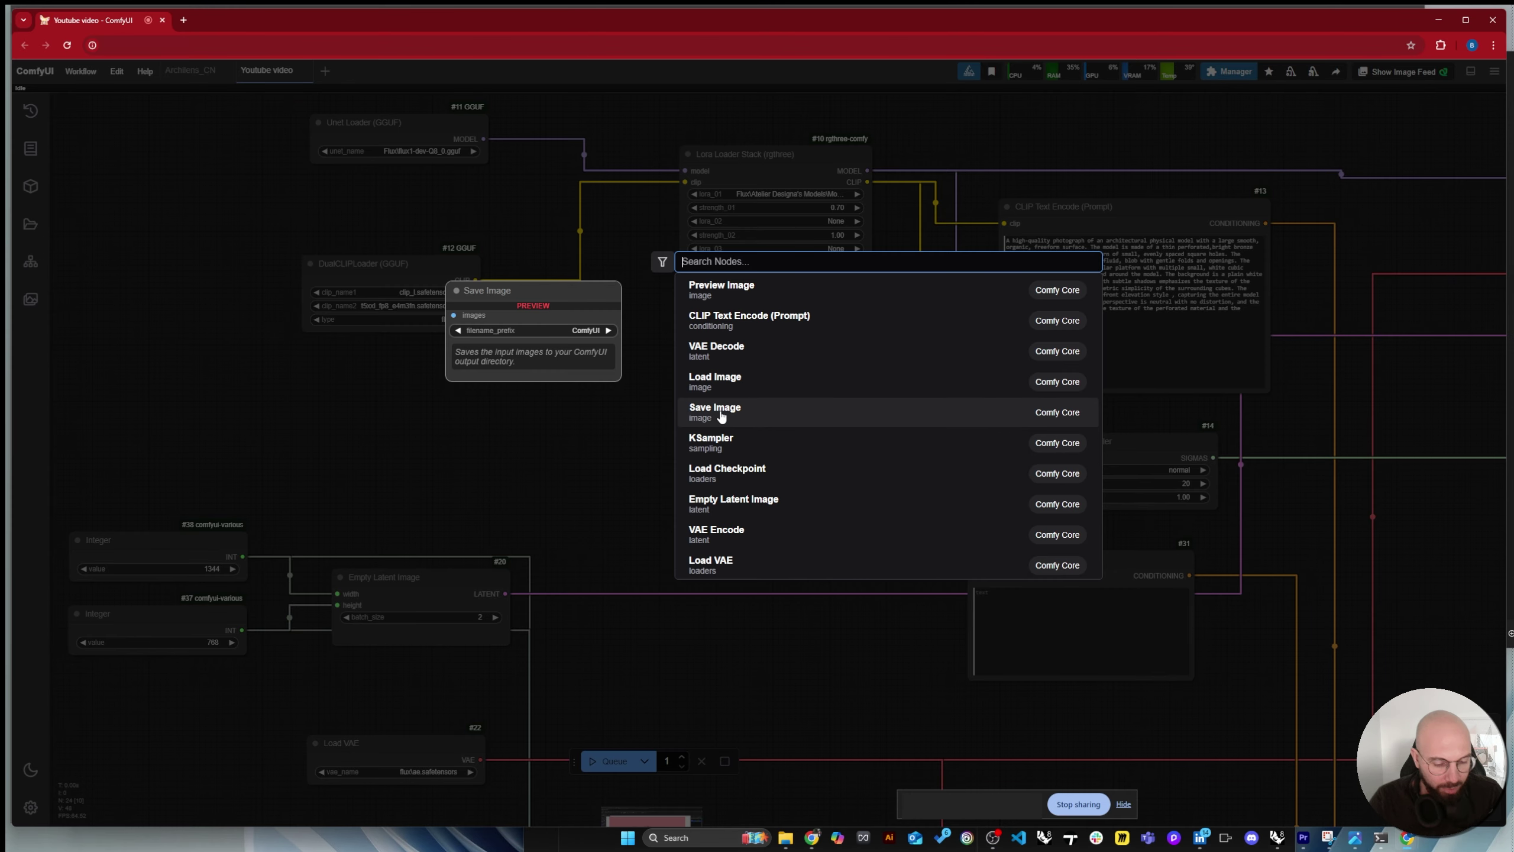
type("load")
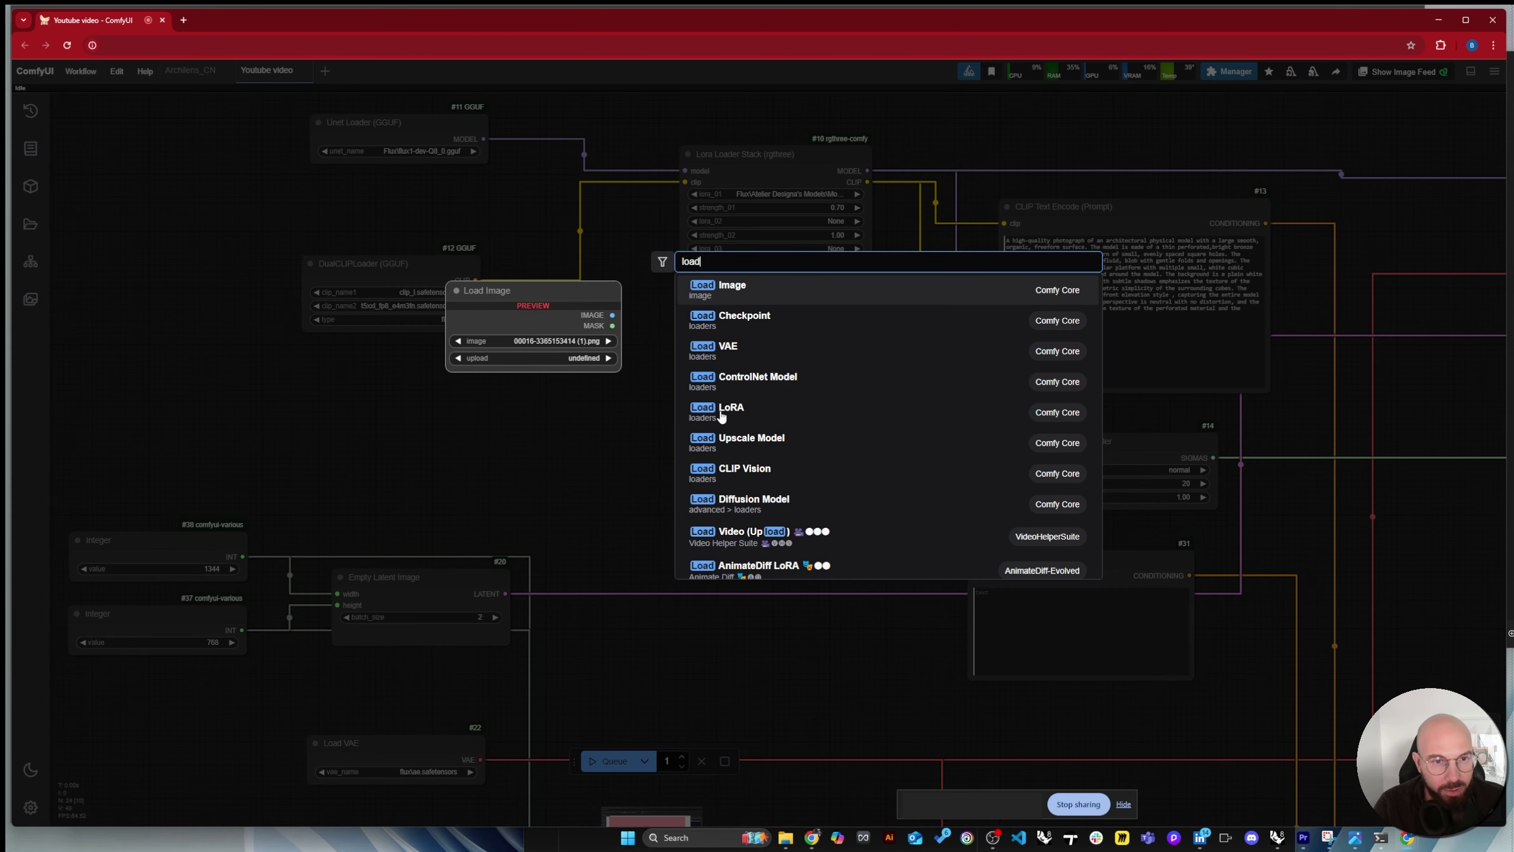
type(" lora")
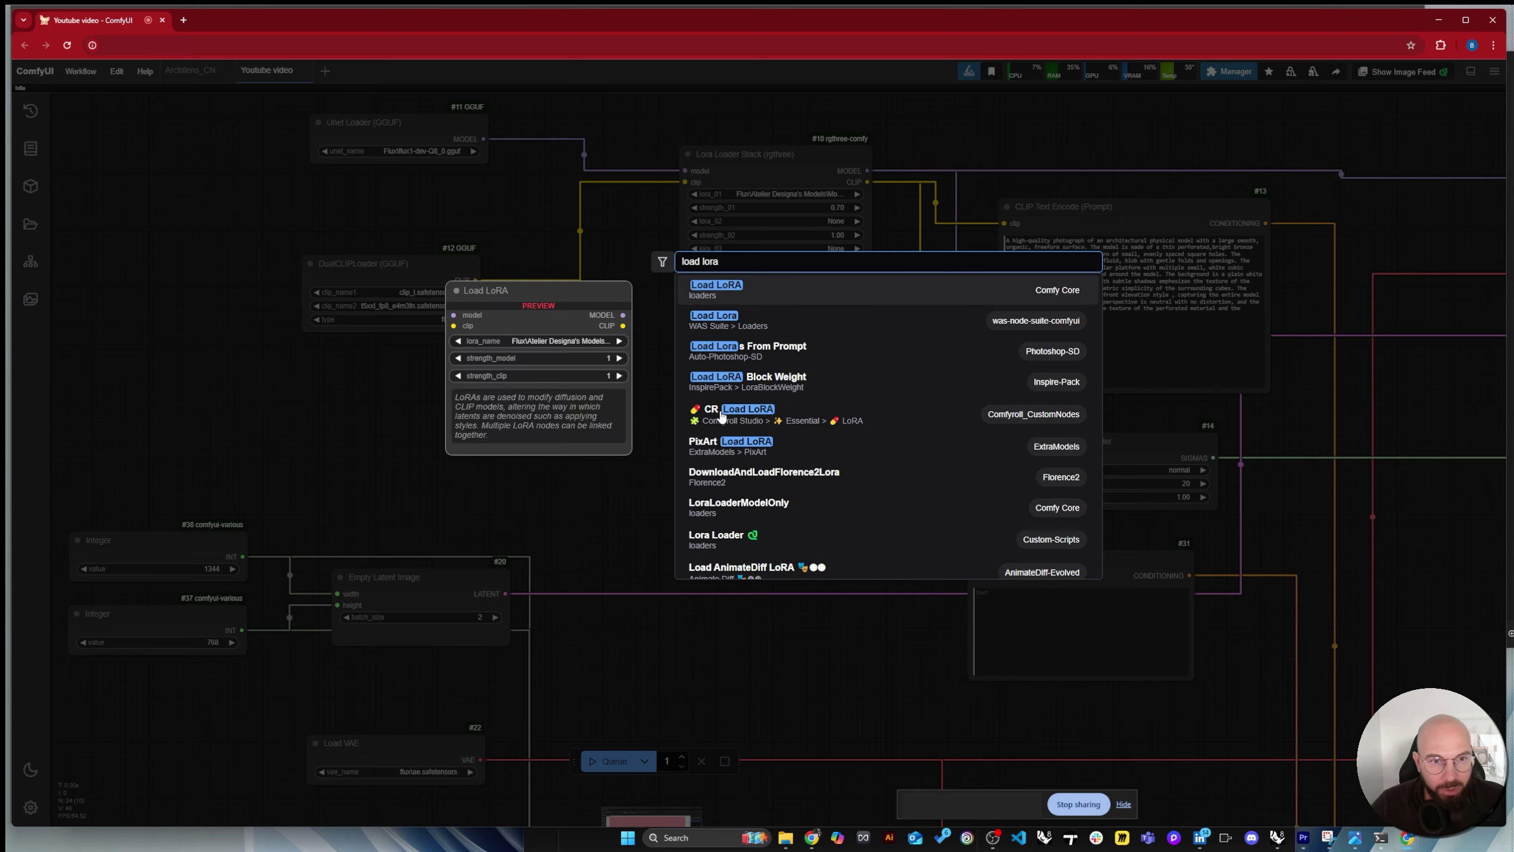
left_click(774, 298)
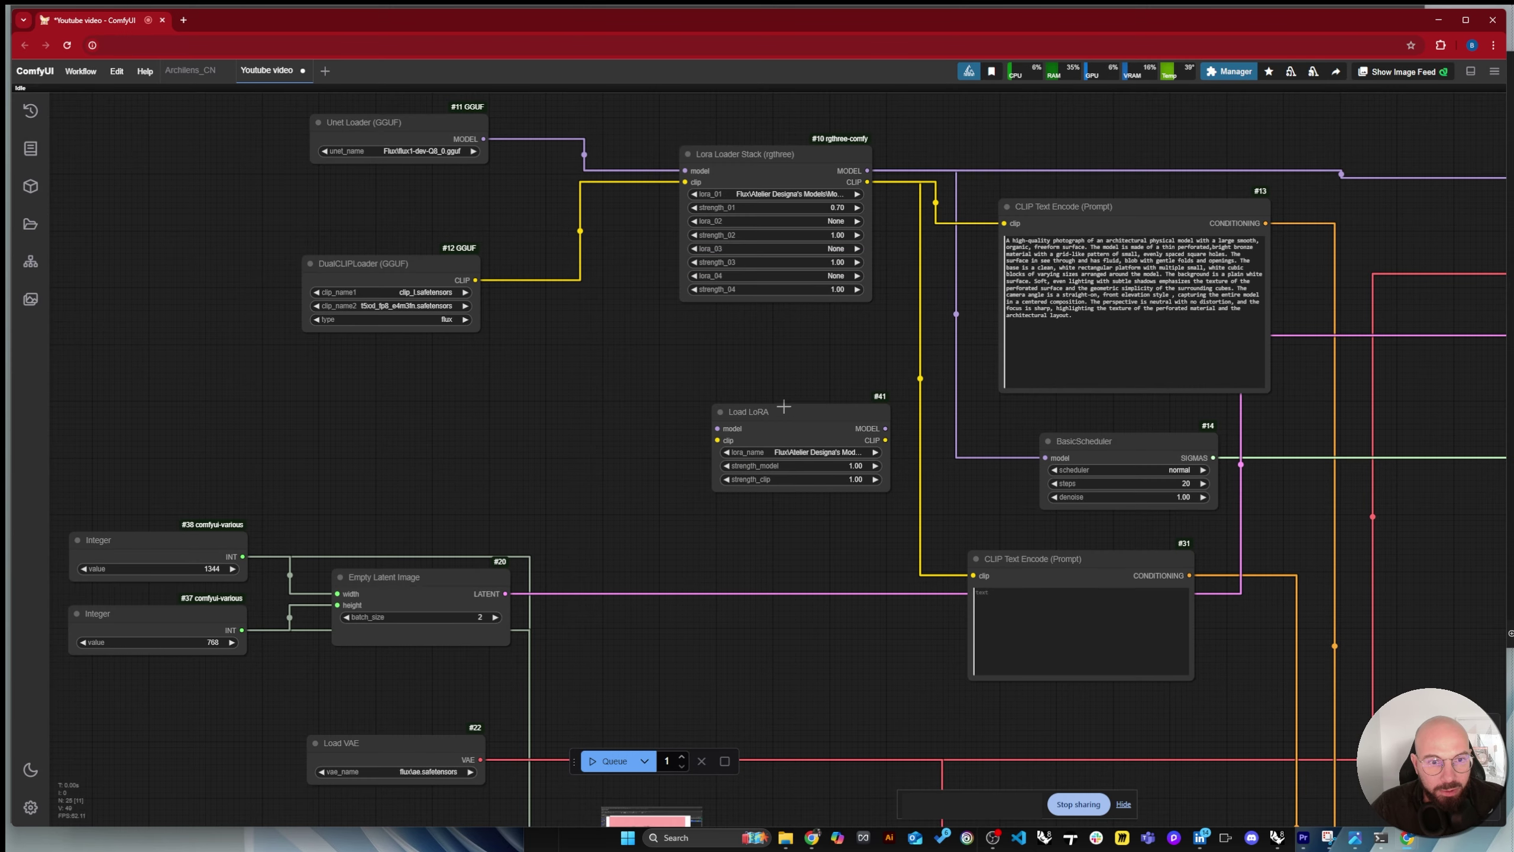
left_click_drag(784, 407, 753, 344)
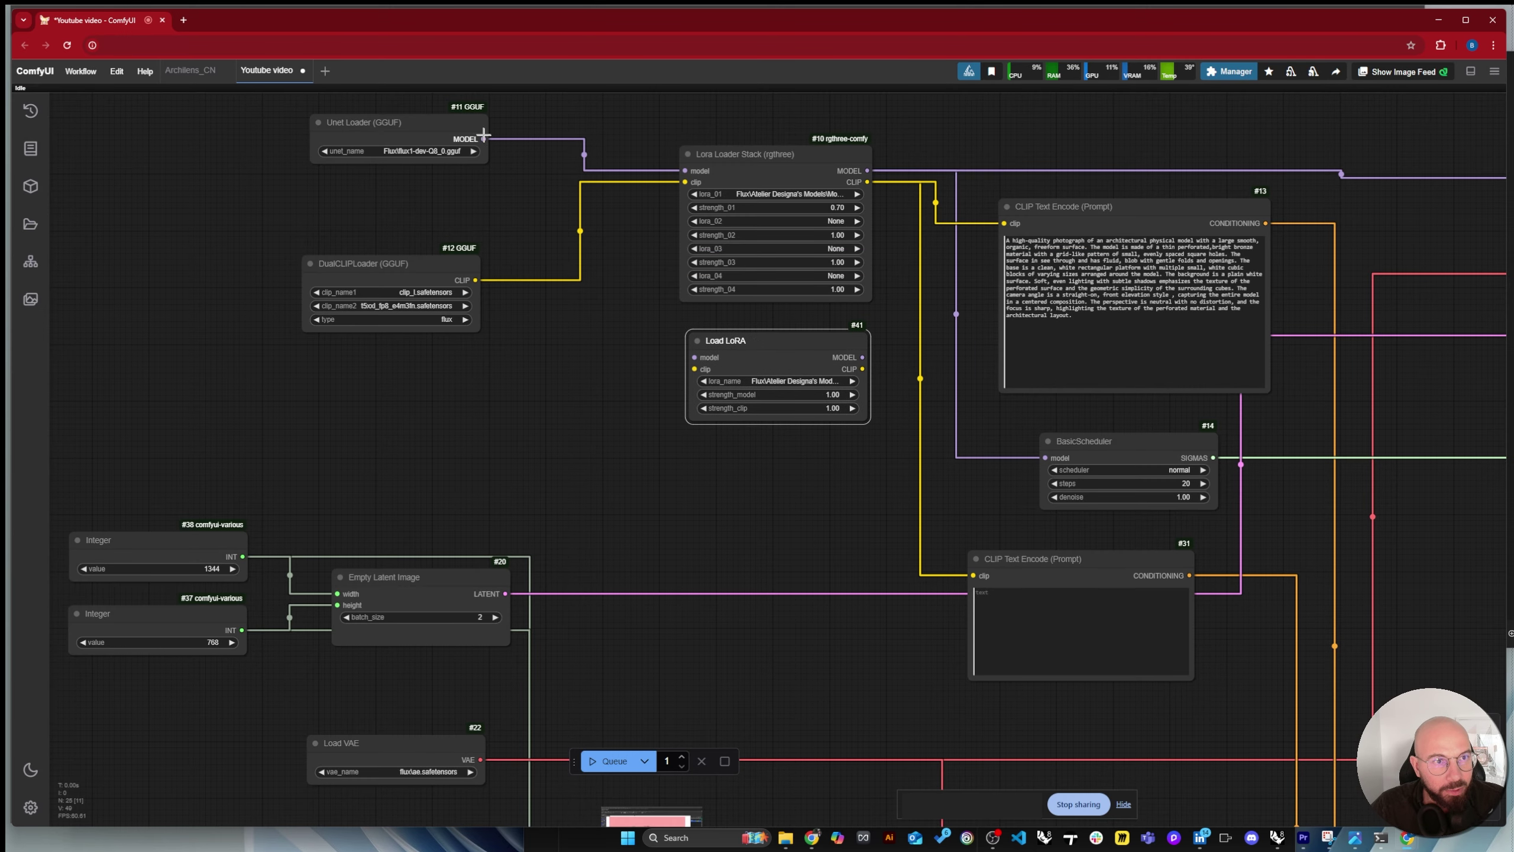
Connect the Unet and DualCLIP loaders to Load LoRA's inputs and its CLIP output to both CLIP Text Encode nodes.
left_click_drag(483, 139, 695, 358)
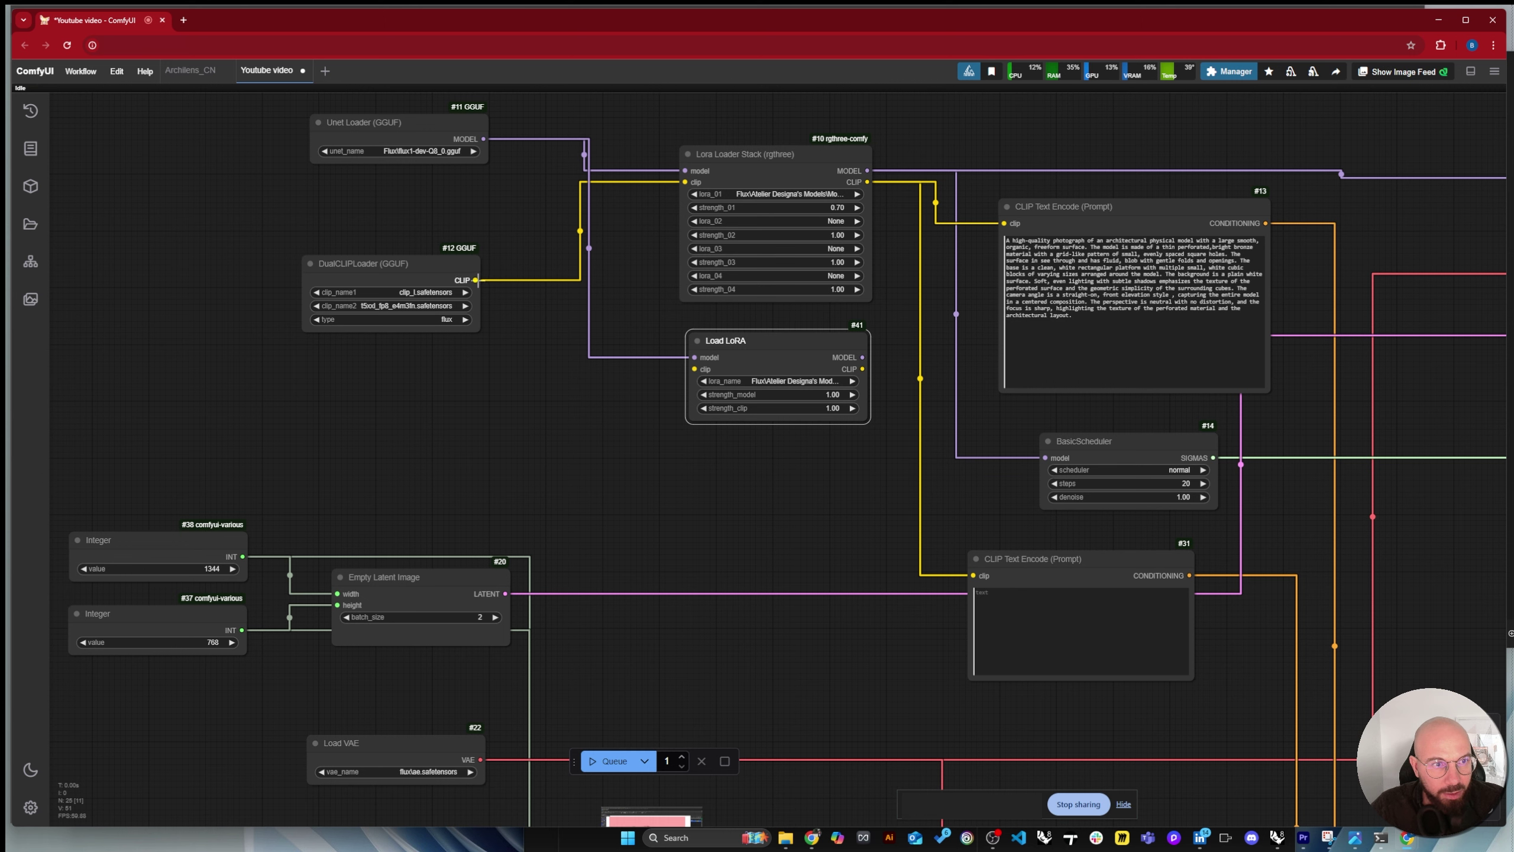
left_click_drag(475, 280, 695, 369)
left_click_drag(775, 340, 771, 331)
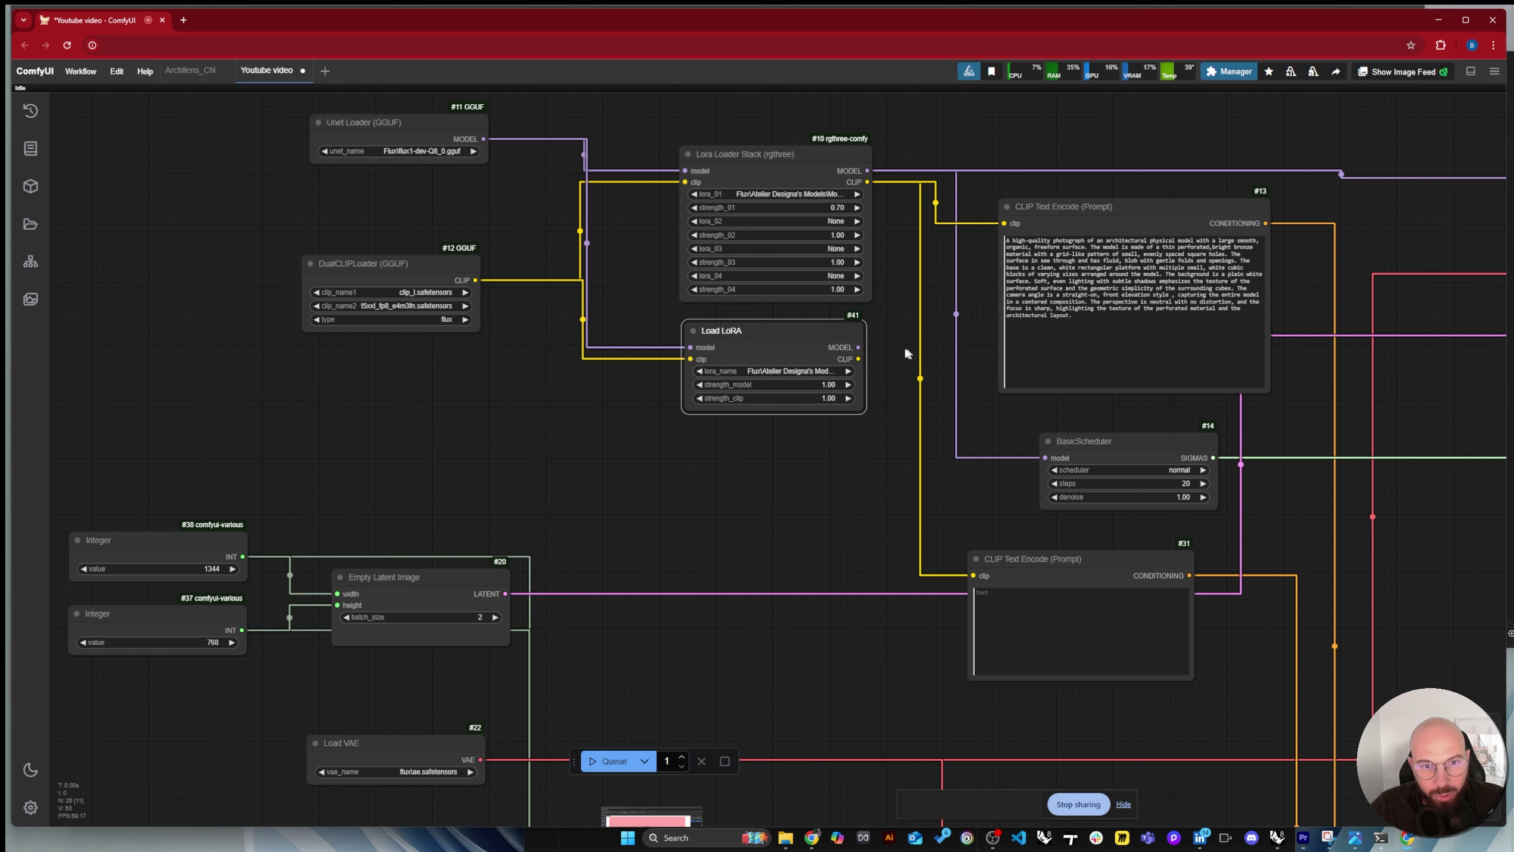
left_click_drag(859, 359, 1005, 223)
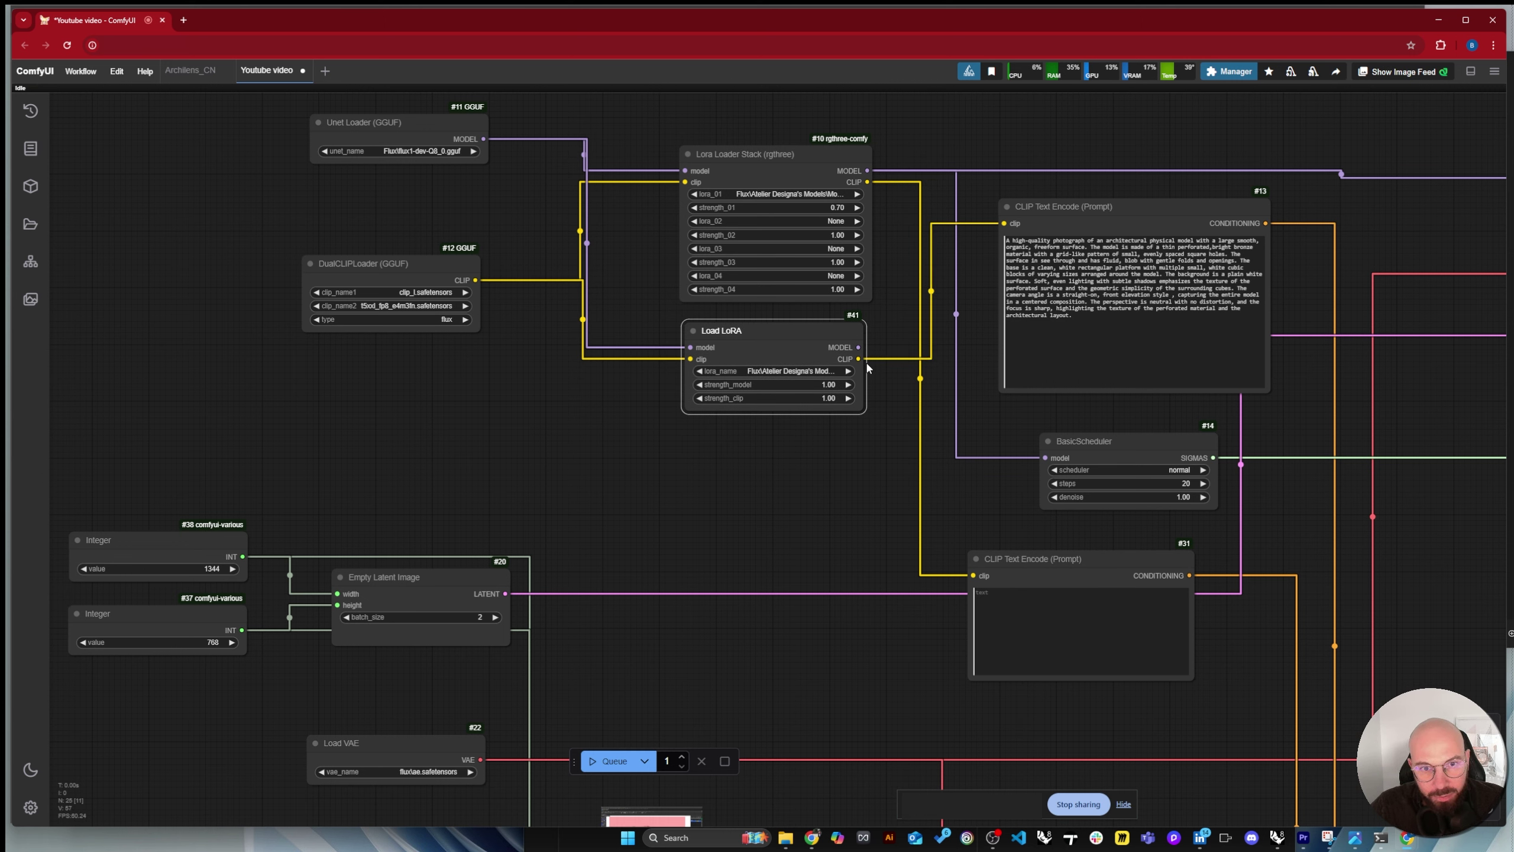
left_click_drag(858, 359, 974, 576)
Delete the Lora Loader Stack node.
left_click(869, 207)
scroll(872, 207, "down", 2)
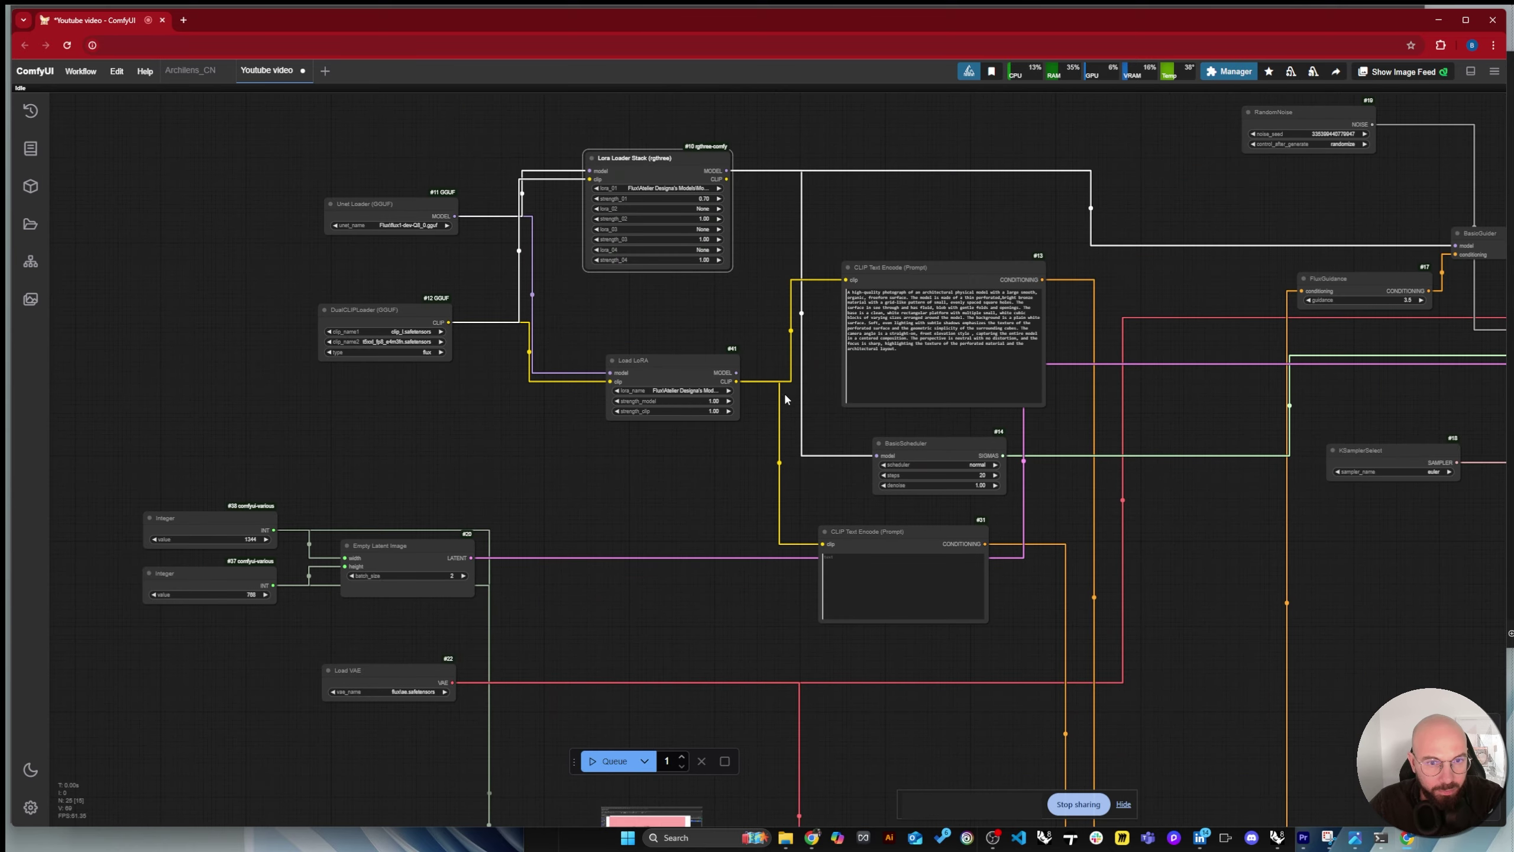
key("Delete")
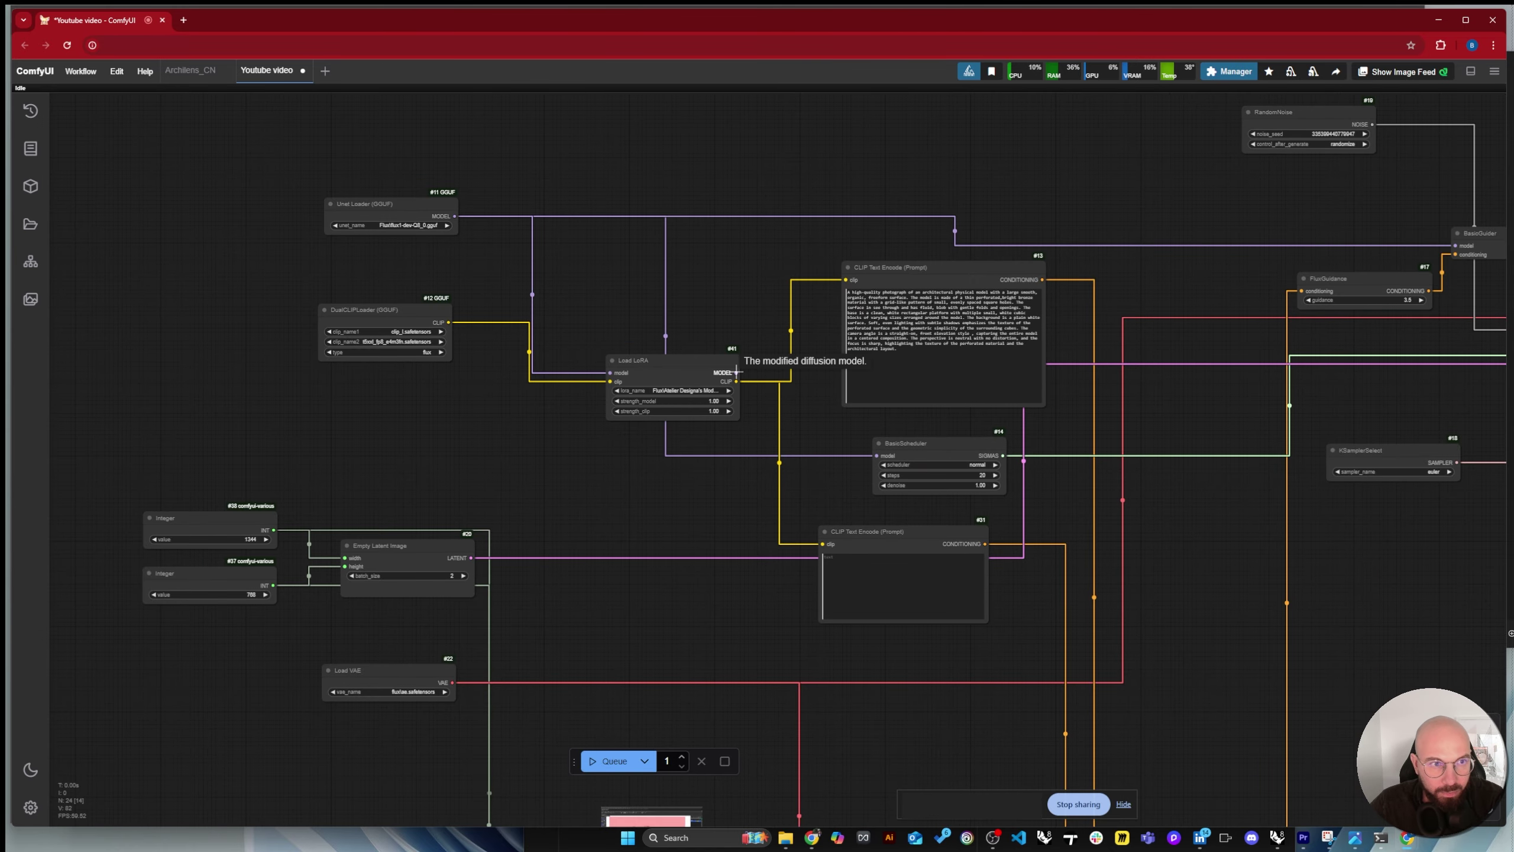
Connect Load LoRA's model output to BasicScheduler and BasicGuider, and move the node up beside the Unet Loader.
left_click_drag(737, 372, 878, 456)
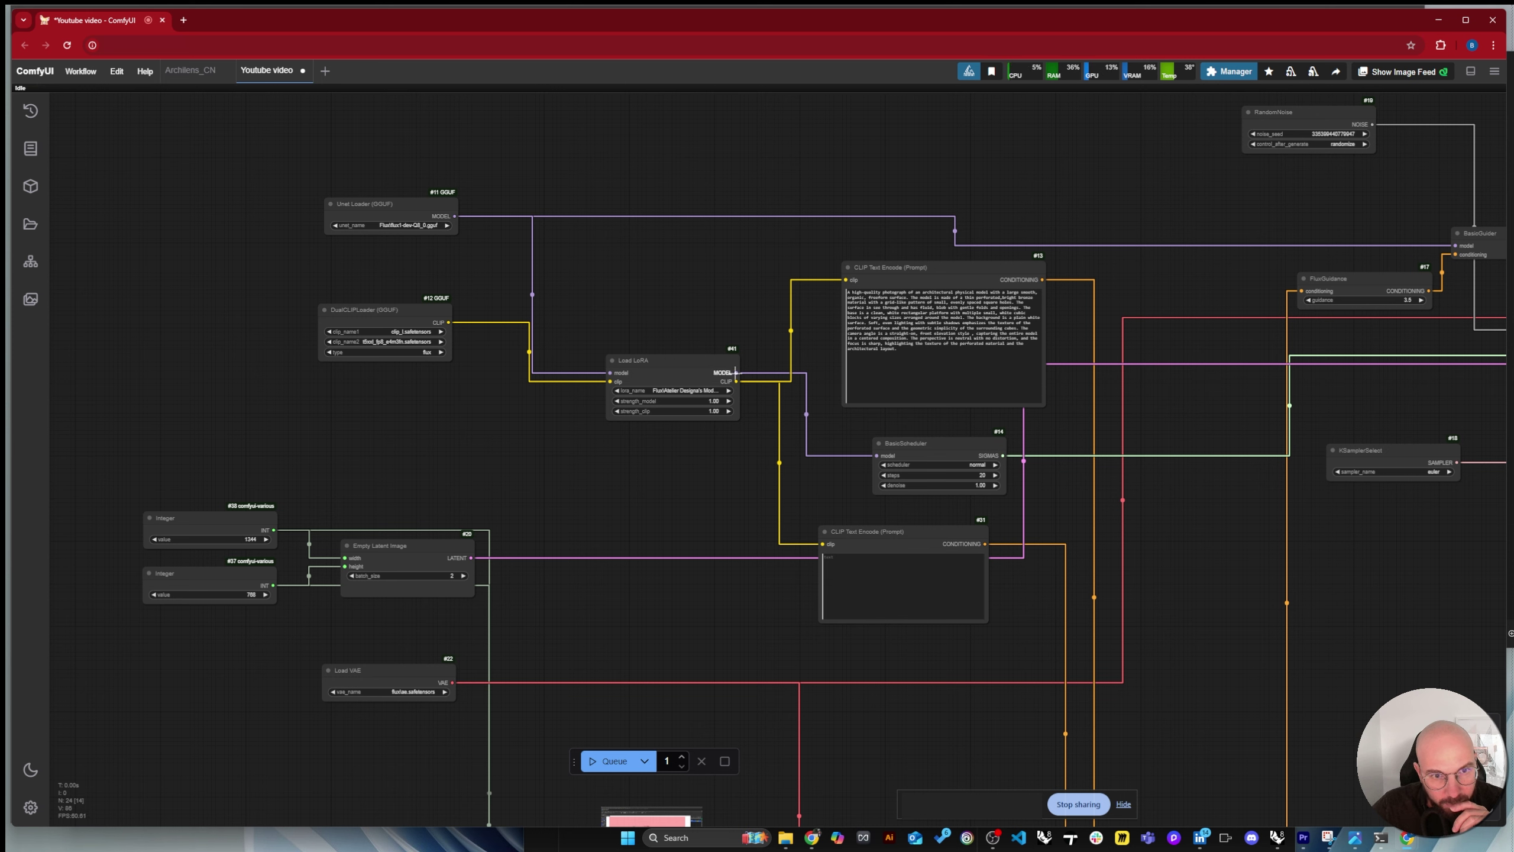
left_click_drag(737, 372, 1459, 247)
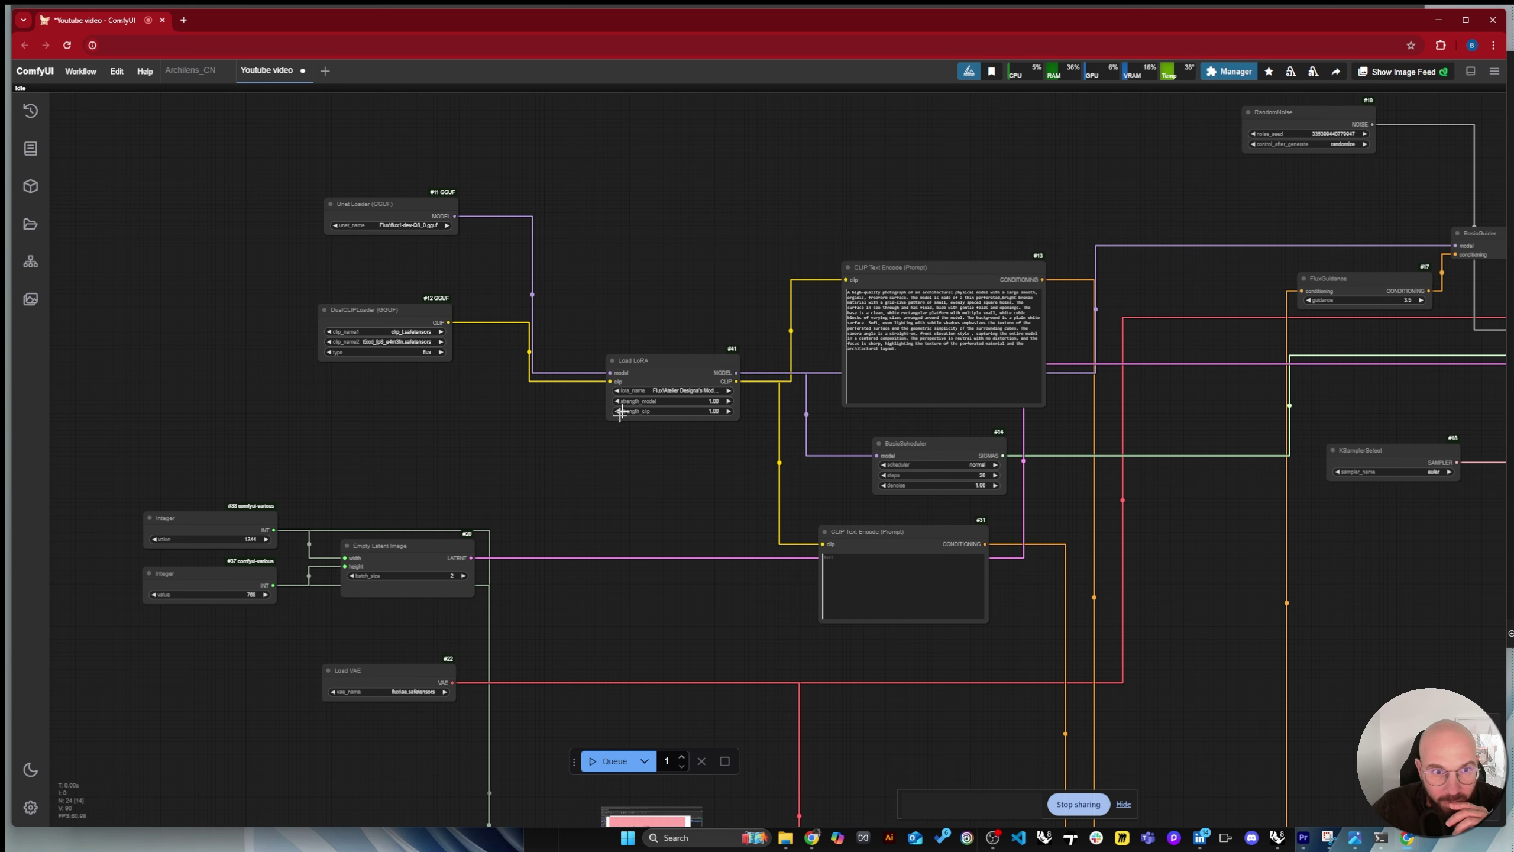
left_click_drag(671, 360, 657, 226)
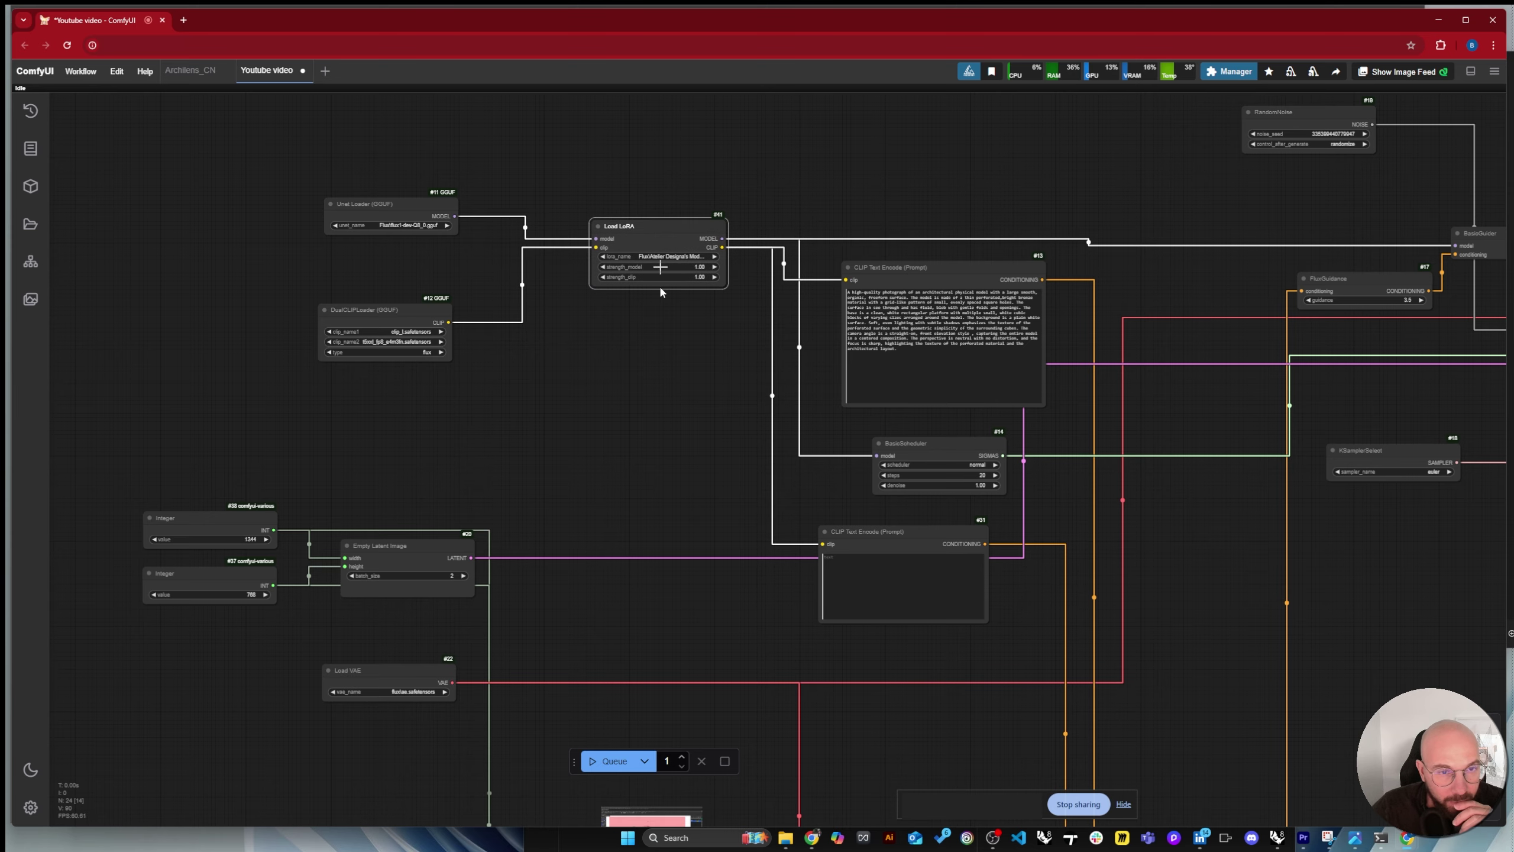
Set the Empty Latent Image batch size to 1 and queue the workflow.
scroll(473, 369, "down", 7)
scroll(537, 466, "up", 12)
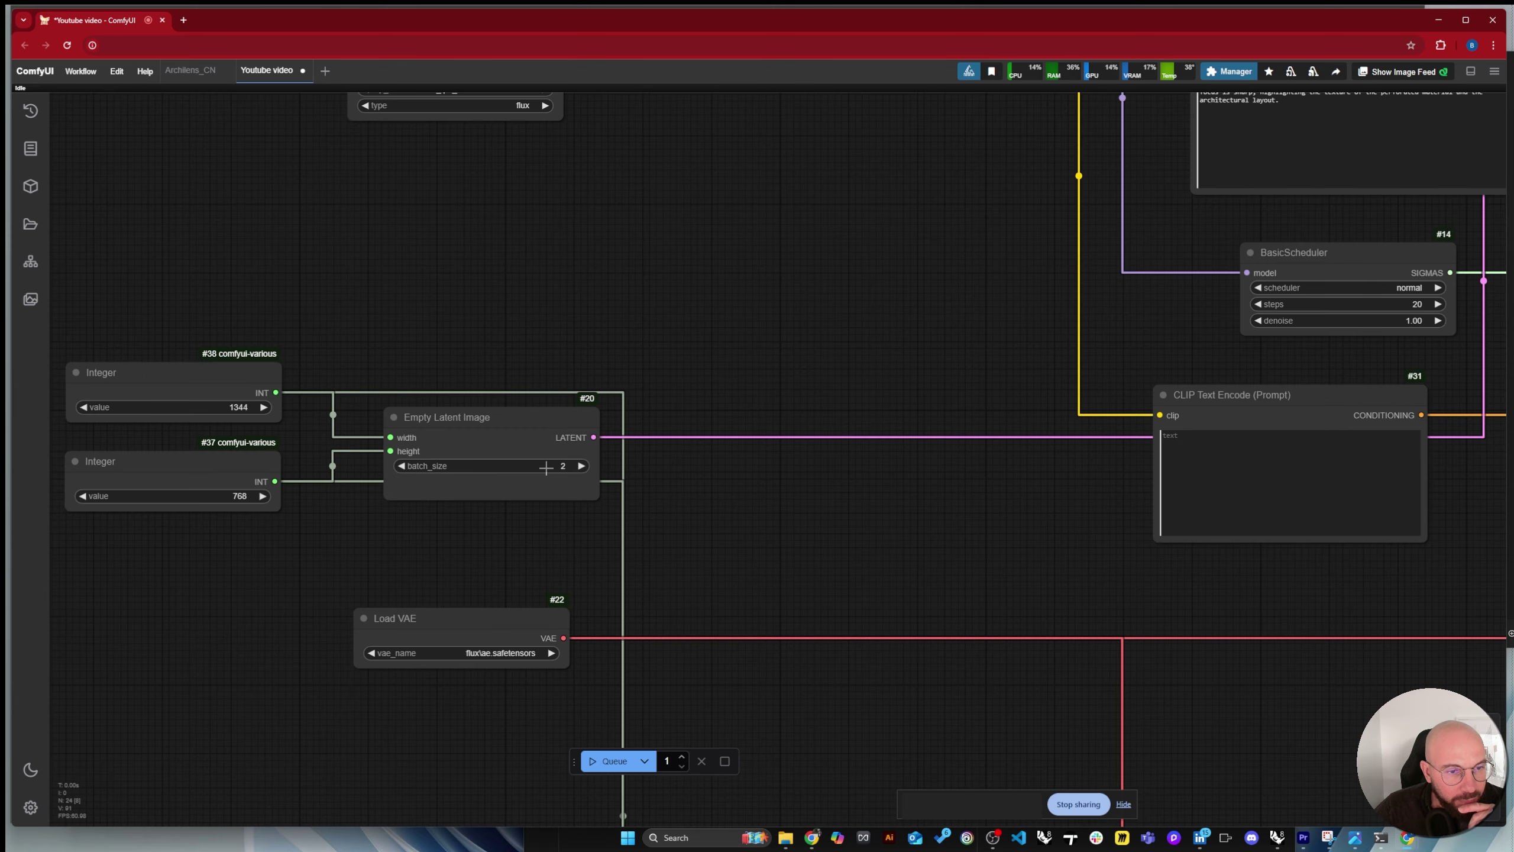
left_click(547, 466)
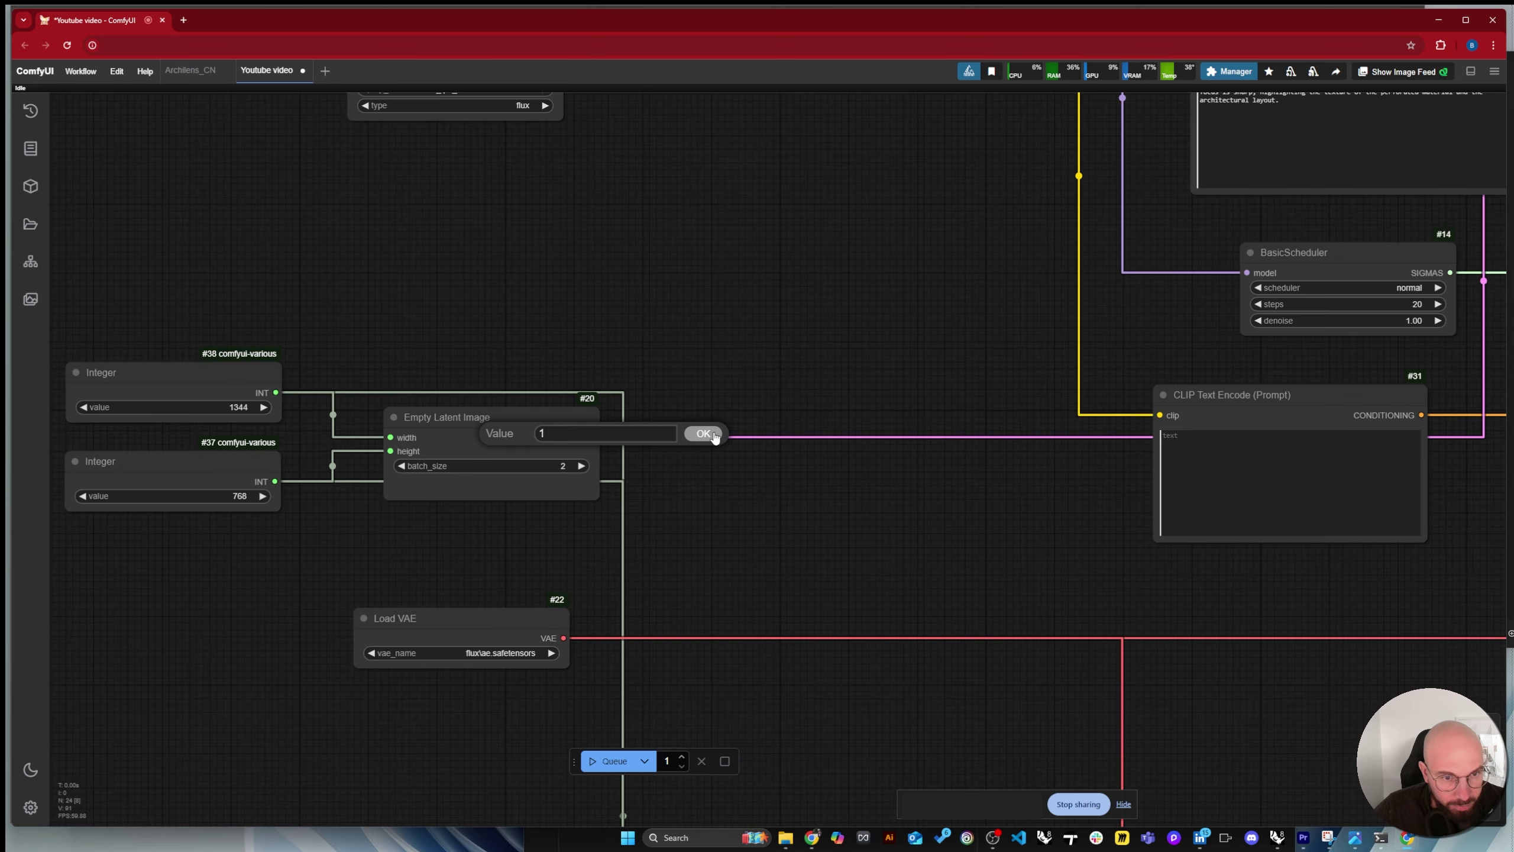
type("1")
left_click(715, 435)
scroll(441, 349, "down", 8)
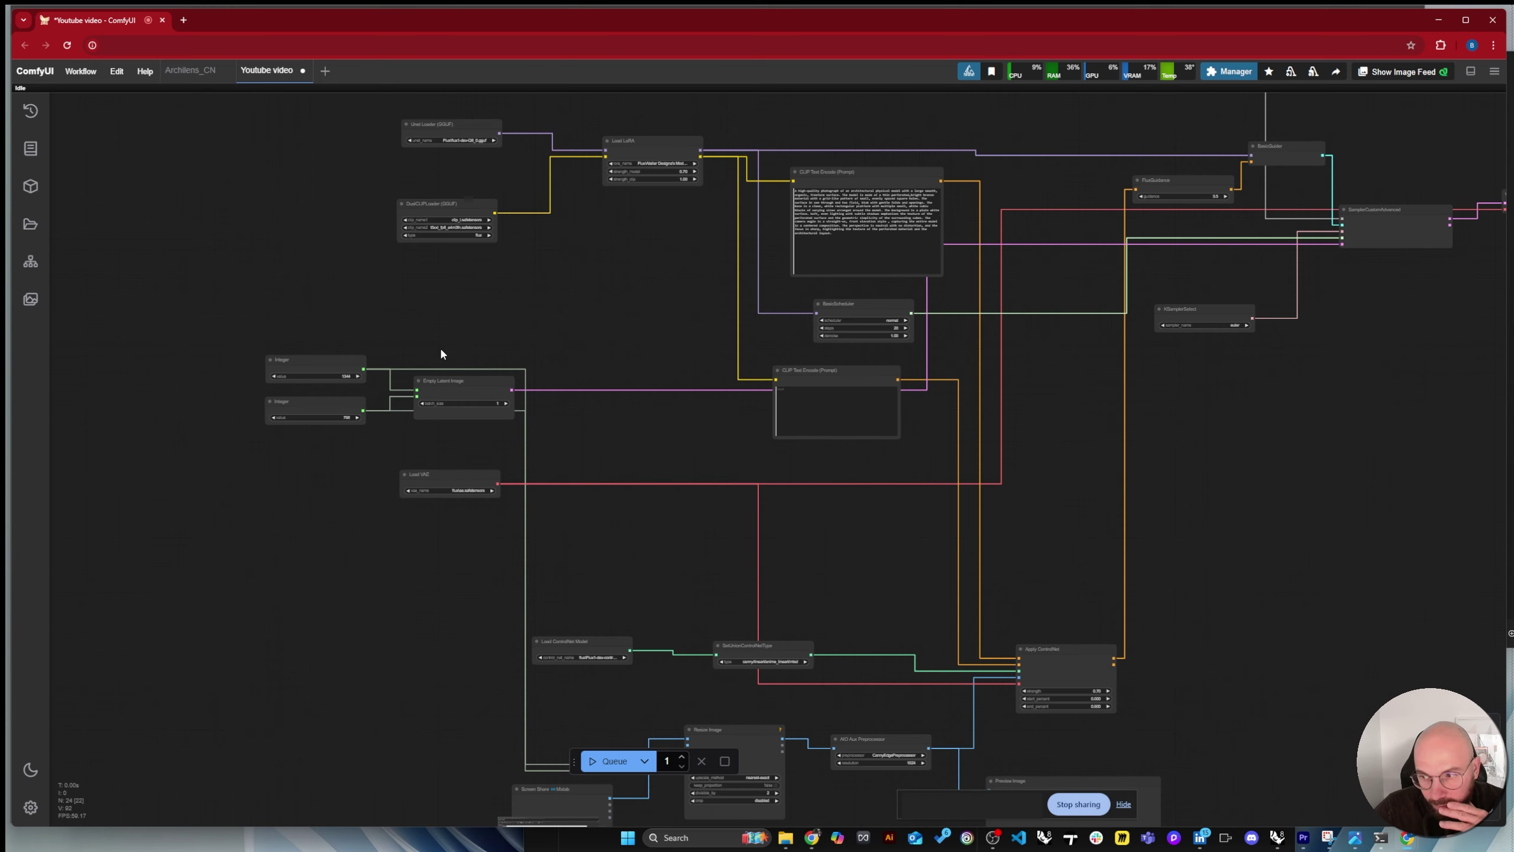
left_click(608, 760)
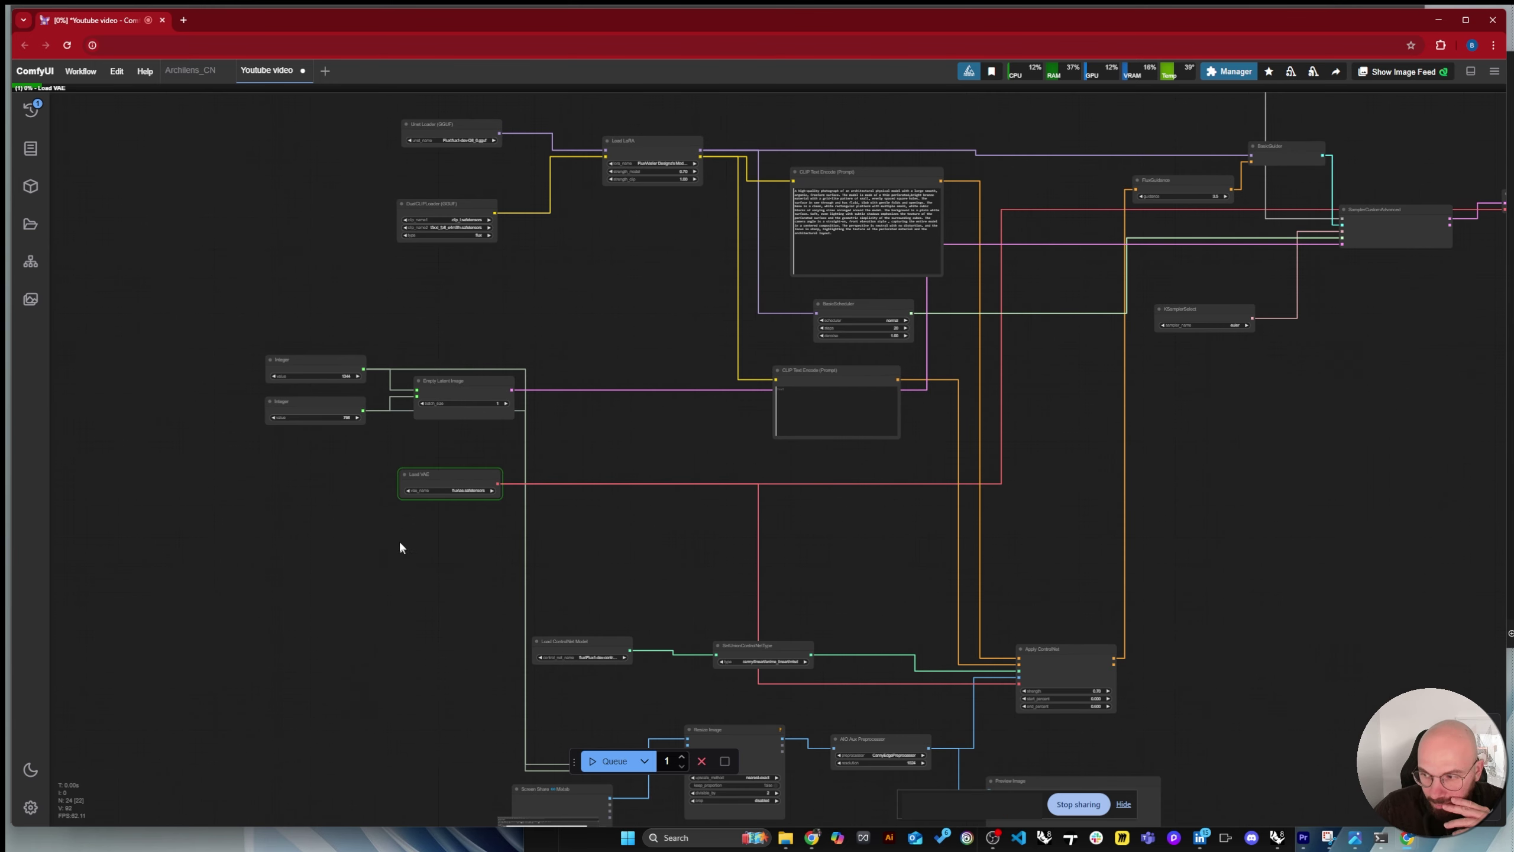
scroll(754, 179, "down", 5)
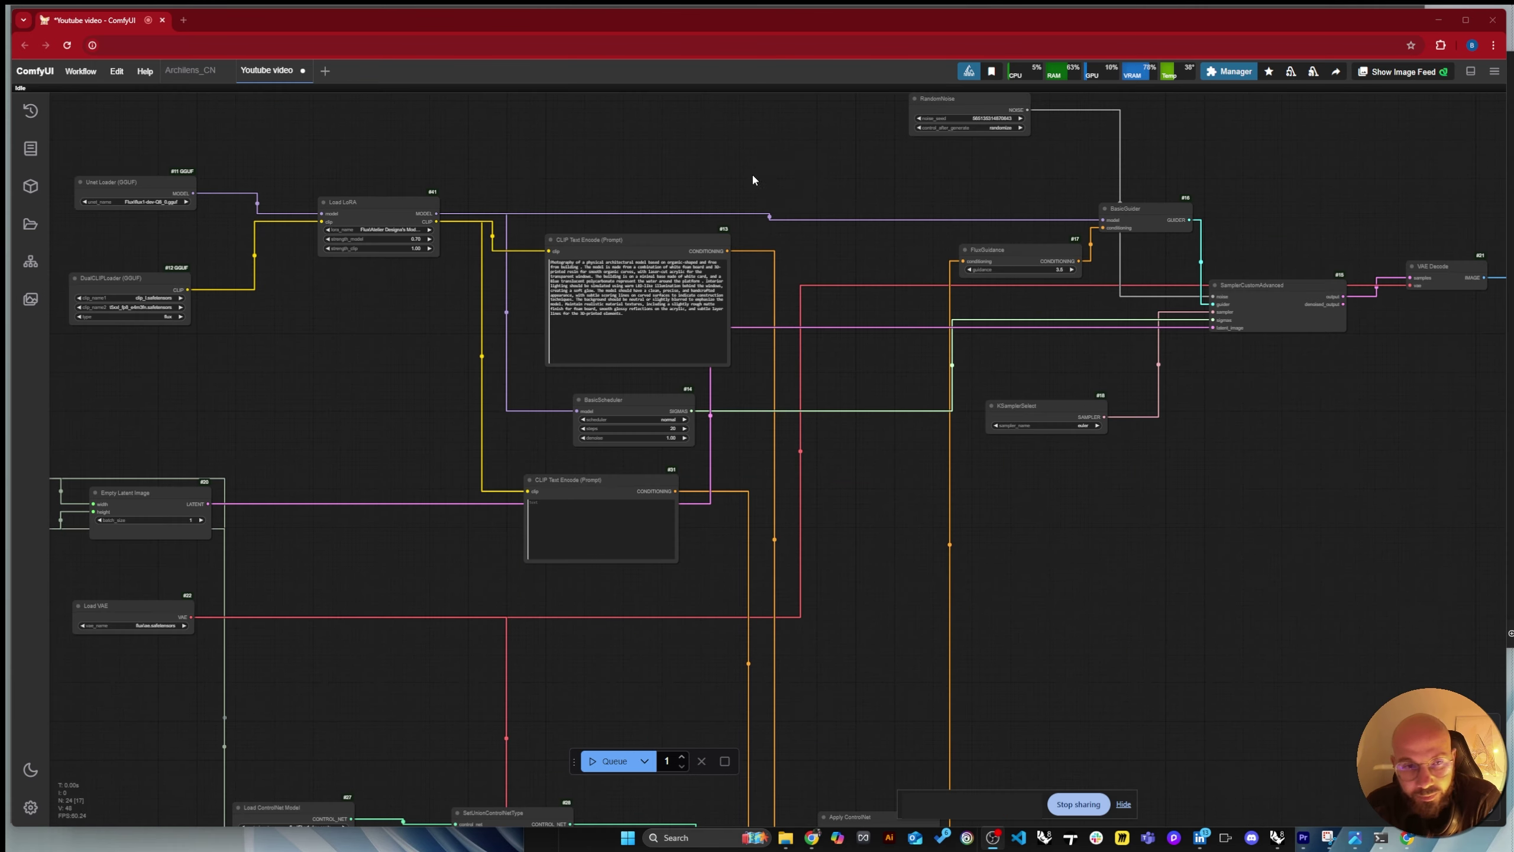
Queue a generation using the physical architectural model prompt.
scroll(755, 183, "up", 10)
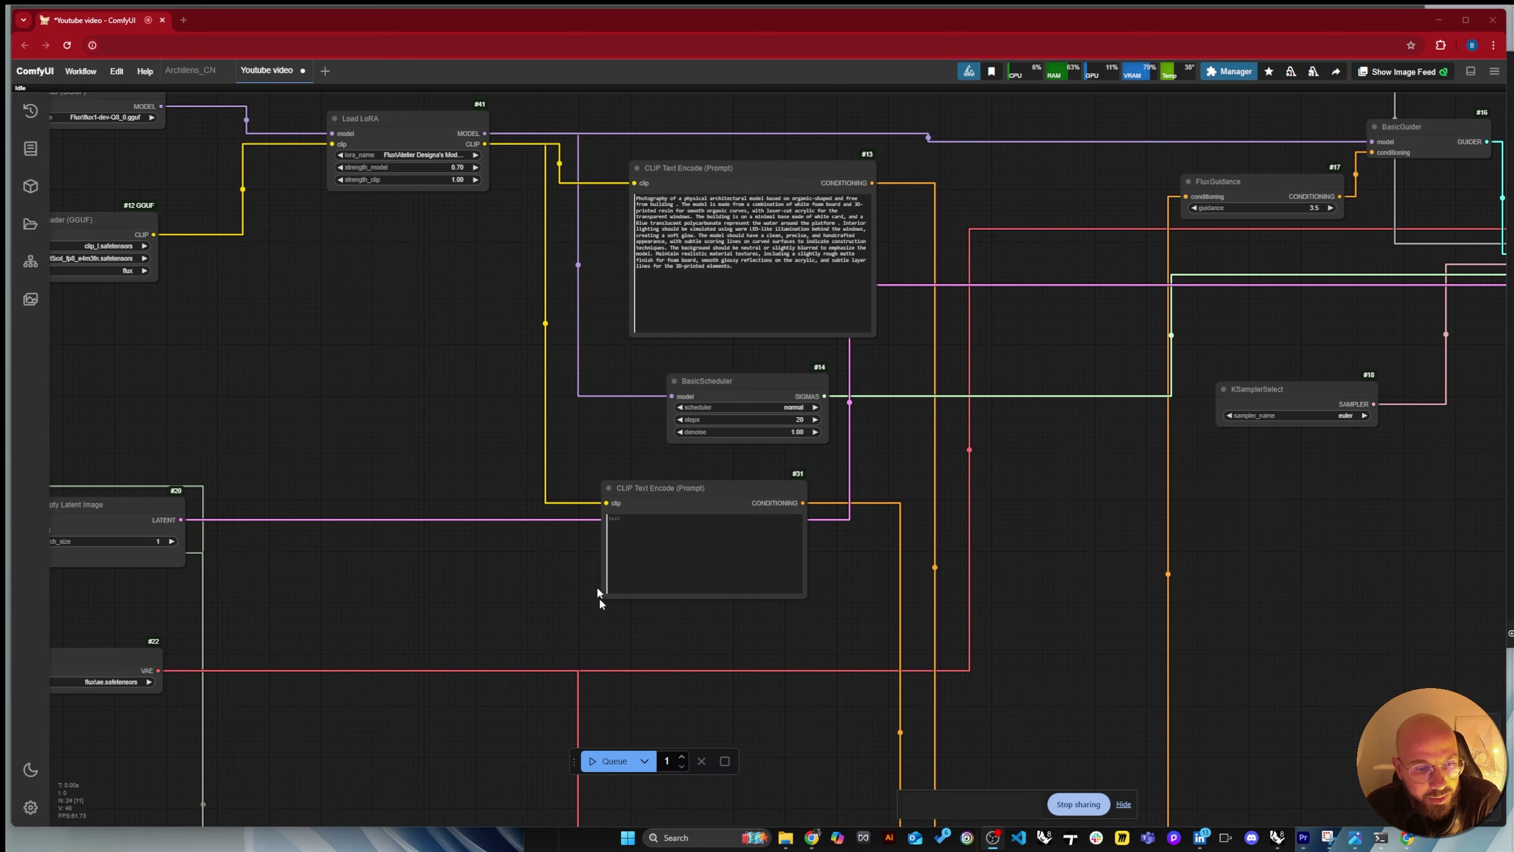
left_click(596, 769)
scroll(515, 268, "down", 5)
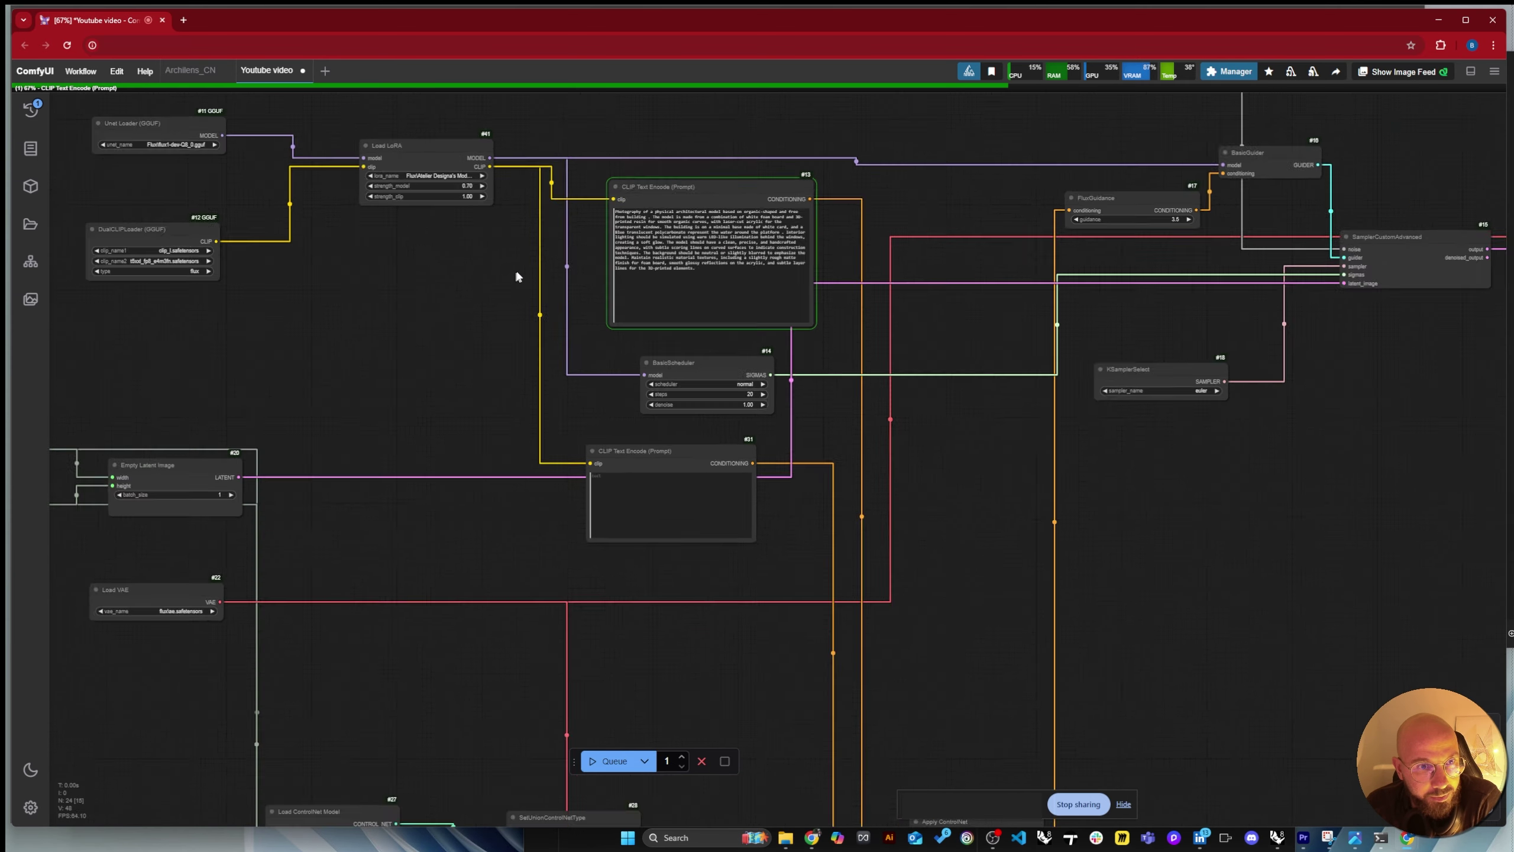
Examine the generated model image in the Save Image node up close.
scroll(519, 275, "down", 1)
scroll(521, 271, "up", 3)
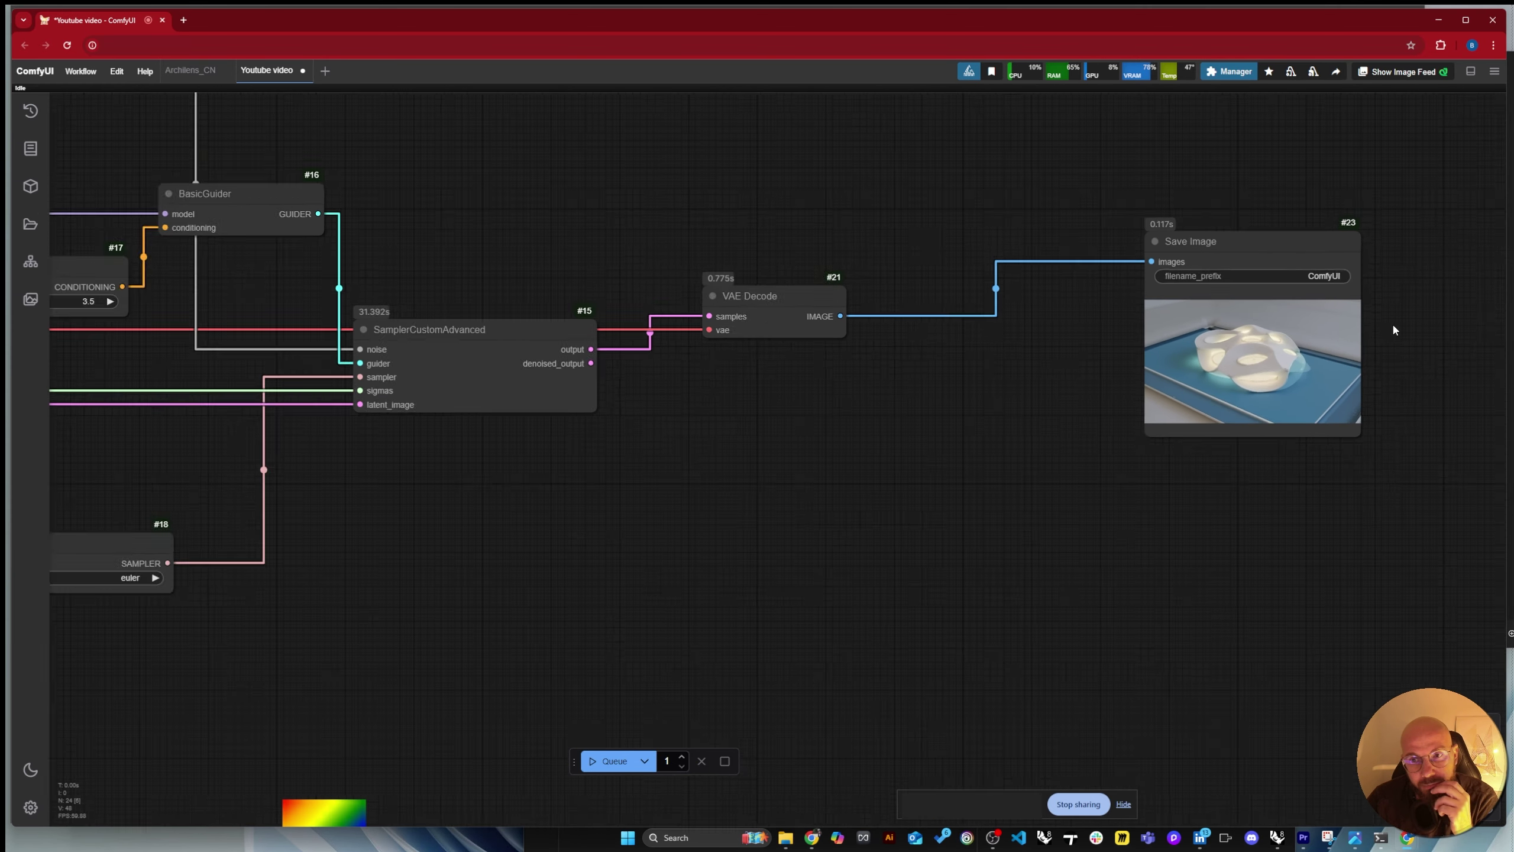
scroll(1392, 322, "up", 2)
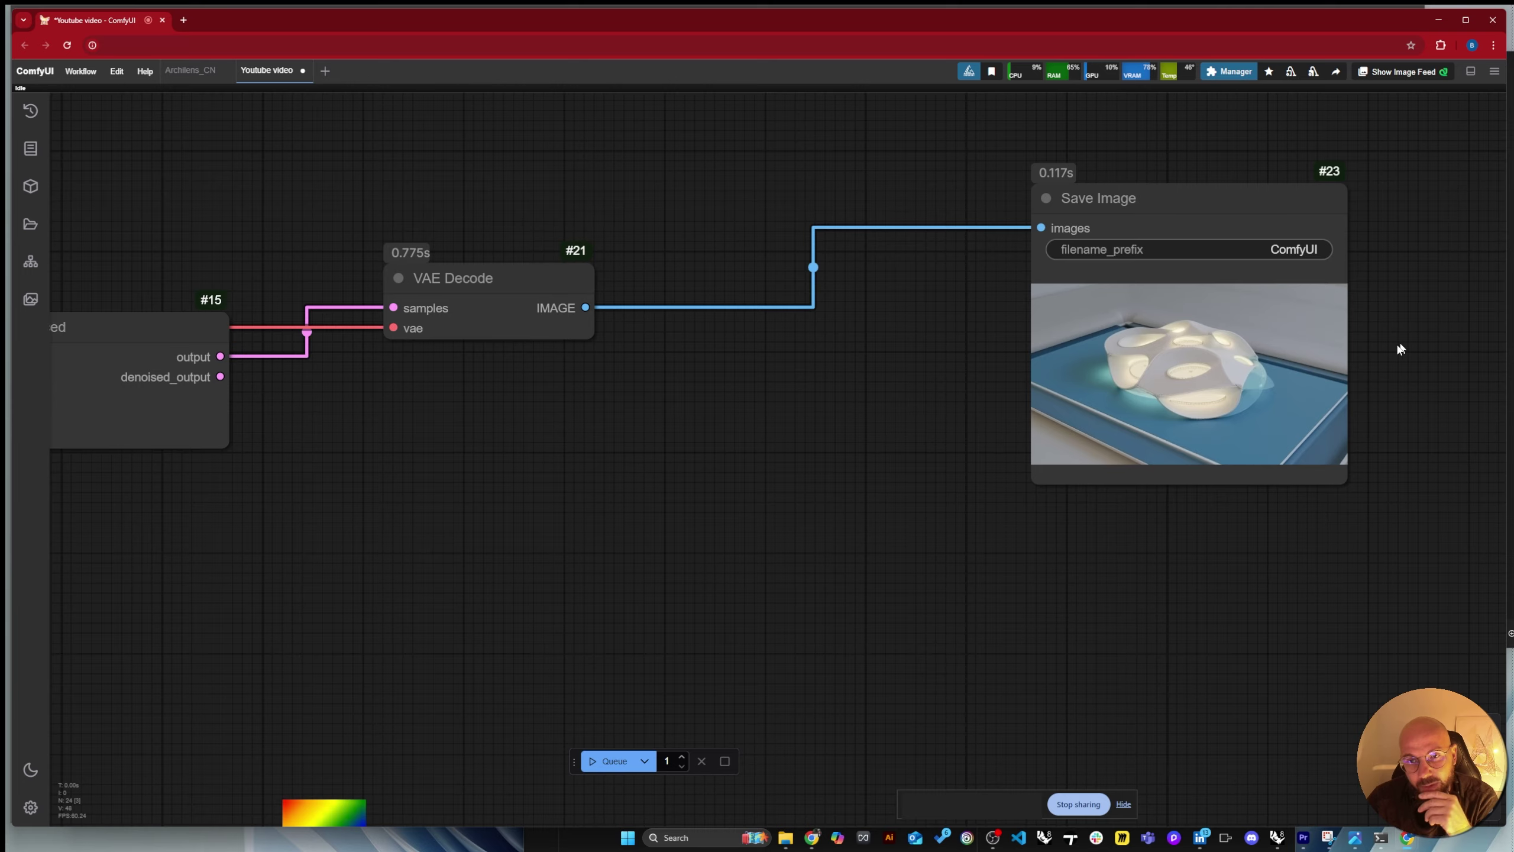
scroll(1389, 361, "up", 5)
scroll(1389, 361, "down", 2)
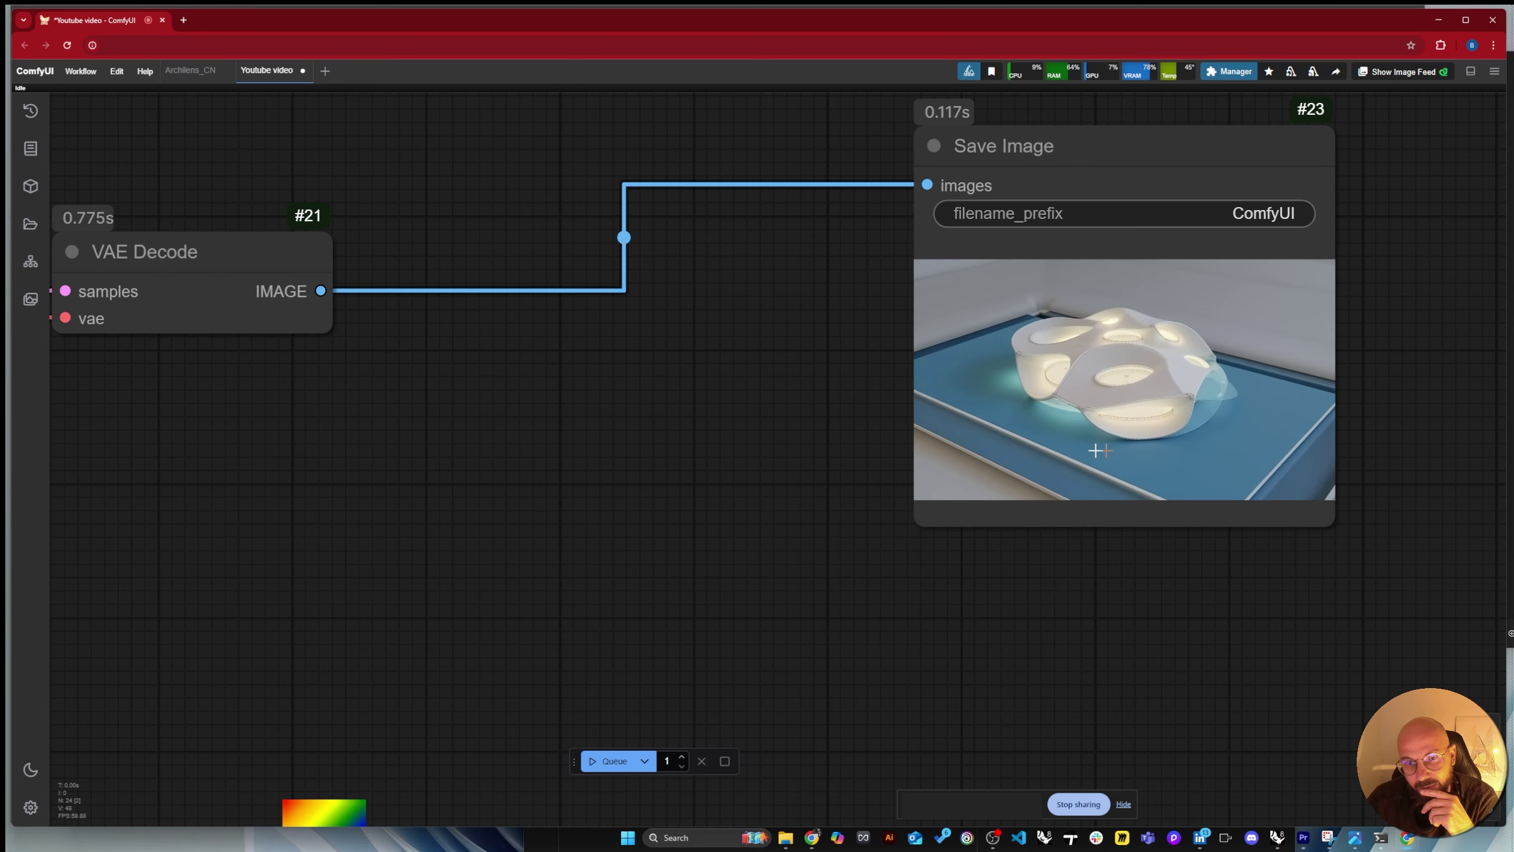
scroll(1000, 425, "up", 3)
scroll(1336, 383, "down", 2)
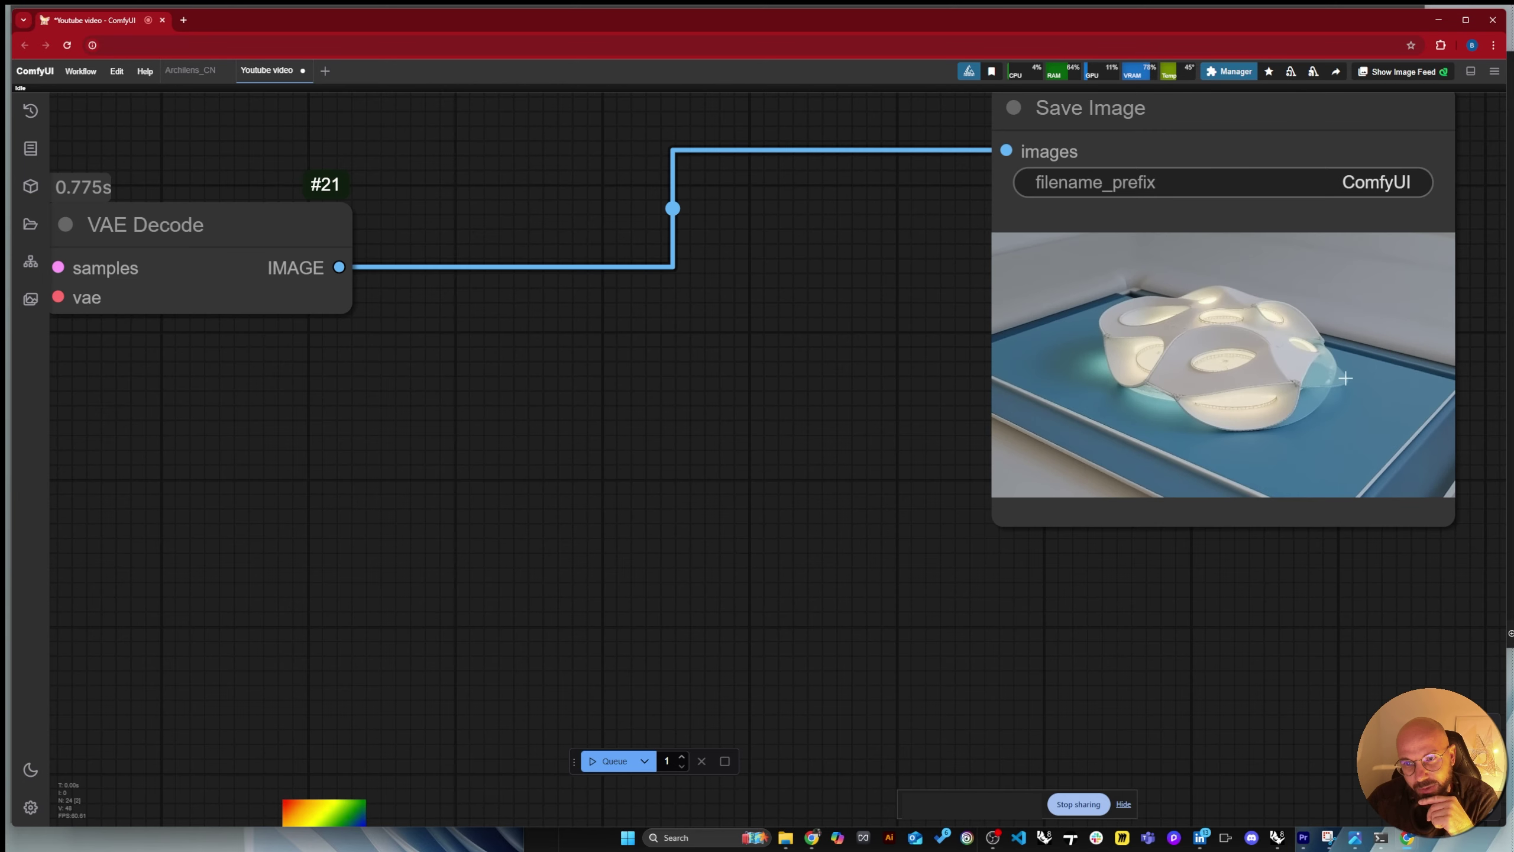
Remove the foam board mention from the prompt so it reads "The model is made from 3D-printed resin for smooth organic curves".
scroll(1350, 379, "down", 4)
scroll(716, 239, "up", 5)
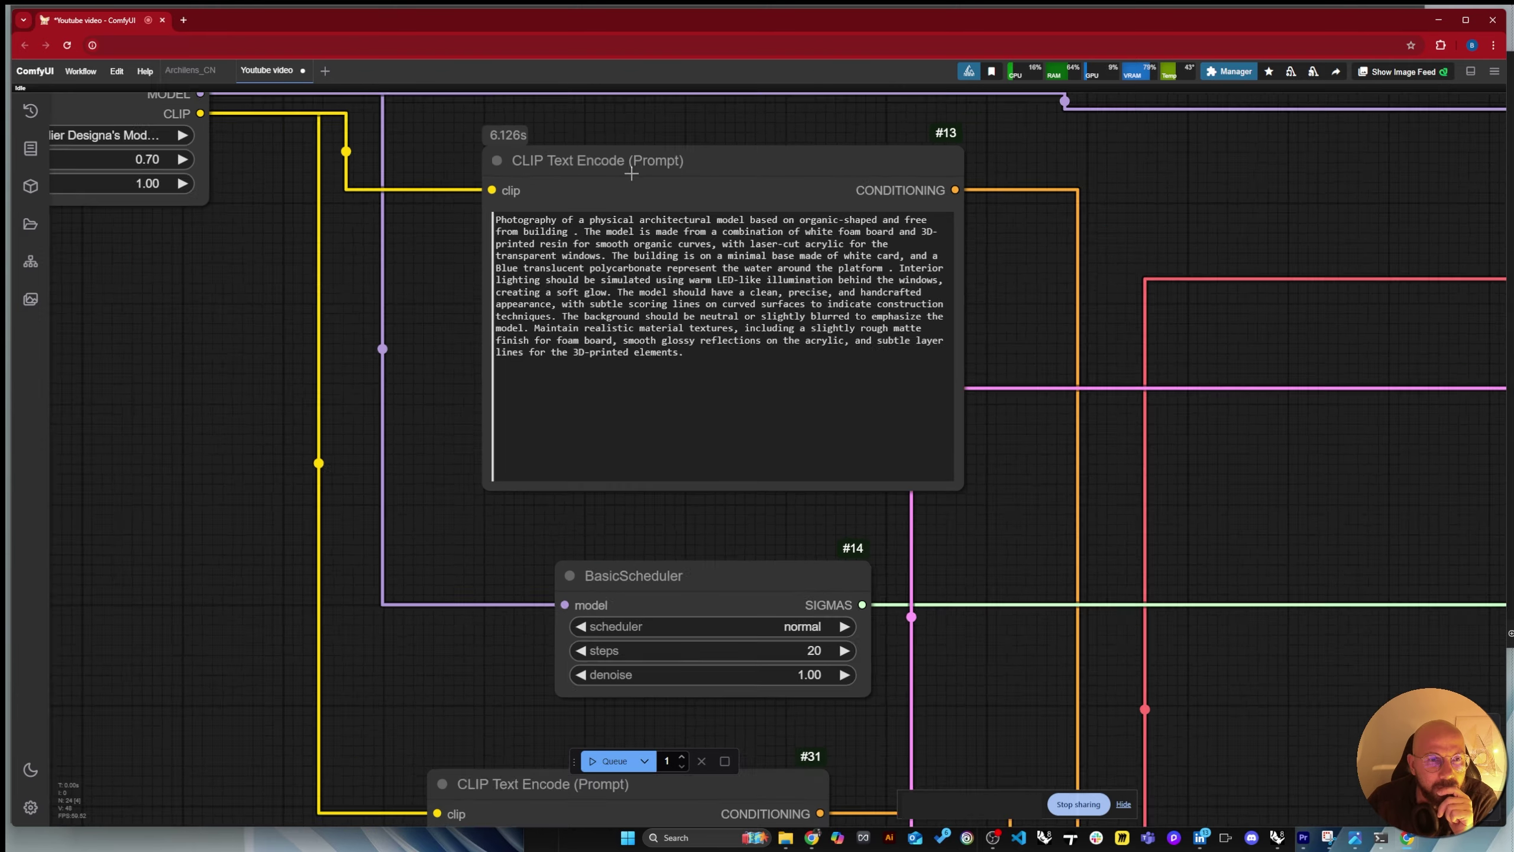
left_click_drag(720, 237, 608, 277)
key("BackSpace")
Reword the prompt's water clause to "the water around the platform is a light Blue translucent polycarbonate.".
left_click_drag(573, 277, 663, 263)
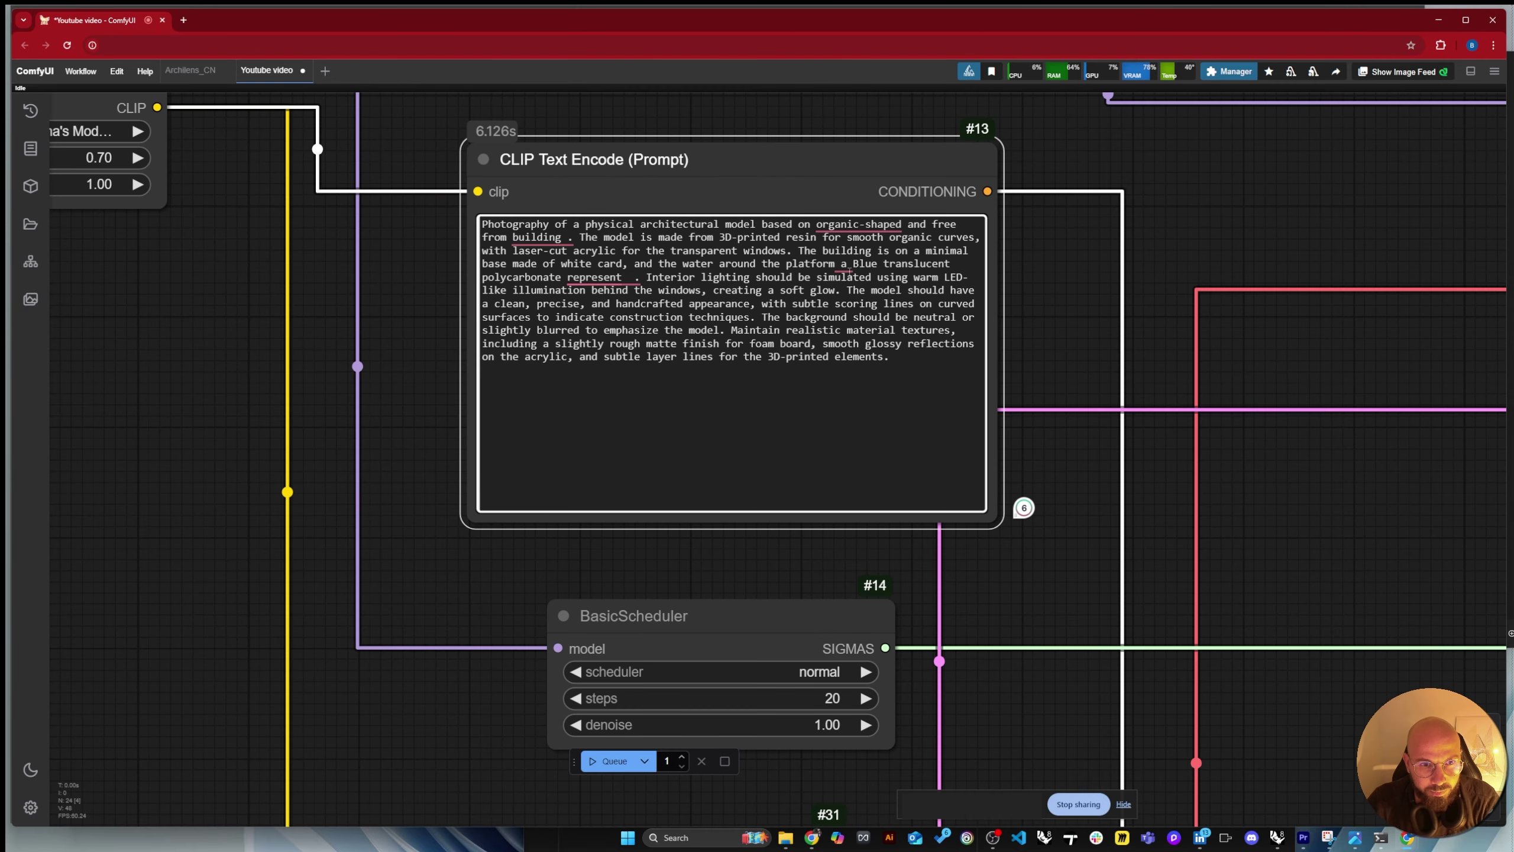
left_click(838, 264)
type("is")
left_click(869, 263)
type("light")
double_click(668, 277)
key("BackSpace")
key("BackSpace")
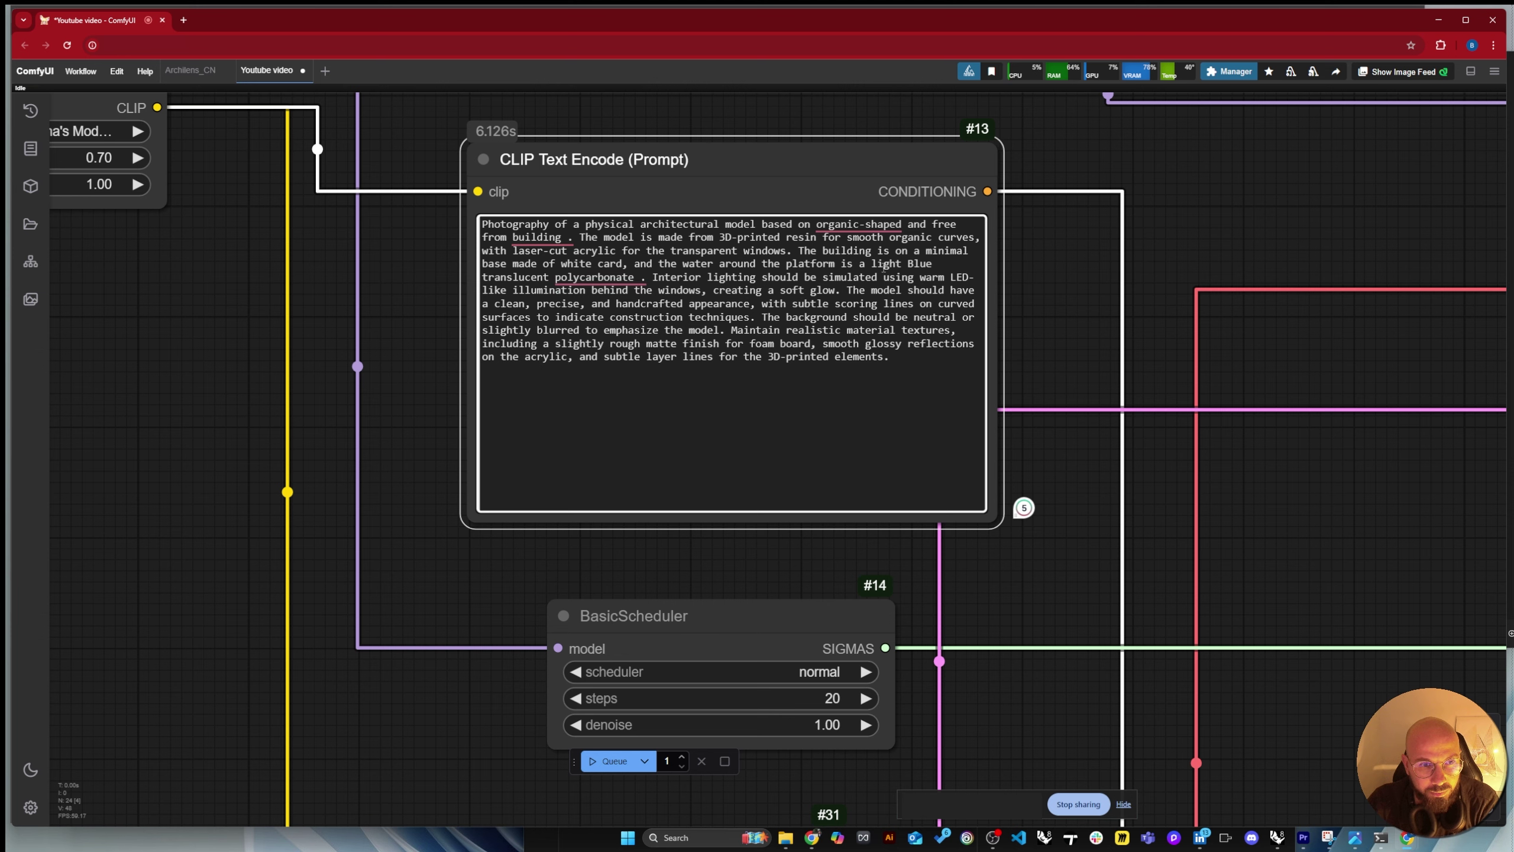
key("BackSpace")
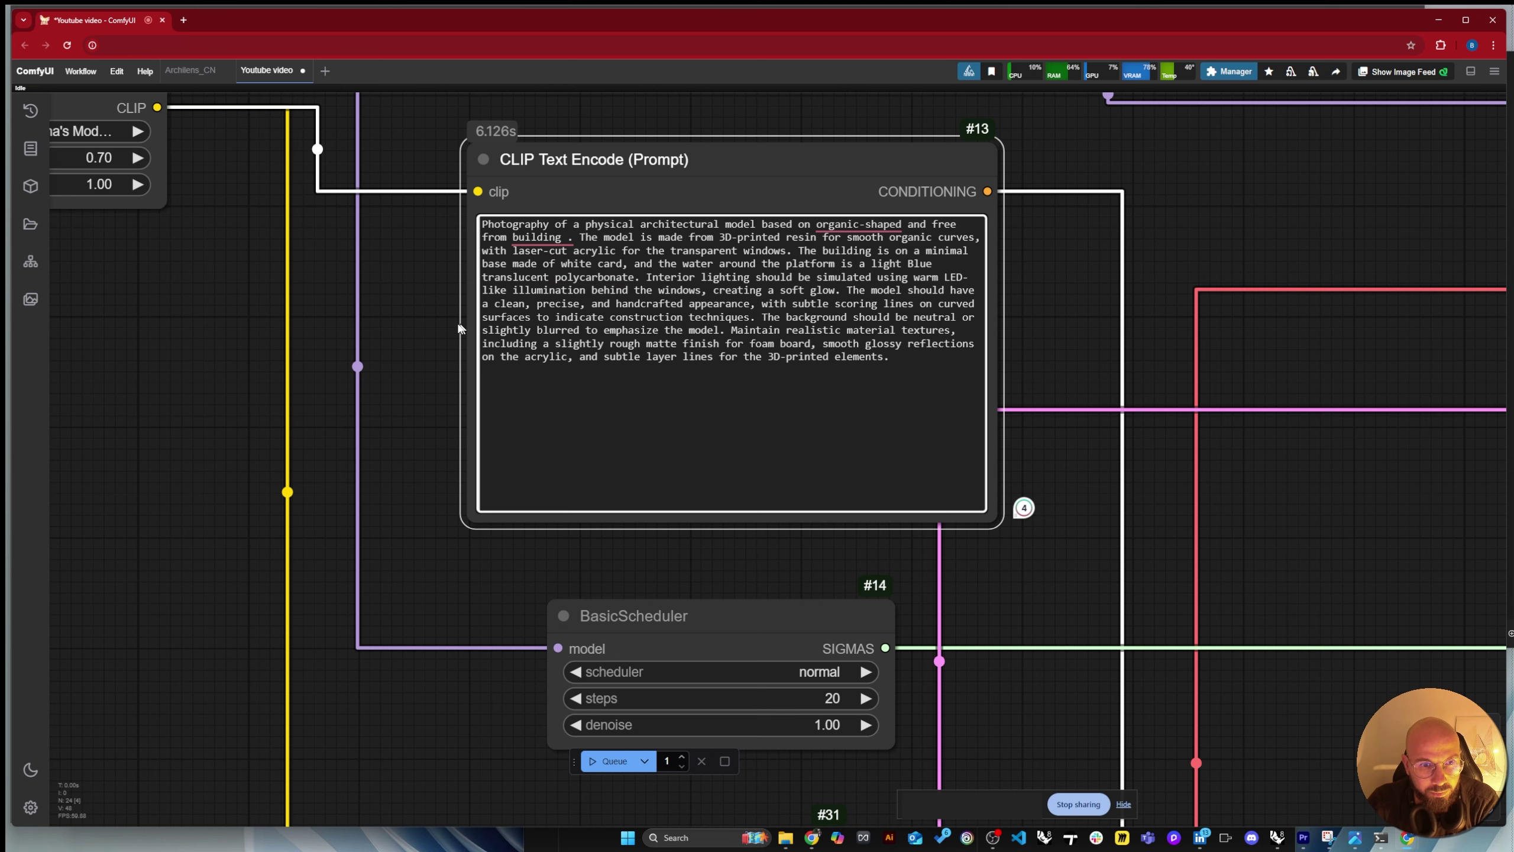
Queue the workflow with the revised prompt and examine the new image and the canny ControlNet section.
left_click(403, 333)
scroll(402, 332, "down", 7)
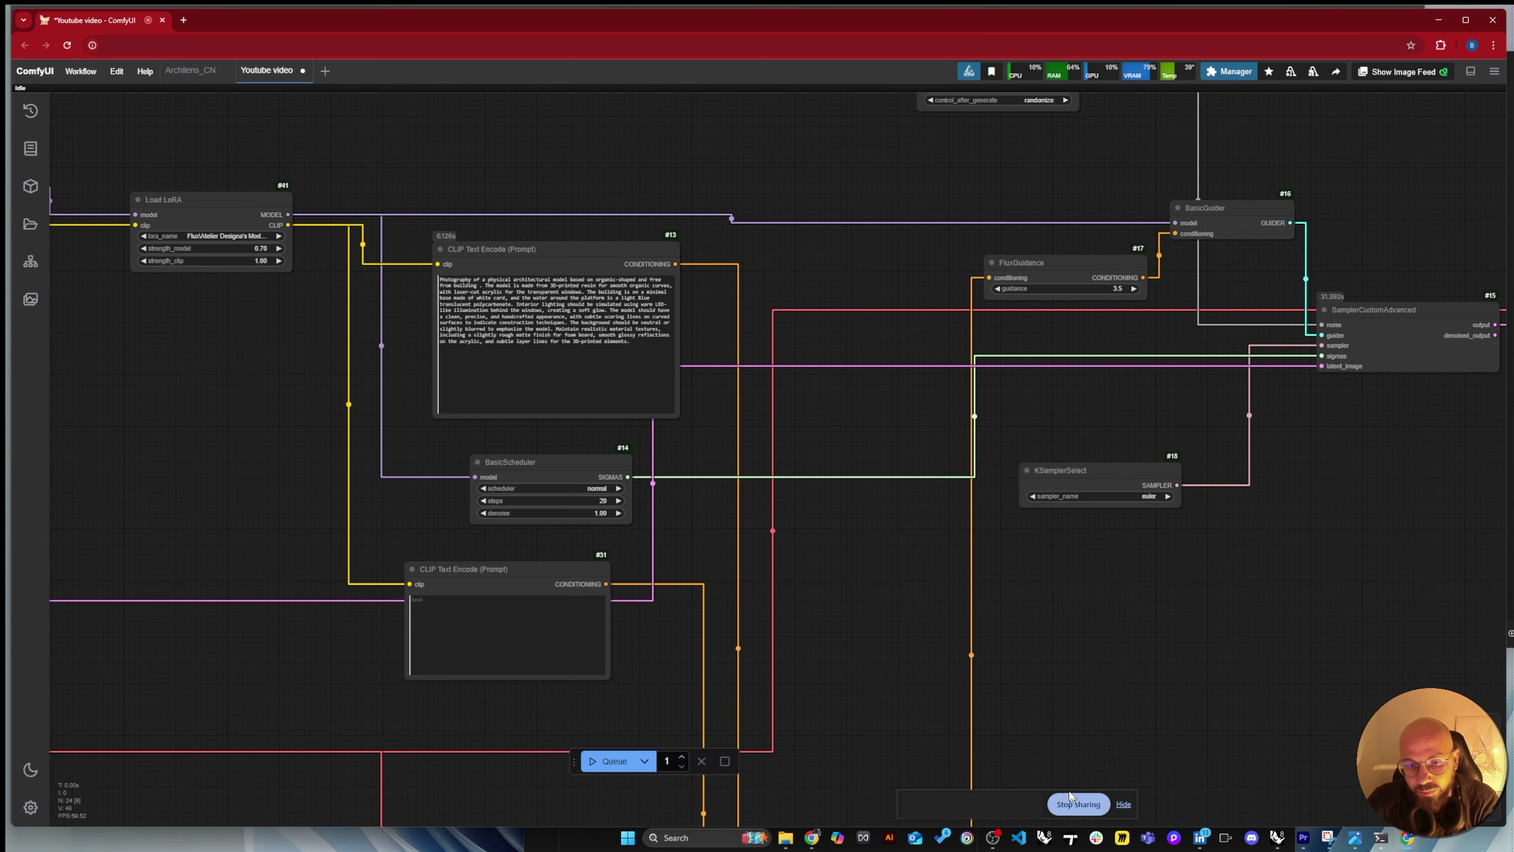
left_click(612, 761)
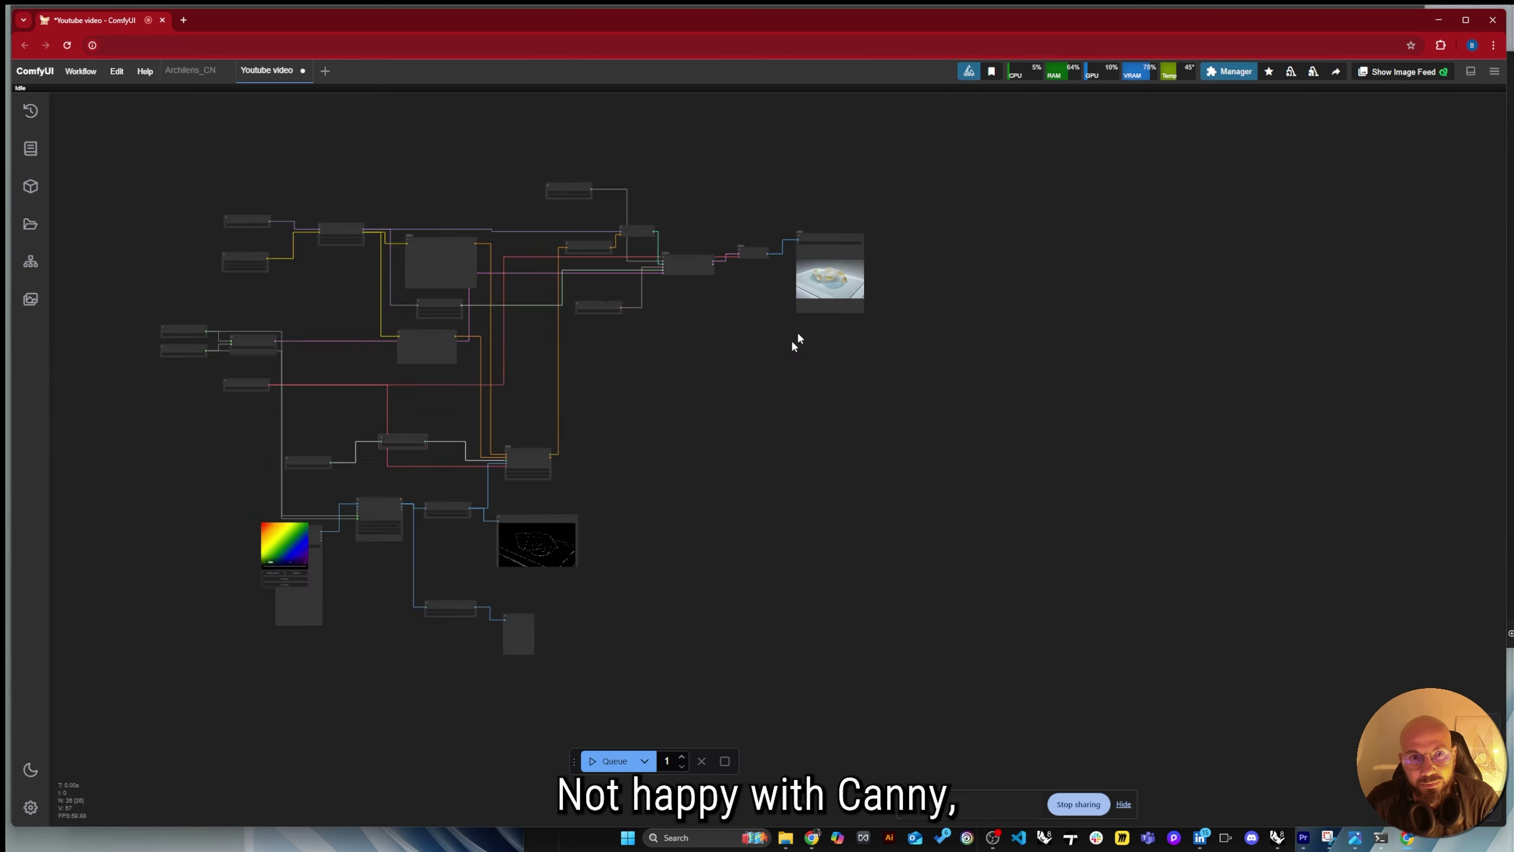
scroll(803, 221, "up", 5)
scroll(775, 298, "up", 6)
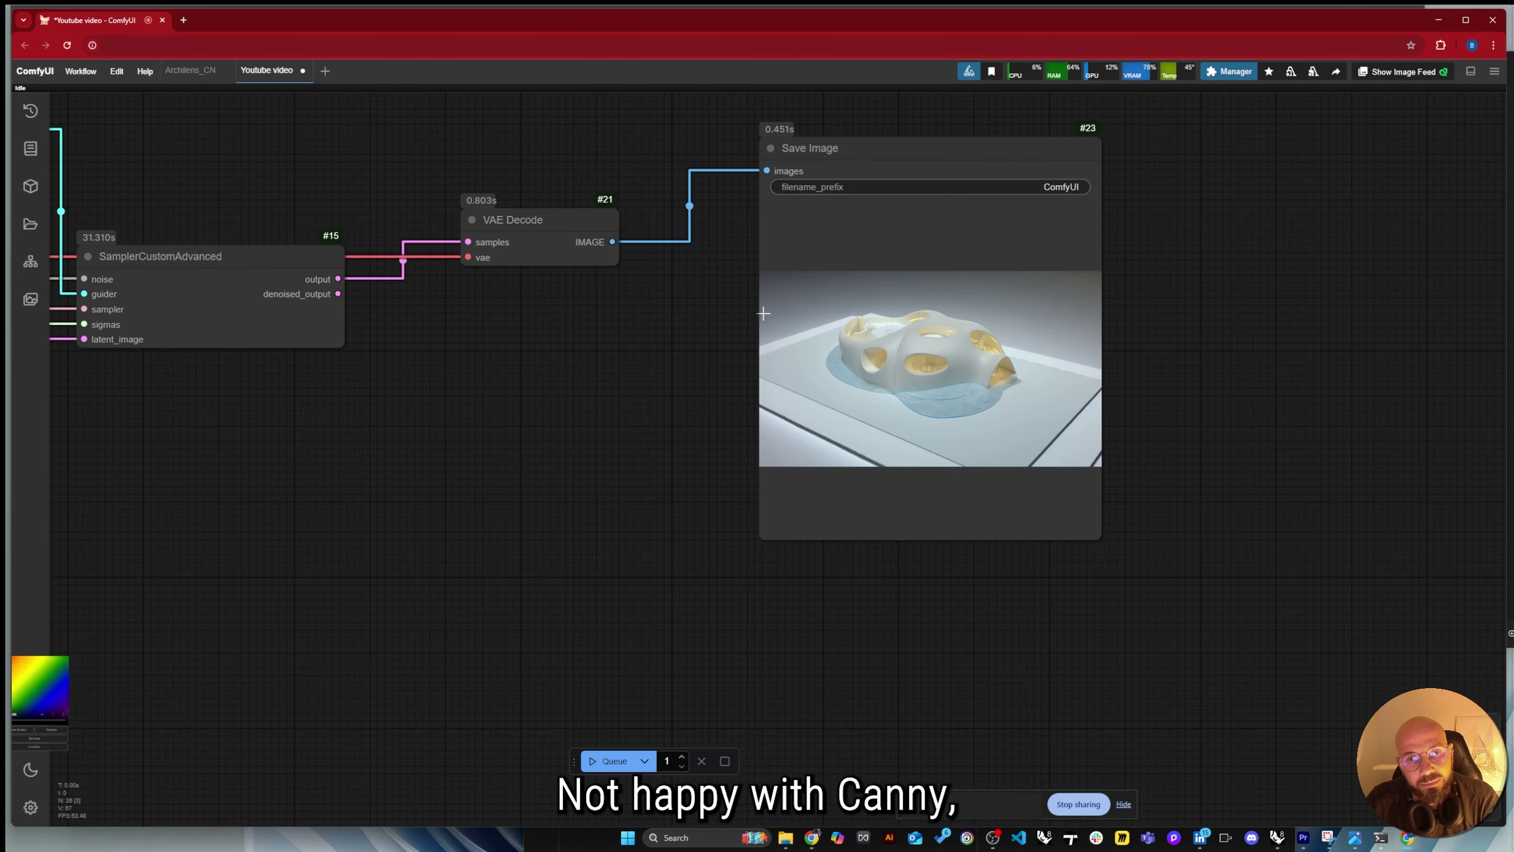
scroll(1302, 272, "down", 6)
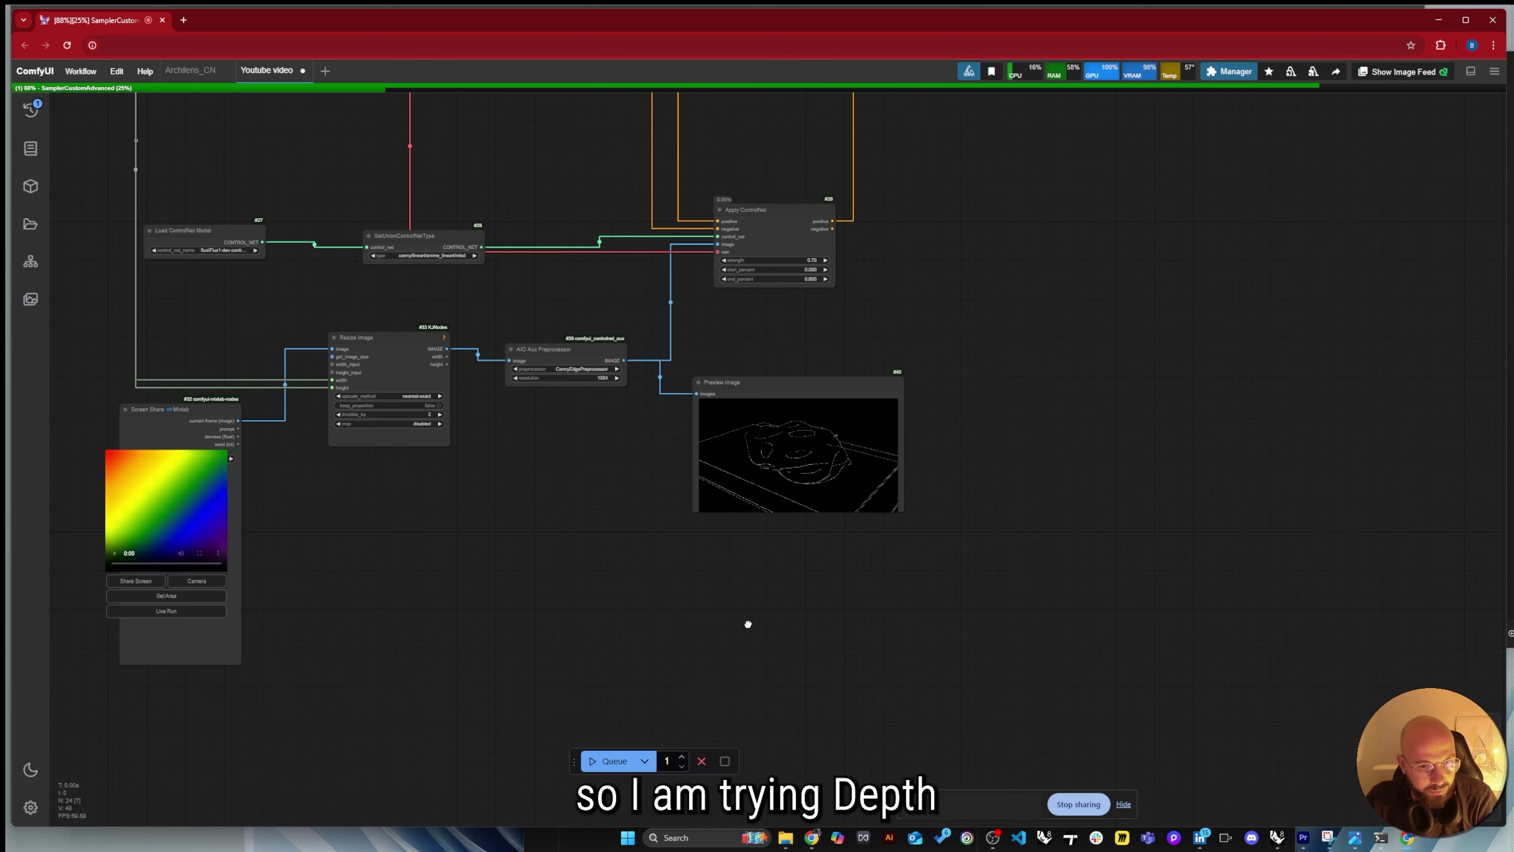
Add a Depth Anything preprocessor node in the empty area below the canny preview.
double_click(748, 624)
type("depth")
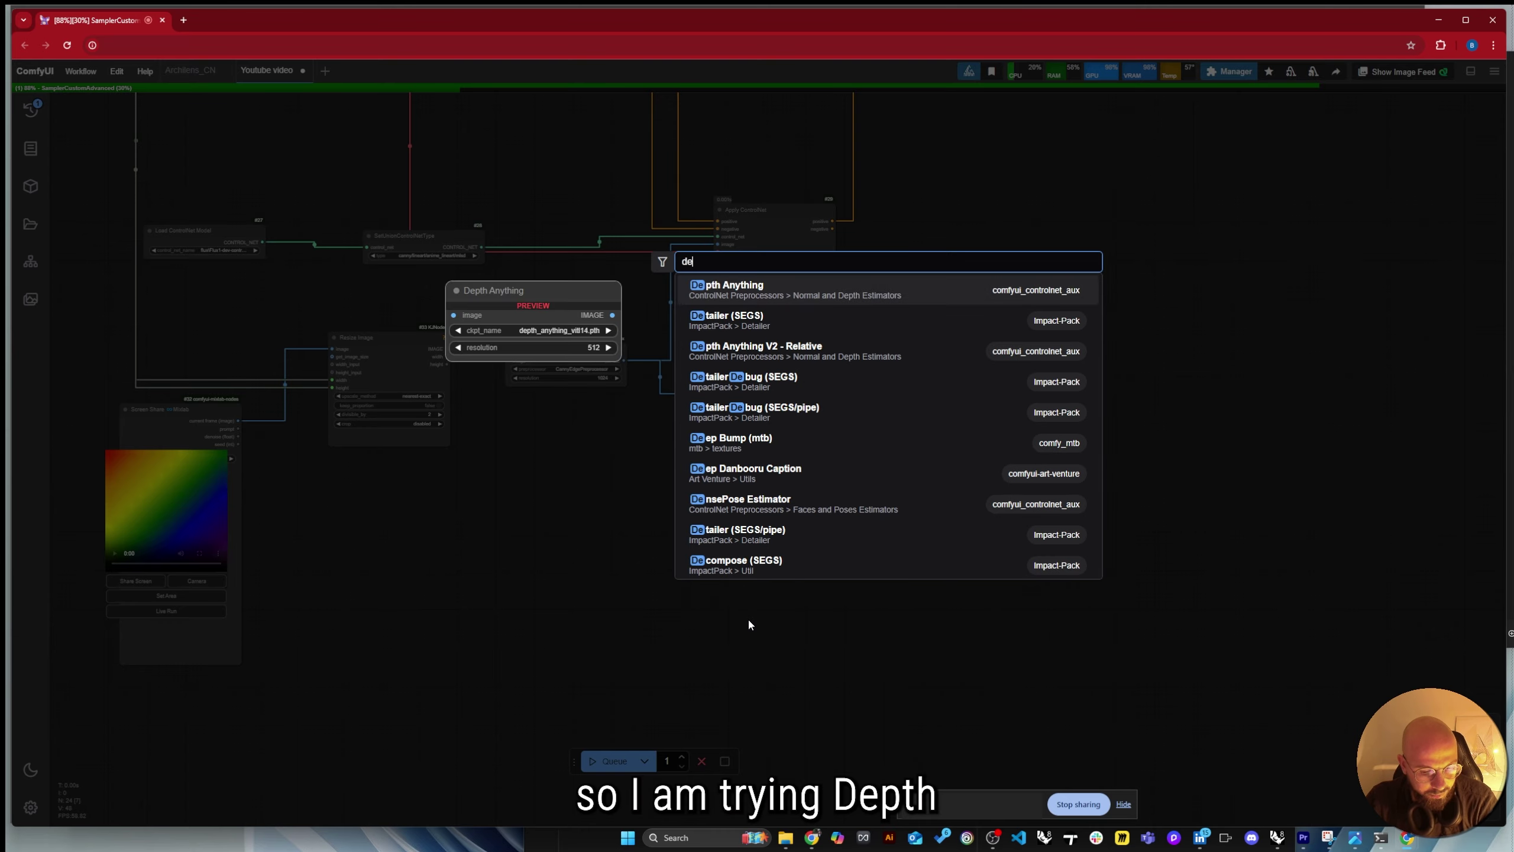
left_click(767, 294)
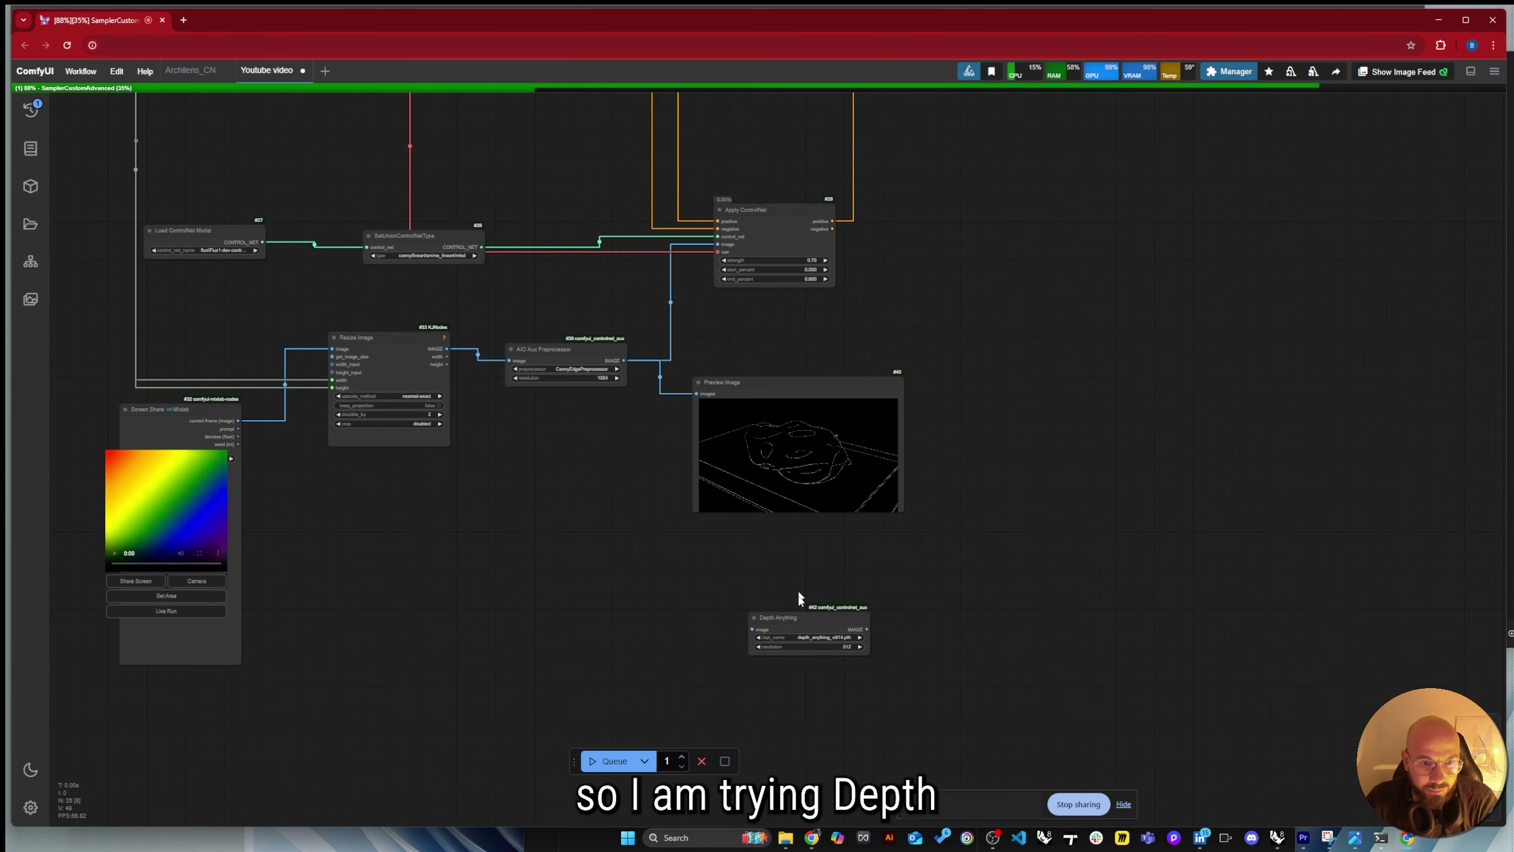
Add a Depth Anything V2 - Relative node and delete the plain Depth Anything node.
double_click(777, 704)
type("dept")
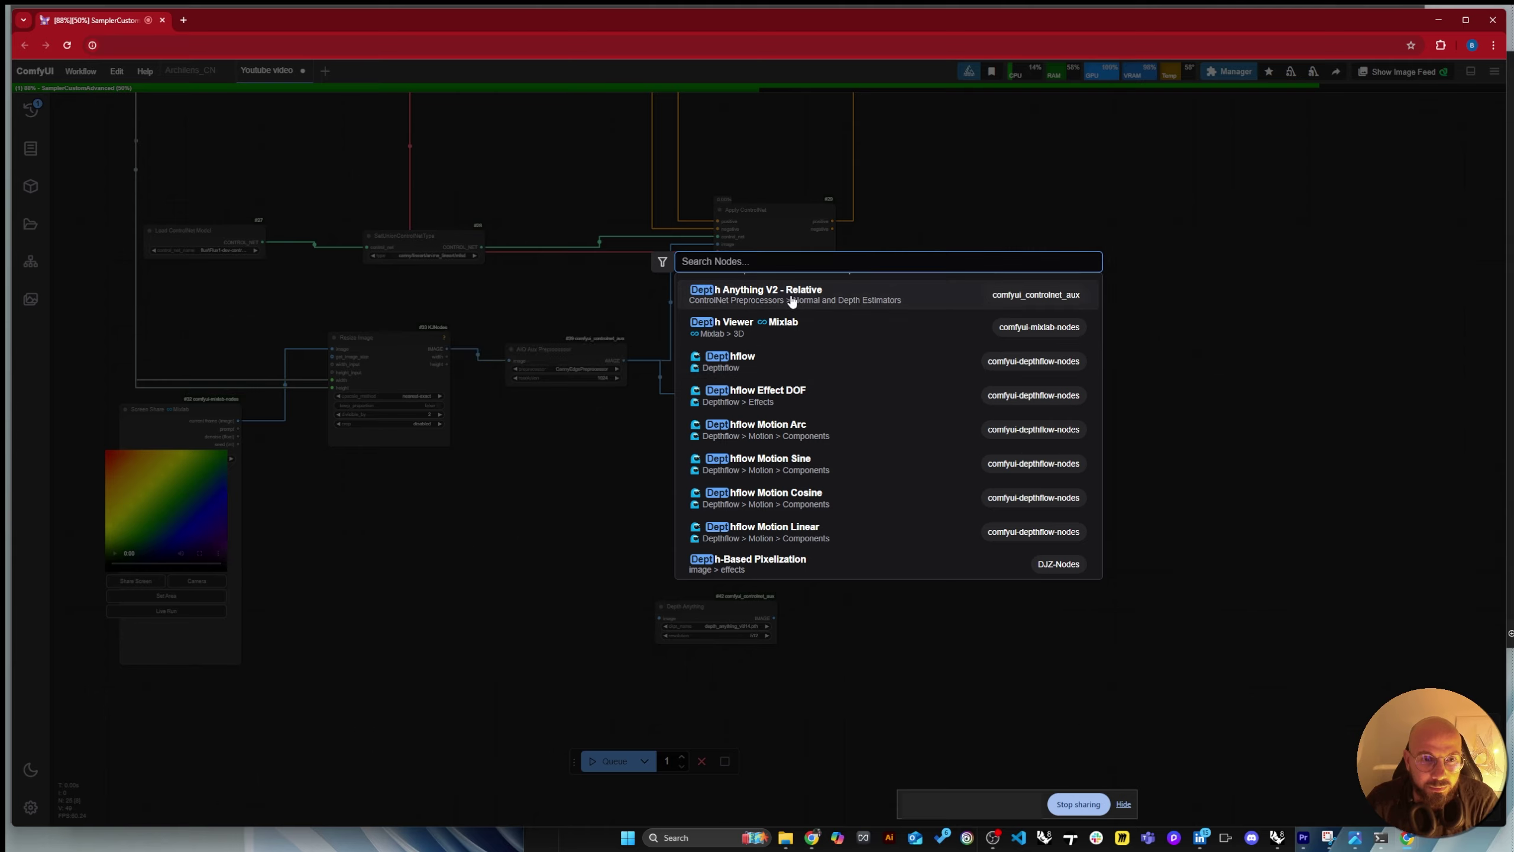
left_click(778, 295)
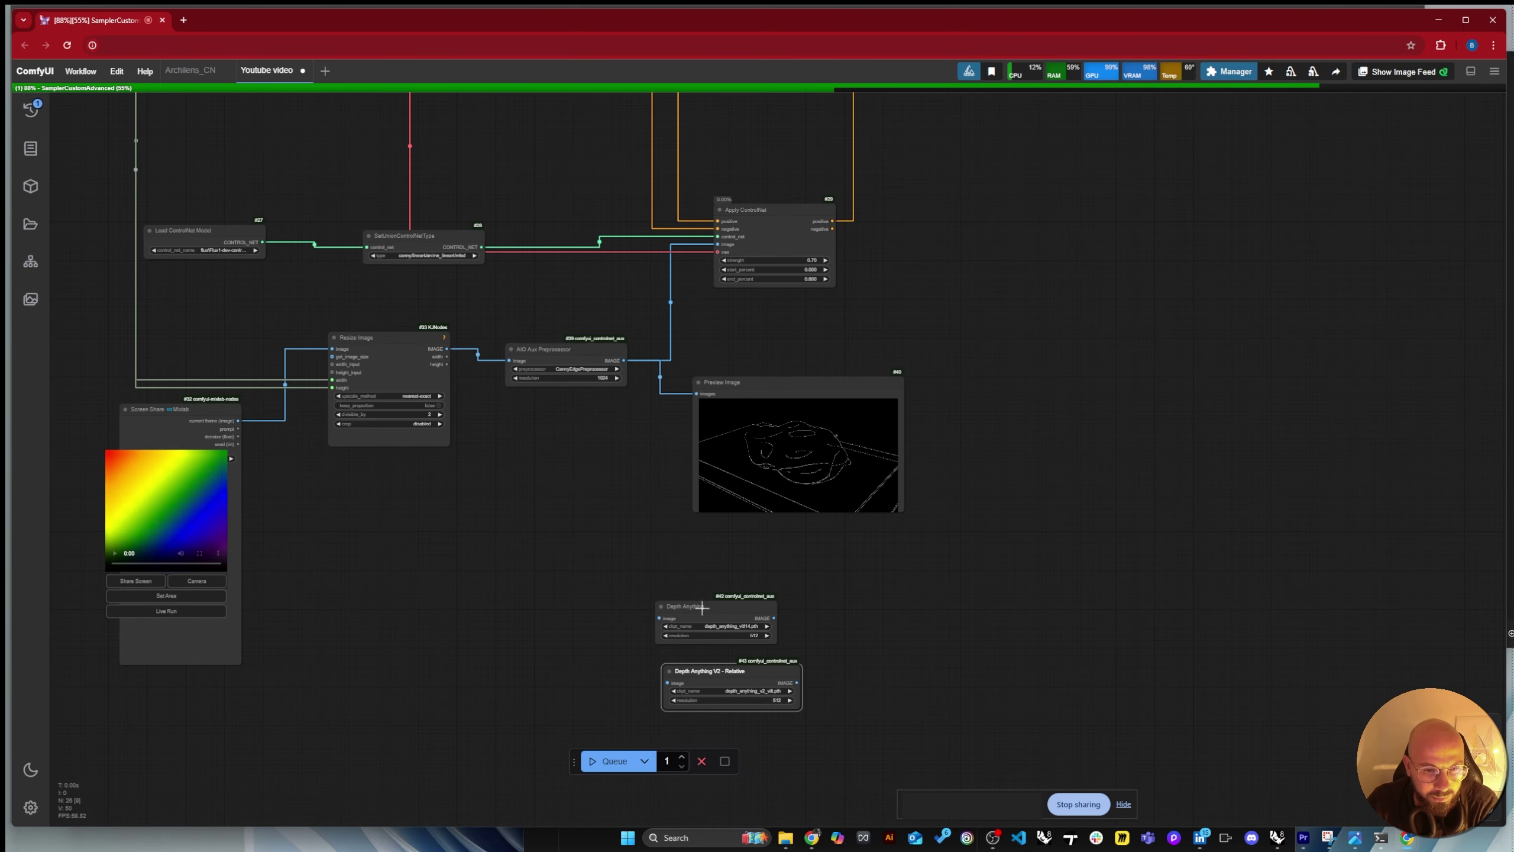
left_click(698, 624)
key("Delete")
Reposition the Depth Anything V2 - Relative node below the canny preprocessor and set its resolution to 1024.
left_click_drag(728, 684, 684, 645)
left_click(734, 661)
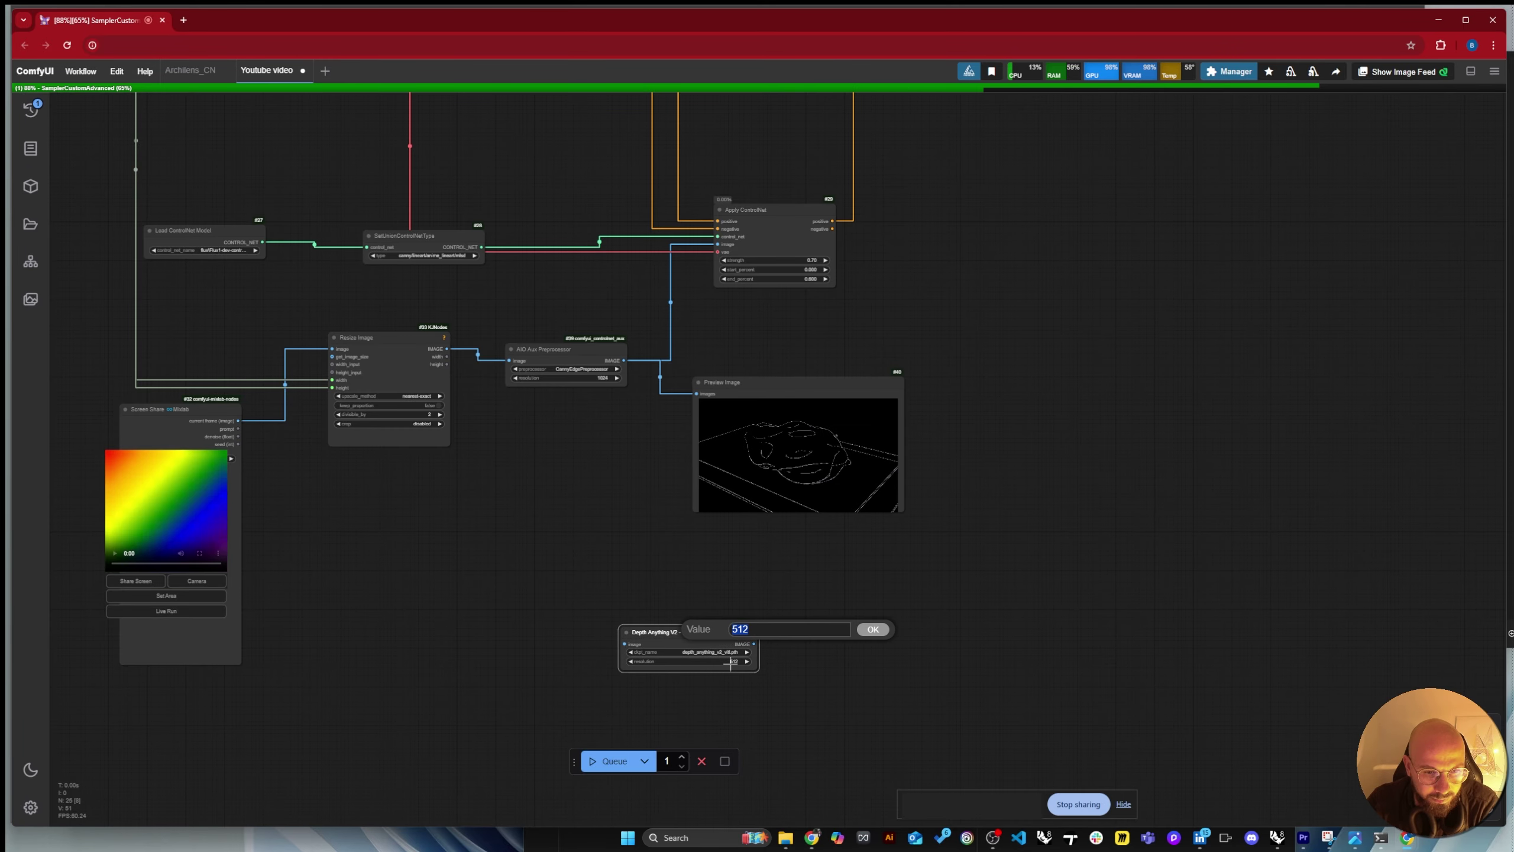
type("102")
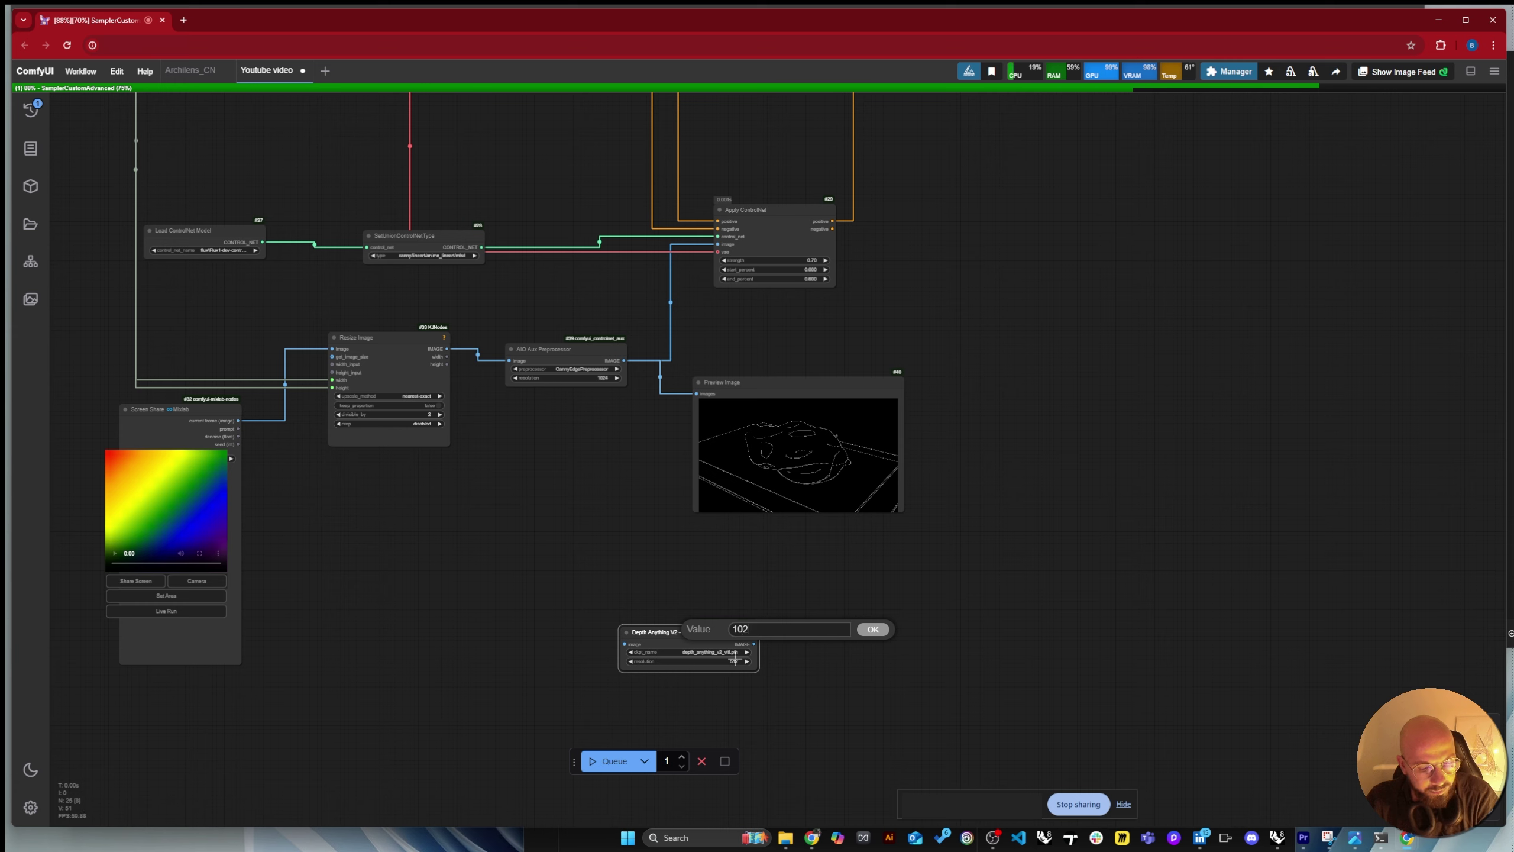
type("4")
key("Return")
left_click(721, 686)
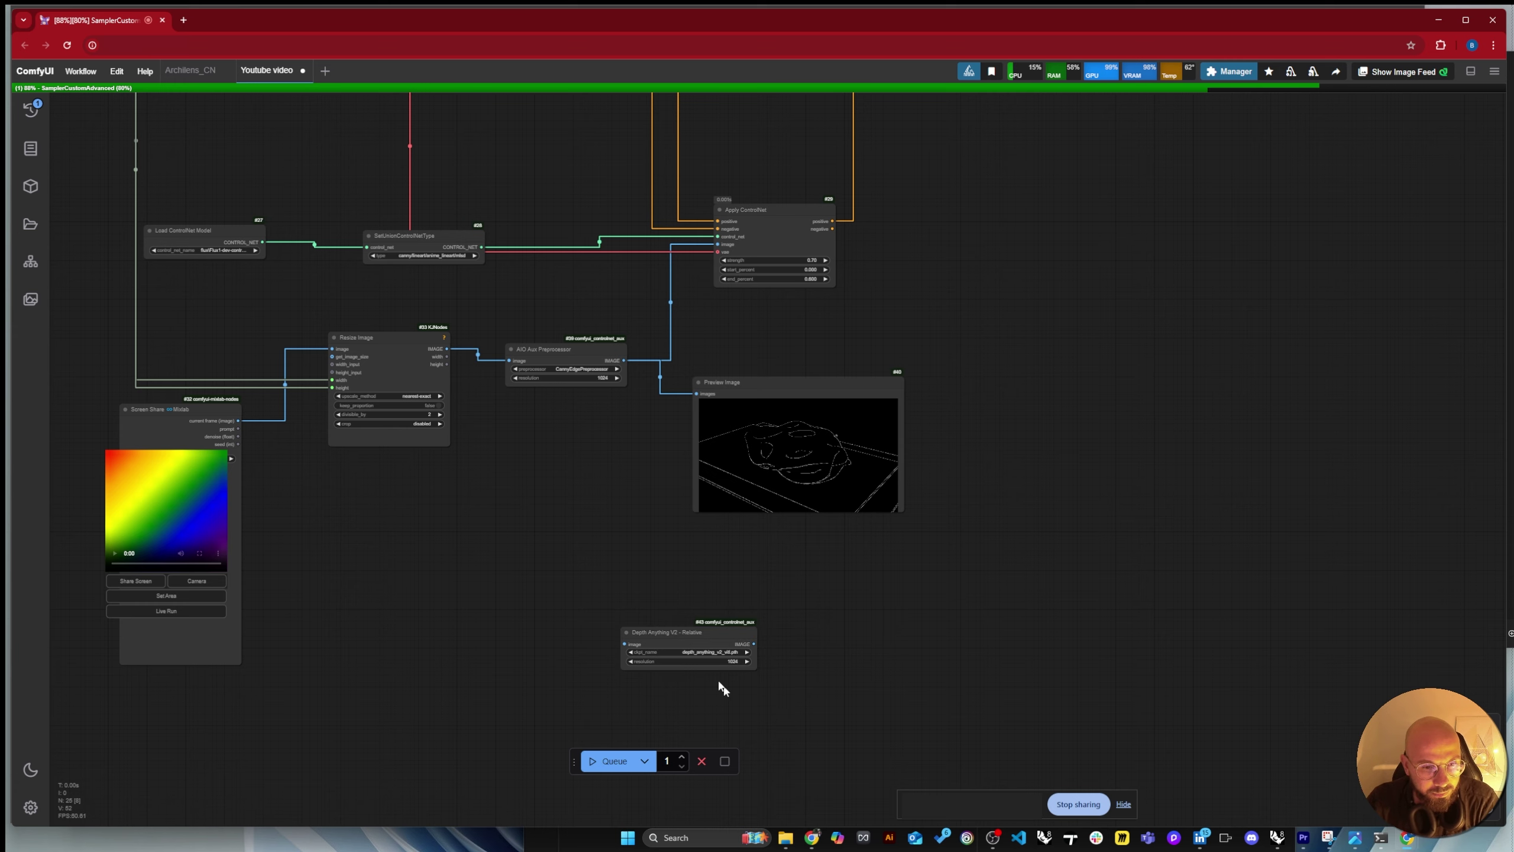
Feed the Resize Image output into the Depth Anything V2 node and connect its result to a second Preview Image node.
left_click_drag(446, 349, 554, 609)
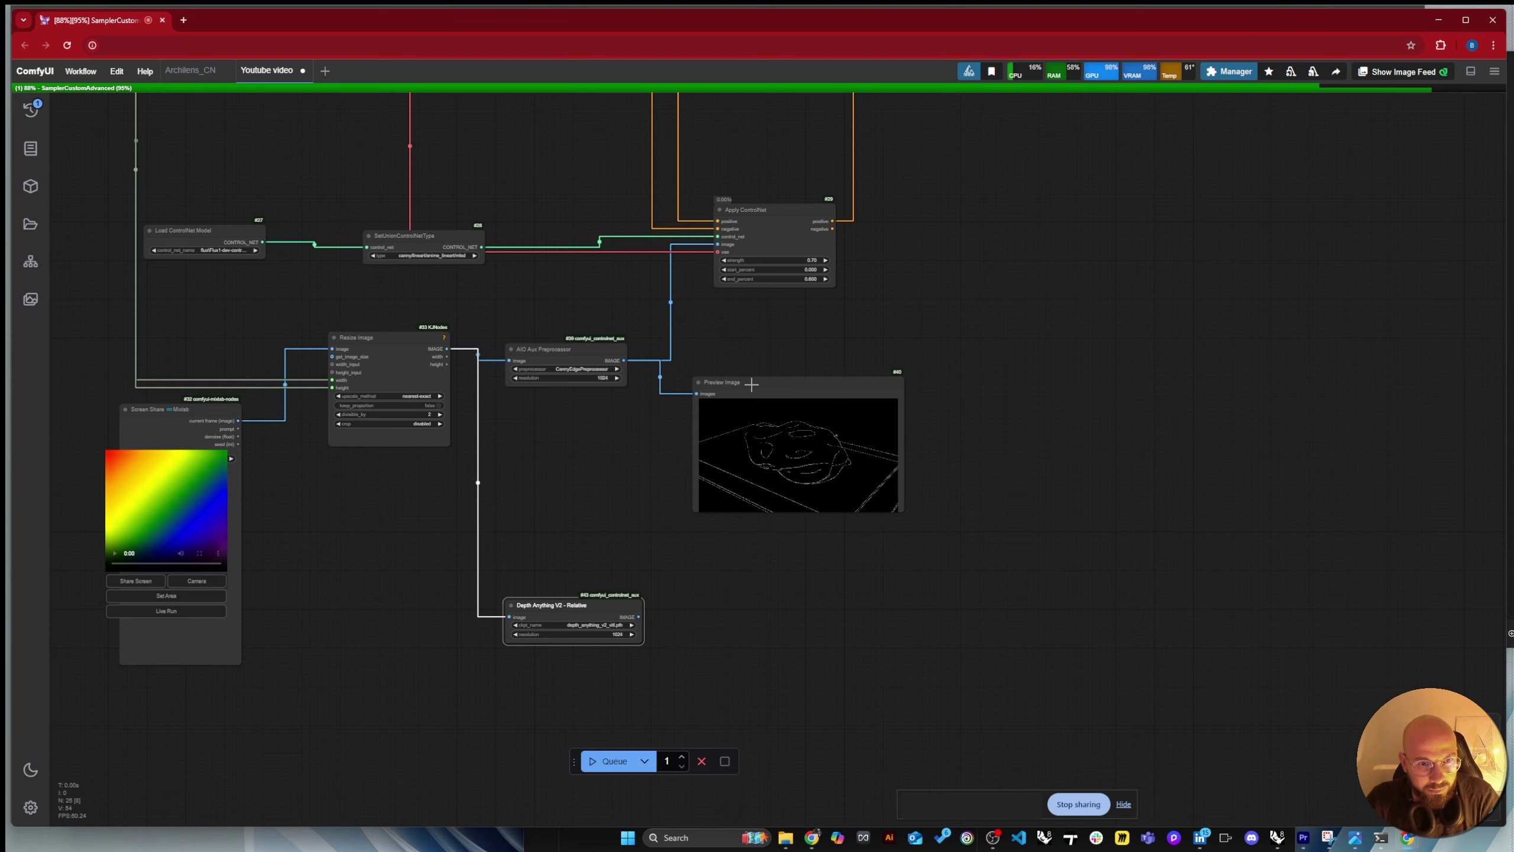
left_click_drag(711, 395, 765, 638)
left_click_drag(639, 617, 714, 651)
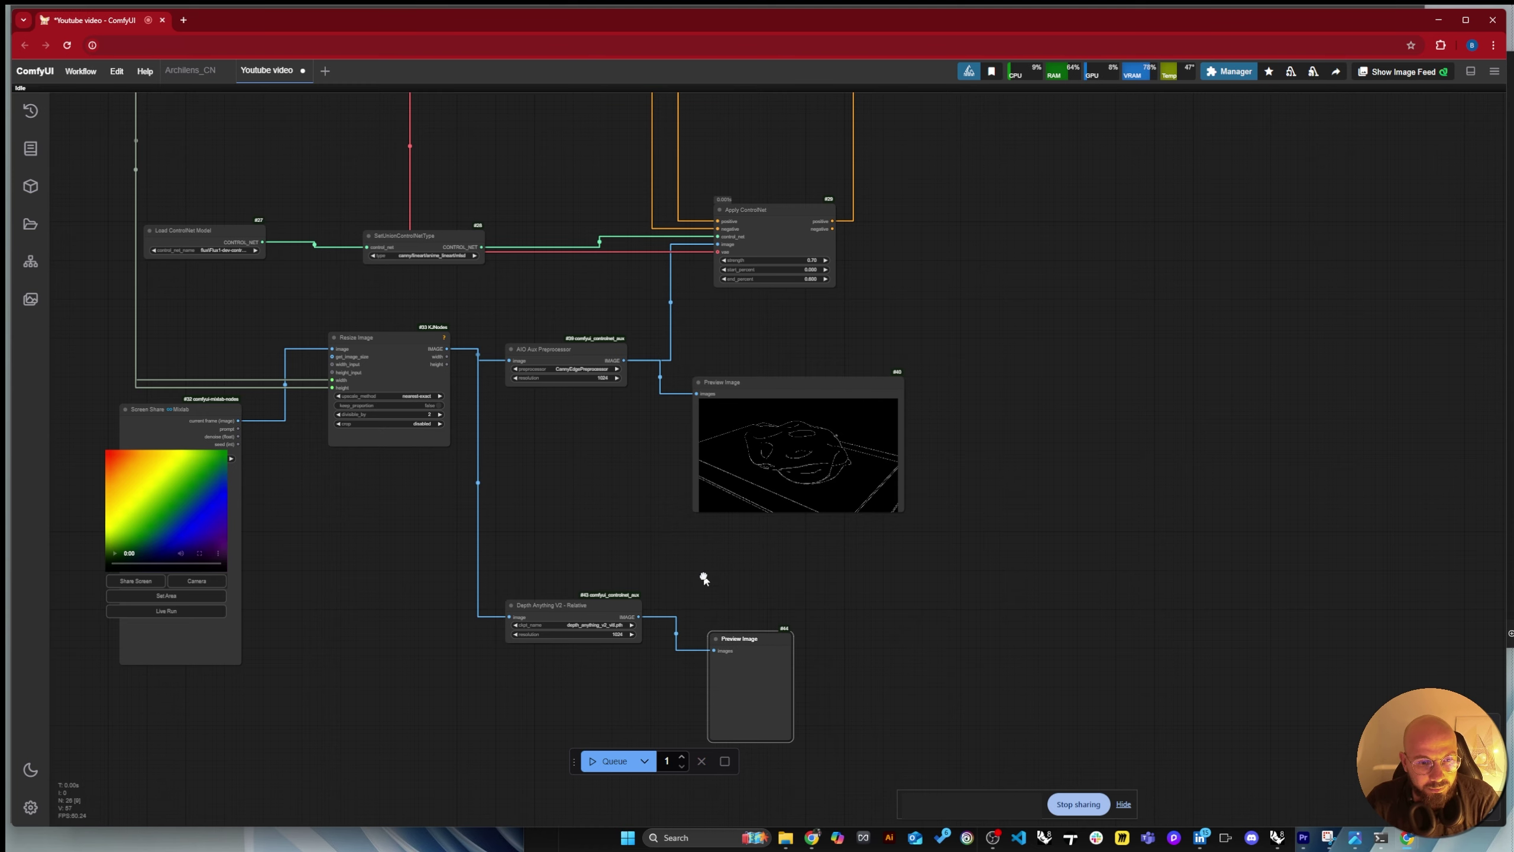
Set the SetUnionControlNetType node to depth and connect the Depth Anything V2 image to Apply ControlNet's image input.
scroll(598, 692, "down", 2)
scroll(593, 678, "down", 3)
scroll(372, 543, "up", 5)
left_click(617, 287)
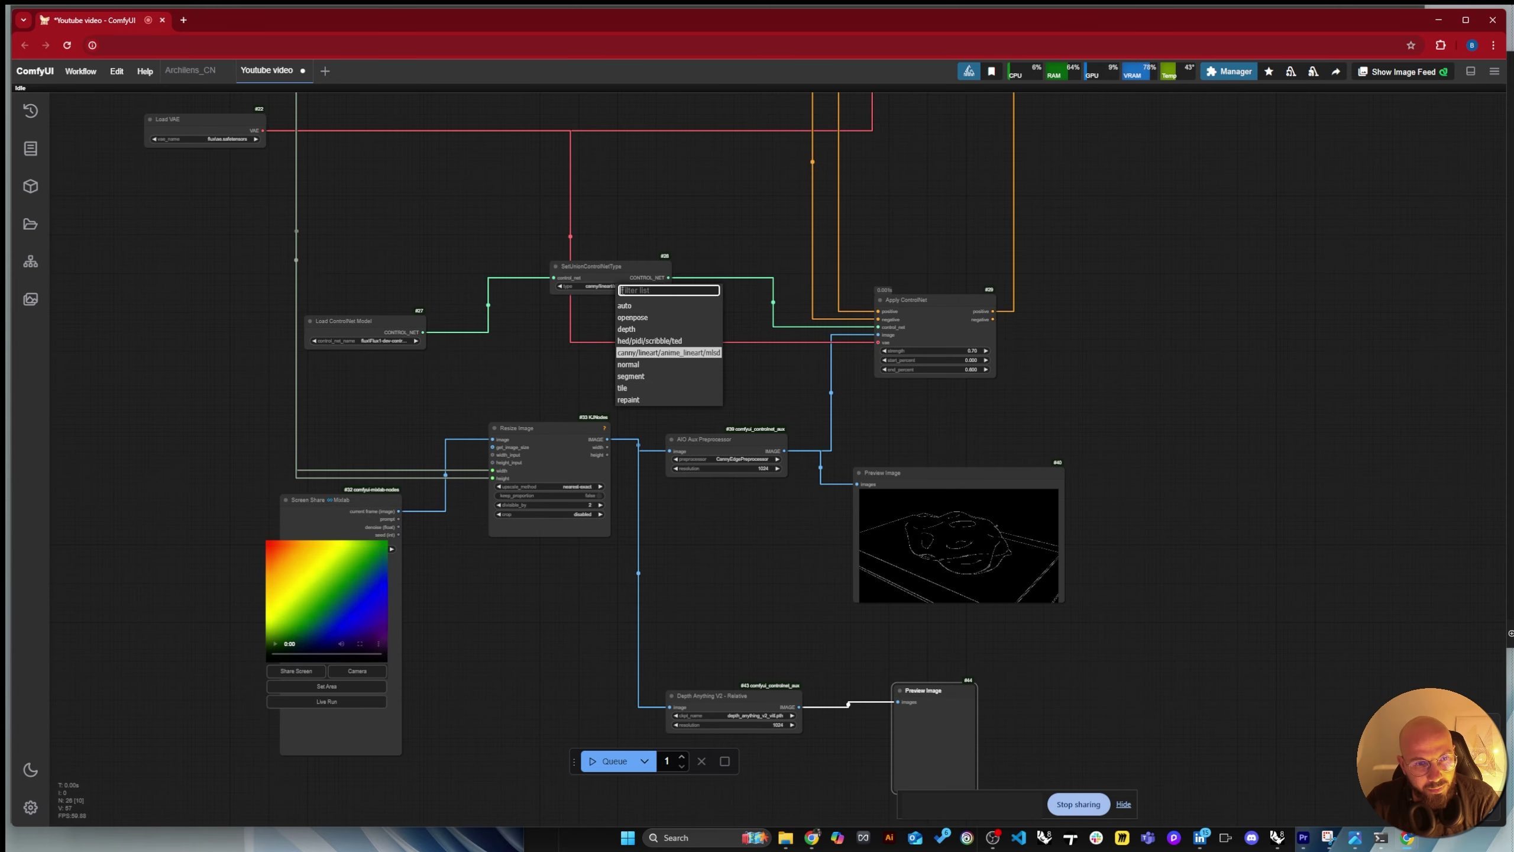
left_click(630, 330)
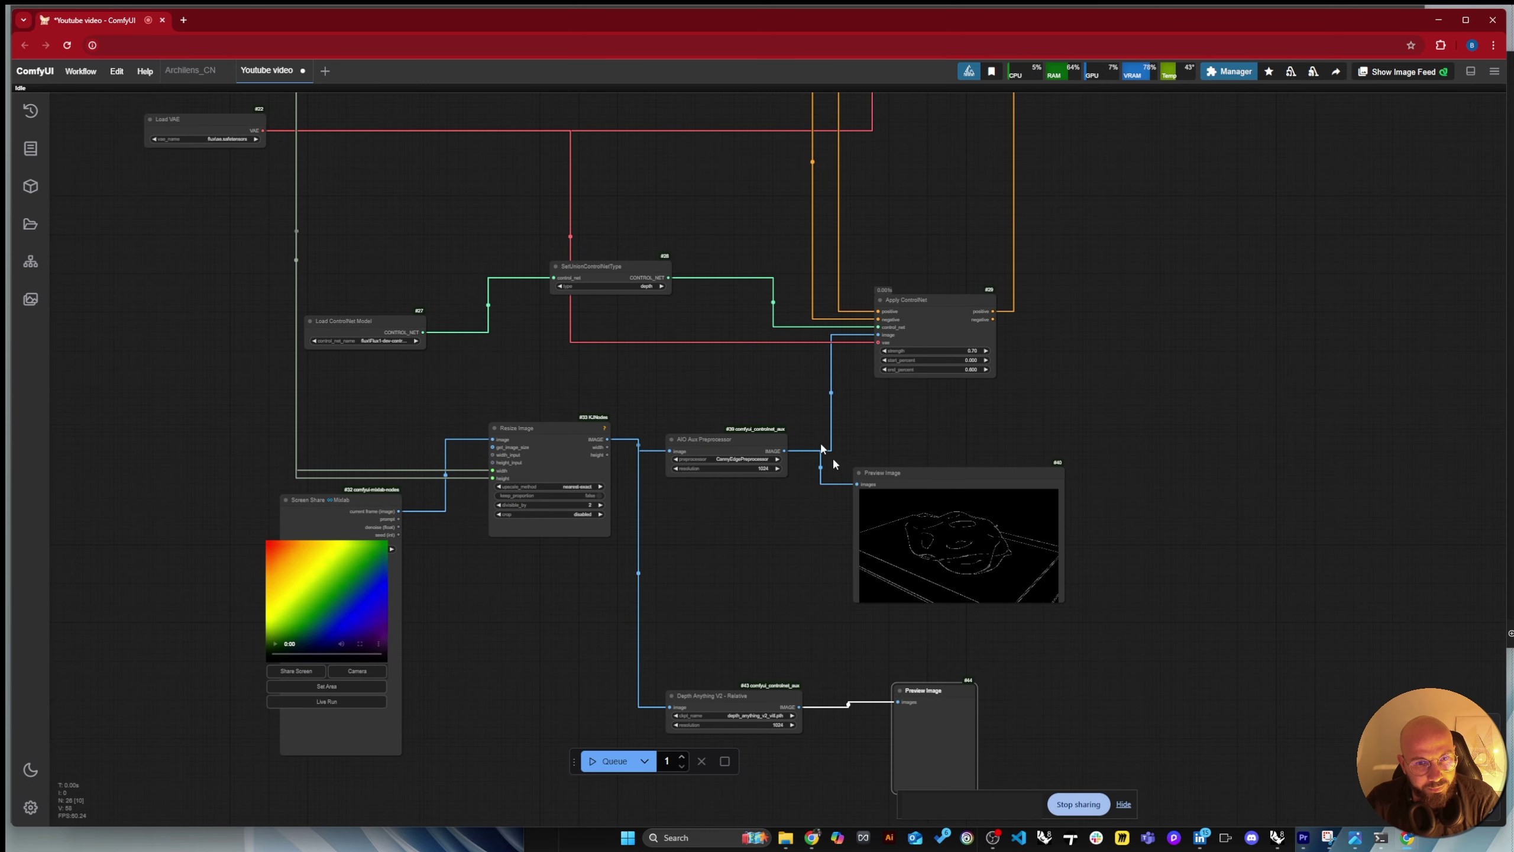
left_click_drag(797, 707, 879, 336)
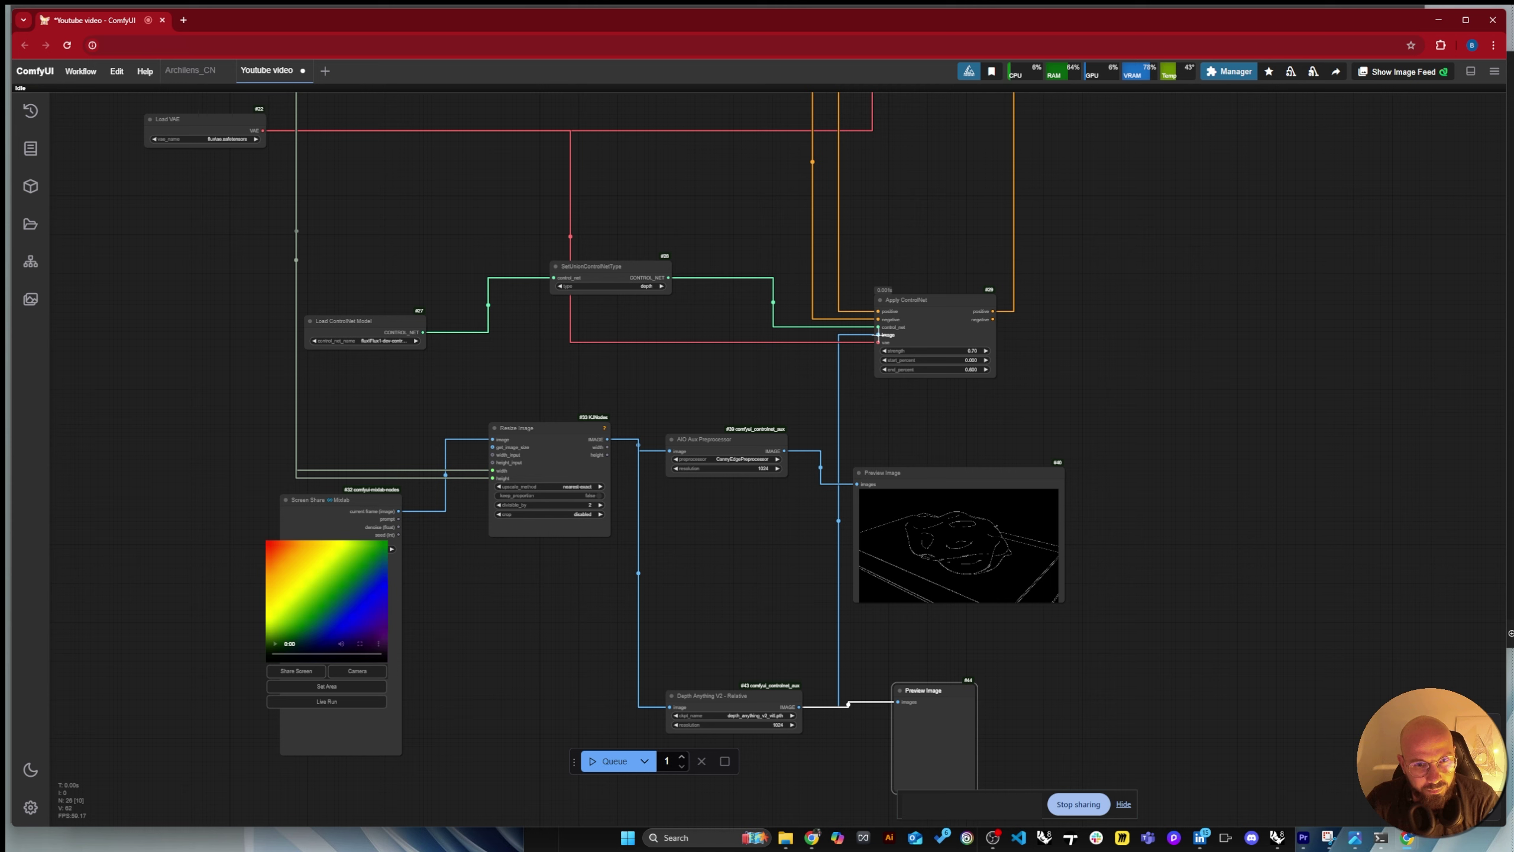
Move the Depth Anything V2 node up slightly and choose depth_anything_v2_vitl.pth as its checkpoint.
left_click_drag(724, 702, 704, 639)
left_click(726, 655)
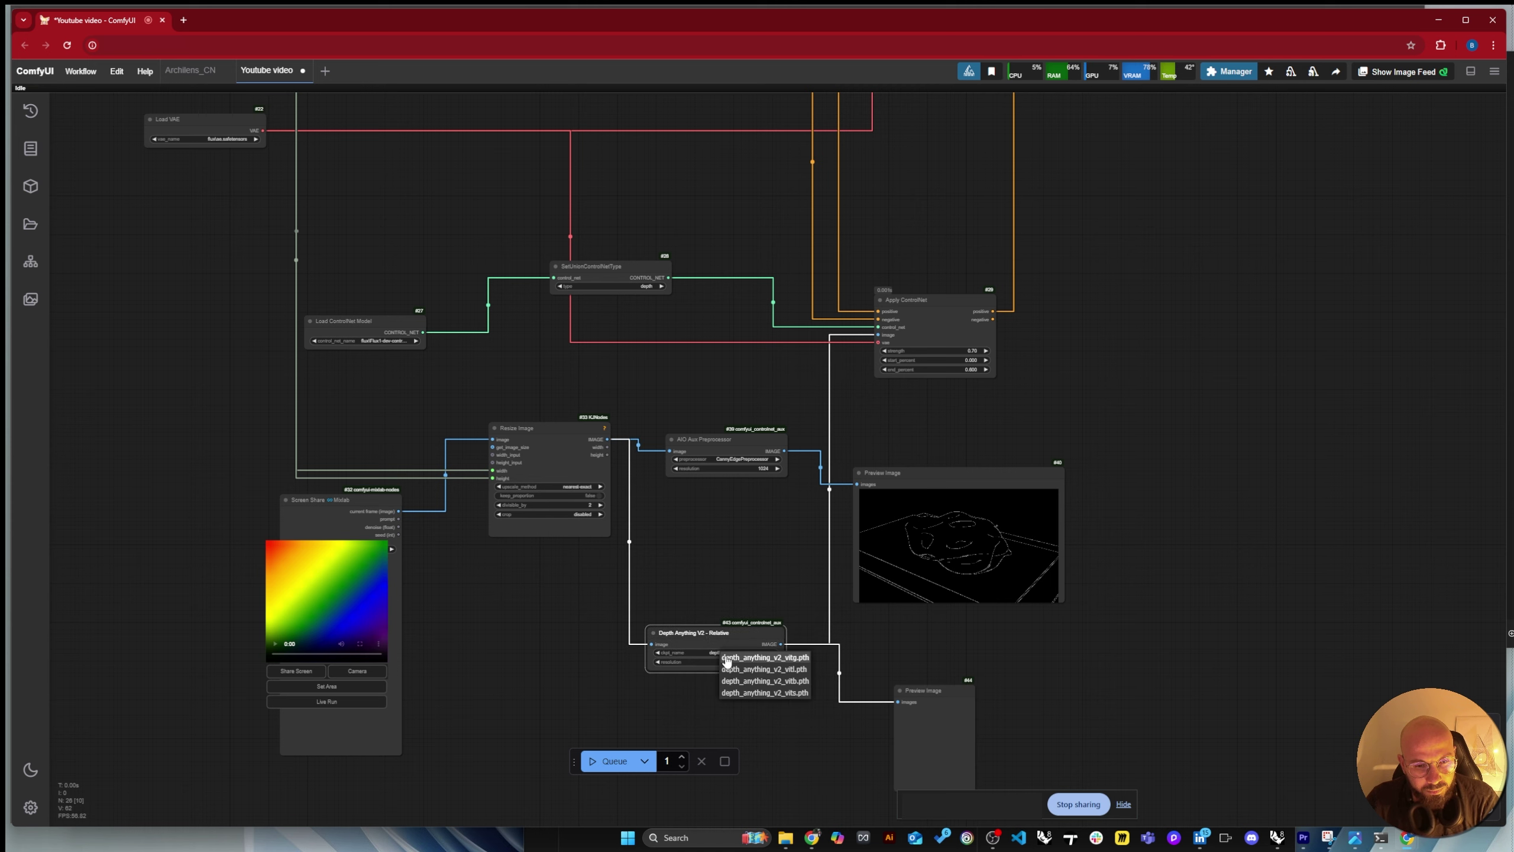
left_click(729, 668)
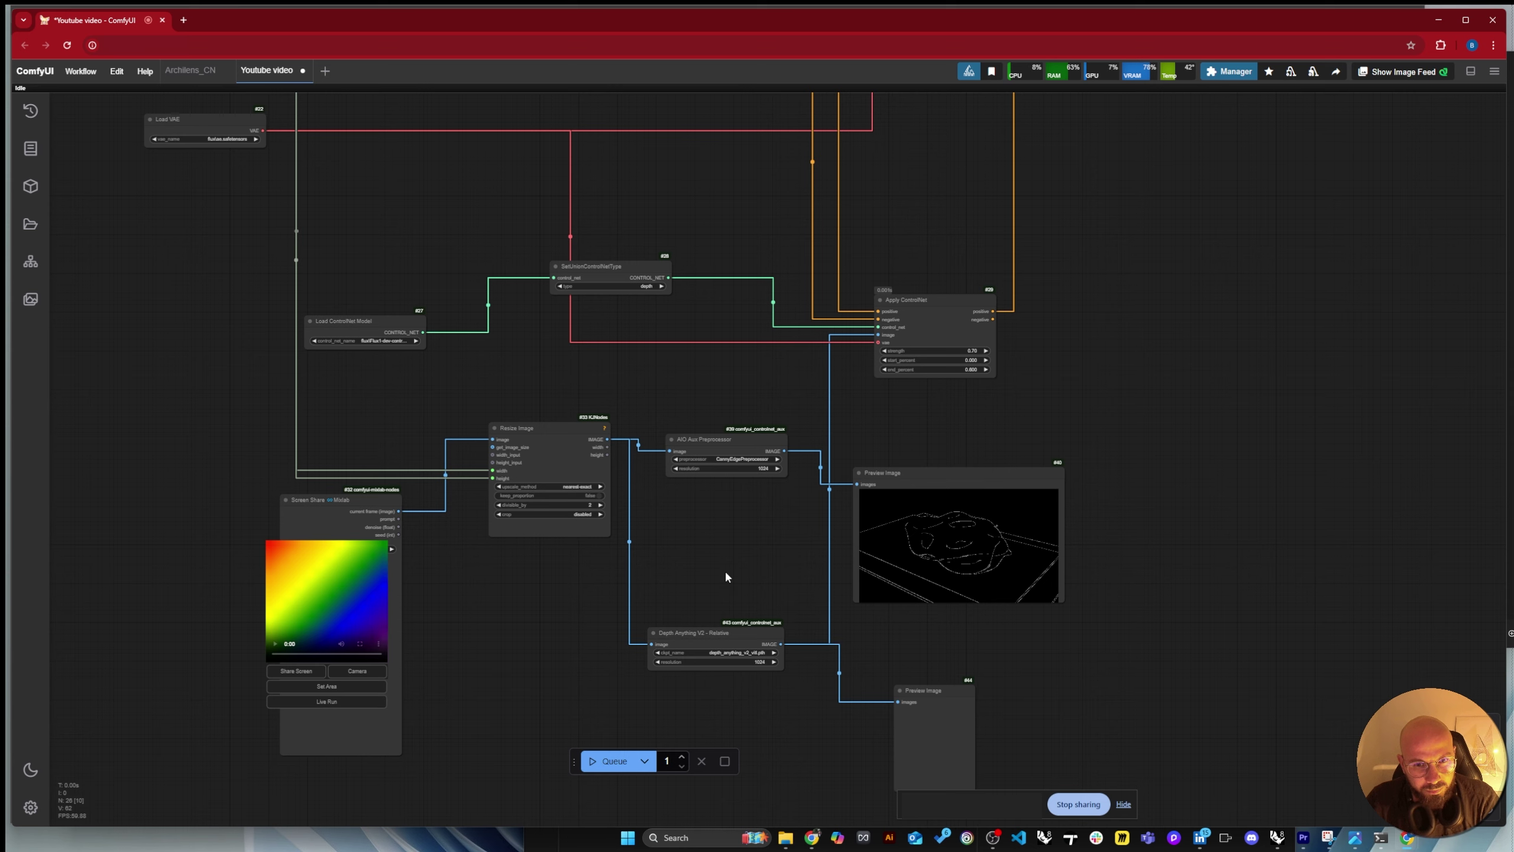
Queue the workflow with depth guidance, examine the depth map, and enlarge its Preview Image node.
left_click(606, 761)
scroll(580, 691, "down", 3)
scroll(582, 695, "down", 2)
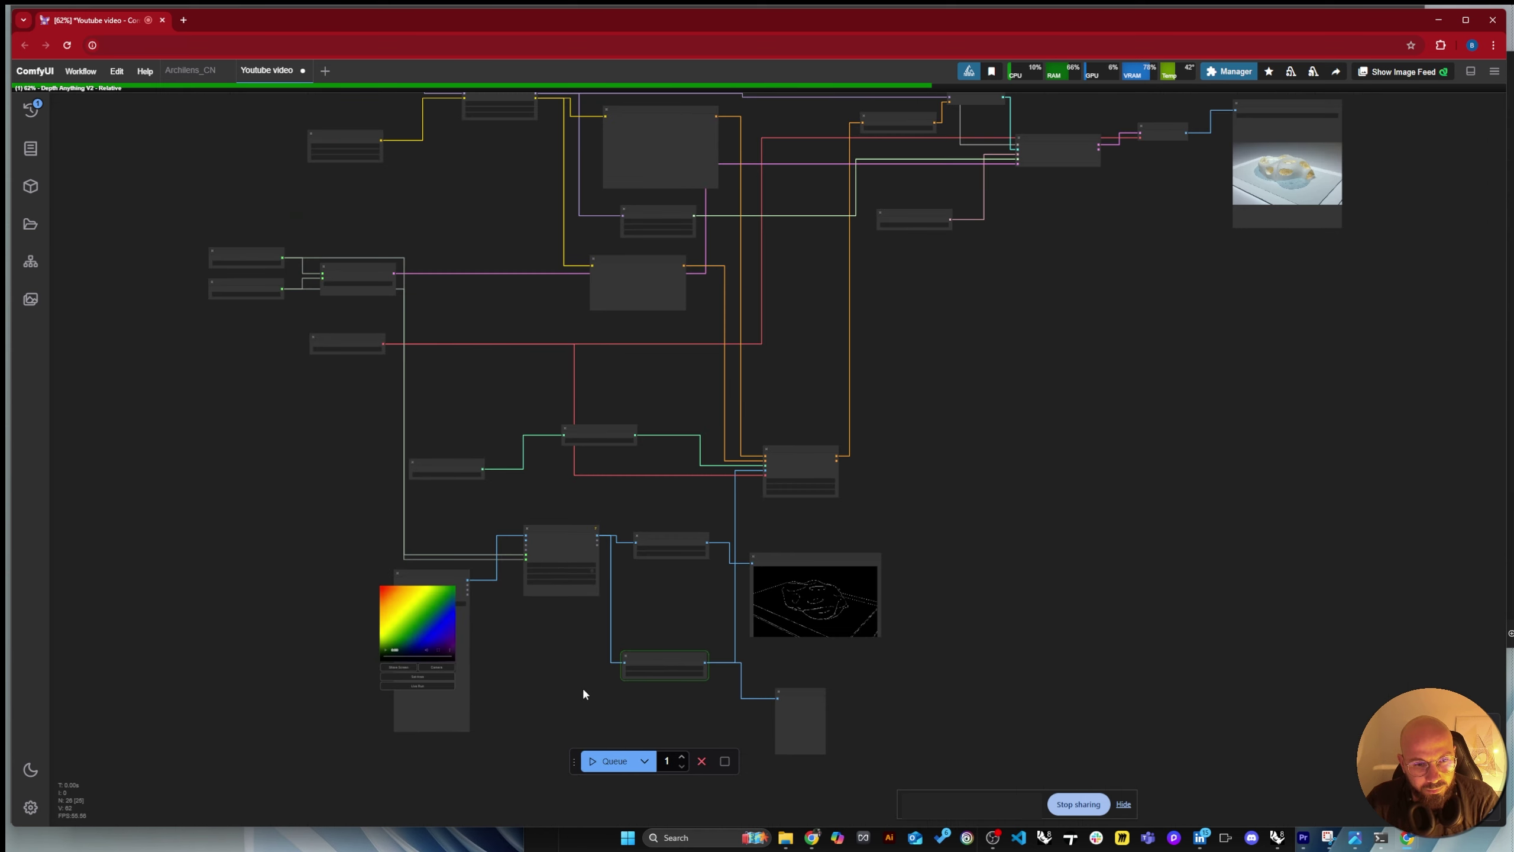
scroll(585, 691, "up", 5)
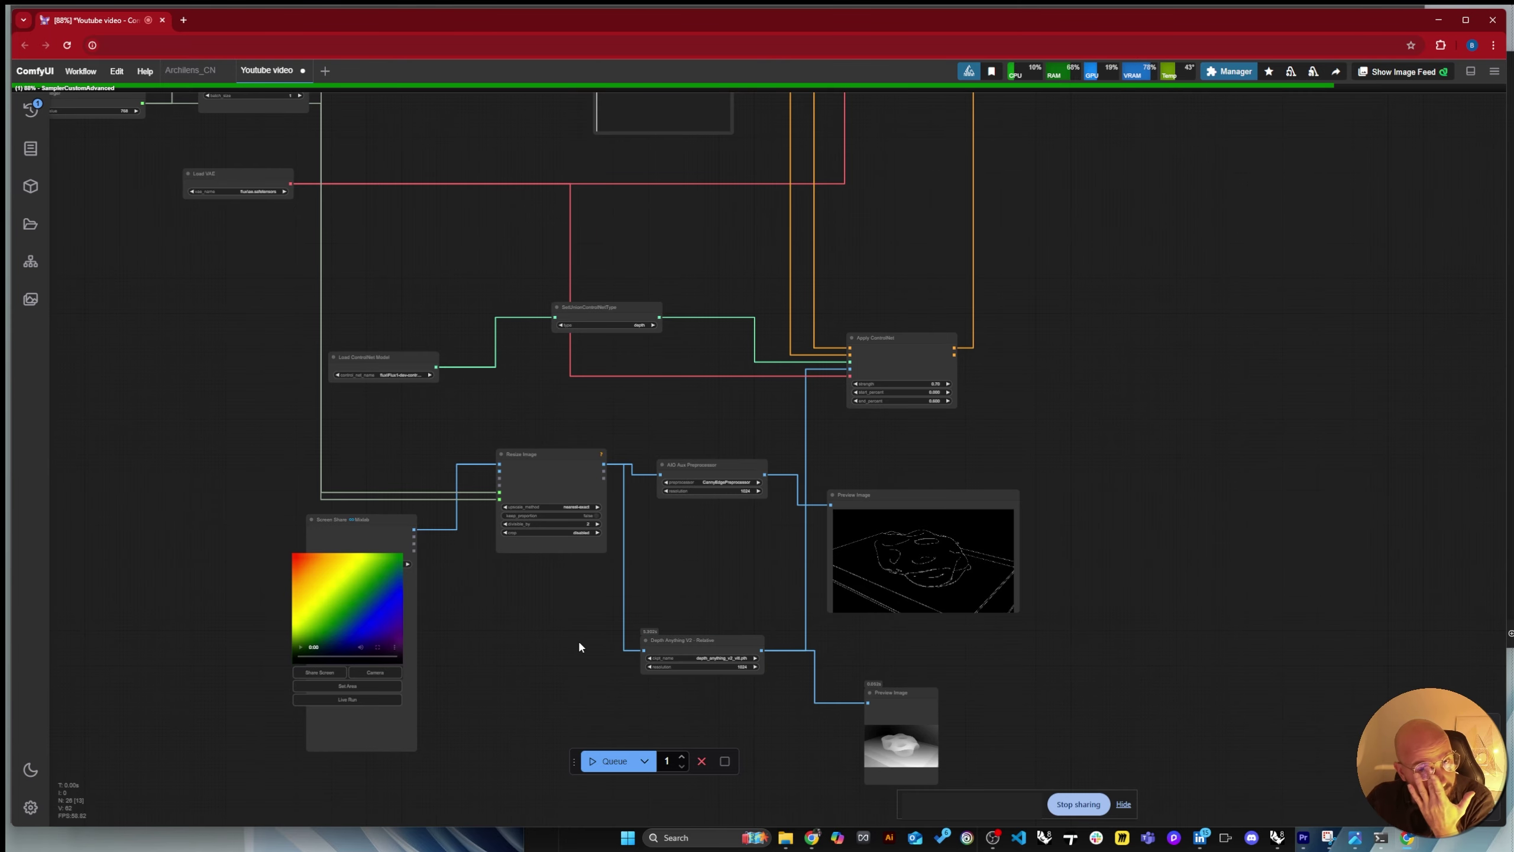
scroll(952, 773, "up", 6)
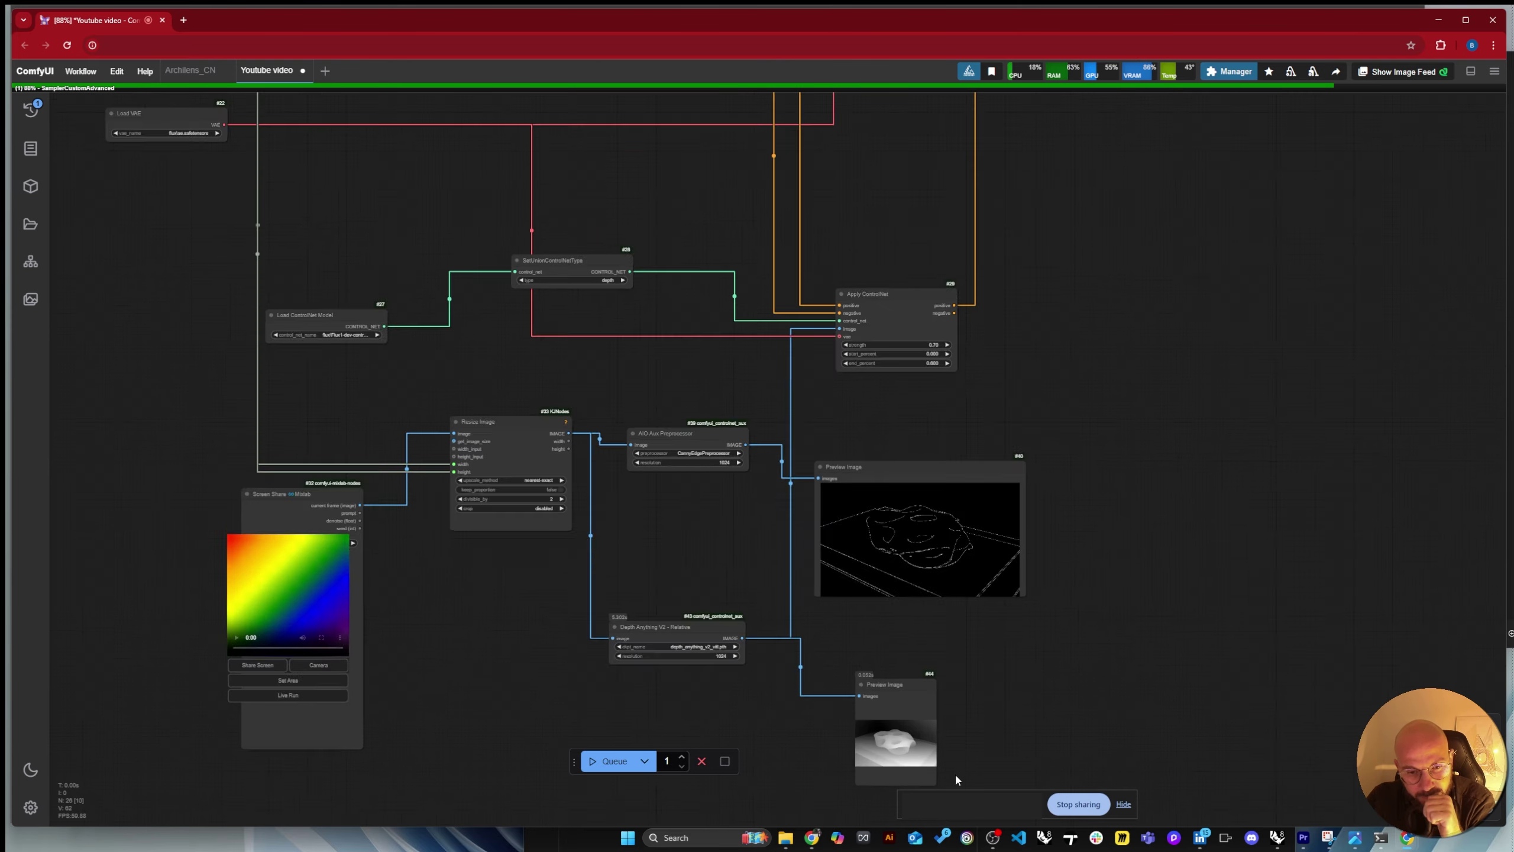
scroll(943, 771, "up", 4)
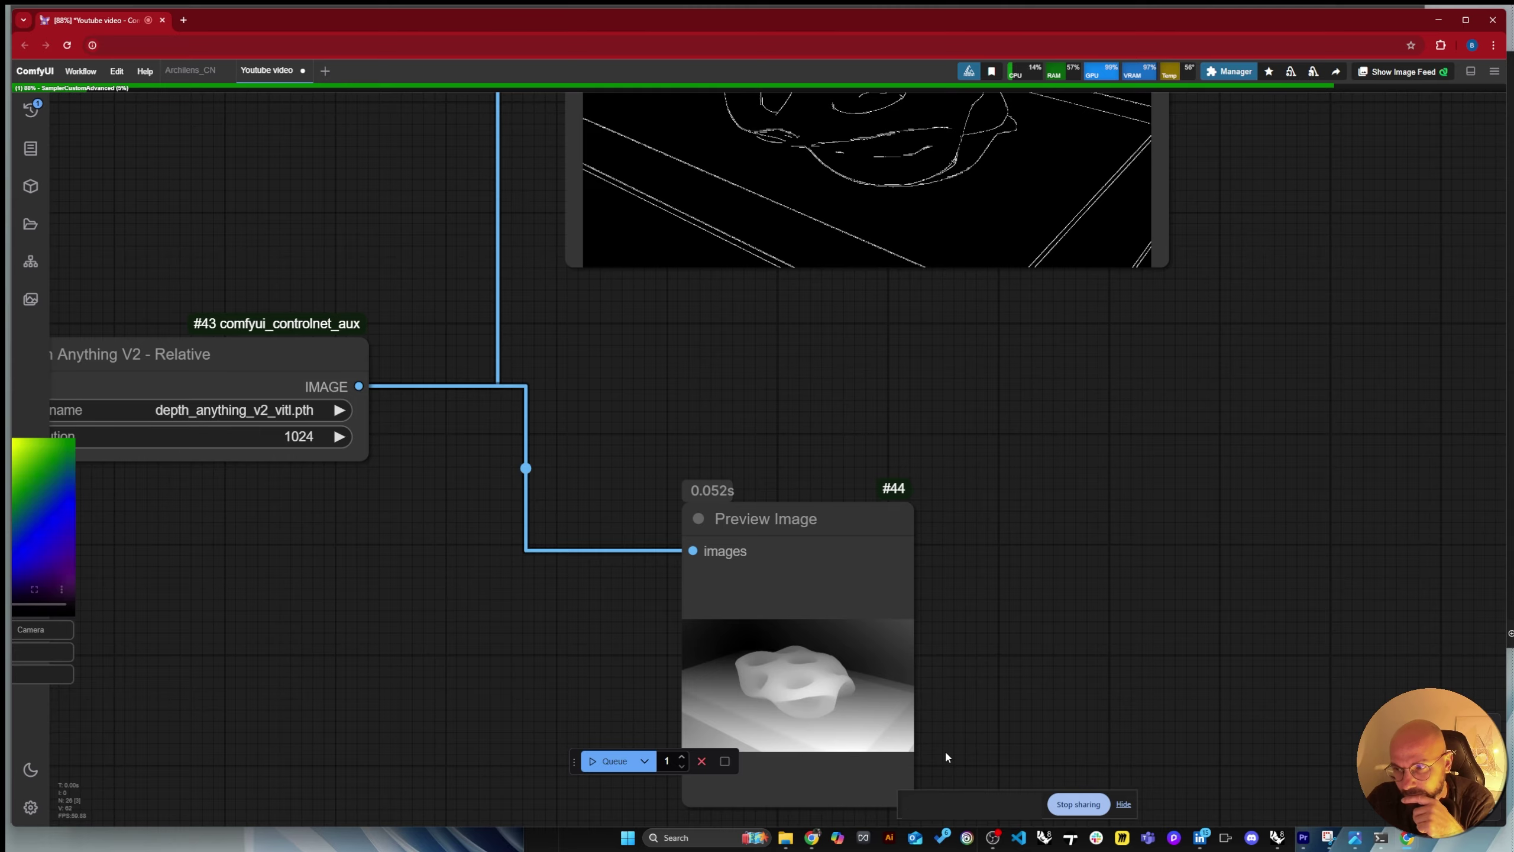
scroll(945, 751, "down", 4)
scroll(899, 736, "down", 3)
left_click(874, 672)
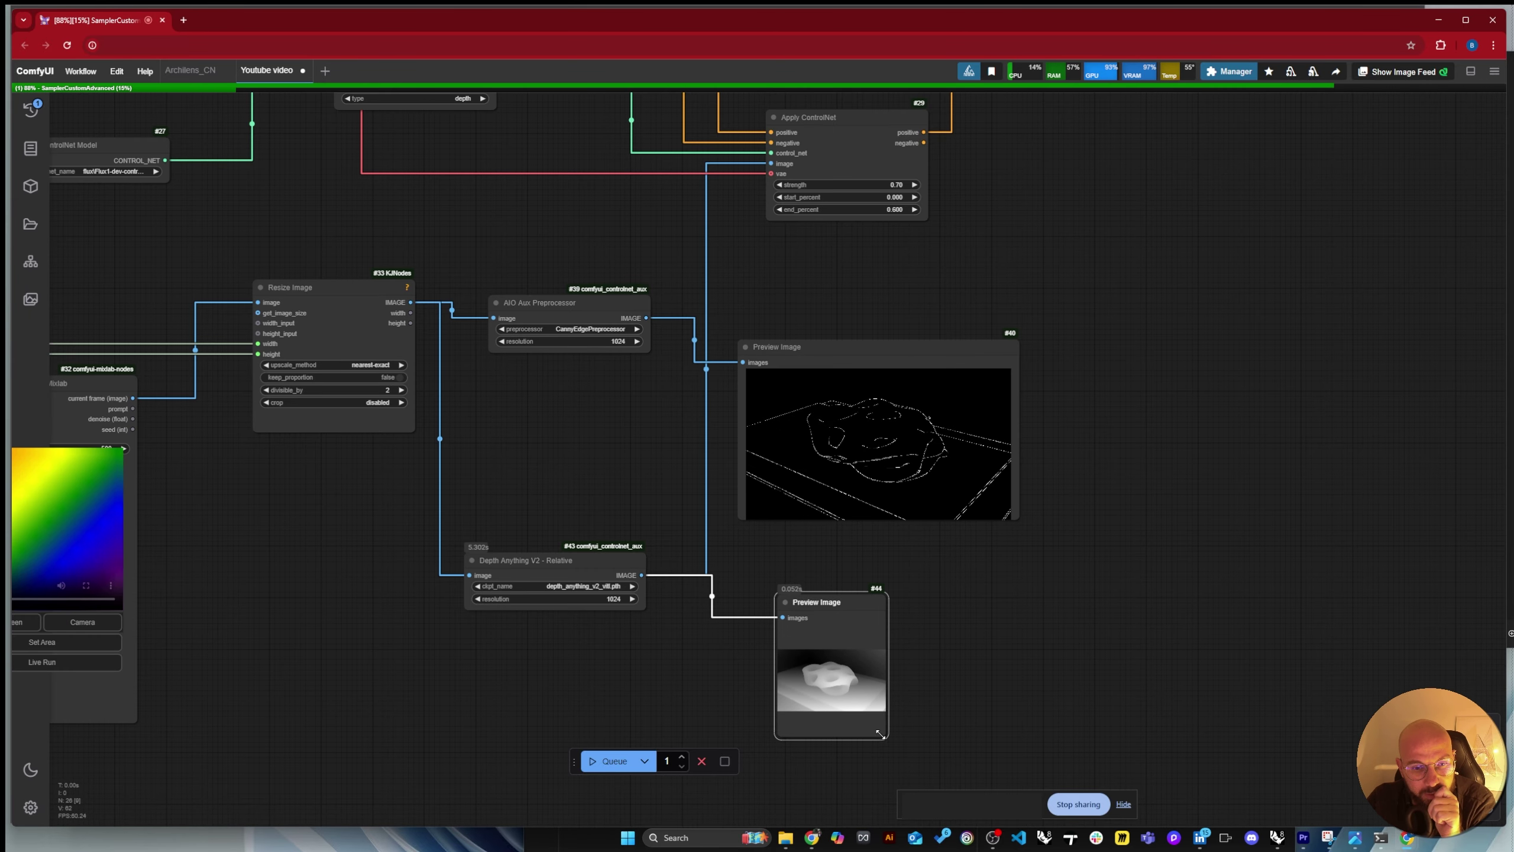
left_click_drag(881, 734, 999, 757)
Examine the depth-guided model image in the Save Image node up close.
scroll(686, 680, "down", 6)
scroll(1121, 200, "up", 2)
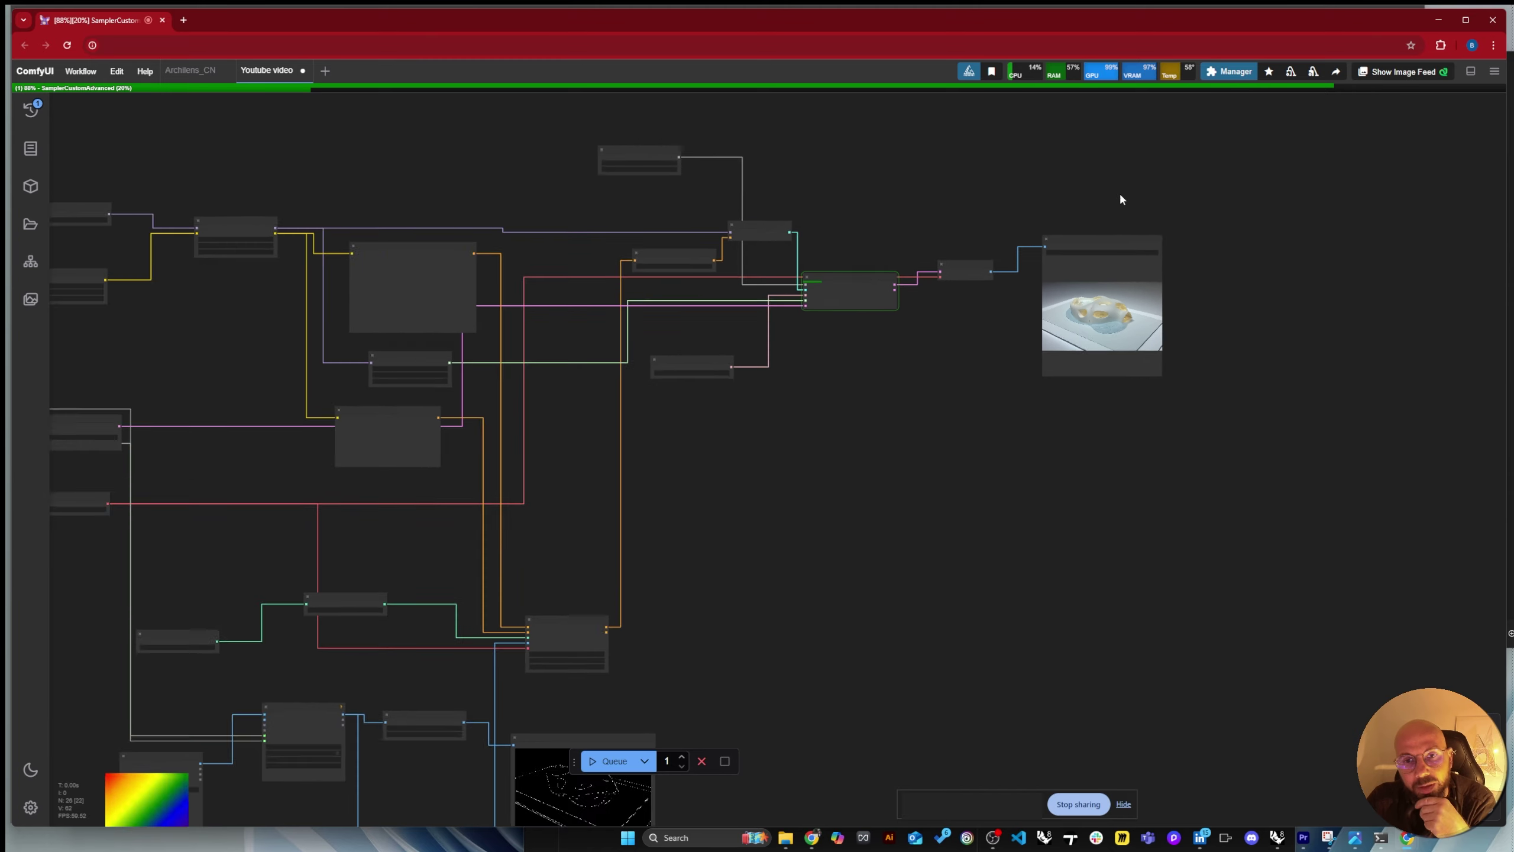
scroll(1122, 200, "up", 10)
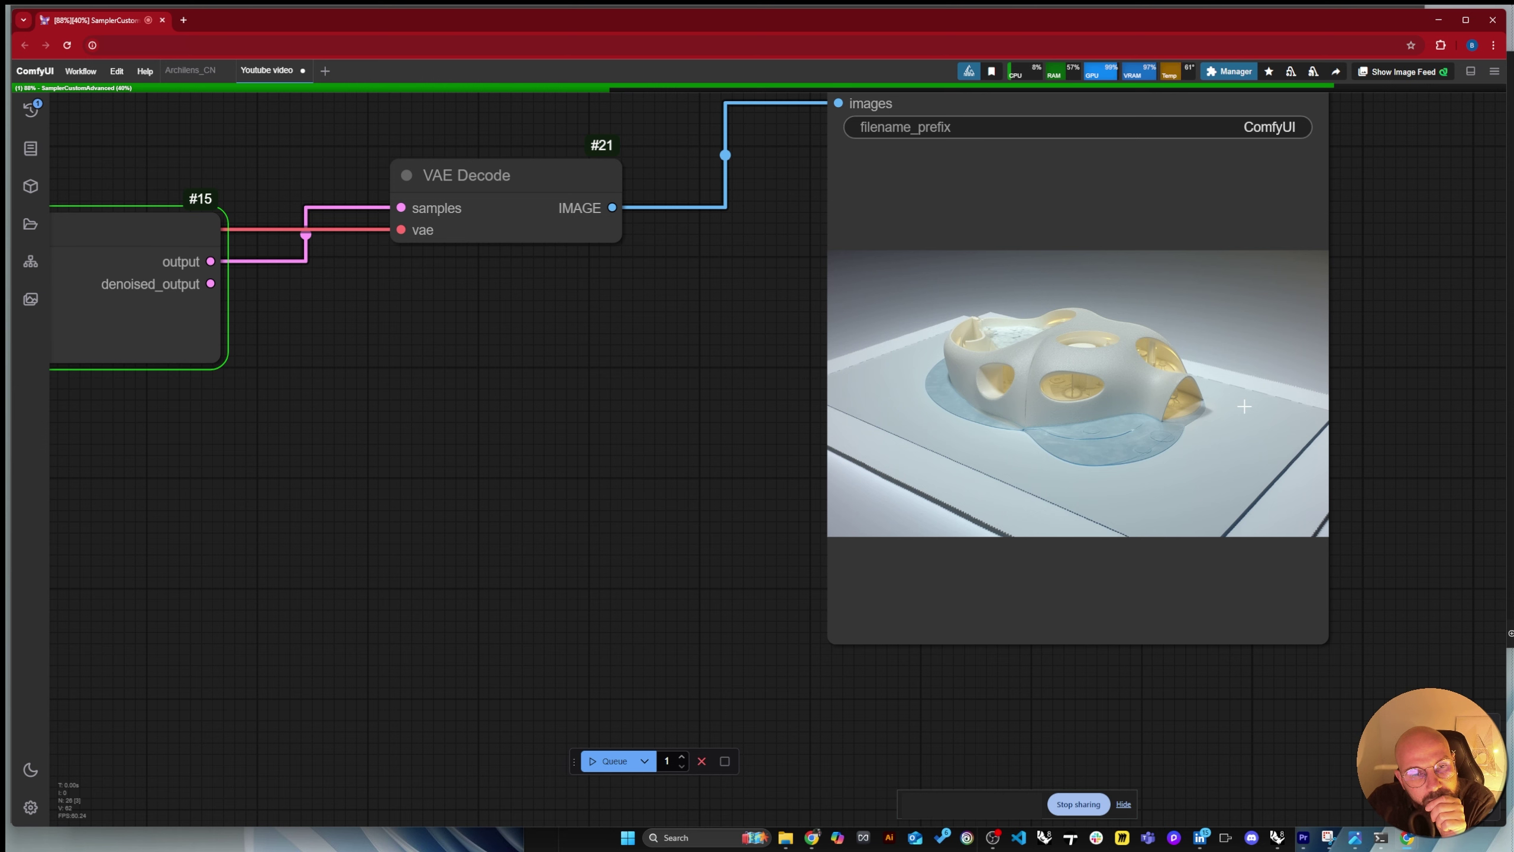
scroll(1217, 419, "down", 6)
scroll(1104, 447, "up", 7)
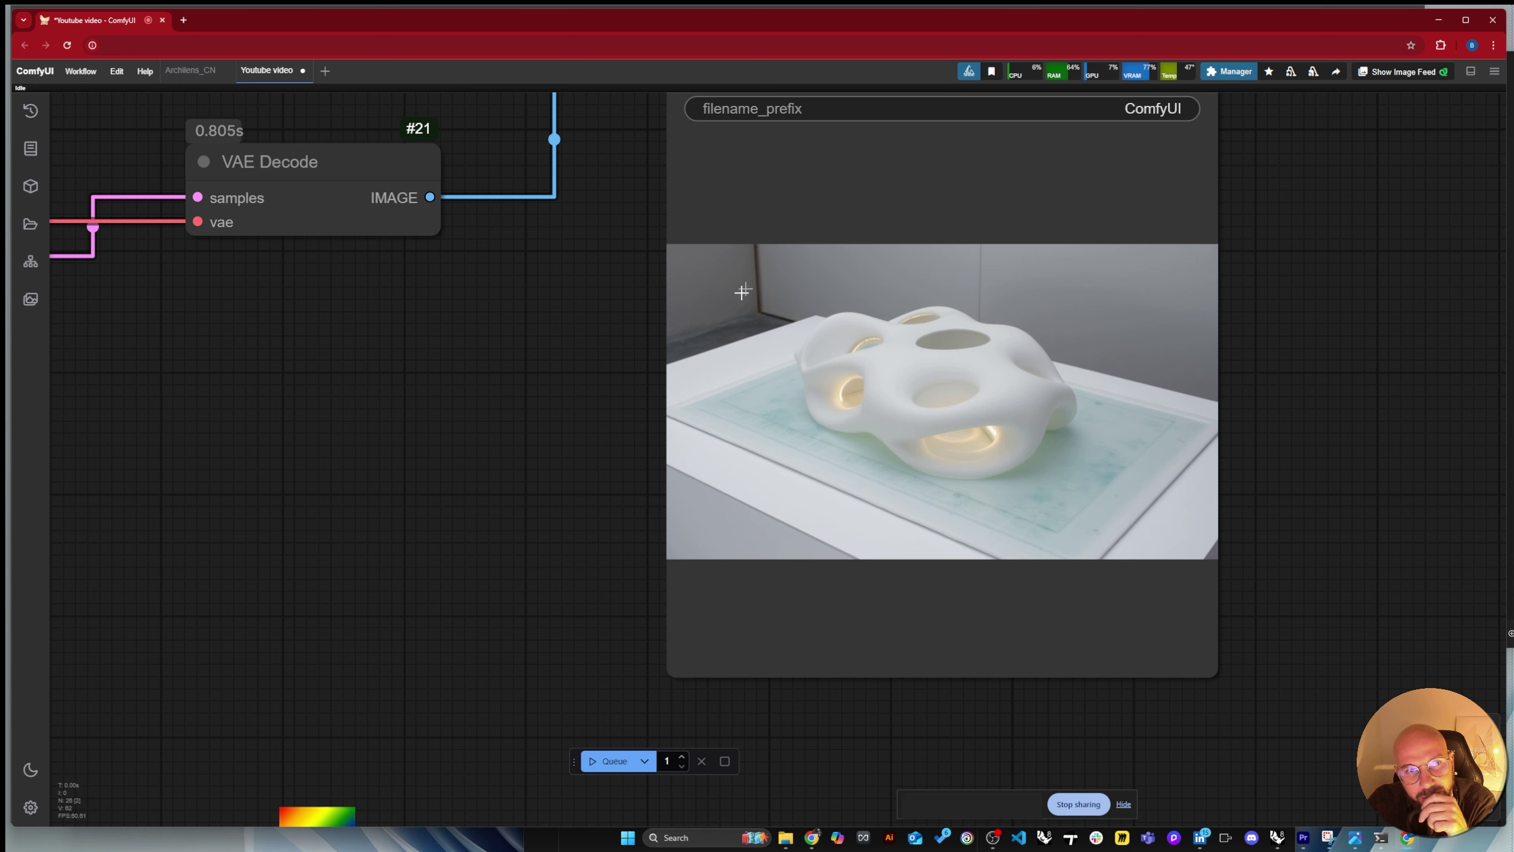
Place the depth map's Preview Image node directly below the Save Image node and enlarge it to compare both images.
scroll(1264, 275, "down", 2)
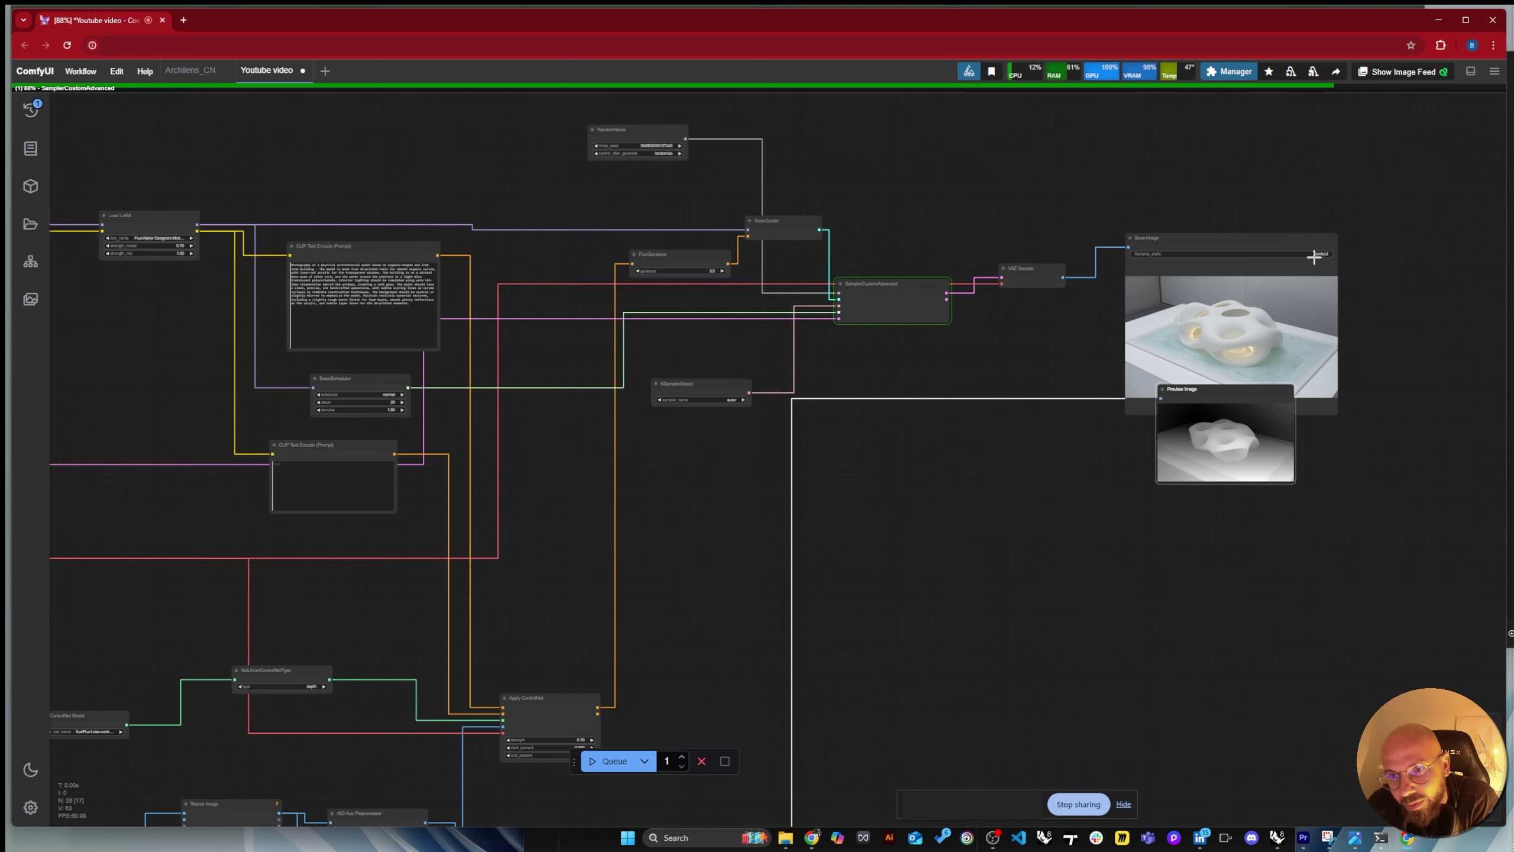
left_click_drag(1201, 415, 1164, 451)
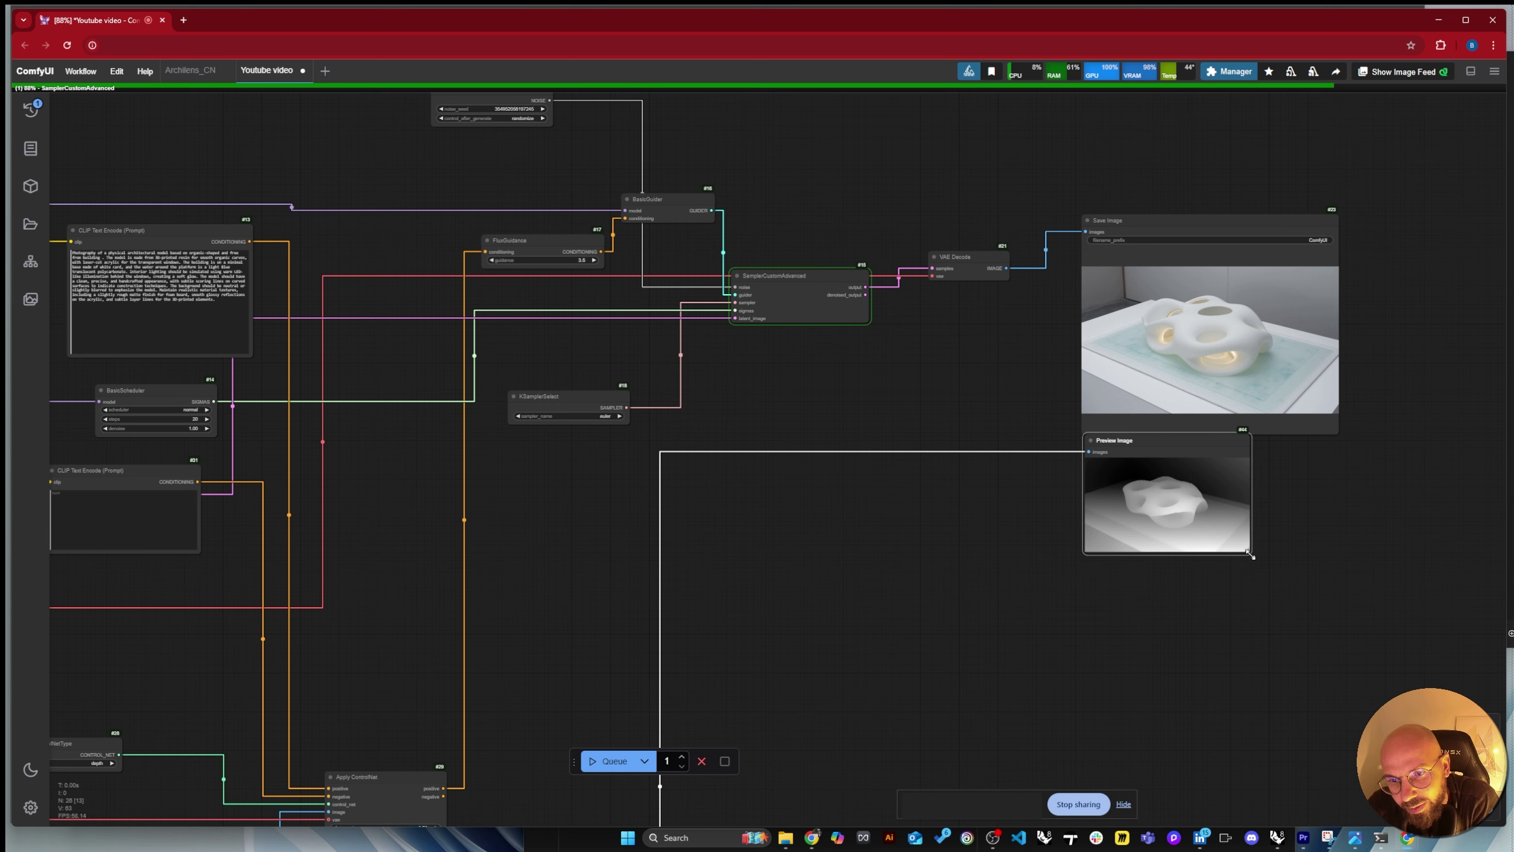
left_click_drag(1251, 555, 1339, 601)
left_click_drag(1247, 448, 1236, 457)
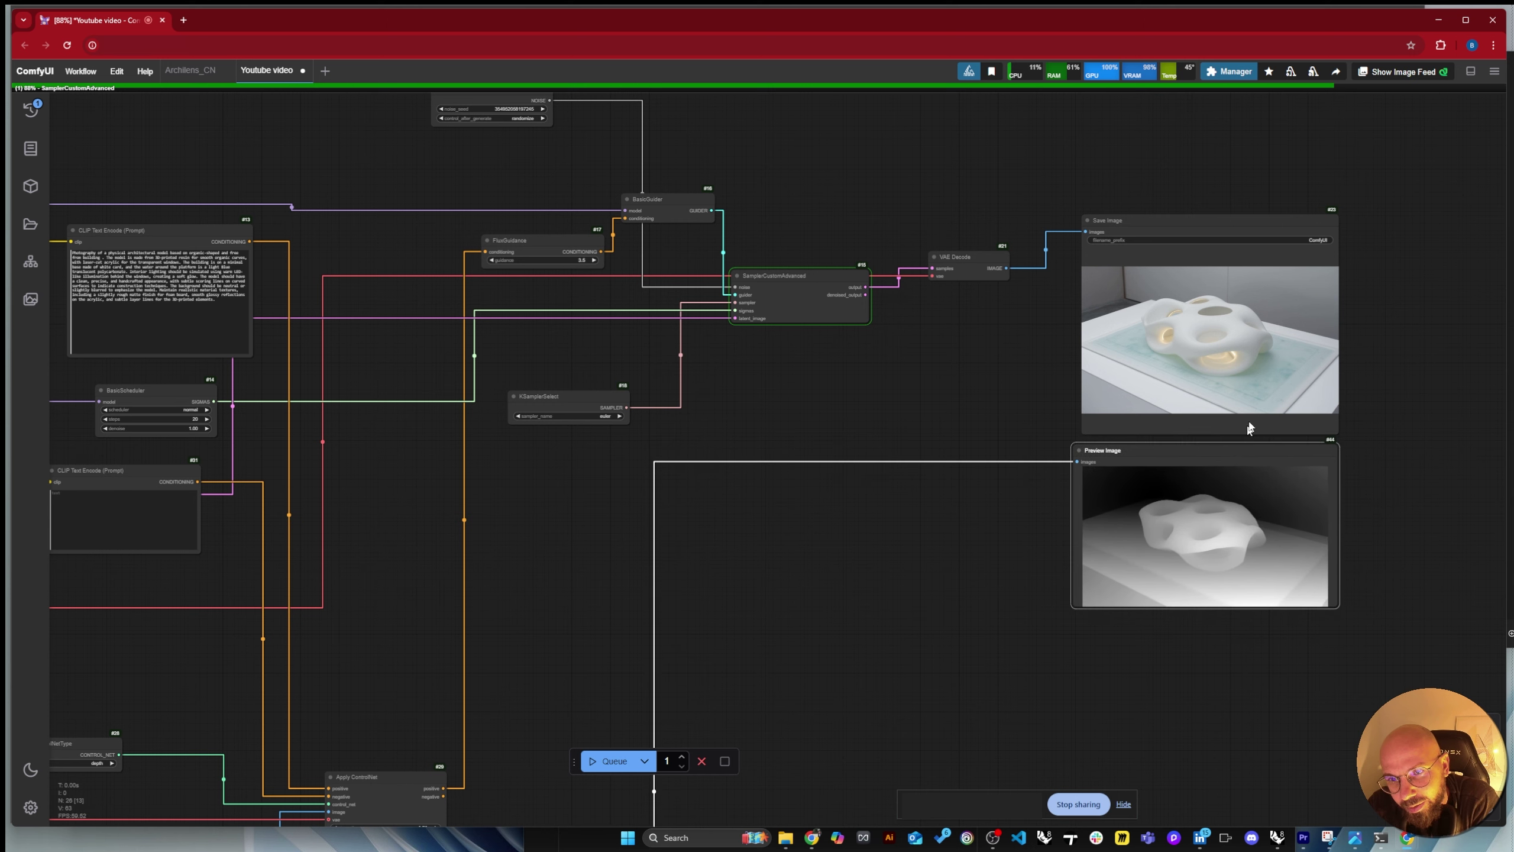
scroll(1250, 428, "up", 4)
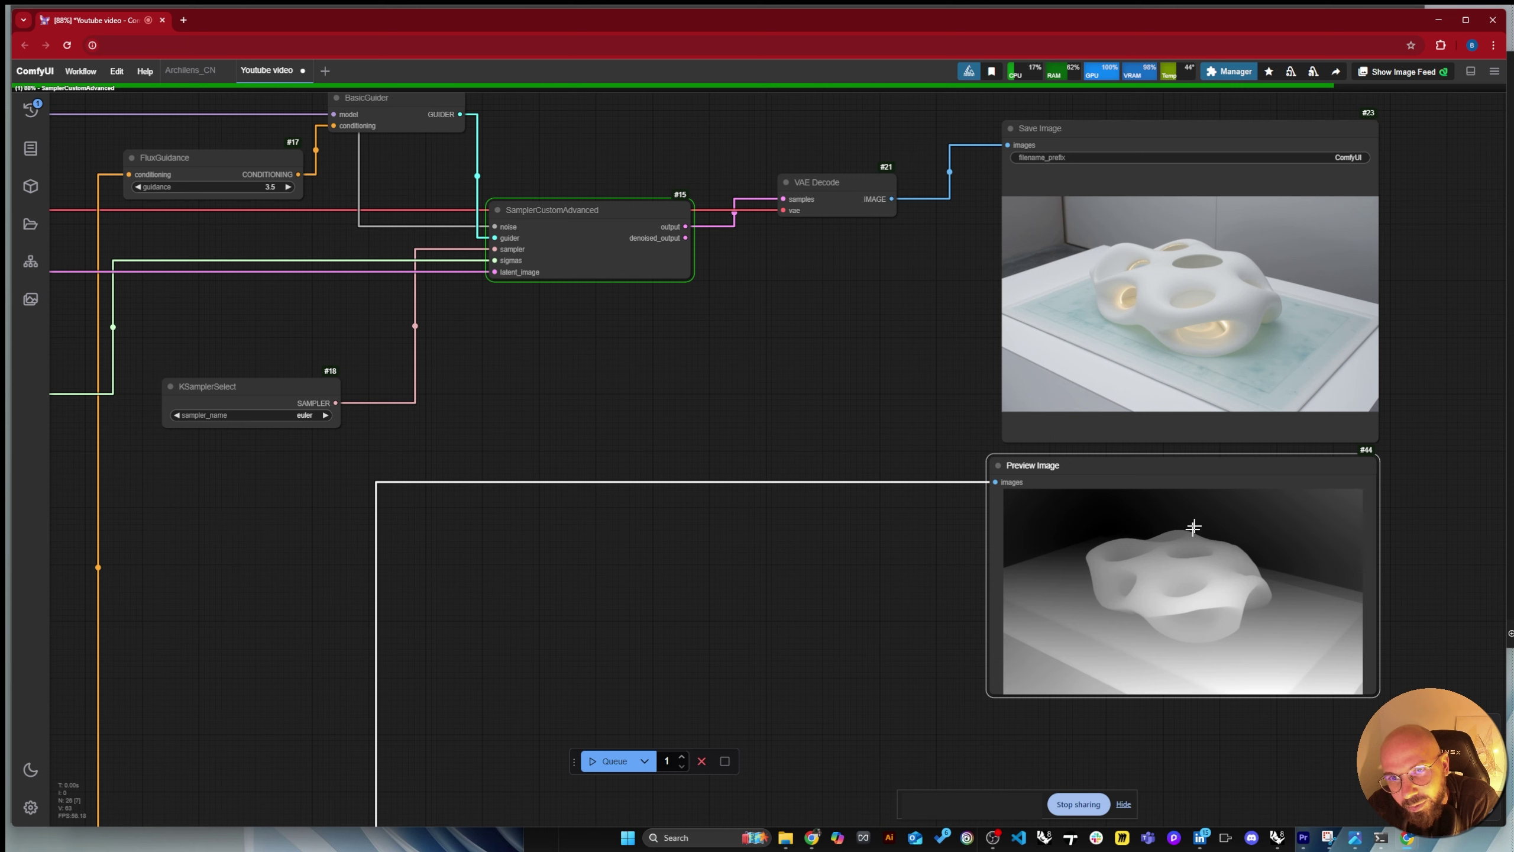
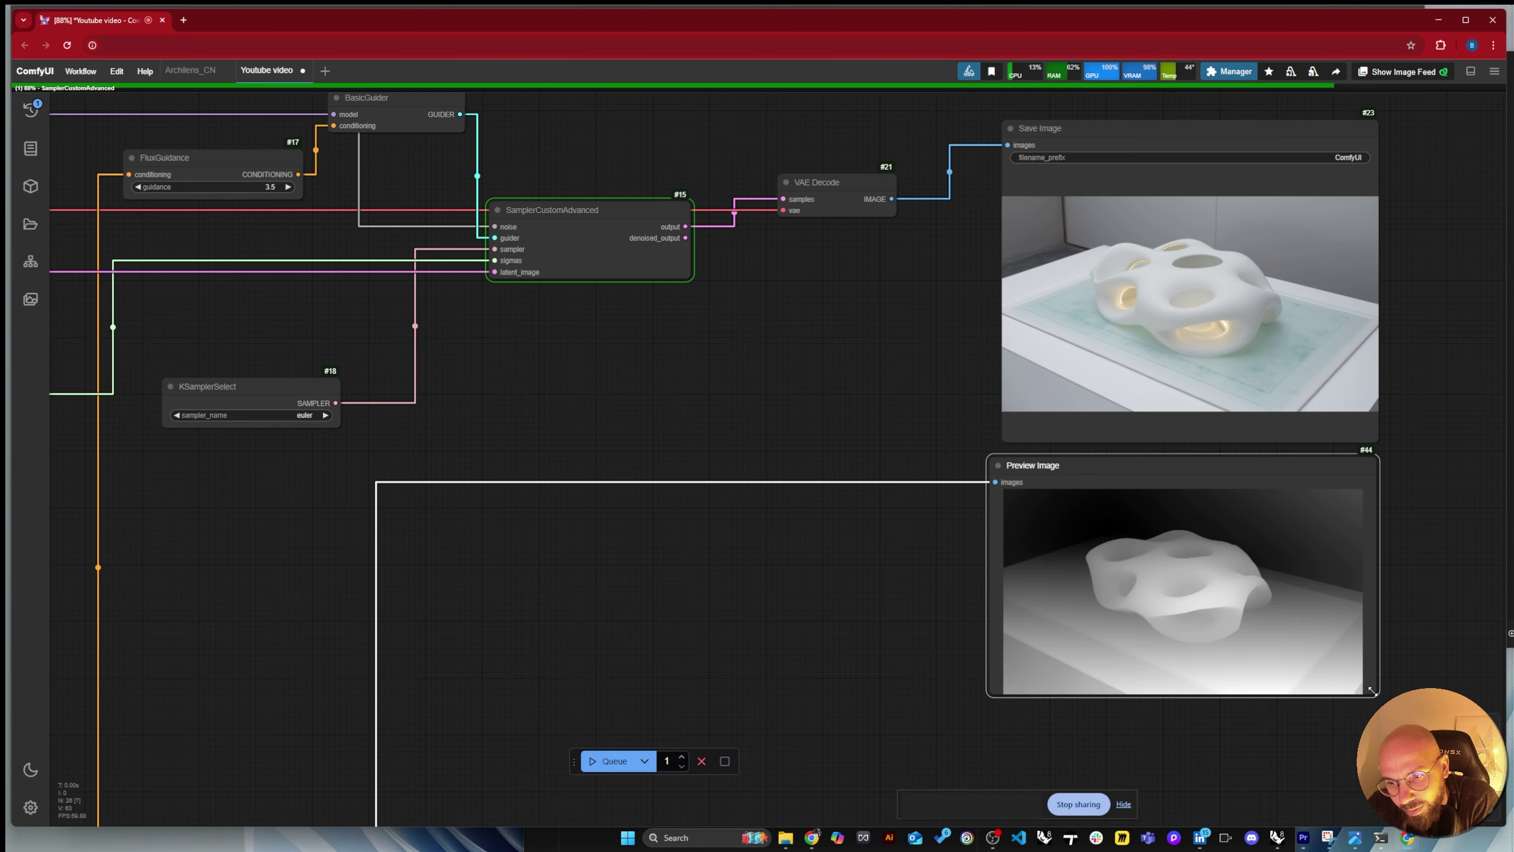
left_click_drag(1370, 690, 1414, 739)
scroll(1299, 302, "up", 4)
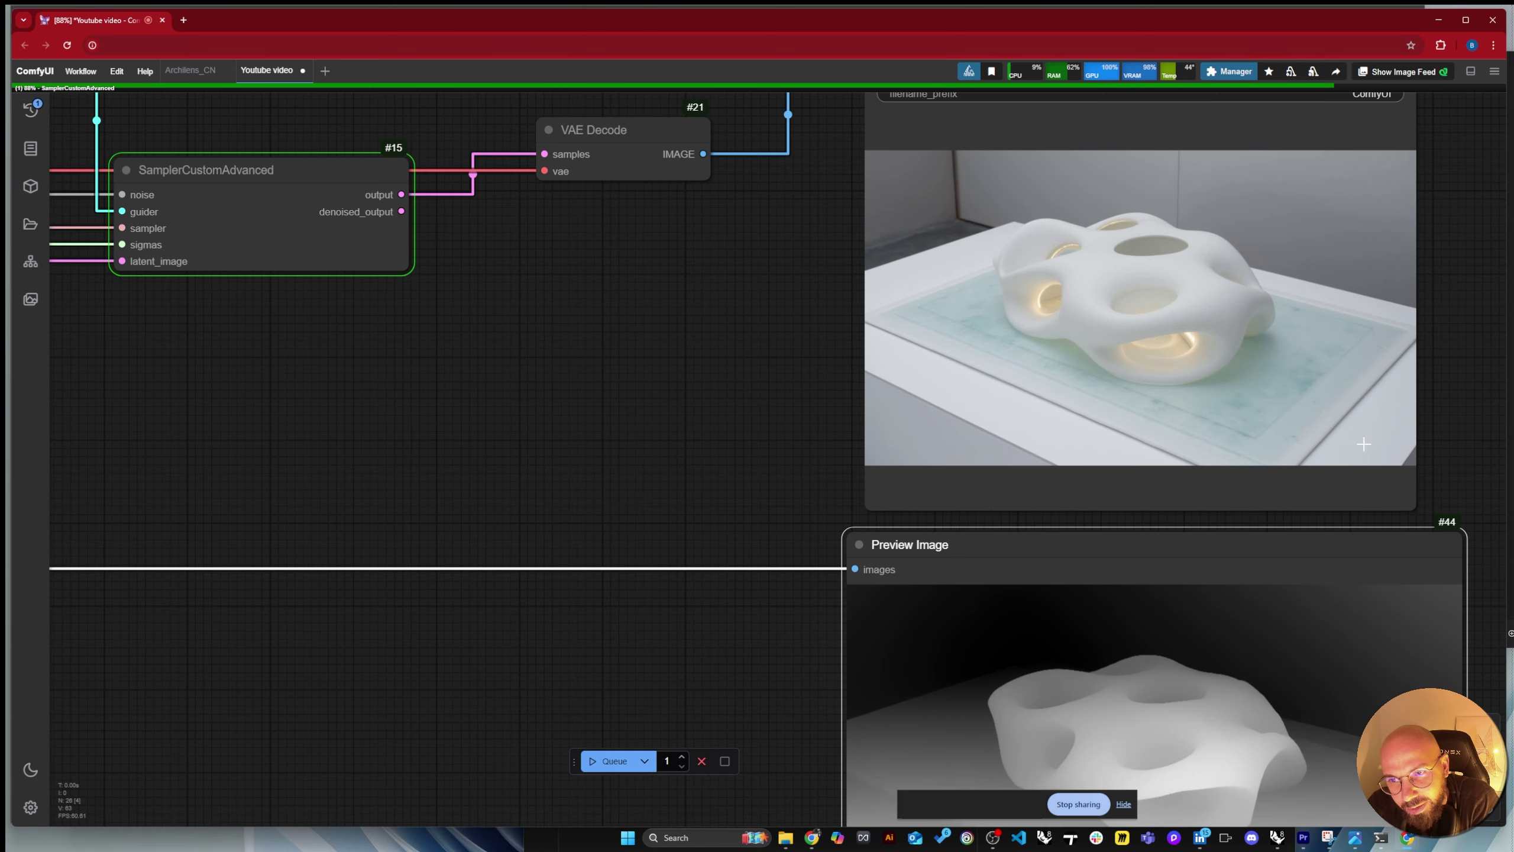
scroll(1234, 236, "down", 4)
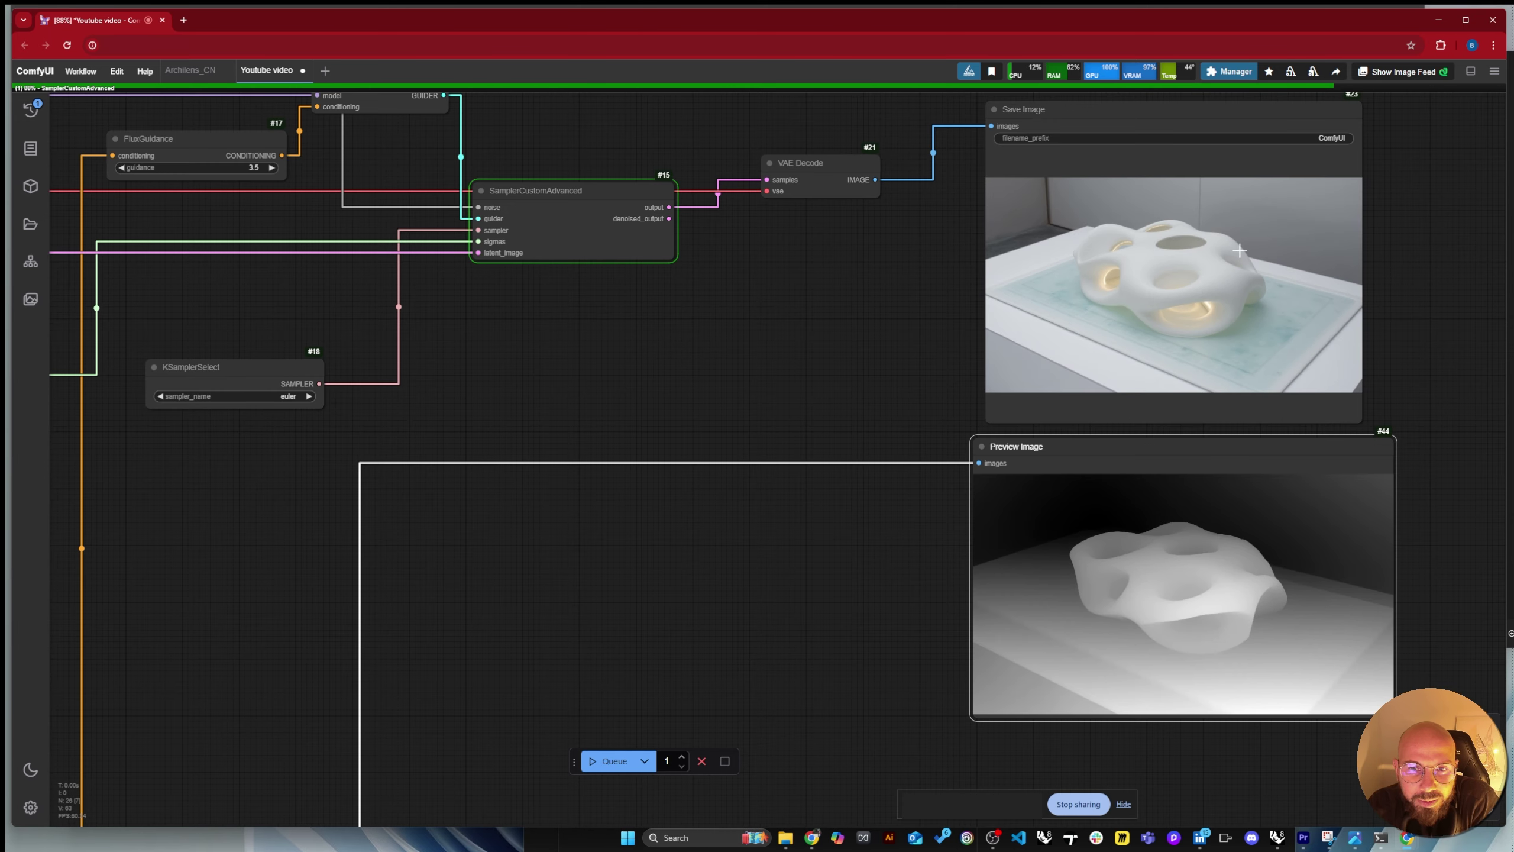
Add a ModelSamplingFlux node, feed it the Load LoRA model output, and connect its model output to the BasicScheduler.
scroll(497, 163, "down", 3)
double_click(497, 163)
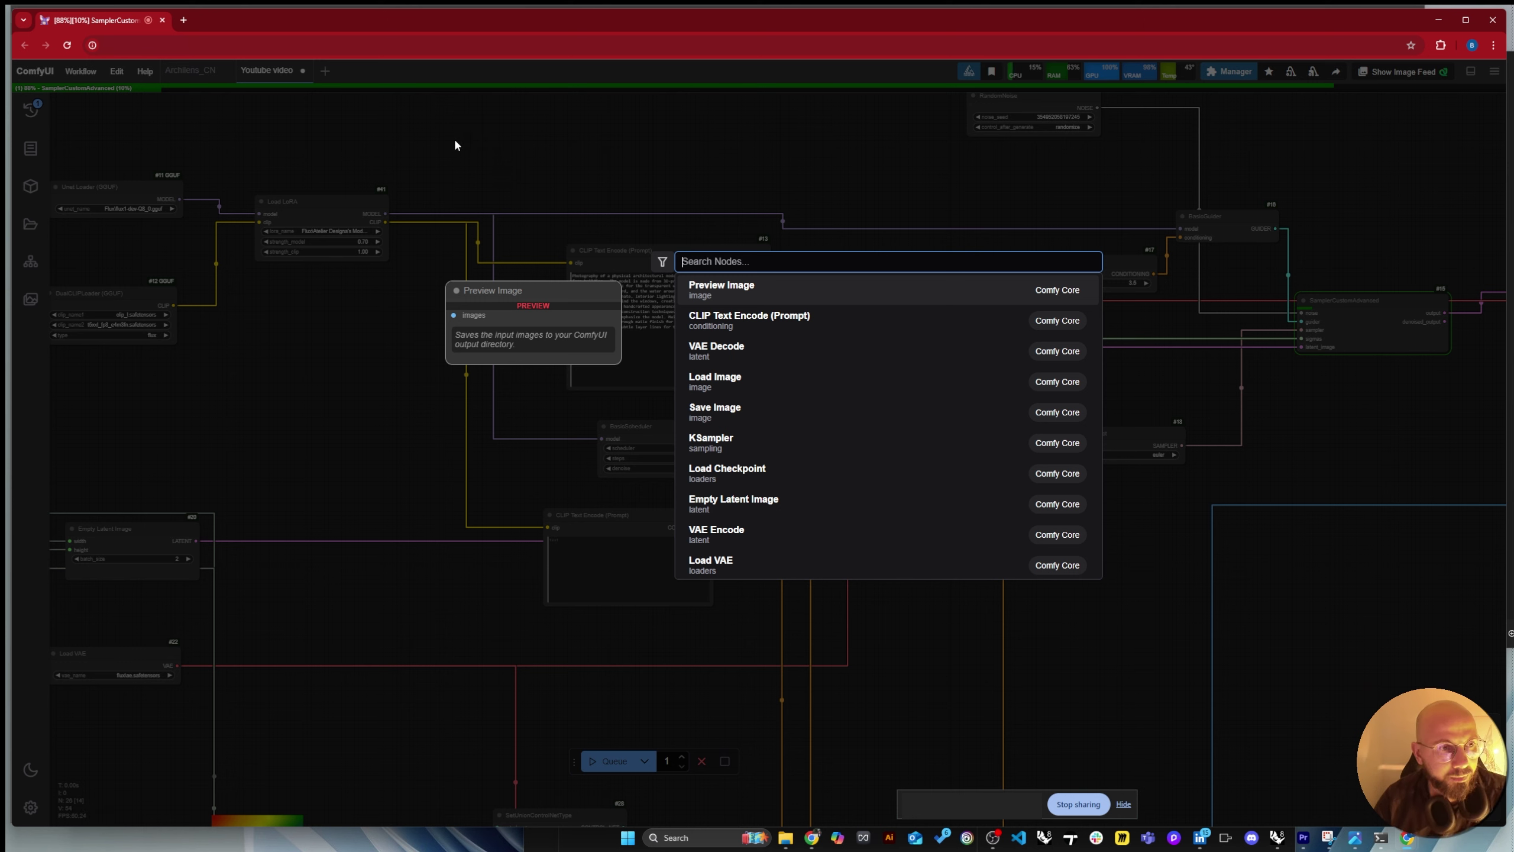
type("flux")
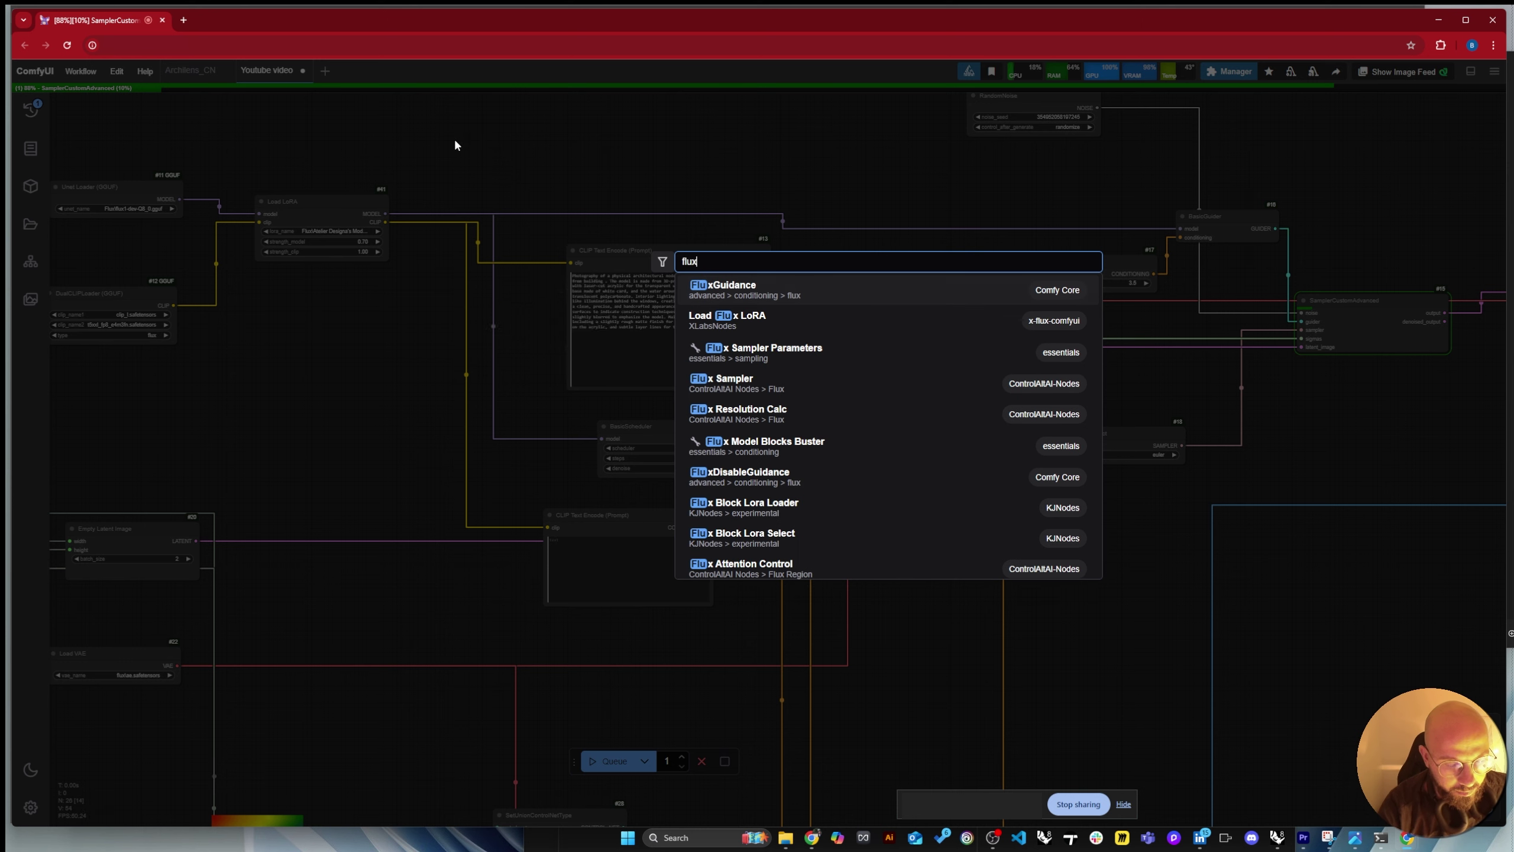
type(" model")
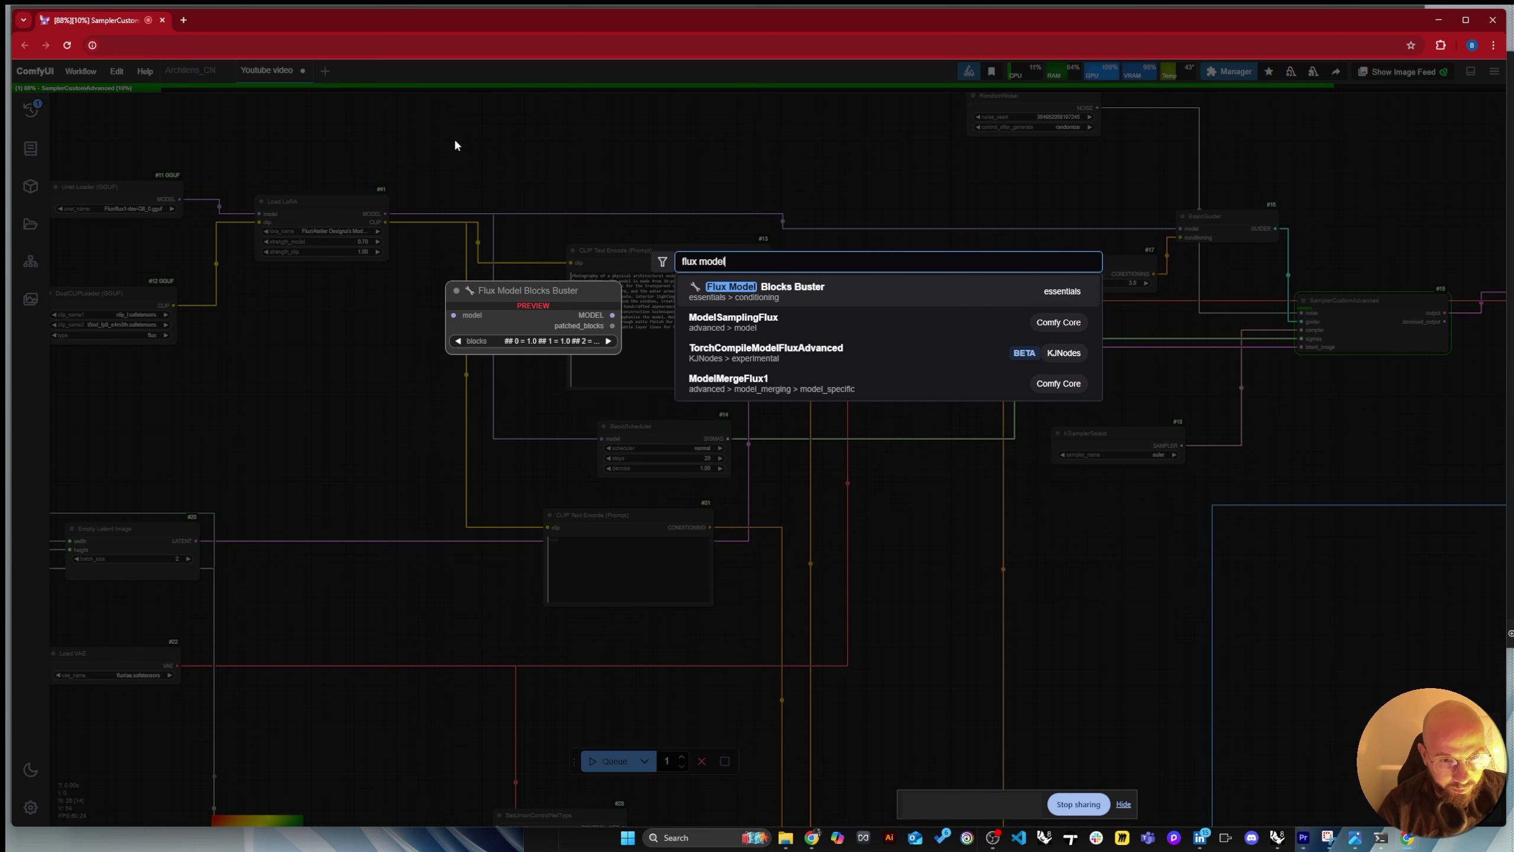
key("Down")
key("Return")
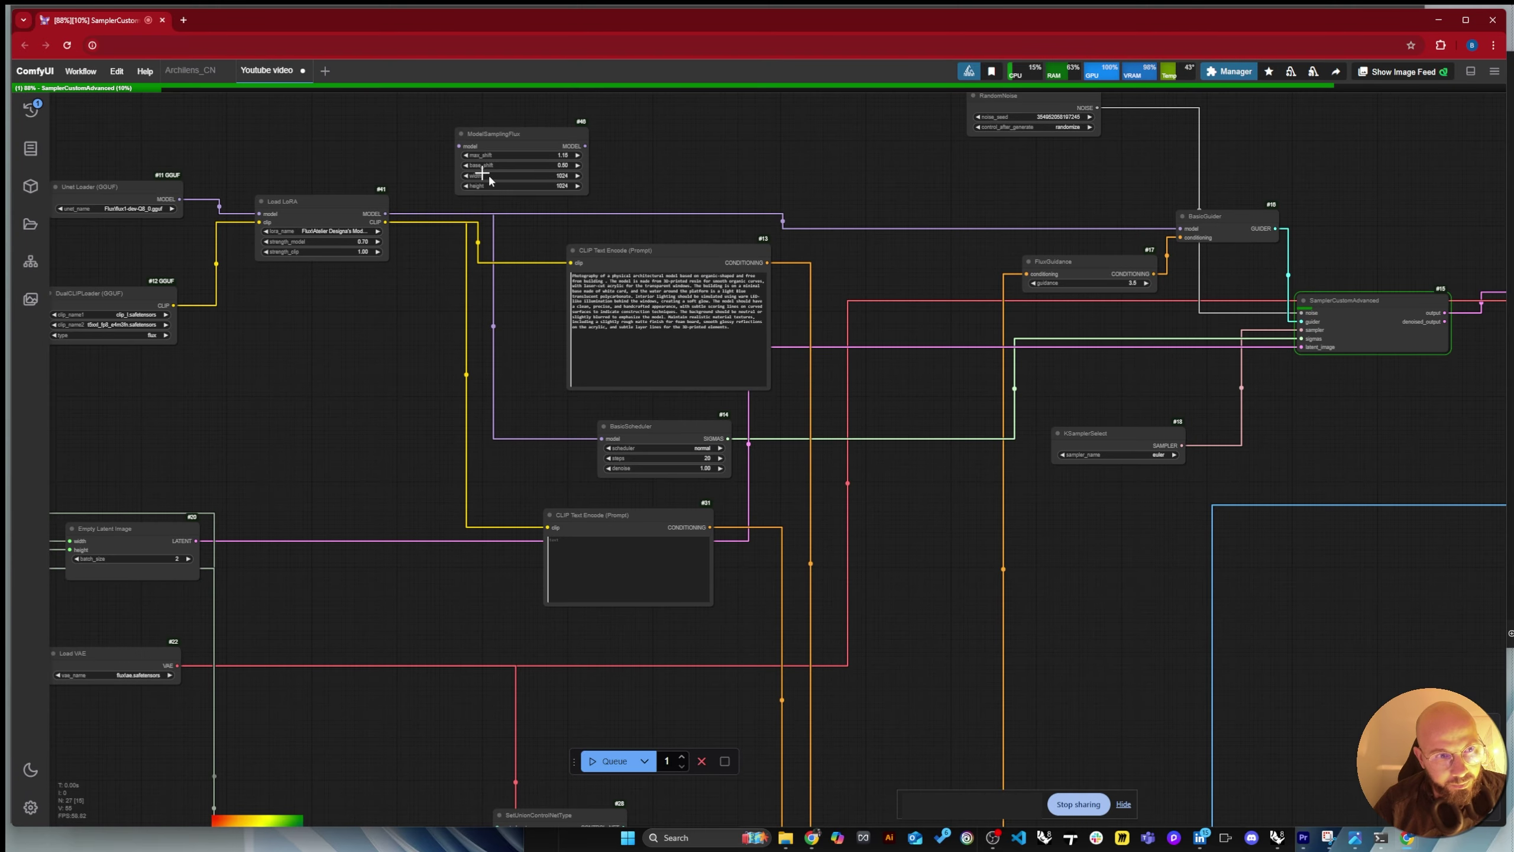
left_click_drag(385, 214, 459, 146)
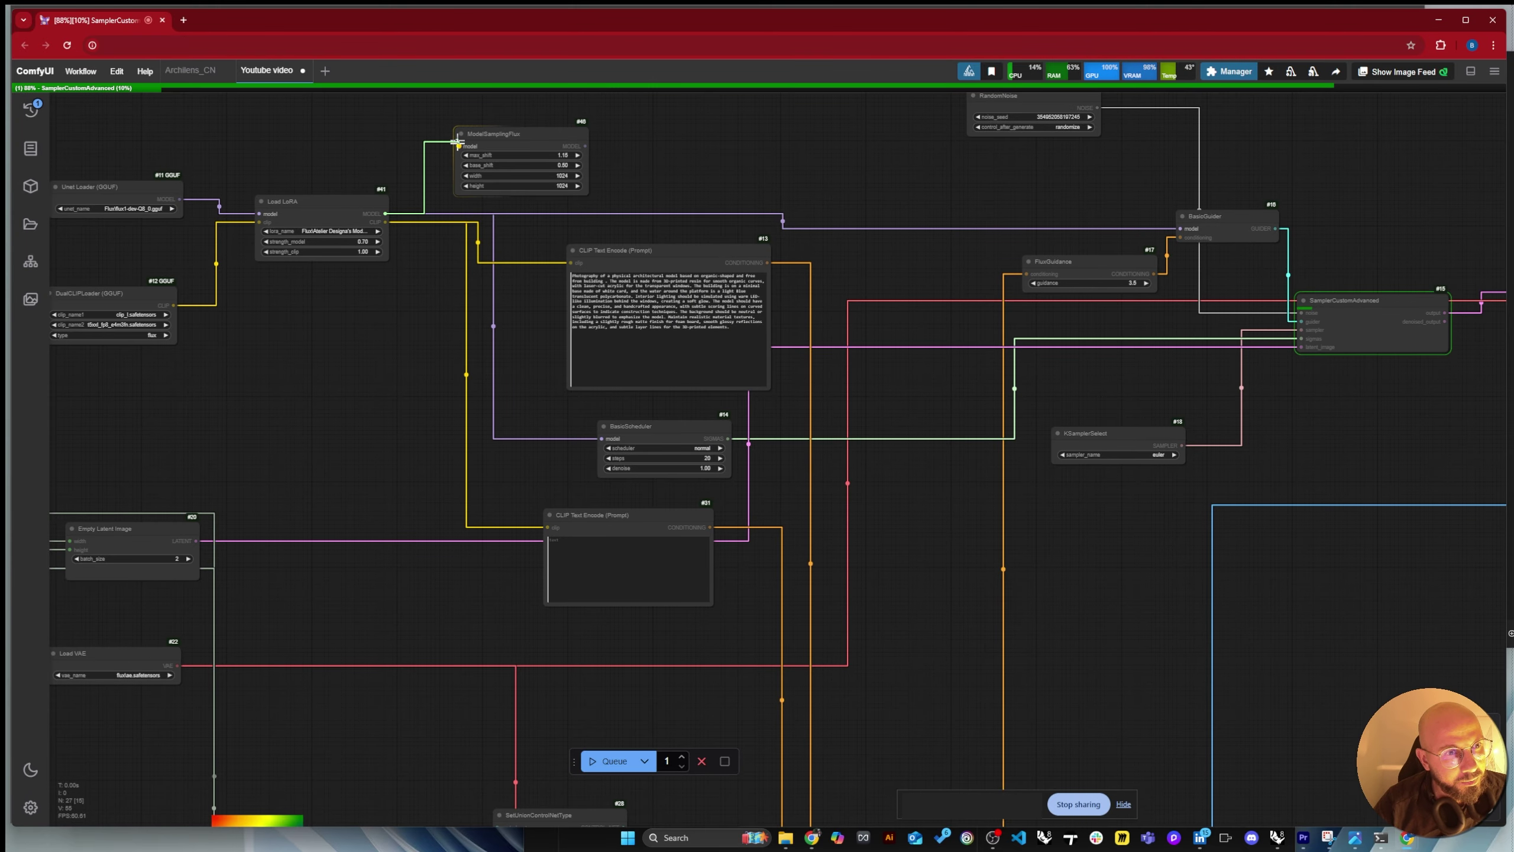
left_click_drag(588, 145, 909, 425)
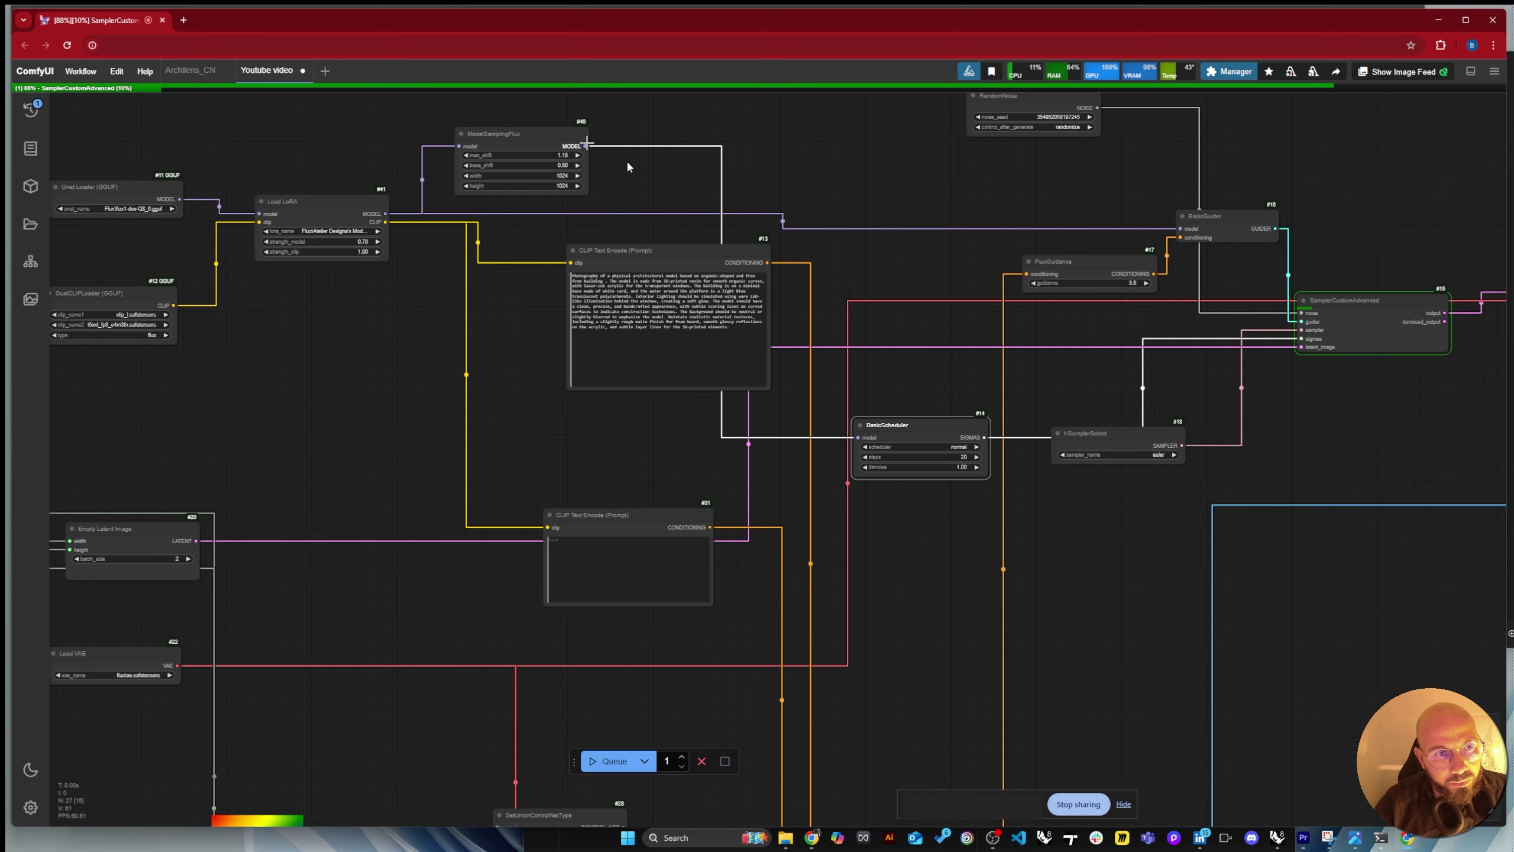
Connect the ModelSamplingFlux model output to the BasicGuider's model input and queue the workflow.
left_click_drag(585, 146, 1149, 229)
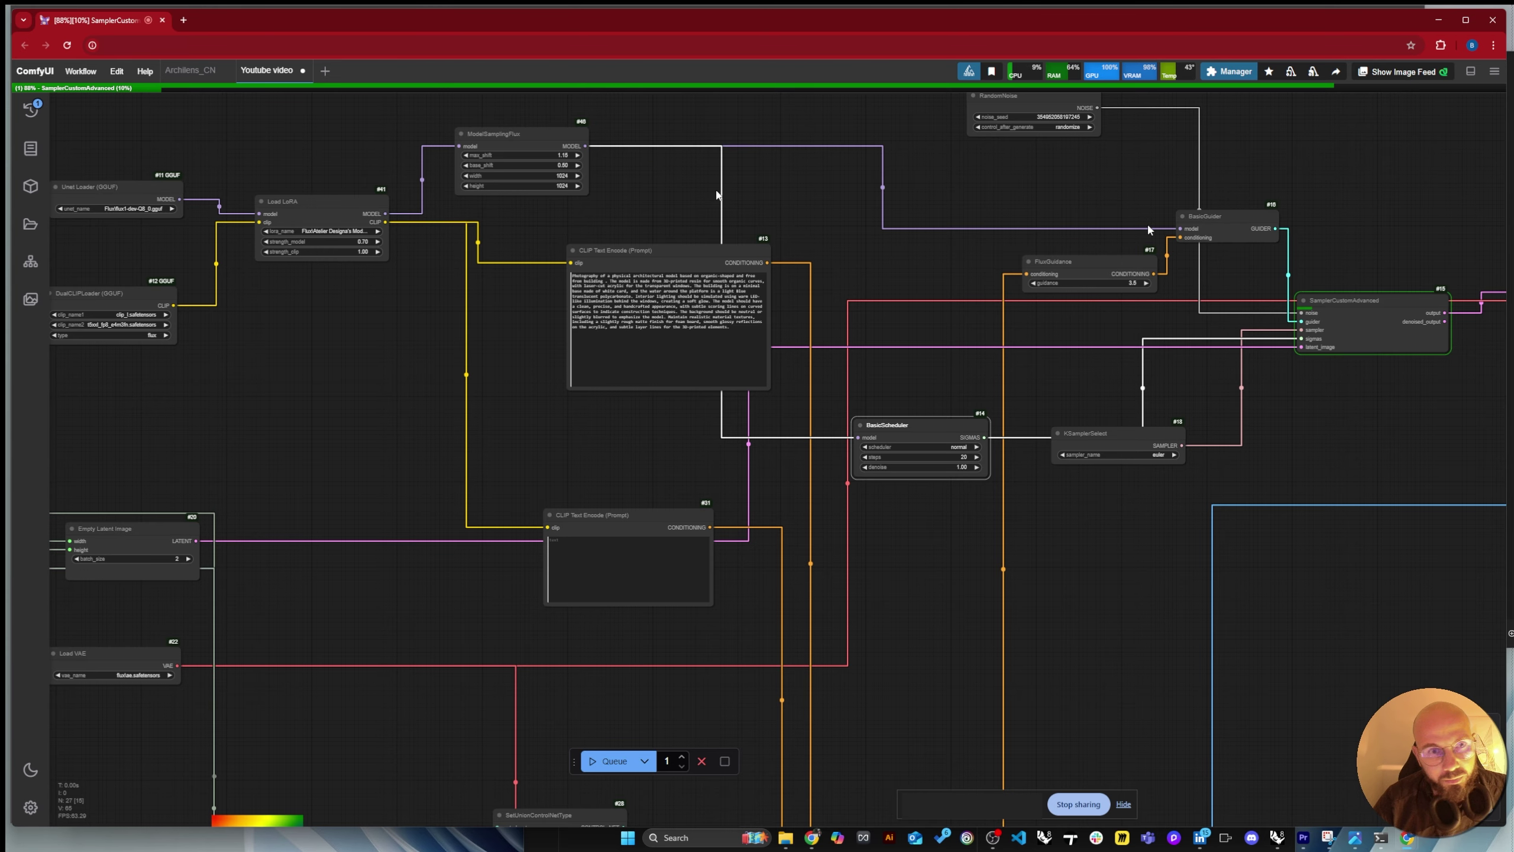
left_click_drag(518, 134, 567, 149)
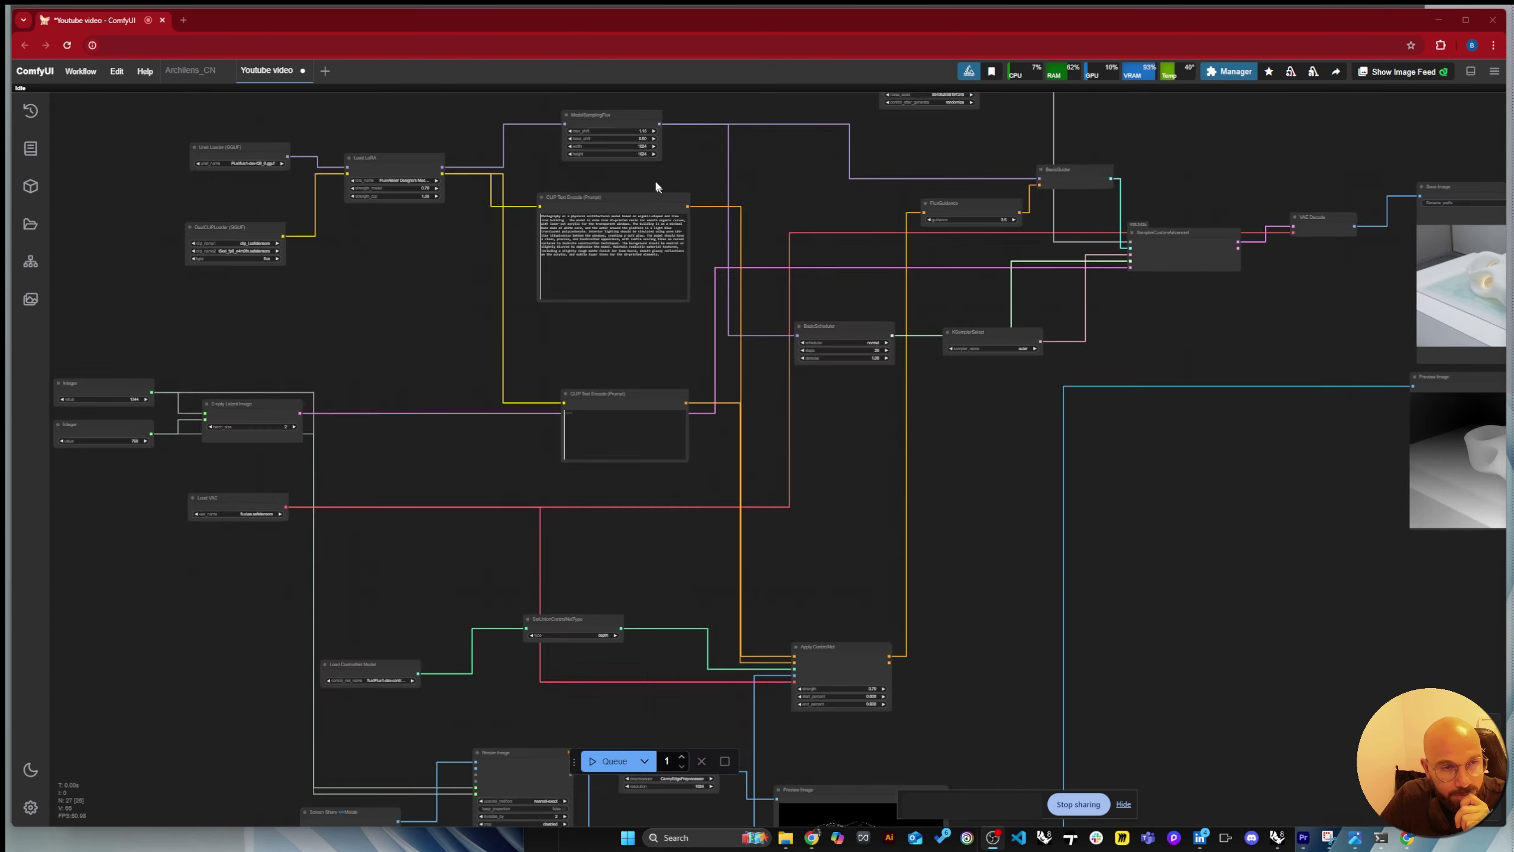
scroll(608, 205, "up", 5)
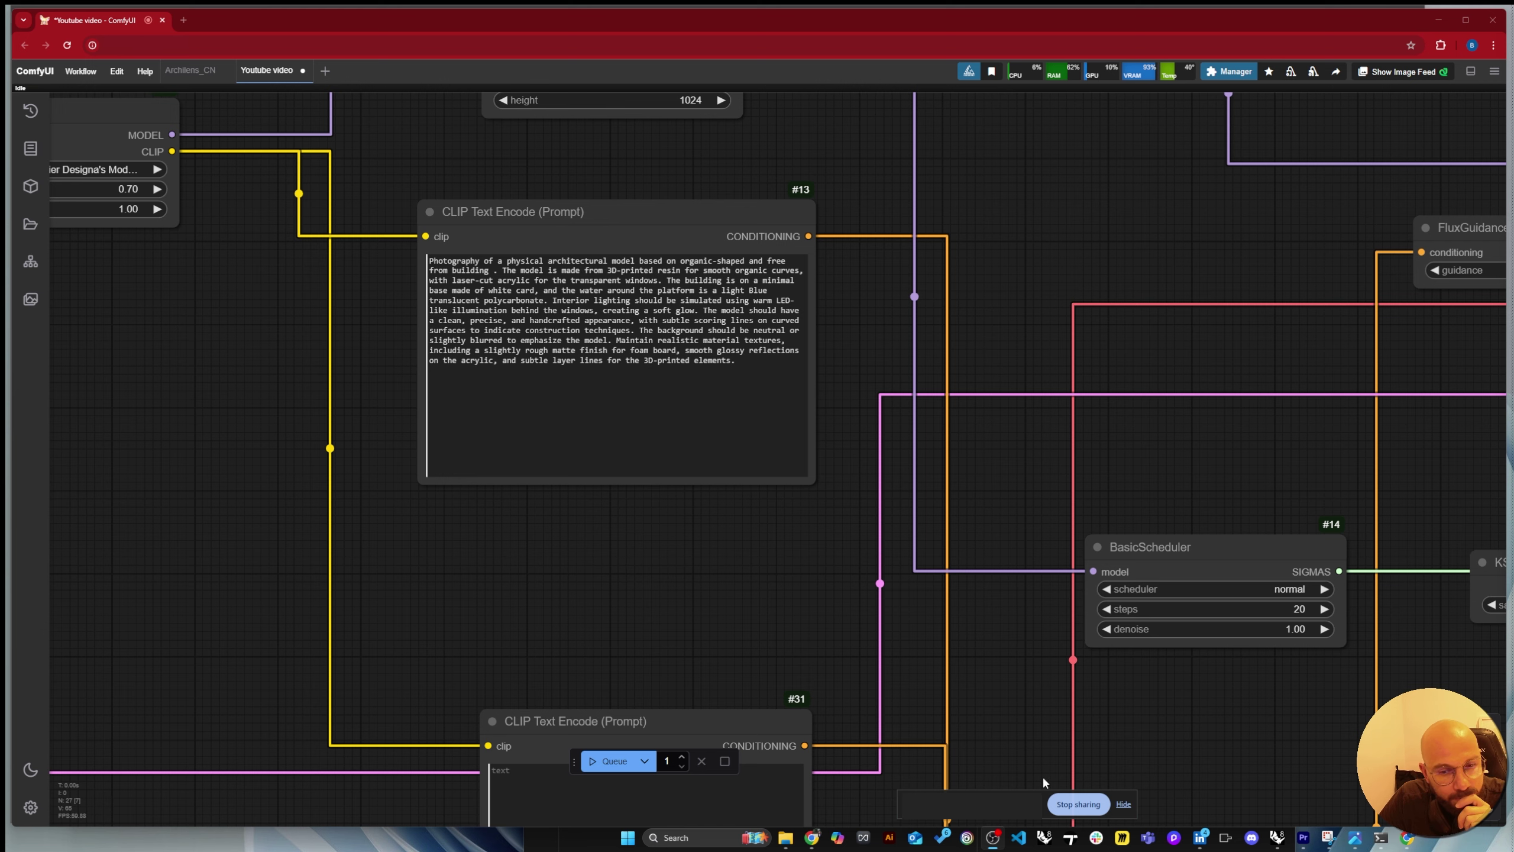
left_click(611, 762)
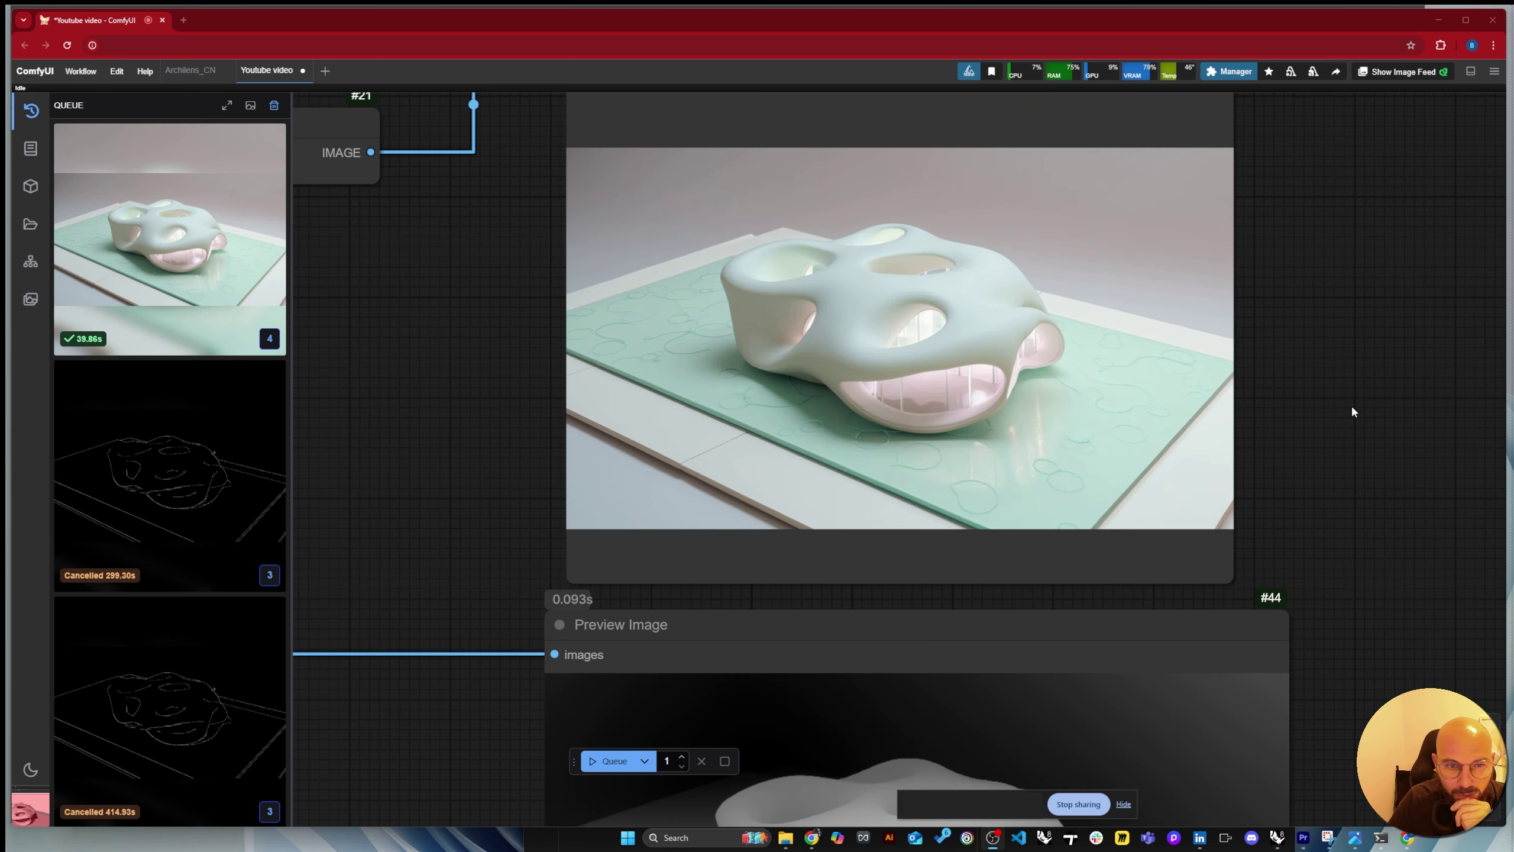
Examine the new image in the Save Image node up close and compare it with the depth map below.
scroll(1354, 411, "down", 2)
scroll(1121, 410, "up", 4)
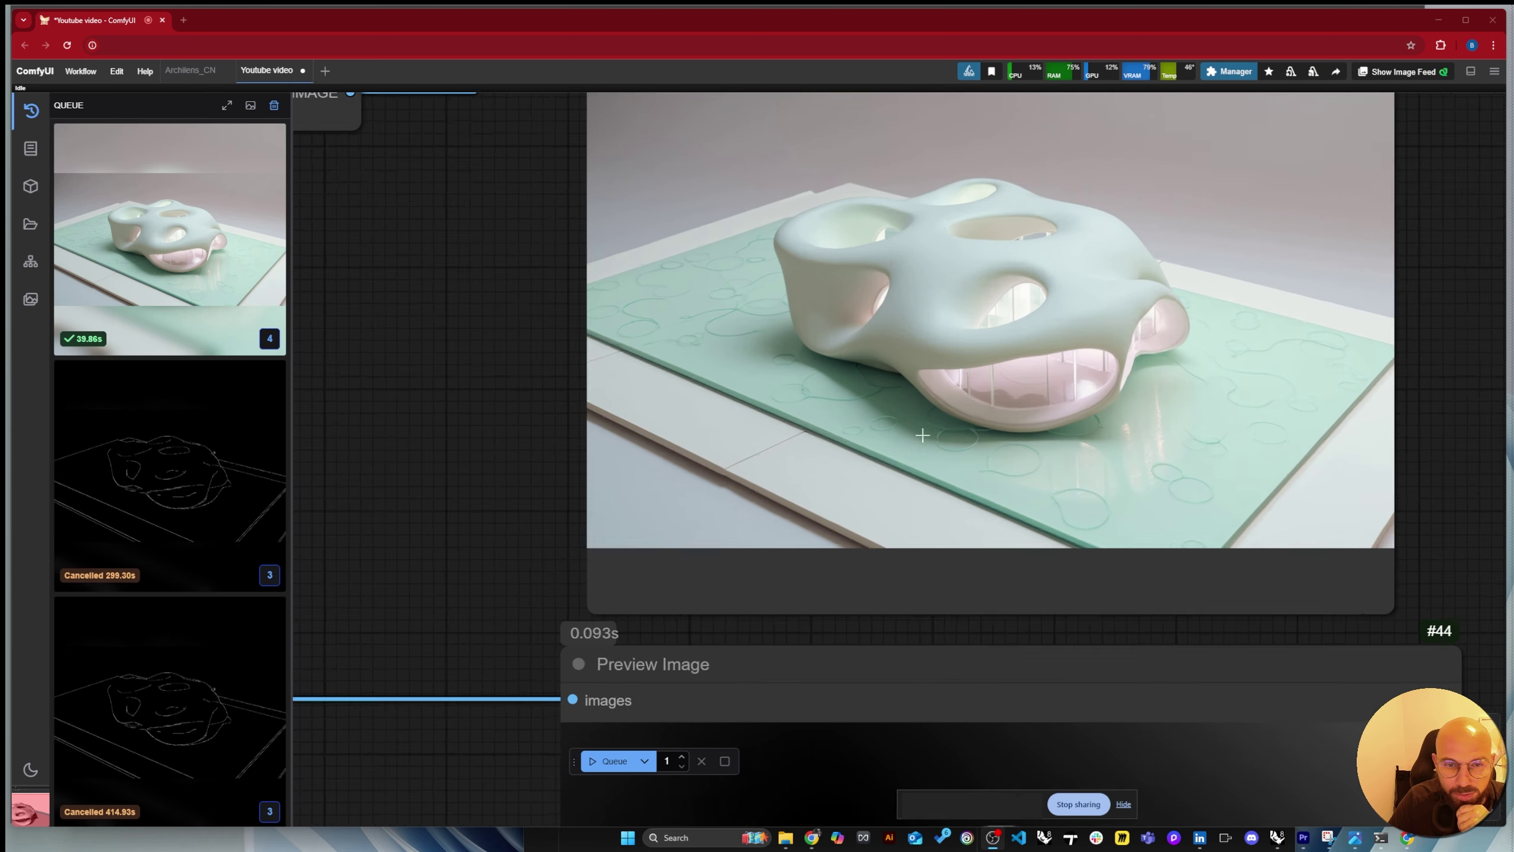
scroll(923, 435, "up", 2)
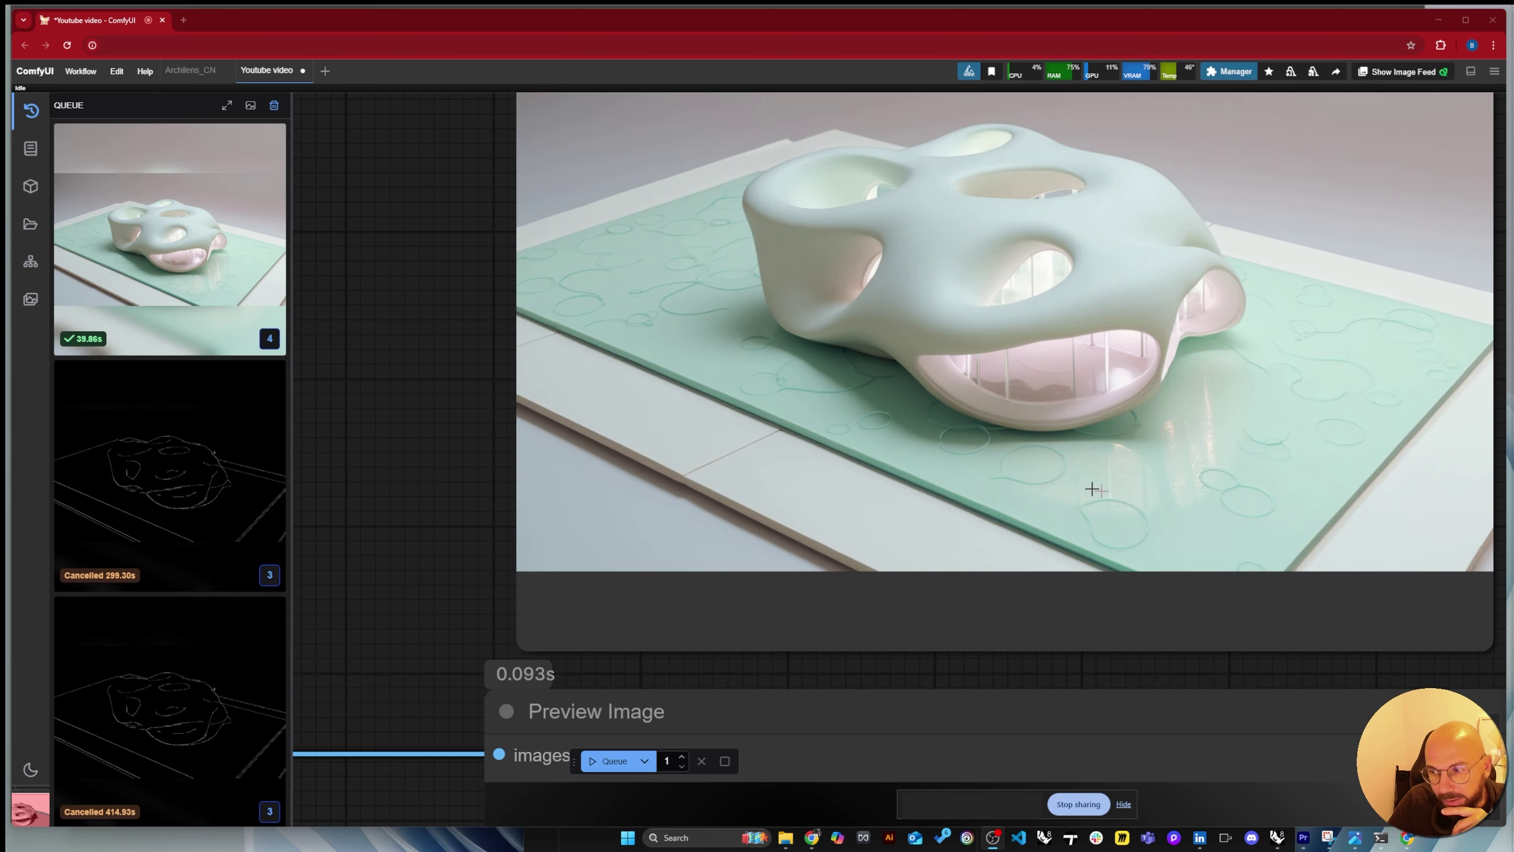
scroll(1092, 489, "down", 1)
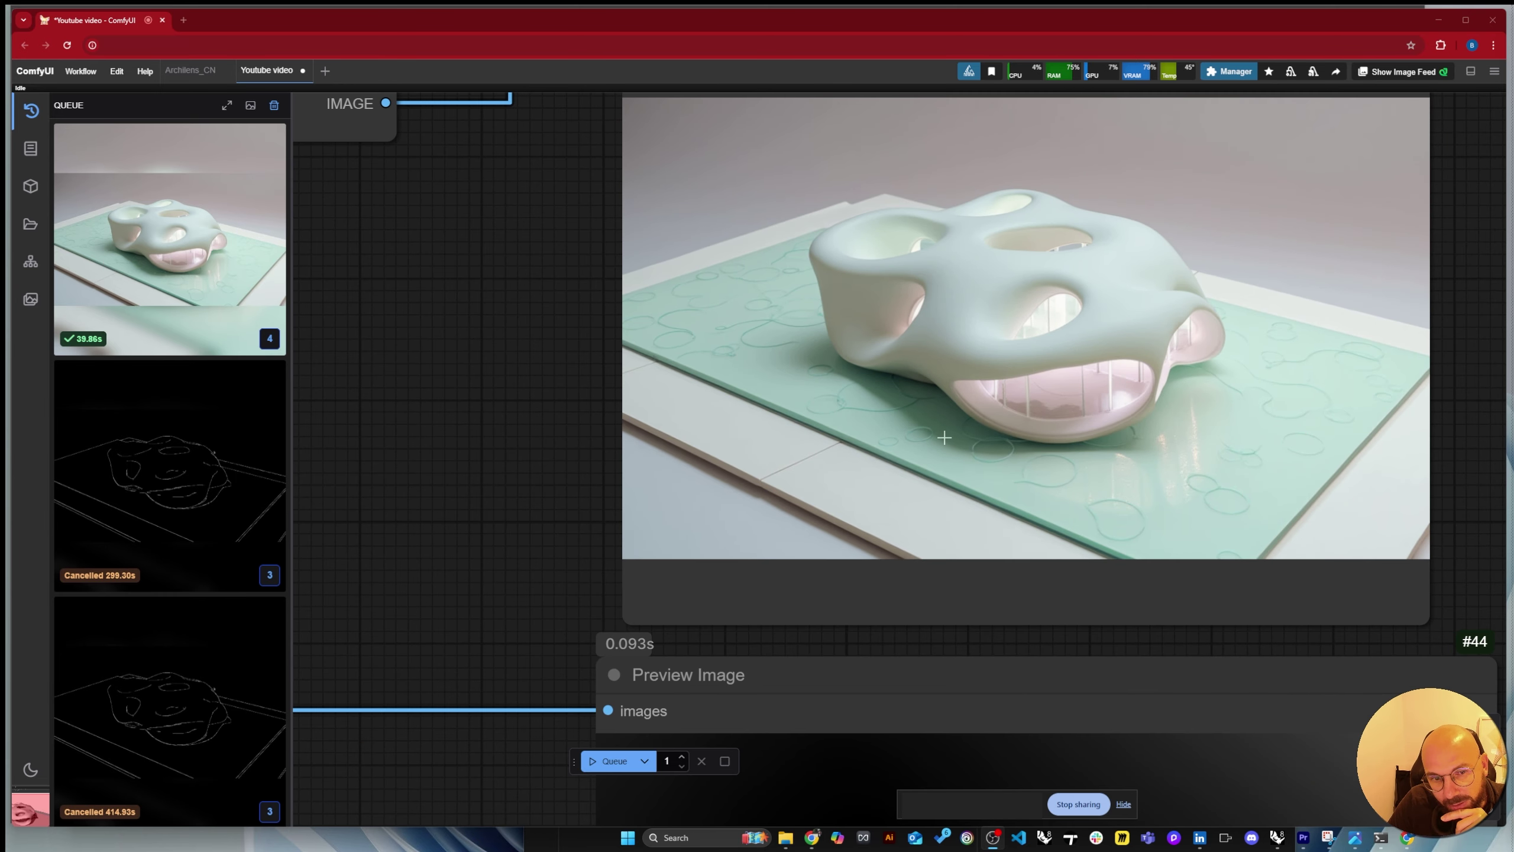
scroll(1208, 411, "down", 6)
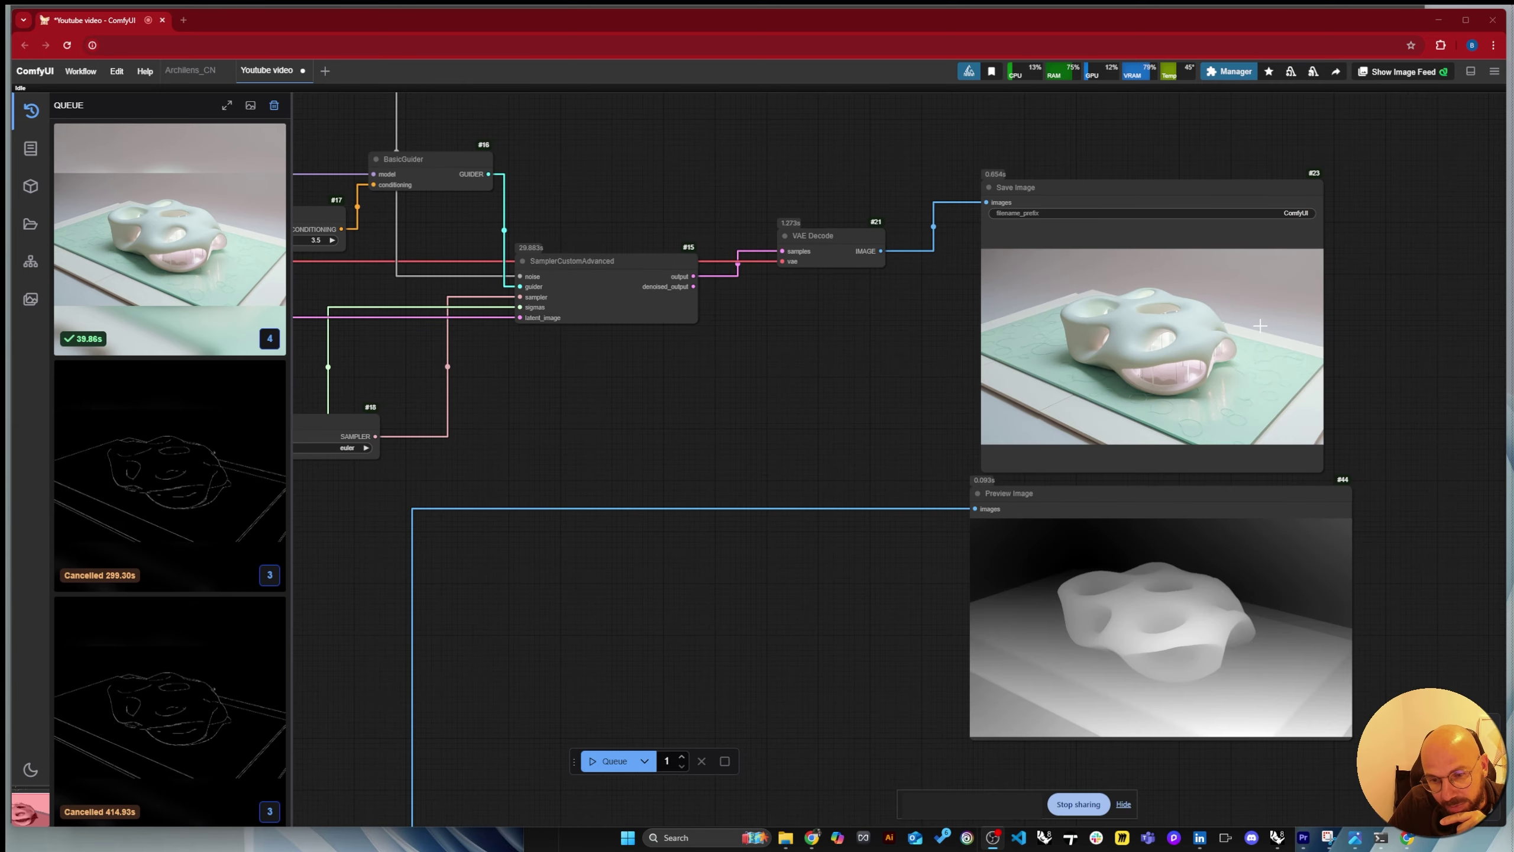
scroll(1260, 325, "up", 6)
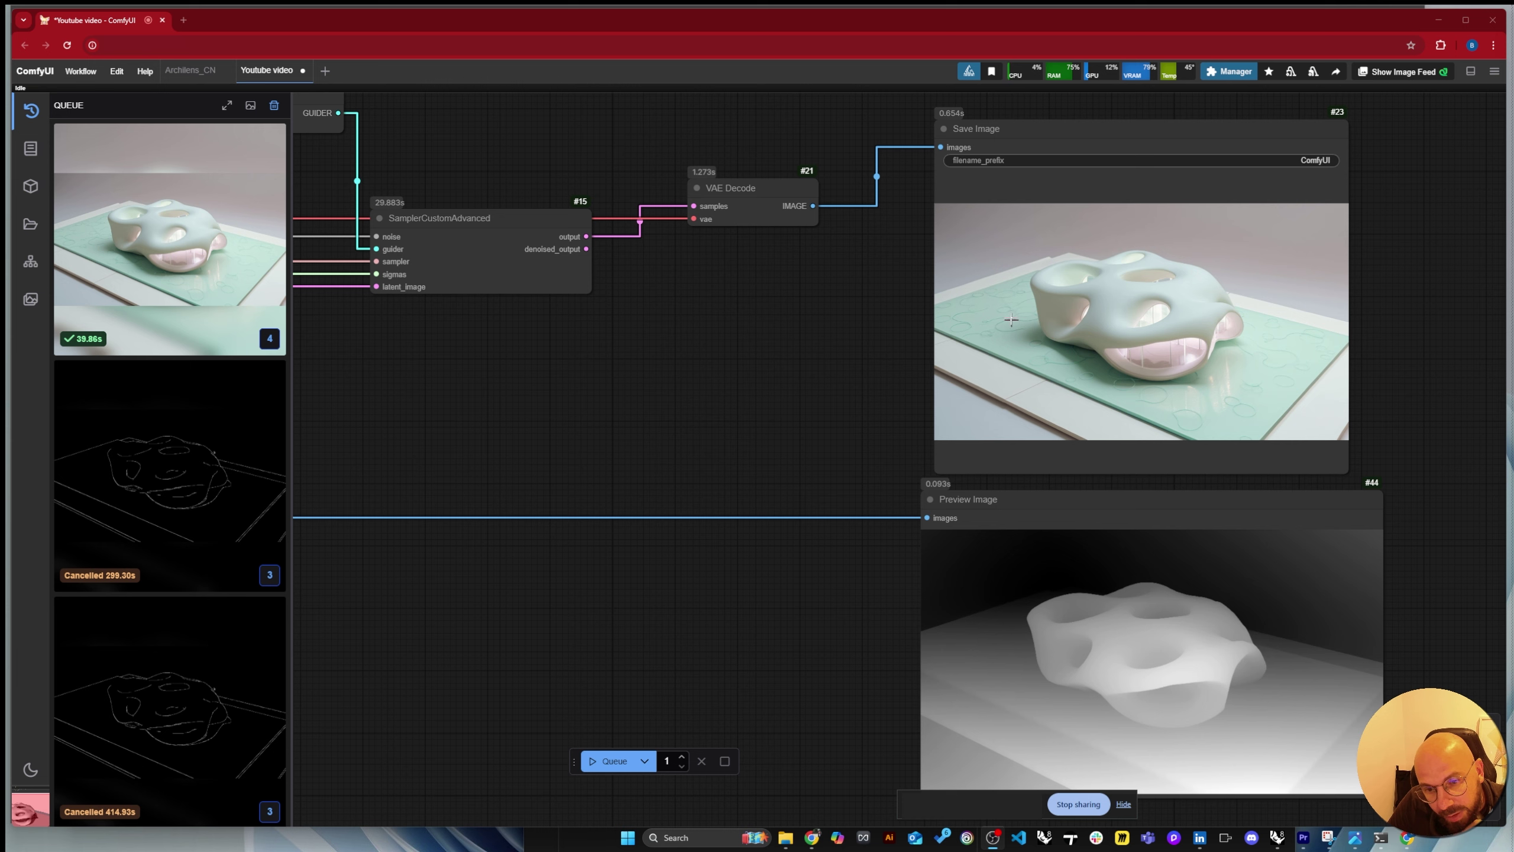
scroll(1180, 286, "up", 2)
scroll(1231, 340, "down", 8)
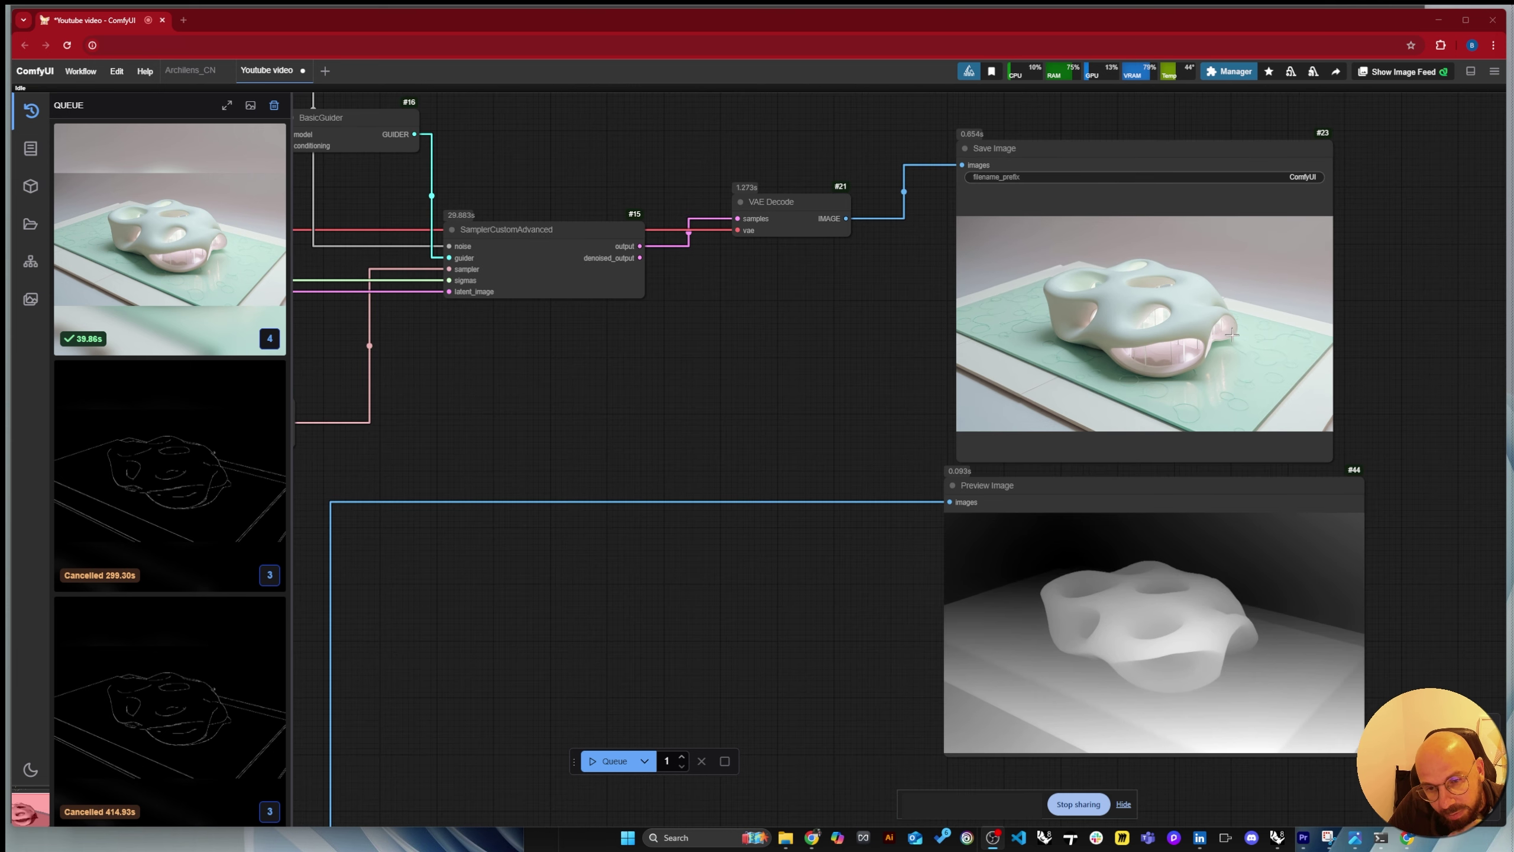
scroll(1232, 340, "down", 5)
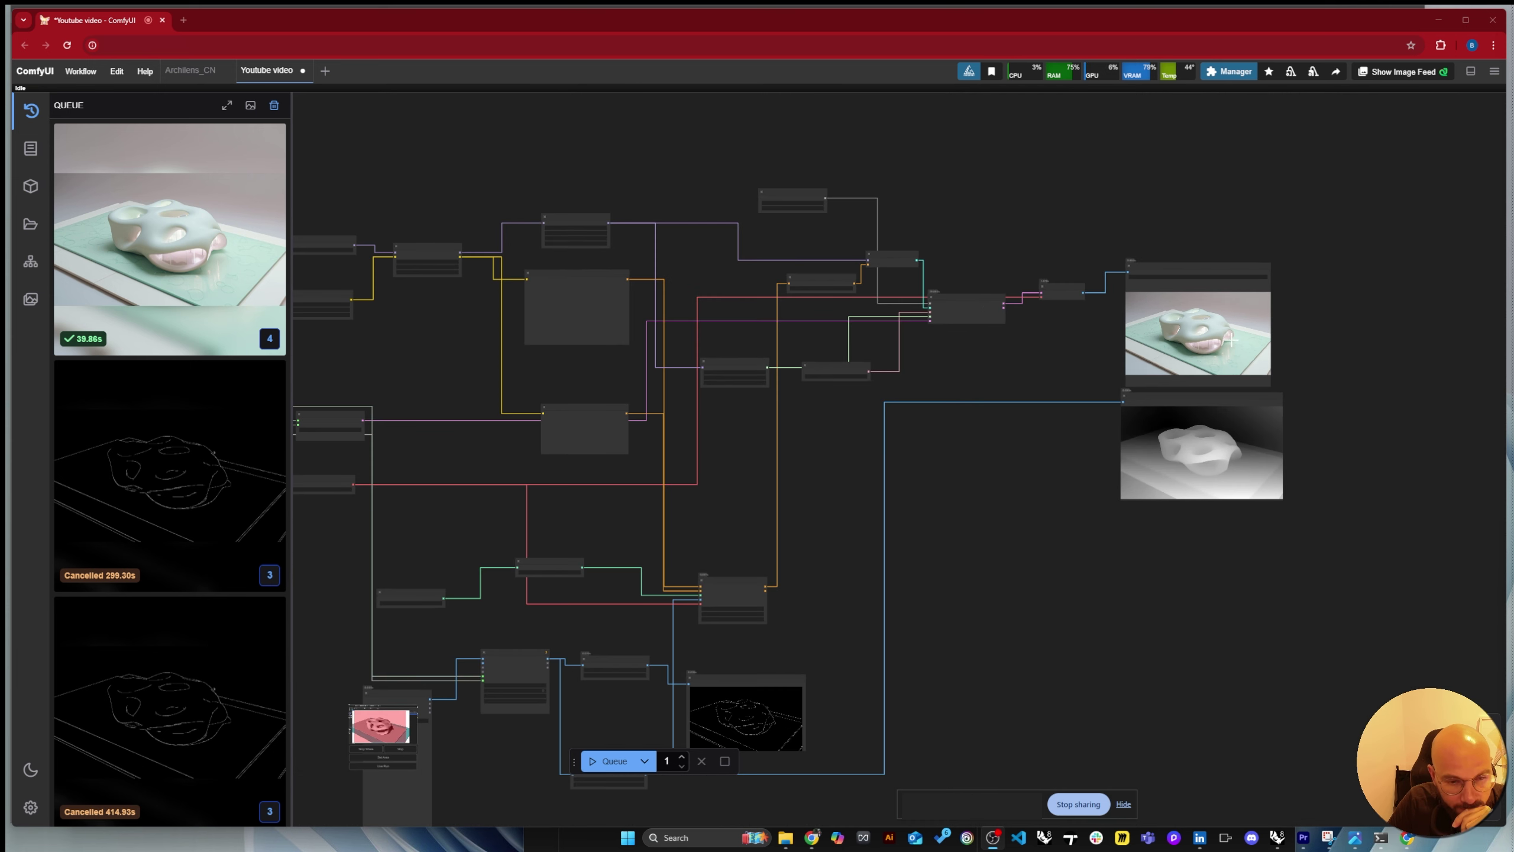
scroll(1231, 340, "up", 6)
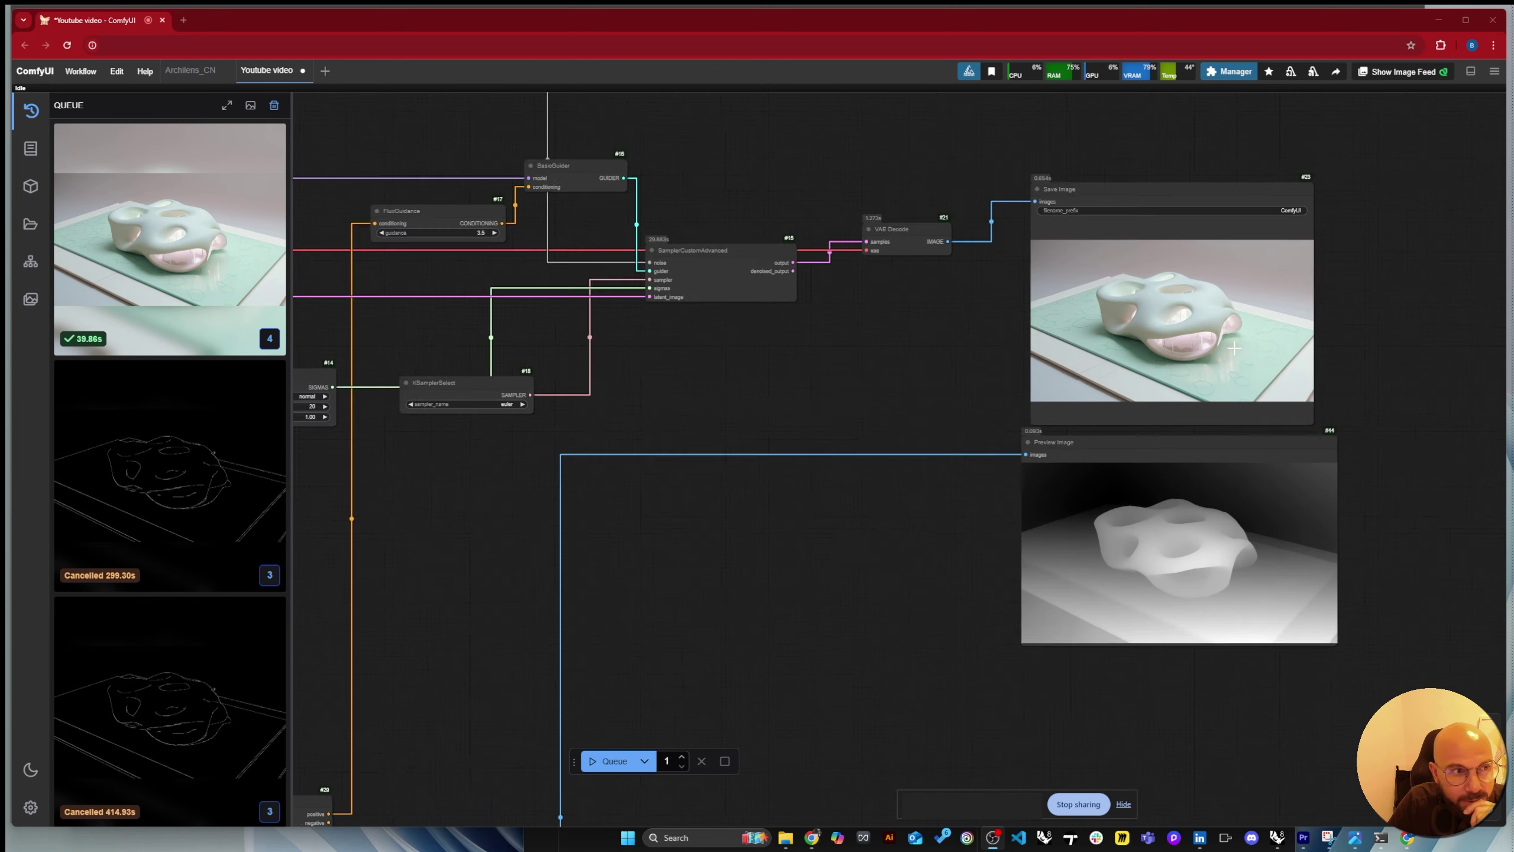
In the positive prompt, replace the water wording after "white card," with "surended by a platform in light Blue translucent polycarbonate".
scroll(1233, 349, "down", 5)
scroll(547, 297, "up", 7)
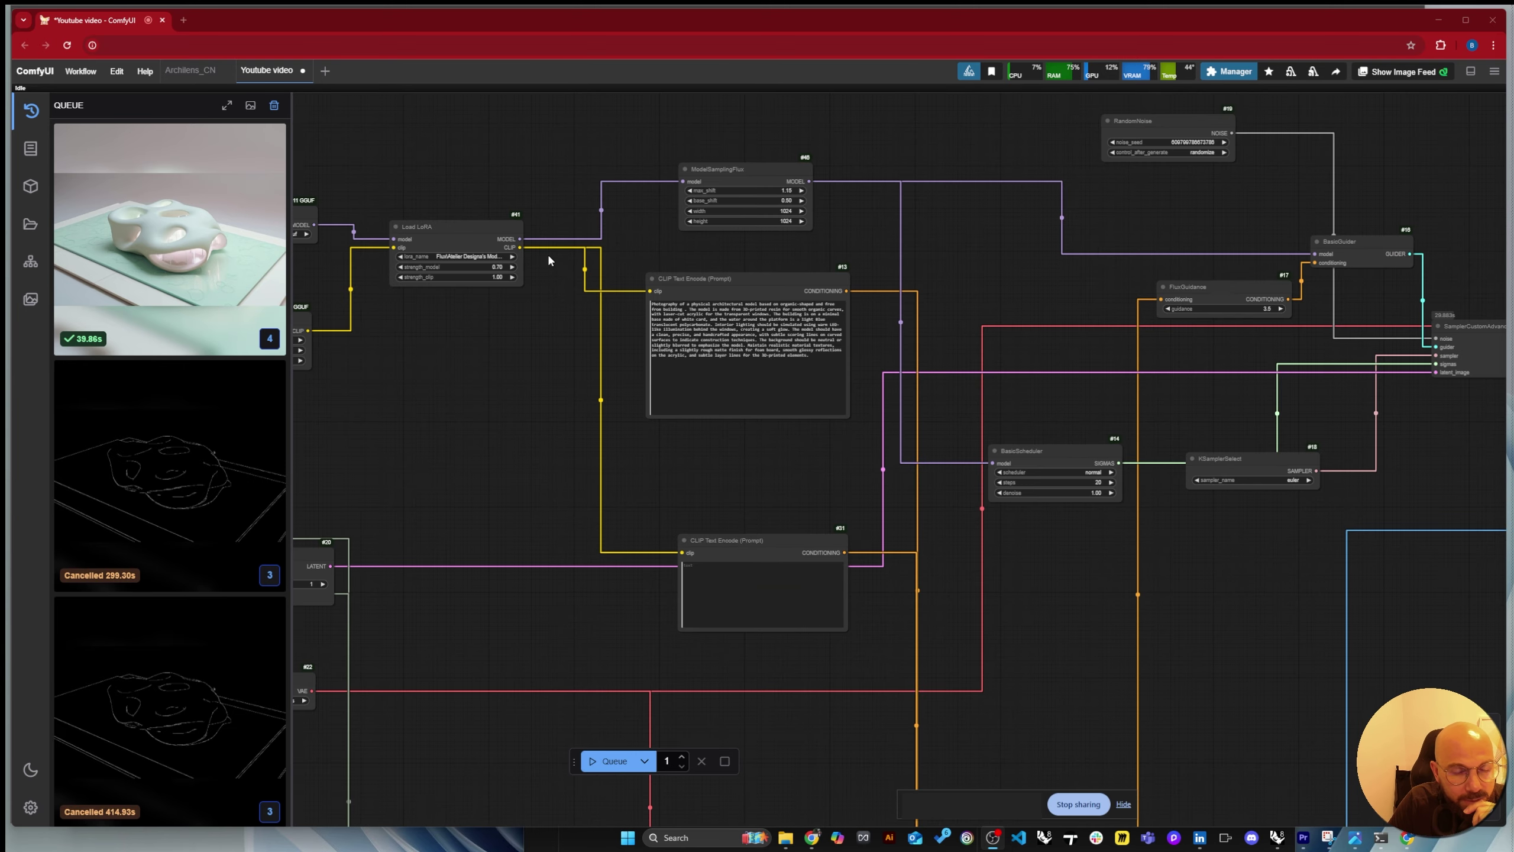
scroll(548, 260, "up", 10)
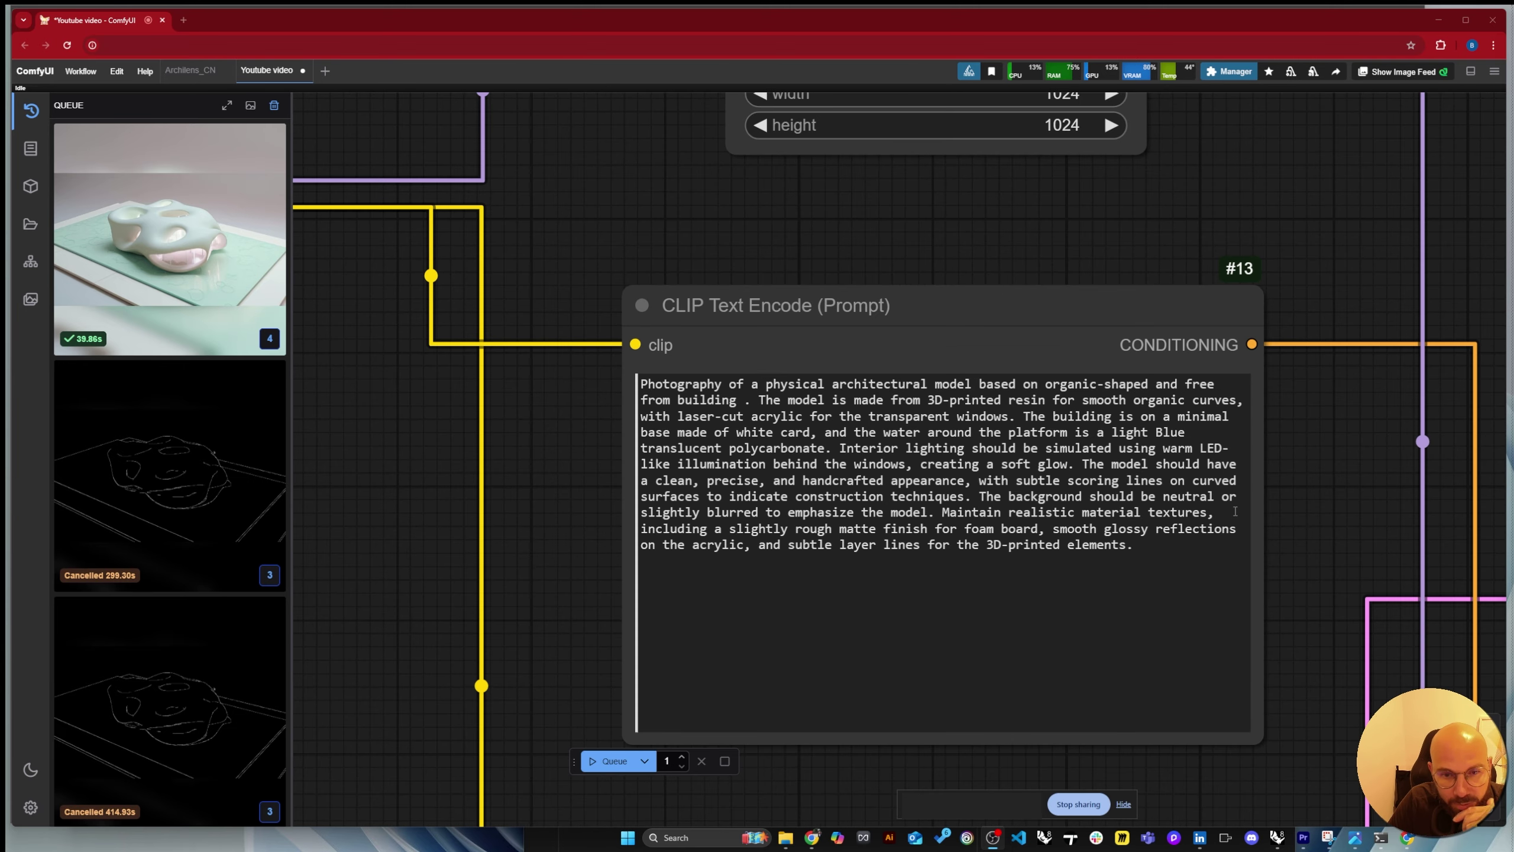
scroll(1300, 589, "up", 2)
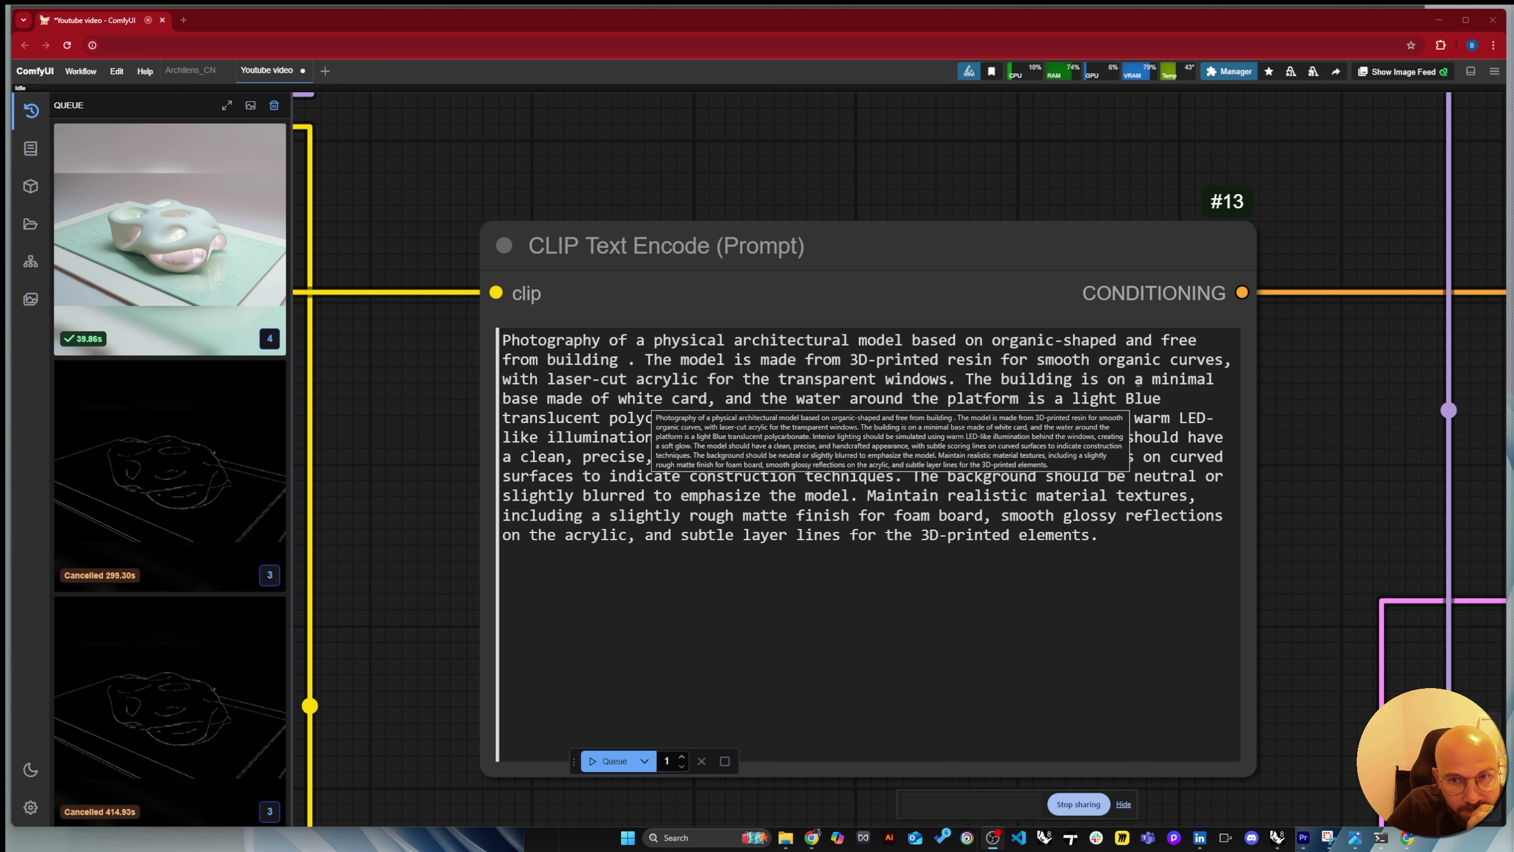
left_click(724, 399)
type("surended by a")
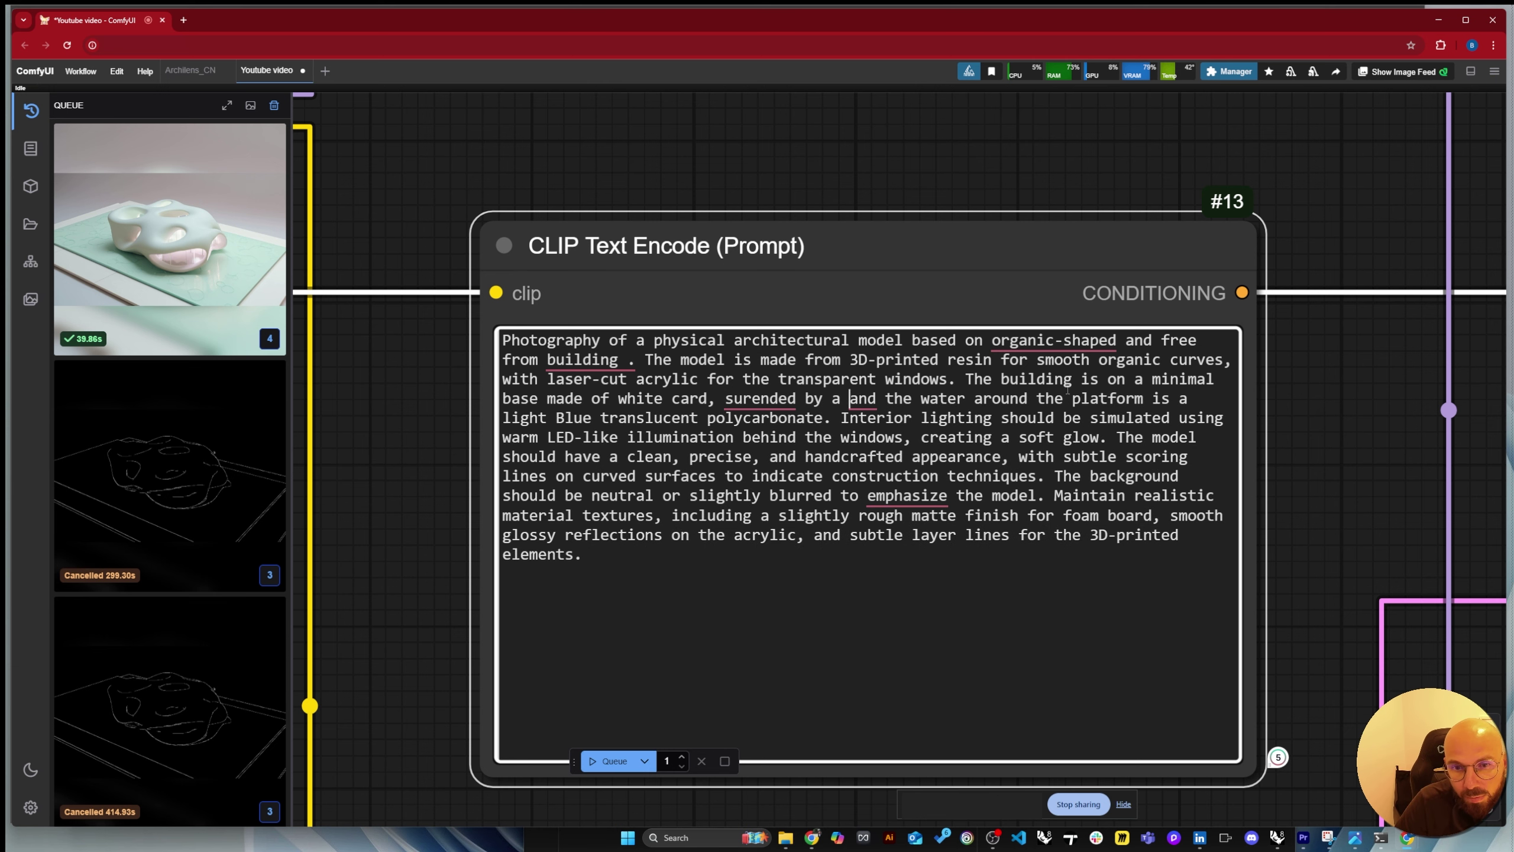
left_click(964, 399)
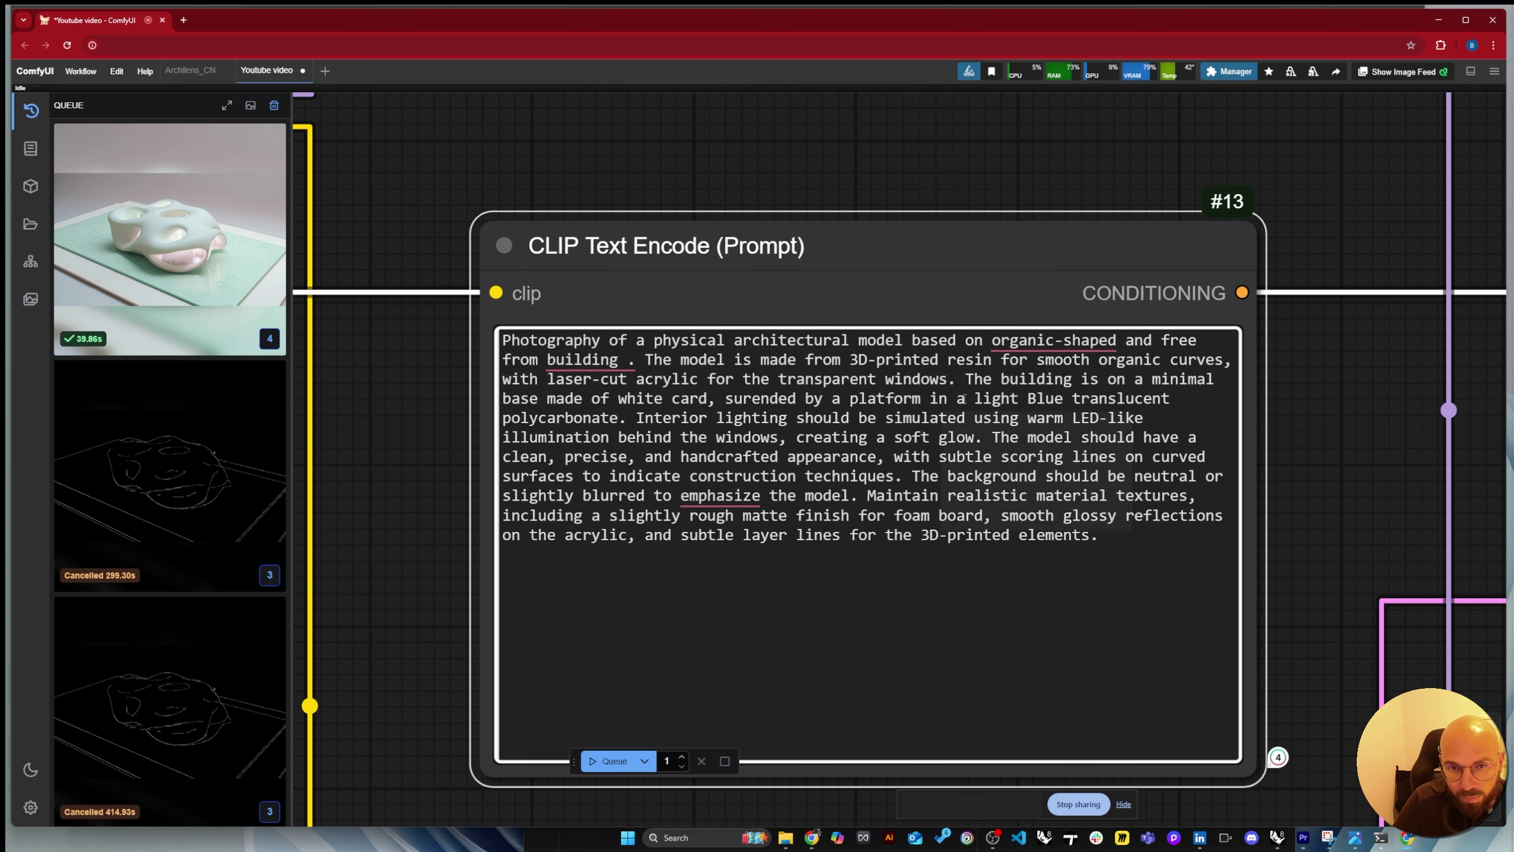
key("BackSpace")
key("BackSpace")
Add "to represent the water around the pier" after "translucent polycarbonate" in the positive prompt.
left_click(630, 418)
type("to represent the w")
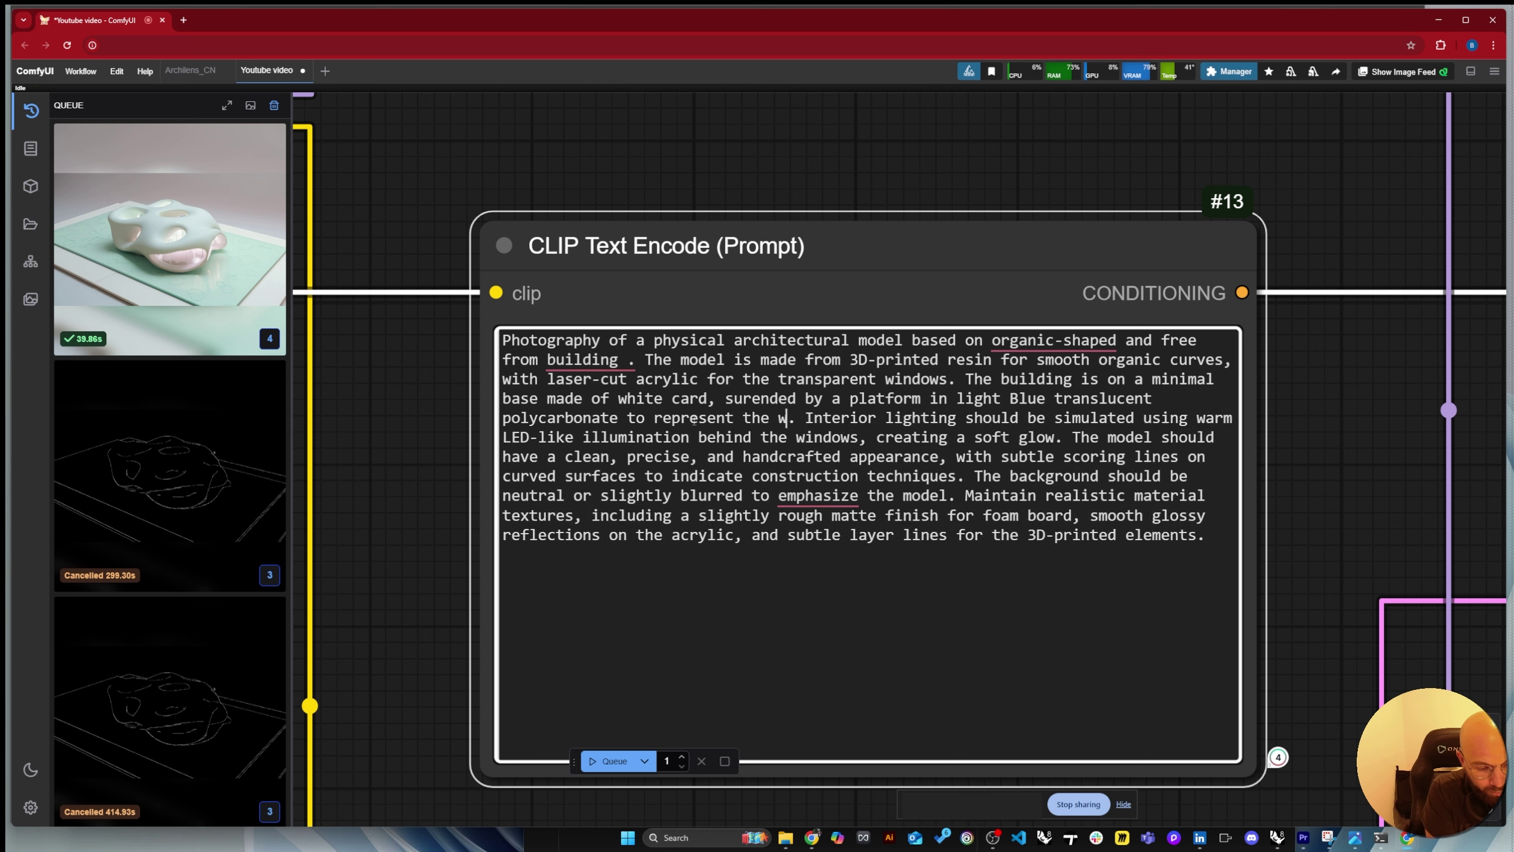
type("ater around the p")
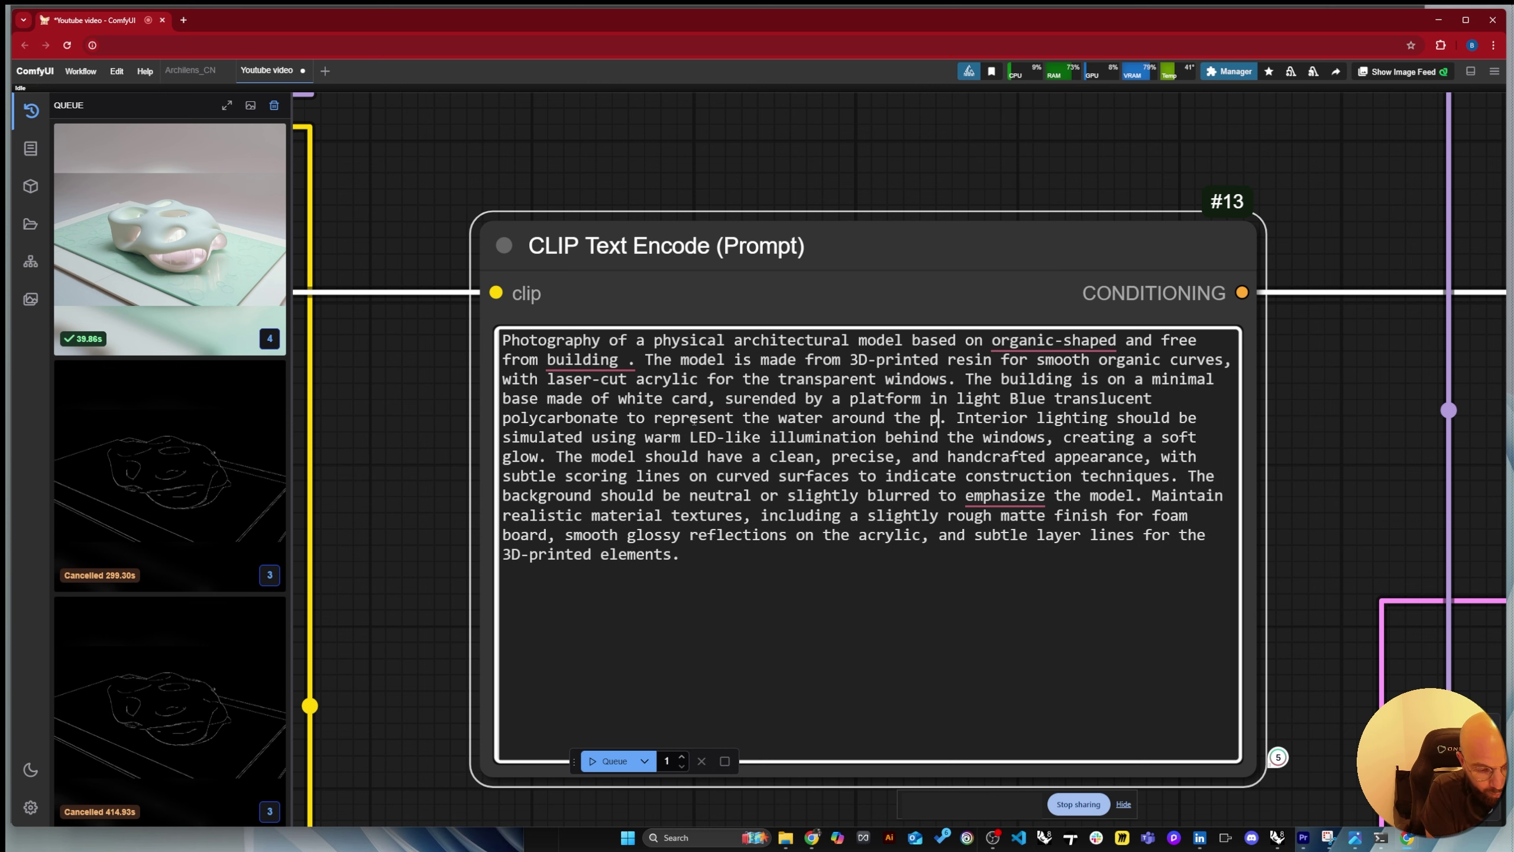
type("ier")
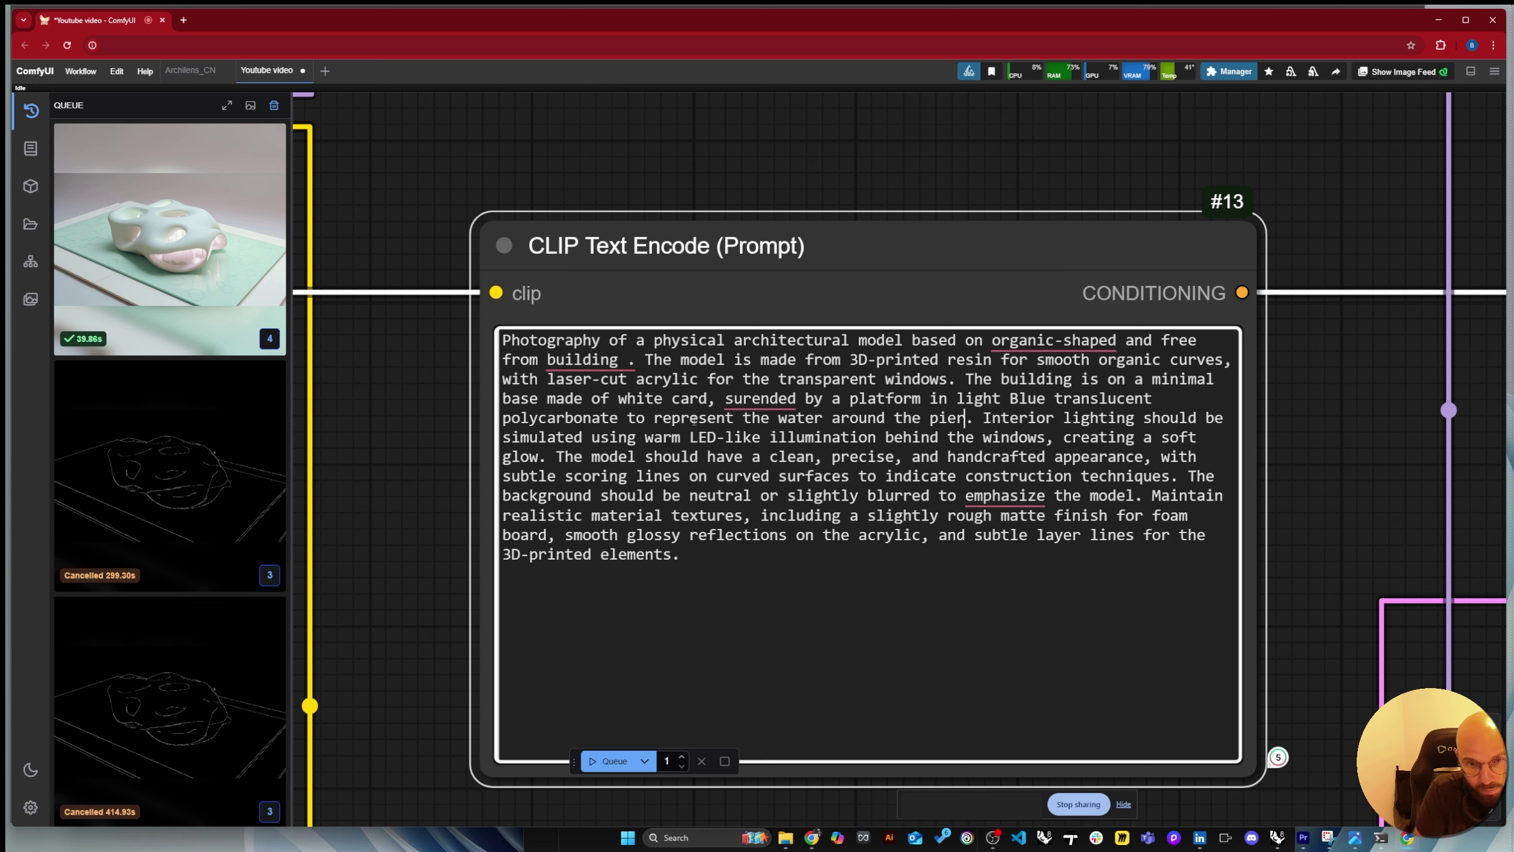
Queue the workflow with the reworded prompt.
scroll(435, 394, "down", 5)
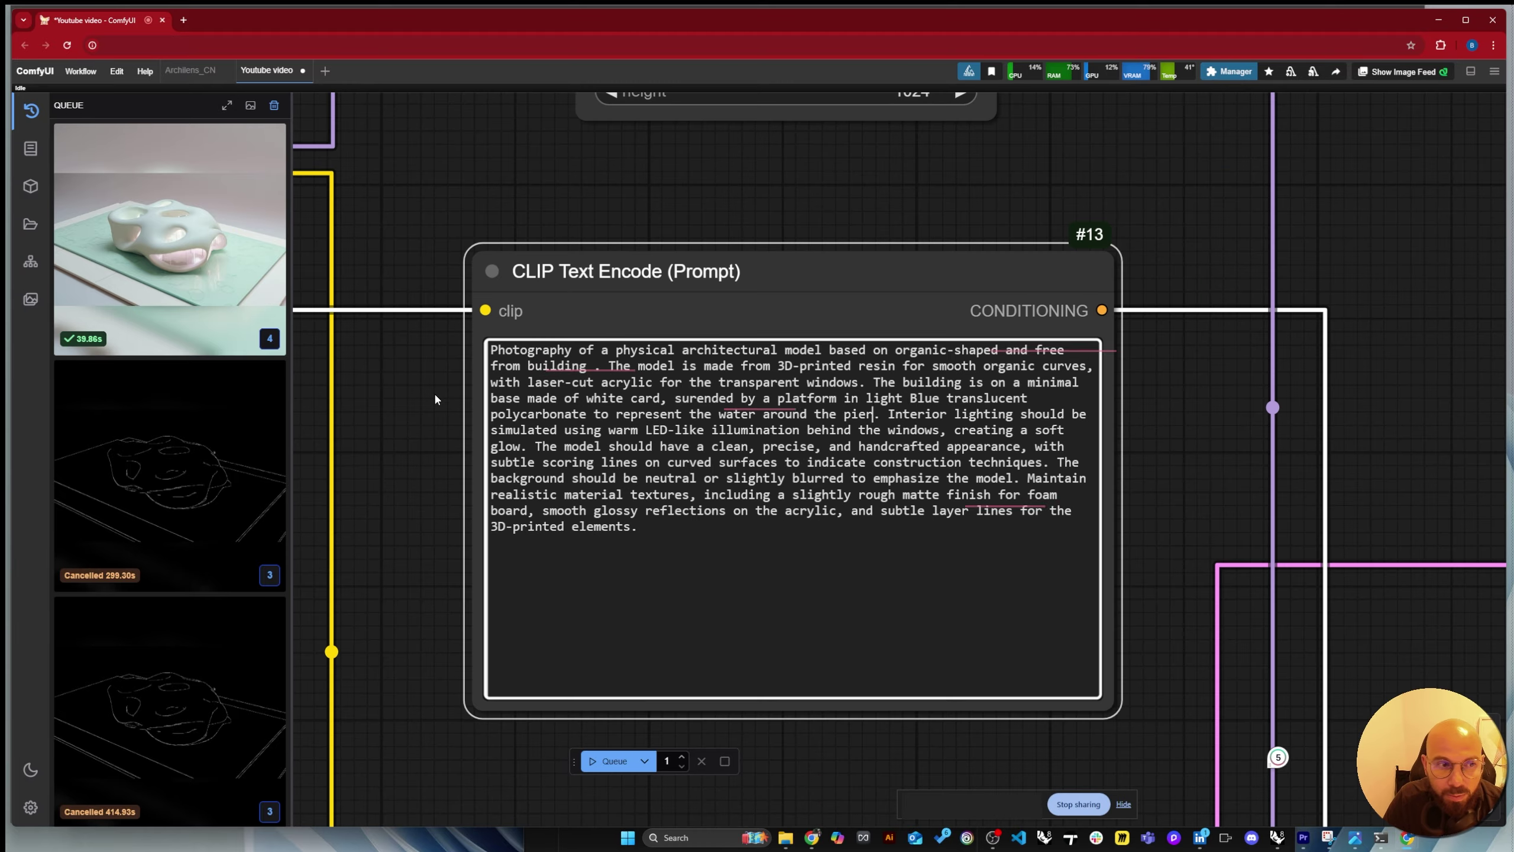
scroll(435, 391, "down", 5)
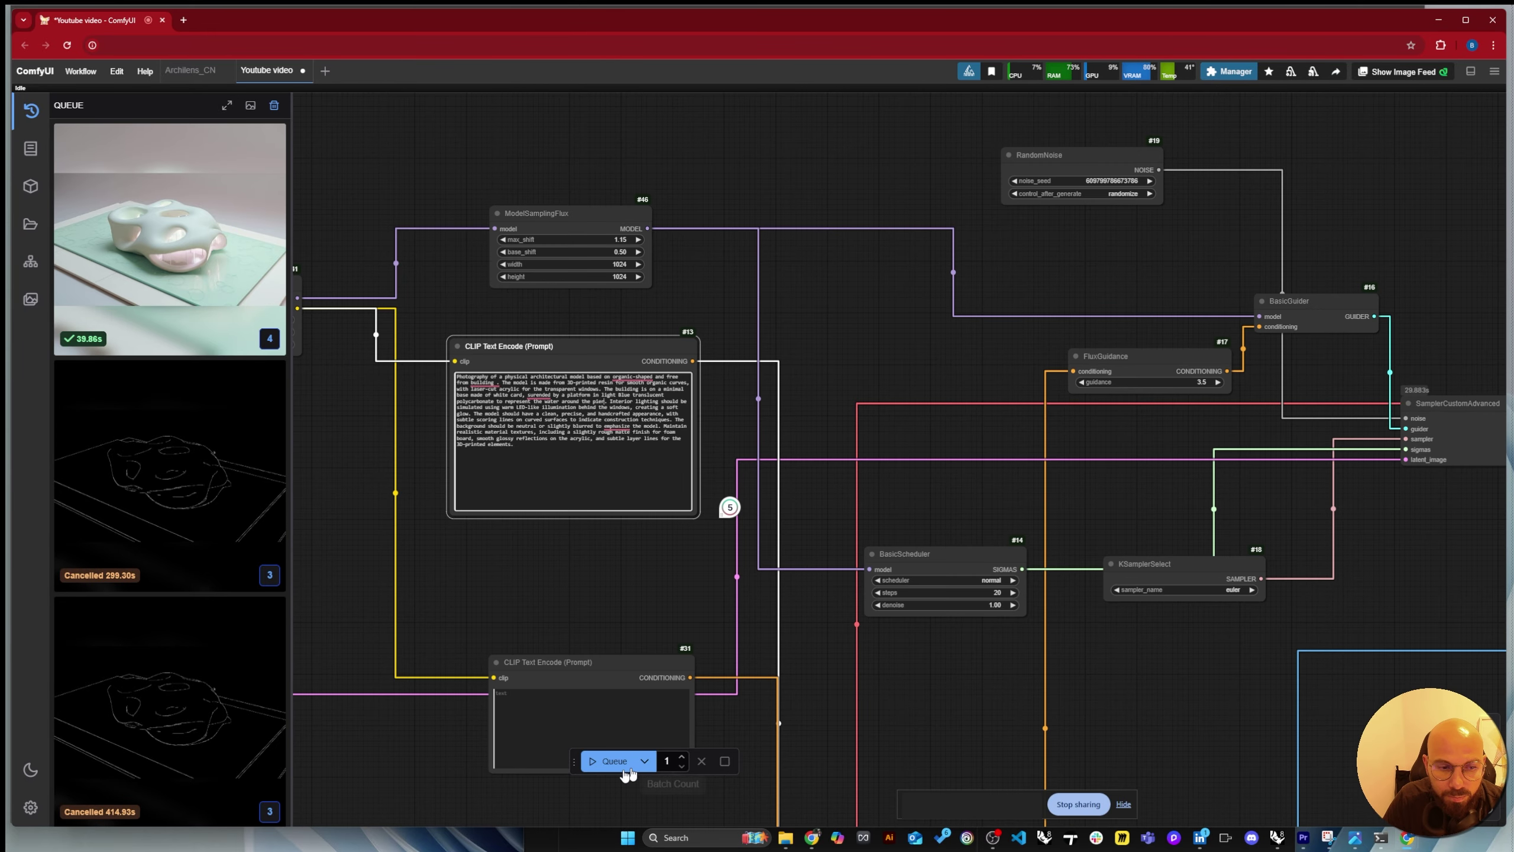
left_click(605, 762)
Examine the image from the reworded prompt, checking the building's shape and the water platform against the depth map.
scroll(566, 305, "down", 1)
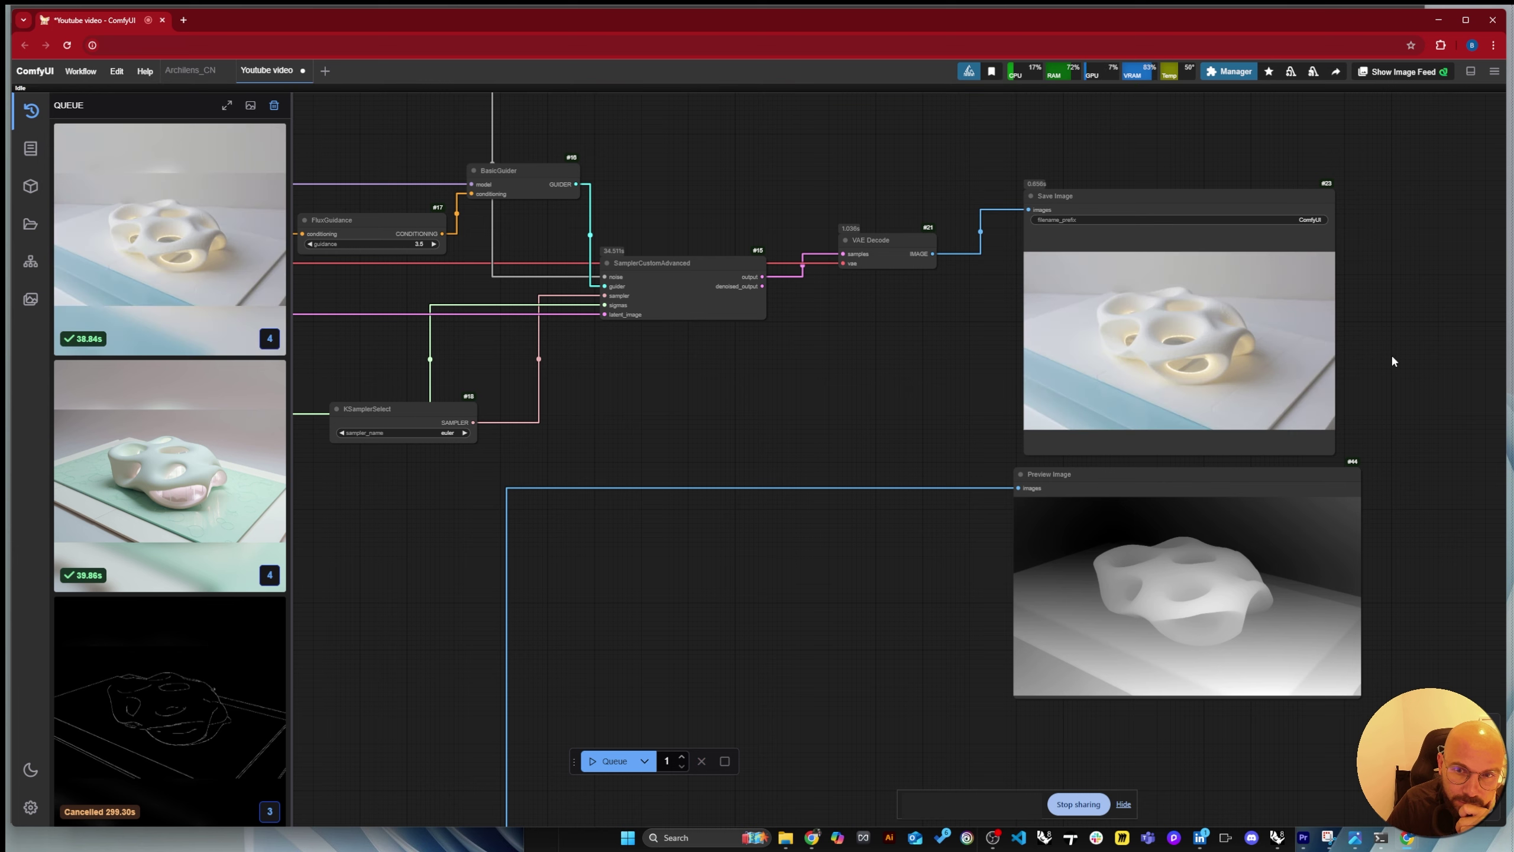
scroll(1276, 358, "up", 7)
scroll(1268, 368, "up", 1)
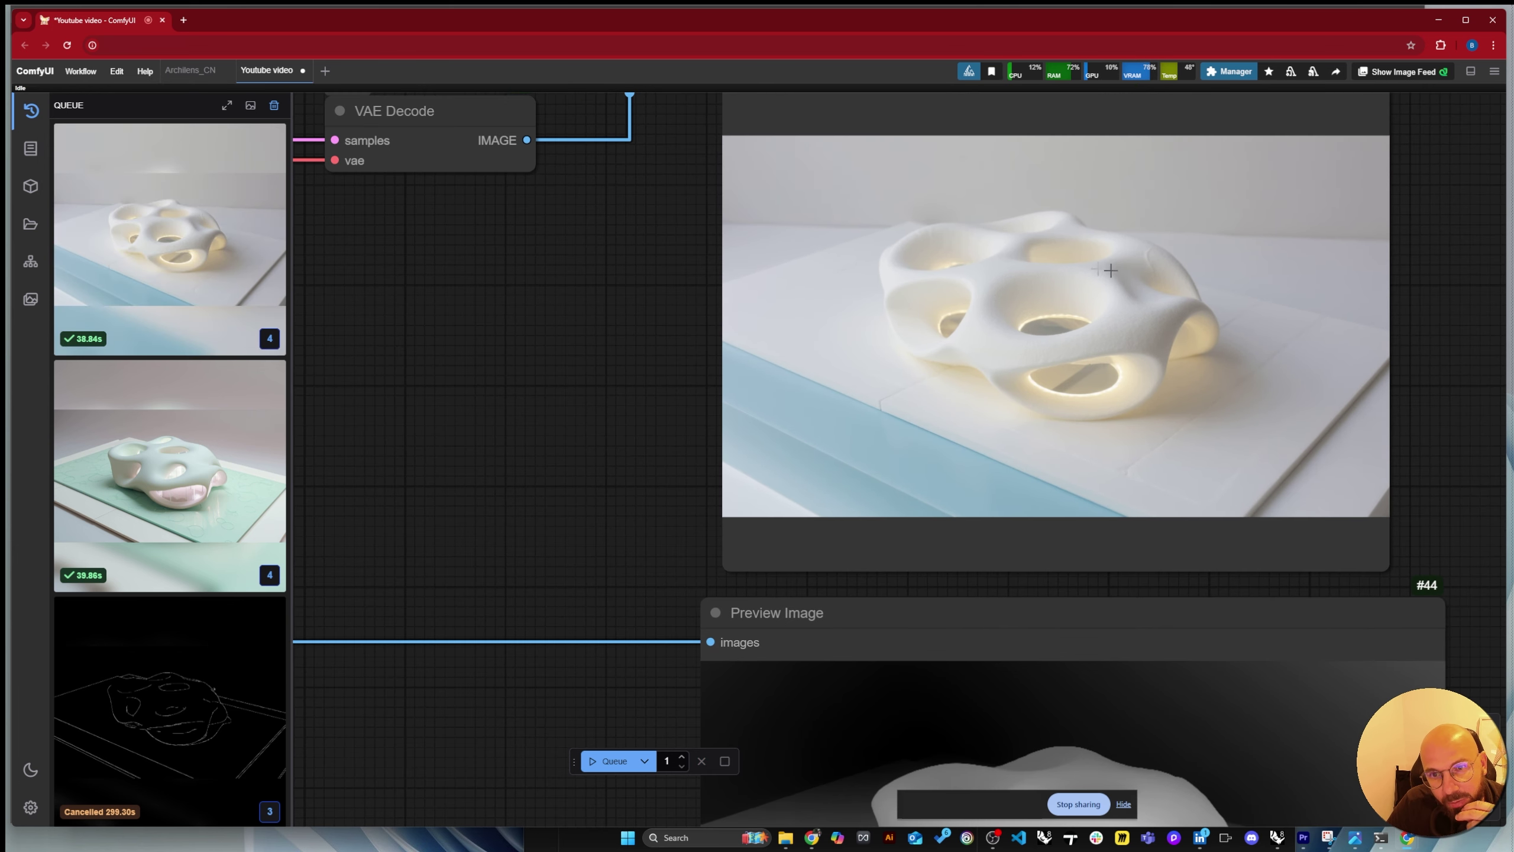
scroll(1307, 392, "down", 2)
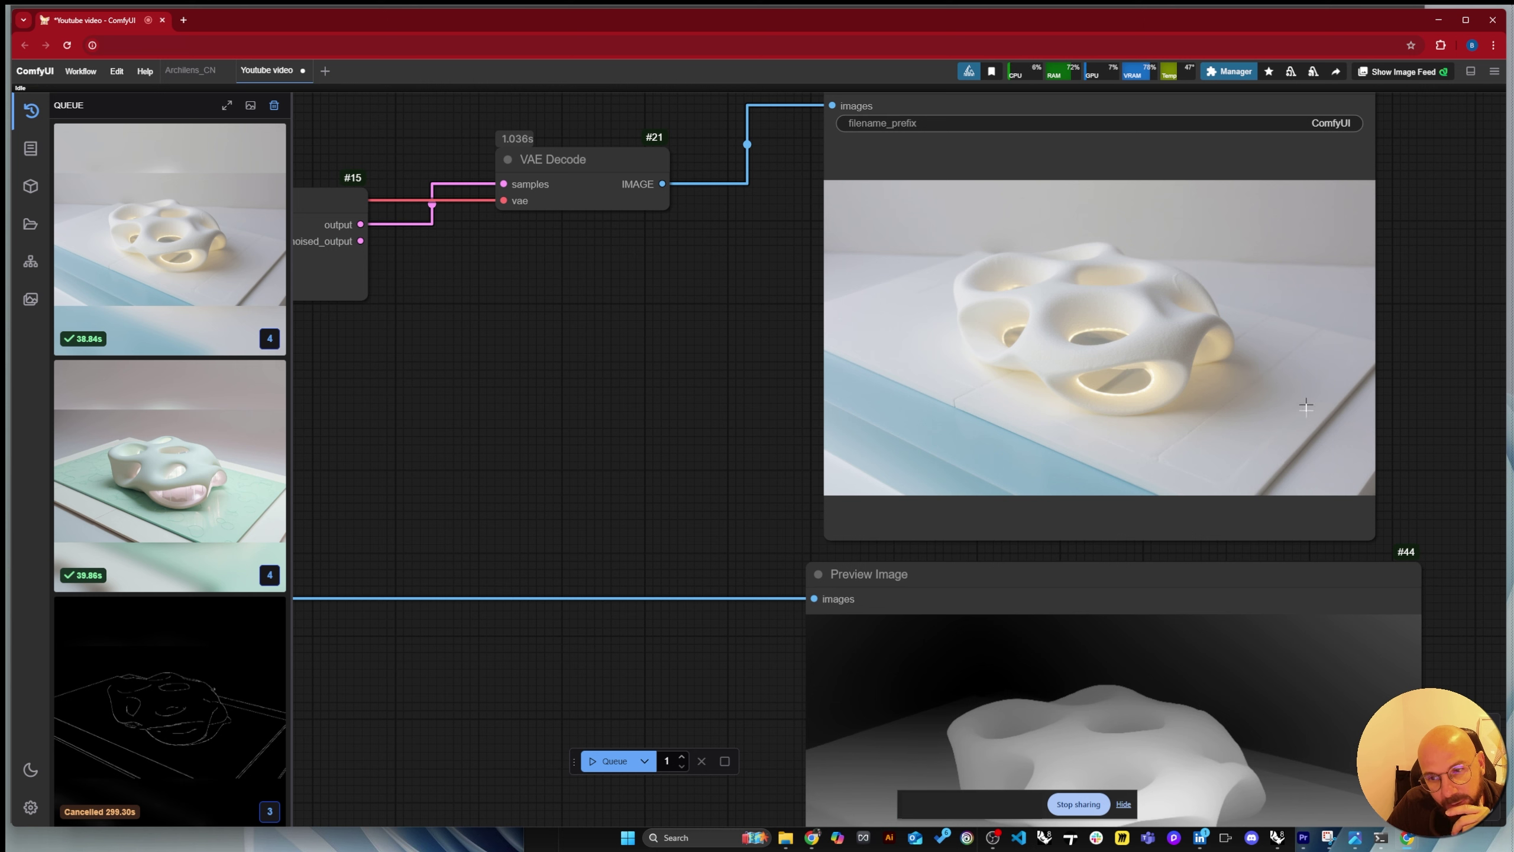
scroll(1014, 478, "up", 1)
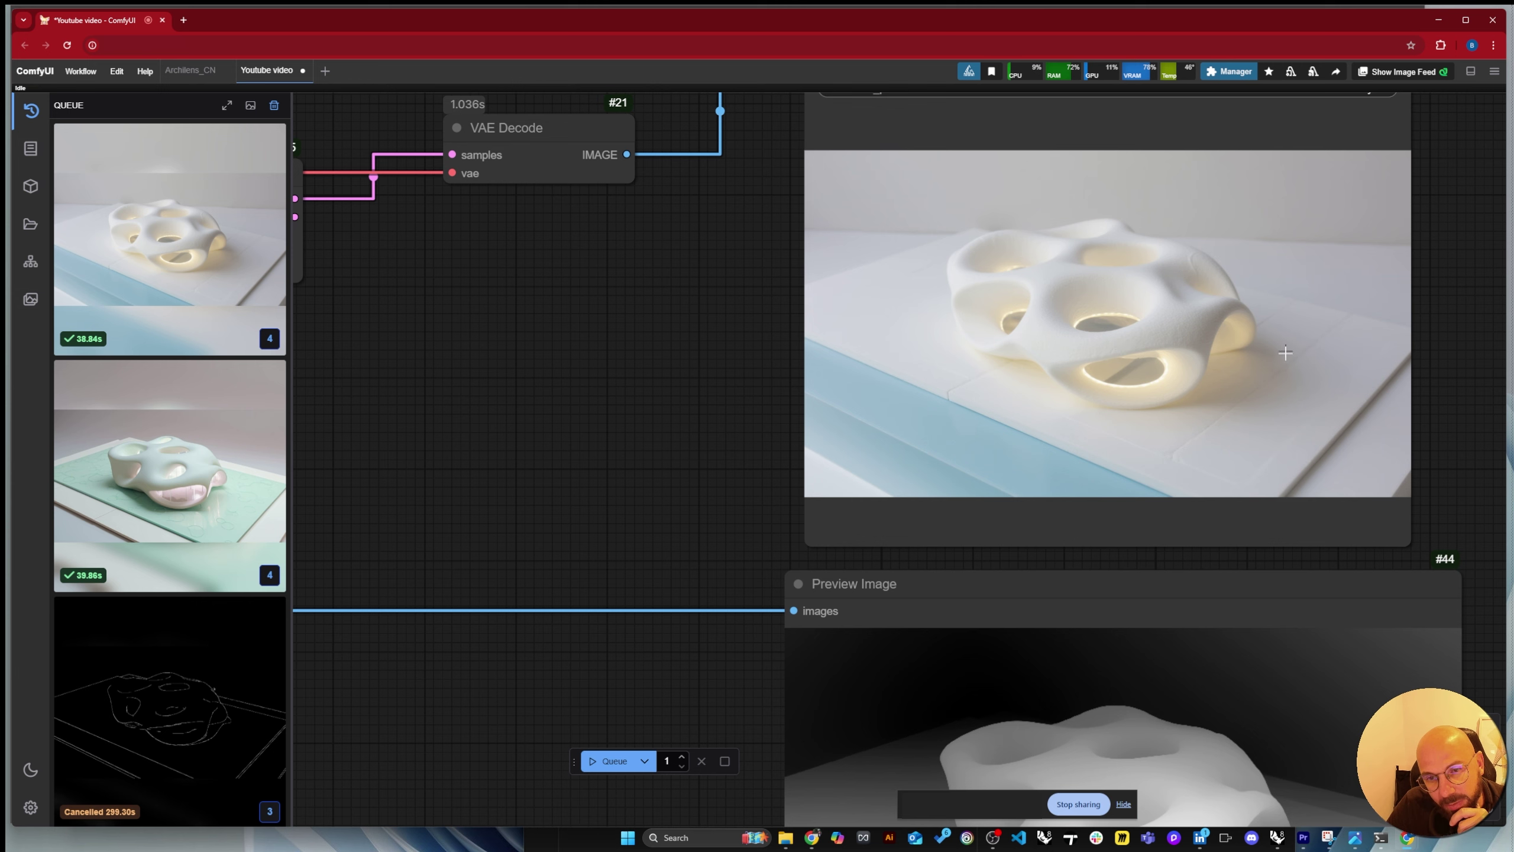
scroll(1286, 353, "down", 4)
scroll(1285, 355, "up", 7)
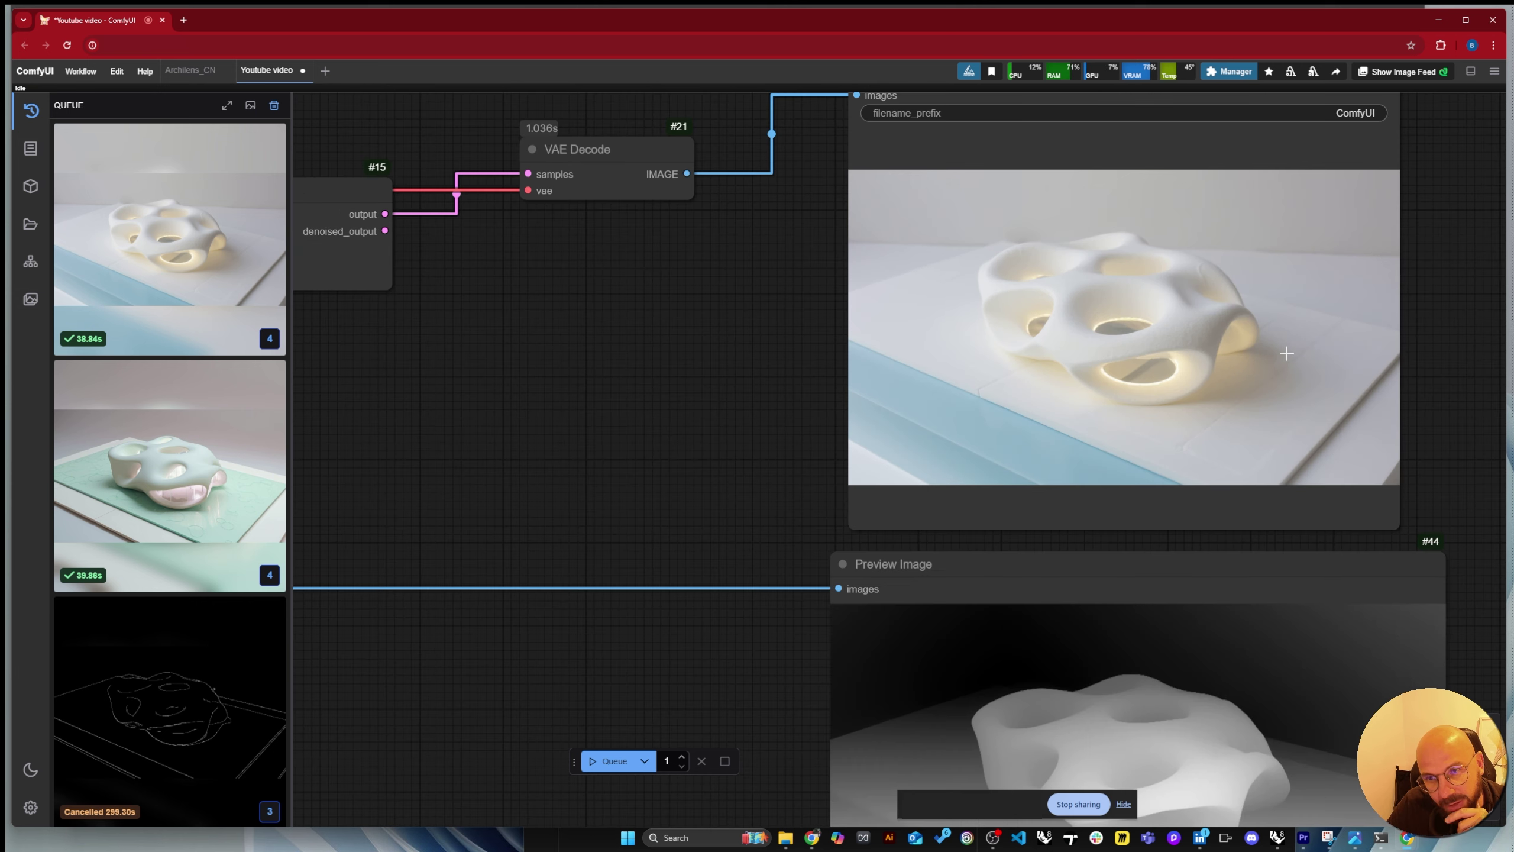
scroll(1121, 327, "down", 5)
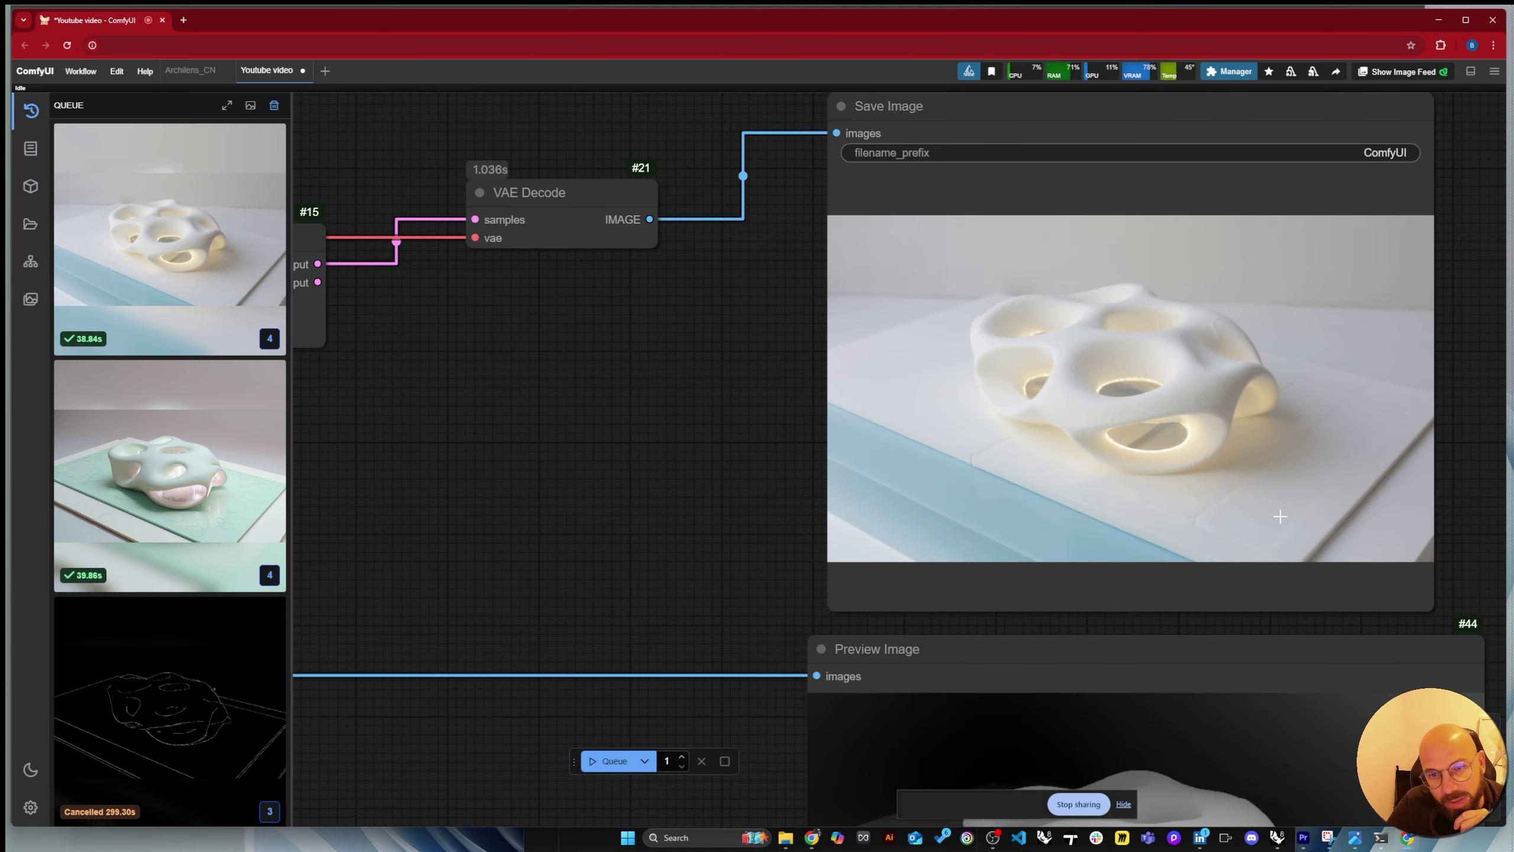
scroll(1341, 364, "down", 6)
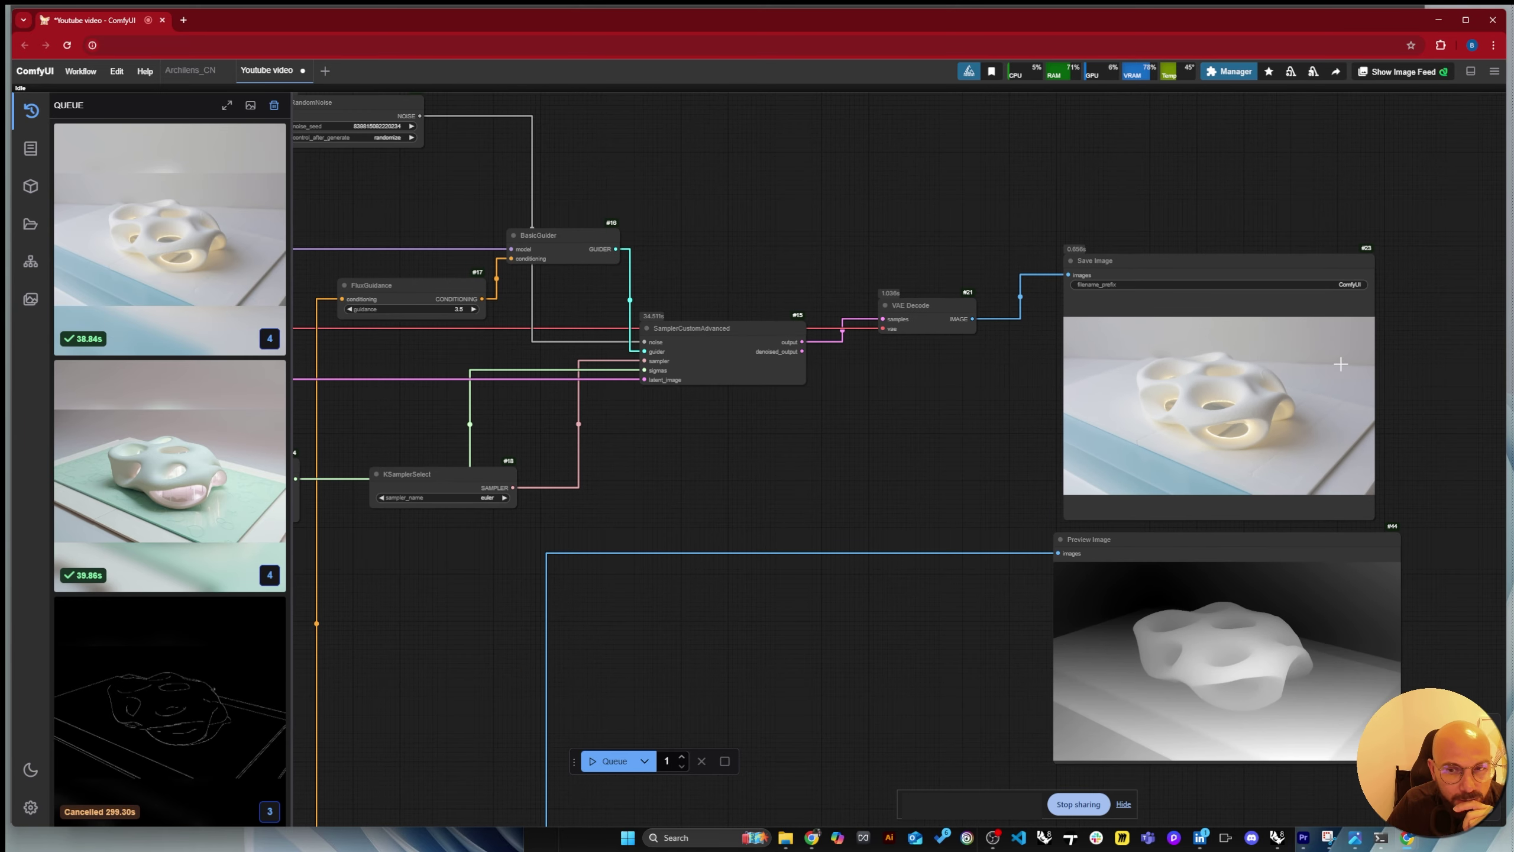
scroll(1267, 328, "up", 10)
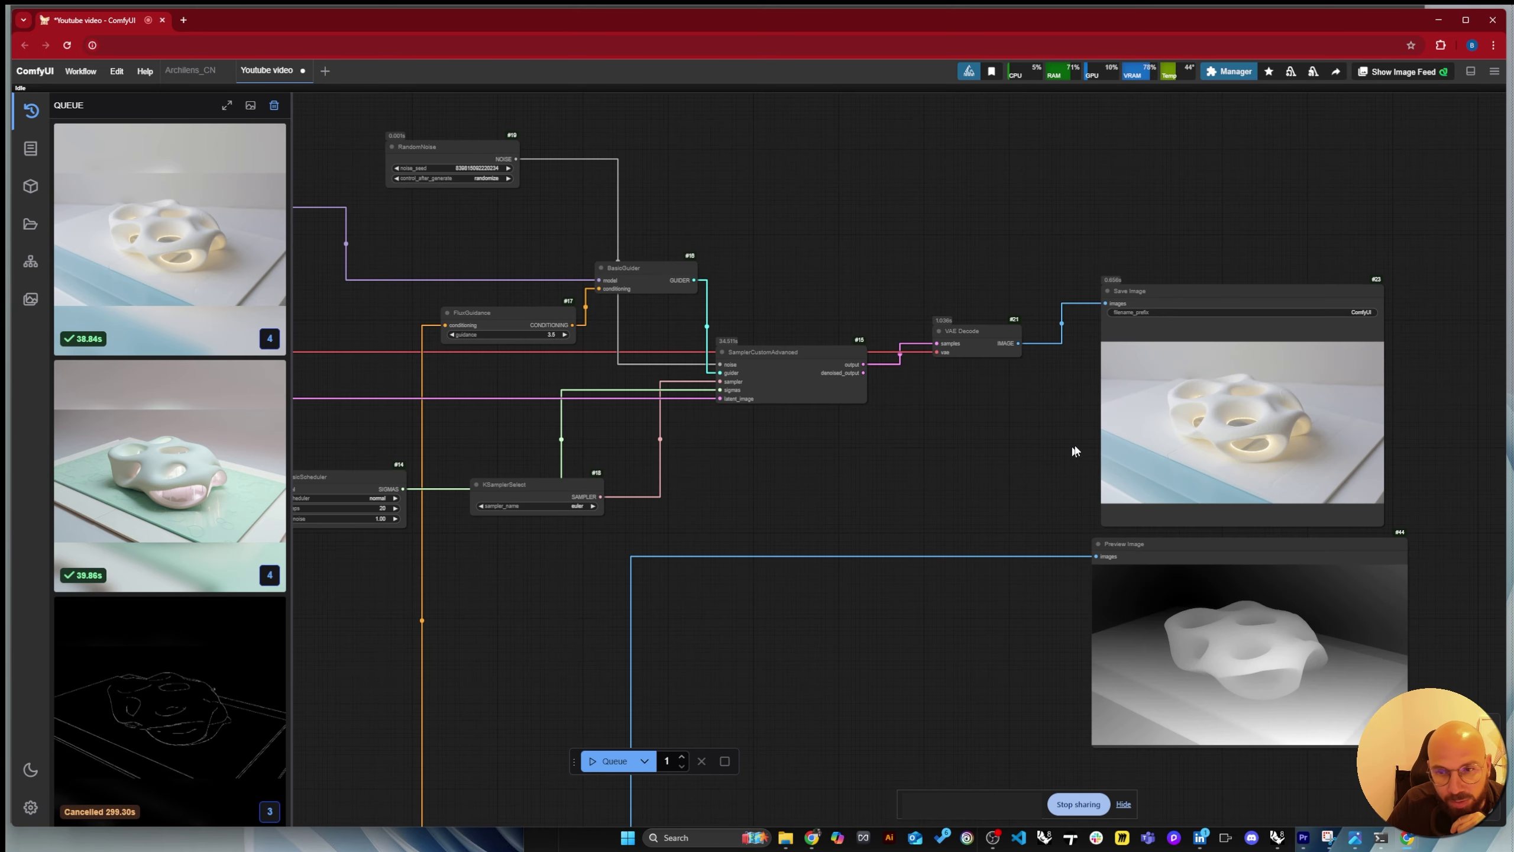
Queue another generation with the same prompt and examine the resulting model image up close.
left_click(609, 761)
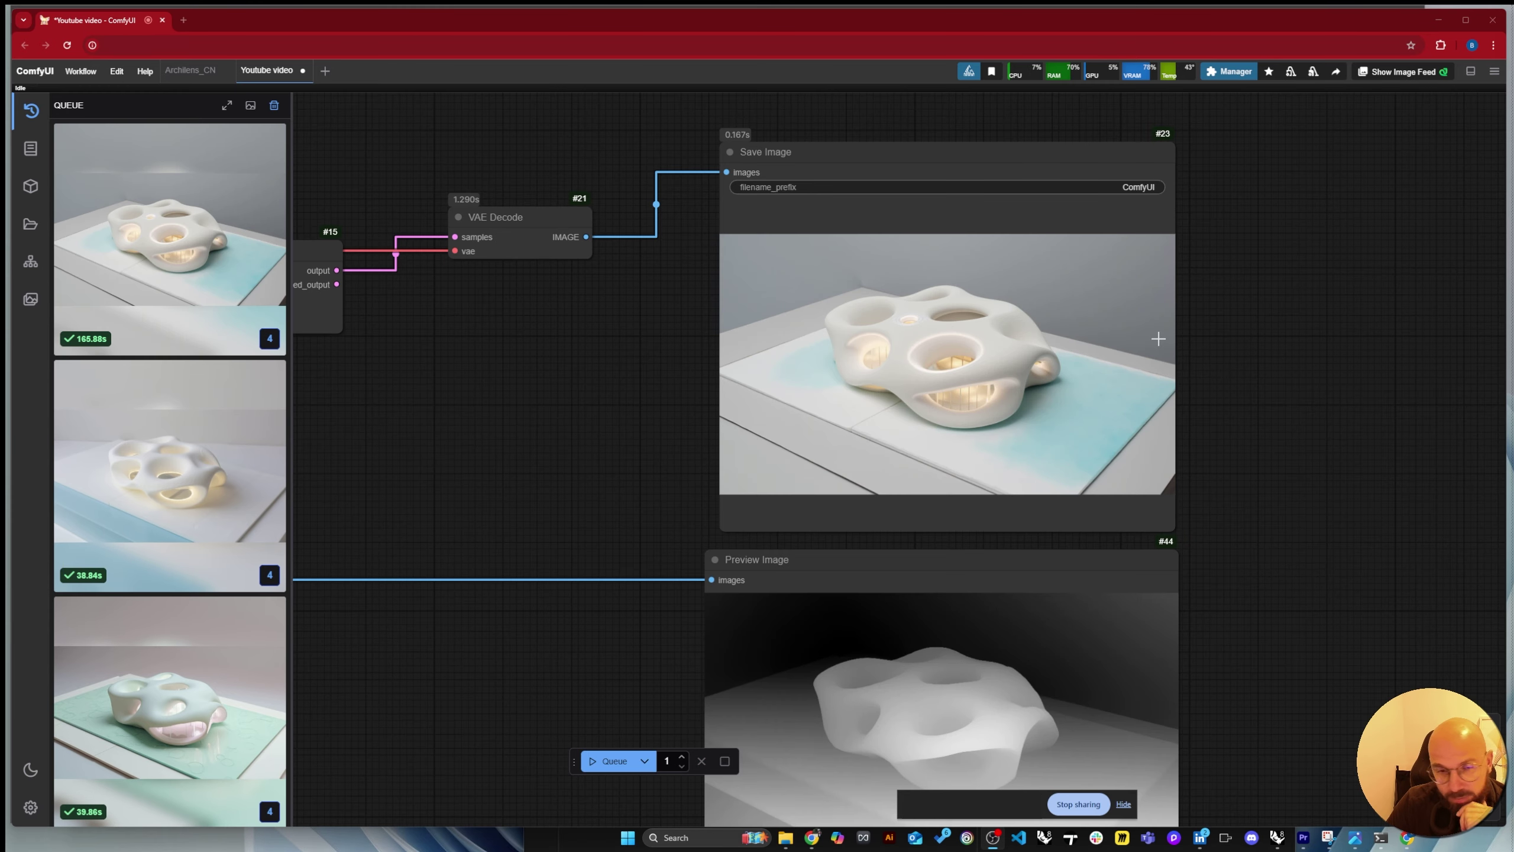
scroll(1253, 335, "down", 3)
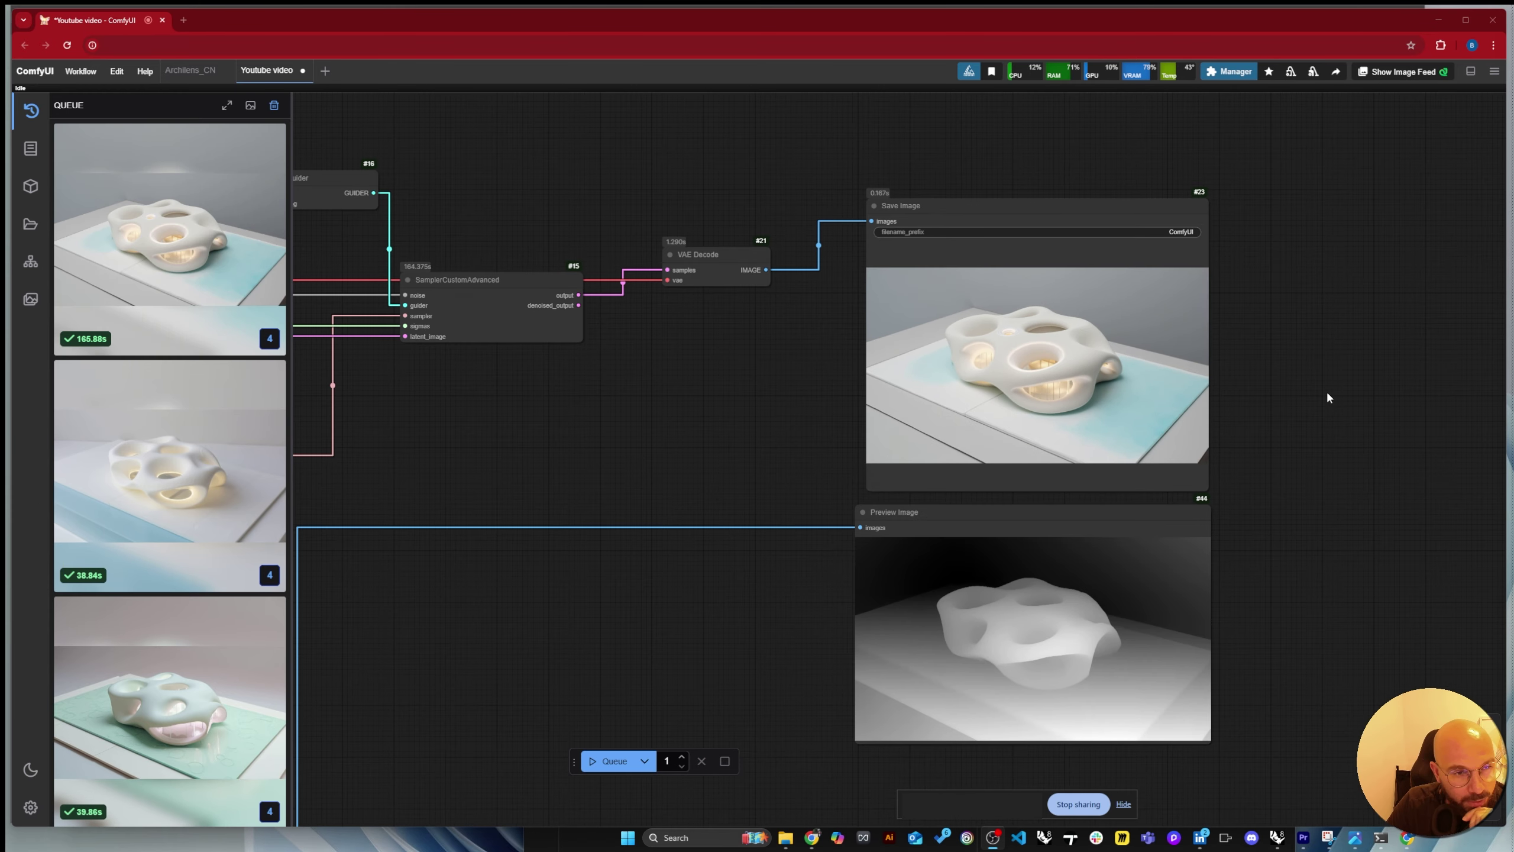
scroll(1193, 334, "up", 8)
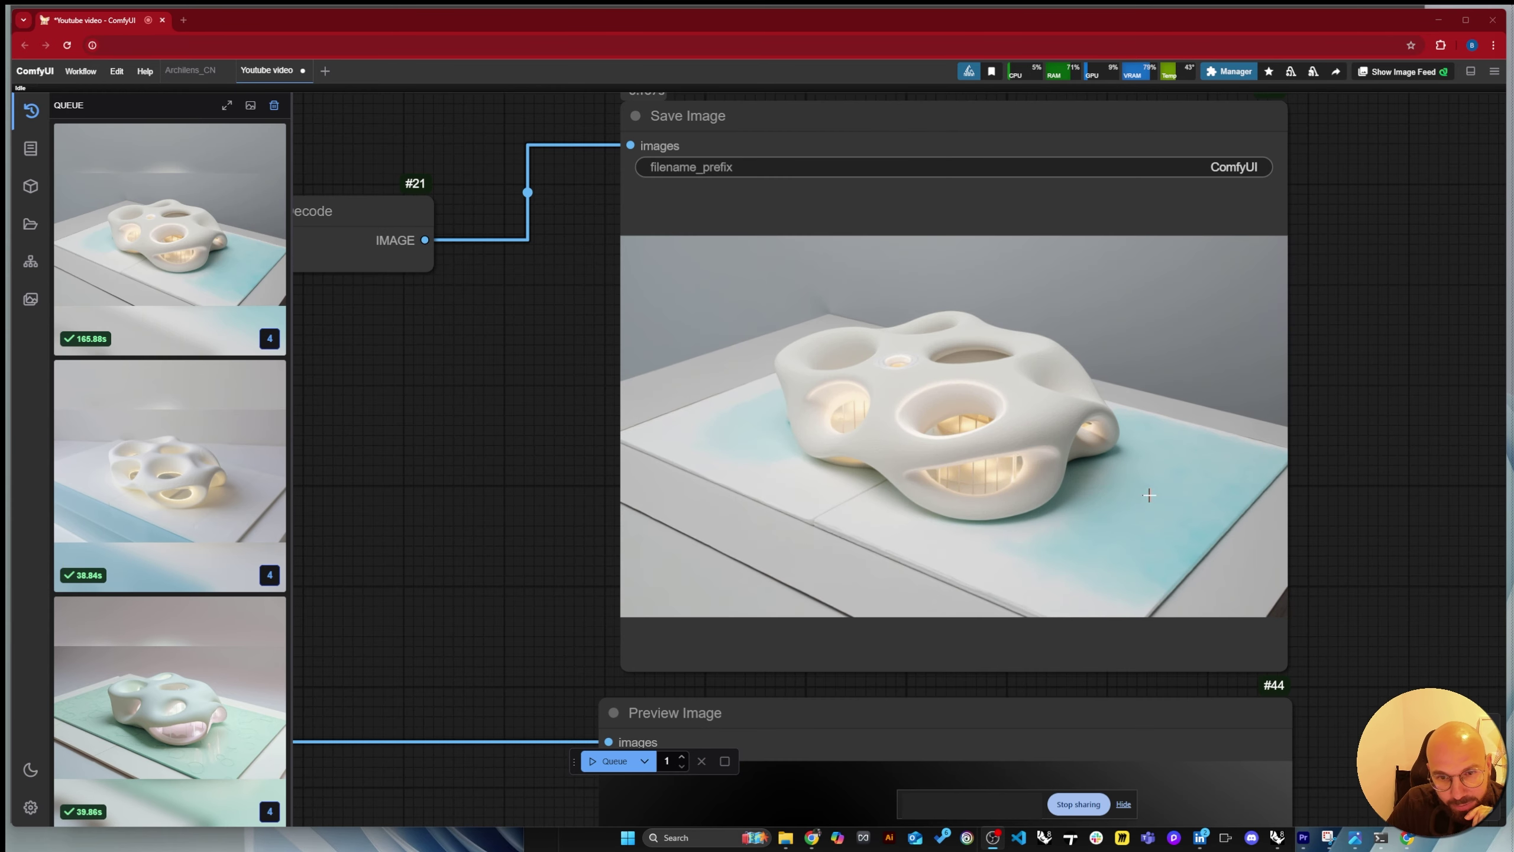
scroll(1169, 359, "down", 2)
scroll(1170, 467, "up", 3)
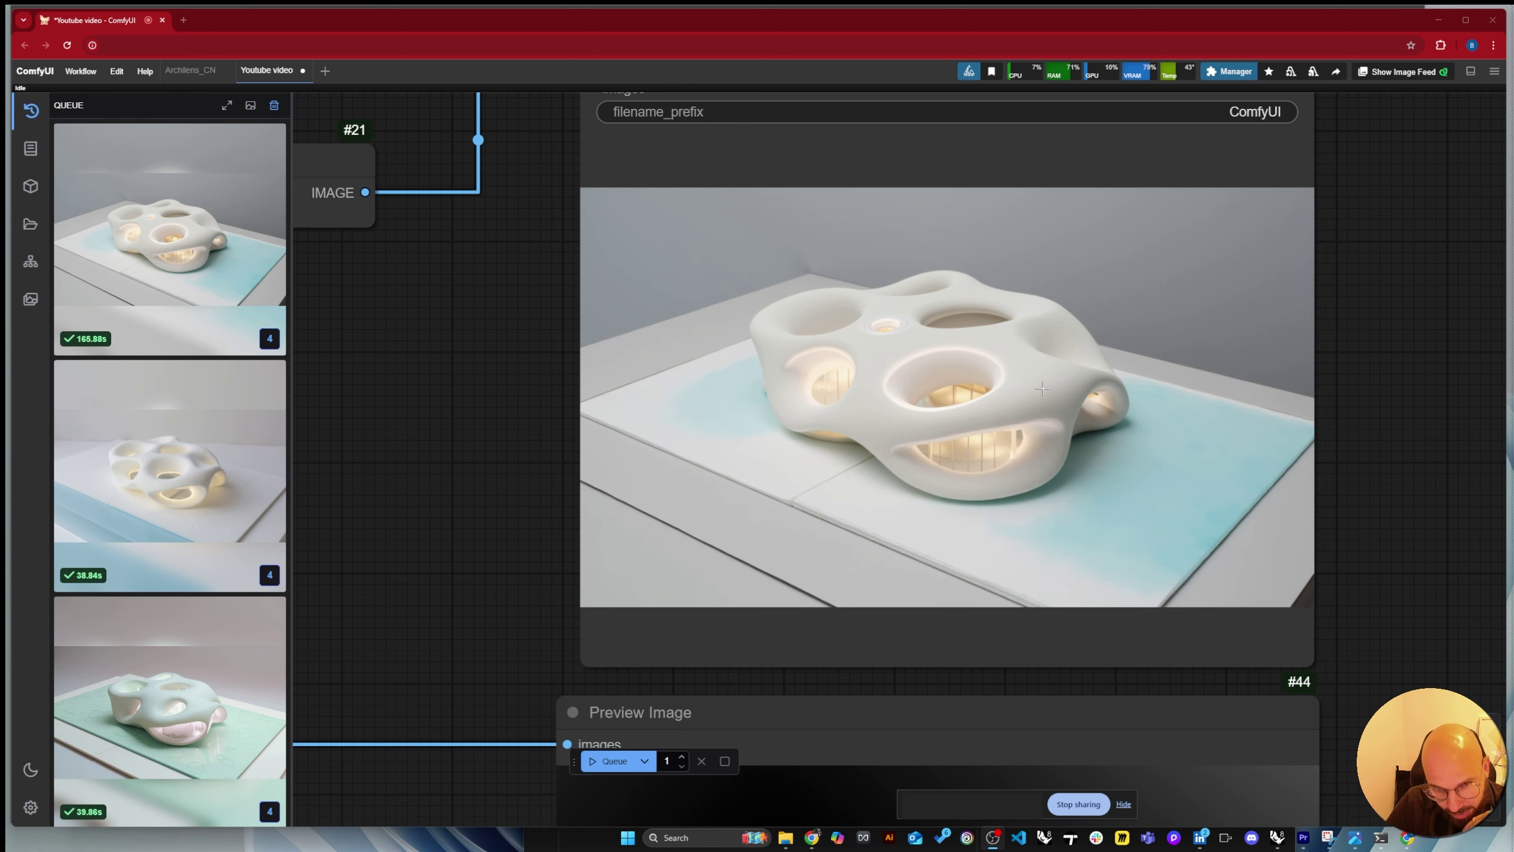
scroll(1227, 428, "down", 3)
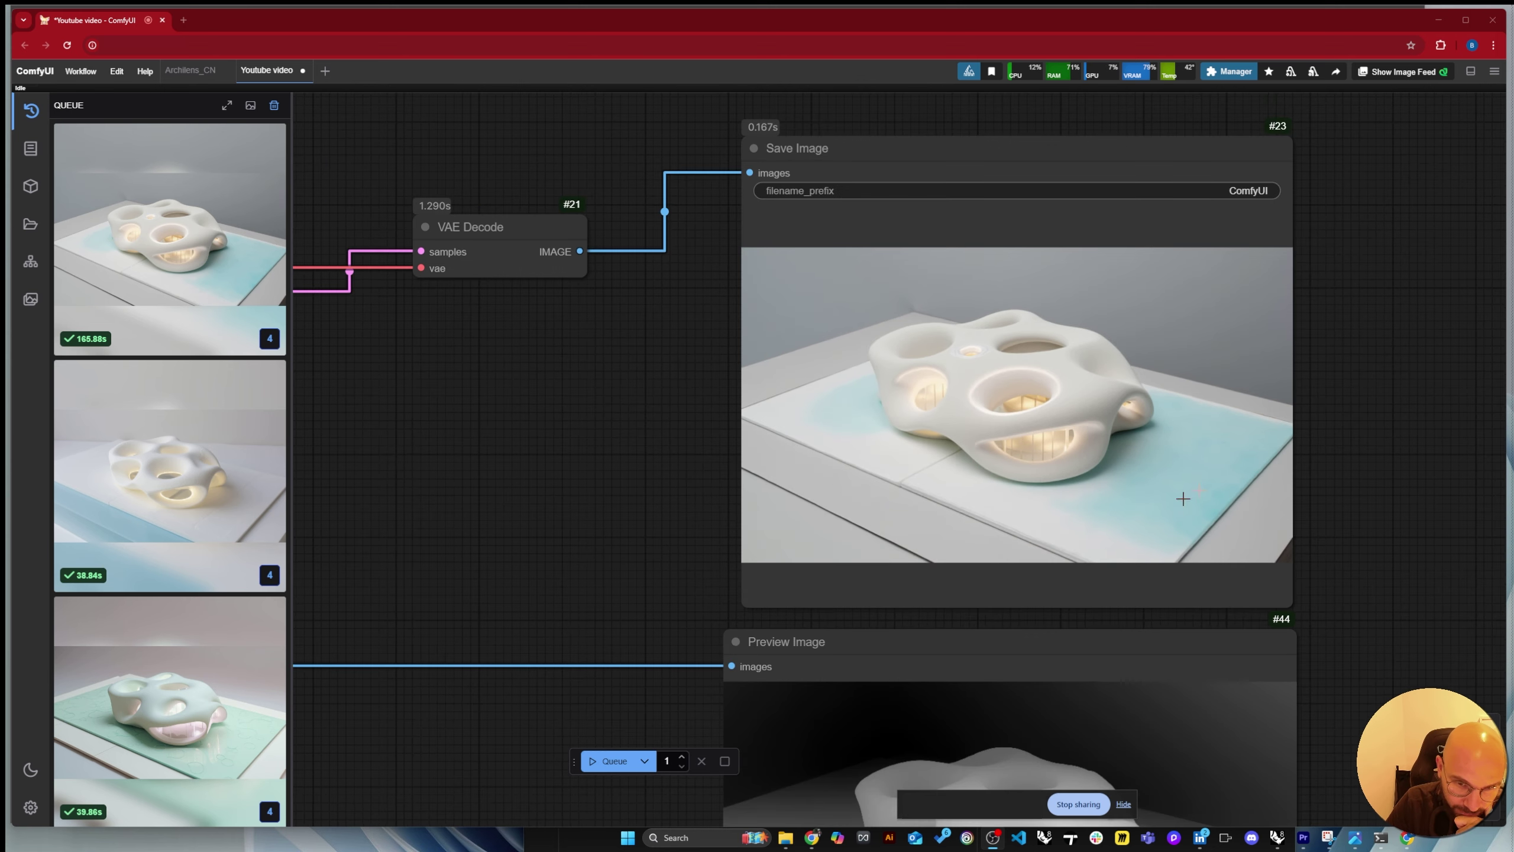
Examine the generated model image and compare the building's shape and base with the depth map preview.
scroll(961, 414, "down", 5)
scroll(1354, 334, "down", 3)
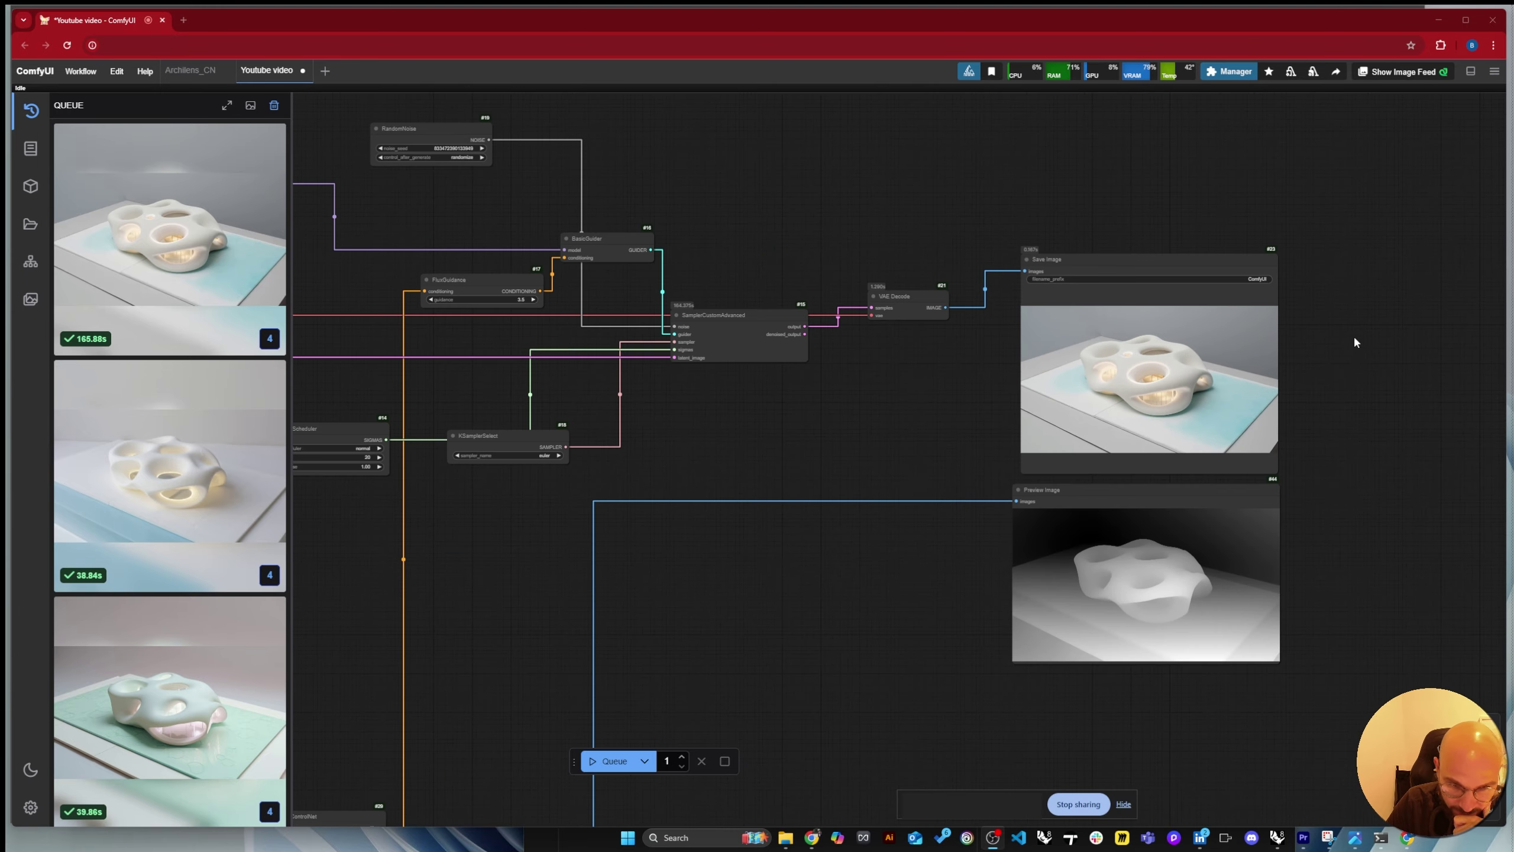
scroll(1356, 343, "down", 3)
scroll(1352, 362, "up", 6)
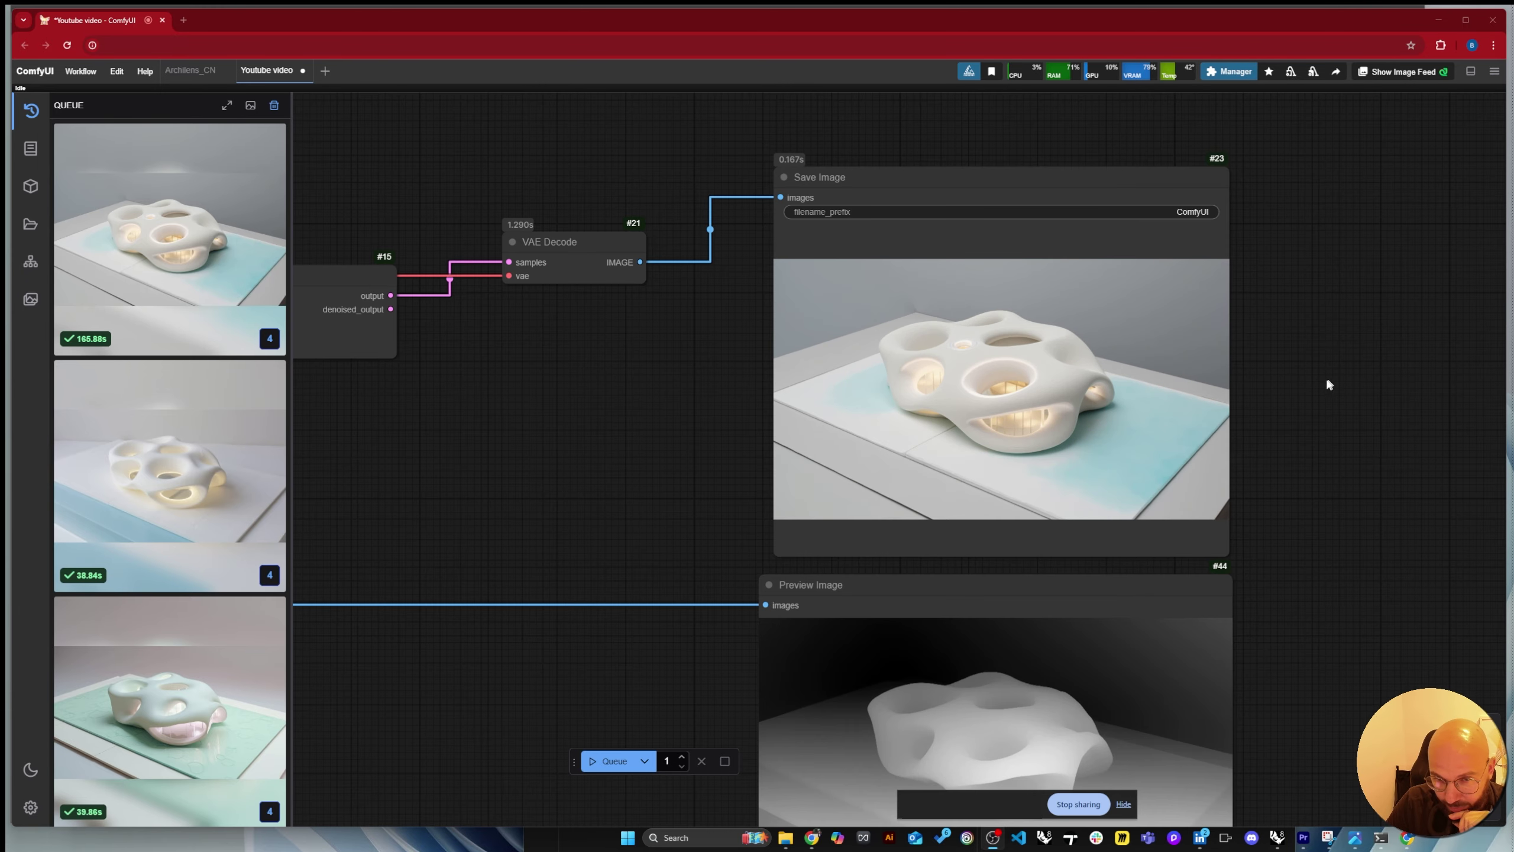
scroll(1320, 346, "down", 2)
scroll(1317, 312, "down", 2)
scroll(1267, 465, "up", 5)
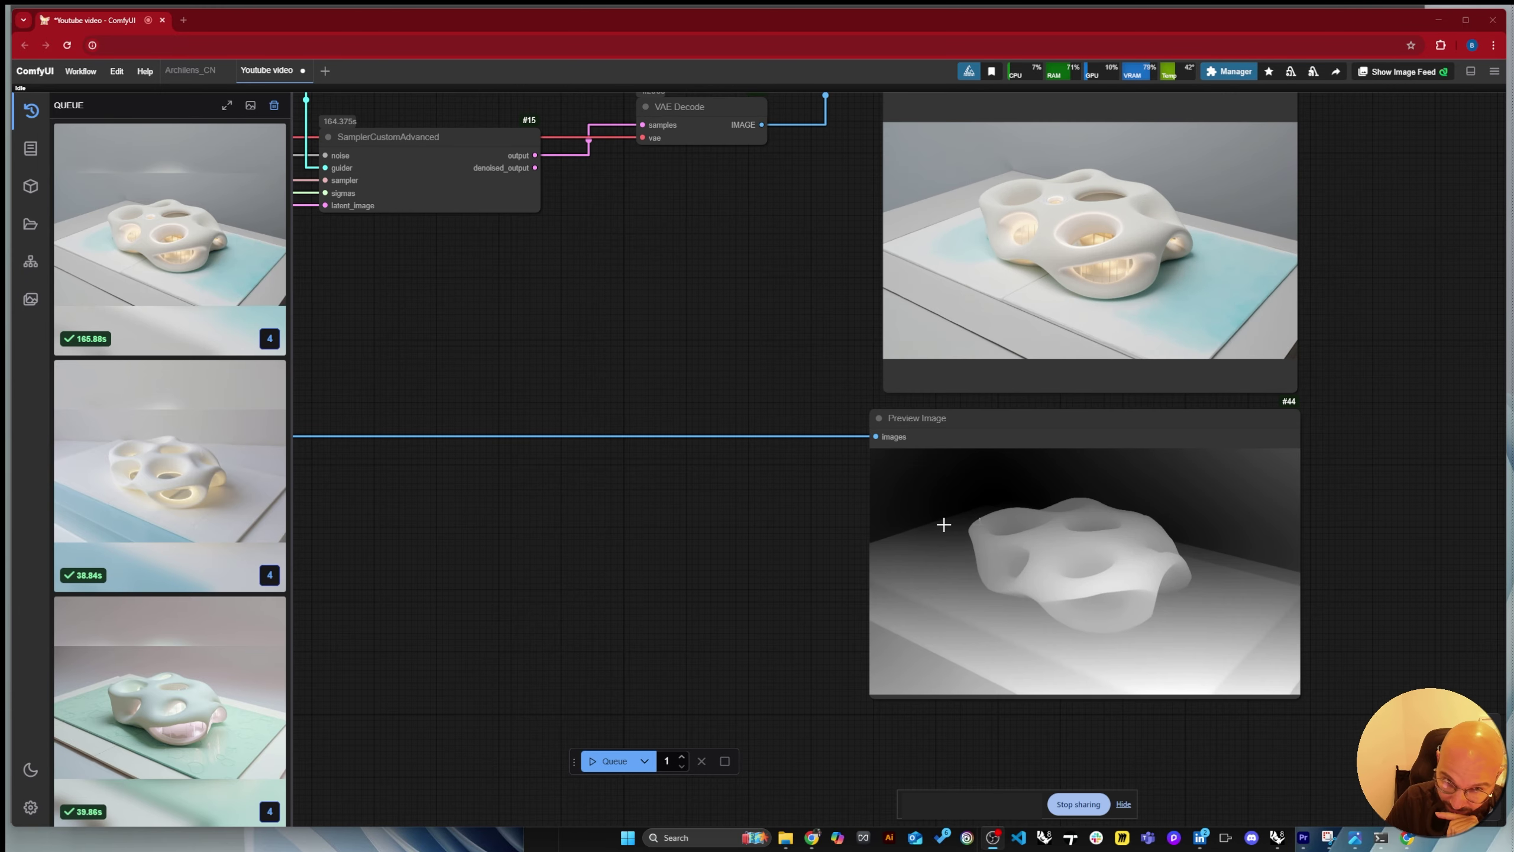
scroll(1199, 374, "down", 6)
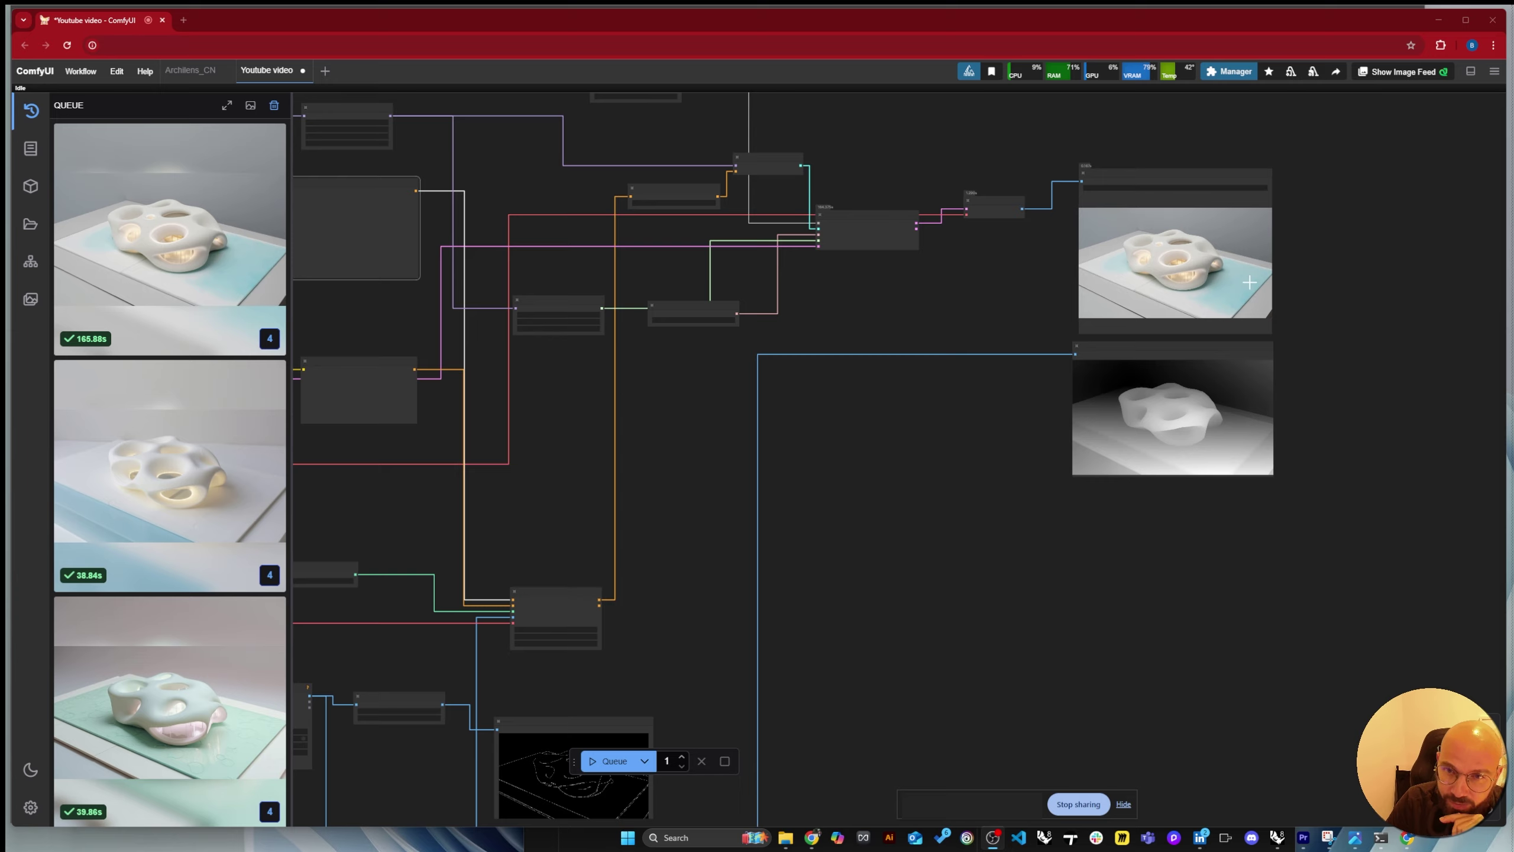
scroll(1250, 282, "up", 5)
scroll(1097, 250, "up", 2)
scroll(1178, 543, "down", 8)
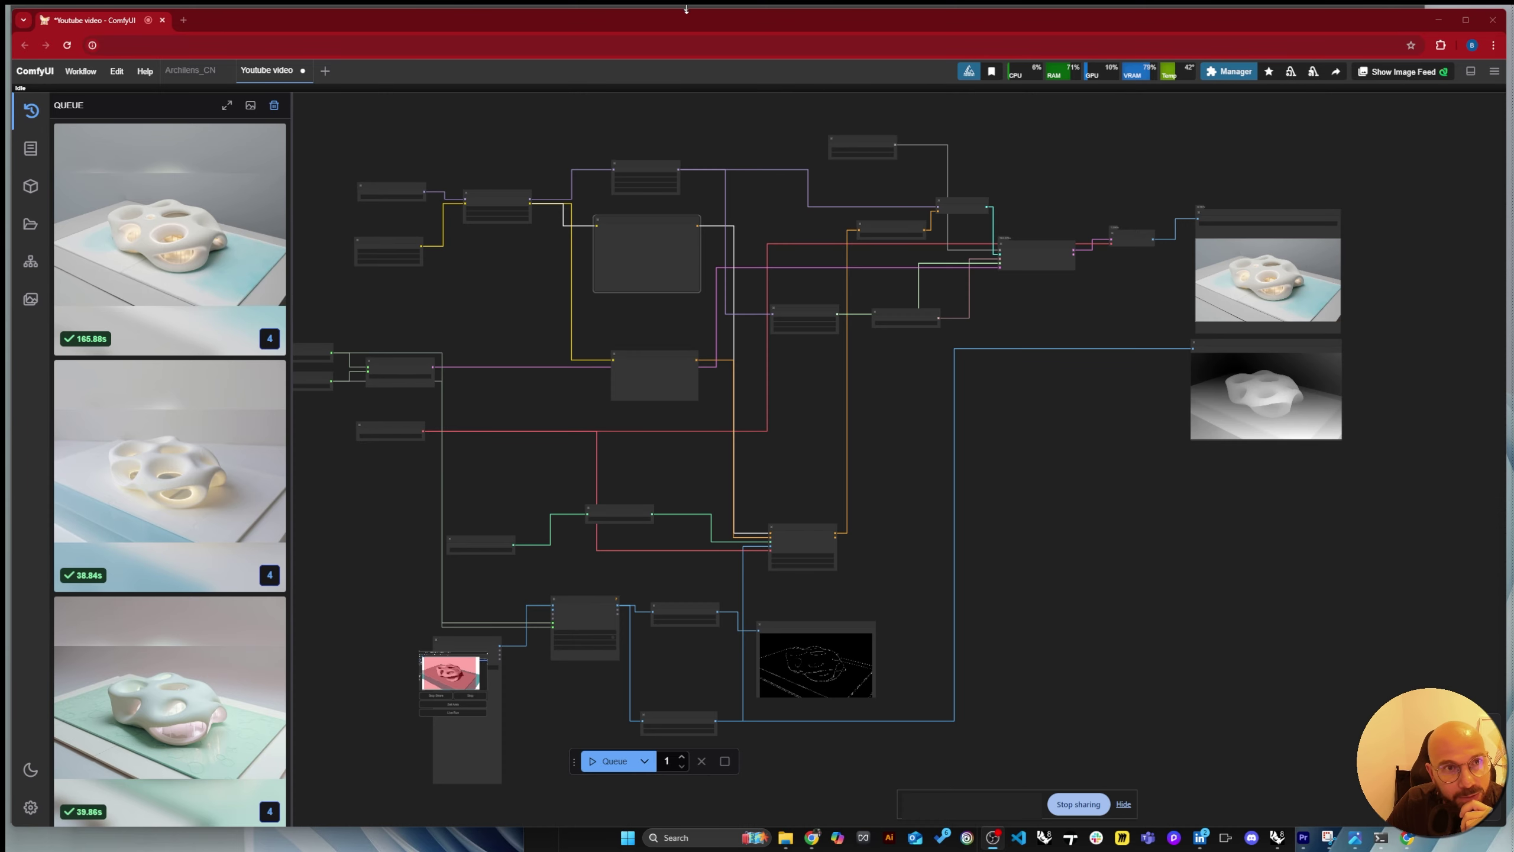
Switch to Rhino and orbit the Perspective view to show the building and its base from another side.
left_click_drag(686, 8, 709, 165)
key("alt+Tab")
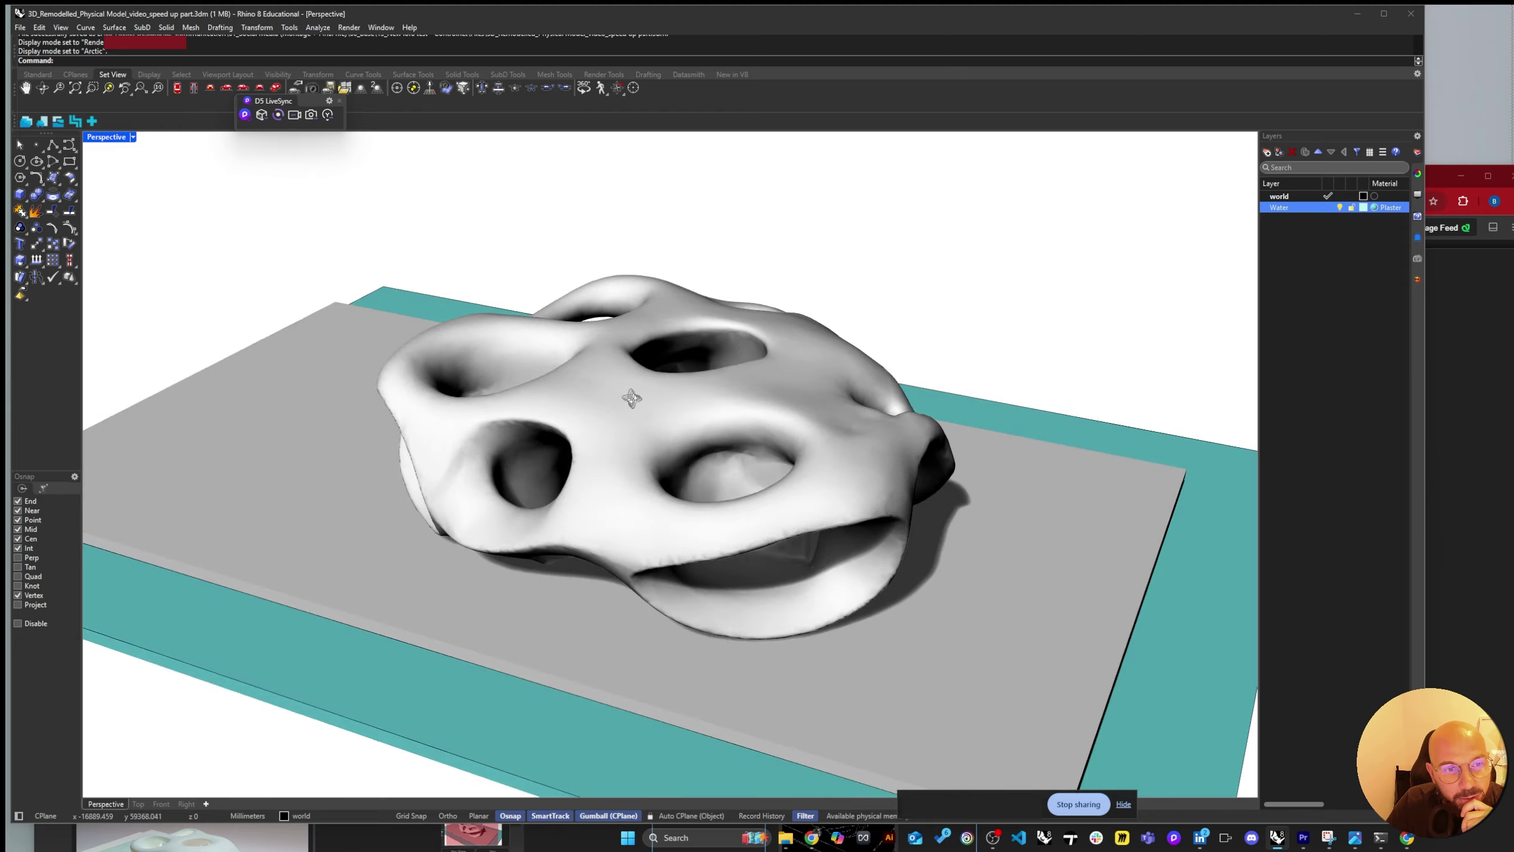
left_click_drag(631, 399, 894, 425)
scroll(584, 384, "down", 5)
scroll(700, 433, "up", 4)
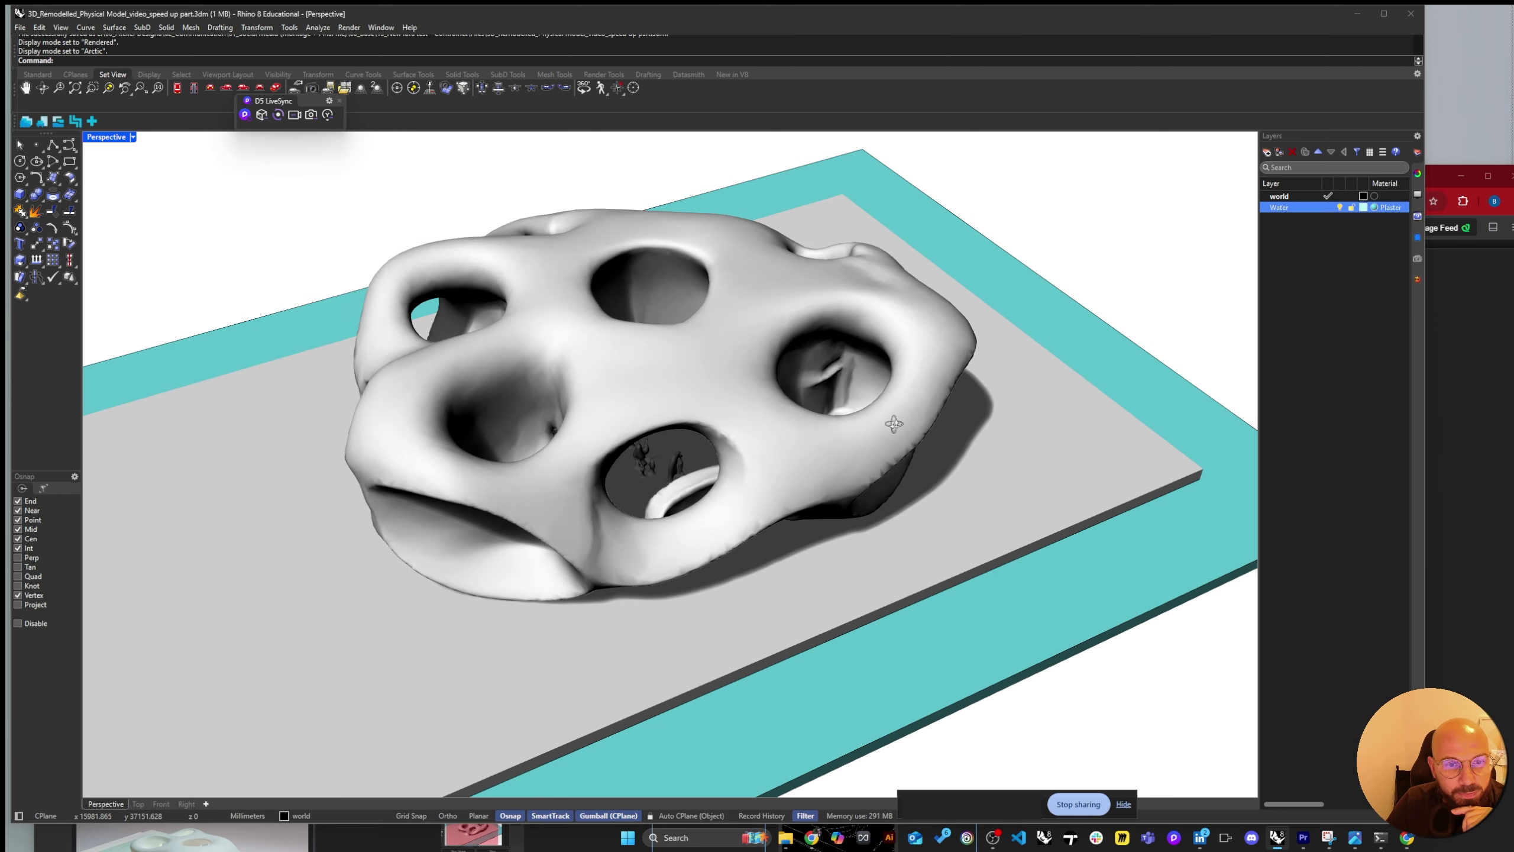
Switch back to ComfyUI, check the updated screen-share capture with its edge and depth previews, and queue the workflow for the new view.
left_click(1454, 624)
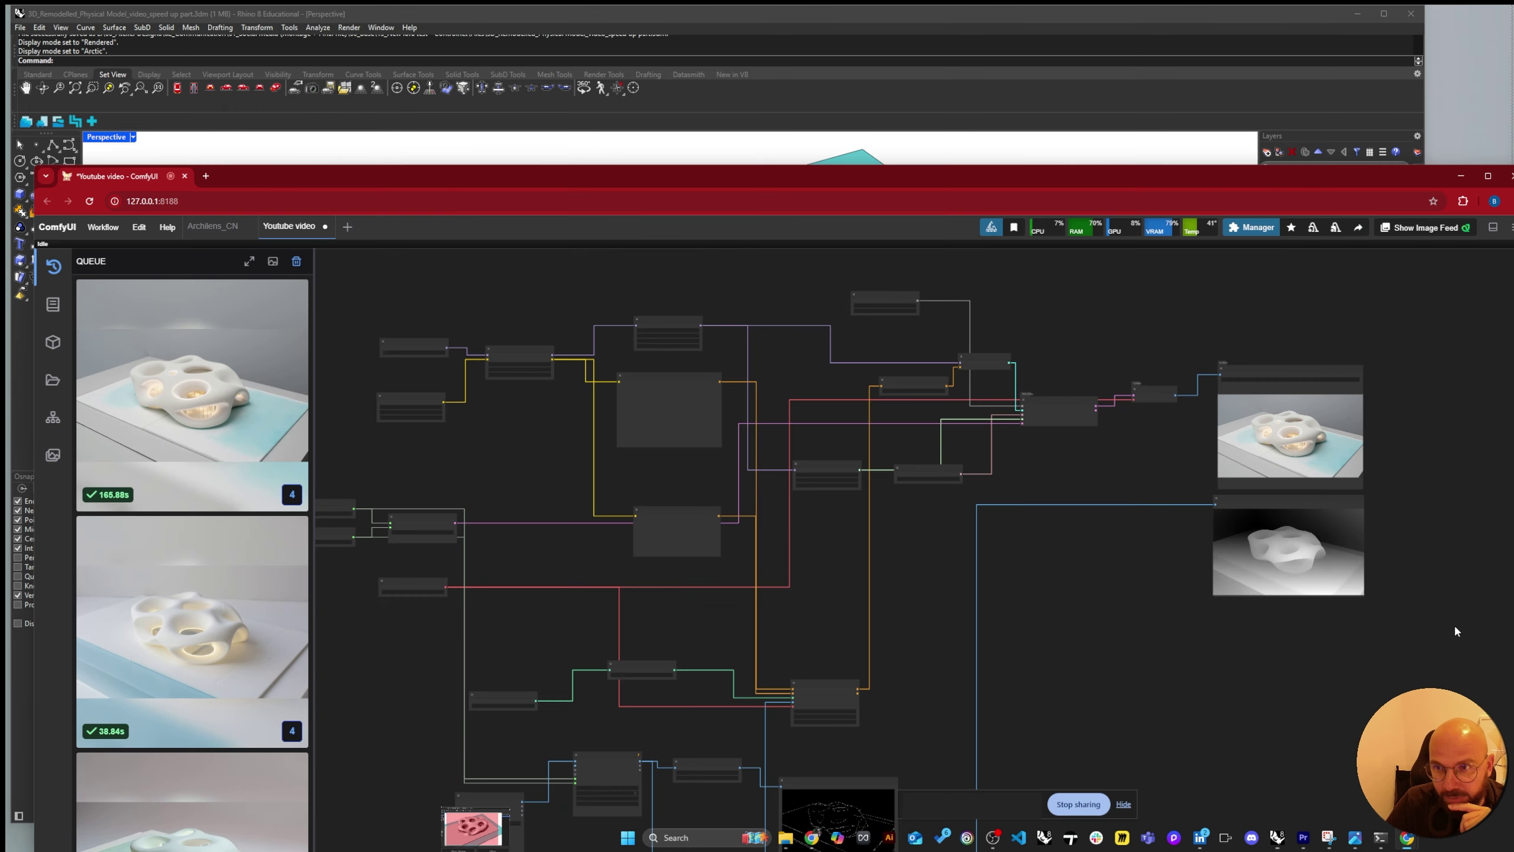
left_click_drag(883, 181, 775, 21)
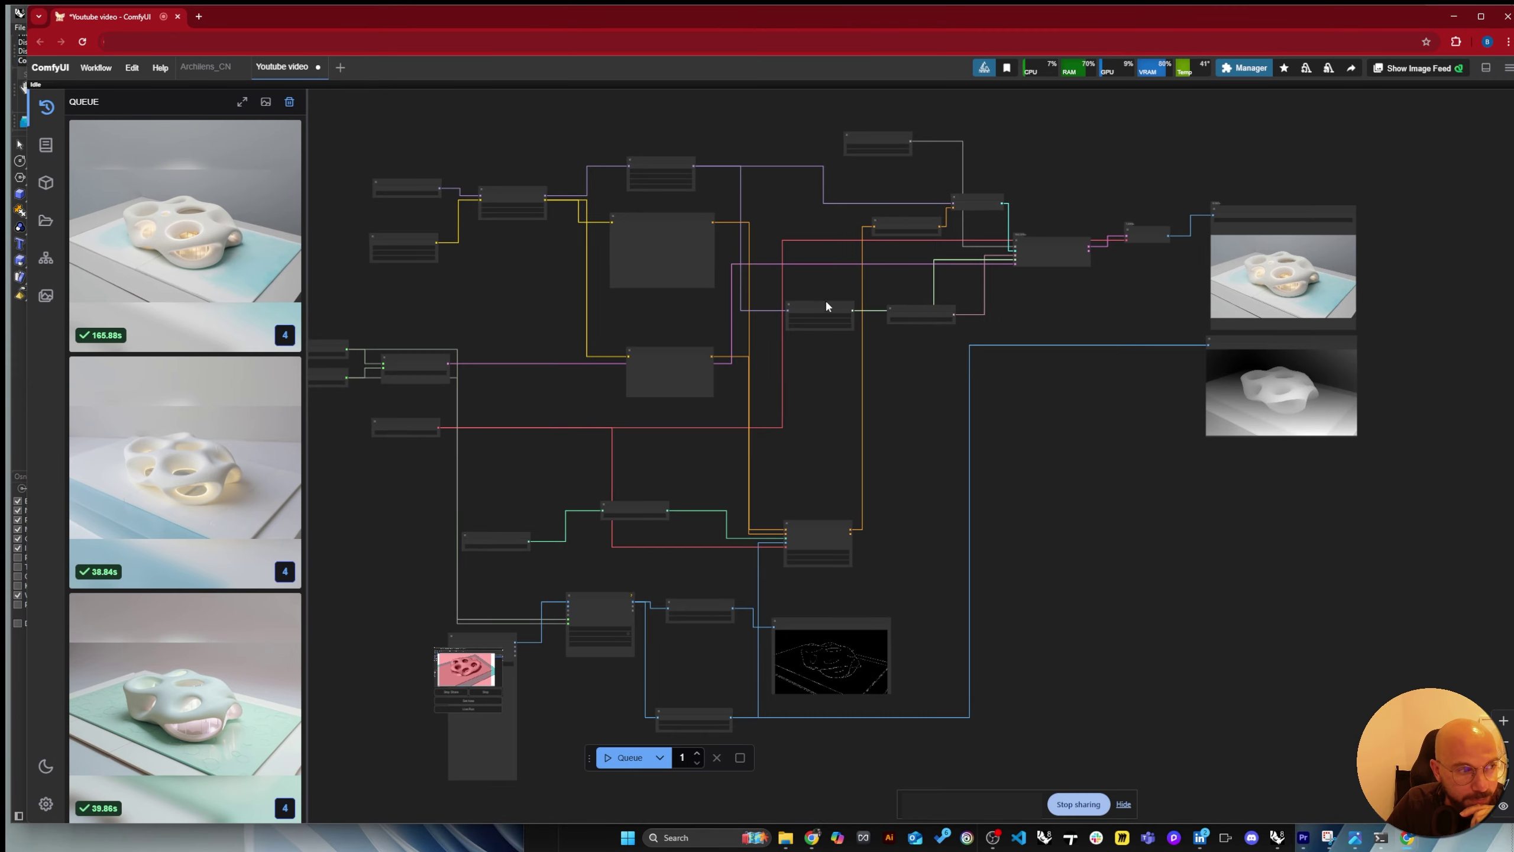
scroll(560, 635, "down", 2)
scroll(559, 634, "up", 8)
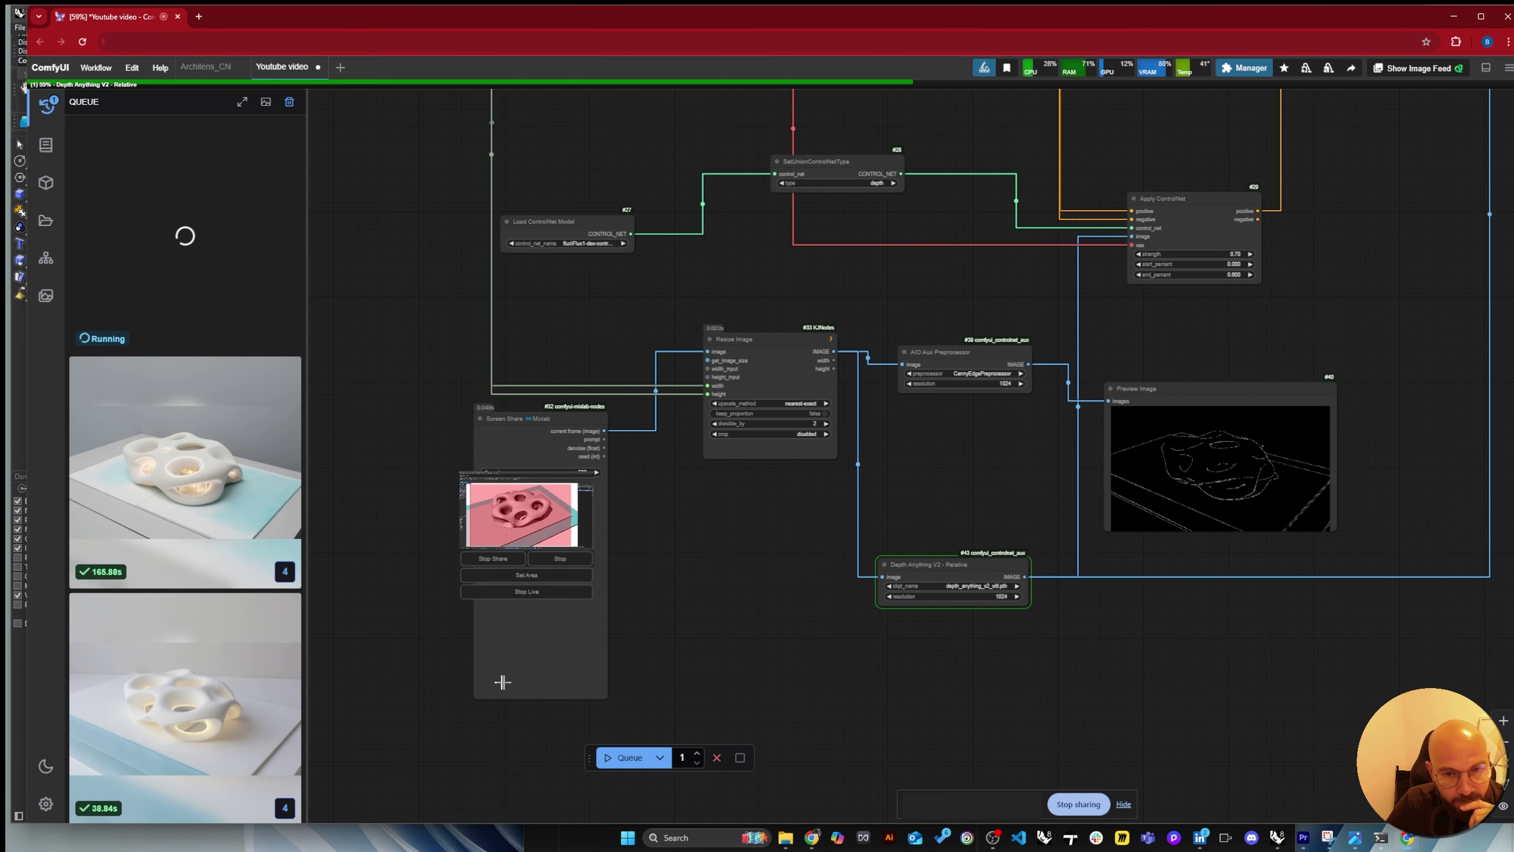
scroll(419, 680, "down", 6)
scroll(421, 684, "up", 6)
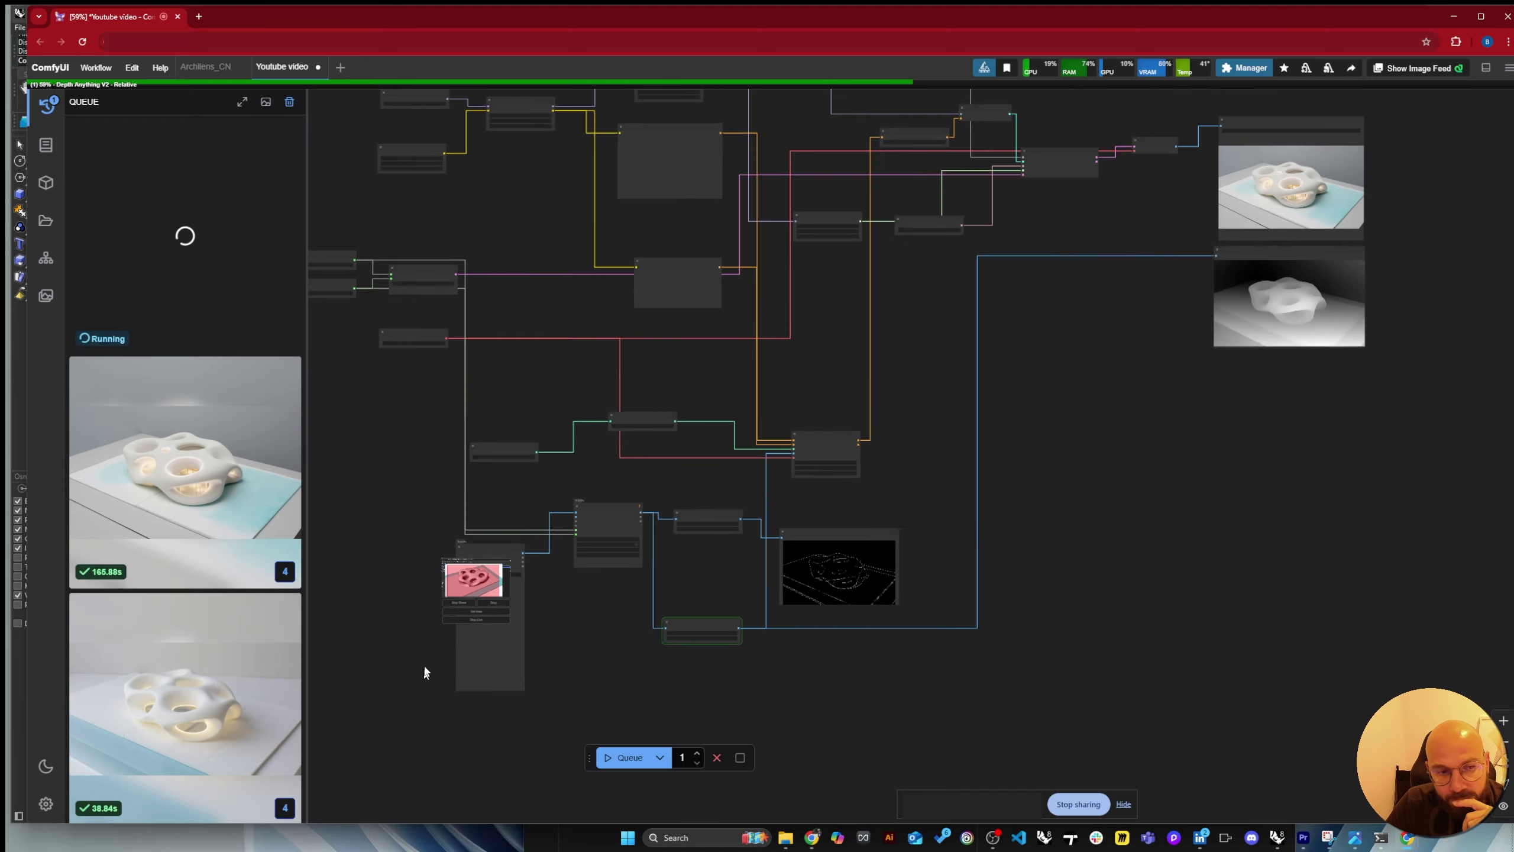
scroll(440, 663, "down", 6)
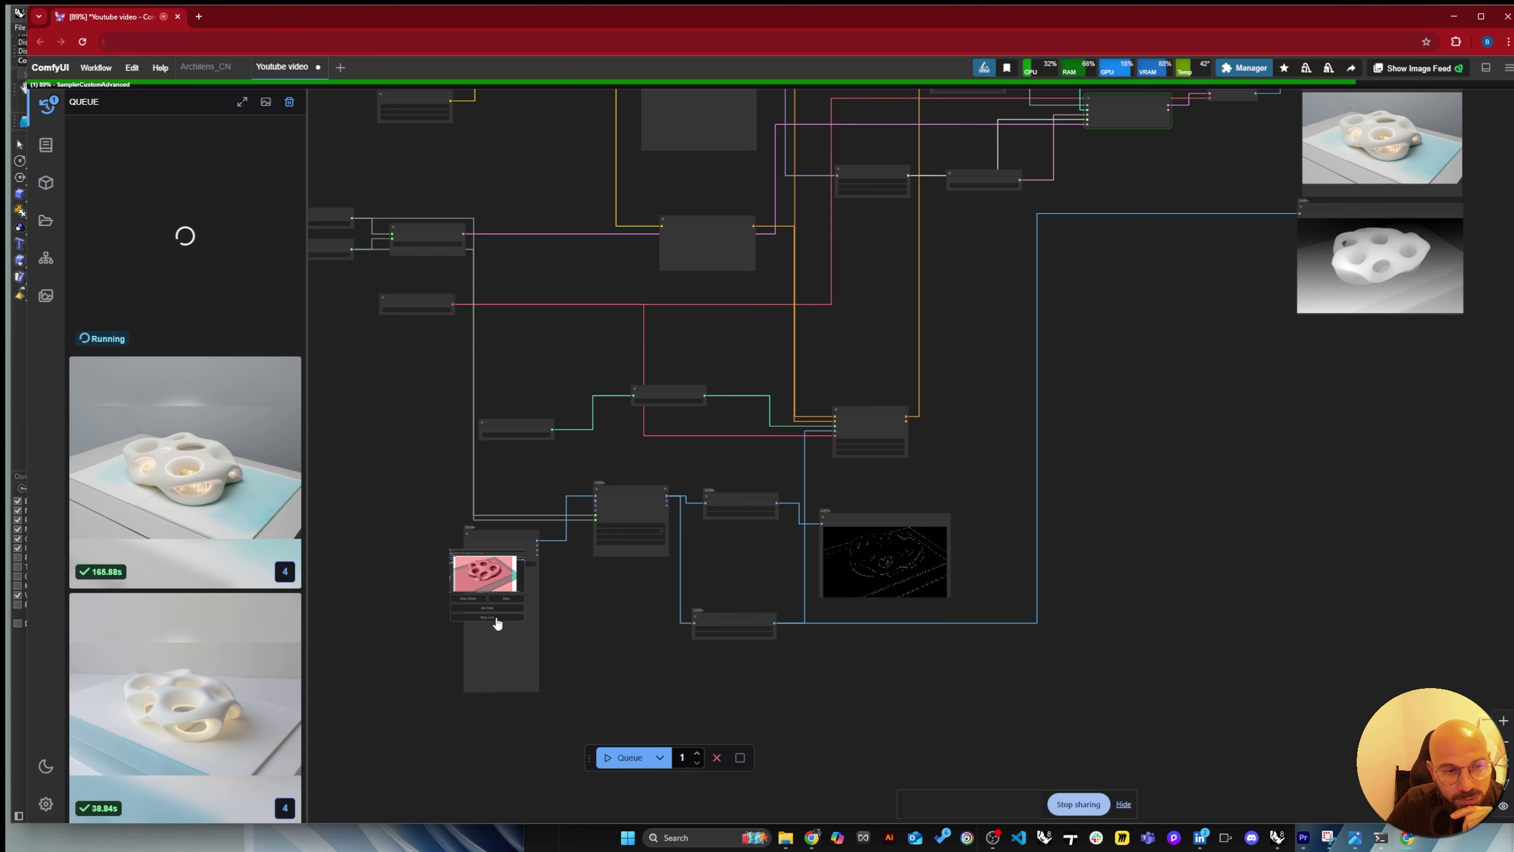
scroll(419, 648, "down", 5)
scroll(779, 230, "up", 3)
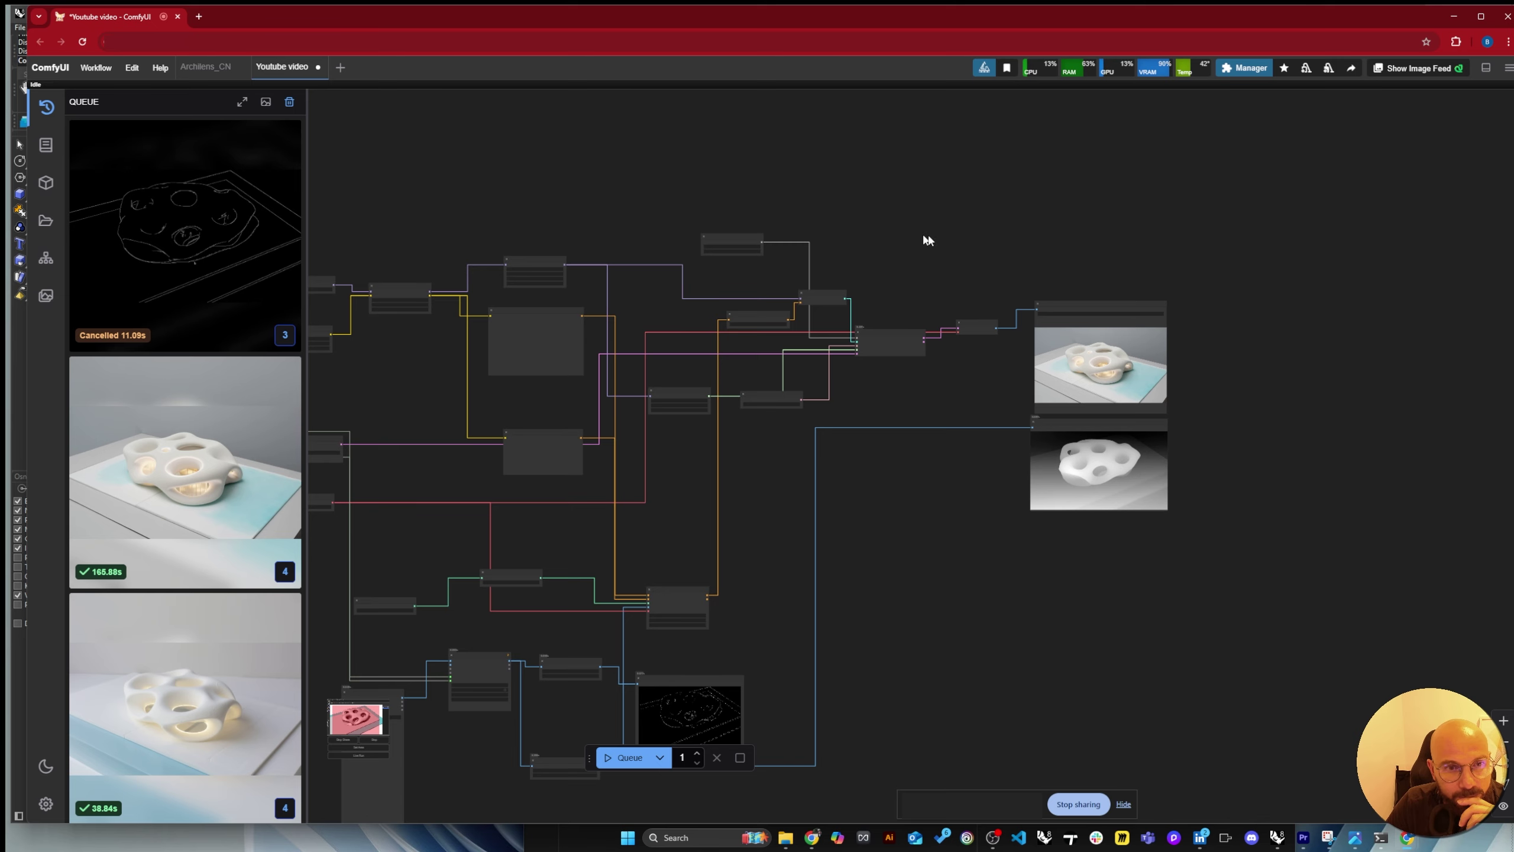
left_click(614, 758)
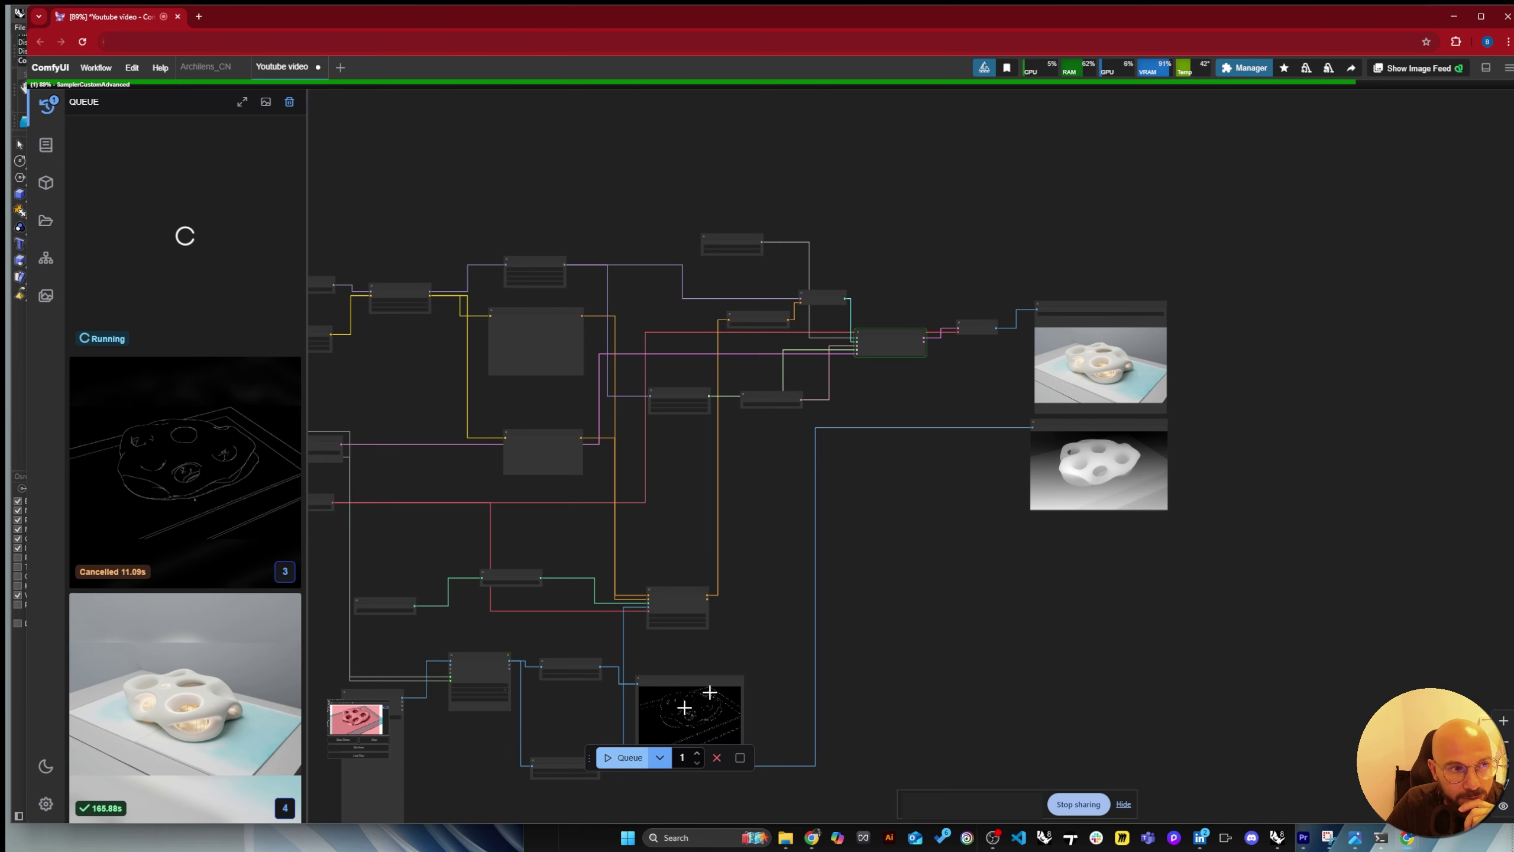
Review the model loaders, LoRA, ModelSamplingFlux and prompt nodes while the generation runs.
scroll(552, 413, "up", 5)
scroll(507, 272, "up", 5)
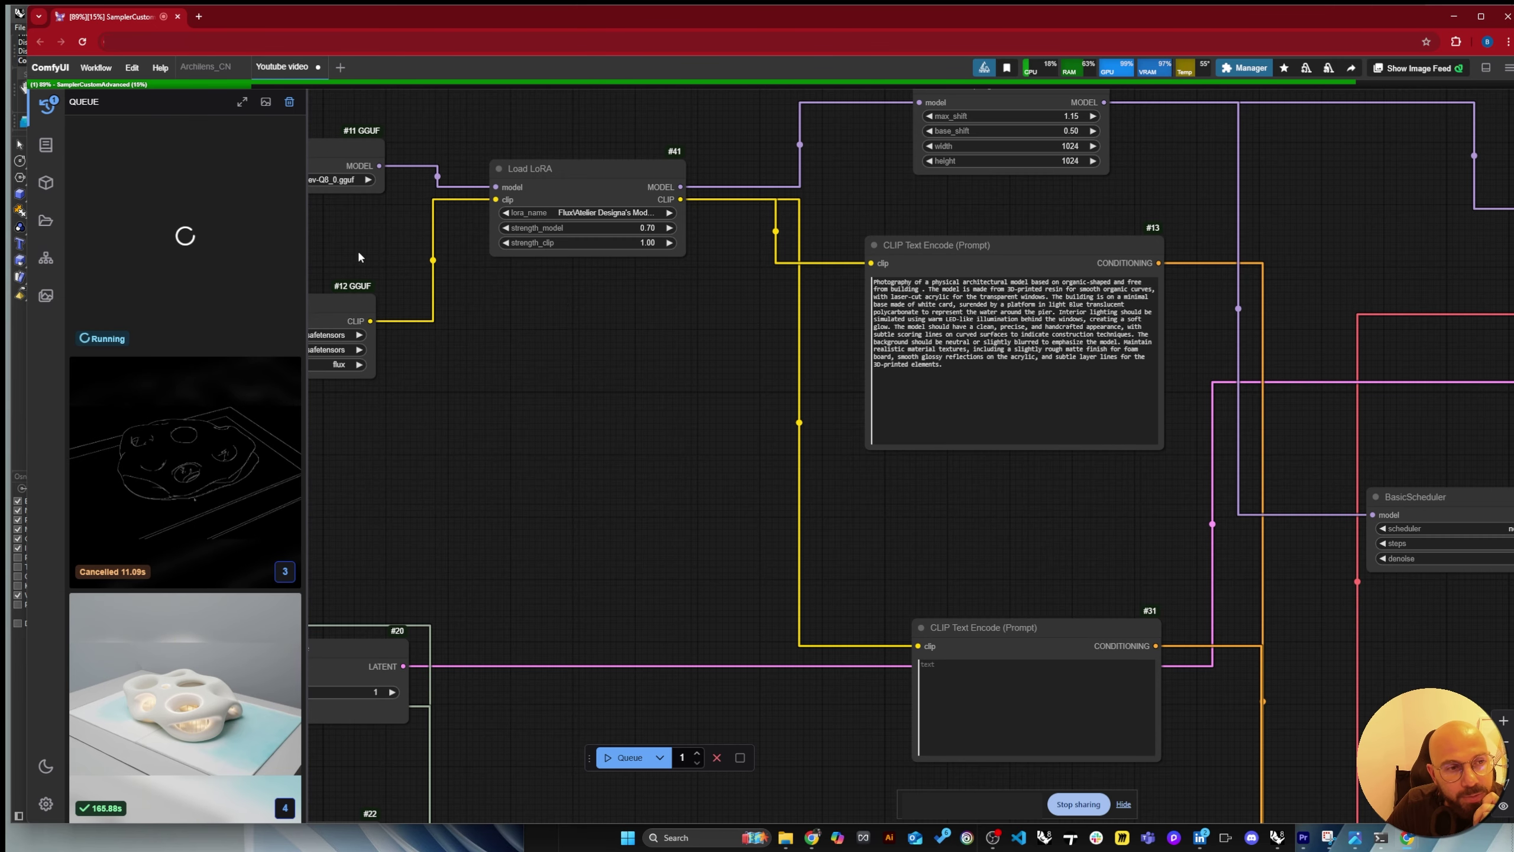
scroll(561, 274, "up", 2)
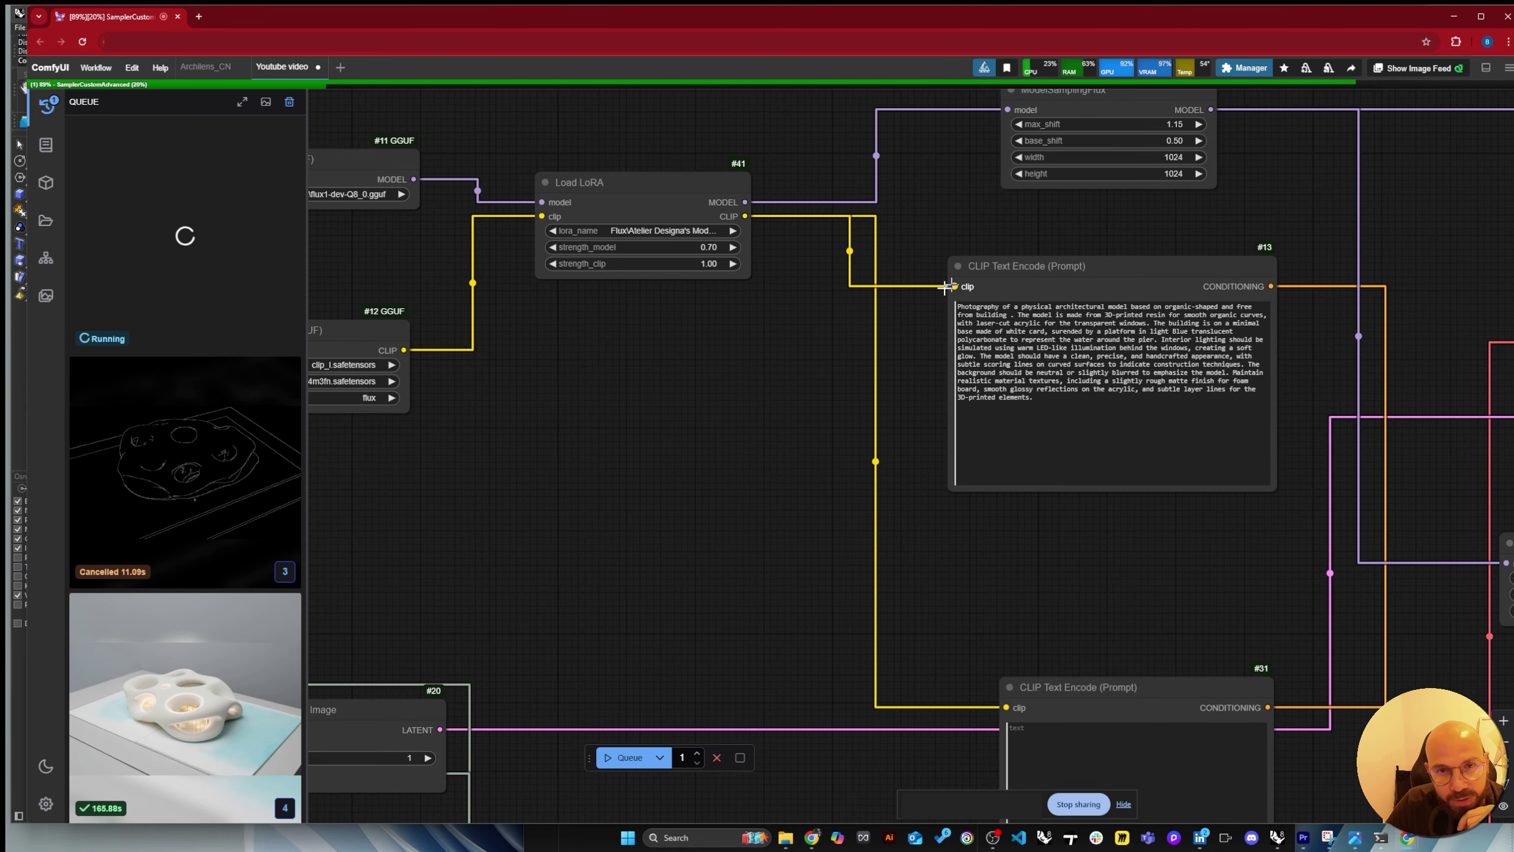
scroll(840, 224, "down", 2)
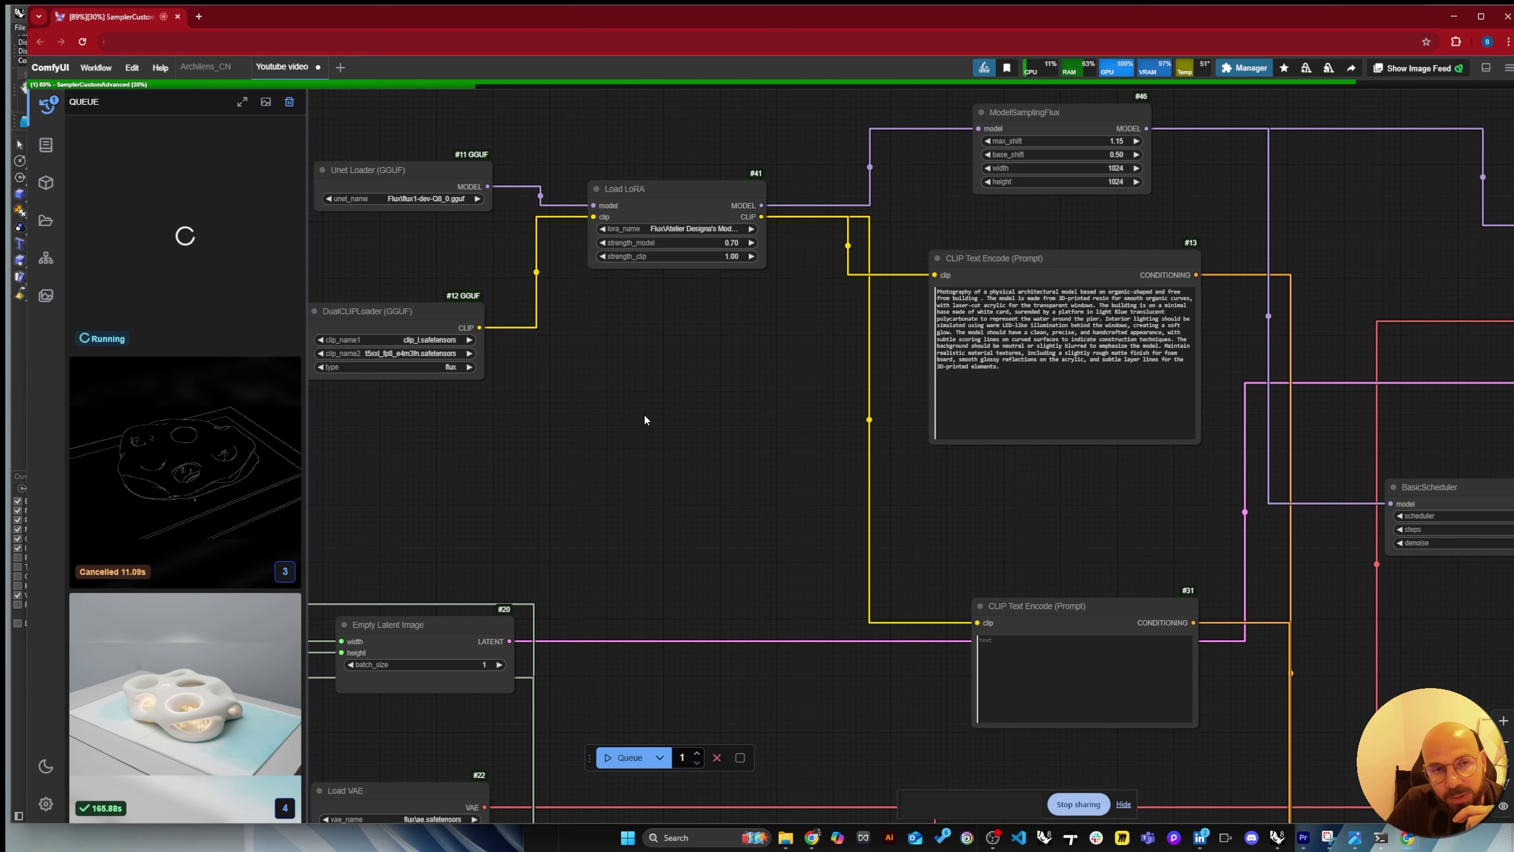
scroll(648, 410, "down", 5)
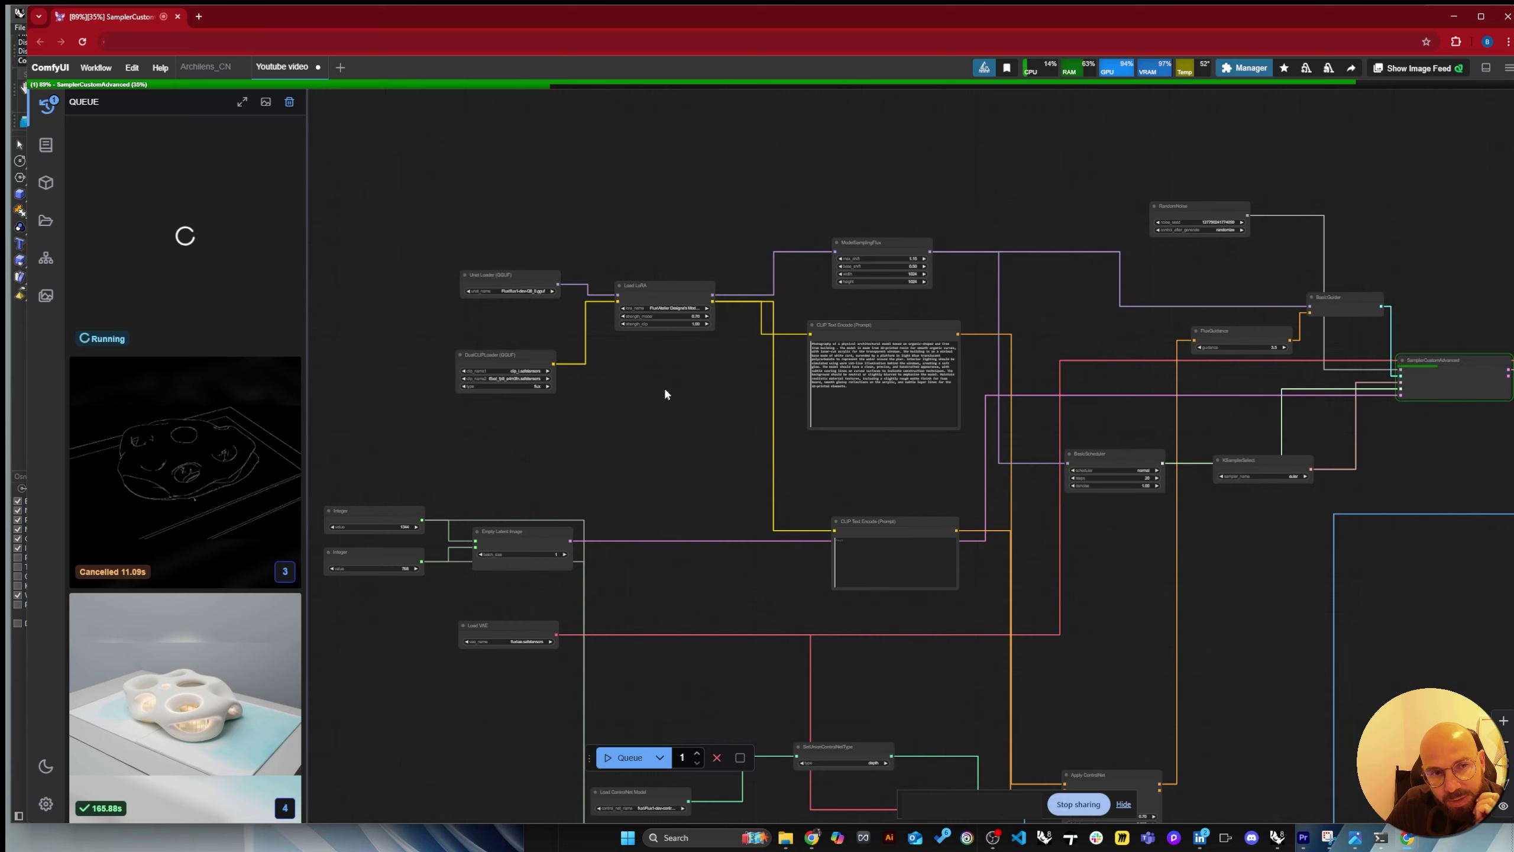
scroll(667, 394, "up", 4)
scroll(620, 394, "down", 2)
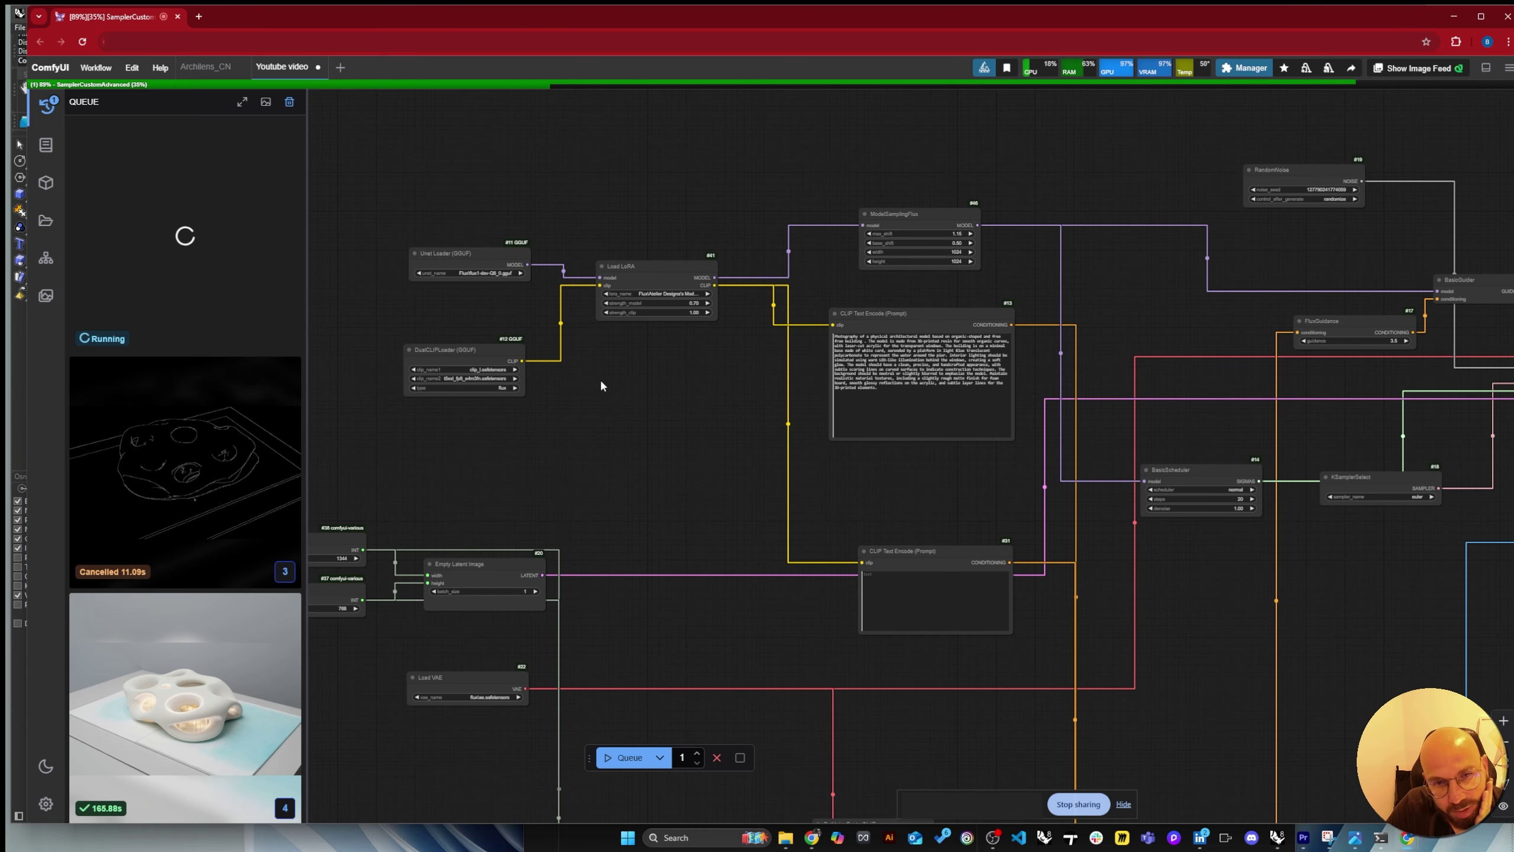
scroll(592, 385, "down", 2)
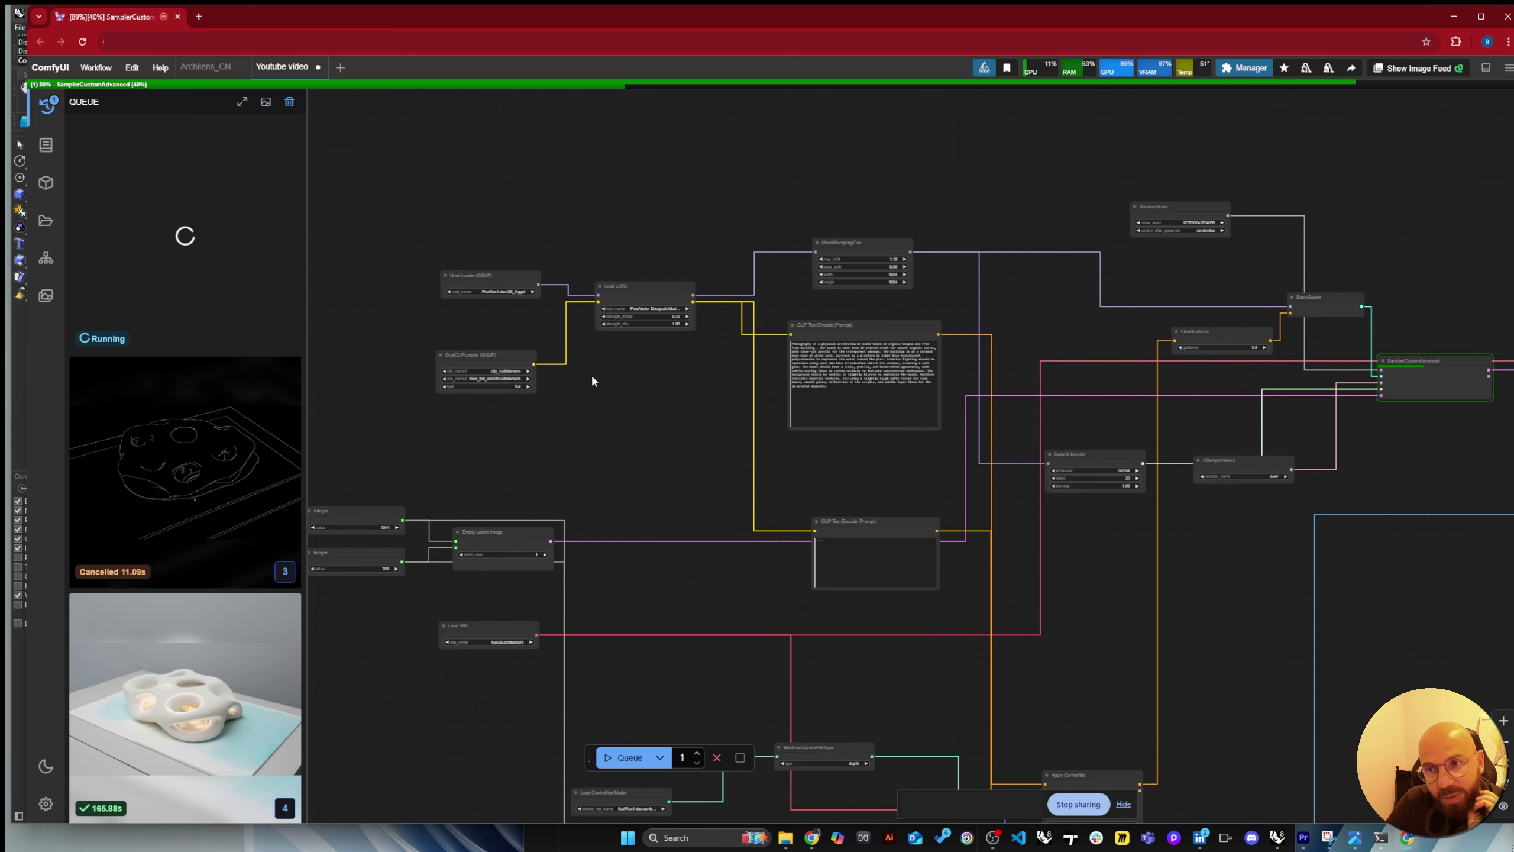
scroll(592, 381, "down", 2)
Examine the image generated from the new viewpoint up close, checking the openings, interior lighting and translucent water platform.
scroll(1175, 412, "up", 10)
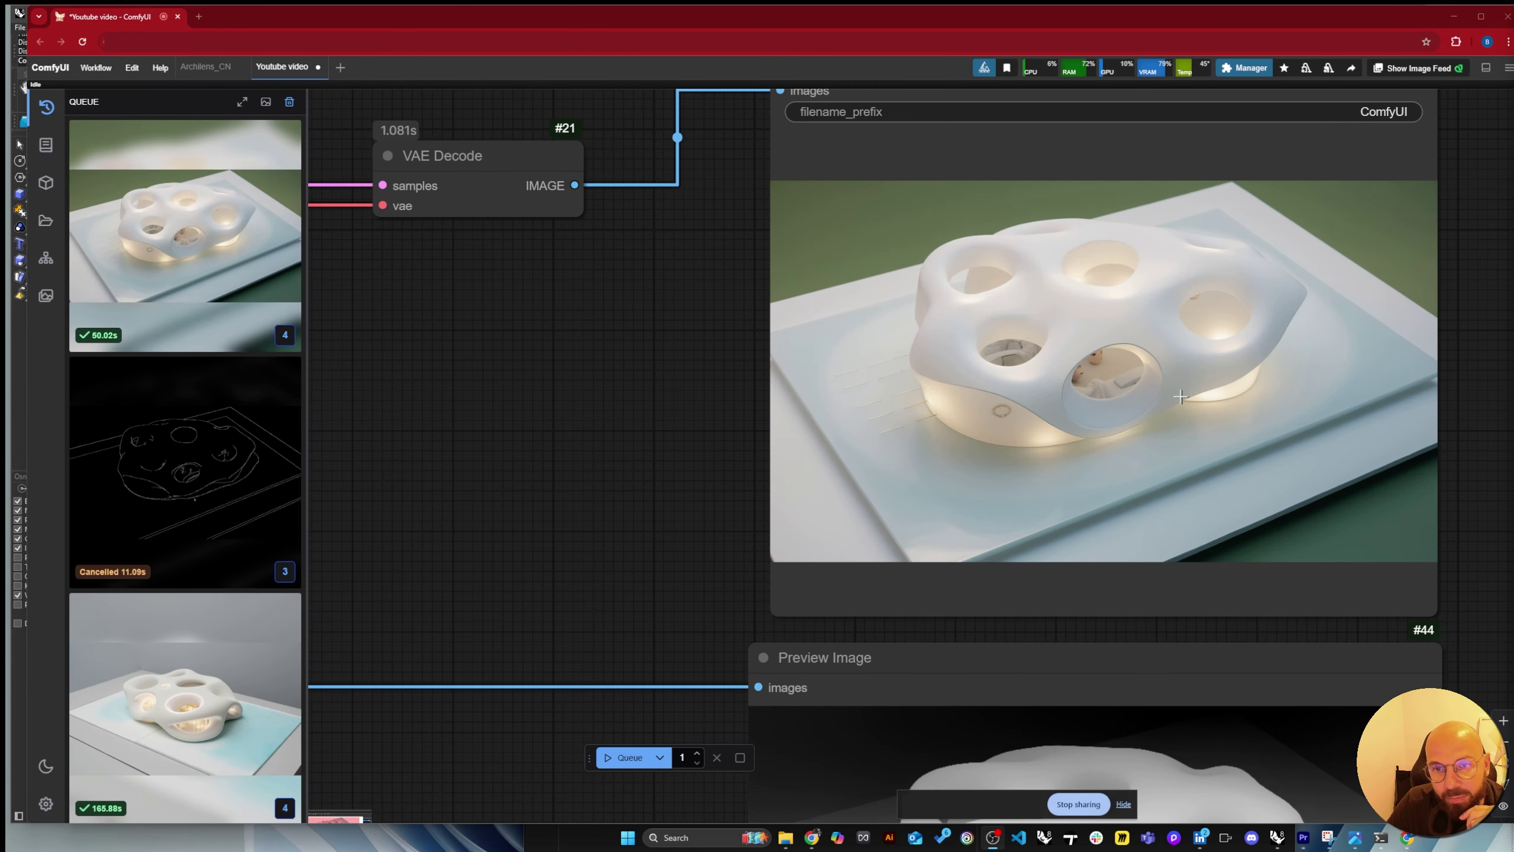
scroll(1181, 395, "down", 6)
scroll(1217, 346, "up", 6)
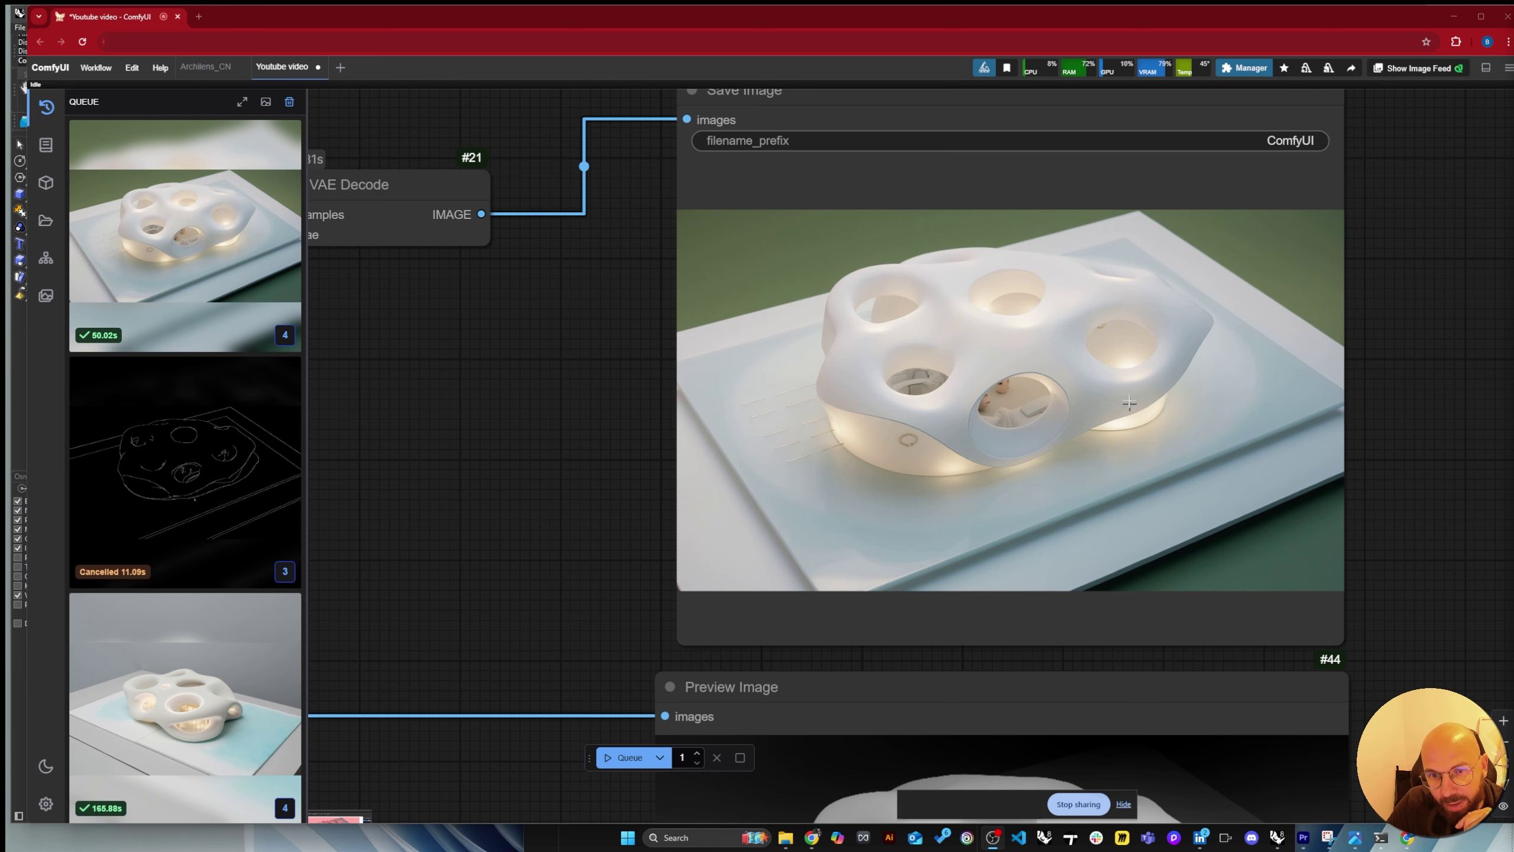
scroll(1129, 404, "up", 3)
scroll(1008, 530, "down", 5)
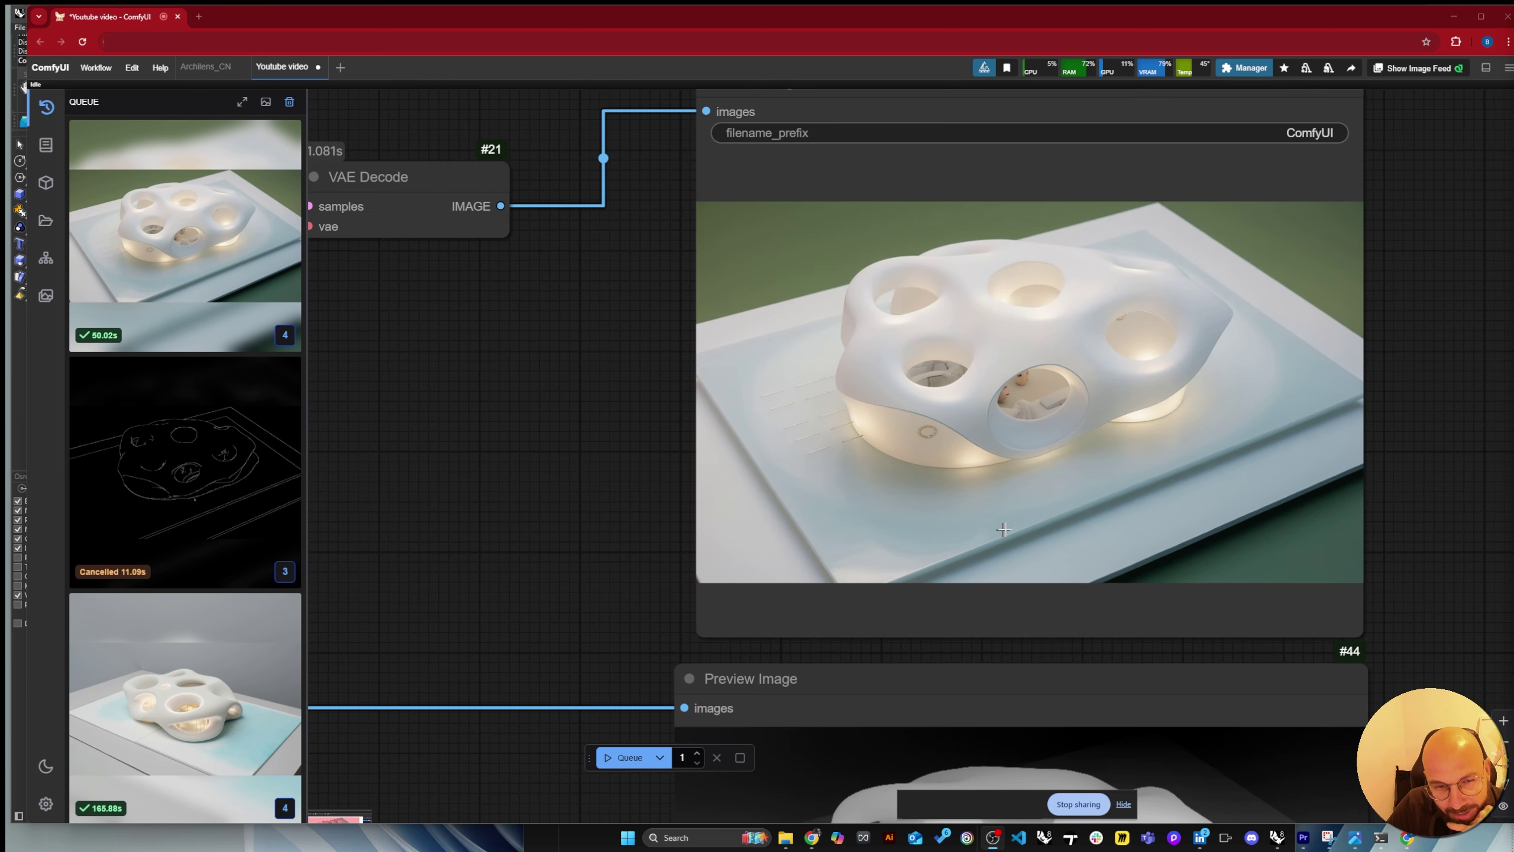
scroll(1157, 355, "up", 3)
scroll(1238, 489, "down", 4)
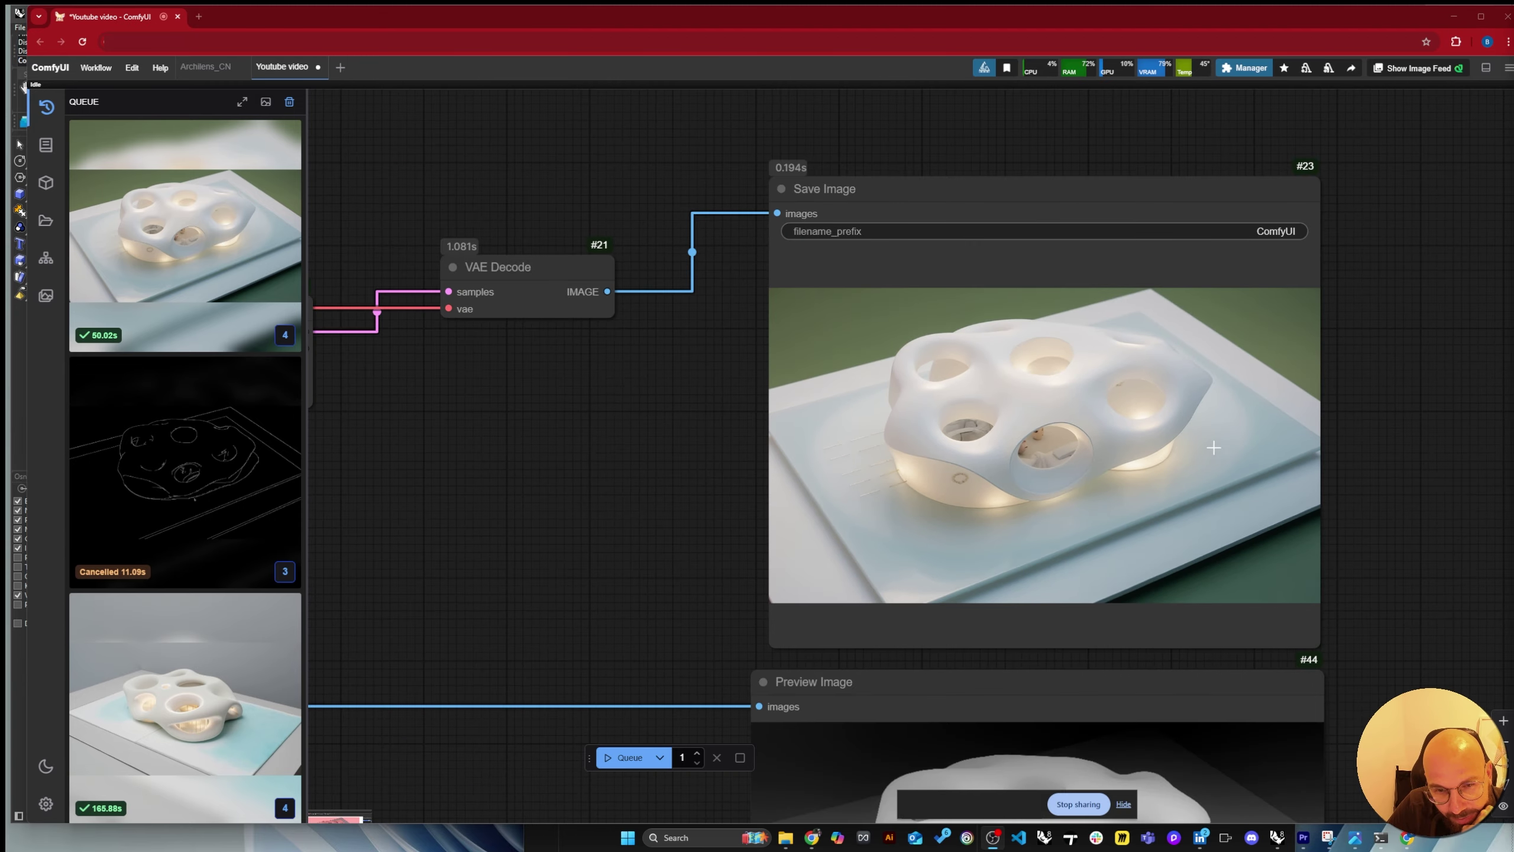
scroll(1081, 609, "up", 4)
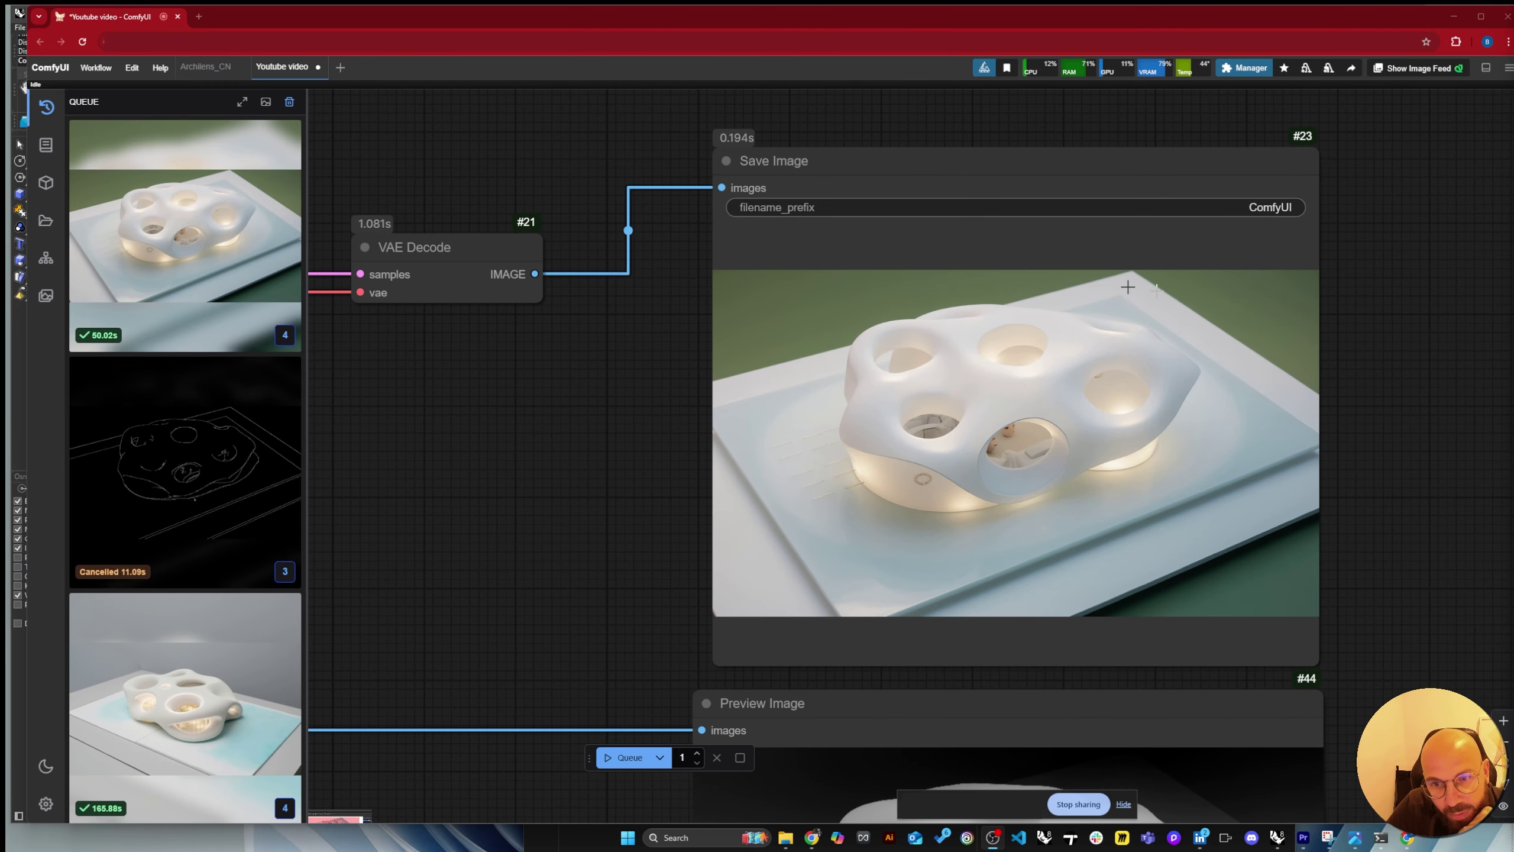
scroll(1080, 601, "up", 2)
scroll(908, 548, "down", 4)
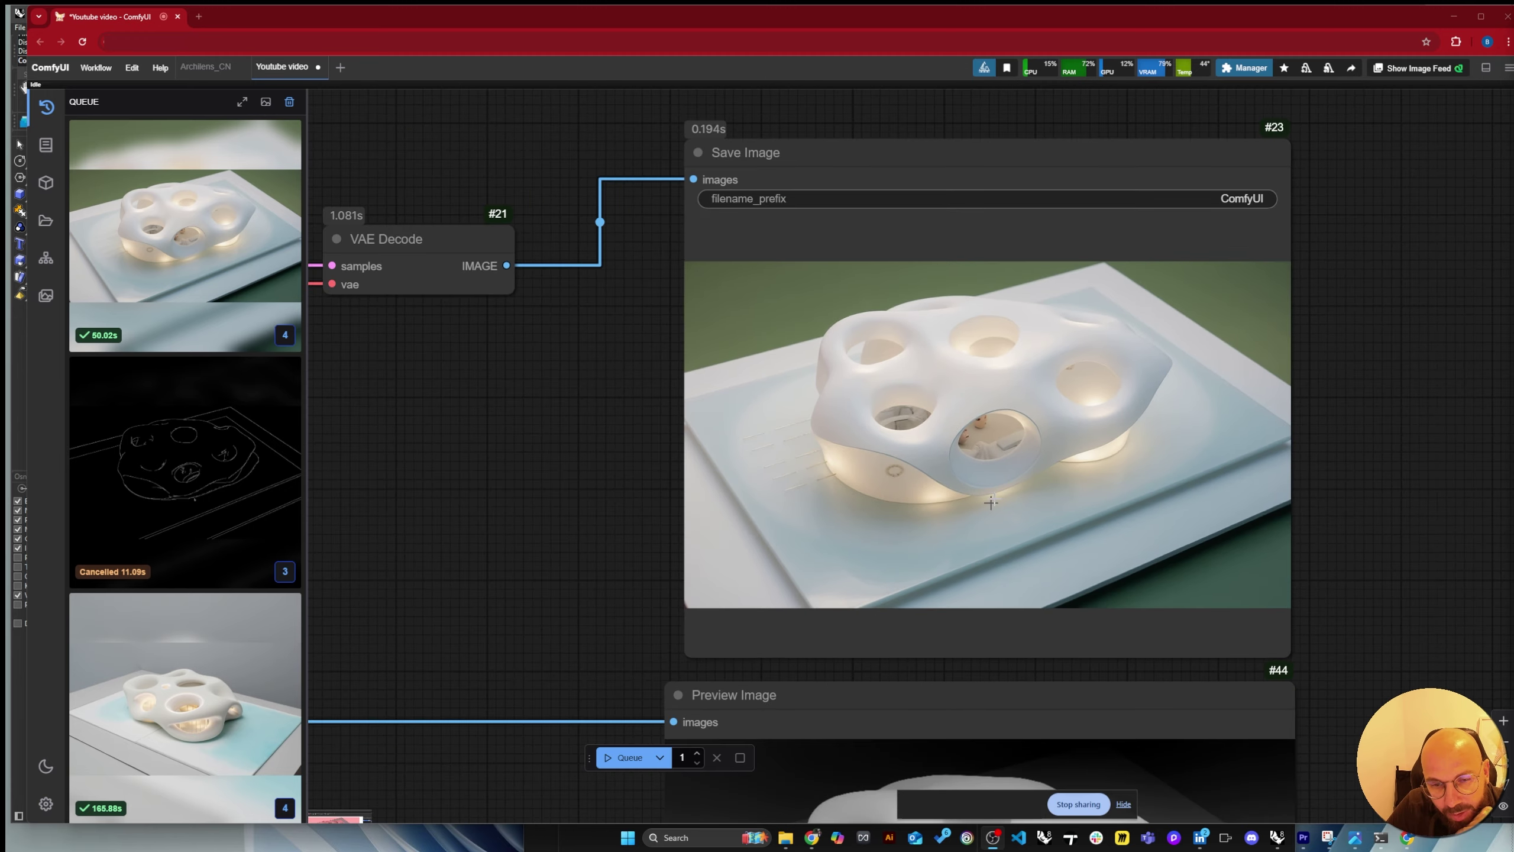
scroll(1069, 548, "up", 5)
scroll(997, 567, "down", 5)
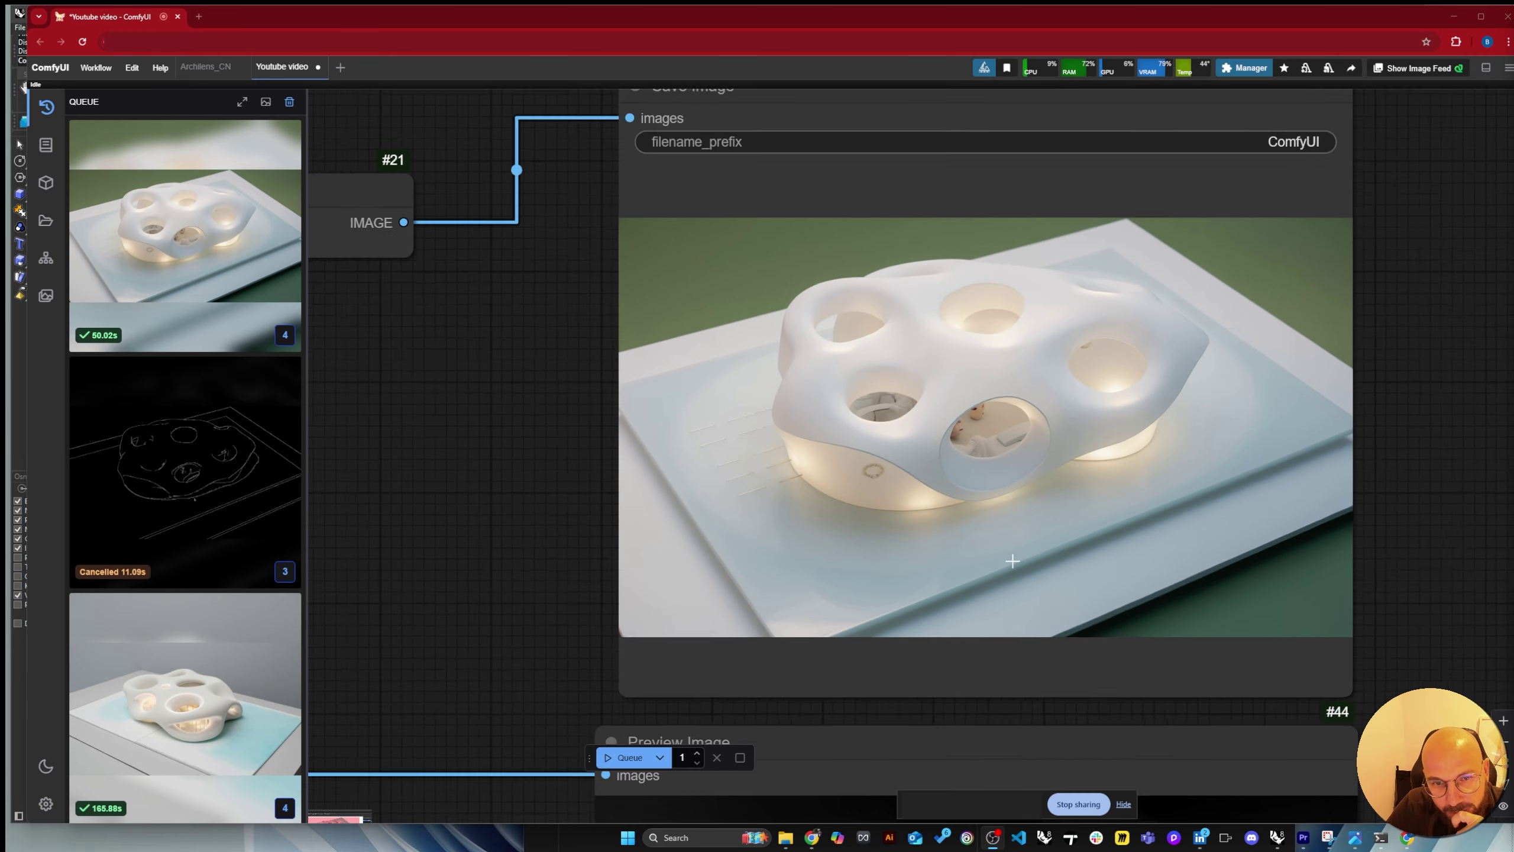